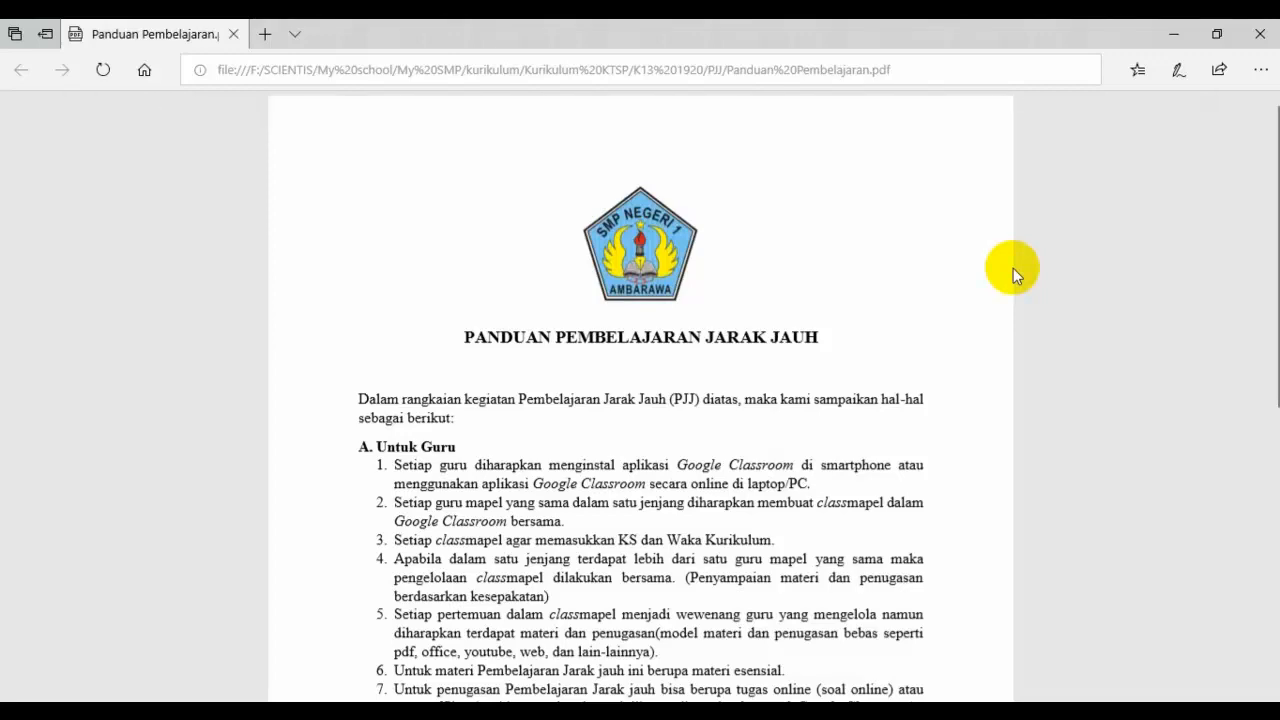
Step: Scroll through the PANDUAN PEMBELAJARAN JARAK JAUH PDF, then close the Edge window
{"action": "scroll", "coordinate": [1013, 268], "scroll_direction": "down", "scroll_amount": 1}
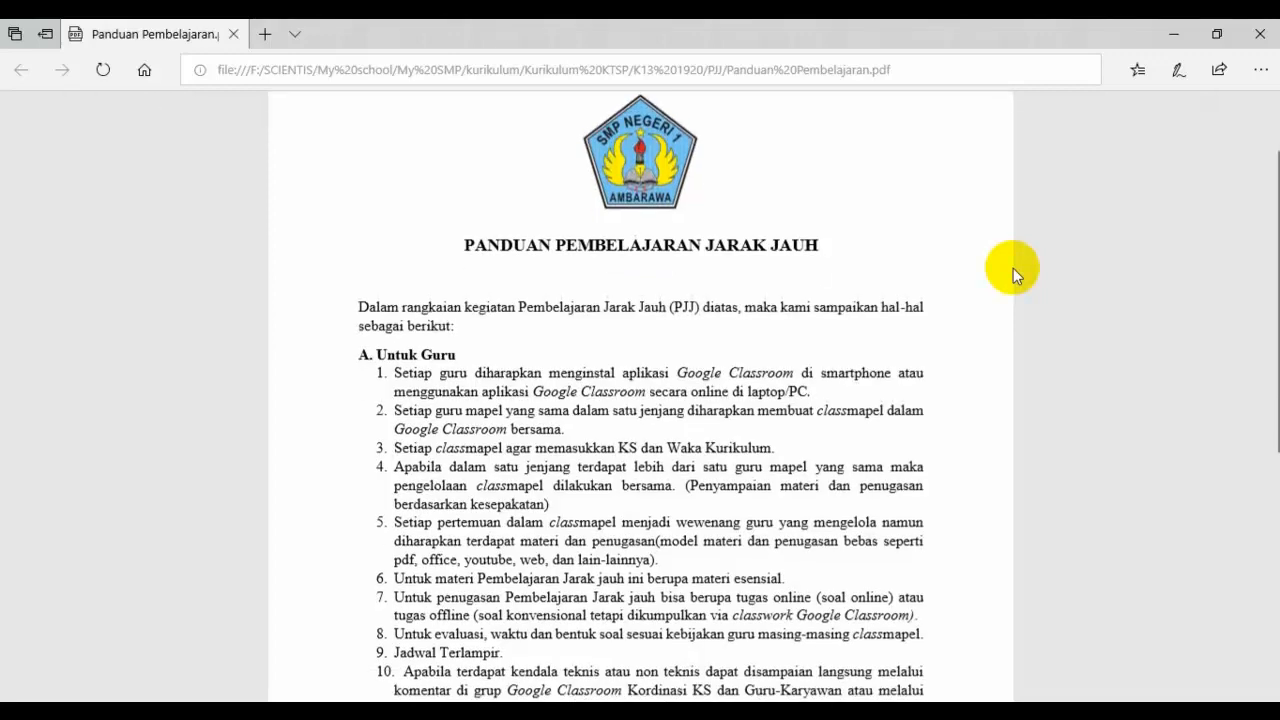
{"action": "scroll", "coordinate": [1013, 268], "scroll_direction": "down", "scroll_amount": 1}
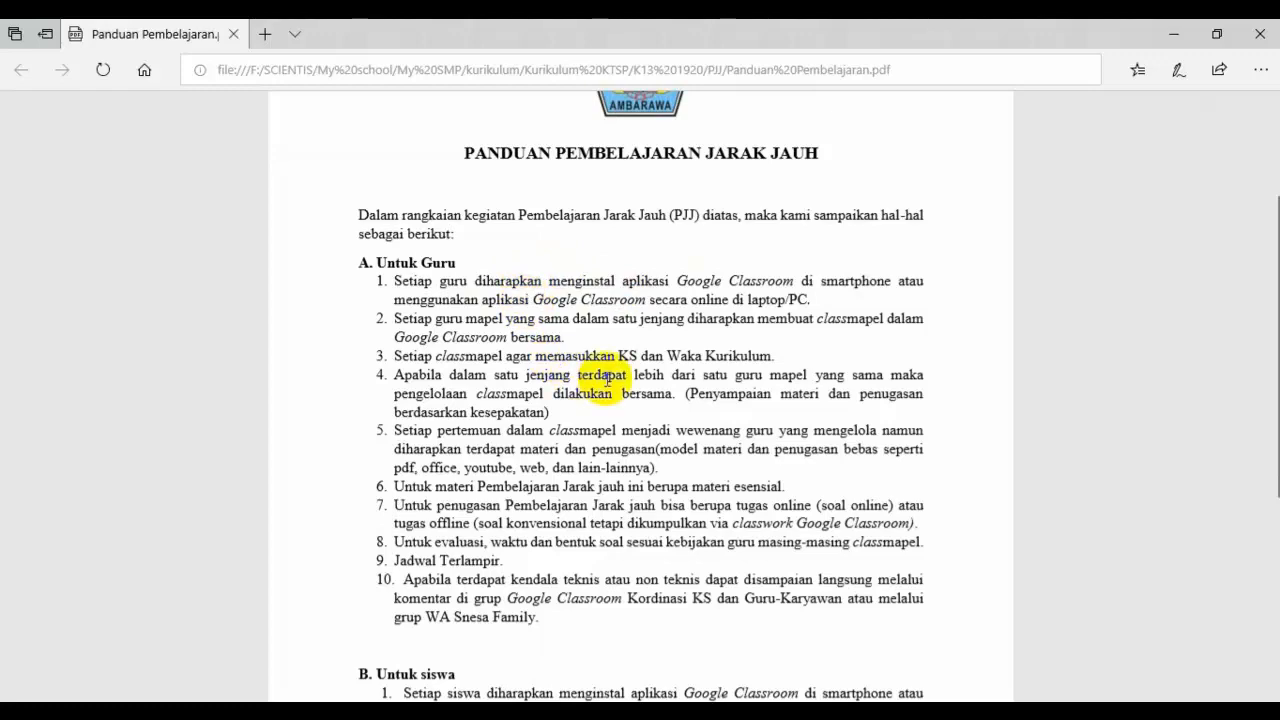
{"action": "scroll", "coordinate": [604, 375], "scroll_direction": "down", "scroll_amount": 2}
{"action": "scroll", "coordinate": [607, 378], "scroll_direction": "down", "scroll_amount": 2}
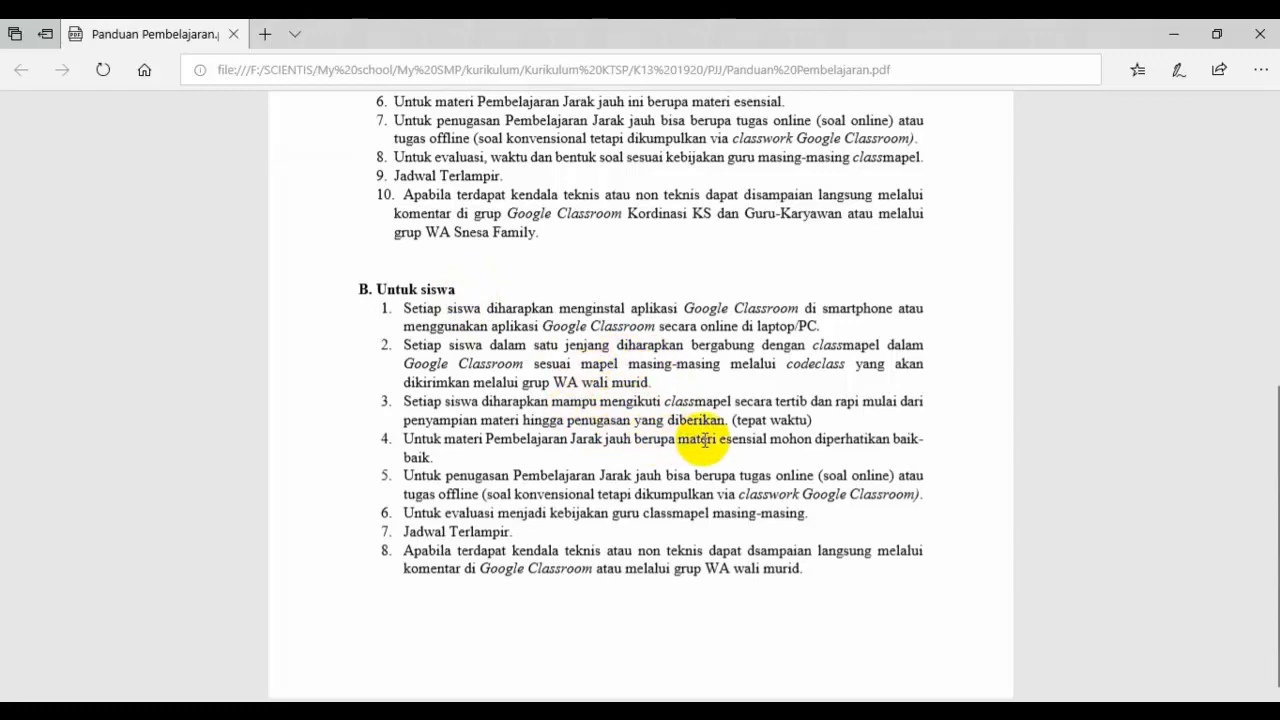
{"action": "scroll", "coordinate": [700, 438], "scroll_direction": "up", "scroll_amount": 2}
{"action": "scroll", "coordinate": [706, 438], "scroll_direction": "up", "scroll_amount": 3}
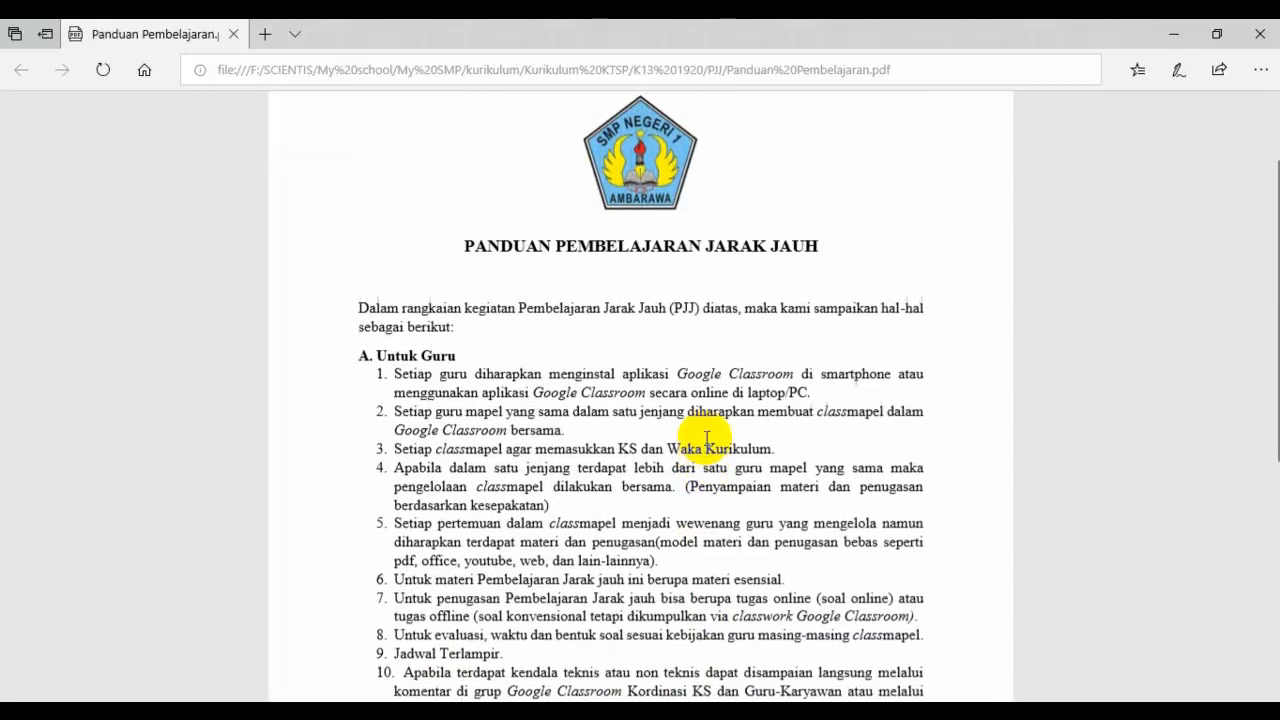
{"action": "left_click", "coordinate": [1258, 34]}
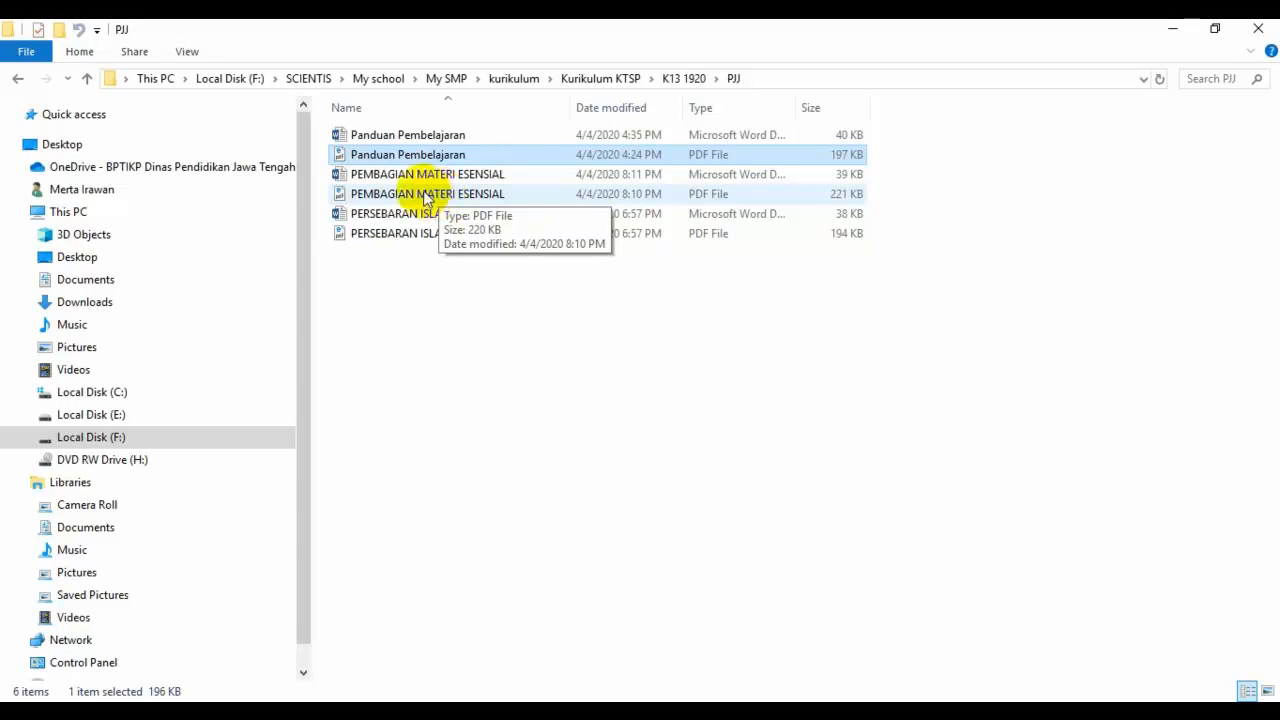
Step: Open the PEMBAGIAN MATERI ESENSIAL PDF from the PJJ folder in Edge
{"action": "double_click", "coordinate": [430, 196]}
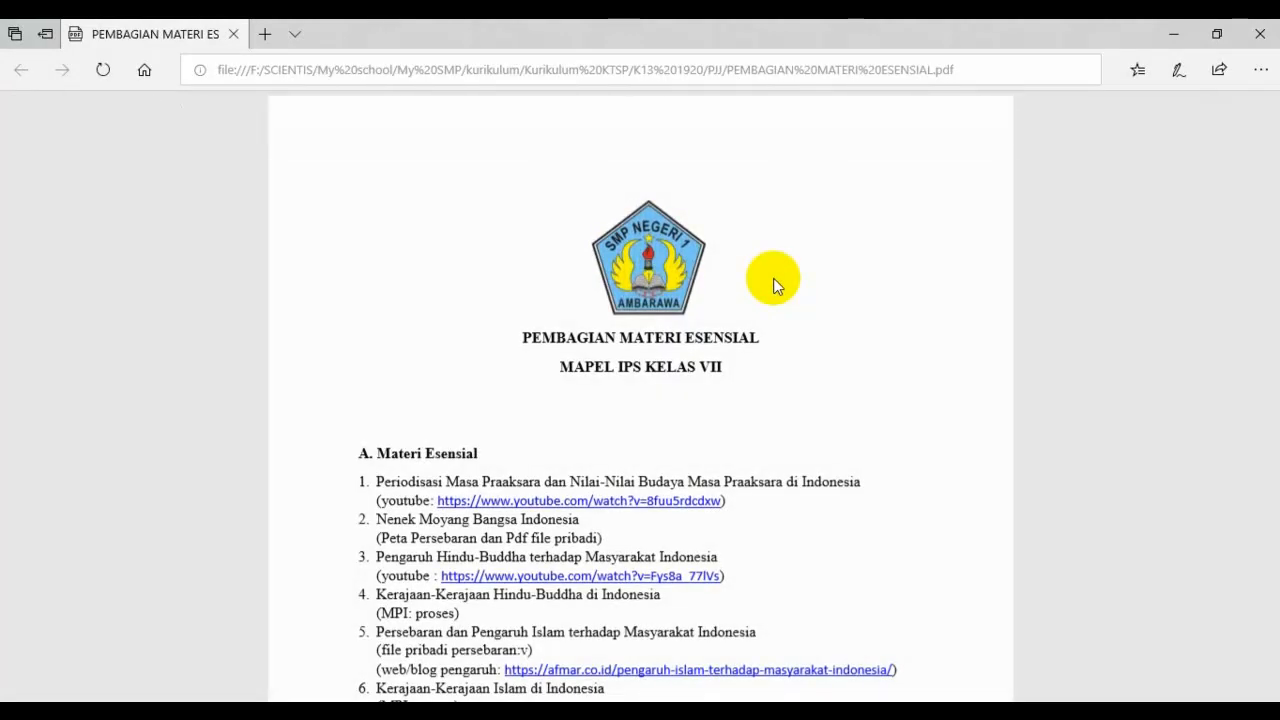
Step: Scroll down to the six IPS Kelas VII topics under A. Materi Esensial
{"action": "scroll", "coordinate": [775, 285], "scroll_direction": "down", "scroll_amount": 1}
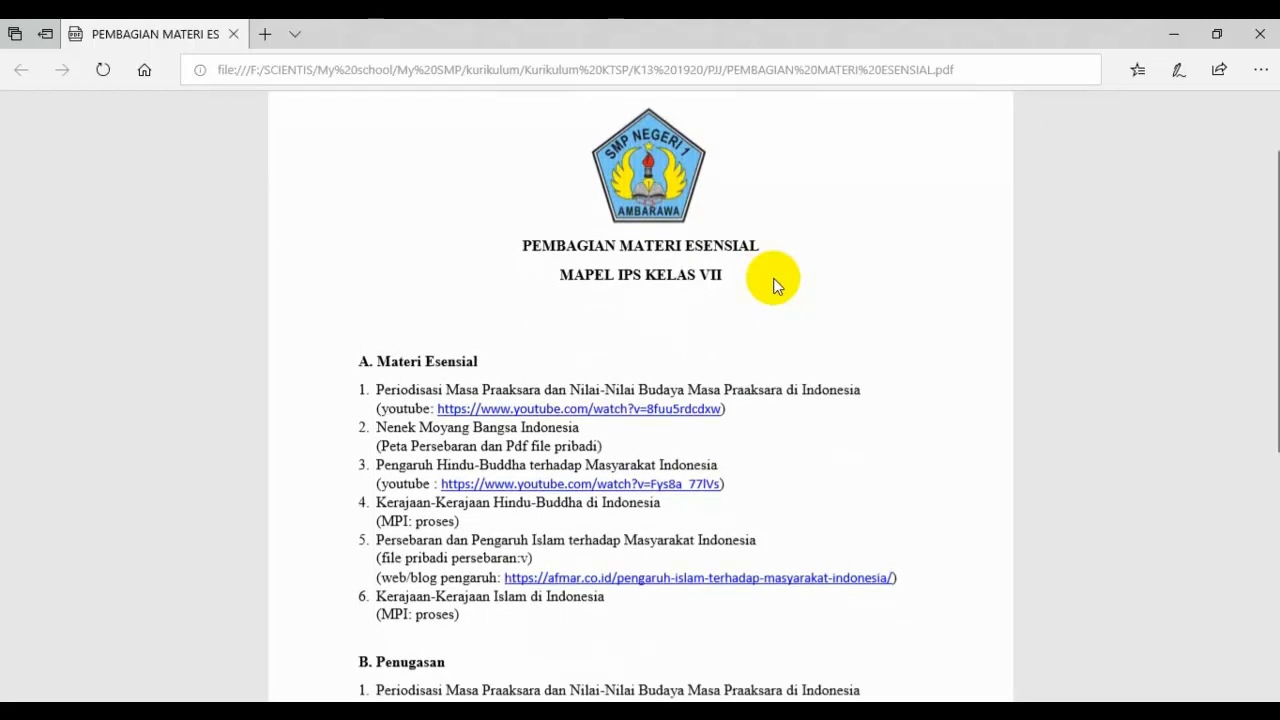
{"action": "scroll", "coordinate": [775, 285], "scroll_direction": "down", "scroll_amount": 1}
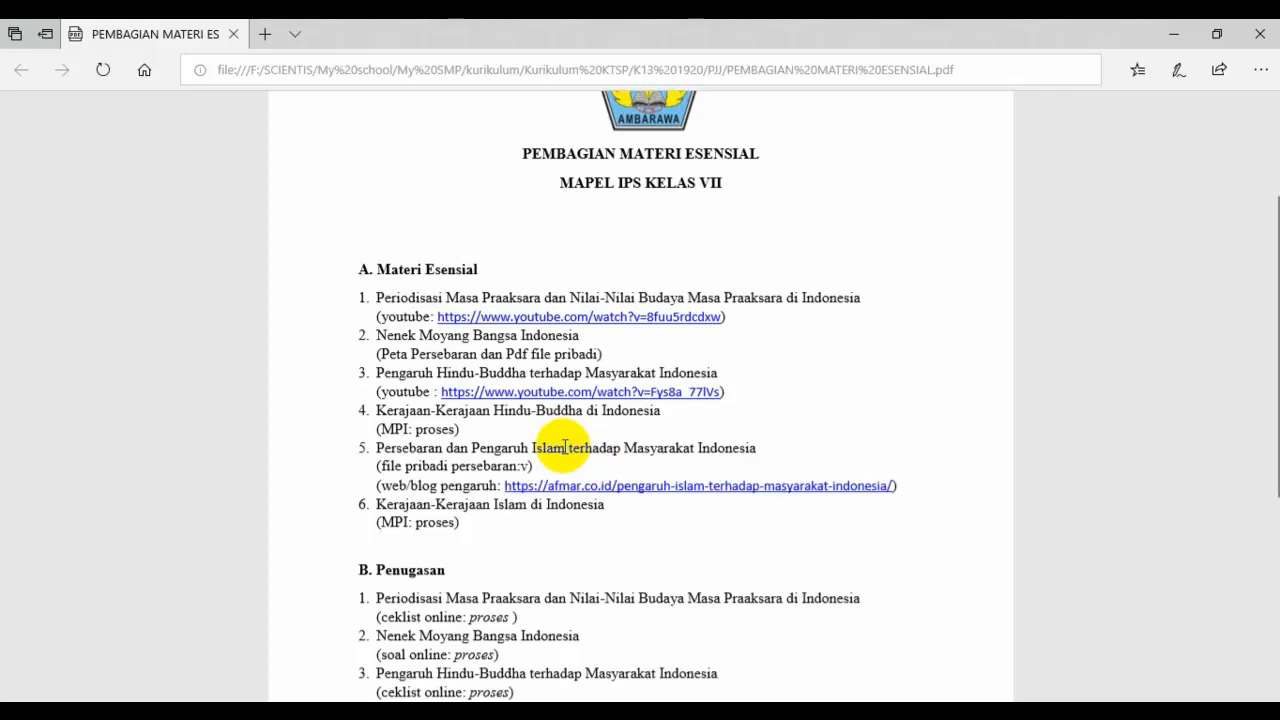
Step: Scroll through sections B and C, return to the top, and close Edge
{"action": "scroll", "coordinate": [565, 447], "scroll_direction": "down", "scroll_amount": 5}
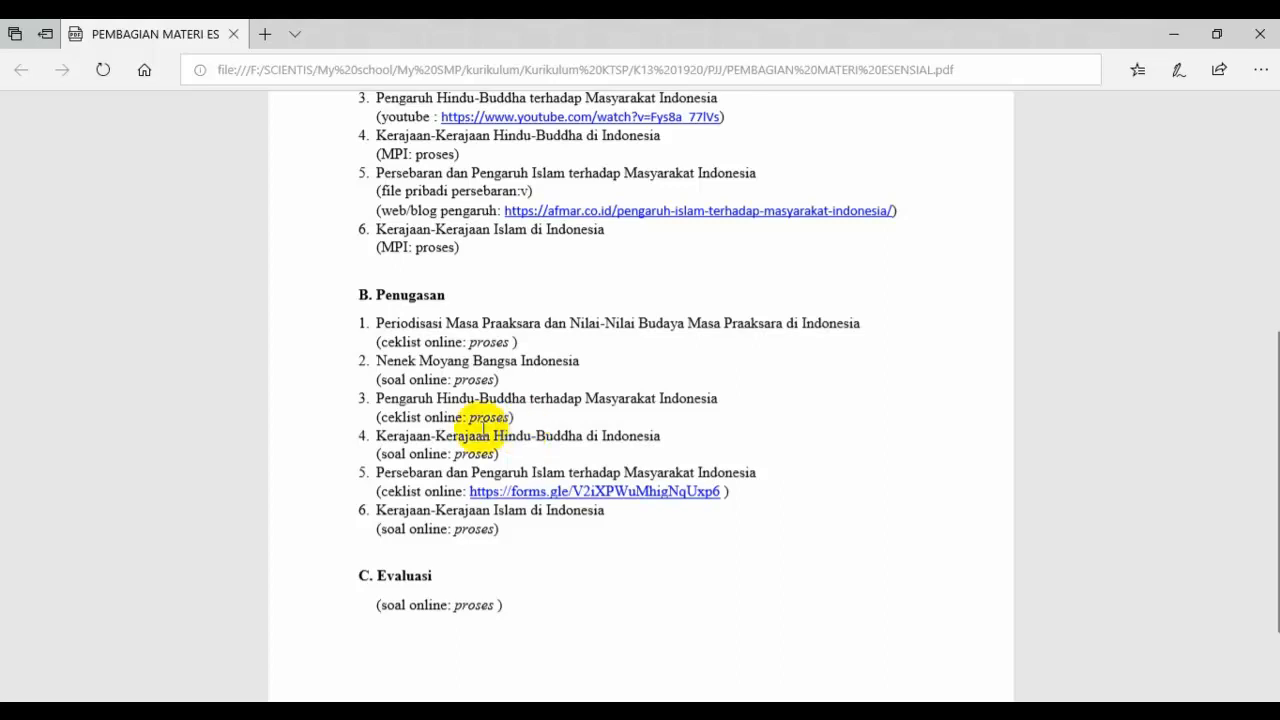
{"action": "scroll", "coordinate": [484, 428], "scroll_direction": "down", "scroll_amount": 1}
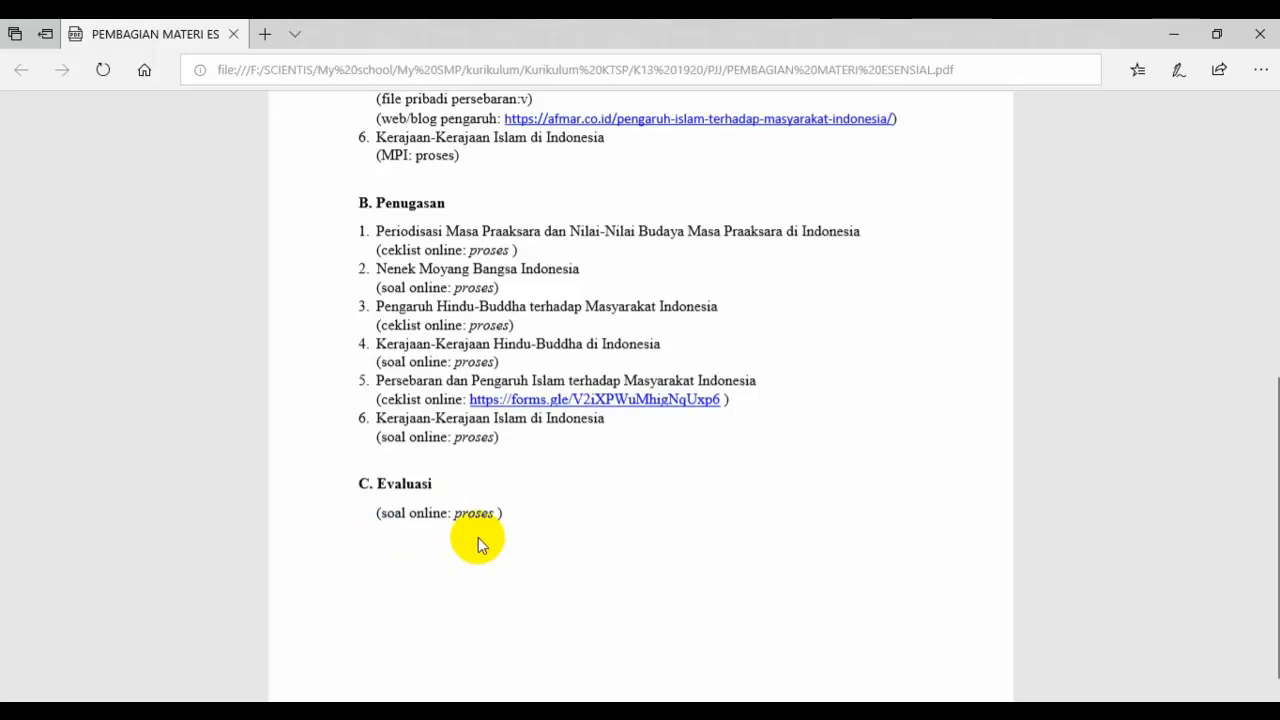
{"action": "scroll", "coordinate": [590, 585], "scroll_direction": "up", "scroll_amount": 4}
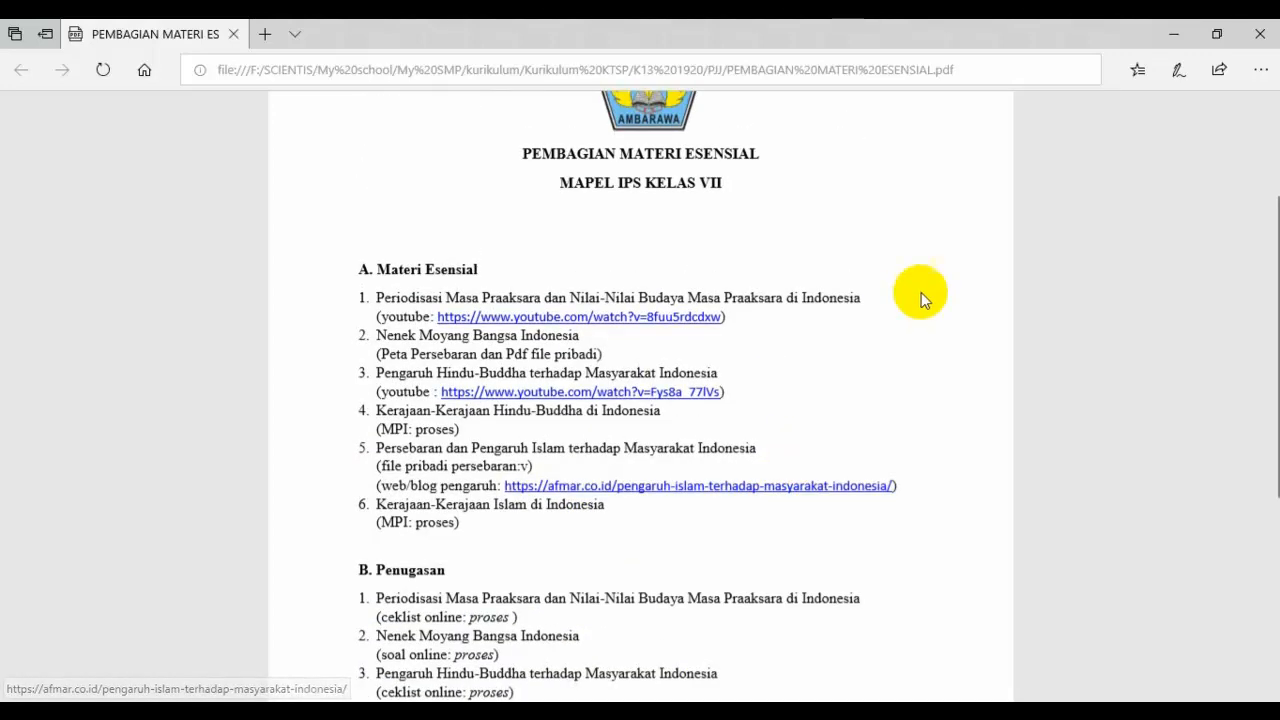
{"action": "left_click", "coordinate": [1260, 34]}
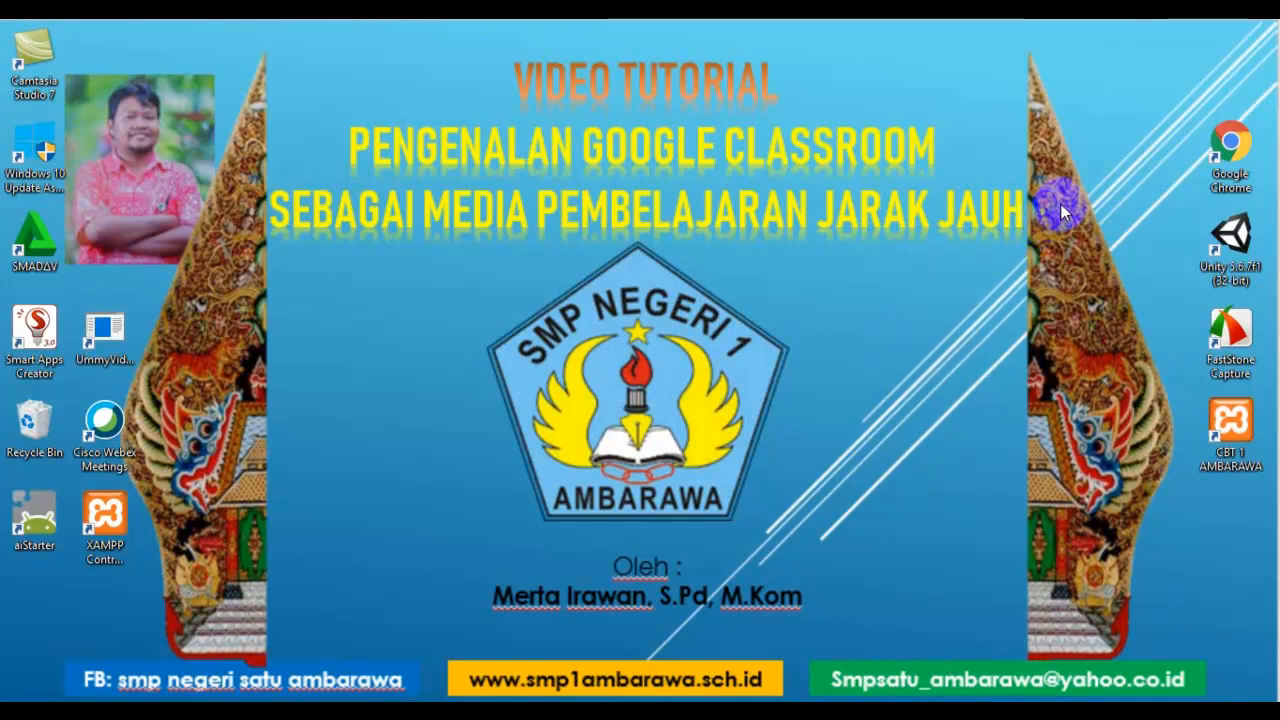
Step: Launch Google Chrome from its desktop shortcut
{"action": "left_click", "coordinate": [1233, 148]}
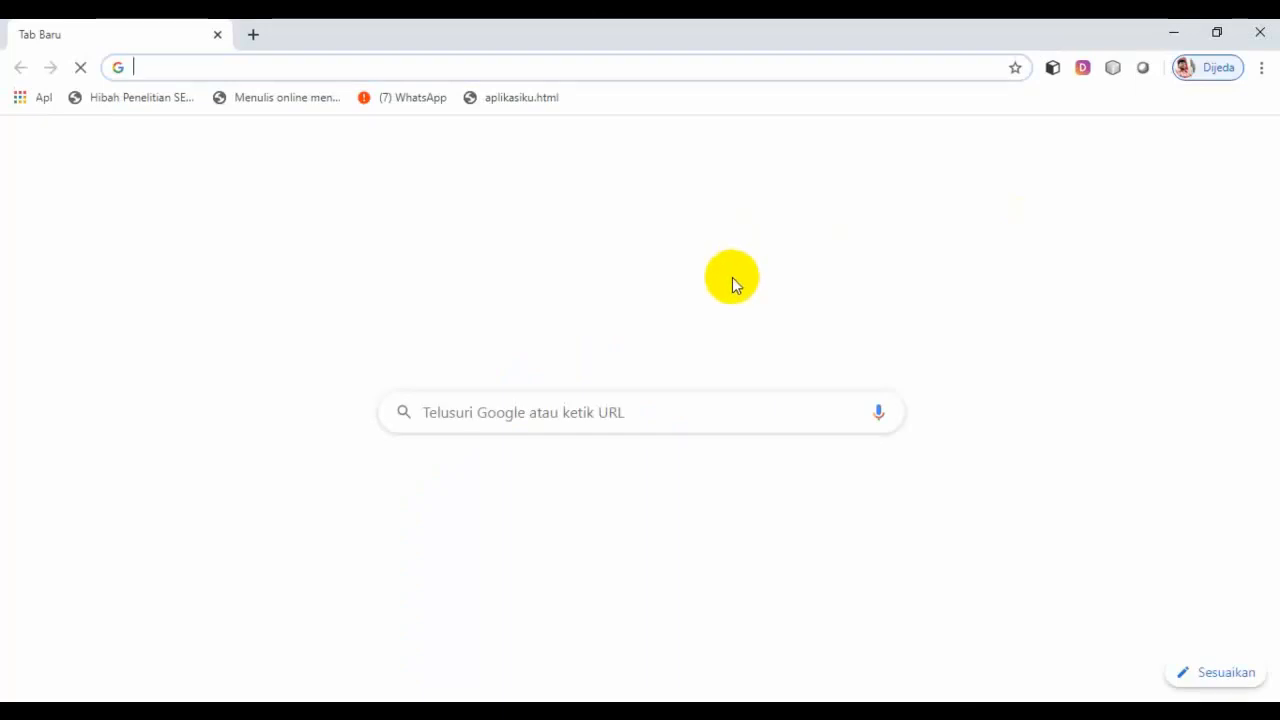
Step: Search Google for 'google classroom' and retry loading after the DNS error
{"action": "left_click", "coordinate": [583, 417]}
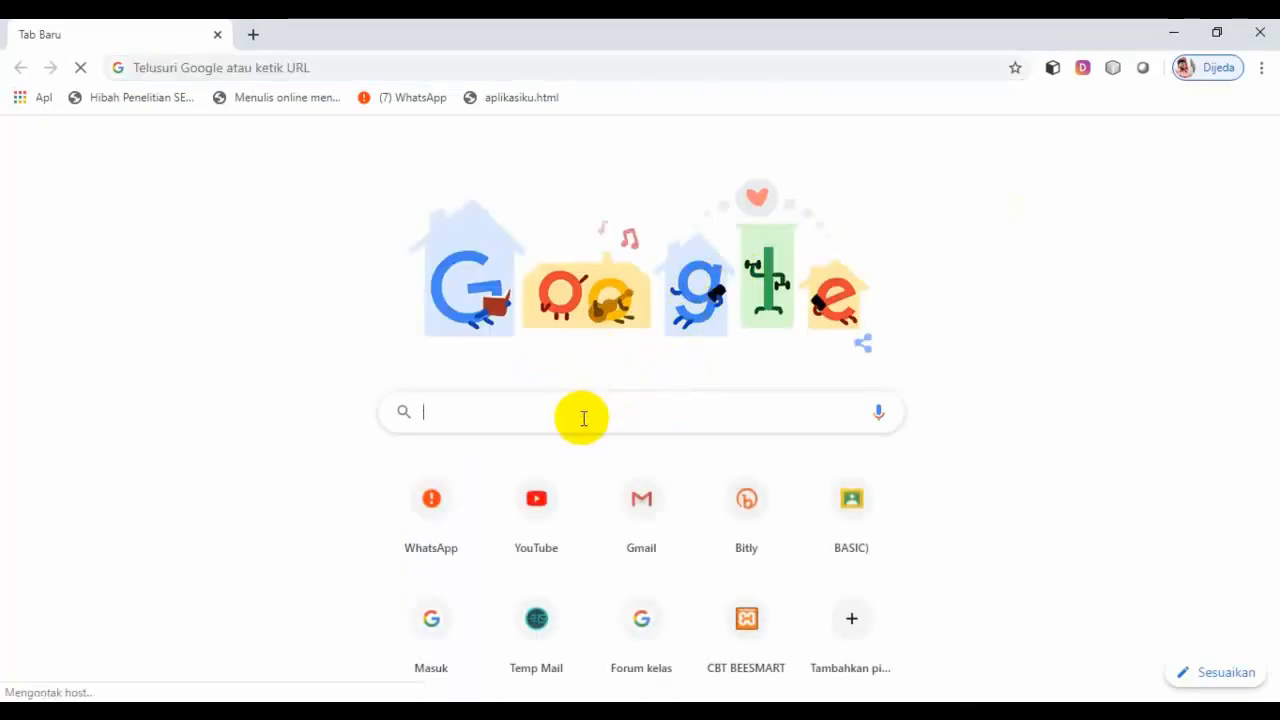
{"action": "type", "text": "goog"}
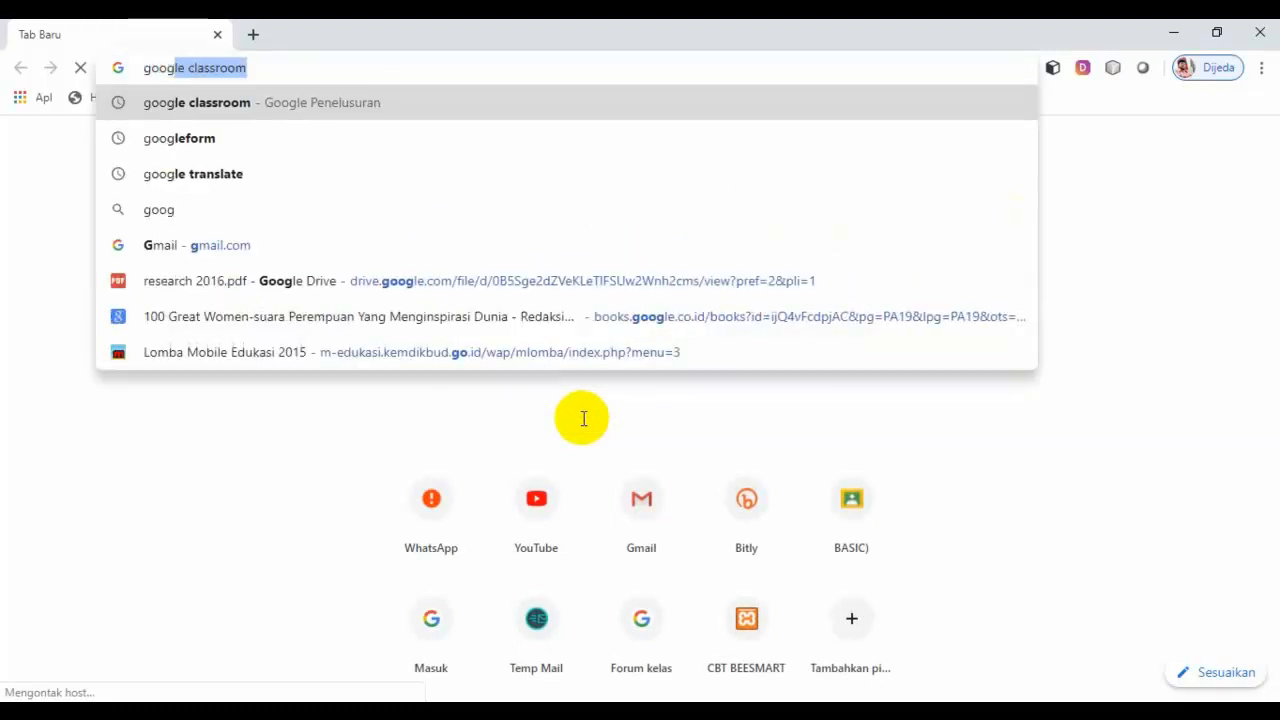
{"action": "type", "text": "le cla"}
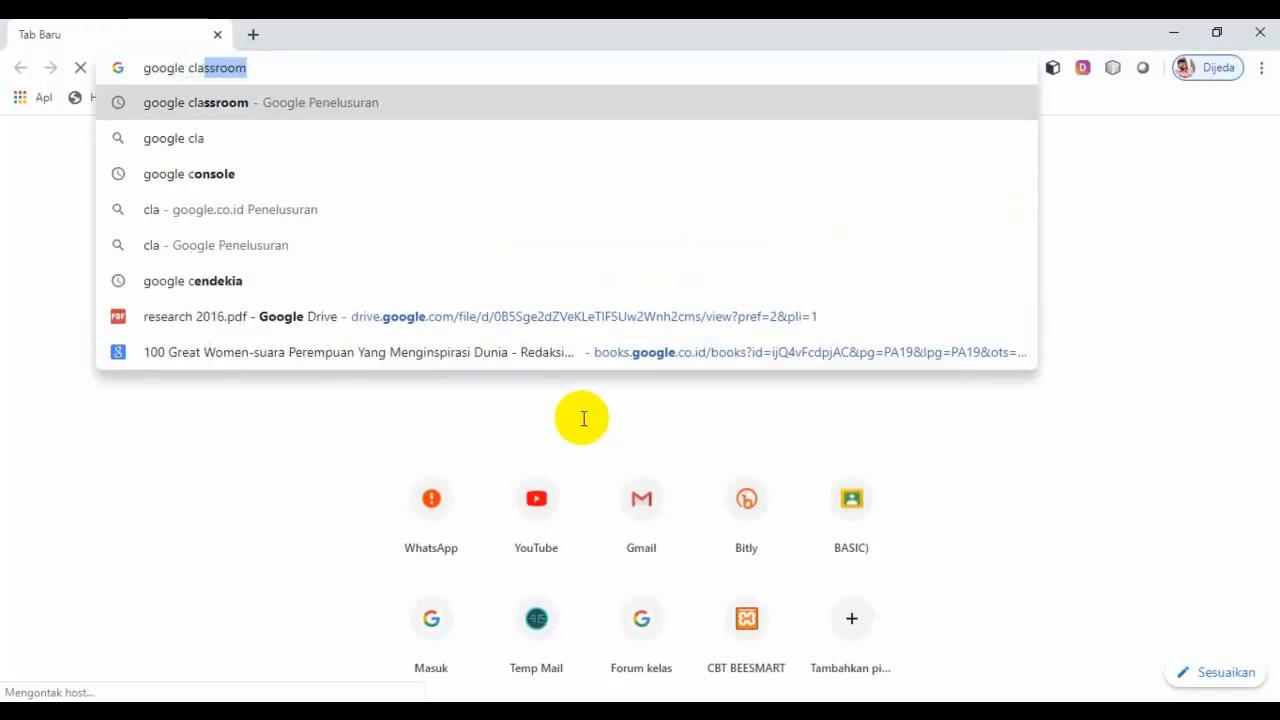
{"action": "type", "text": "ssroom"}
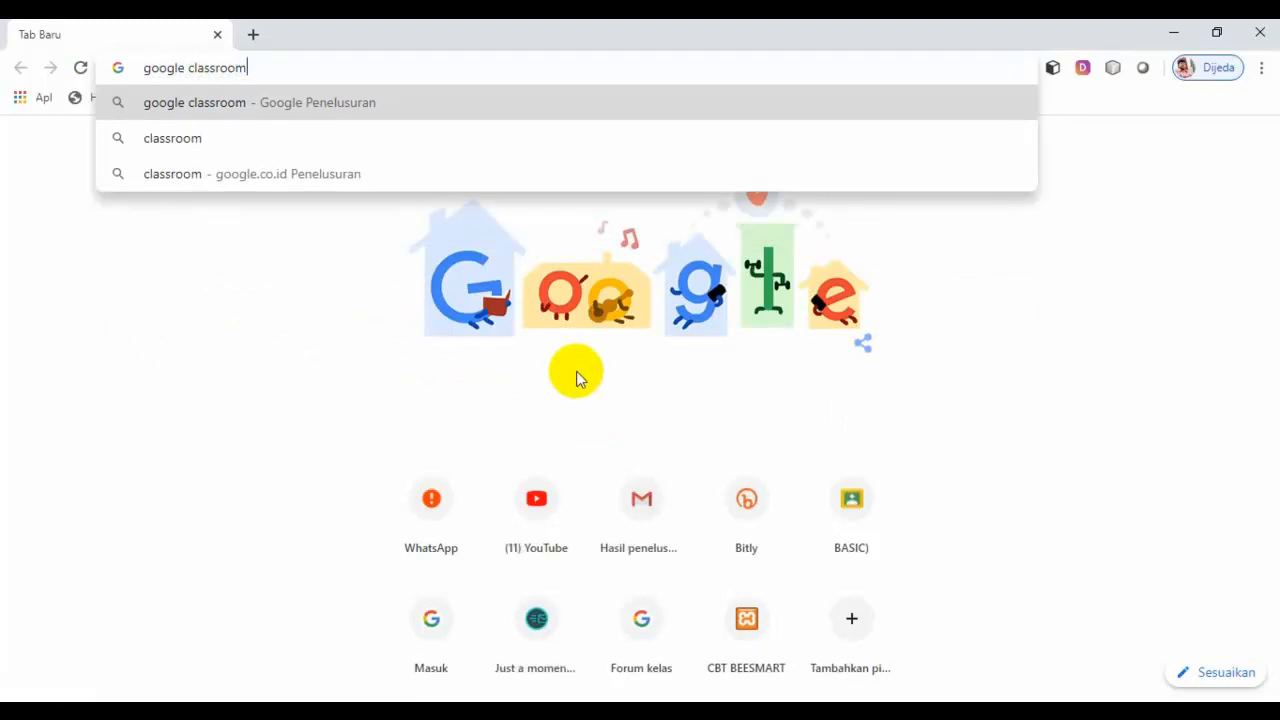
{"action": "key", "text": "Return"}
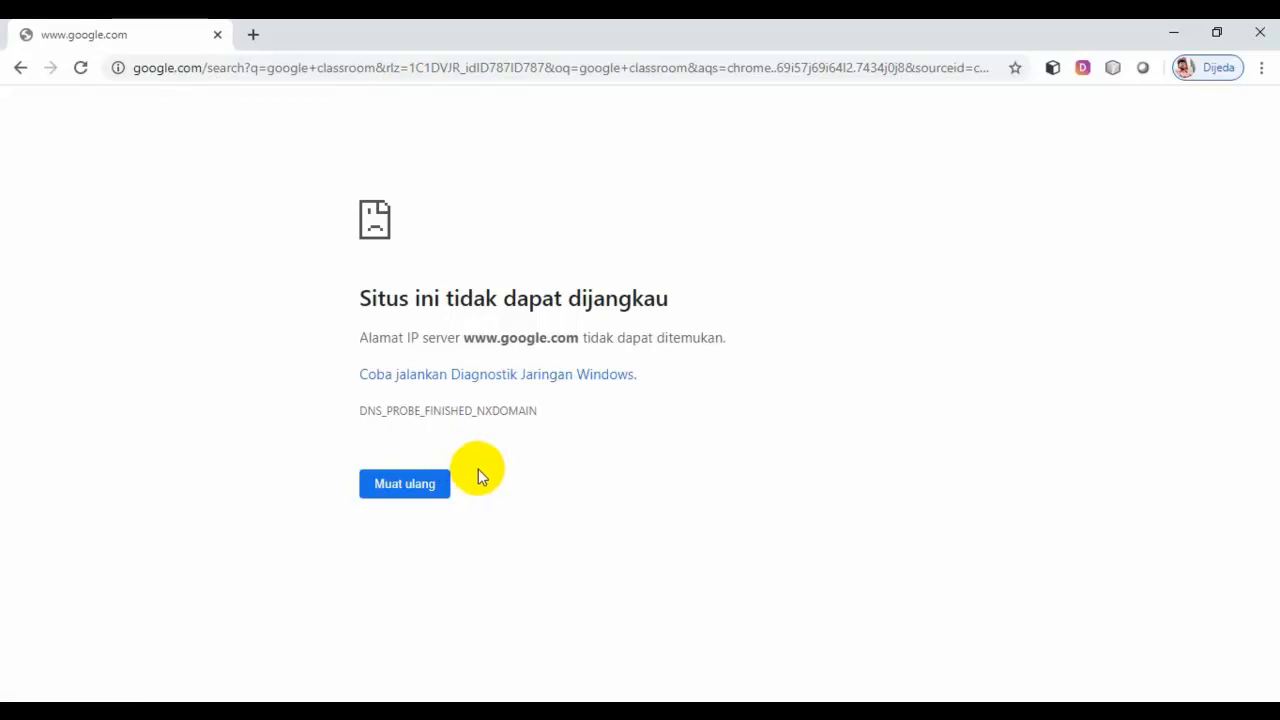
{"action": "left_click", "coordinate": [416, 493]}
{"action": "left_click", "coordinate": [417, 493]}
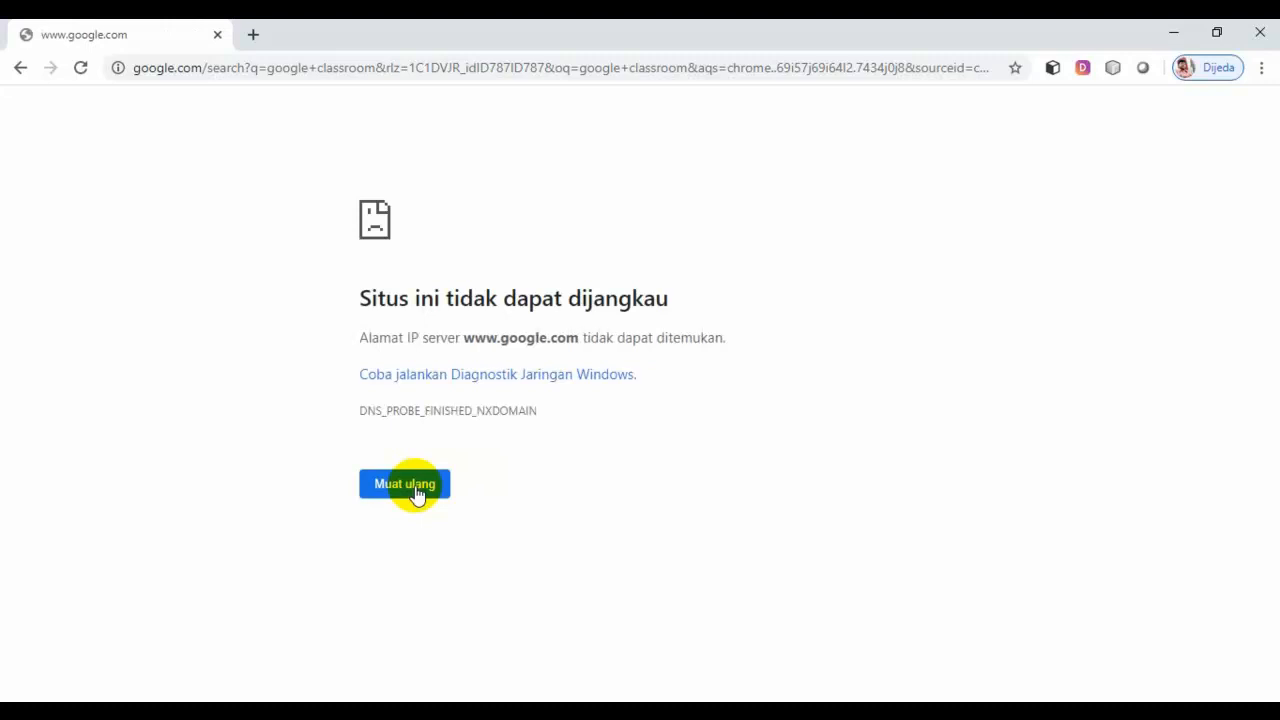
Step: Rerun the 'google classroom' search in a new tab and open the Google Classroom result
{"action": "left_click", "coordinate": [252, 35]}
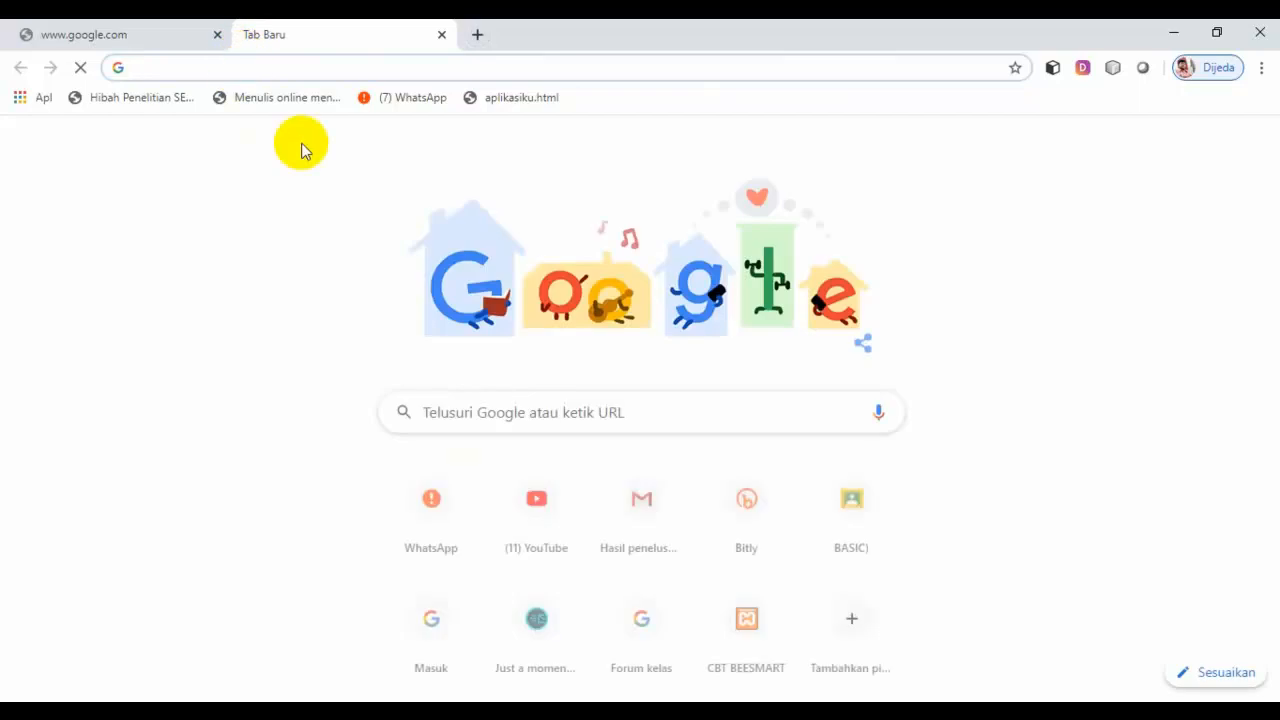
{"action": "type", "text": "go"}
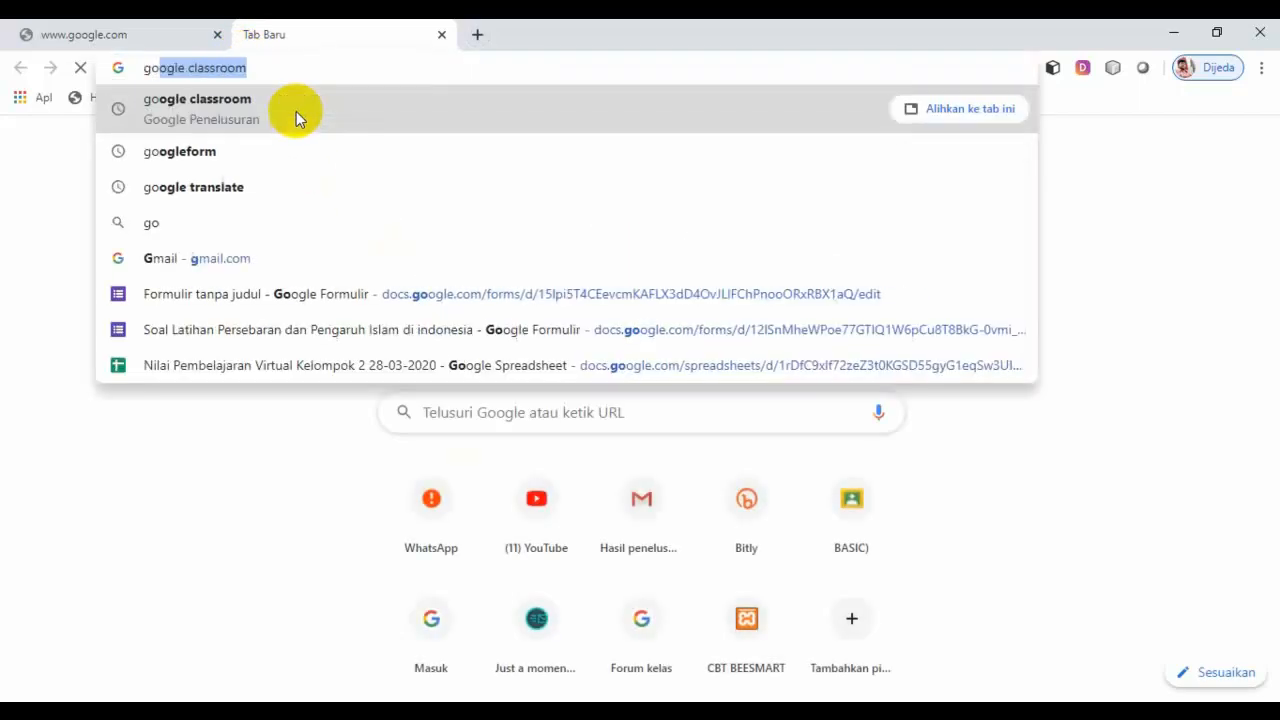
{"action": "type", "text": "o"}
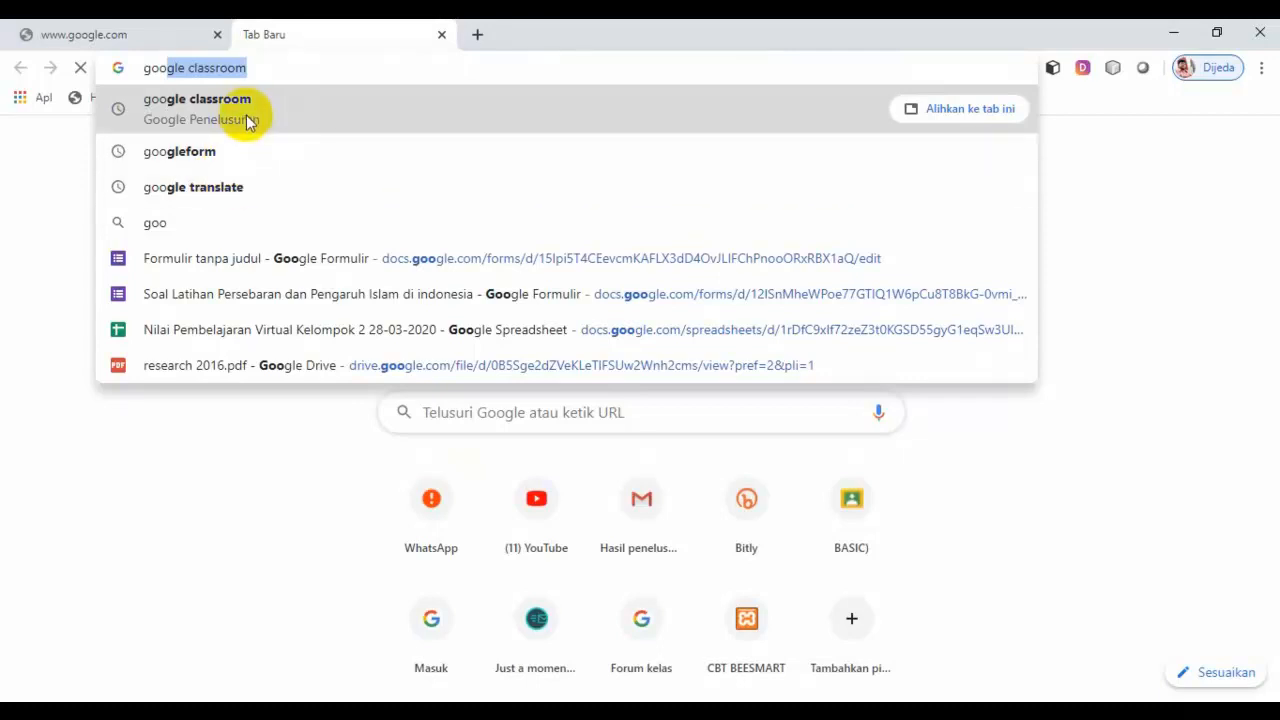
{"action": "left_click", "coordinate": [249, 103]}
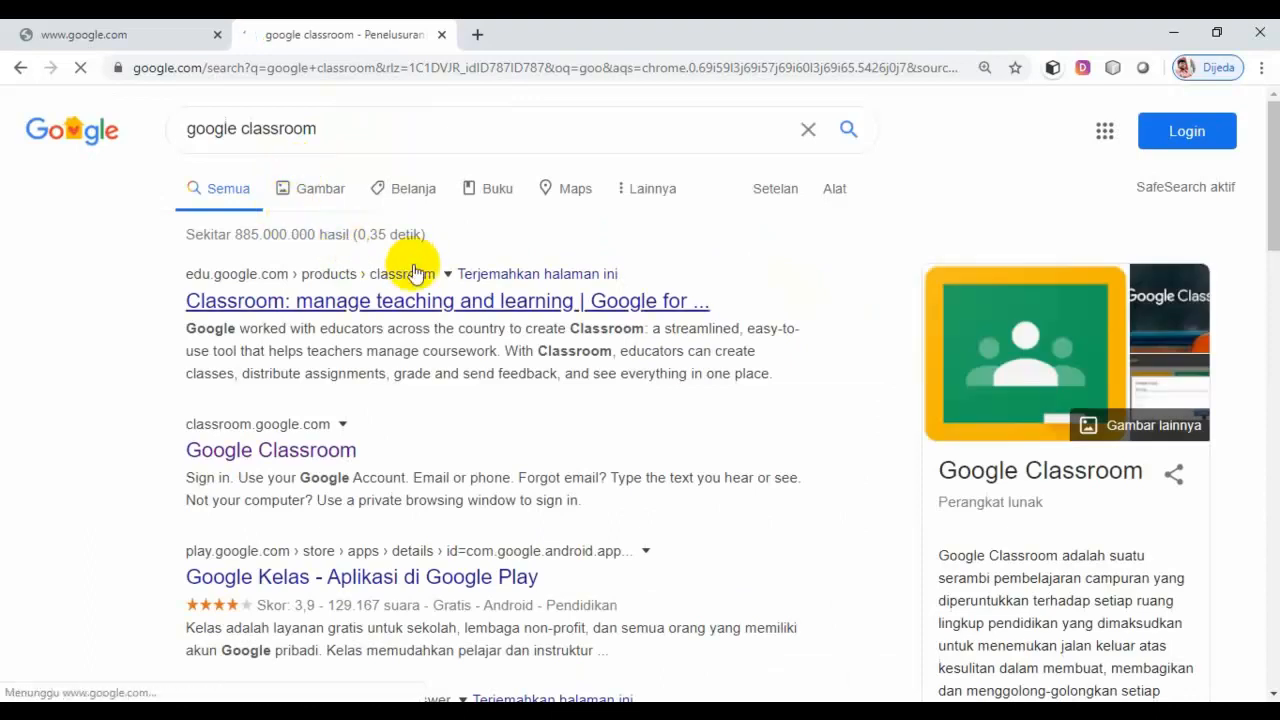
{"action": "left_click", "coordinate": [289, 455]}
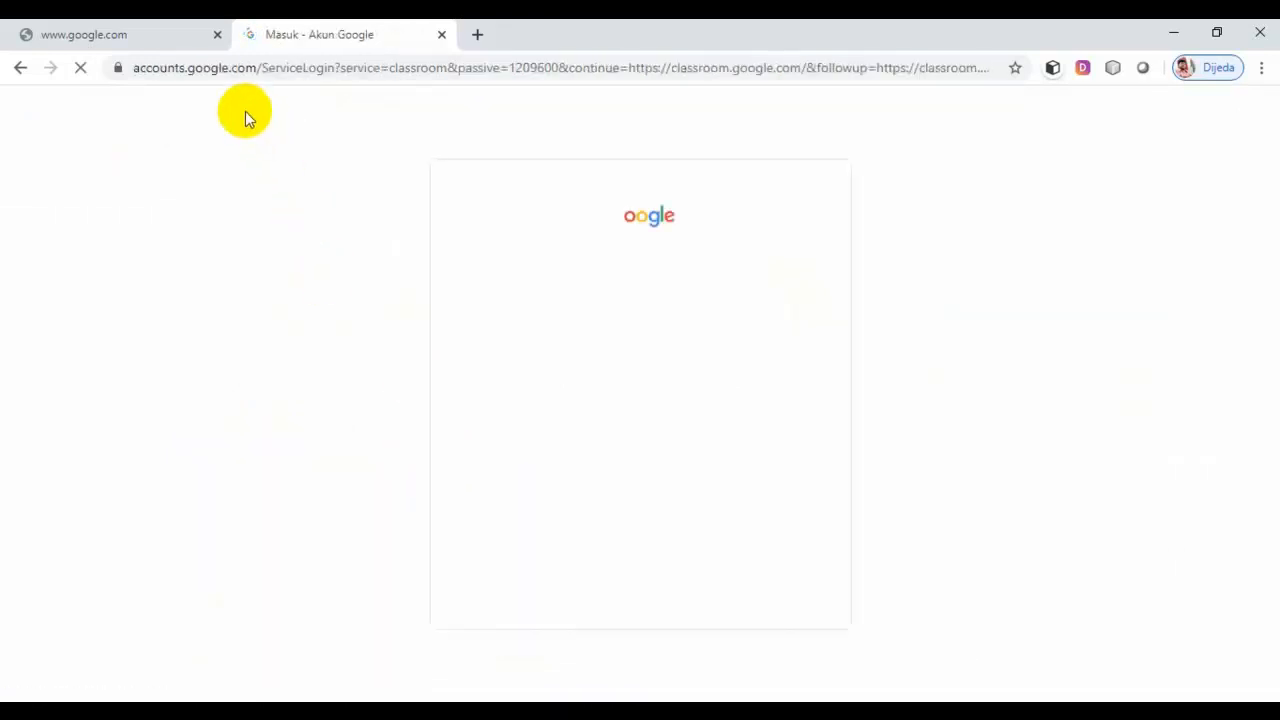
Step: Close the failed google.com tab and sign in with the first saved account and its password
{"action": "left_click", "coordinate": [217, 34]}
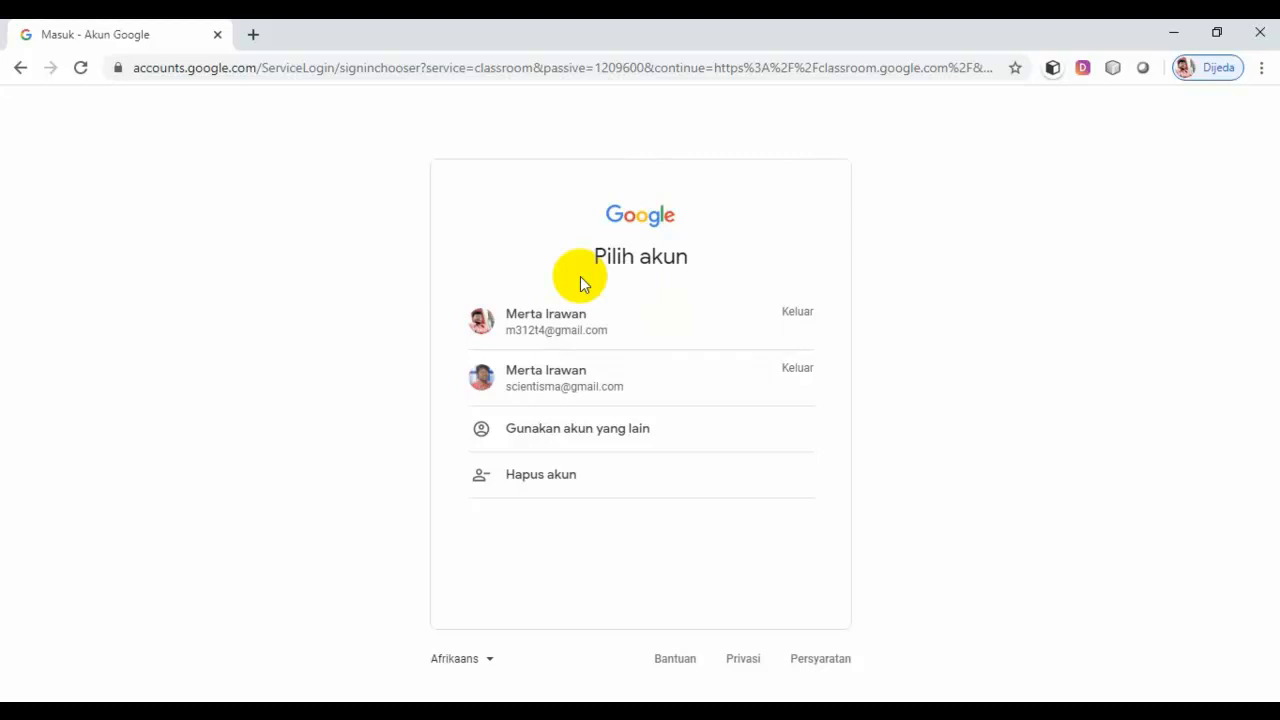
{"action": "left_click", "coordinate": [600, 331]}
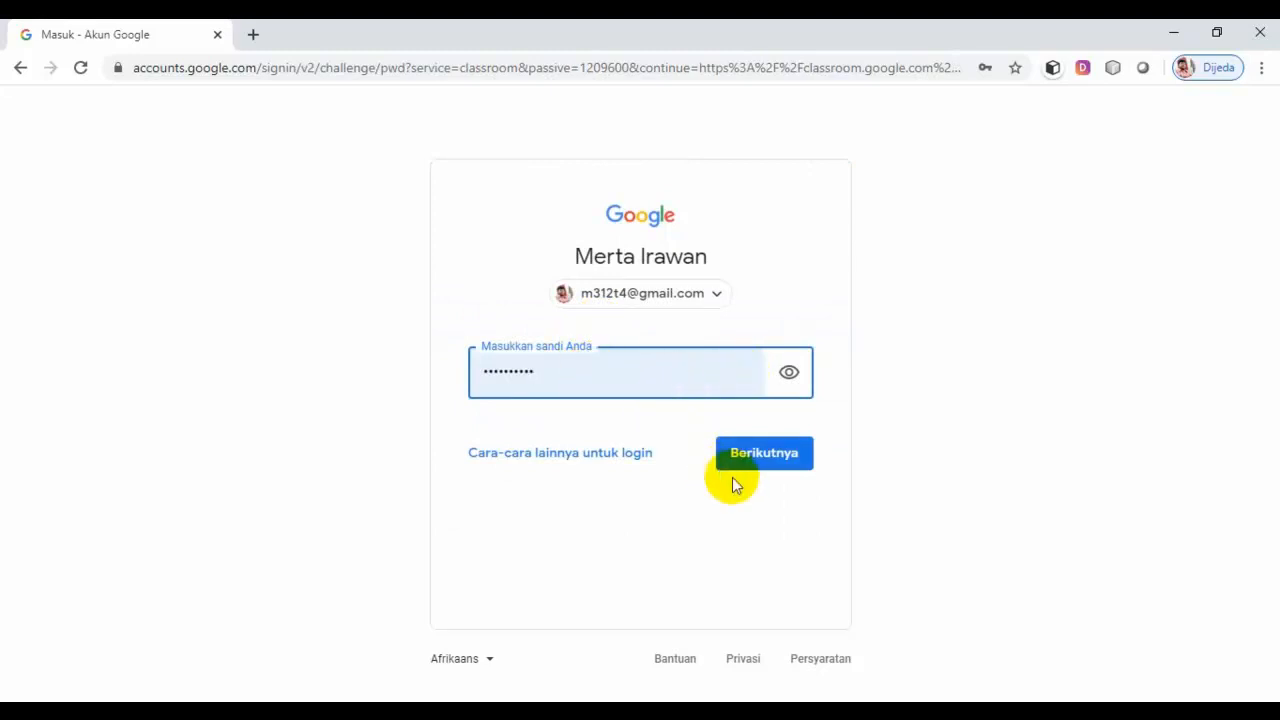
{"action": "left_click", "coordinate": [760, 458]}
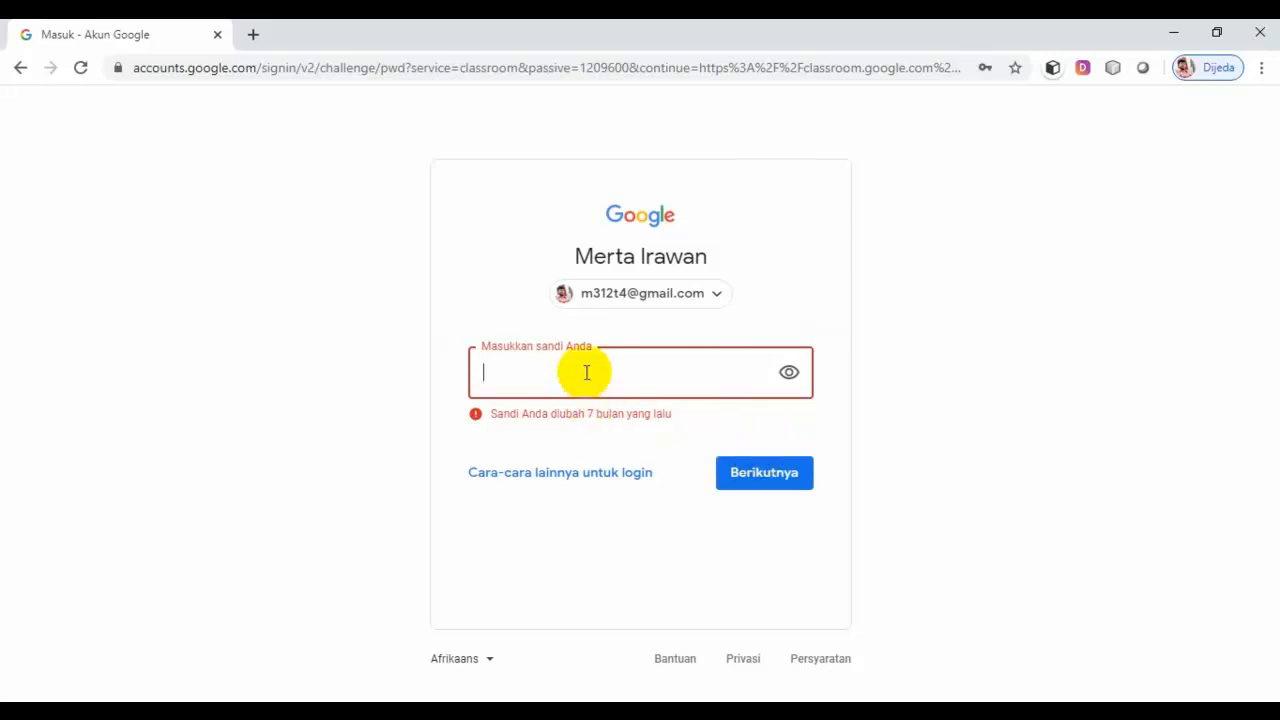
{"action": "type", "text": "••••••••••••"}
{"action": "left_click", "coordinate": [743, 482]}
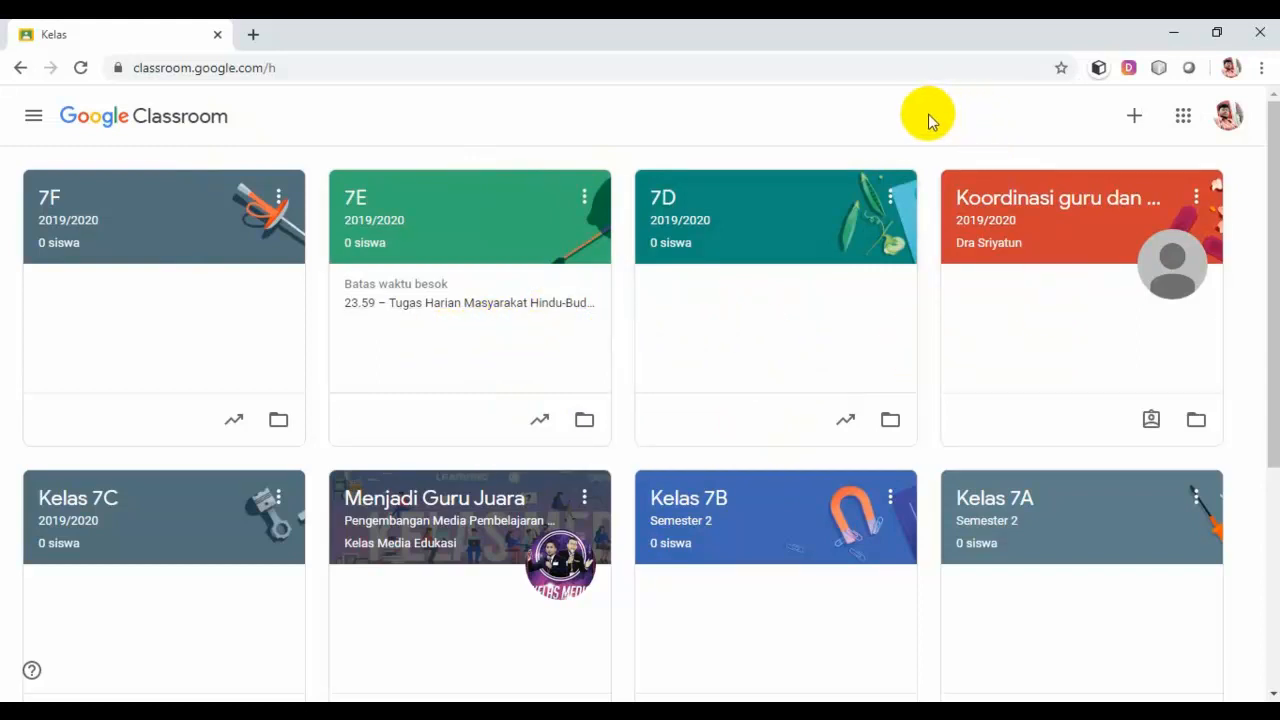
Step: Open the + menu on the Classroom home page for creating or joining a class
{"action": "left_click", "coordinate": [1135, 118]}
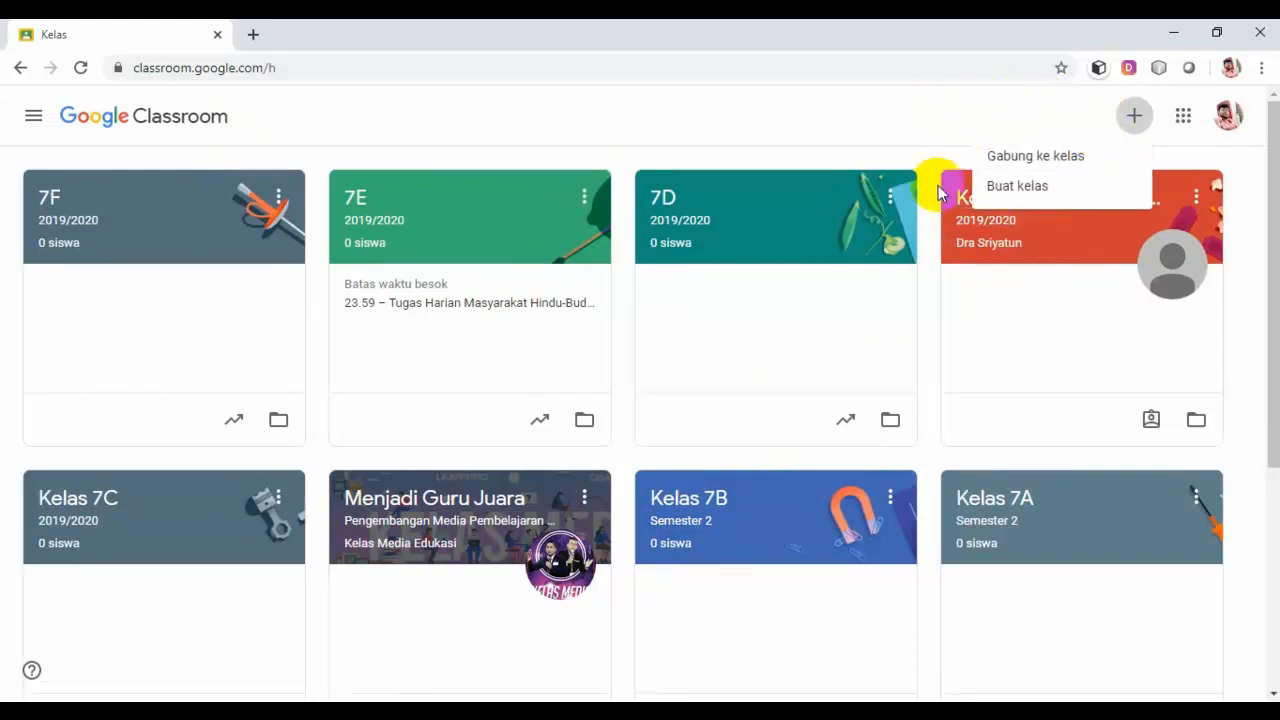
Step: Choose Buat kelas, accept the no-students notice, and continue to the Nama kelas field
{"action": "left_click", "coordinate": [1040, 195]}
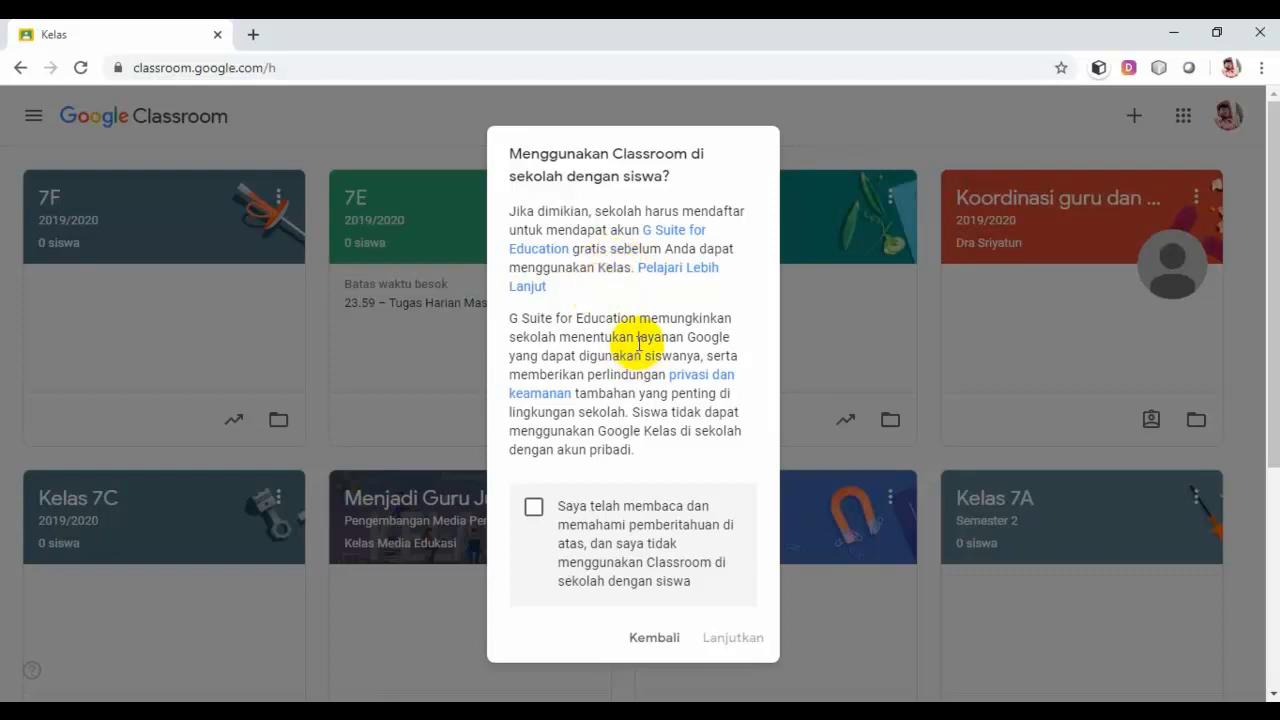
{"action": "left_click", "coordinate": [535, 508]}
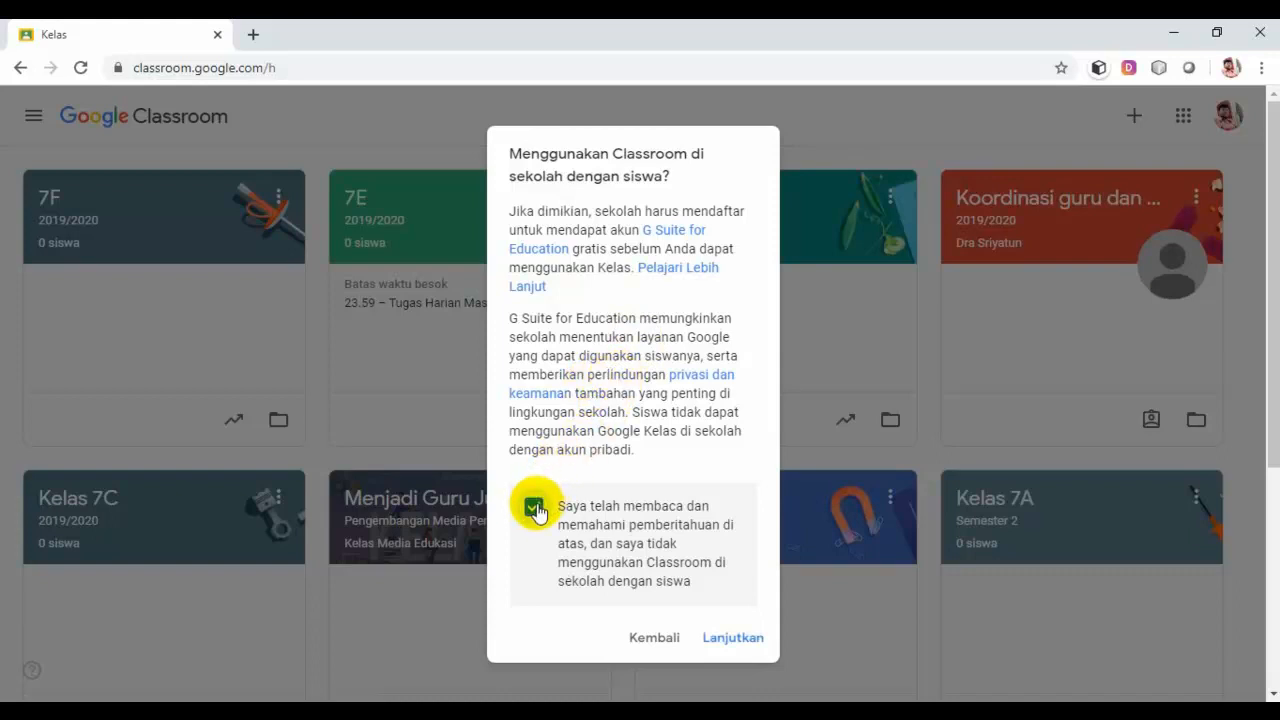
{"action": "left_click", "coordinate": [745, 640]}
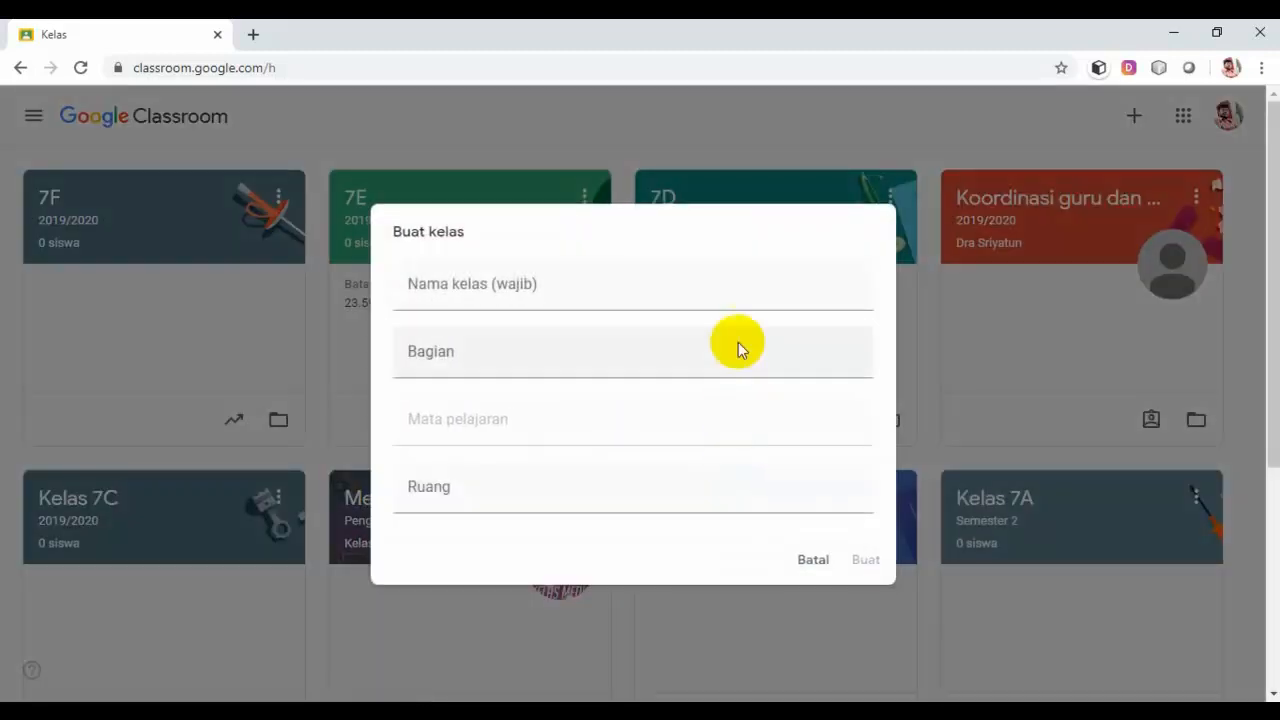
{"action": "left_click", "coordinate": [748, 276]}
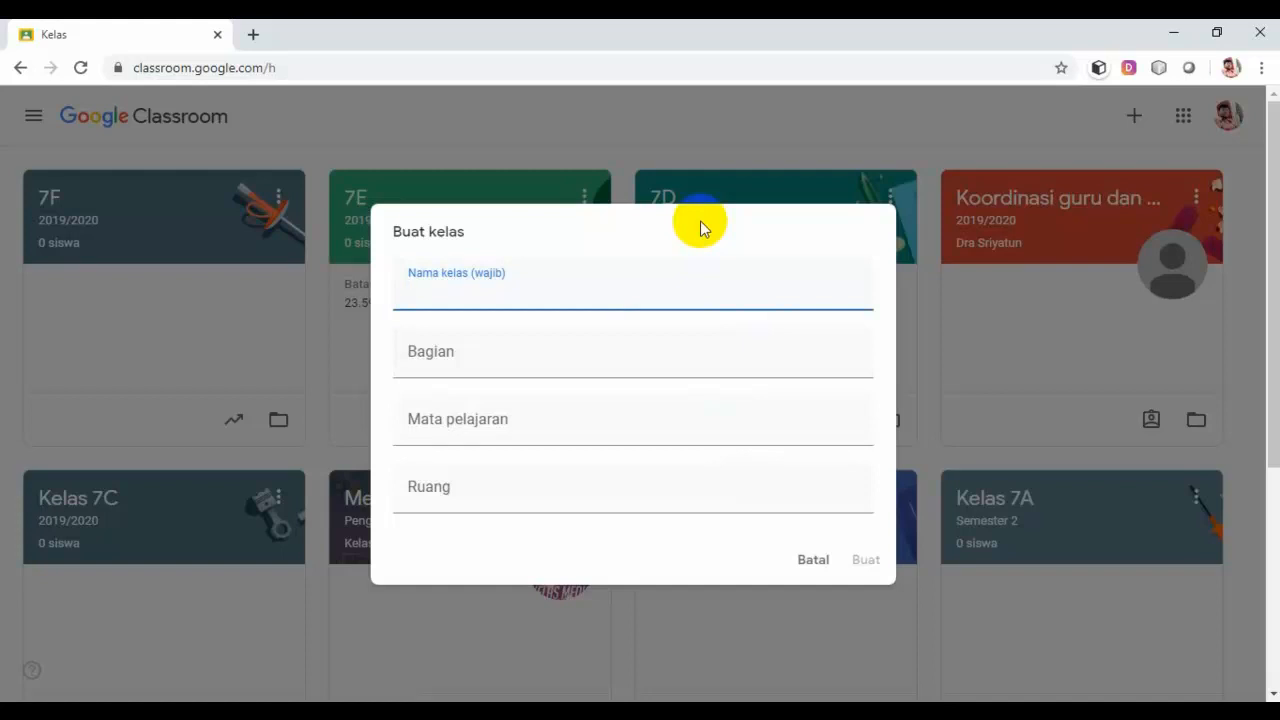
Step: Enter Nama kelas 7G, Bagian 2019/2020, Mata pelajaran IPS and Ruang Semester 2
{"action": "left_click", "coordinate": [500, 298]}
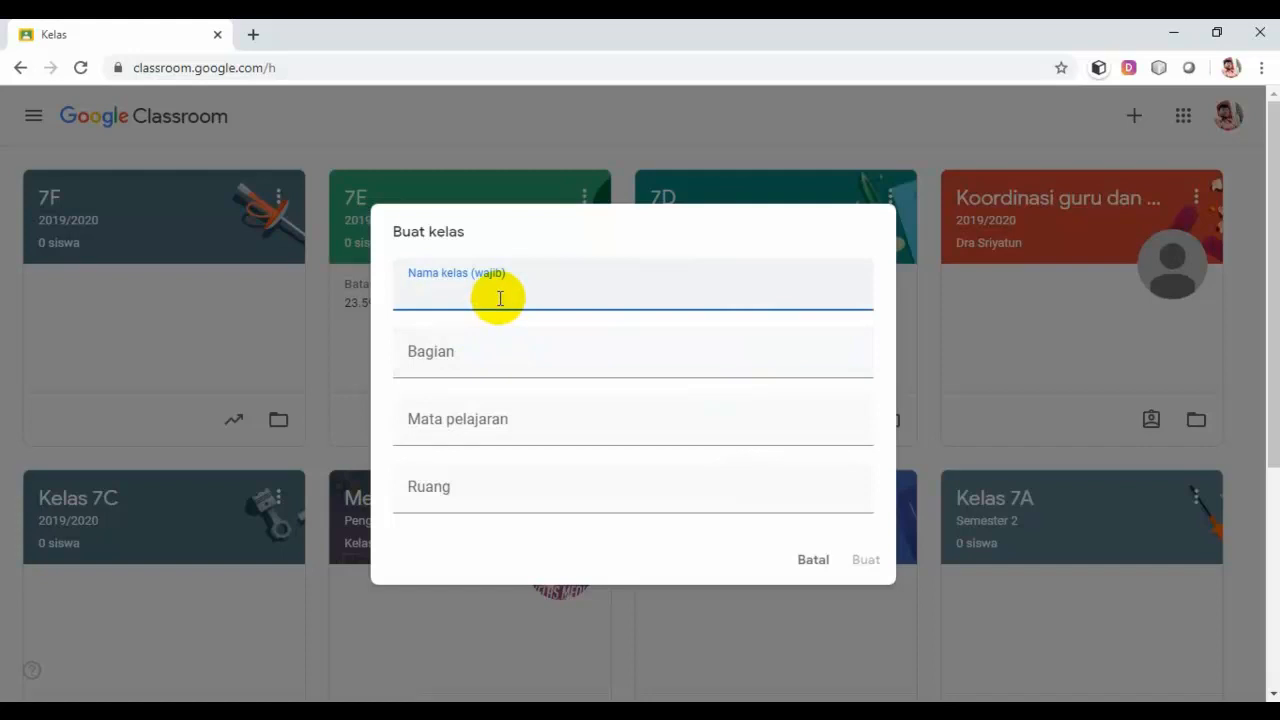
{"action": "type", "text": "7G"}
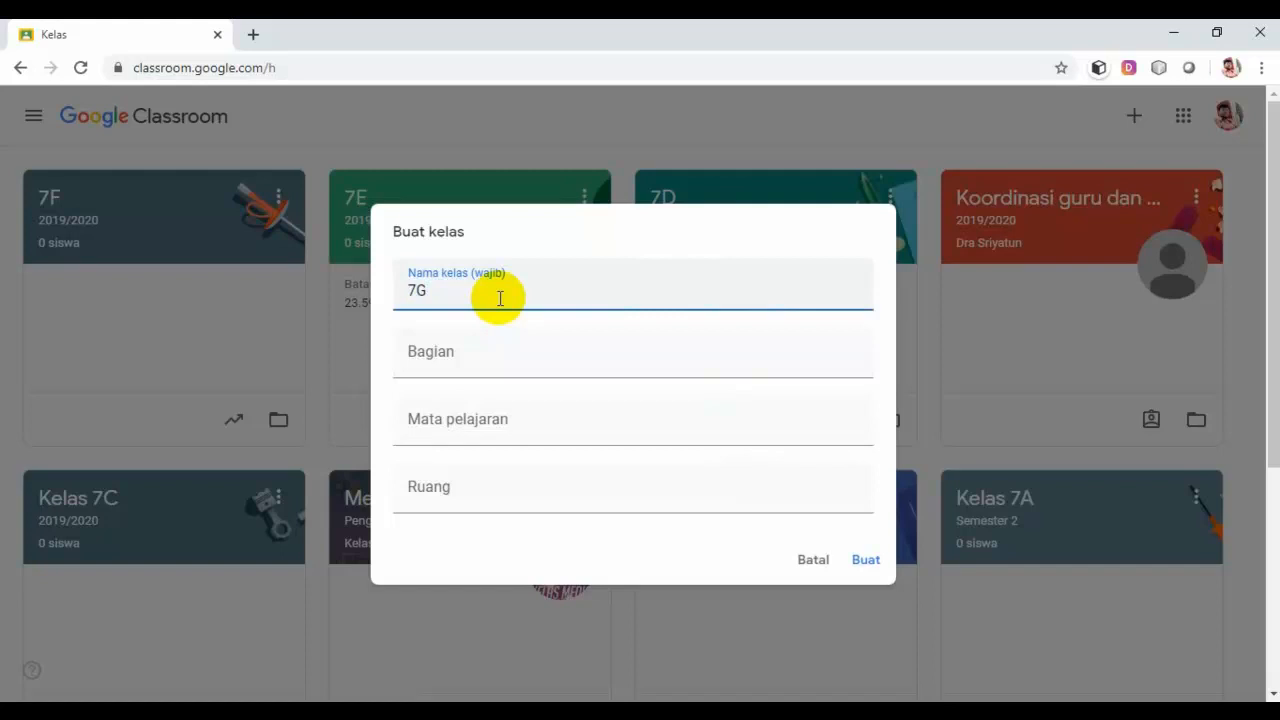
{"action": "left_click", "coordinate": [493, 365]}
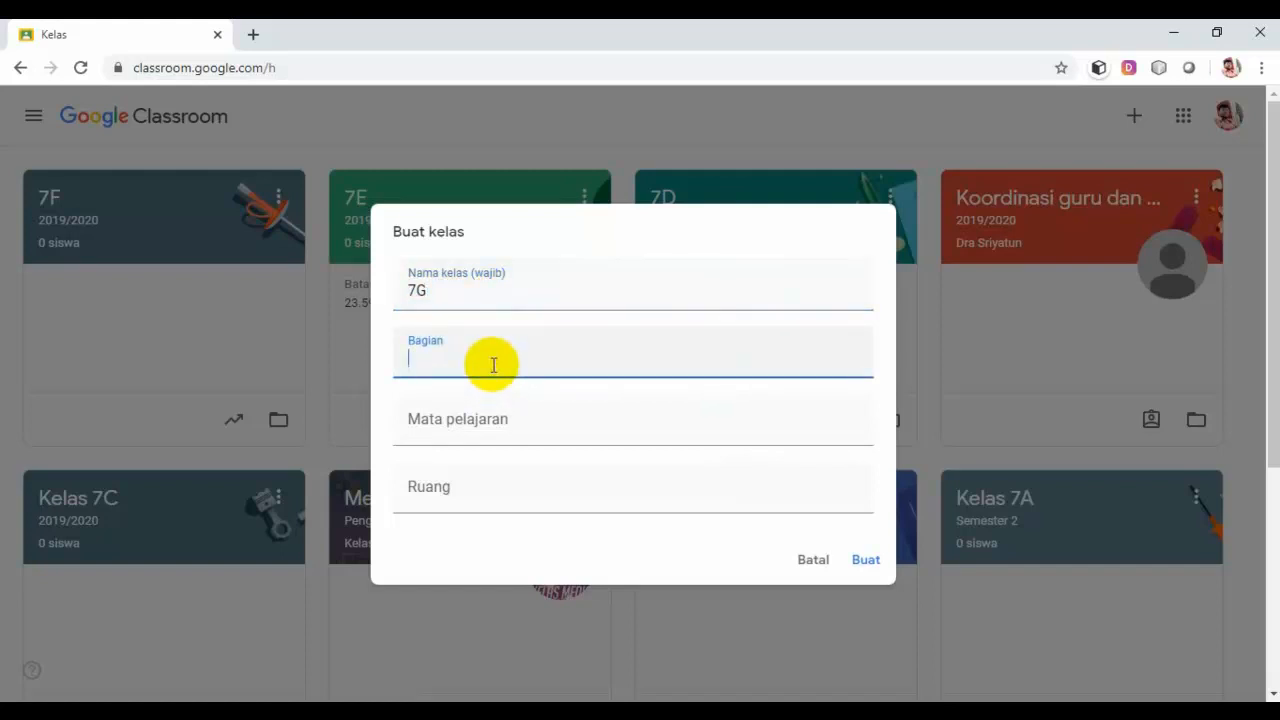
{"action": "type", "text": "2019/2020"}
{"action": "left_click", "coordinate": [480, 430]}
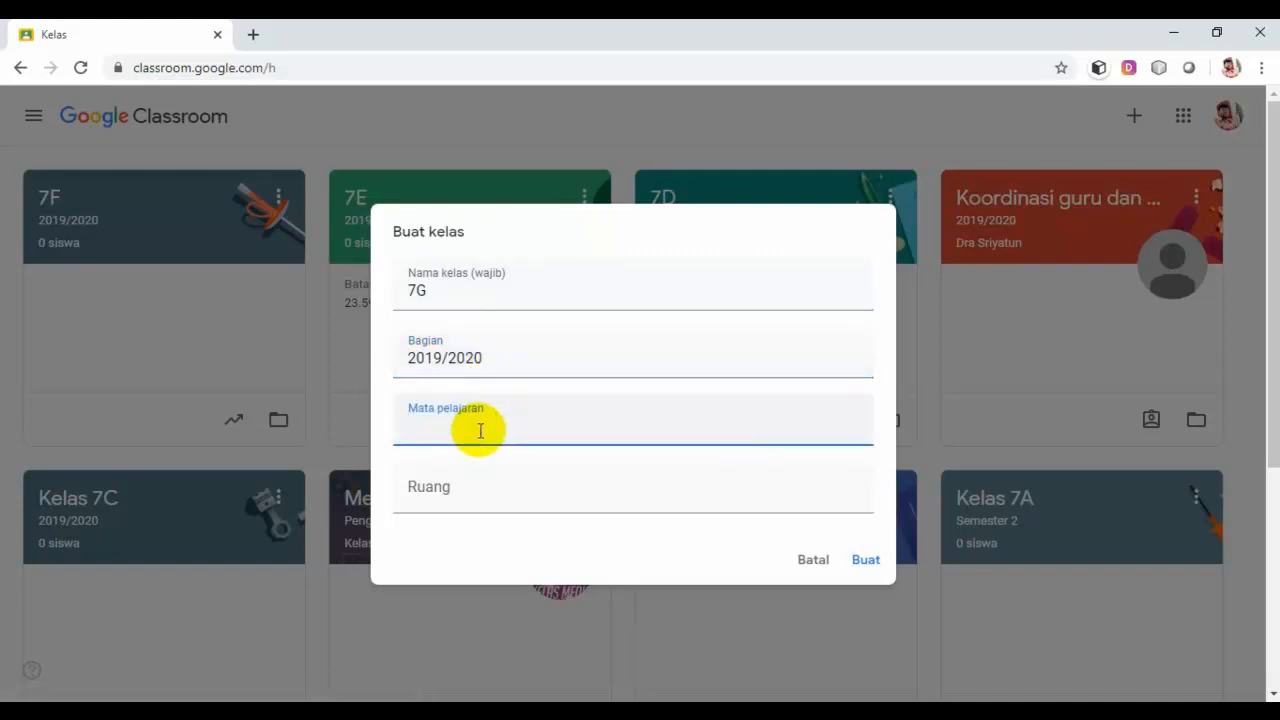
{"action": "type", "text": "IPS"}
{"action": "left_click", "coordinate": [467, 507]}
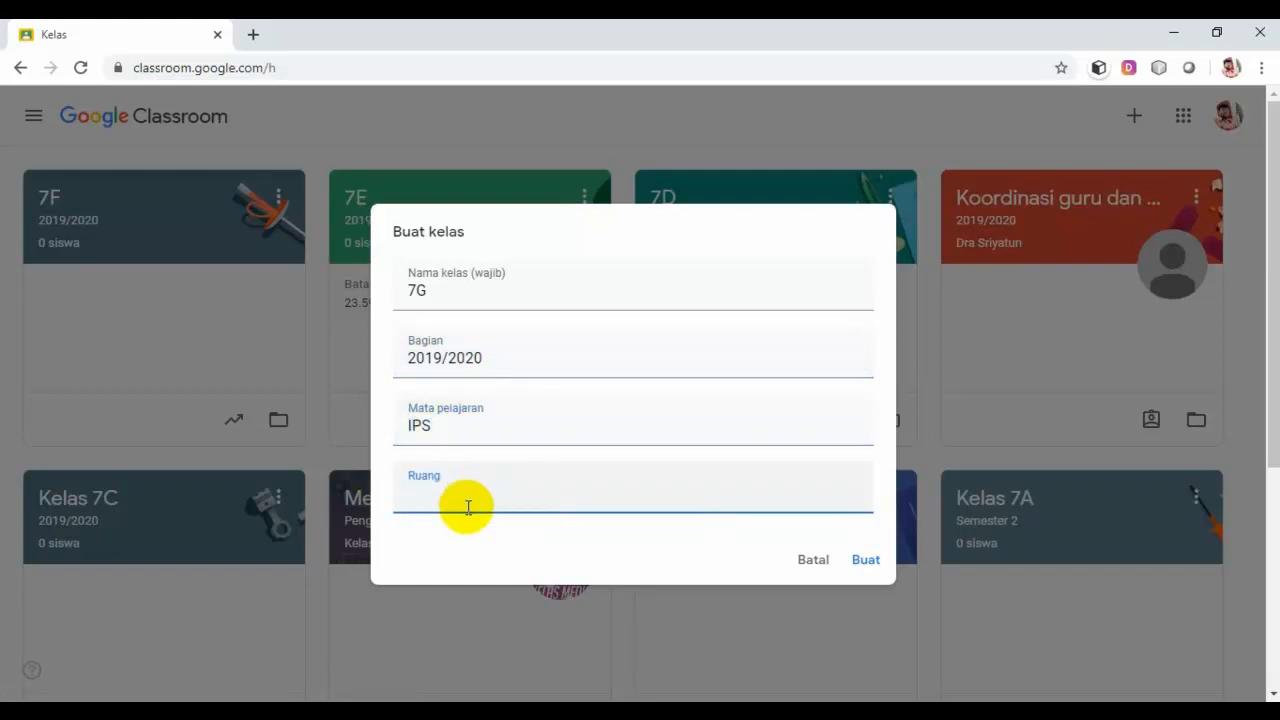
{"action": "type", "text": "Semester 2"}
Step: Create class 7G (2019/2020) and open the banner theme gallery
{"action": "left_click", "coordinate": [871, 562]}
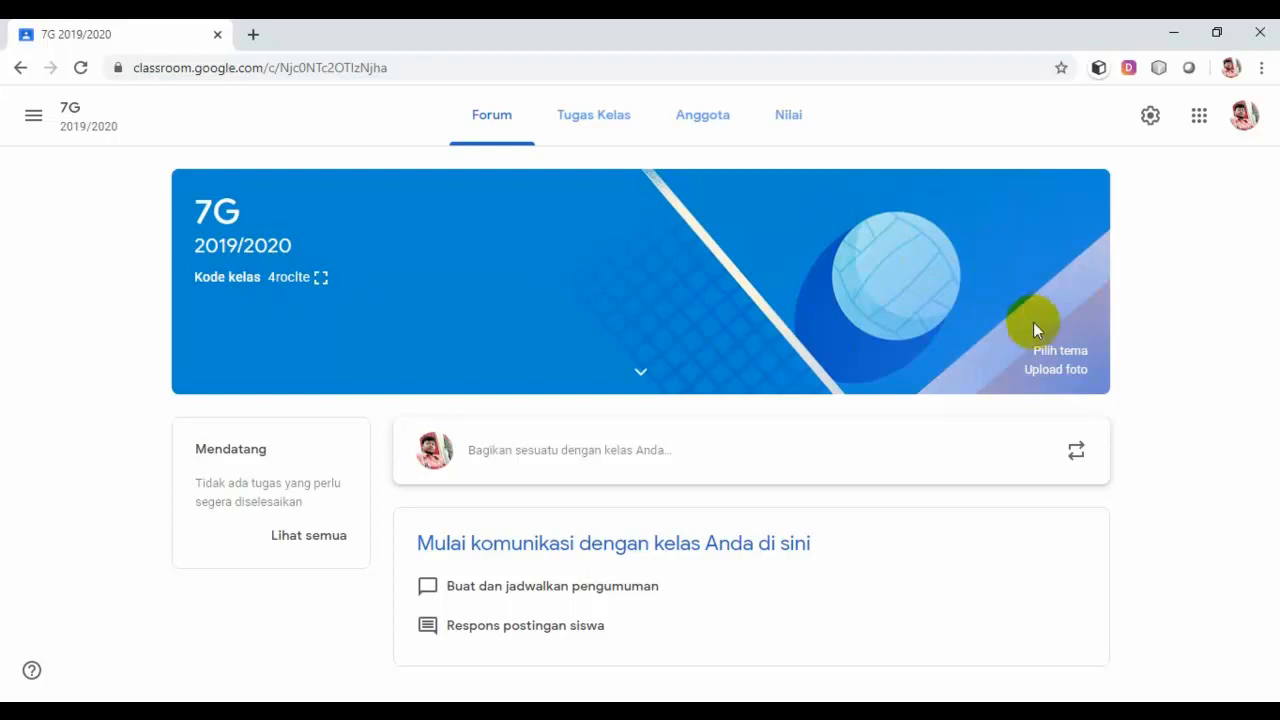
{"action": "left_click", "coordinate": [1062, 348]}
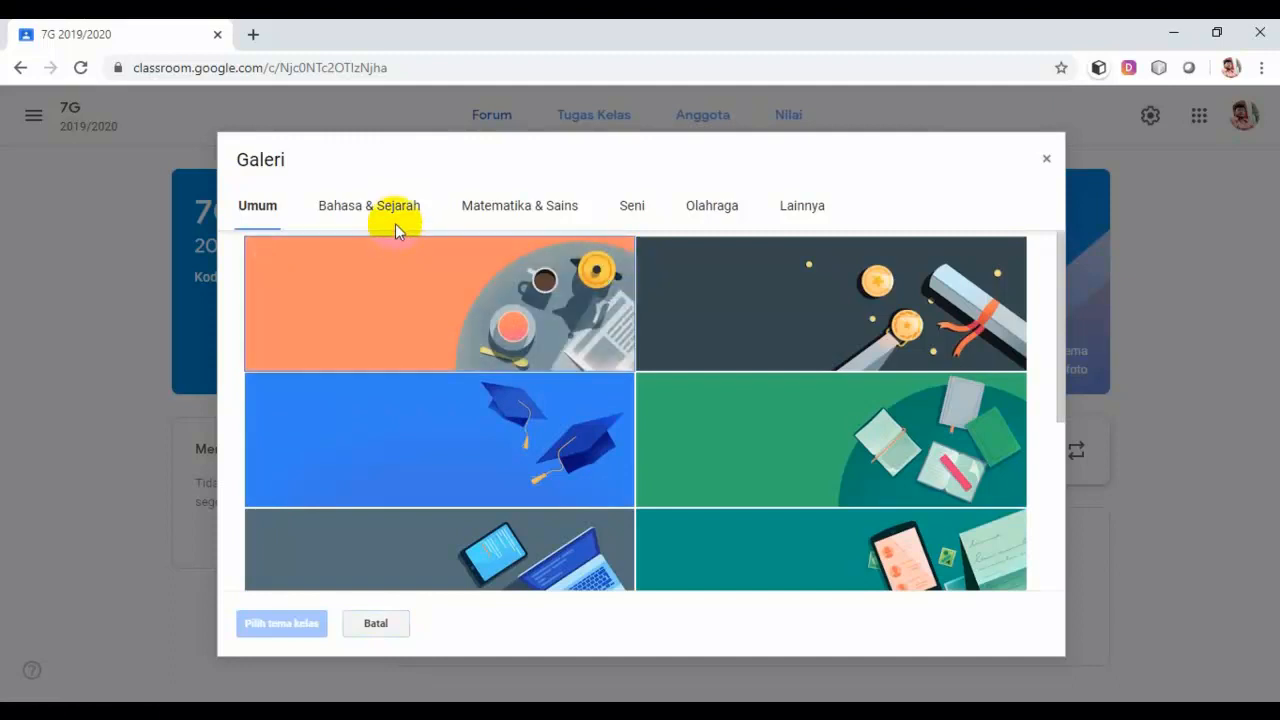
Step: Apply the Geography globe-and-map theme from Bahasa & Sejarah to the 7G banner
{"action": "left_click", "coordinate": [396, 220]}
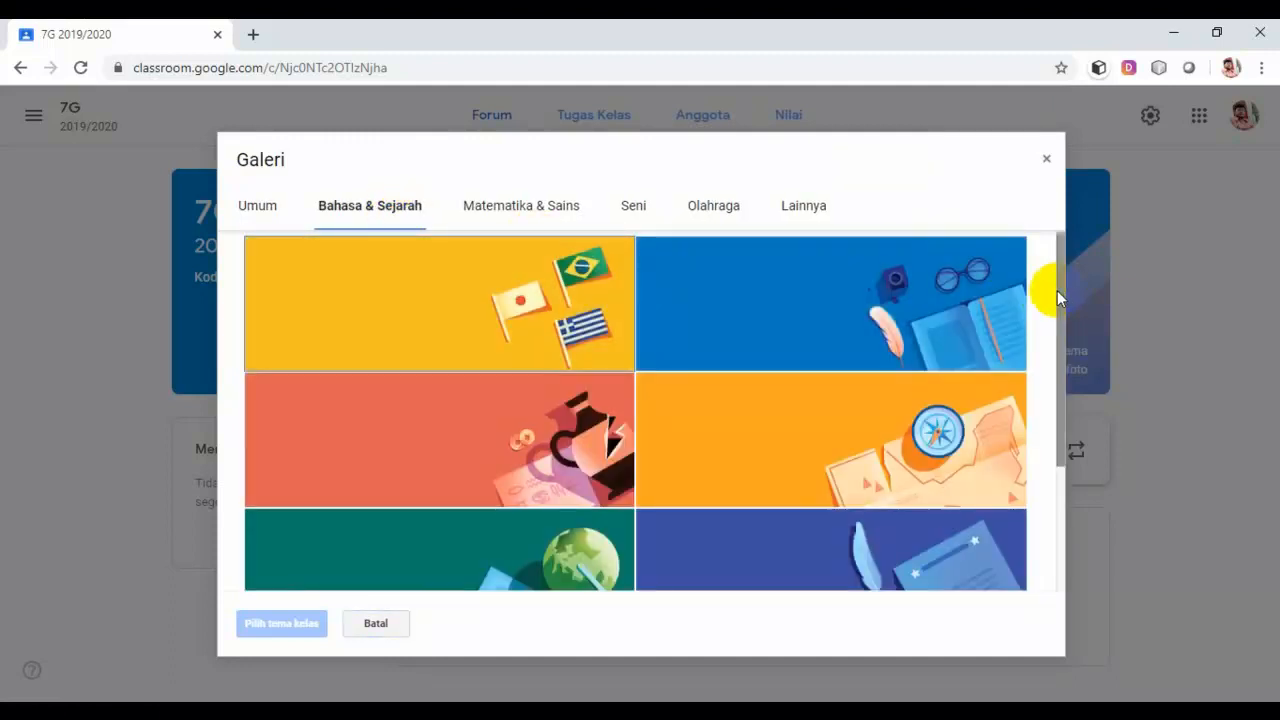
{"action": "left_click_drag", "start_coordinate": [1058, 298], "coordinate": [1030, 434]}
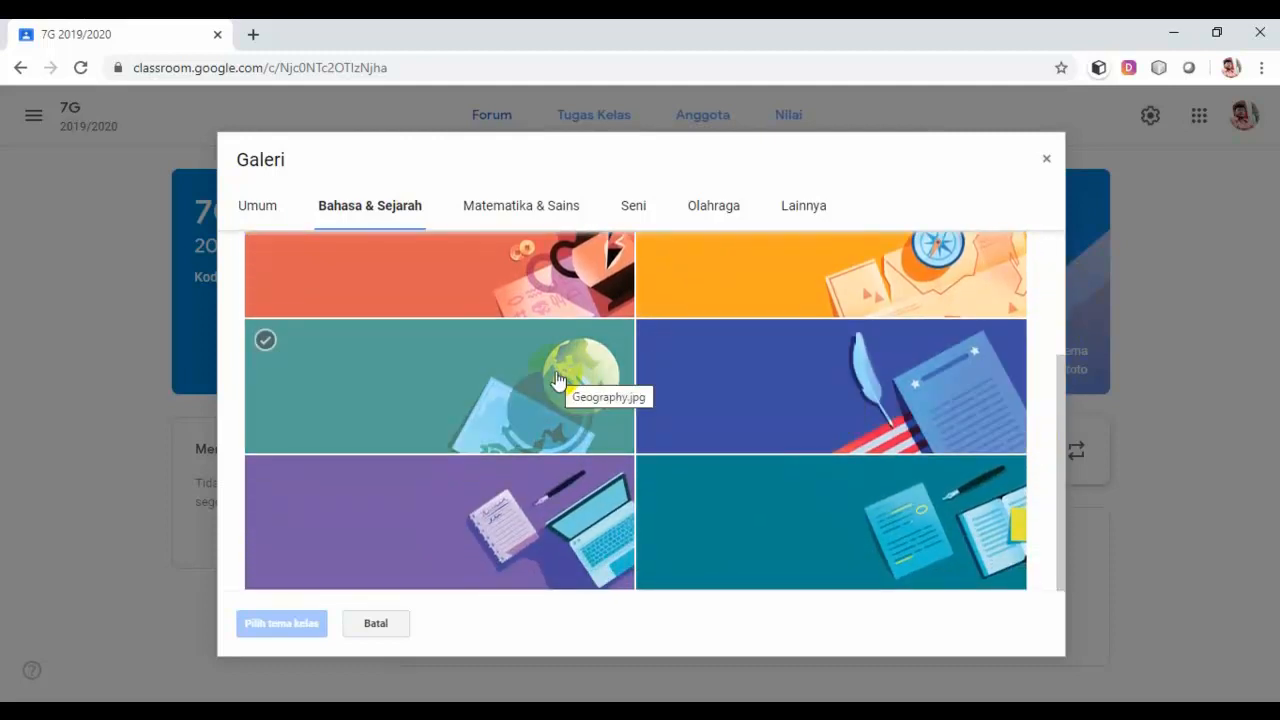
{"action": "left_click", "coordinate": [557, 380]}
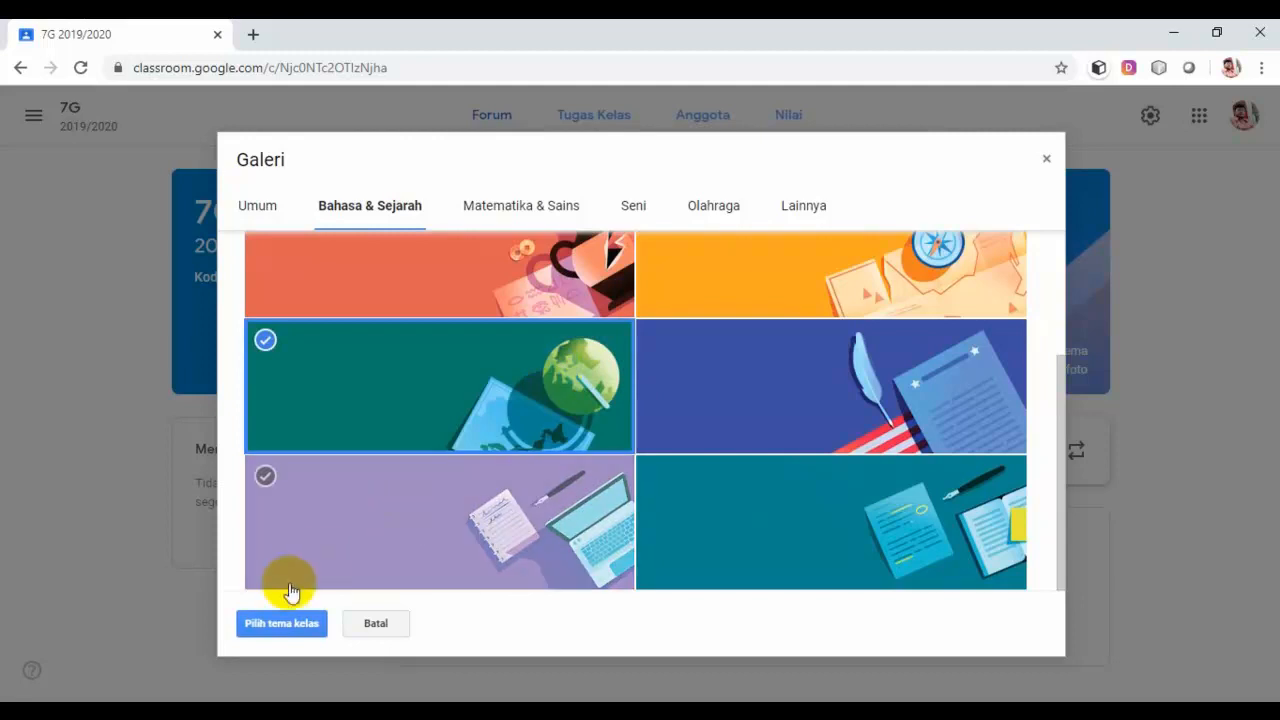
{"action": "left_click", "coordinate": [287, 628]}
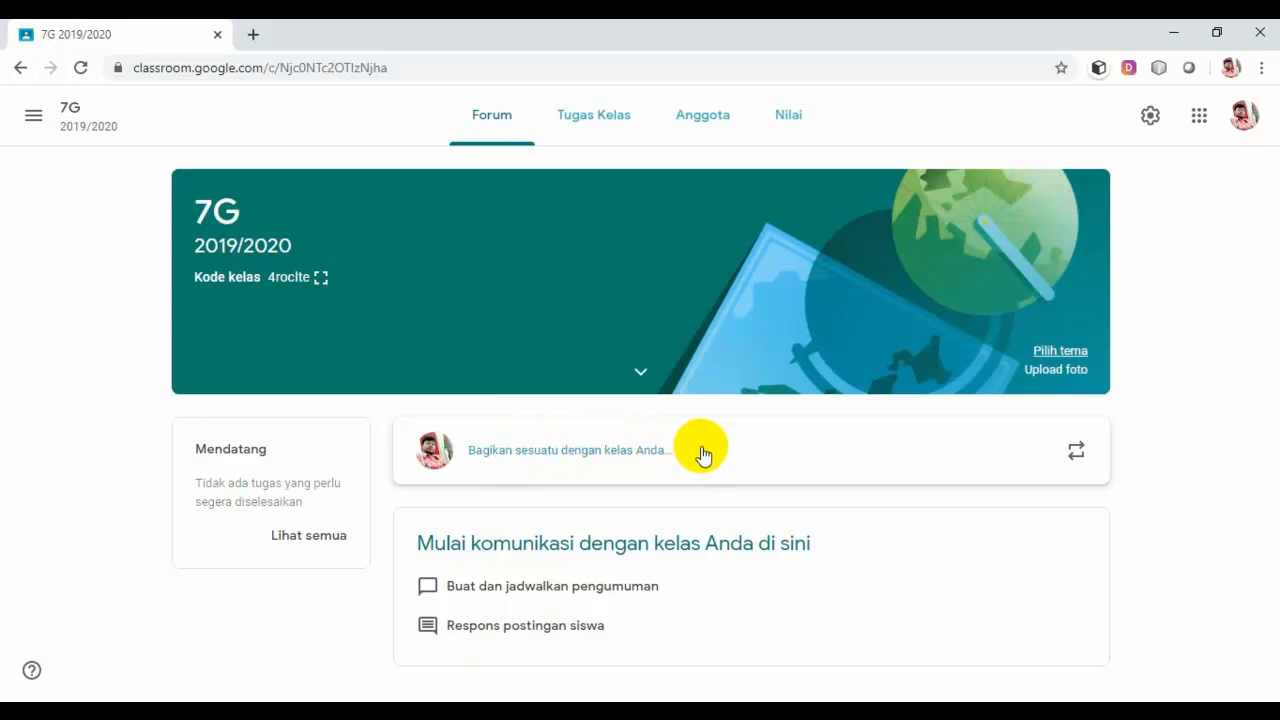
Step: Draft a post welcoming students to the IPS class for kelas 7 and asking them to read the panduan pembelajaran
{"action": "left_click", "coordinate": [531, 452]}
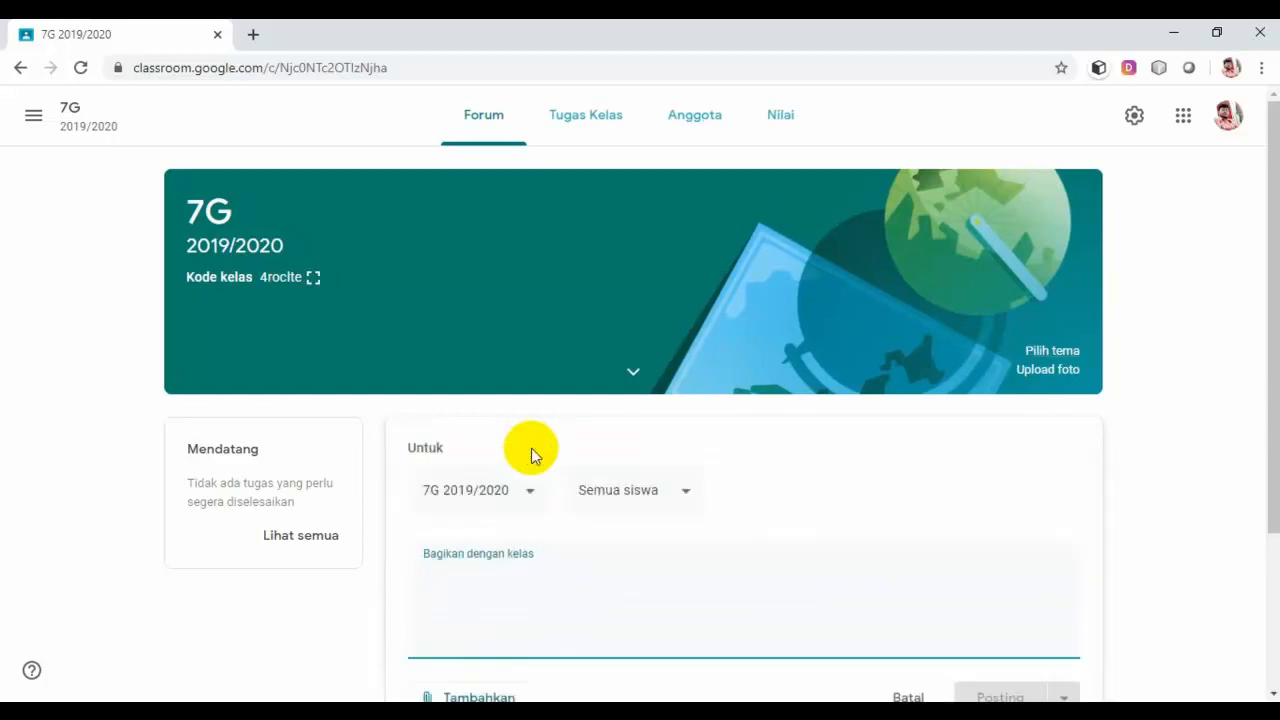
{"action": "type", "text": "S"}
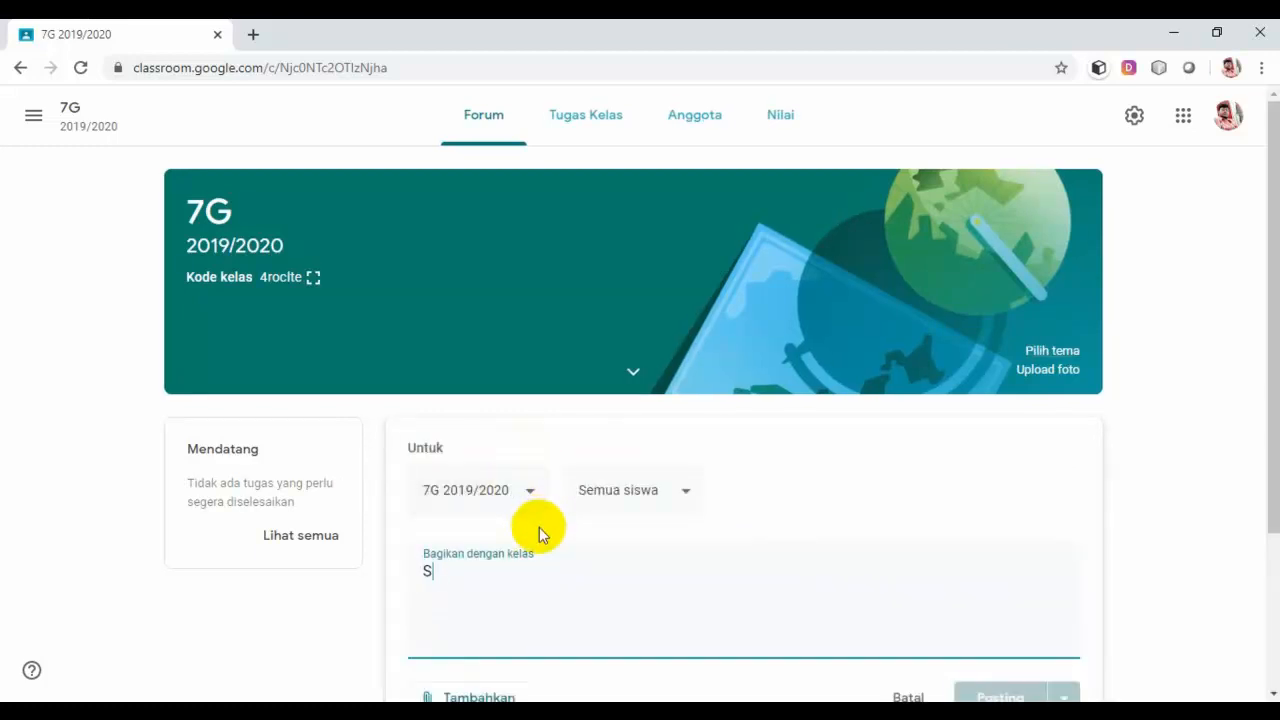
{"action": "type", "text": "elamat "}
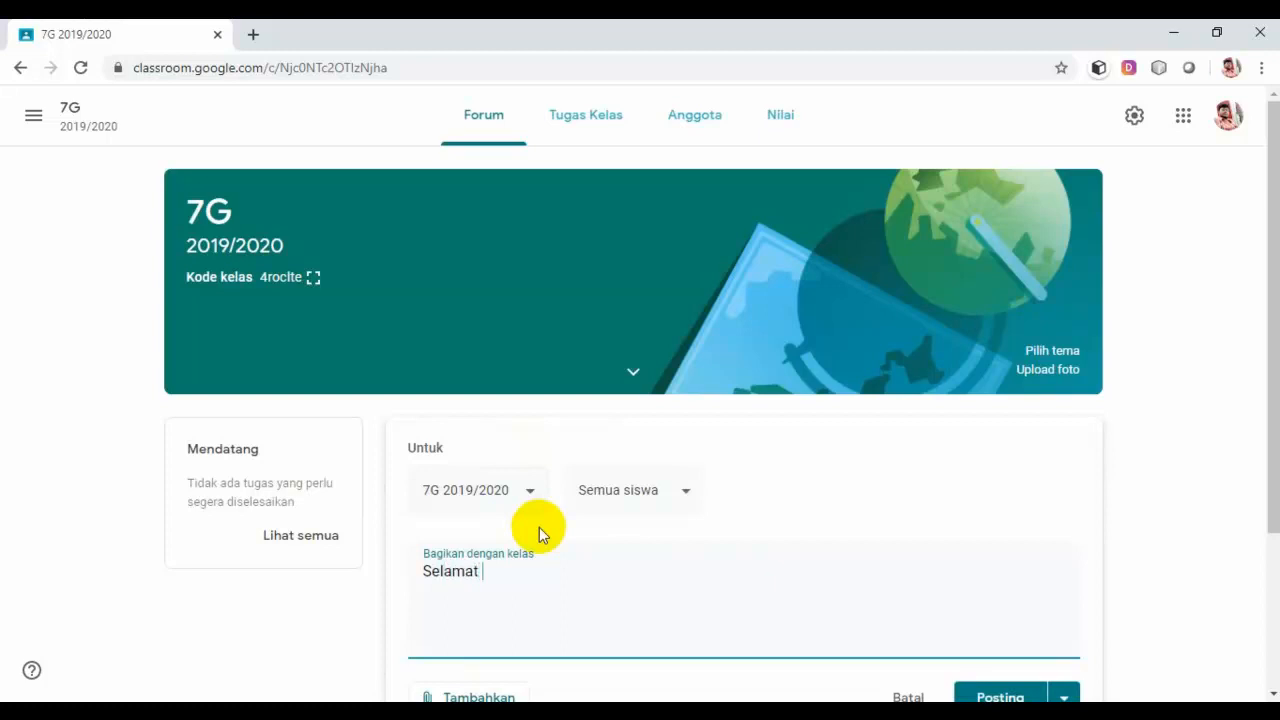
{"action": "type", "text": "bergabung di"}
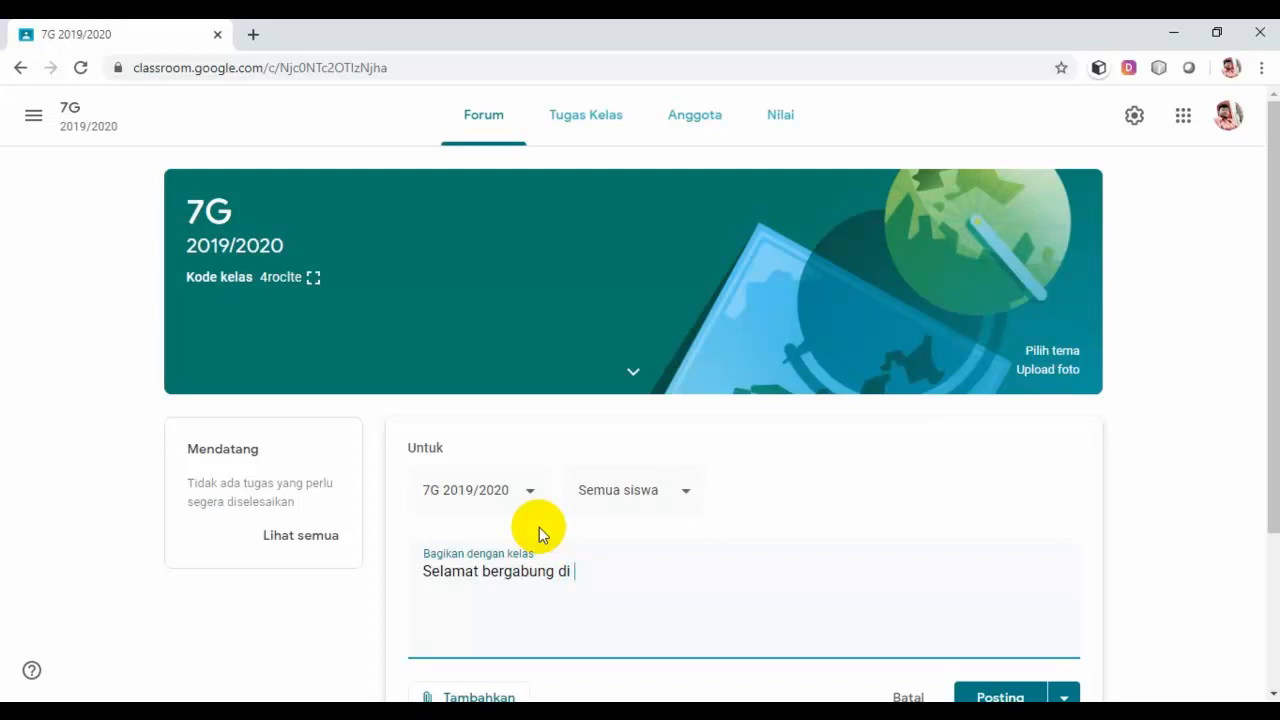
{"action": "type", "text": " kelas mapel IP"}
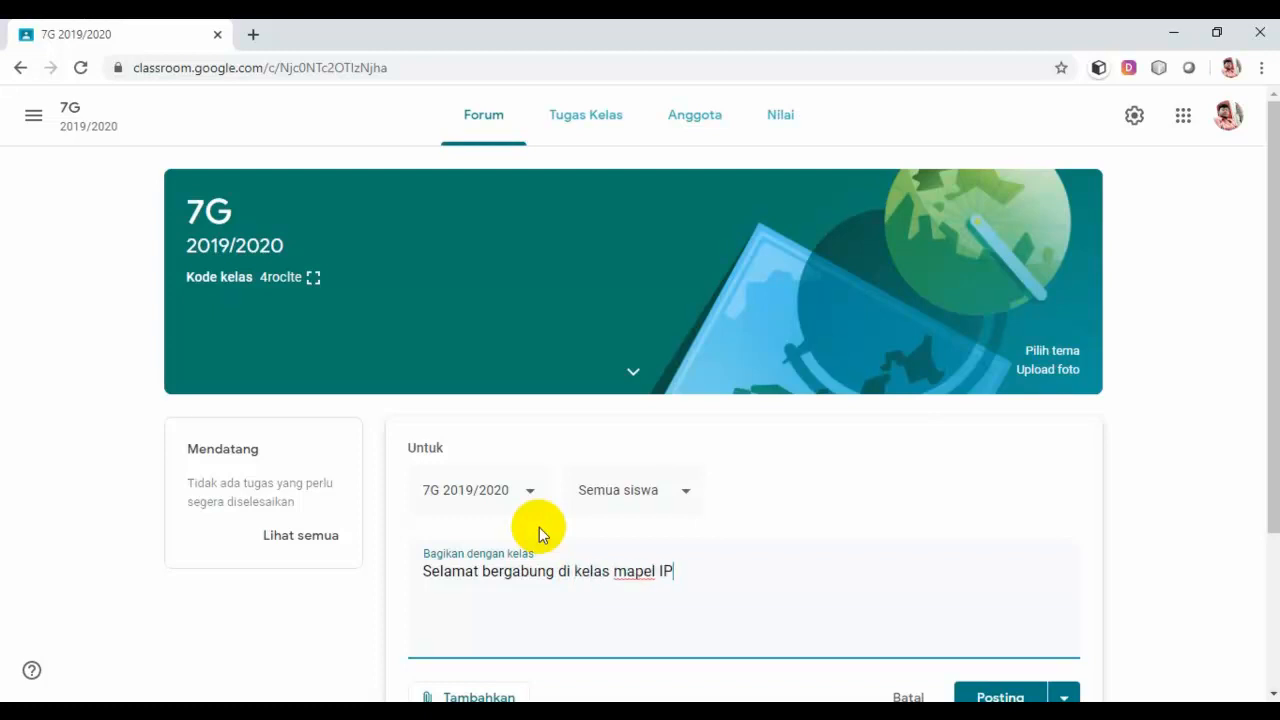
{"action": "type", "text": "S jenjang"}
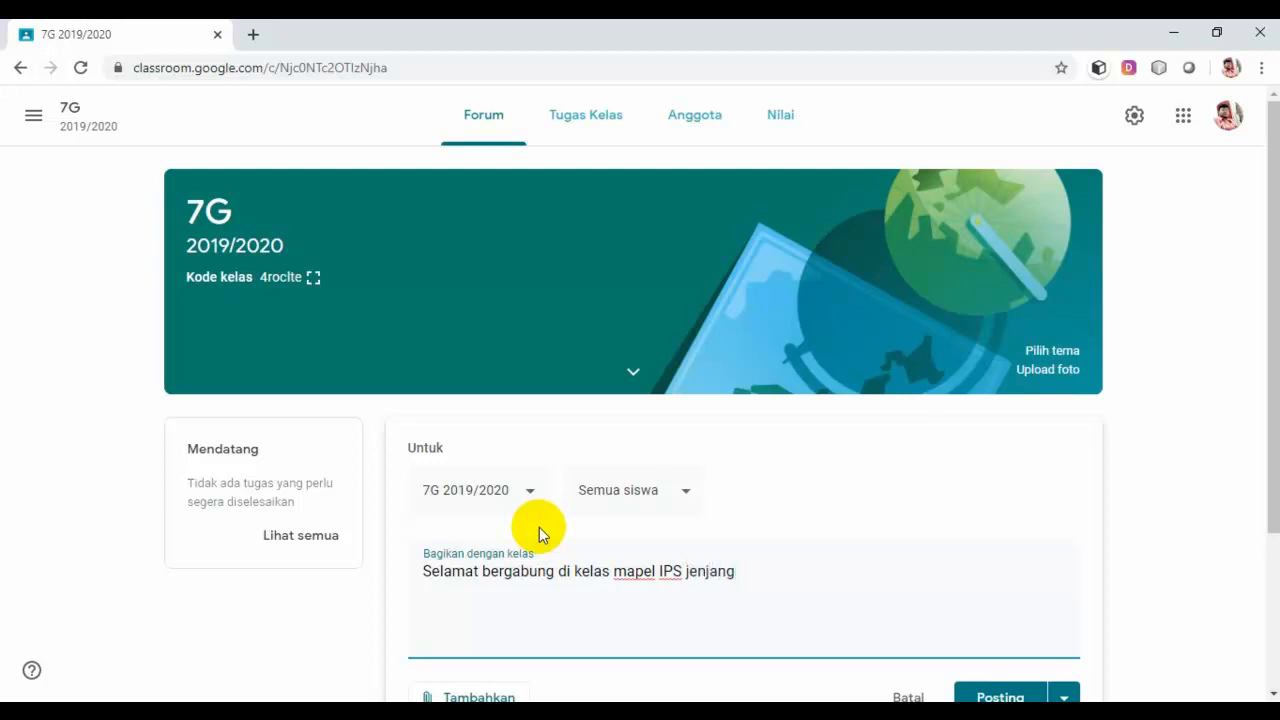
{"action": "left_click", "coordinate": [615, 574]}
{"action": "key", "text": "BackSpace"}
{"action": "key", "text": "BackSpace"}
{"action": "key", "text": "BackSpace"}
{"action": "key", "text": "BackSpace"}
{"action": "key", "text": "BackSpace"}
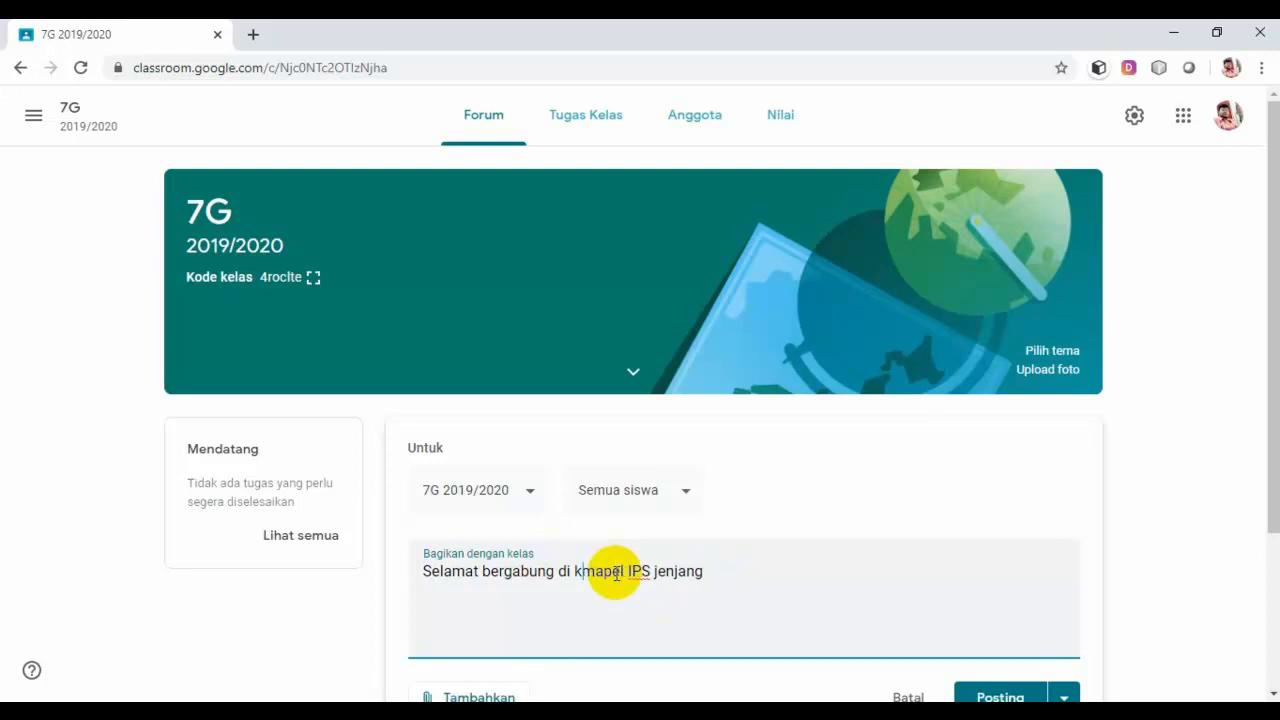
{"action": "key", "text": "BackSpace"}
{"action": "type", "text": "class"}
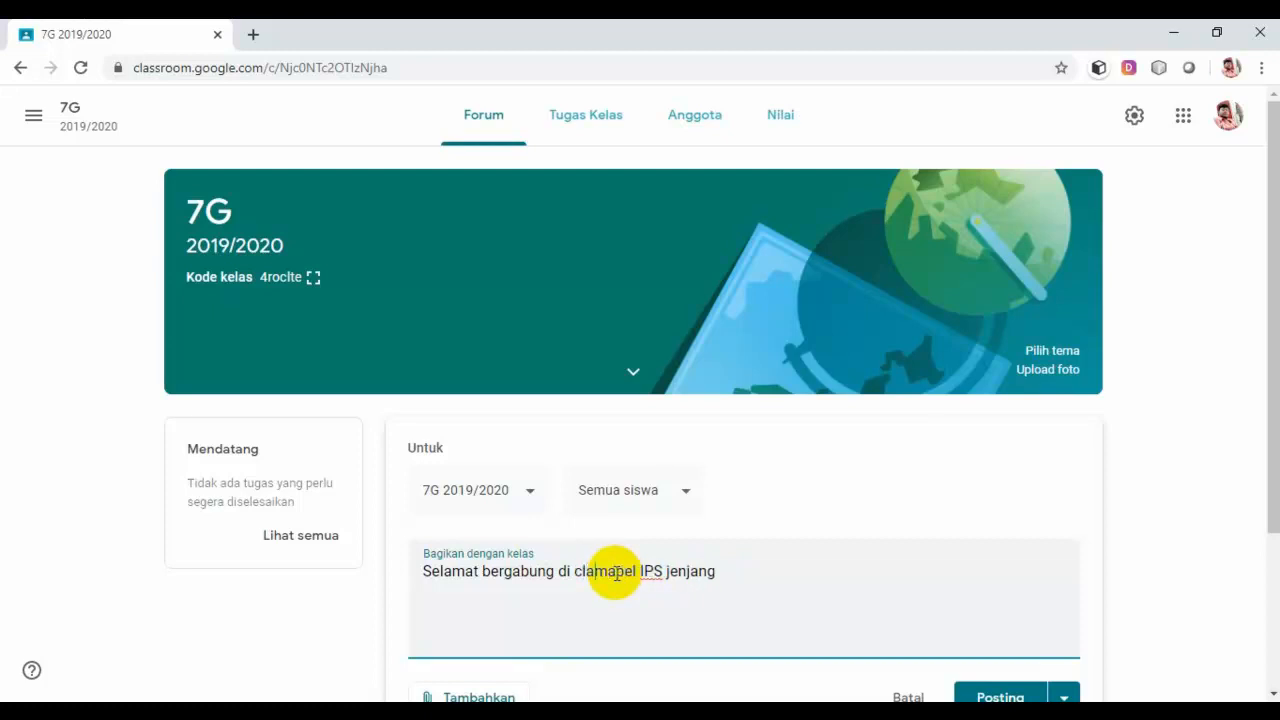
{"action": "type", "text": "mapel"}
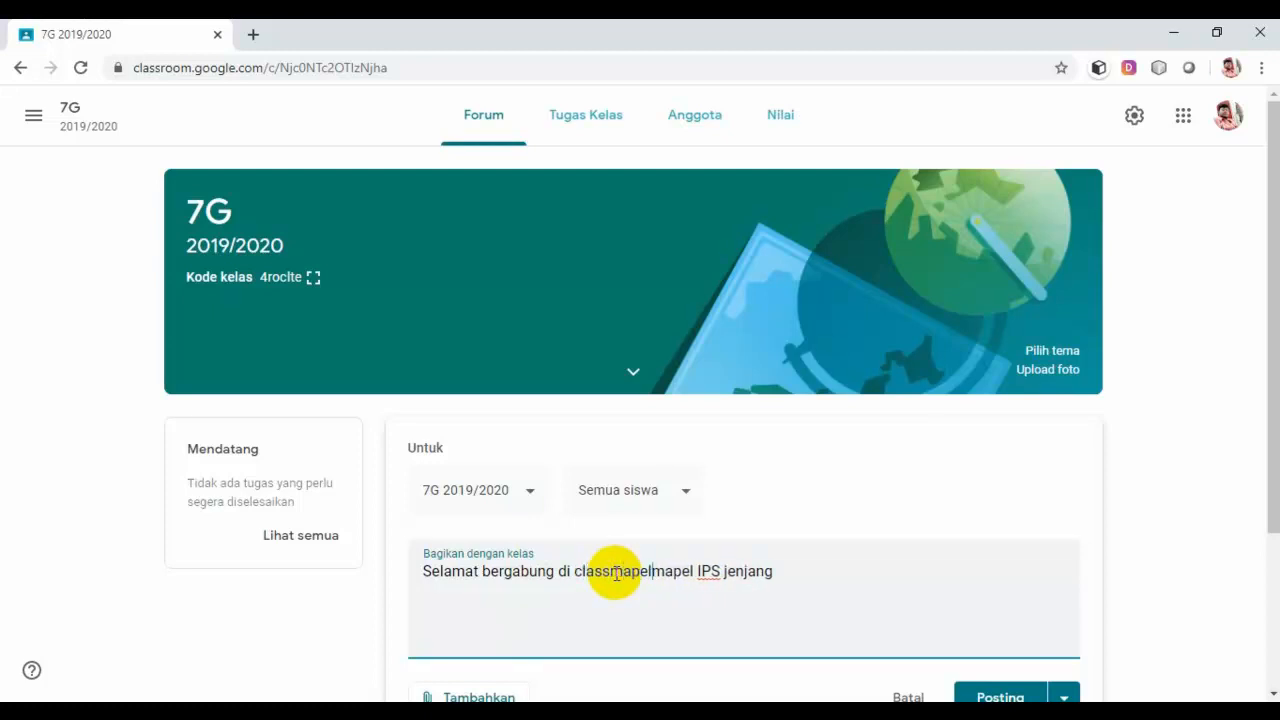
{"action": "key", "text": "Delete"}
{"action": "key", "text": "Delete"}
{"action": "key", "text": "Delete"}
{"action": "key", "text": "Delete"}
{"action": "key", "text": "Delete"}
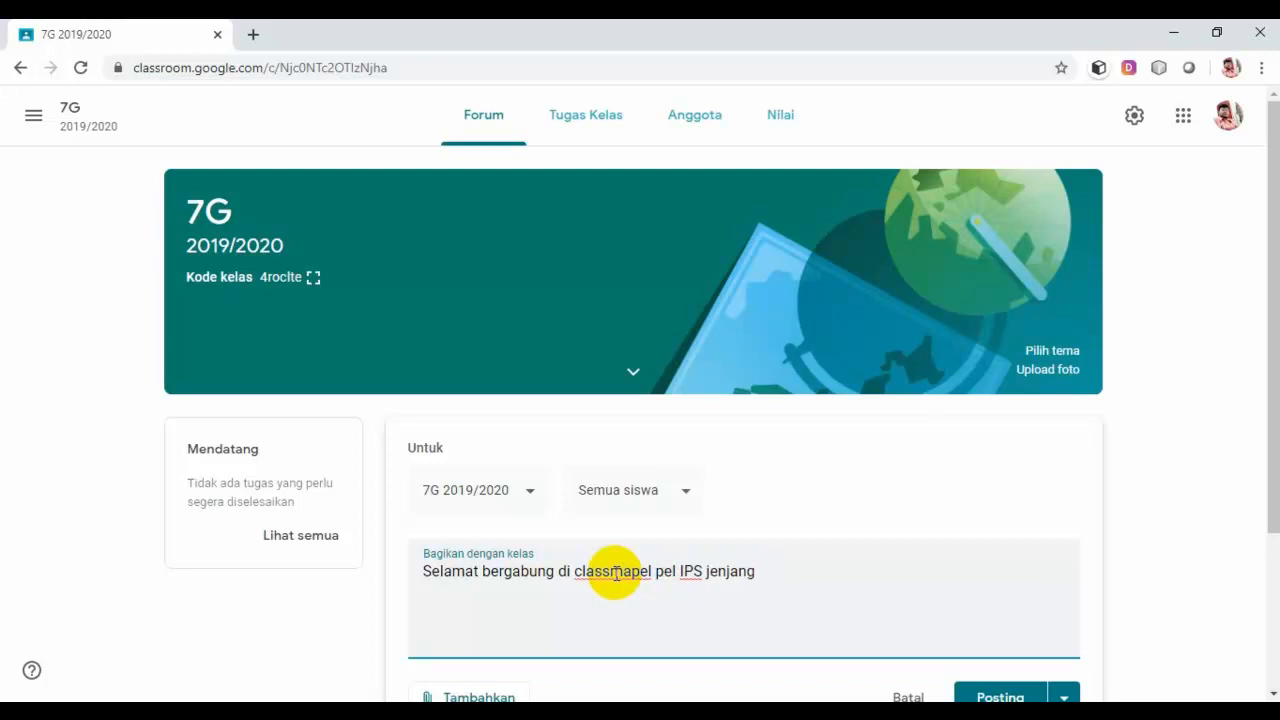
{"action": "key", "text": "BackSpace"}
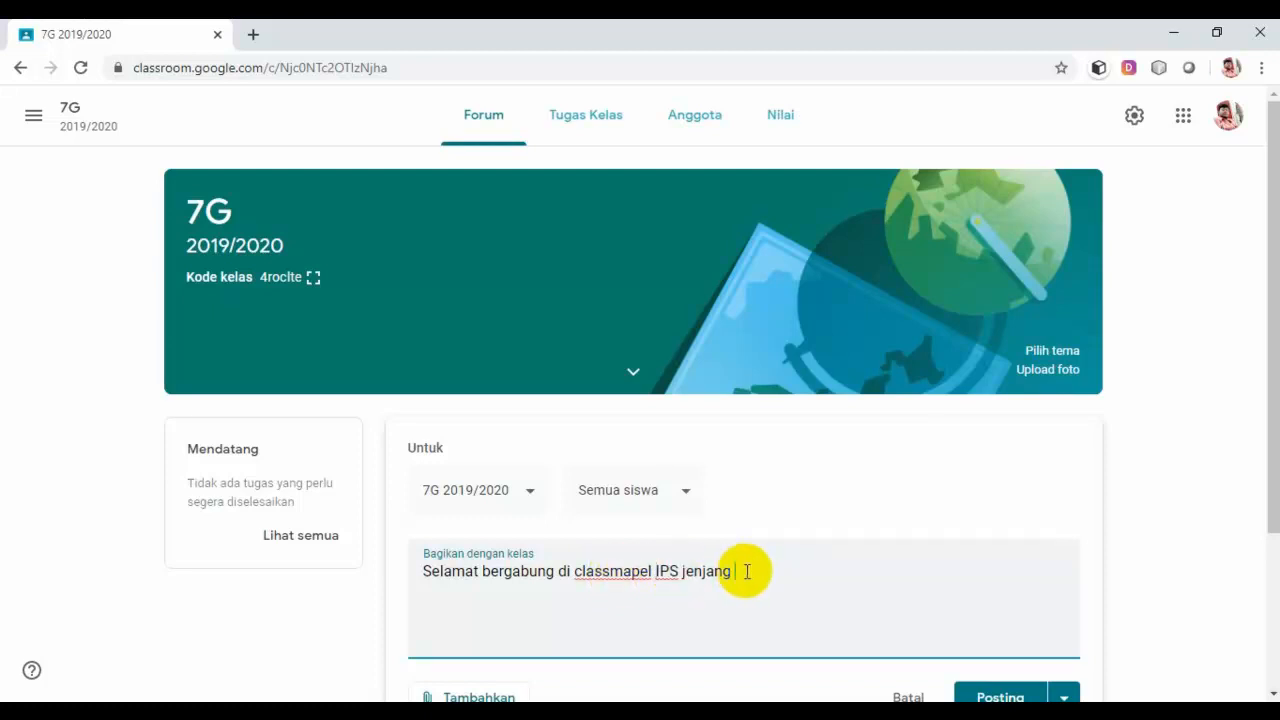
{"action": "type", "text": "kelas 7. Mohon baca terlebih dahulu"}
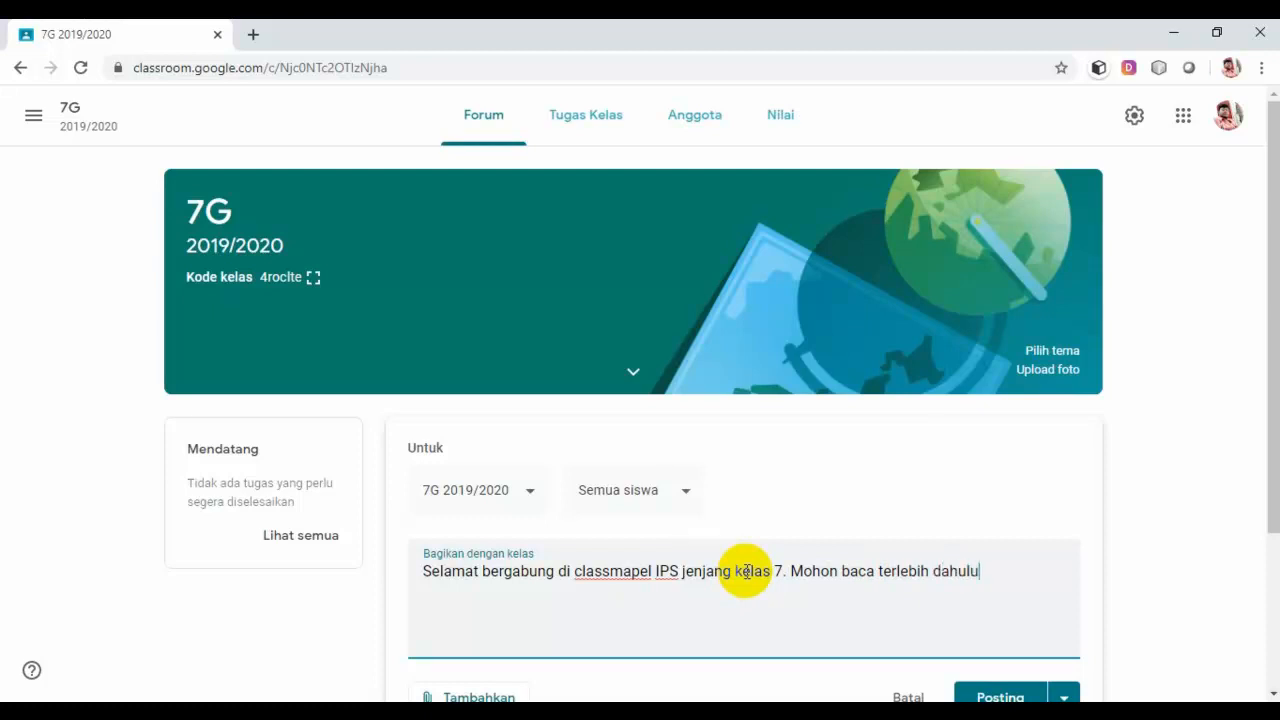
{"action": "type", "text": "panduan pem"}
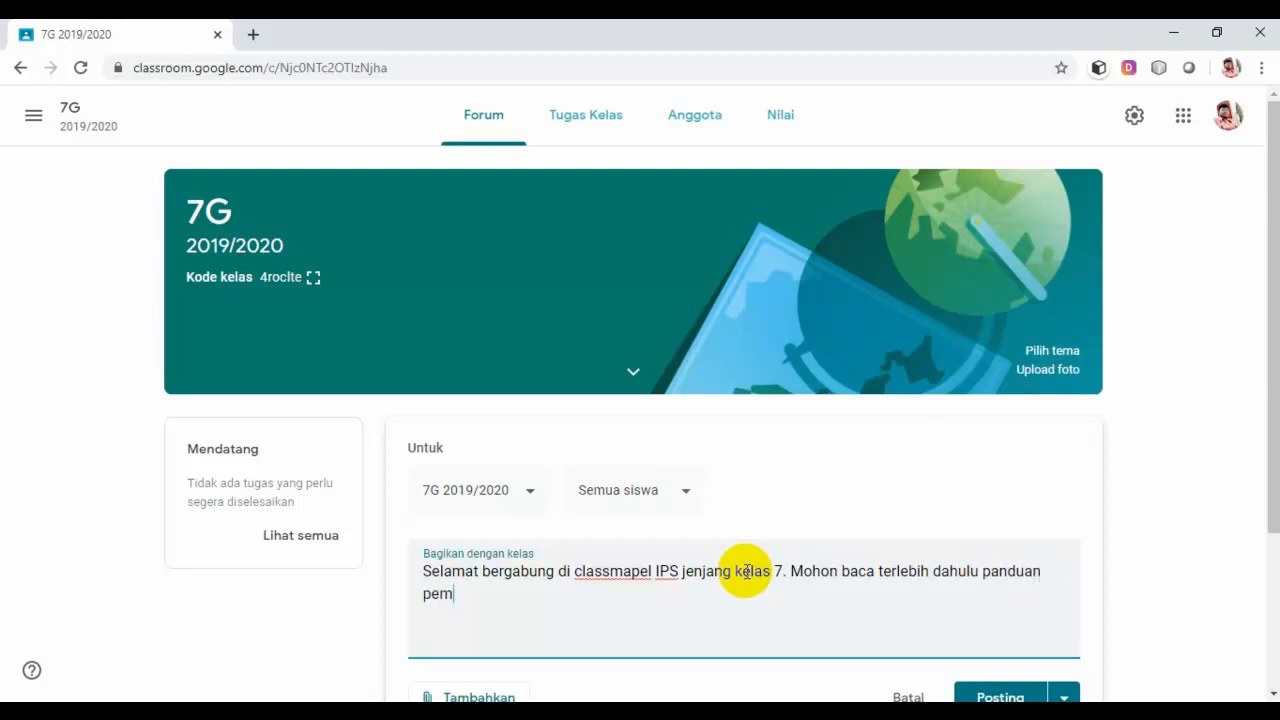
{"action": "type", "text": "belajaran yan"}
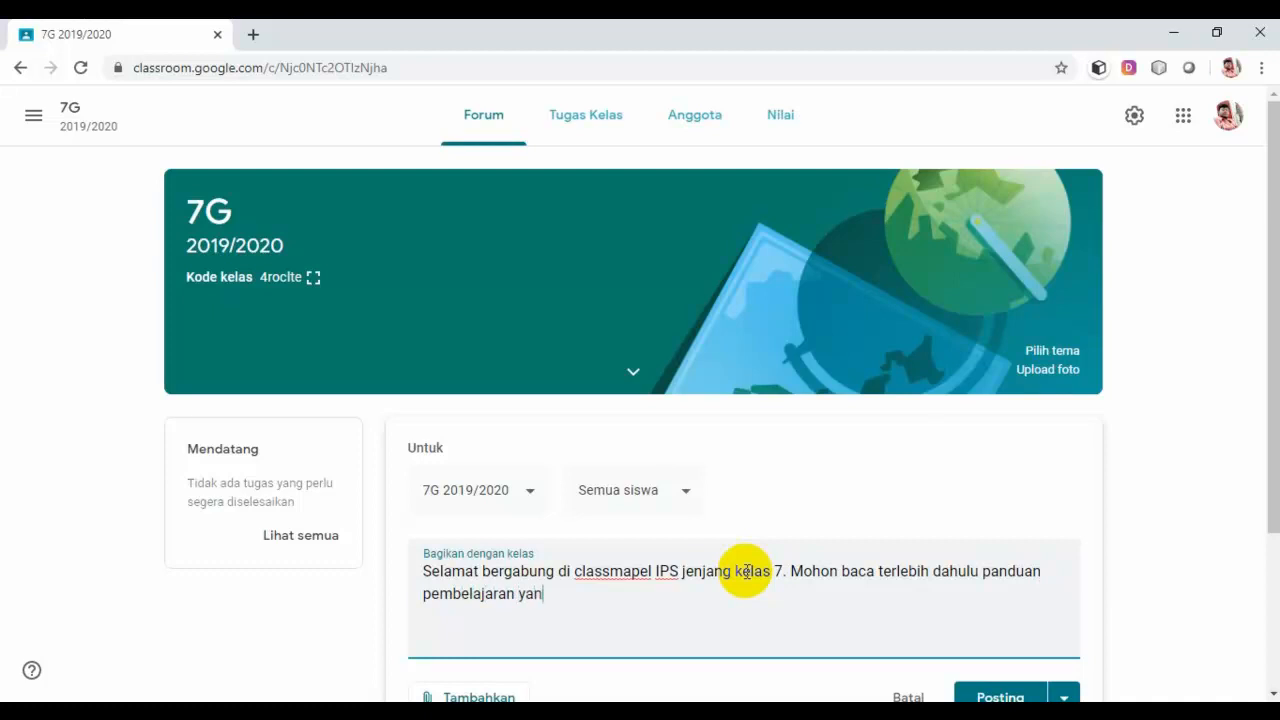
{"action": "type", "text": "g ada di bawah ini."}
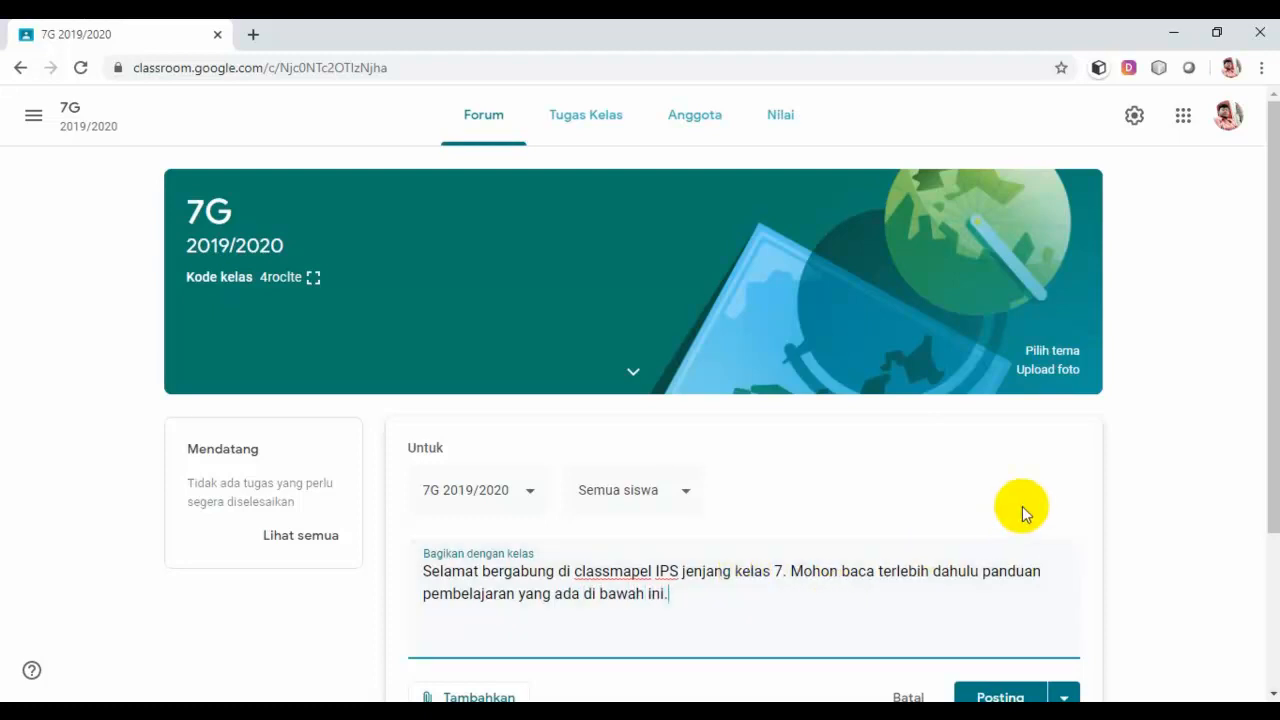
Step: Open the Tambahkan attachment menu below the announcement text
{"action": "scroll", "coordinate": [1022, 506], "scroll_direction": "down", "scroll_amount": 2}
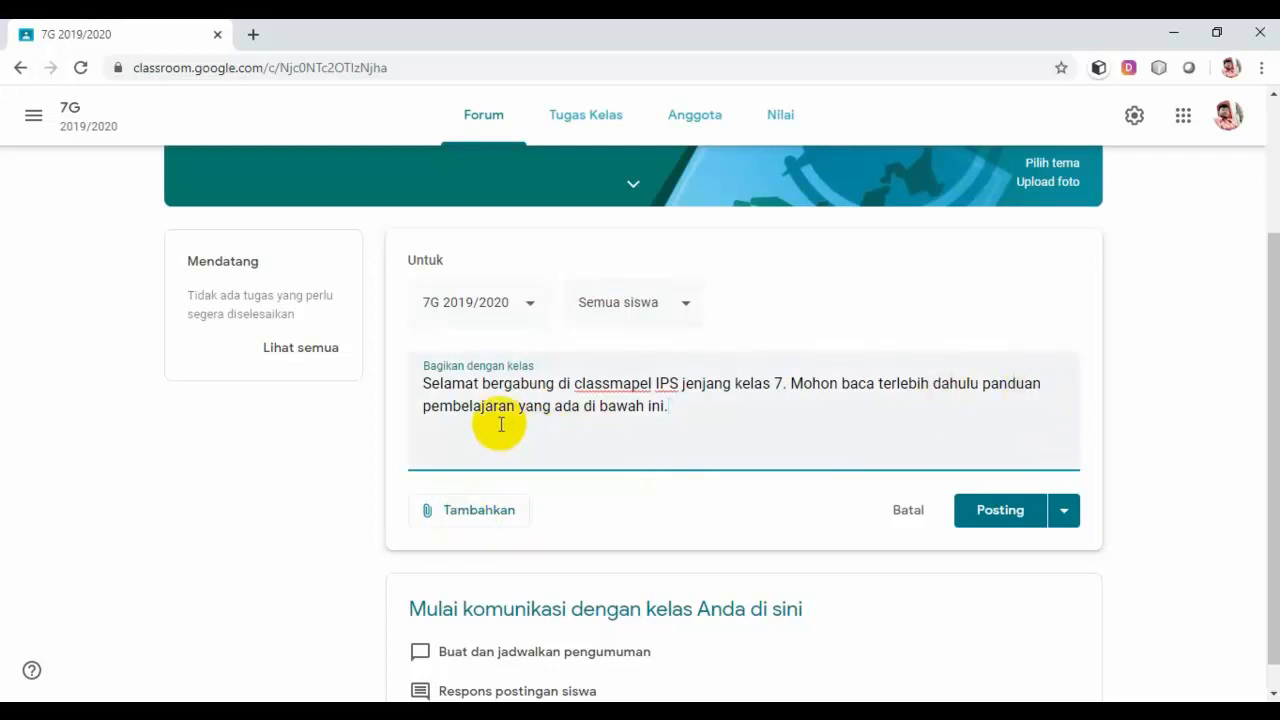
{"action": "left_click", "coordinate": [468, 519]}
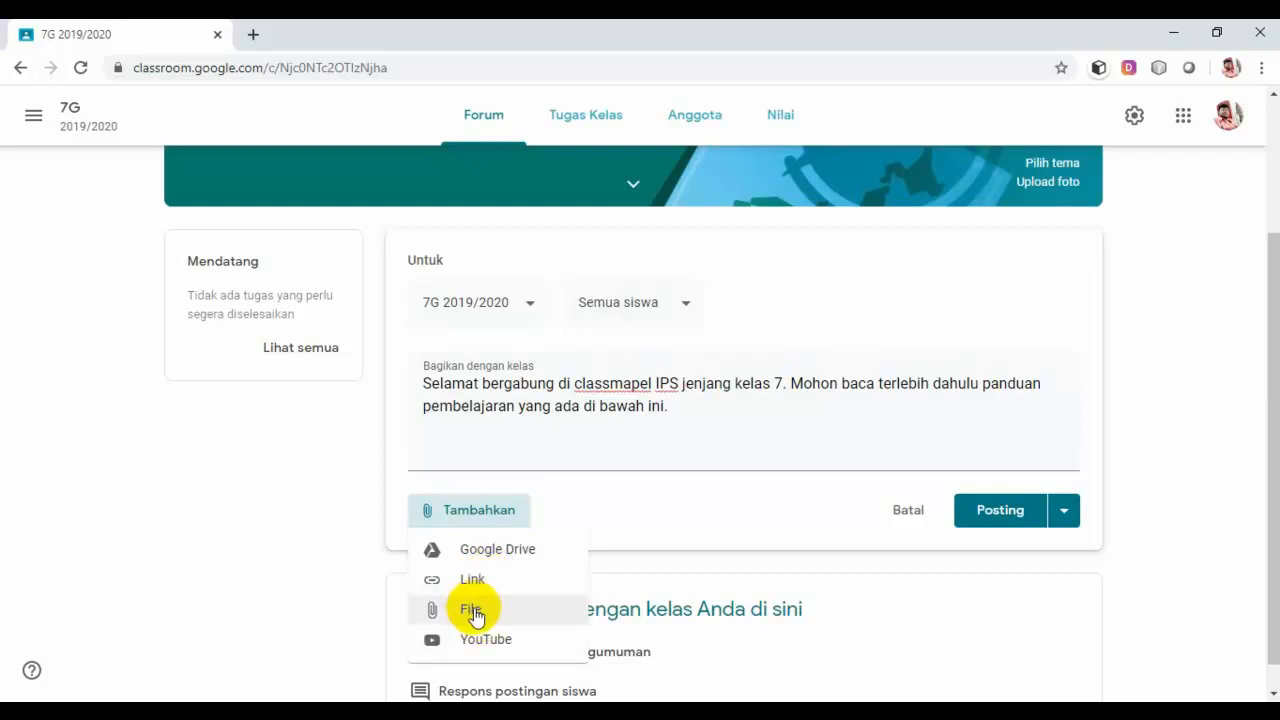
Step: Attach a file from this computer, starting at Local Disk (F:)
{"action": "left_click", "coordinate": [472, 610]}
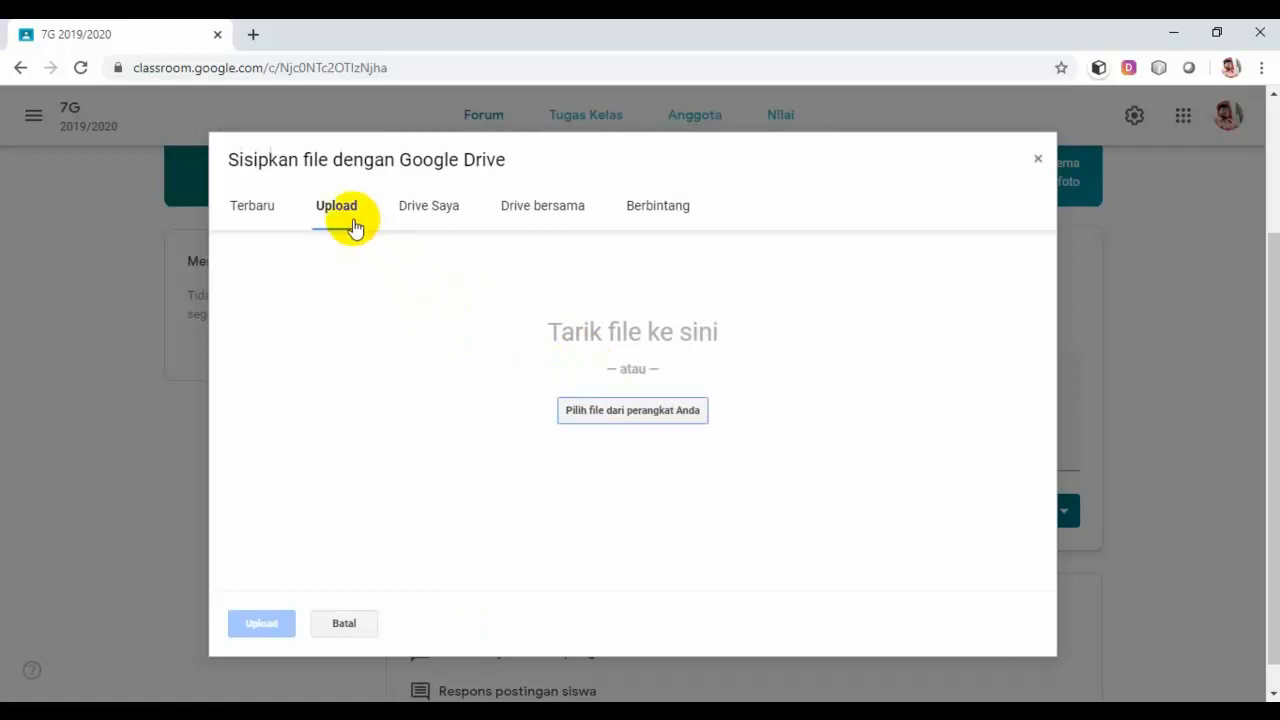
{"action": "left_click", "coordinate": [641, 414]}
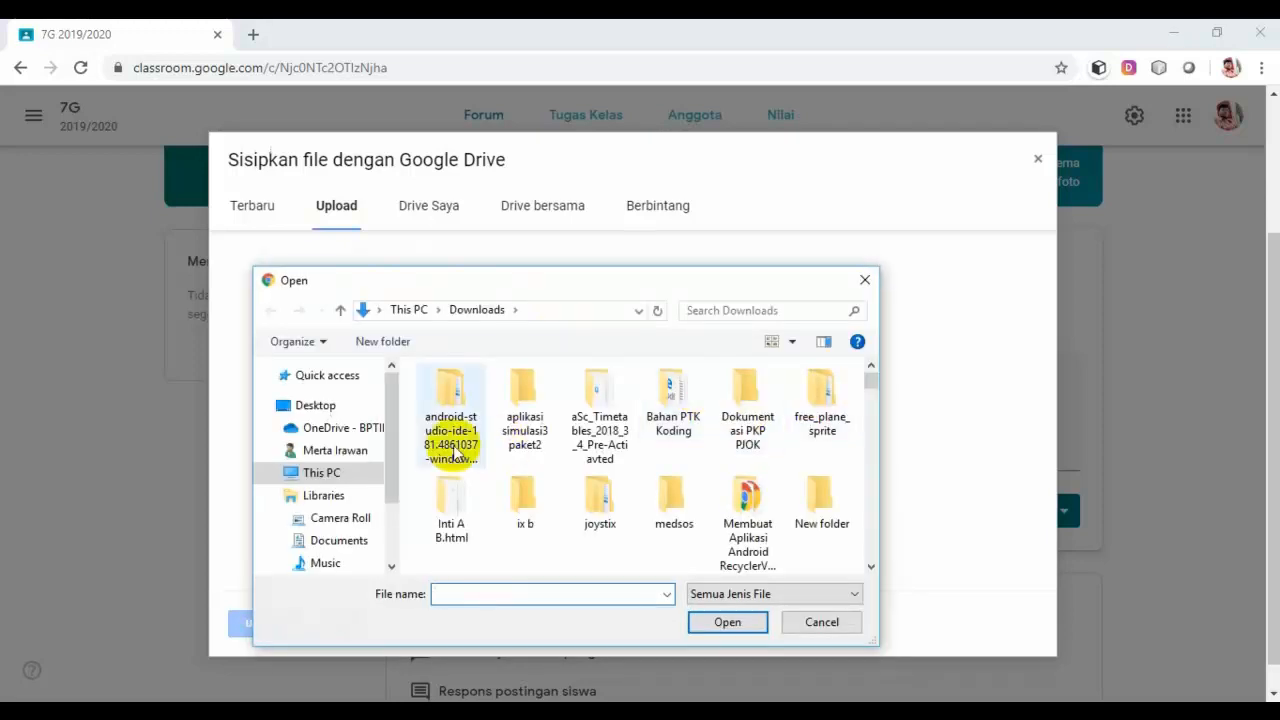
{"action": "left_click", "coordinate": [270, 474]}
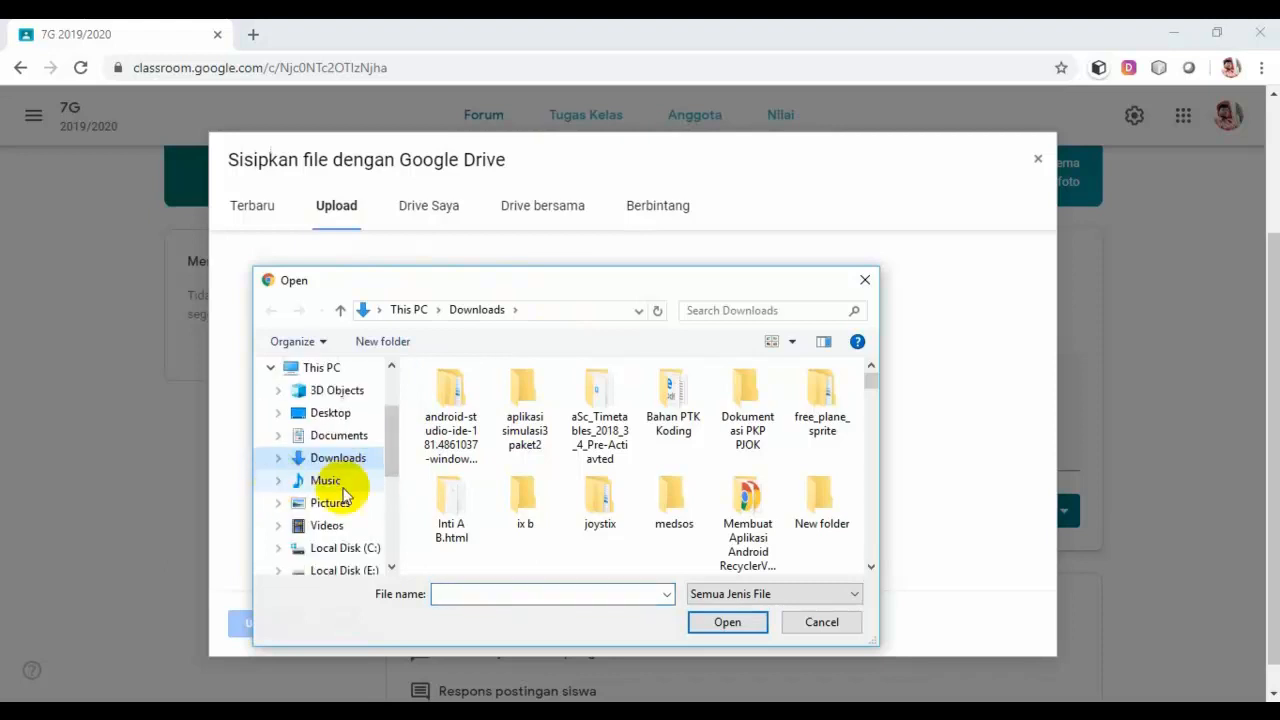
{"action": "scroll", "coordinate": [385, 480], "scroll_direction": "down", "scroll_amount": 3}
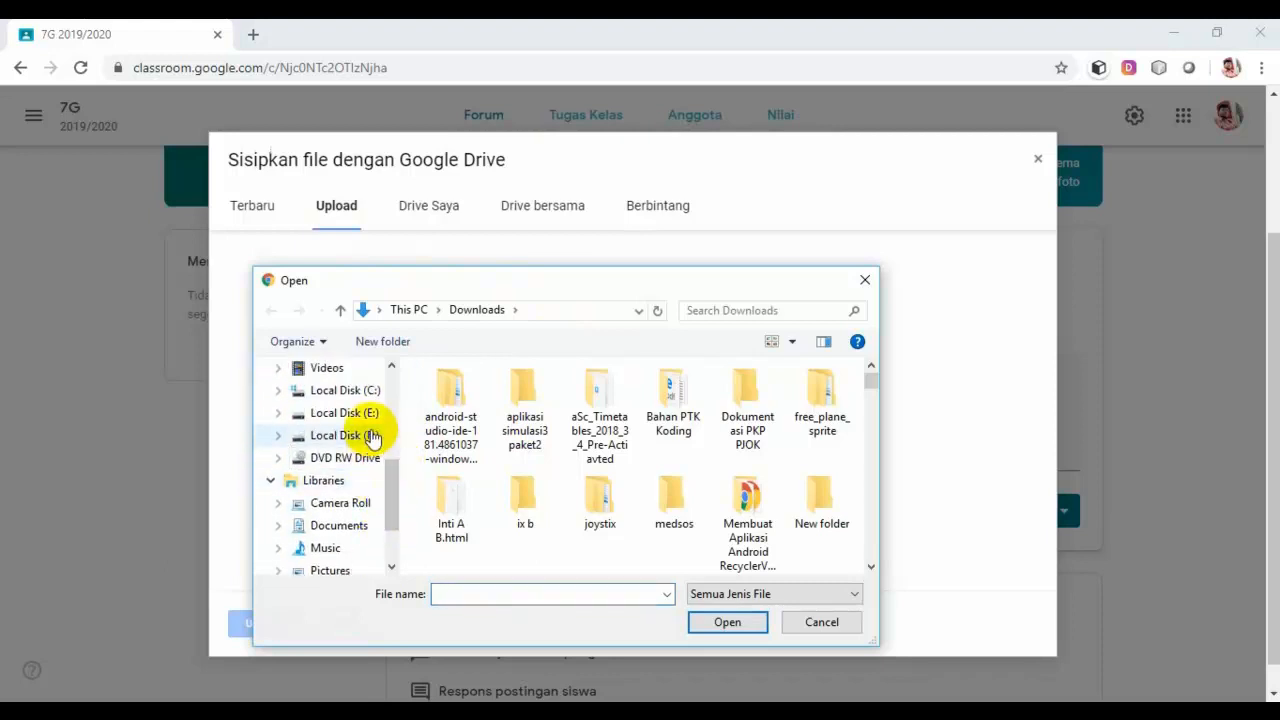
{"action": "left_click", "coordinate": [371, 435]}
Step: Open SCIENTIS\My school\My SMP\kurikulum\Kurikulum KTSP\K13 1920 on drive F
{"action": "scroll", "coordinate": [483, 537], "scroll_direction": "down", "scroll_amount": 1}
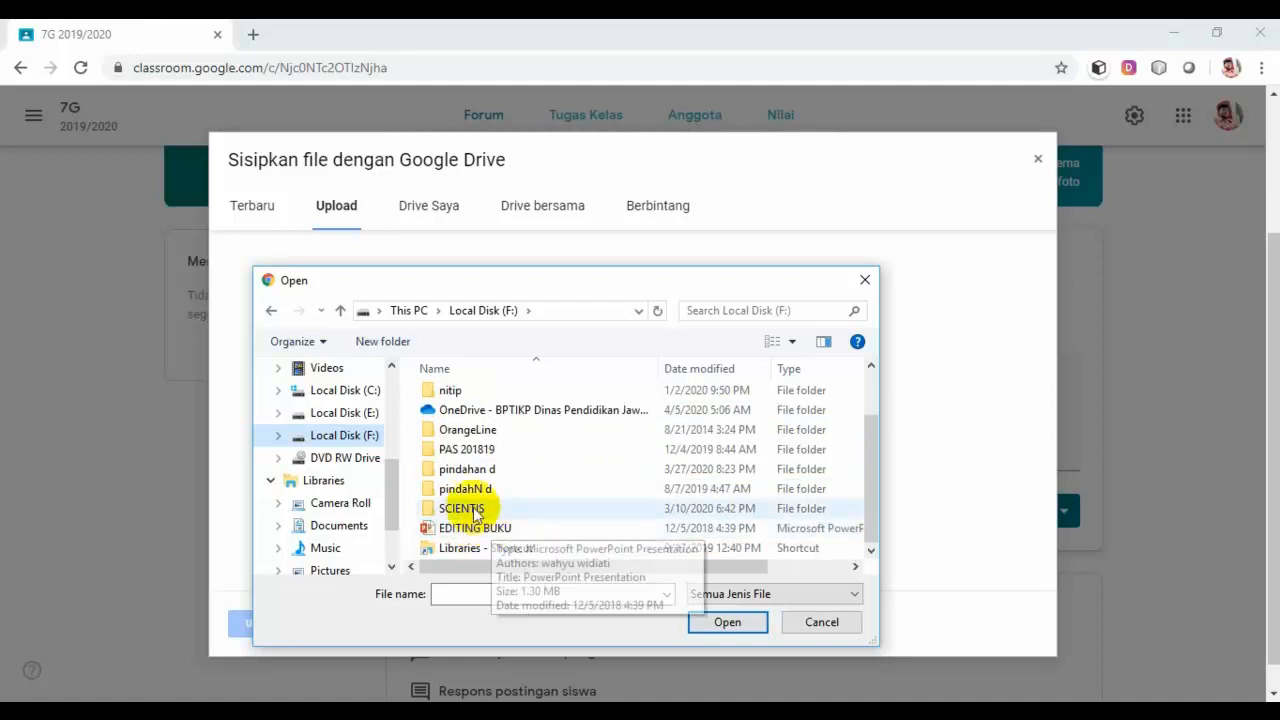
{"action": "double_click", "coordinate": [471, 508]}
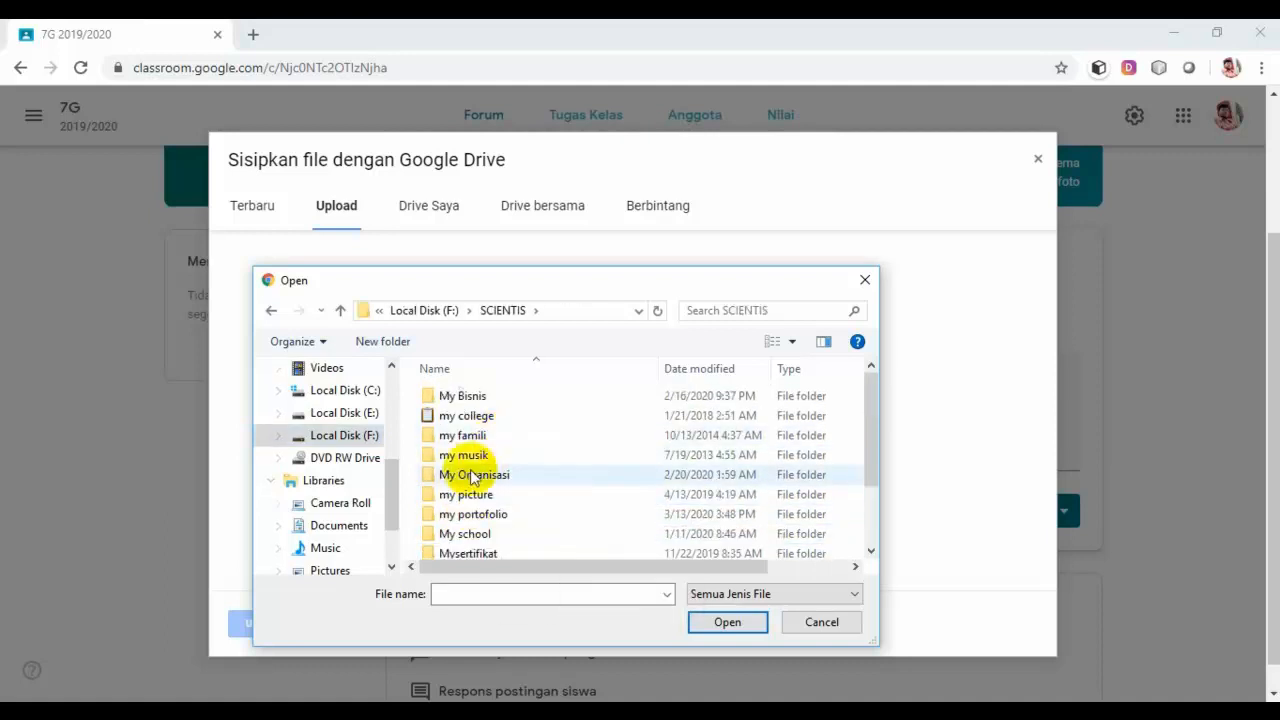
{"action": "double_click", "coordinate": [466, 533]}
{"action": "double_click", "coordinate": [478, 455]}
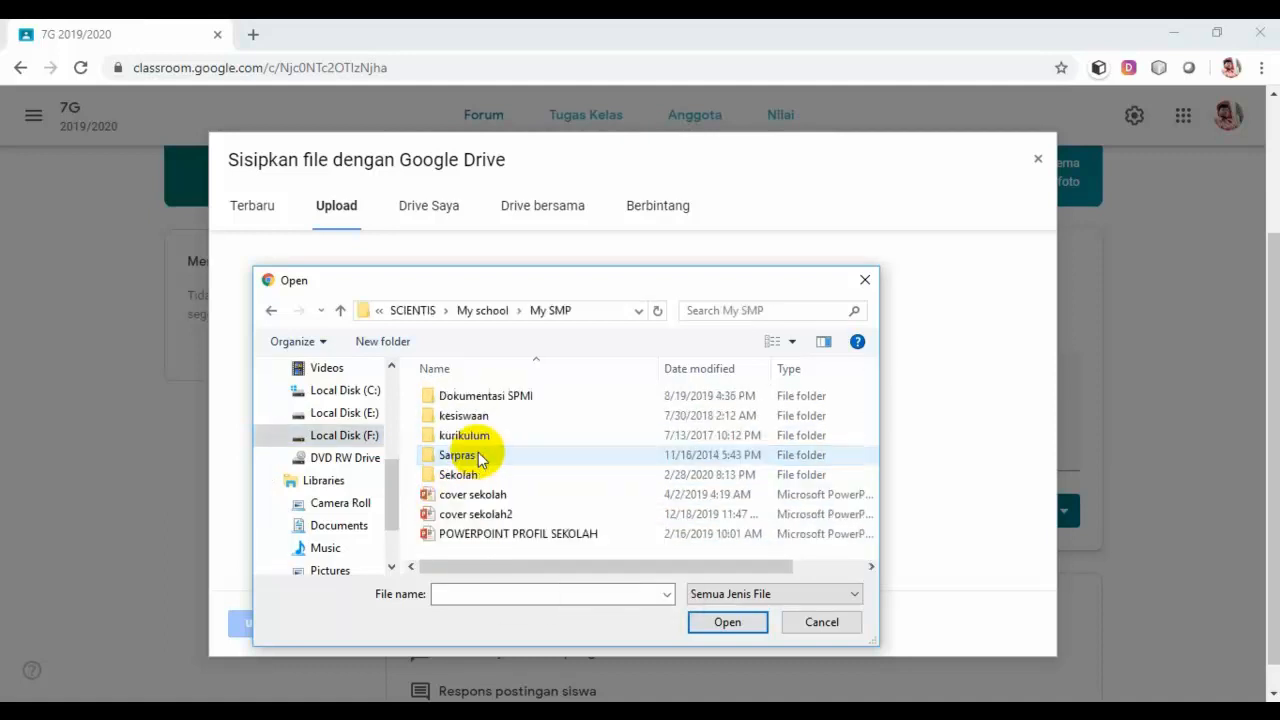
{"action": "double_click", "coordinate": [486, 435]}
{"action": "double_click", "coordinate": [485, 418]}
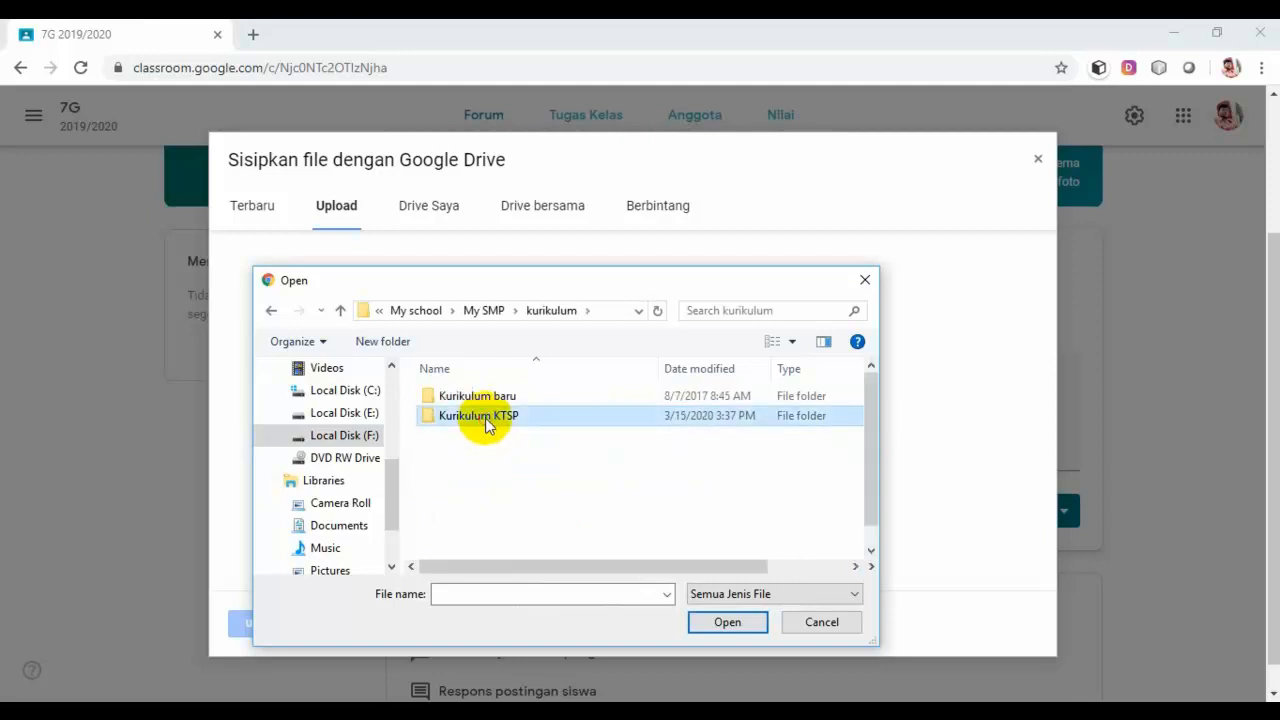
{"action": "double_click", "coordinate": [474, 435]}
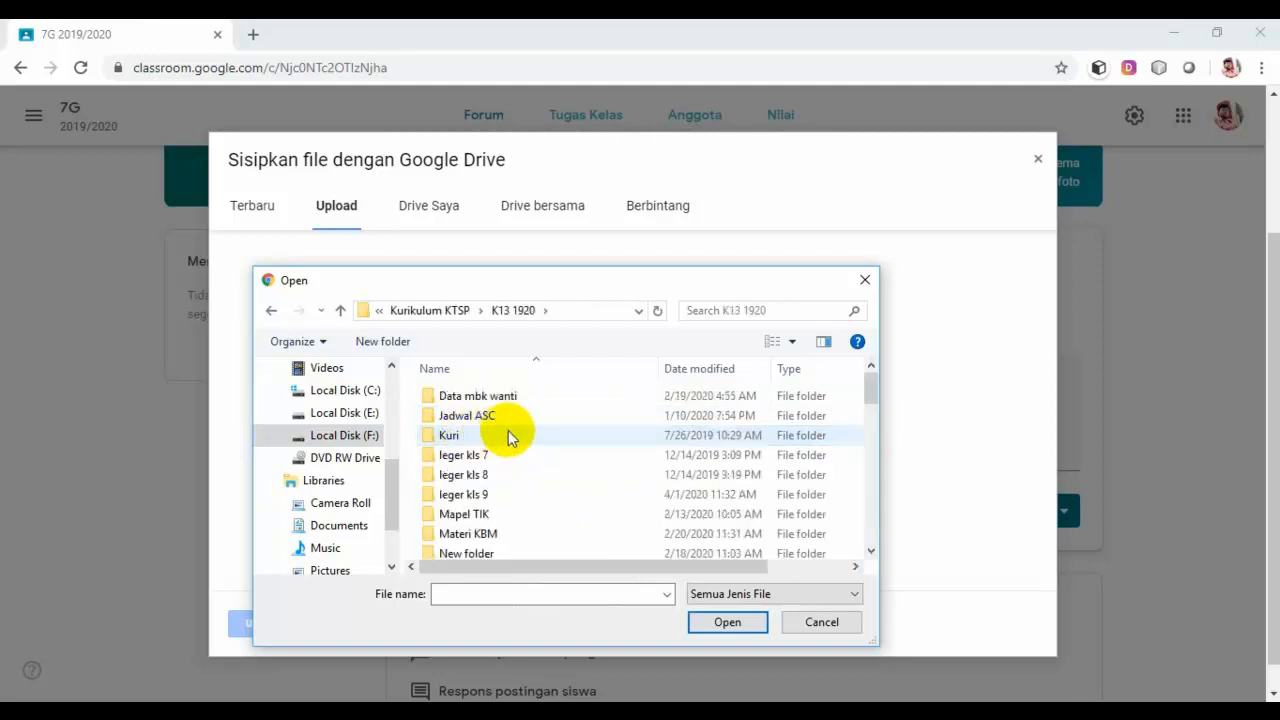
Step: Open the PJJ folder and queue Panduan Pembelajaran.pdf for upload
{"action": "scroll", "coordinate": [490, 438], "scroll_direction": "down", "scroll_amount": 2}
{"action": "scroll", "coordinate": [495, 466], "scroll_direction": "down", "scroll_amount": 3}
{"action": "scroll", "coordinate": [490, 471], "scroll_direction": "down", "scroll_amount": 4}
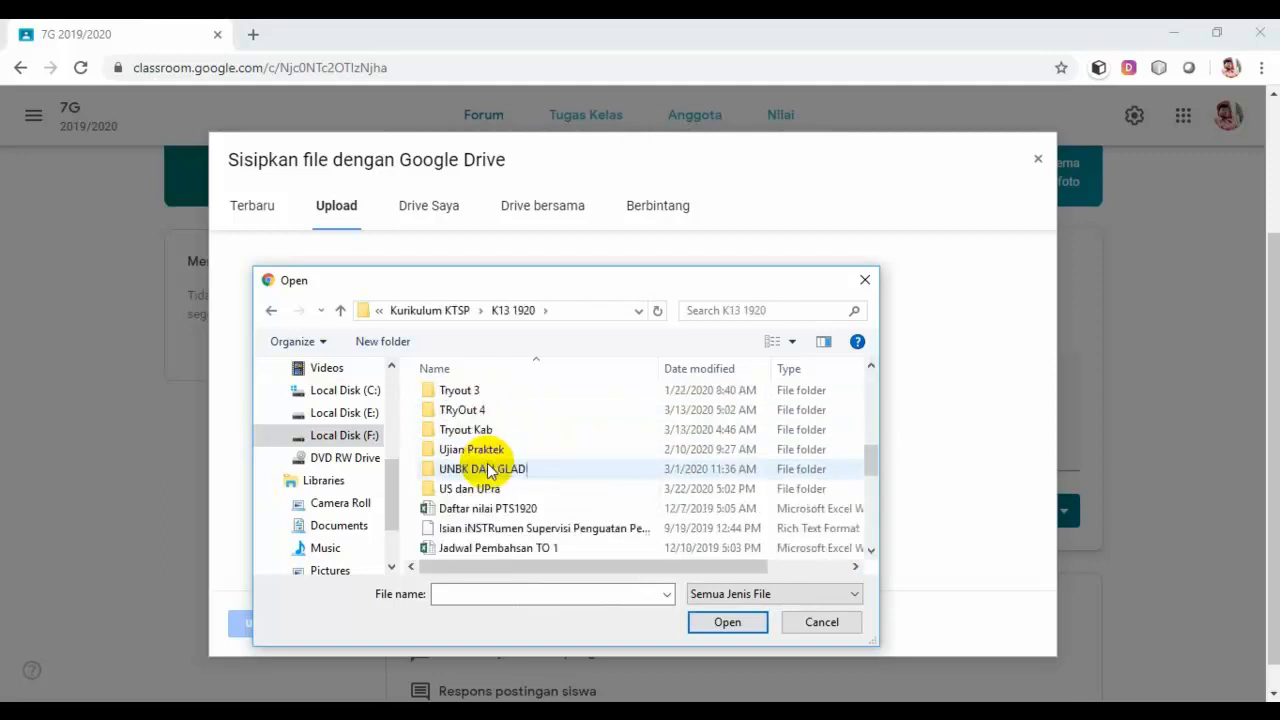
{"action": "scroll", "coordinate": [490, 471], "scroll_direction": "up", "scroll_amount": 3}
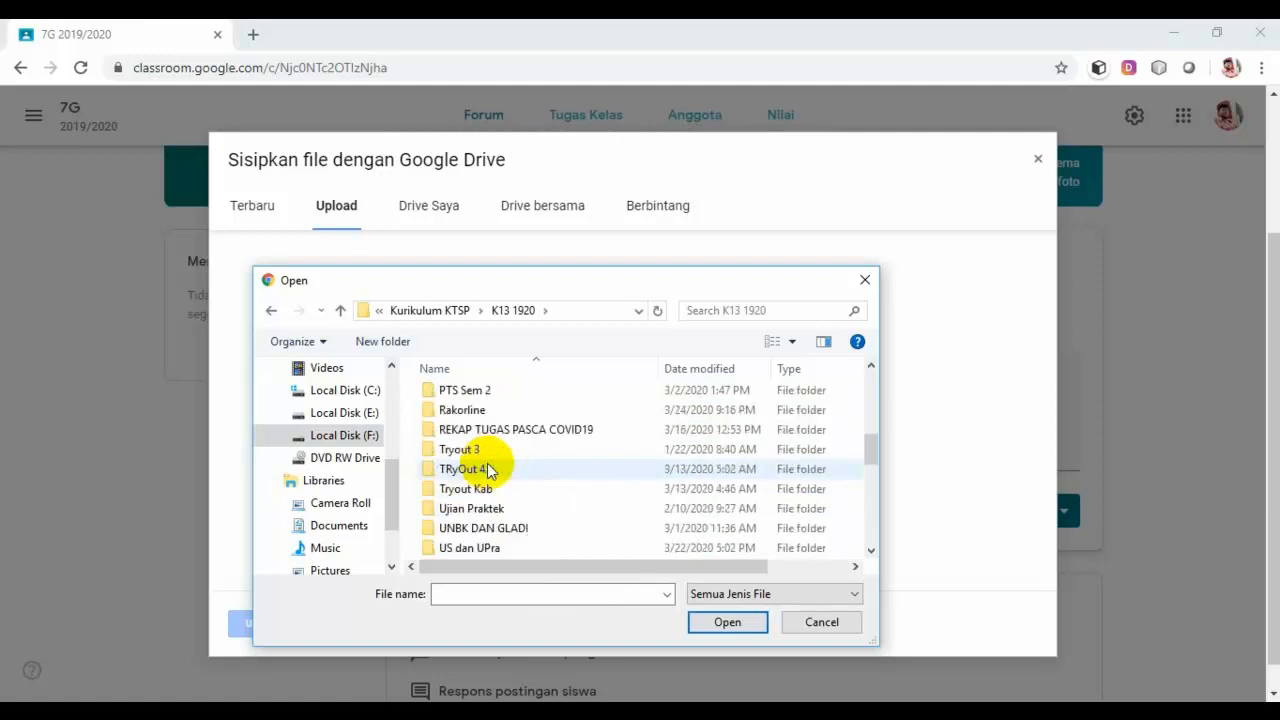
{"action": "scroll", "coordinate": [471, 449], "scroll_direction": "up", "scroll_amount": 1}
{"action": "double_click", "coordinate": [450, 410]}
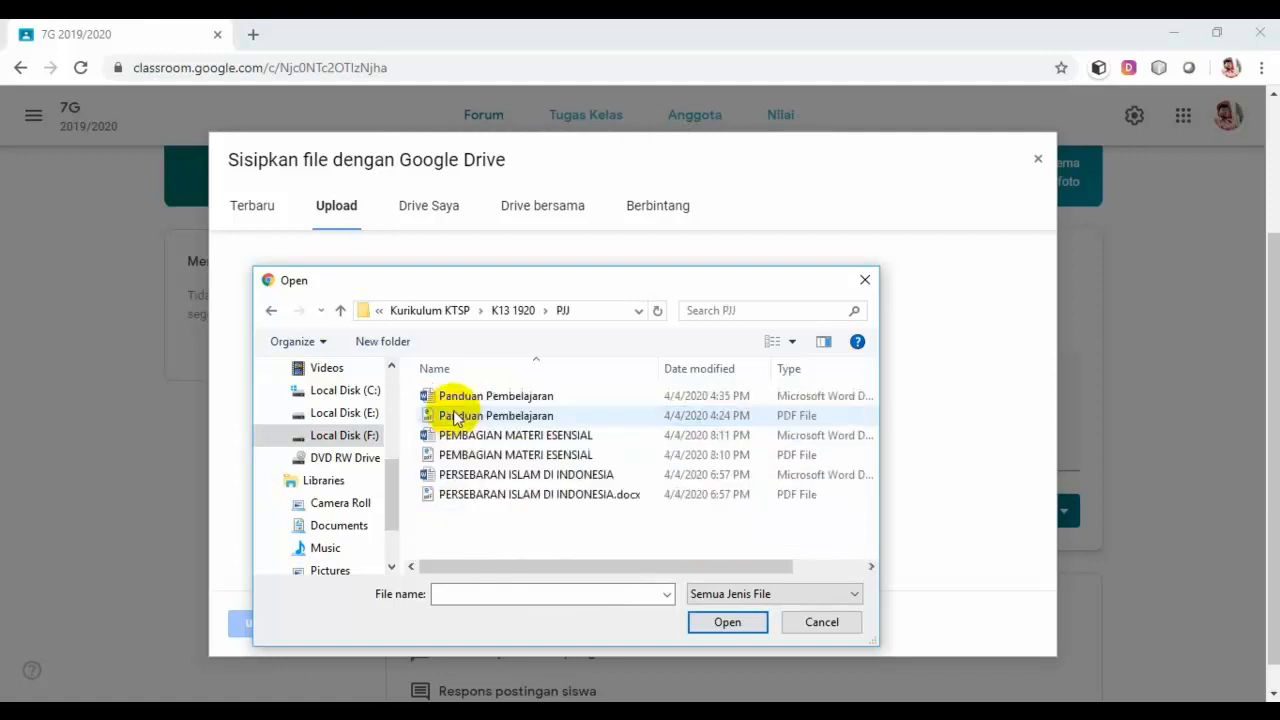
{"action": "left_click", "coordinate": [517, 420]}
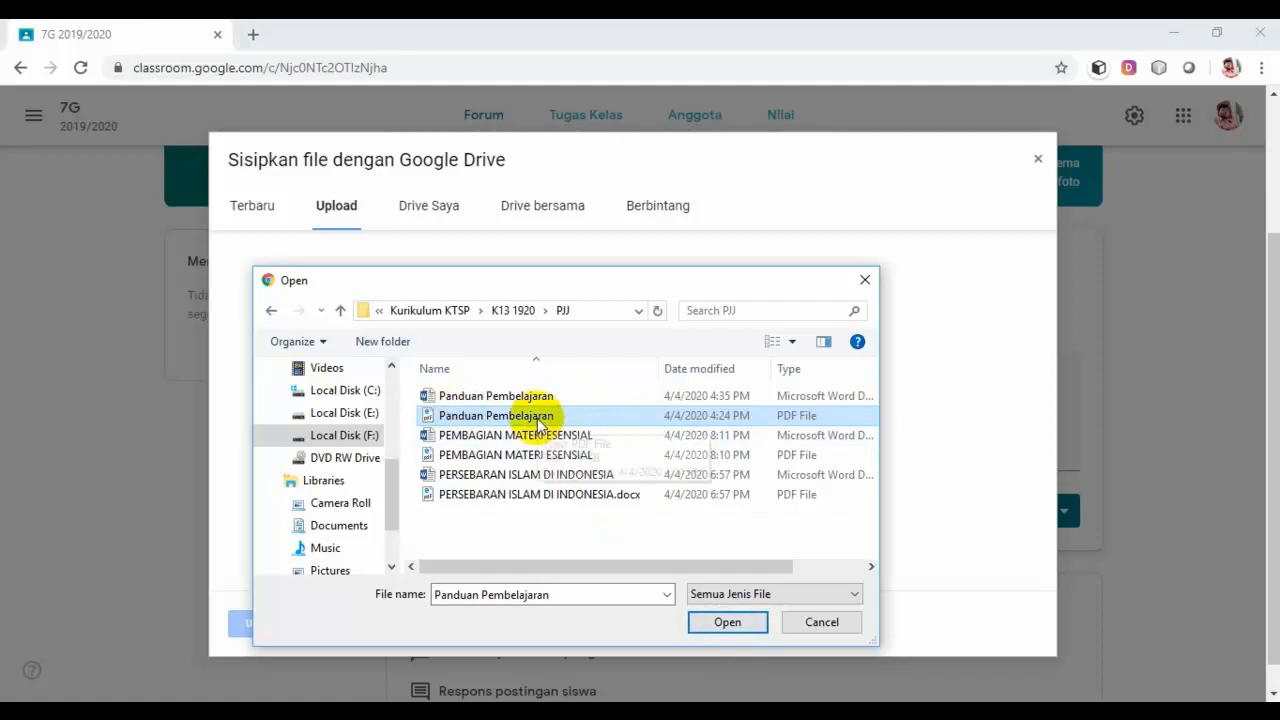
{"action": "left_click", "coordinate": [724, 625]}
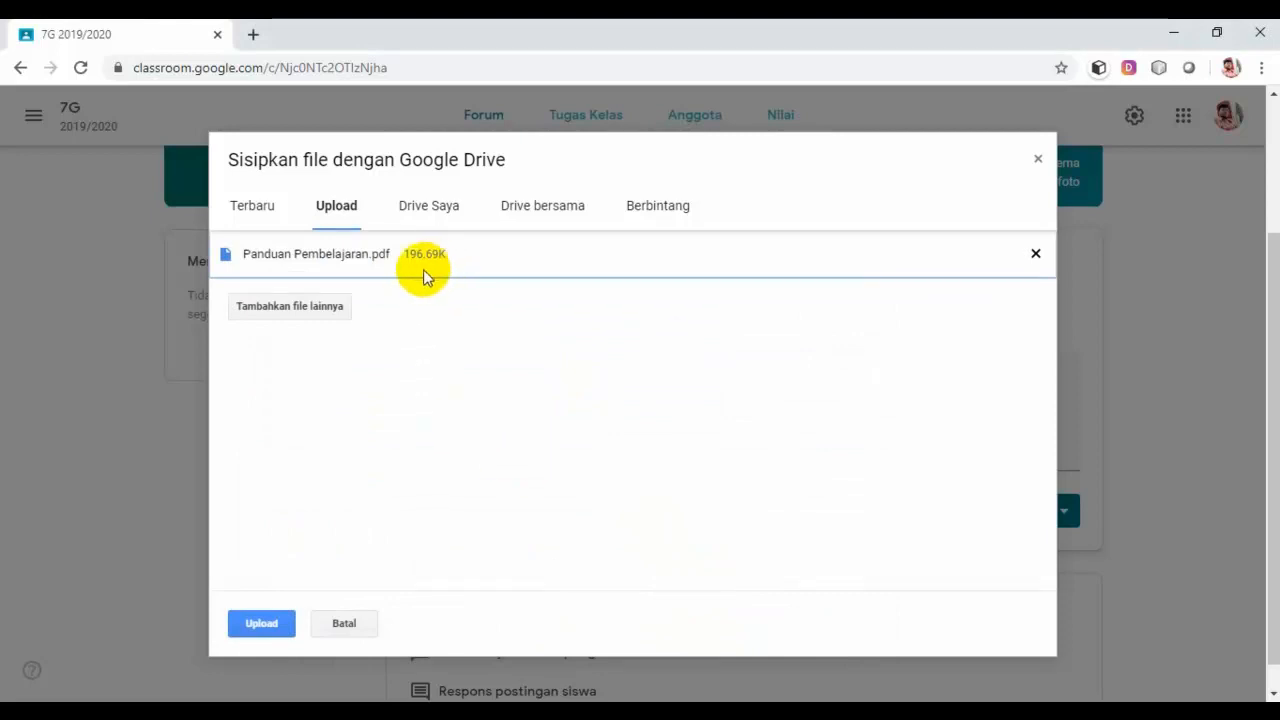
Step: Upload Panduan Pembelajaran.pdf to the announcement and show the Posting options
{"action": "left_click", "coordinate": [280, 623]}
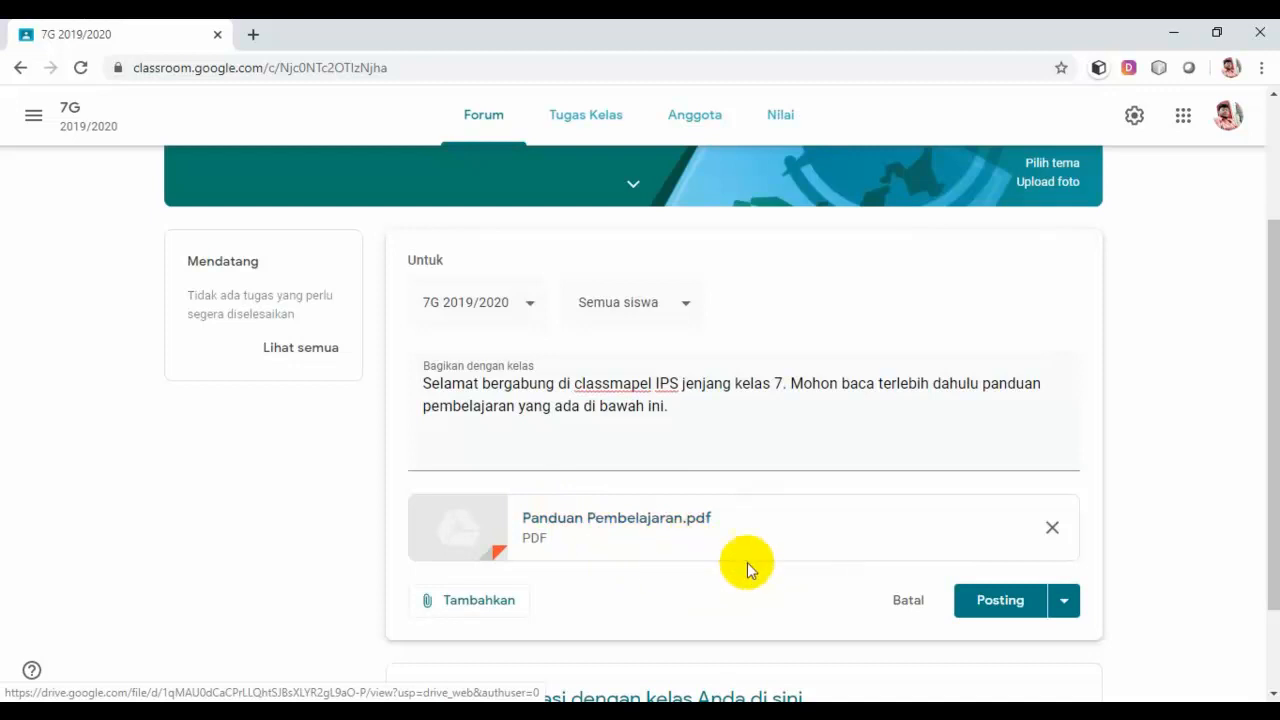
{"action": "left_click", "coordinate": [1064, 605]}
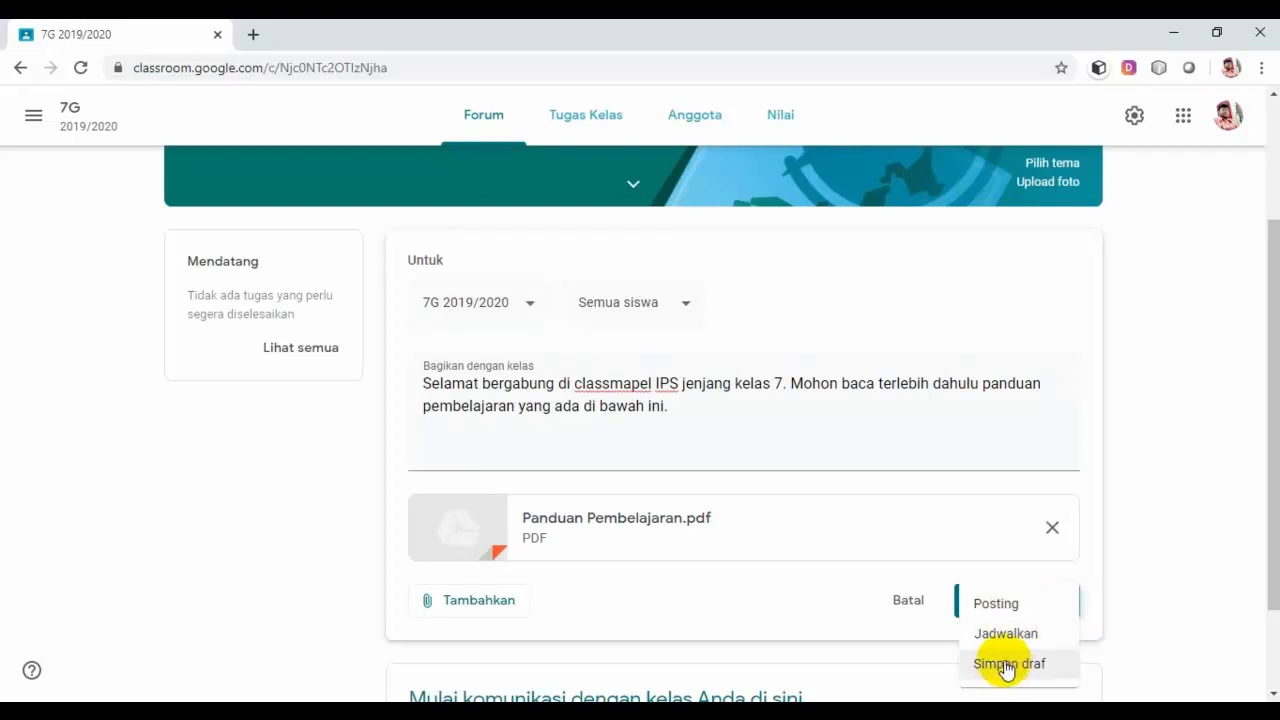
Step: Post the welcome announcement with Panduan Pembelajaran.pdf to the 7G stream
{"action": "left_click", "coordinate": [1000, 605]}
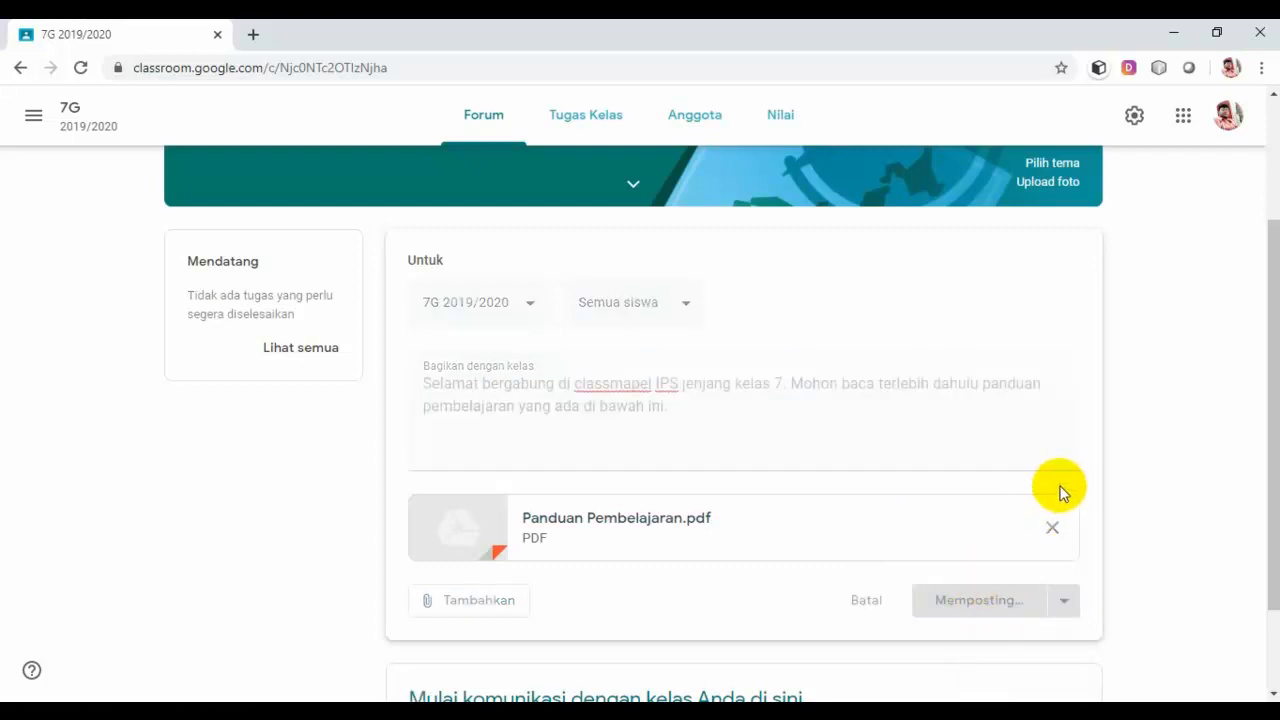
{"action": "scroll", "coordinate": [1134, 484], "scroll_direction": "down", "scroll_amount": 2}
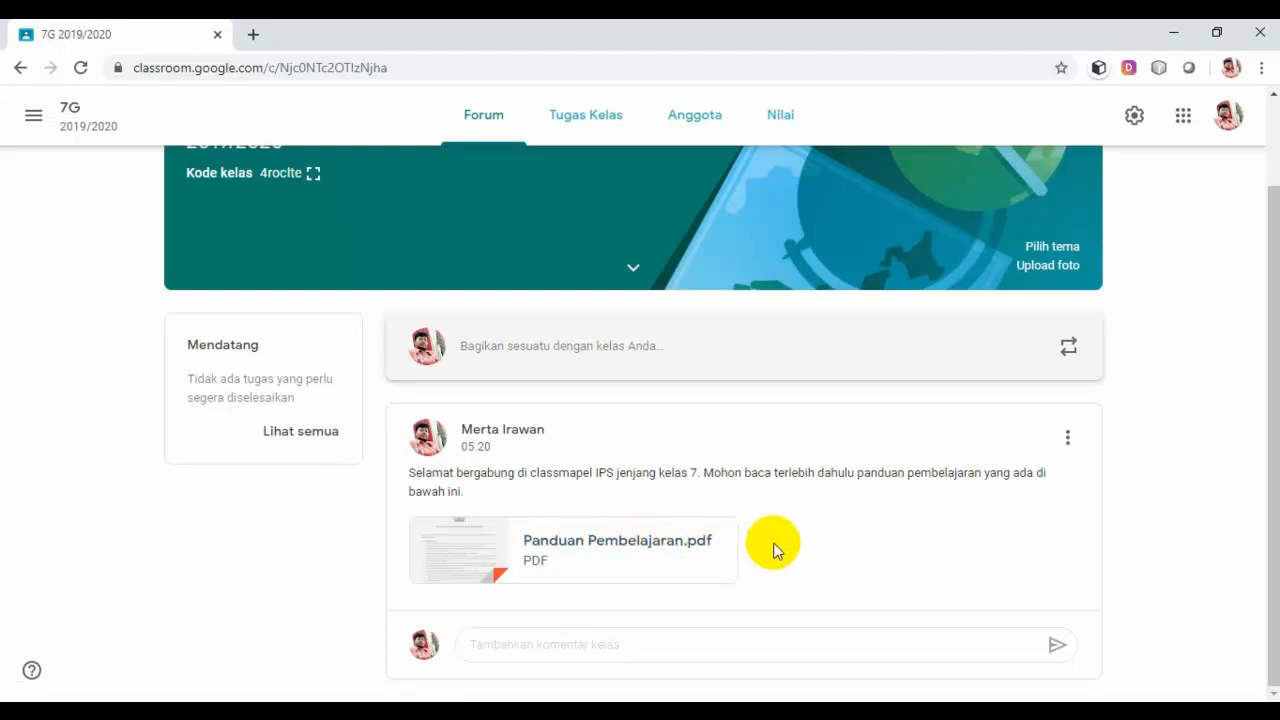
{"action": "left_click", "coordinate": [654, 650]}
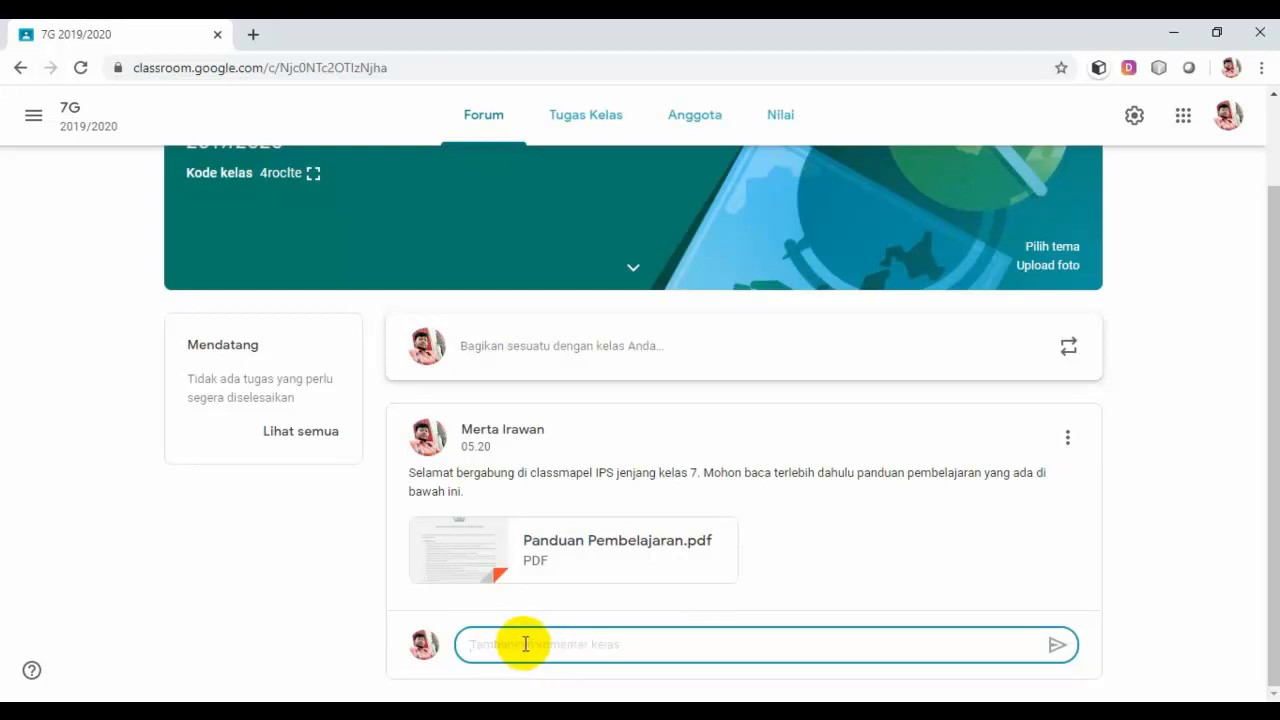
{"action": "type", "text": "tolong dibaca baik-baik"}
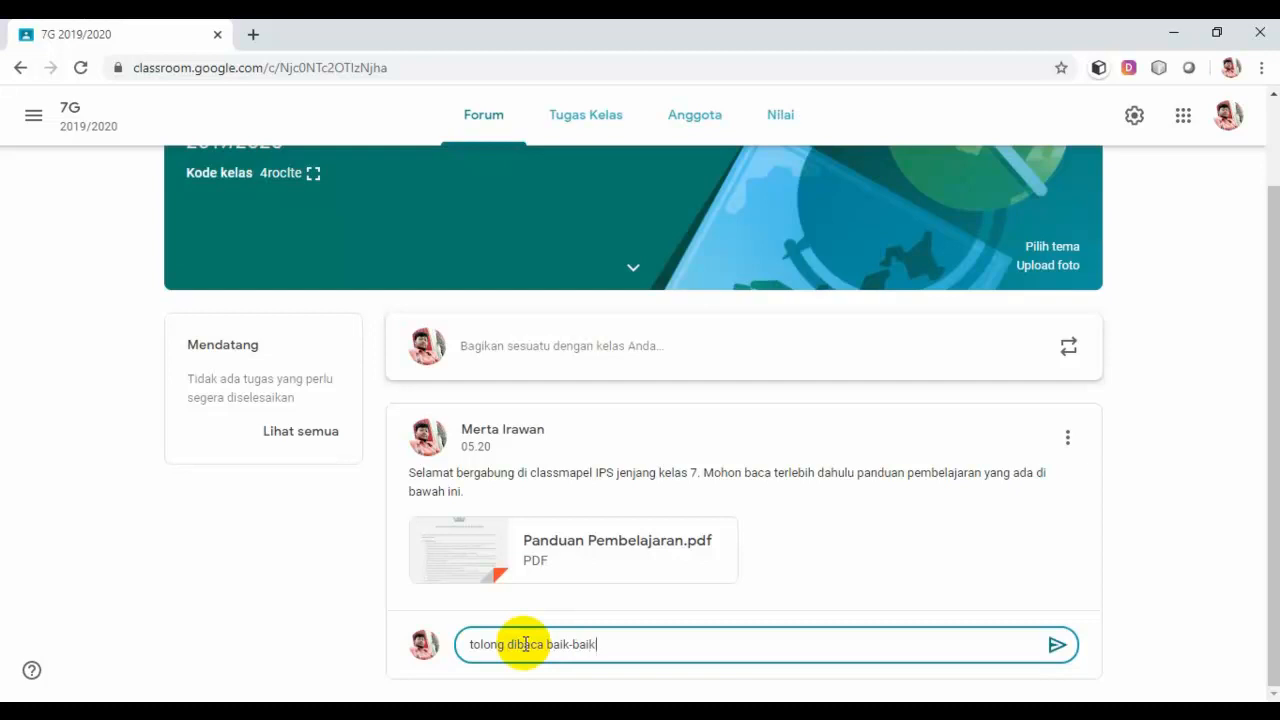
{"action": "left_click", "coordinate": [1057, 645]}
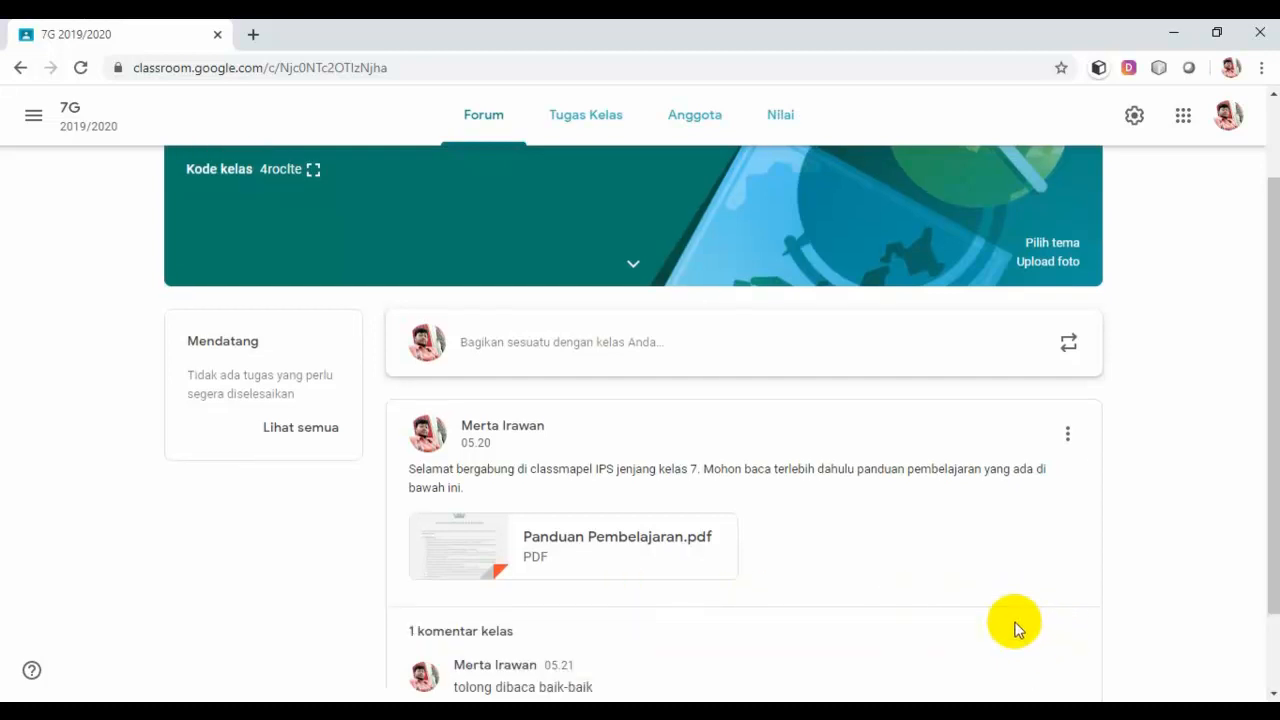
{"action": "scroll", "coordinate": [1012, 620], "scroll_direction": "down", "scroll_amount": 1}
{"action": "scroll", "coordinate": [1012, 625], "scroll_direction": "up", "scroll_amount": 2}
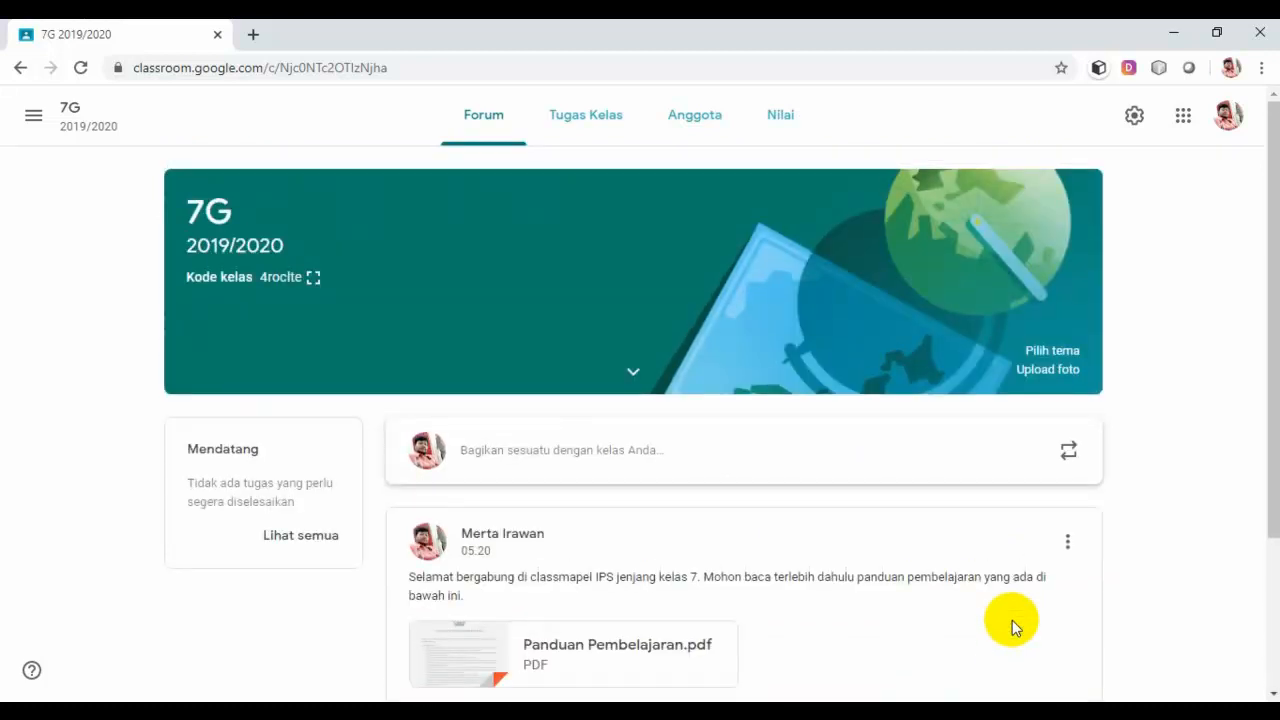
{"action": "scroll", "coordinate": [1012, 620], "scroll_direction": "down", "scroll_amount": 2}
{"action": "scroll", "coordinate": [991, 619], "scroll_direction": "up", "scroll_amount": 1}
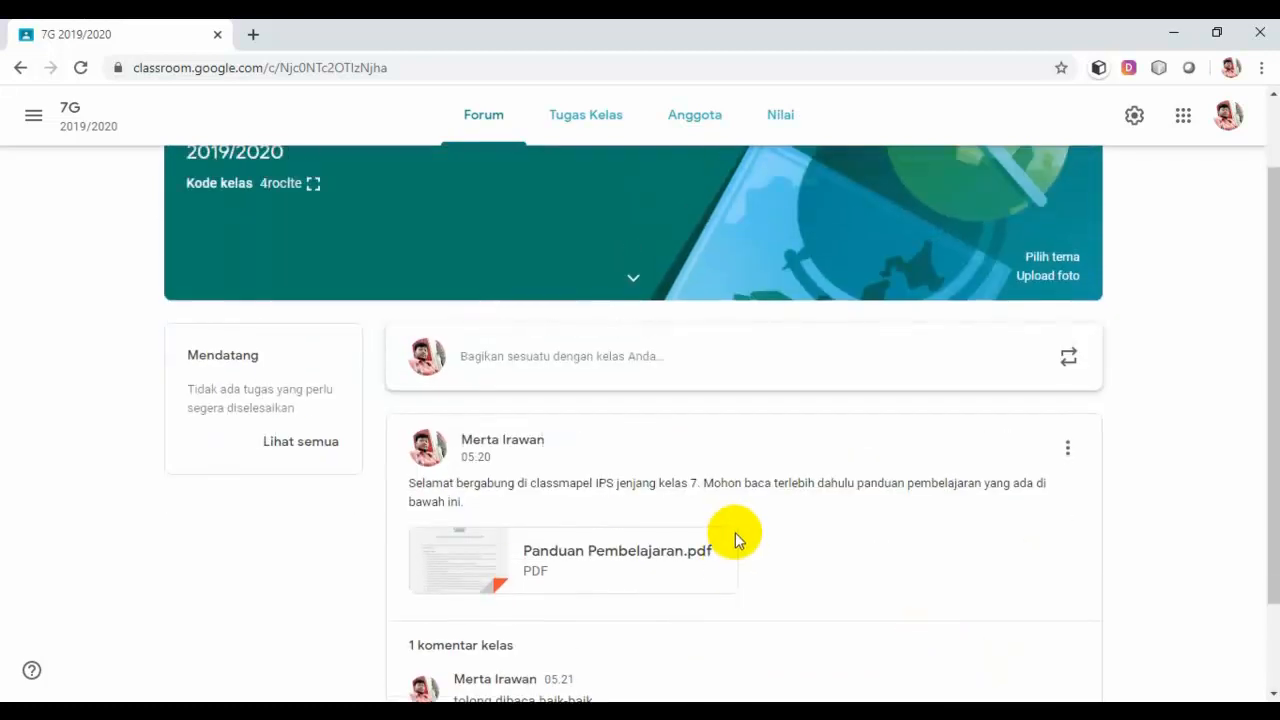
{"action": "scroll", "coordinate": [553, 418], "scroll_direction": "down", "scroll_amount": 1}
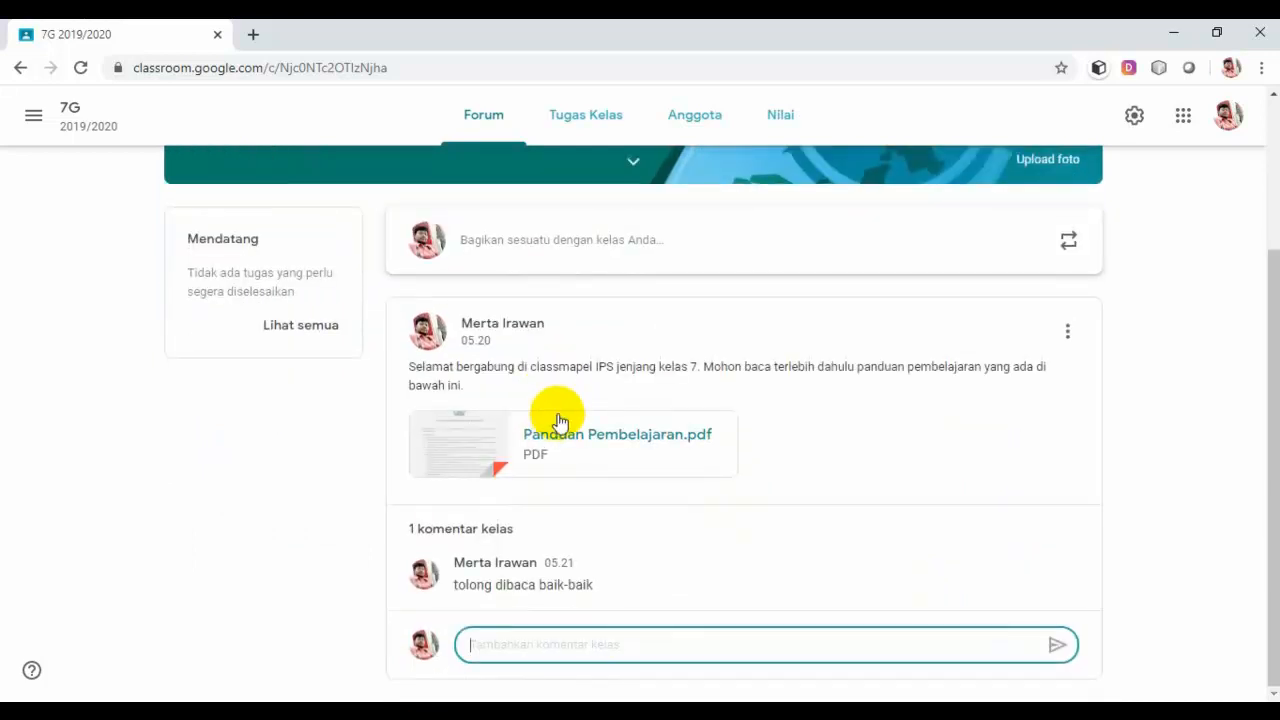
{"action": "scroll", "coordinate": [558, 420], "scroll_direction": "up", "scroll_amount": 1}
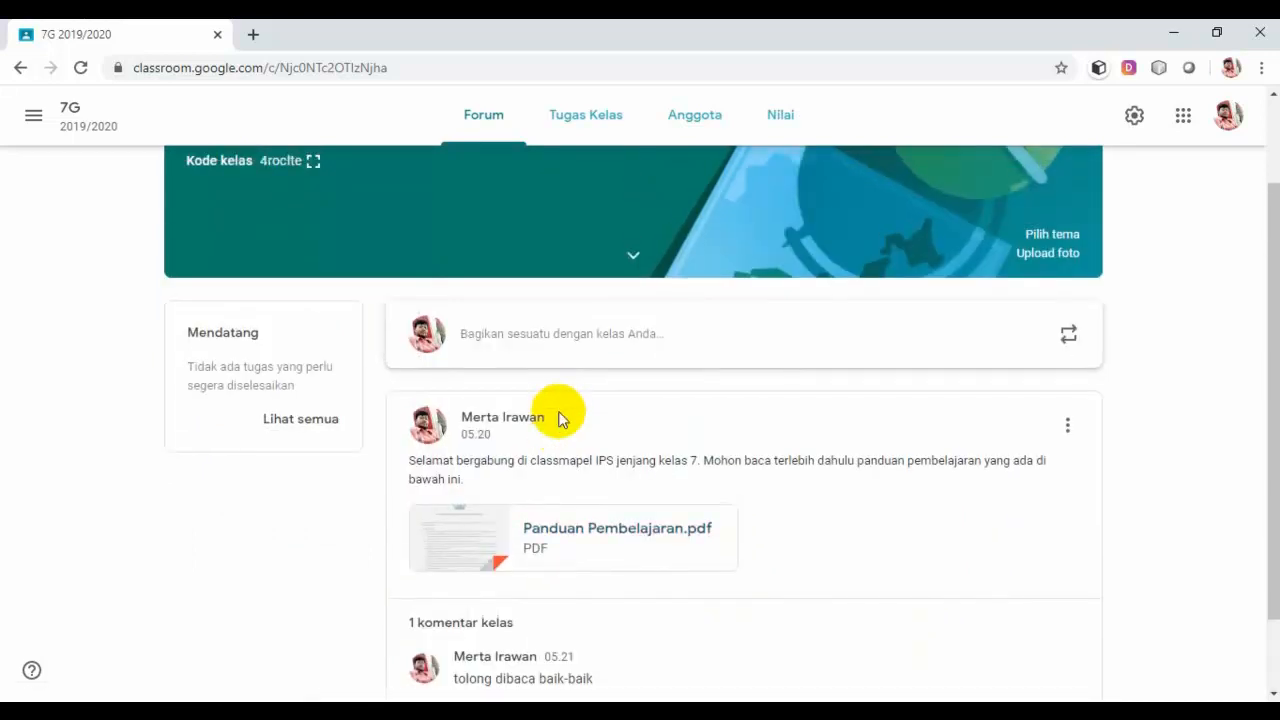
{"action": "scroll", "coordinate": [558, 420], "scroll_direction": "up", "scroll_amount": 1}
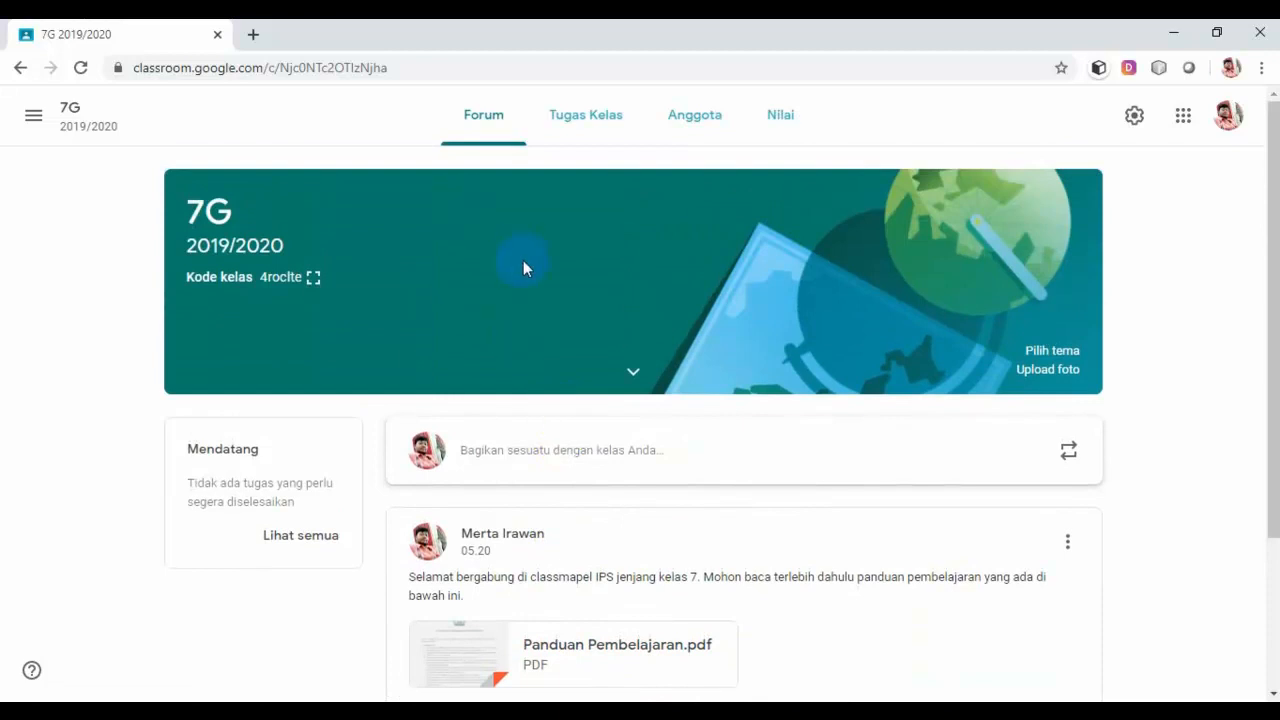
Step: Switch to the 7G Tugas Kelas page and open the + Buat menu
{"action": "left_click", "coordinate": [592, 119]}
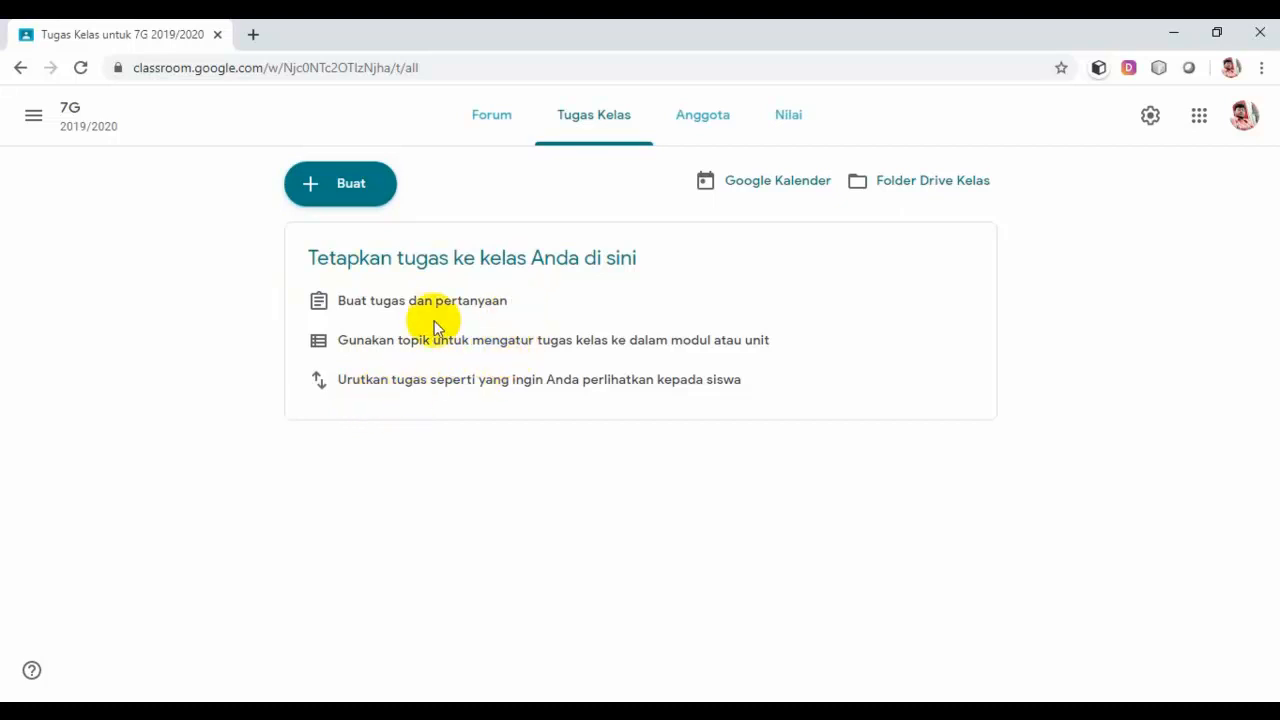
{"action": "left_click", "coordinate": [349, 190]}
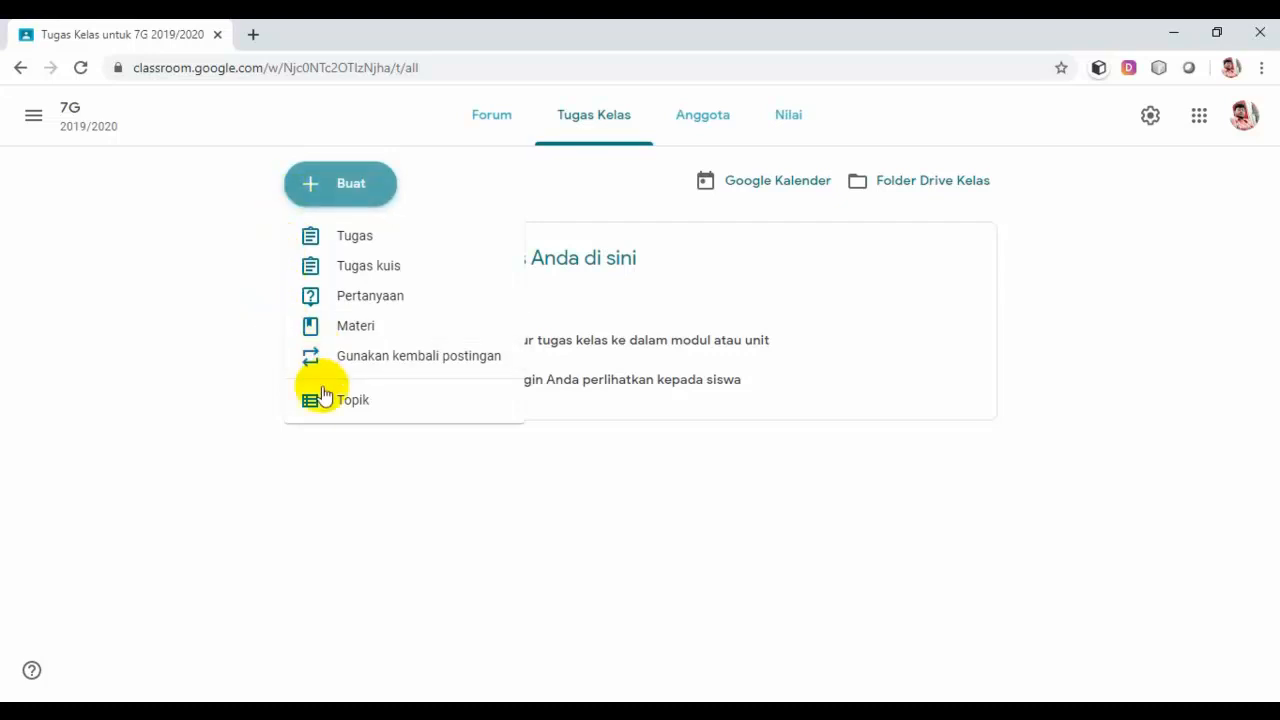
Step: Add the topics Persiapan Kelas and Materi Pembelajaran
{"action": "left_click", "coordinate": [357, 410]}
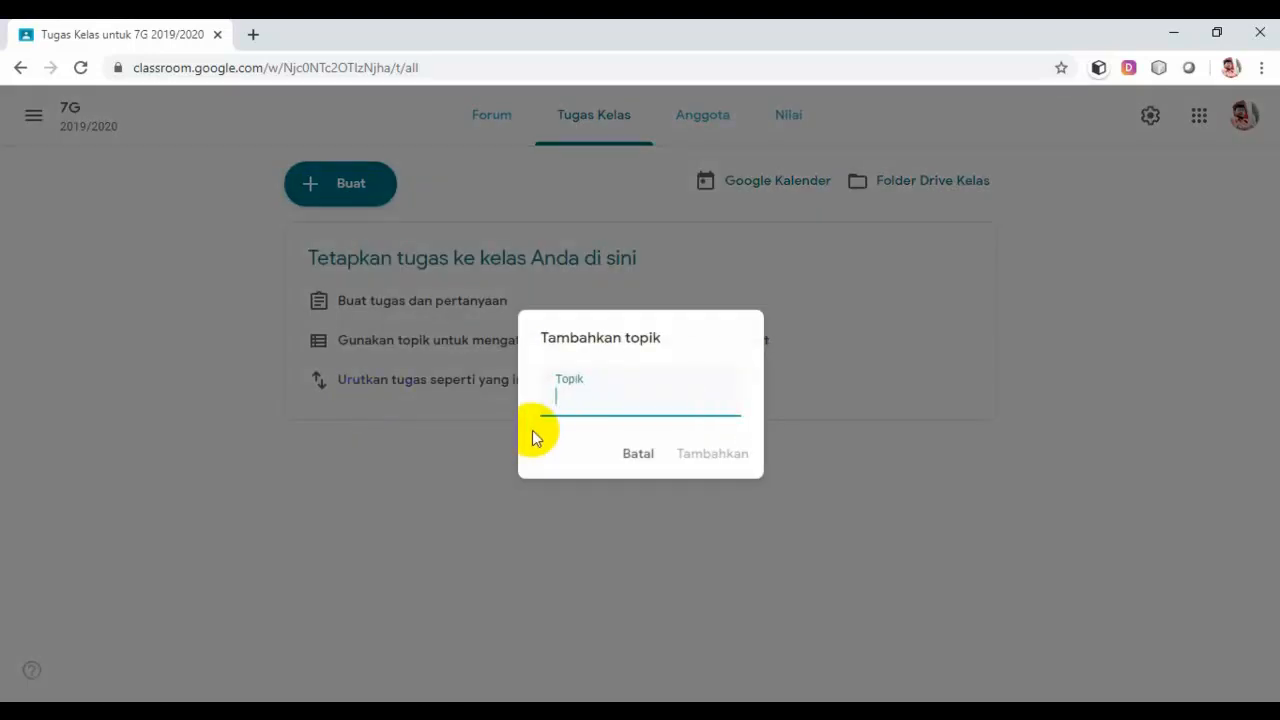
{"action": "type", "text": "Persia"}
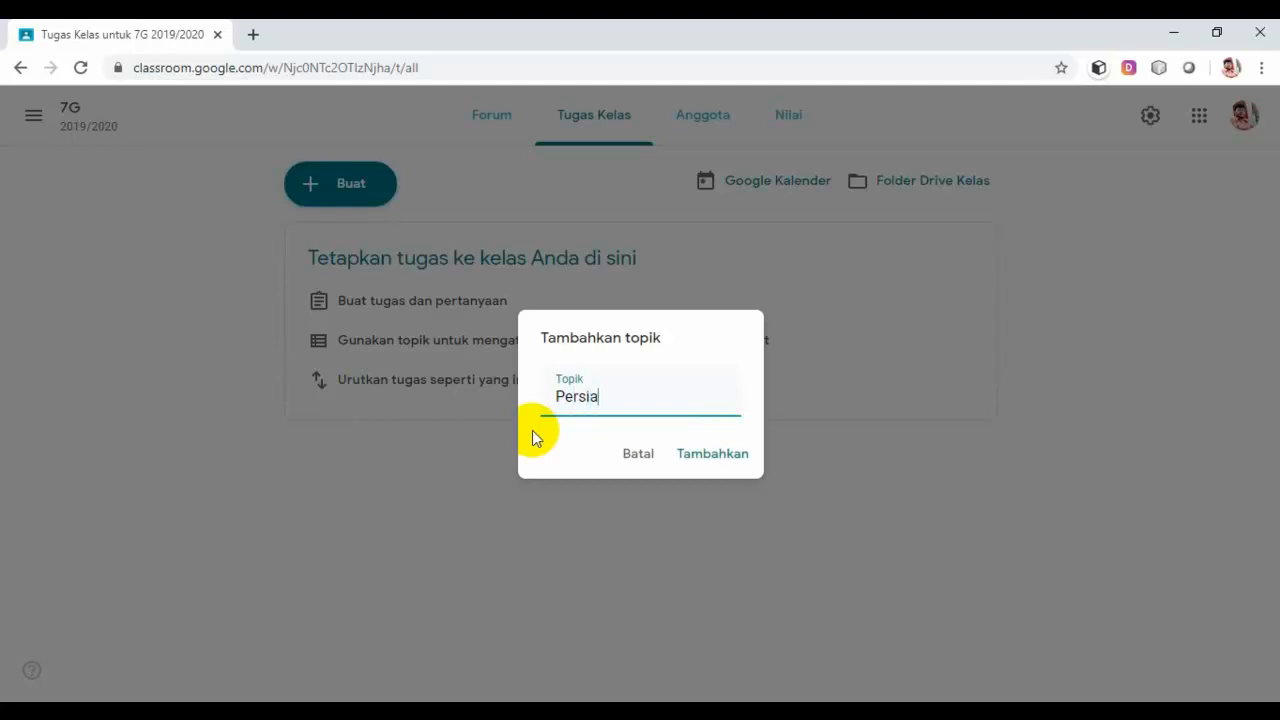
{"action": "type", "text": "pan Kelas"}
{"action": "left_click", "coordinate": [717, 456]}
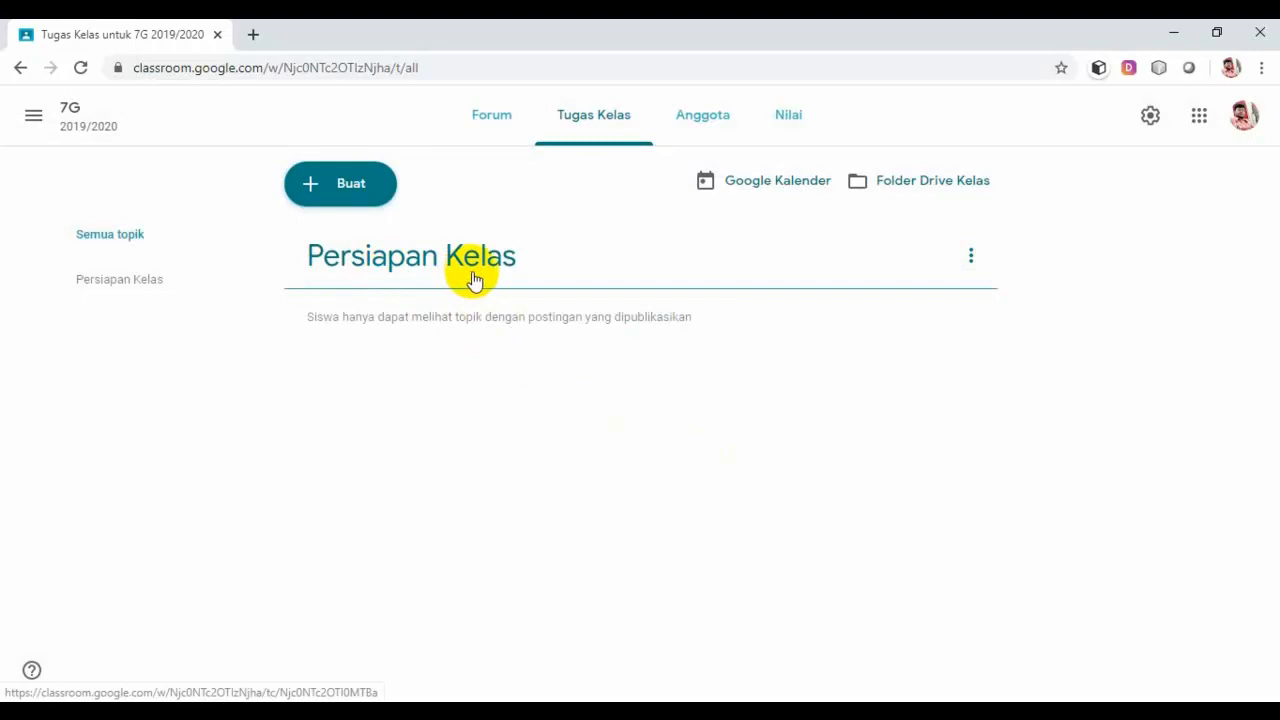
{"action": "left_click", "coordinate": [358, 195]}
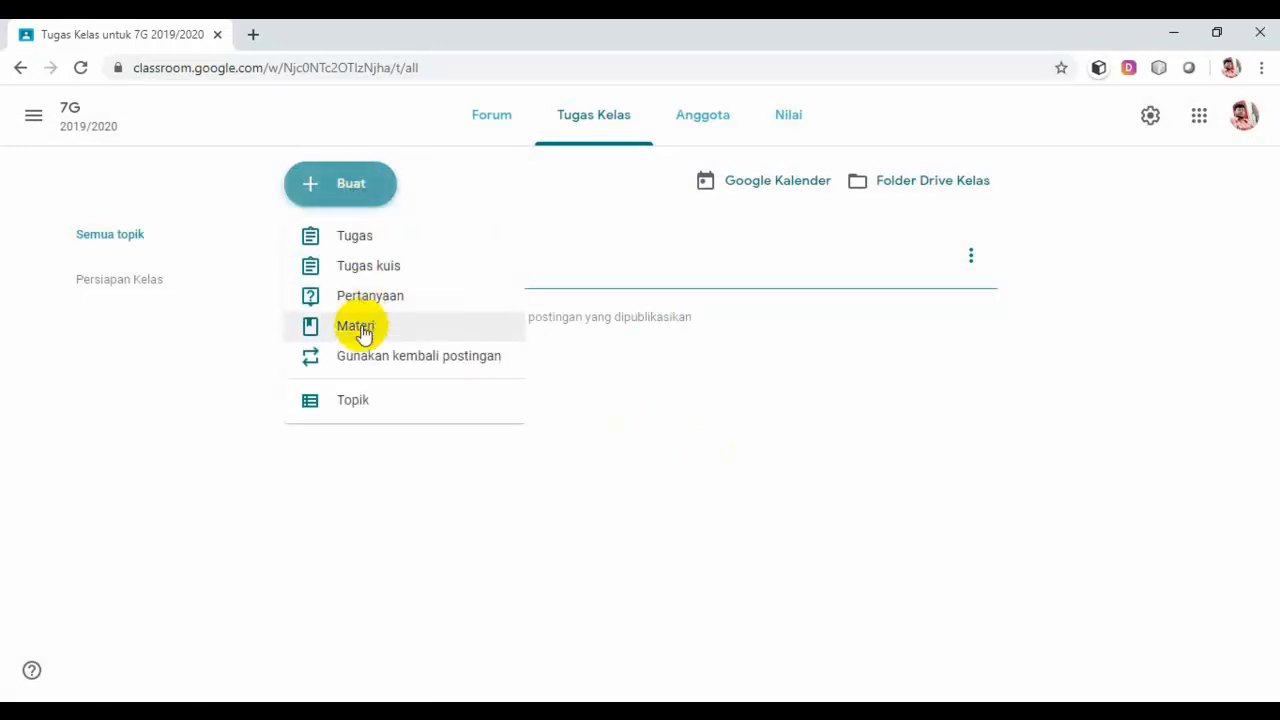
{"action": "left_click", "coordinate": [360, 404]}
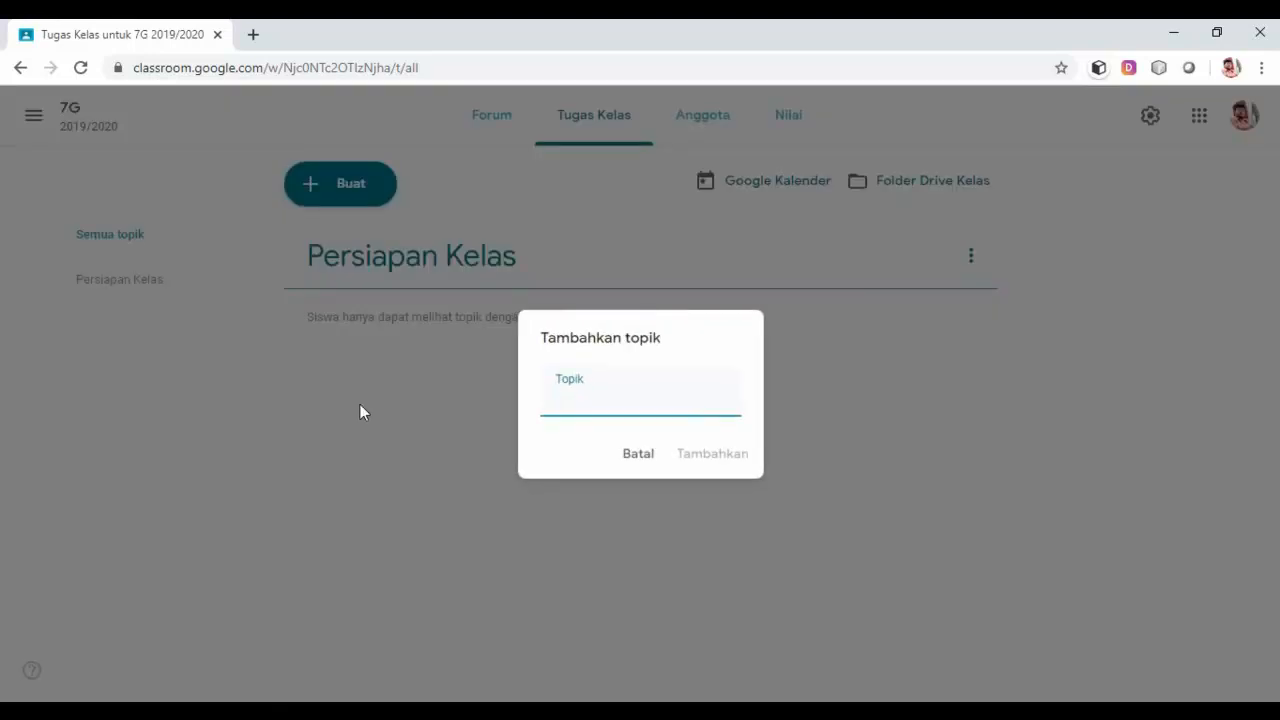
{"action": "type", "text": "Materi "}
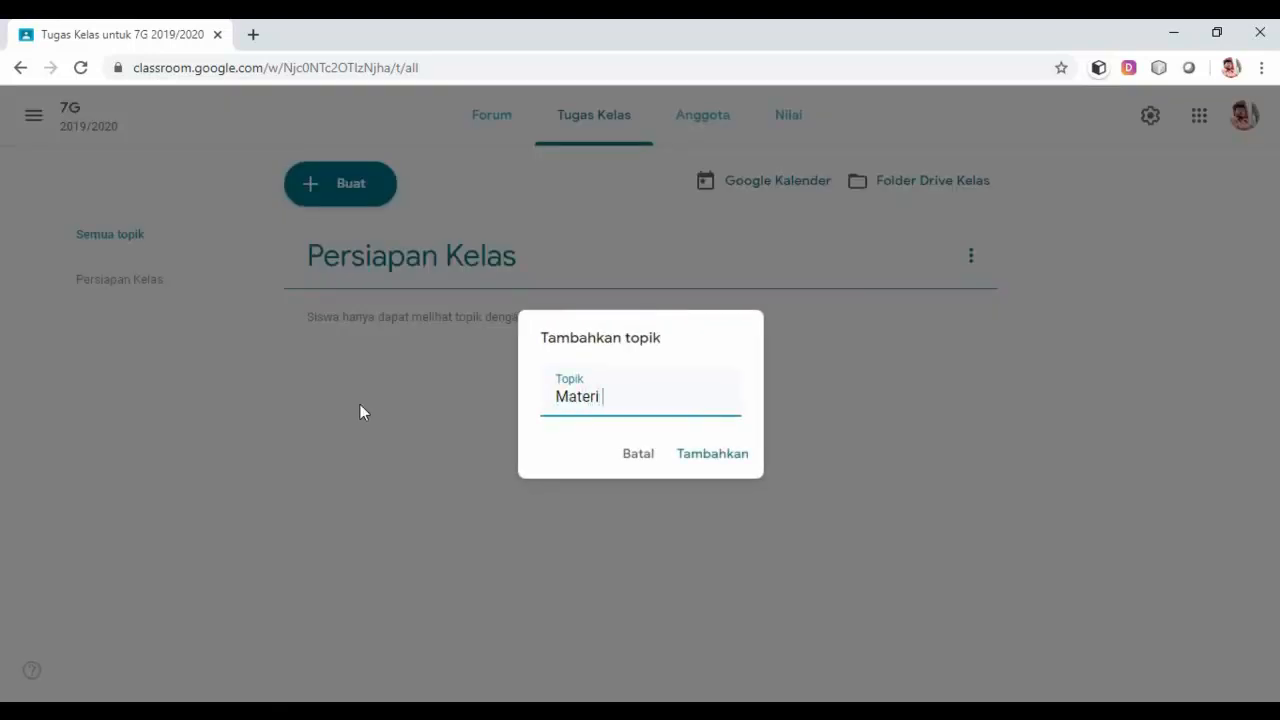
{"action": "type", "text": "Pembelajaran"}
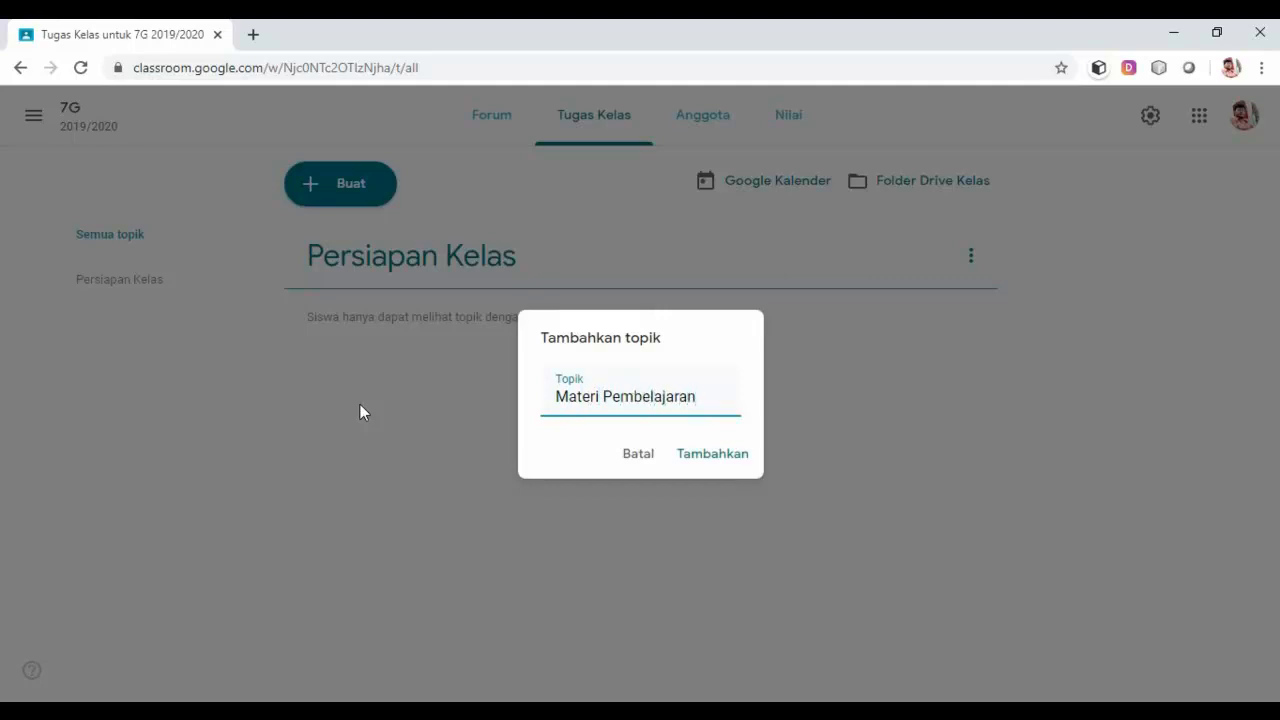
{"action": "left_click", "coordinate": [702, 454]}
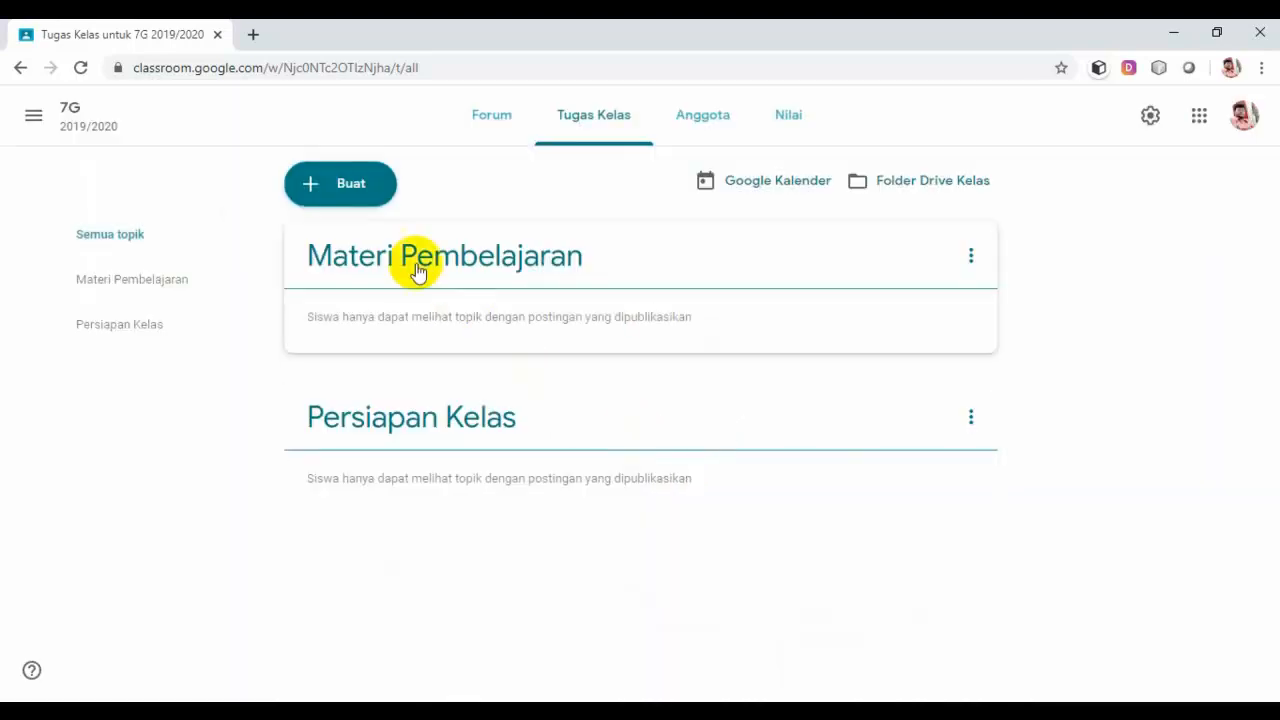
Step: Add the topics Tugas Kelas and Evaluasi
{"action": "left_click", "coordinate": [357, 190]}
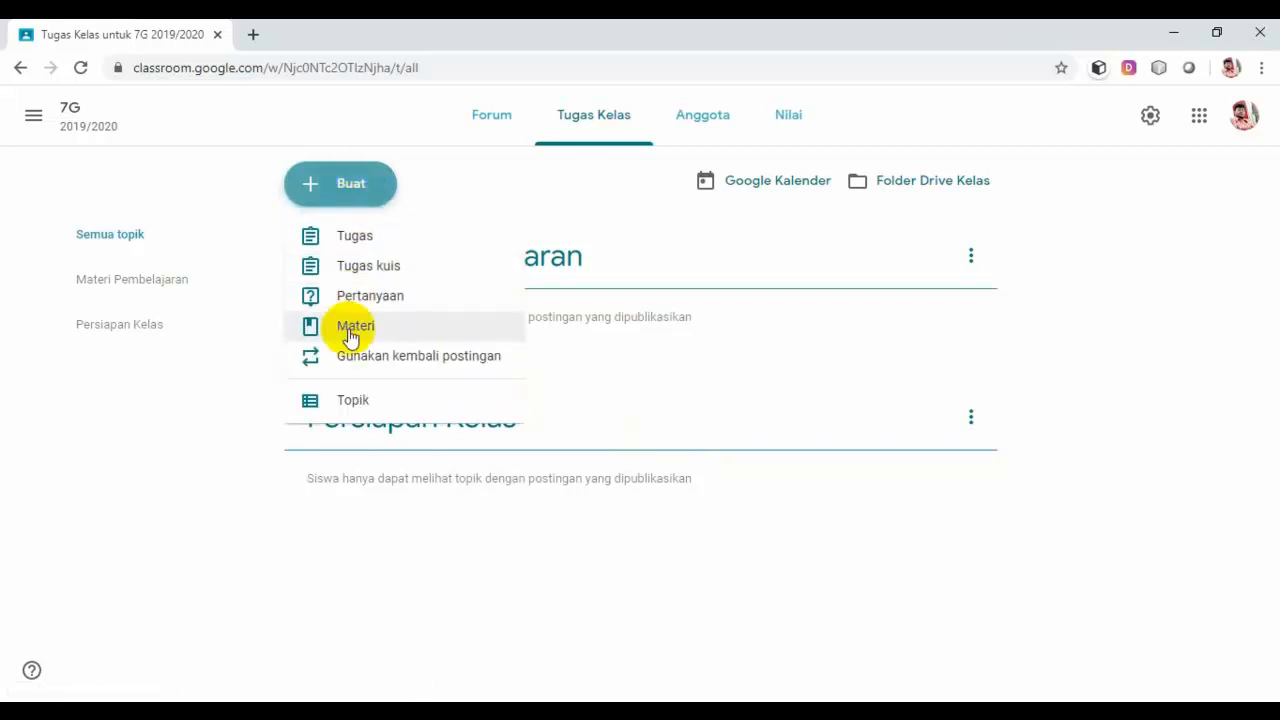
{"action": "left_click", "coordinate": [354, 402]}
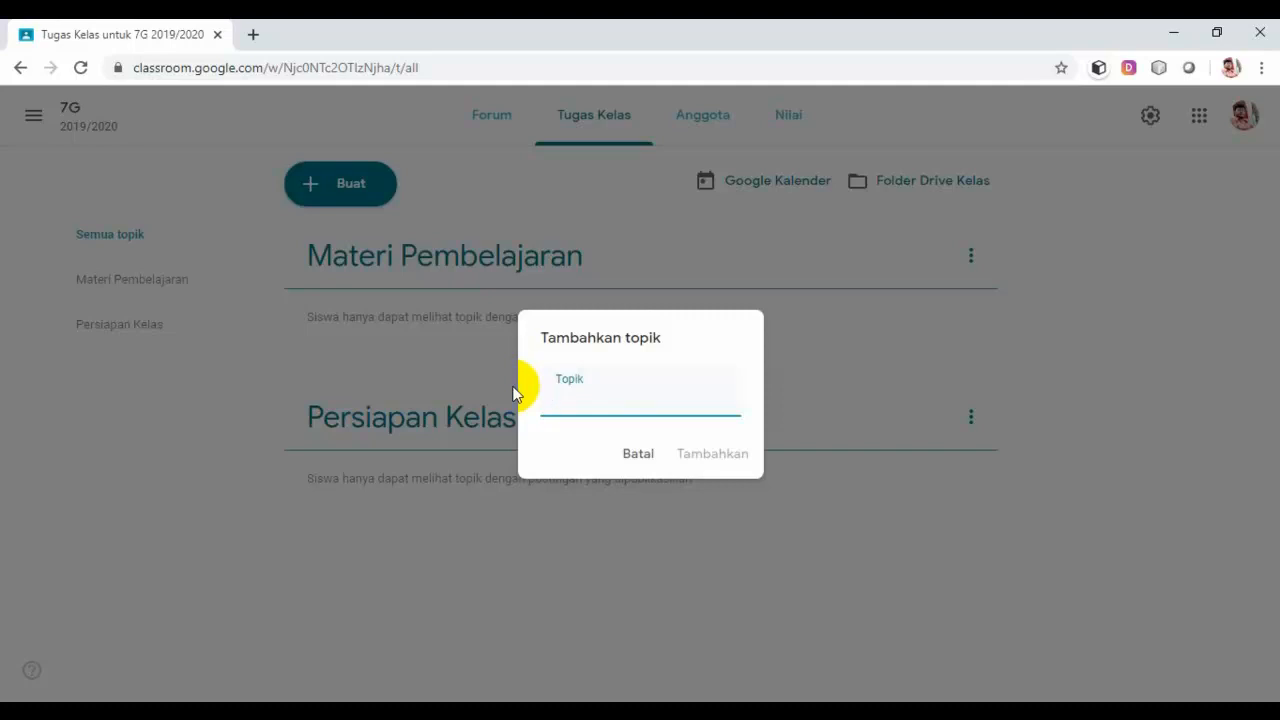
{"action": "type", "text": "Tugas"}
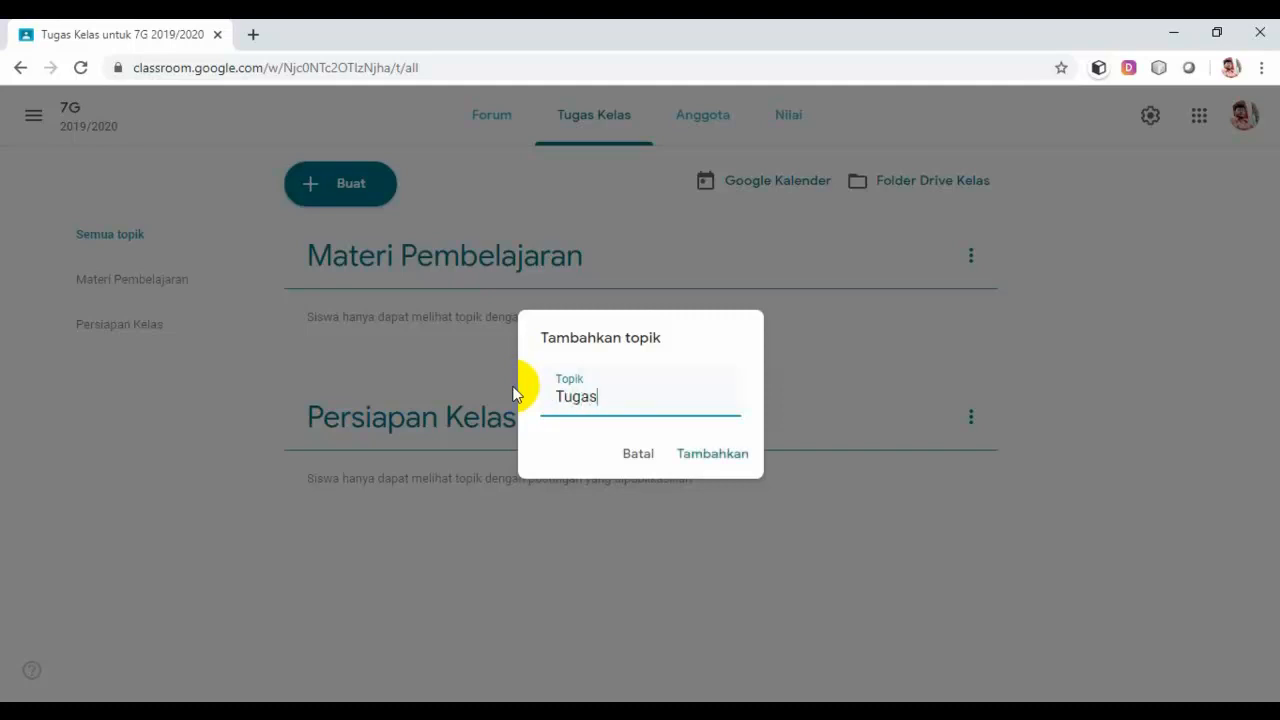
{"action": "type", "text": " Kelas"}
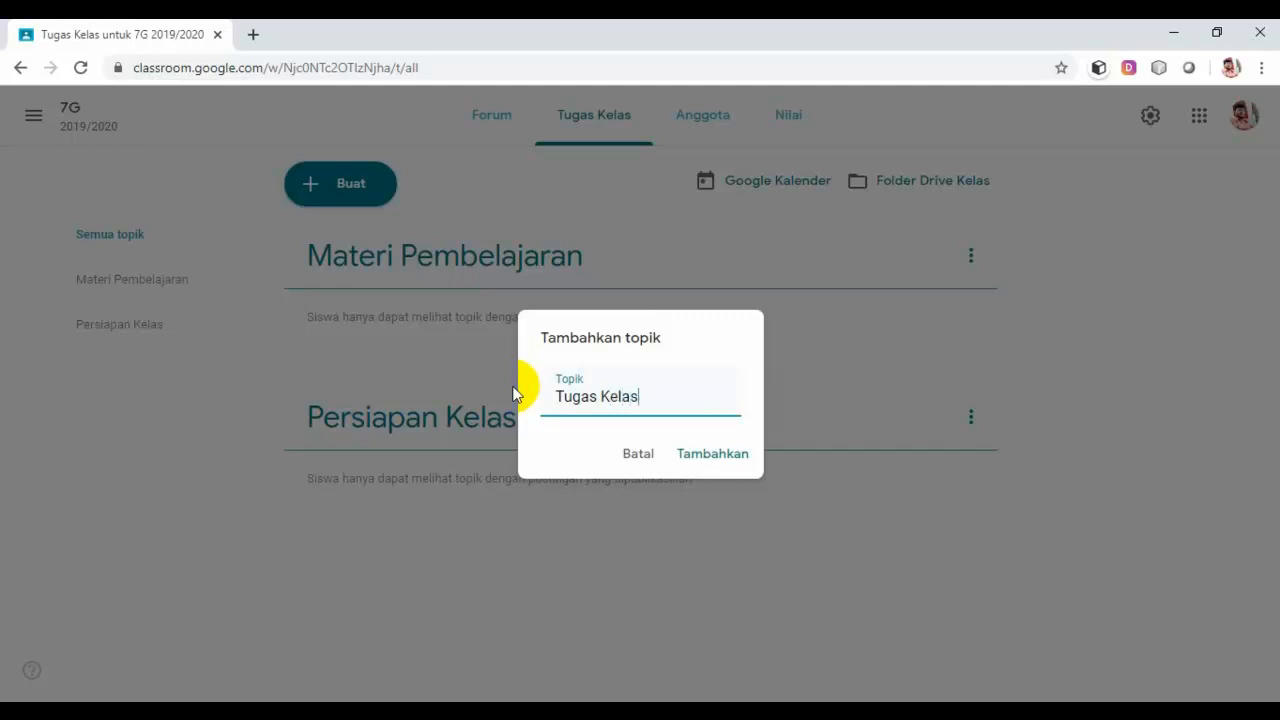
{"action": "left_click", "coordinate": [736, 456]}
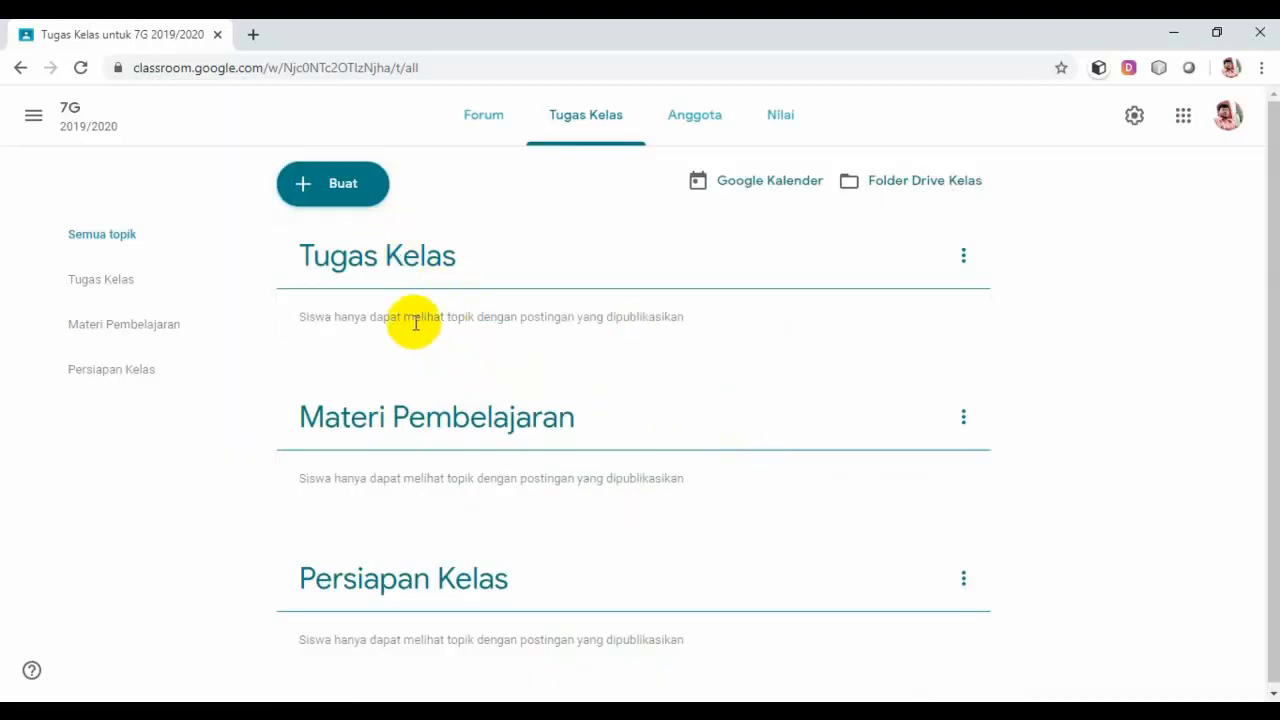
{"action": "left_click", "coordinate": [349, 190]}
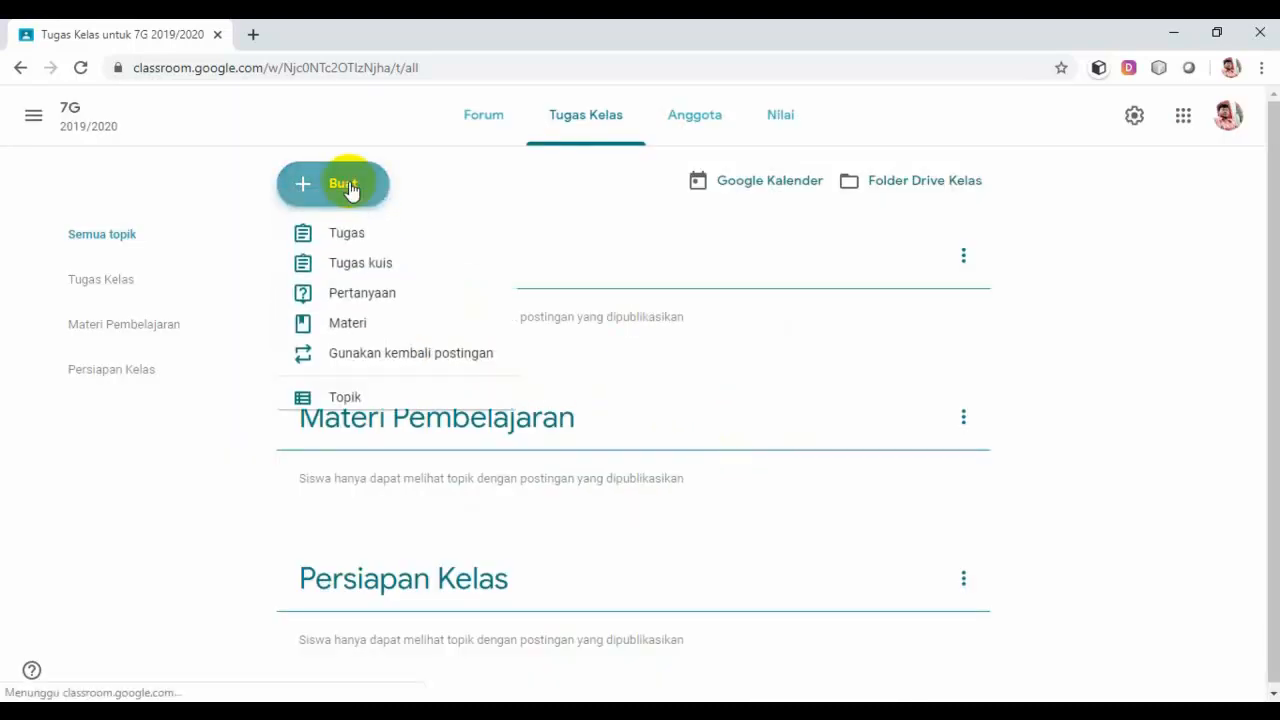
{"action": "left_click", "coordinate": [340, 400]}
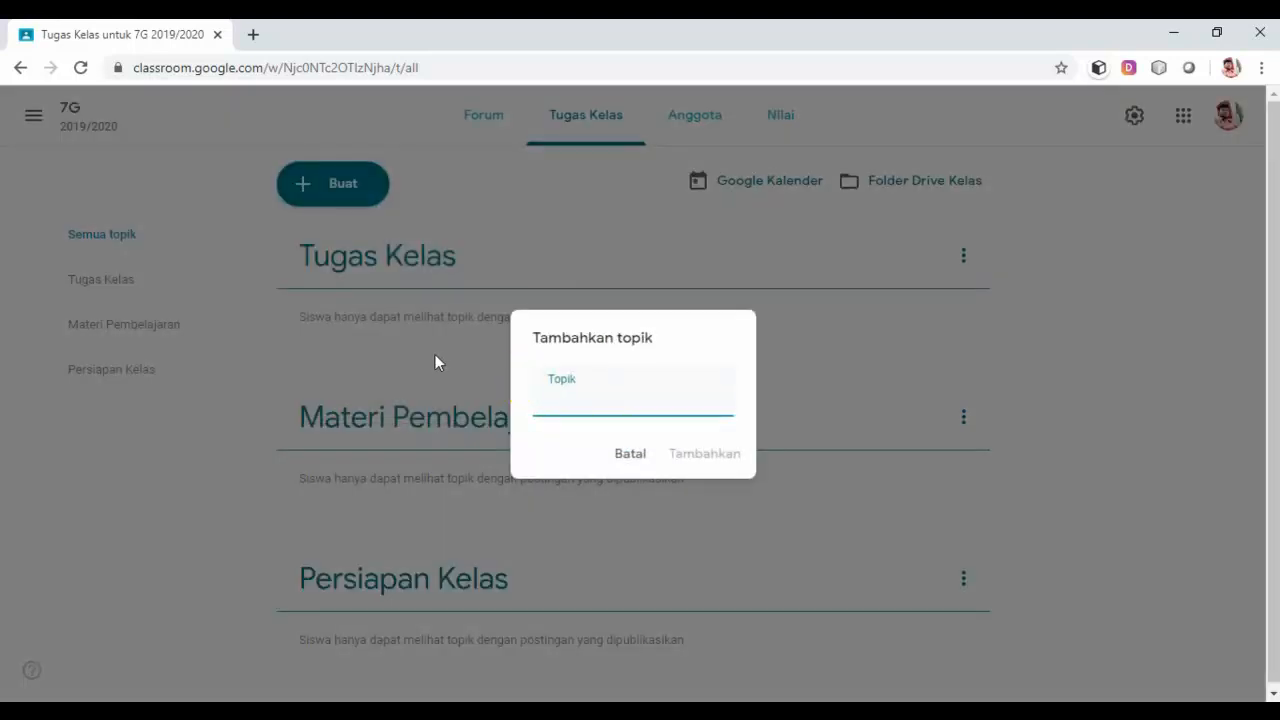
{"action": "type", "text": "Evaluasi"}
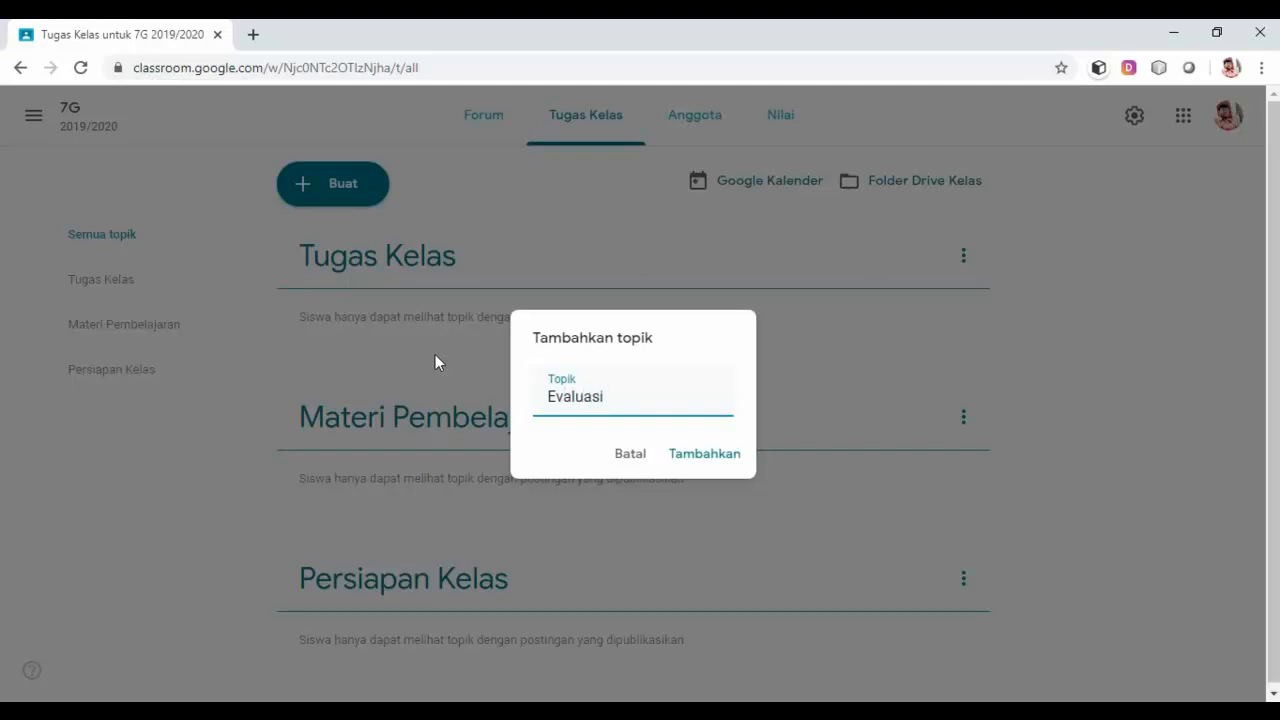
{"action": "left_click", "coordinate": [700, 455]}
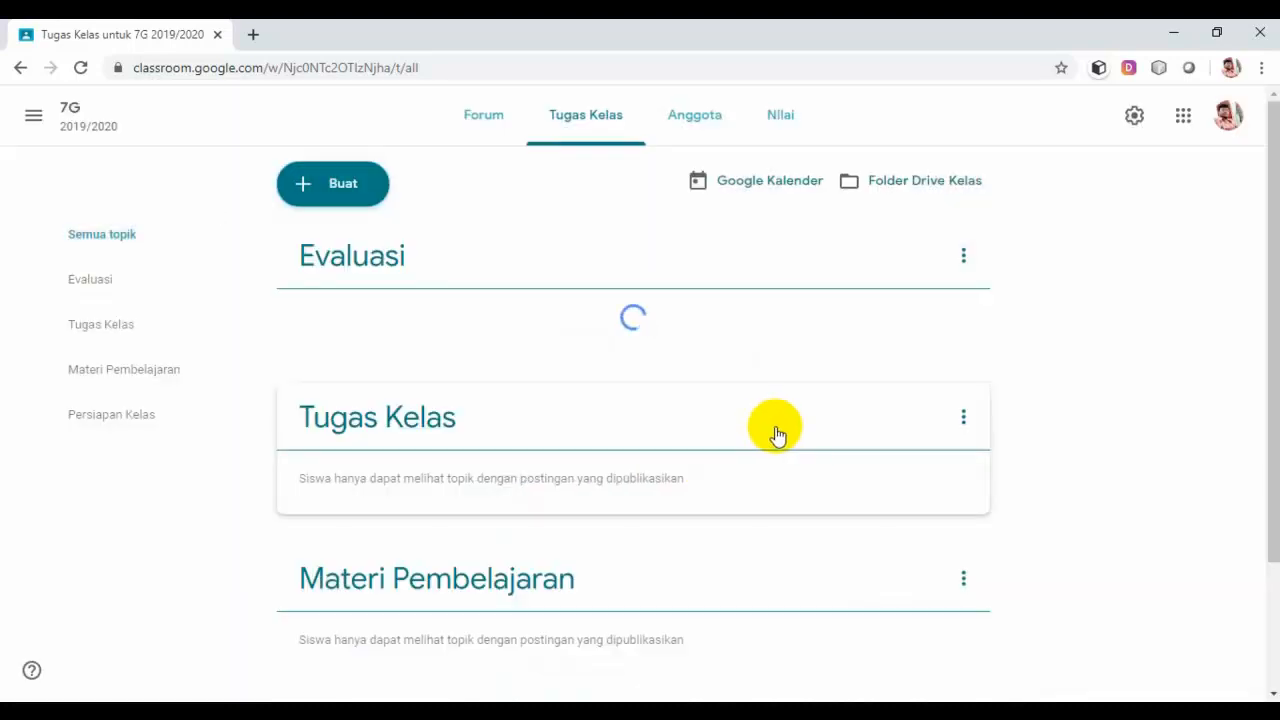
Step: Scroll the Classwork page down to reach the Persiapan Kelas topic card
{"action": "scroll", "coordinate": [777, 434], "scroll_direction": "down", "scroll_amount": 1}
{"action": "scroll", "coordinate": [777, 434], "scroll_direction": "down", "scroll_amount": 1}
{"action": "scroll", "coordinate": [691, 414], "scroll_direction": "up", "scroll_amount": 2}
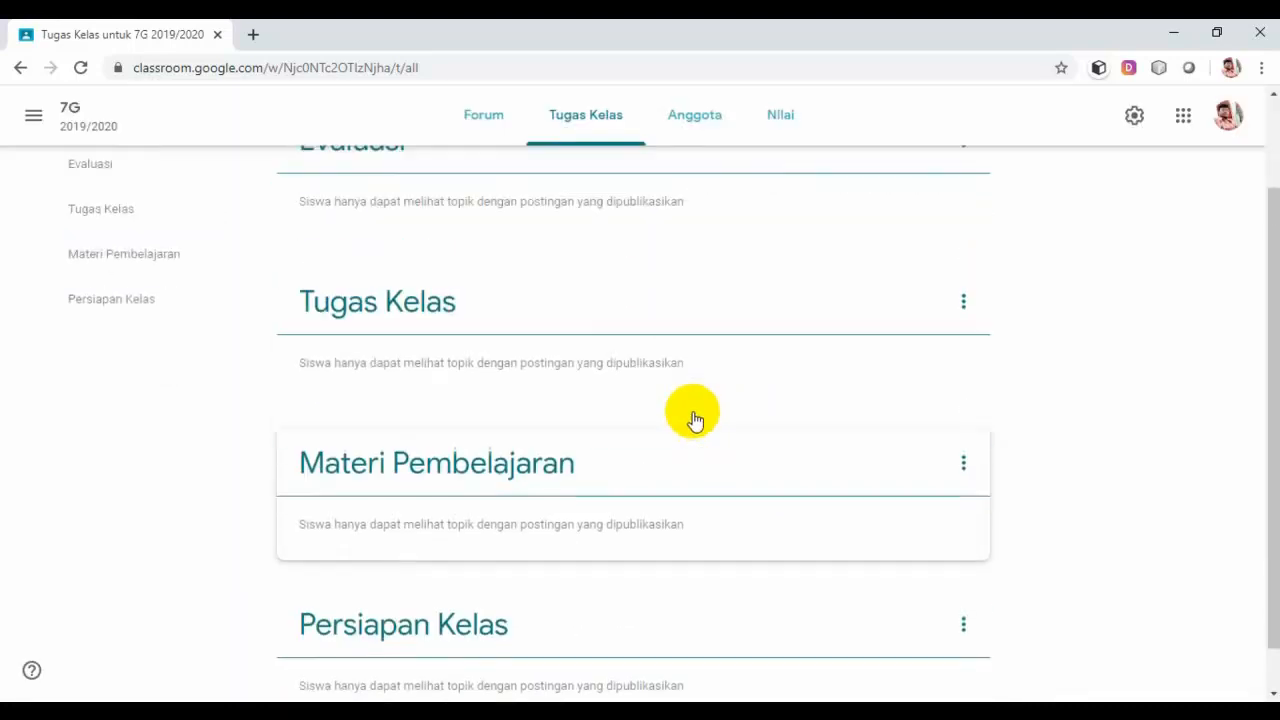
{"action": "scroll", "coordinate": [531, 446], "scroll_direction": "down", "scroll_amount": 2}
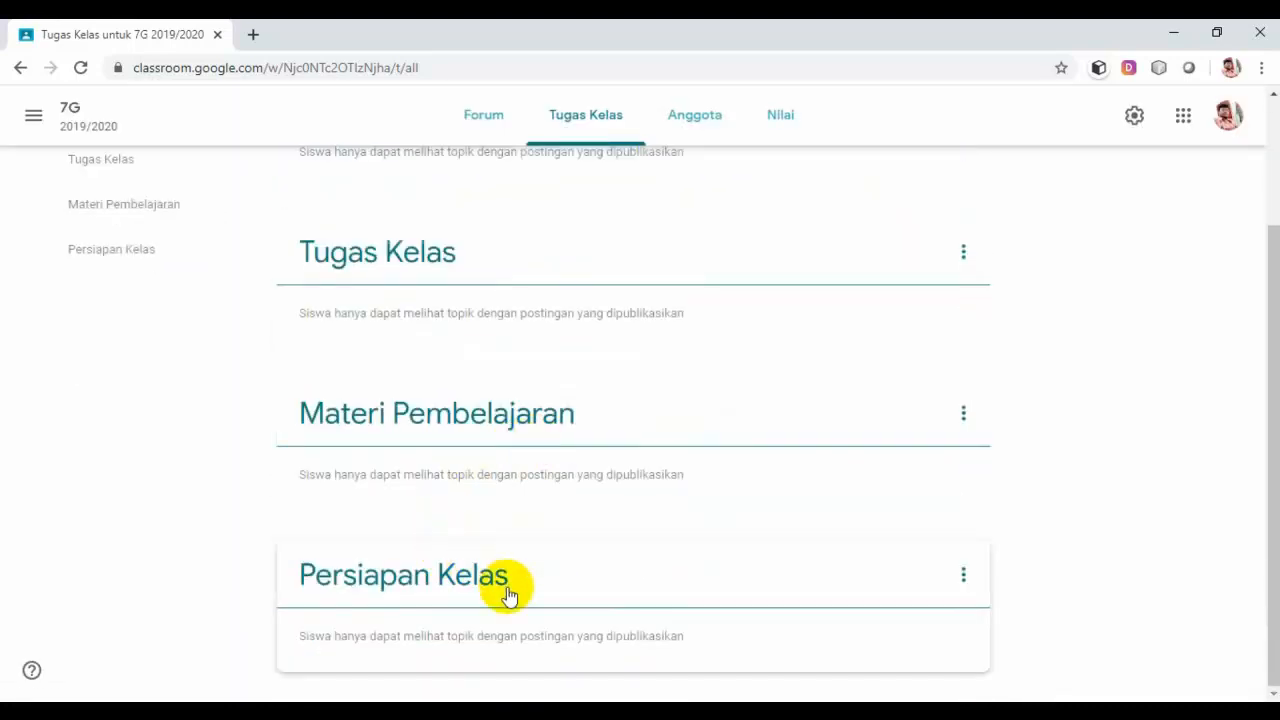
{"action": "scroll", "coordinate": [503, 522], "scroll_direction": "up", "scroll_amount": 2}
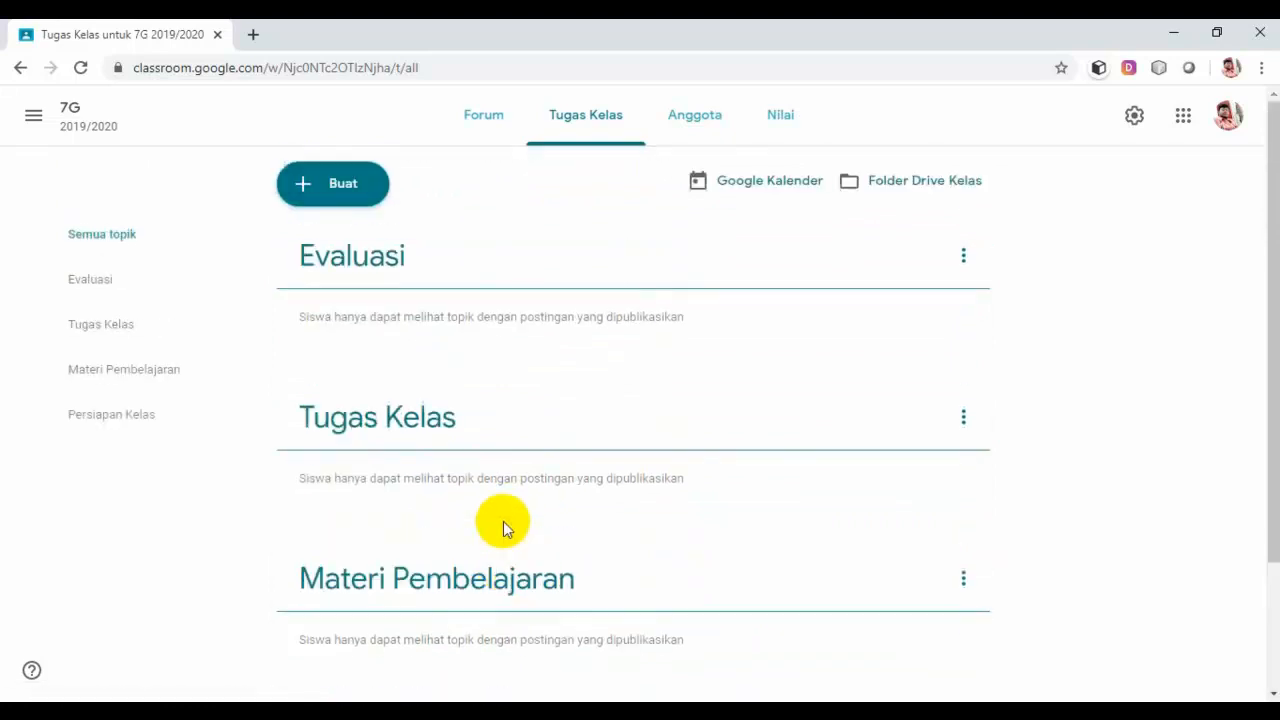
{"action": "scroll", "coordinate": [445, 408], "scroll_direction": "down", "scroll_amount": 2}
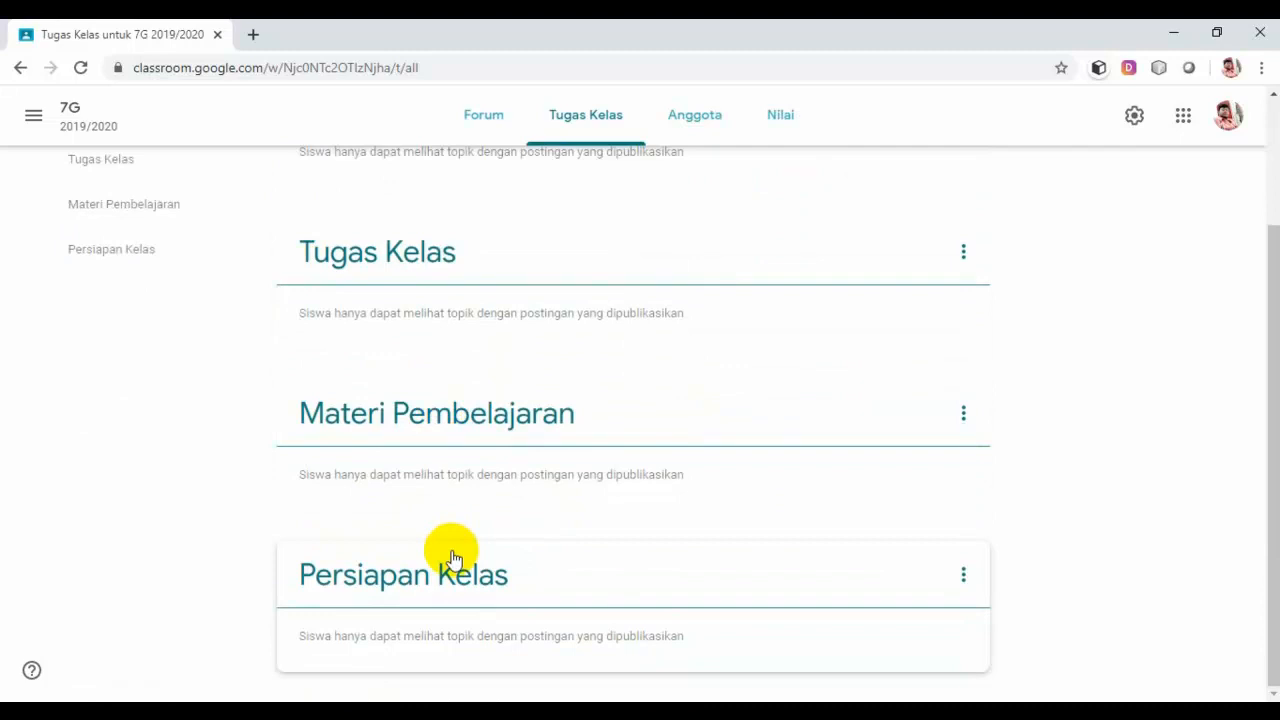
{"action": "scroll", "coordinate": [451, 551], "scroll_direction": "up", "scroll_amount": 2}
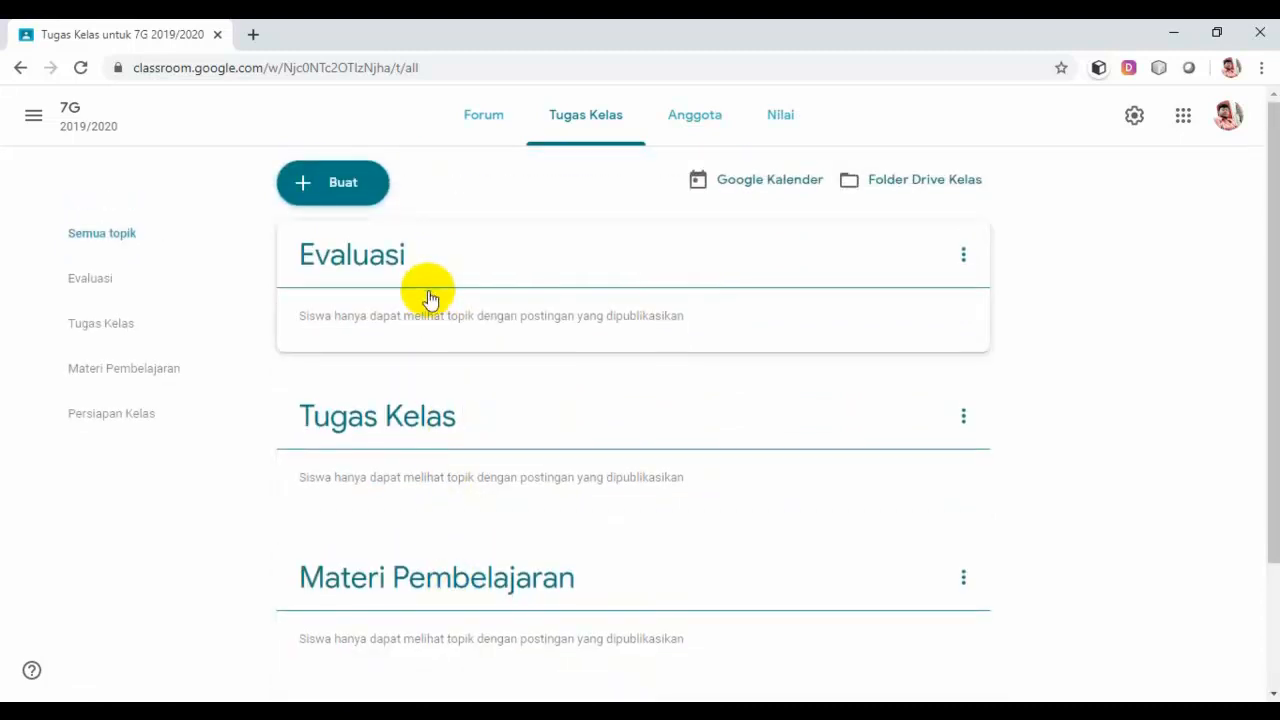
{"action": "scroll", "coordinate": [429, 297], "scroll_direction": "down", "scroll_amount": 2}
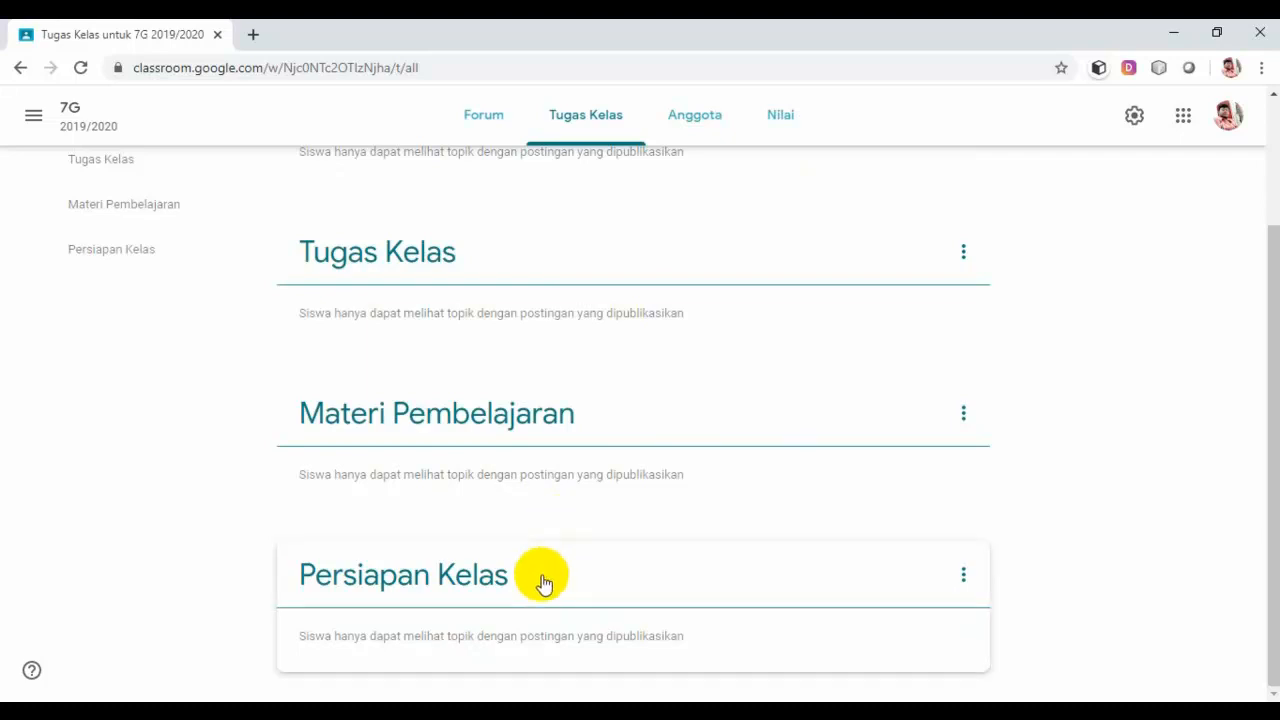
Step: Drag Persiapan Kelas to the top, Materi Pembelajaran next, and Tugas Kelas above Evaluasi
{"action": "left_click_drag", "start_coordinate": [541, 581], "coordinate": [534, 149]}
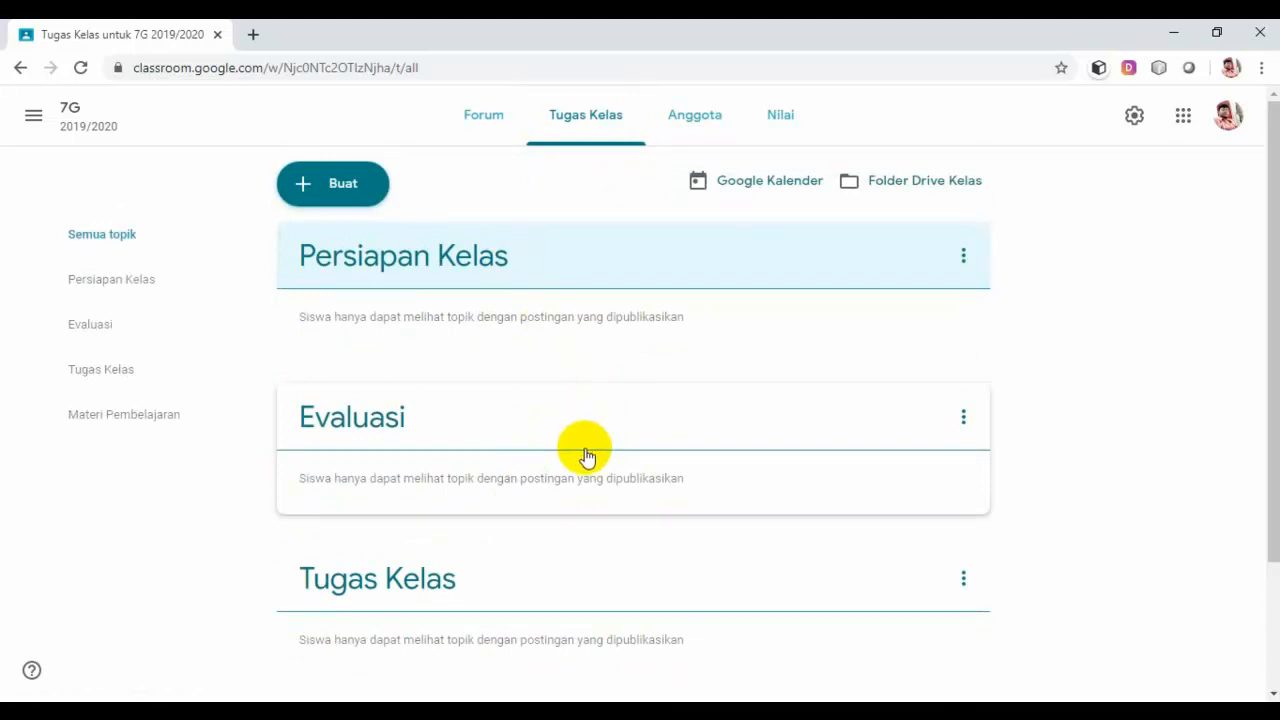
{"action": "scroll", "coordinate": [588, 450], "scroll_direction": "down", "scroll_amount": 1}
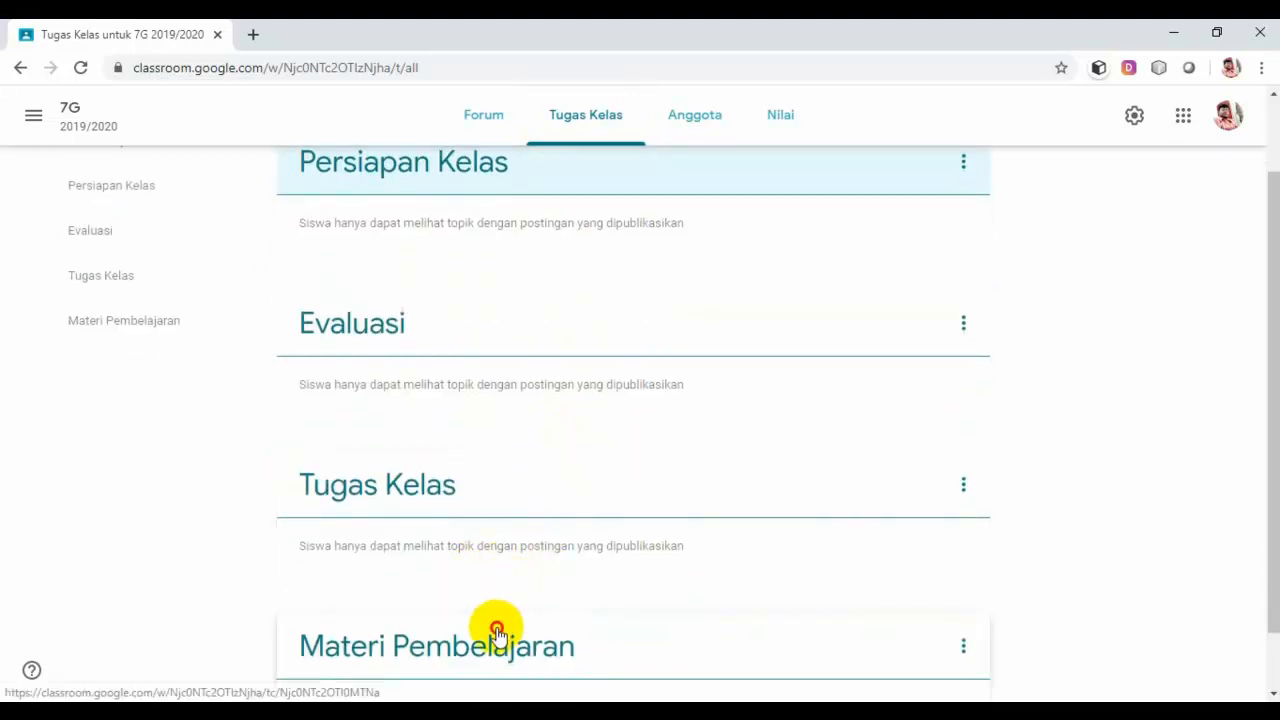
{"action": "left_click_drag", "start_coordinate": [497, 632], "coordinate": [474, 298]}
{"action": "scroll", "coordinate": [540, 545], "scroll_direction": "down", "scroll_amount": 1}
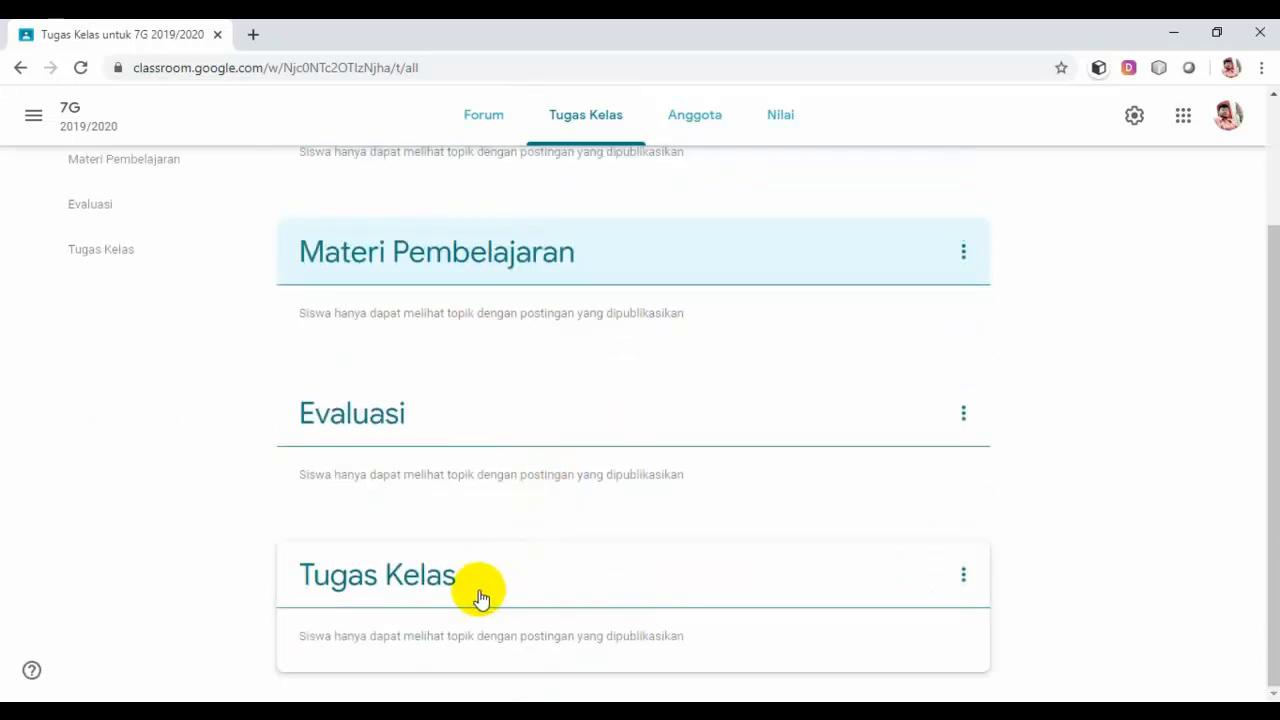
{"action": "left_click_drag", "start_coordinate": [481, 598], "coordinate": [472, 367]}
{"action": "scroll", "coordinate": [556, 378], "scroll_direction": "up", "scroll_amount": 2}
{"action": "scroll", "coordinate": [504, 314], "scroll_direction": "down", "scroll_amount": 2}
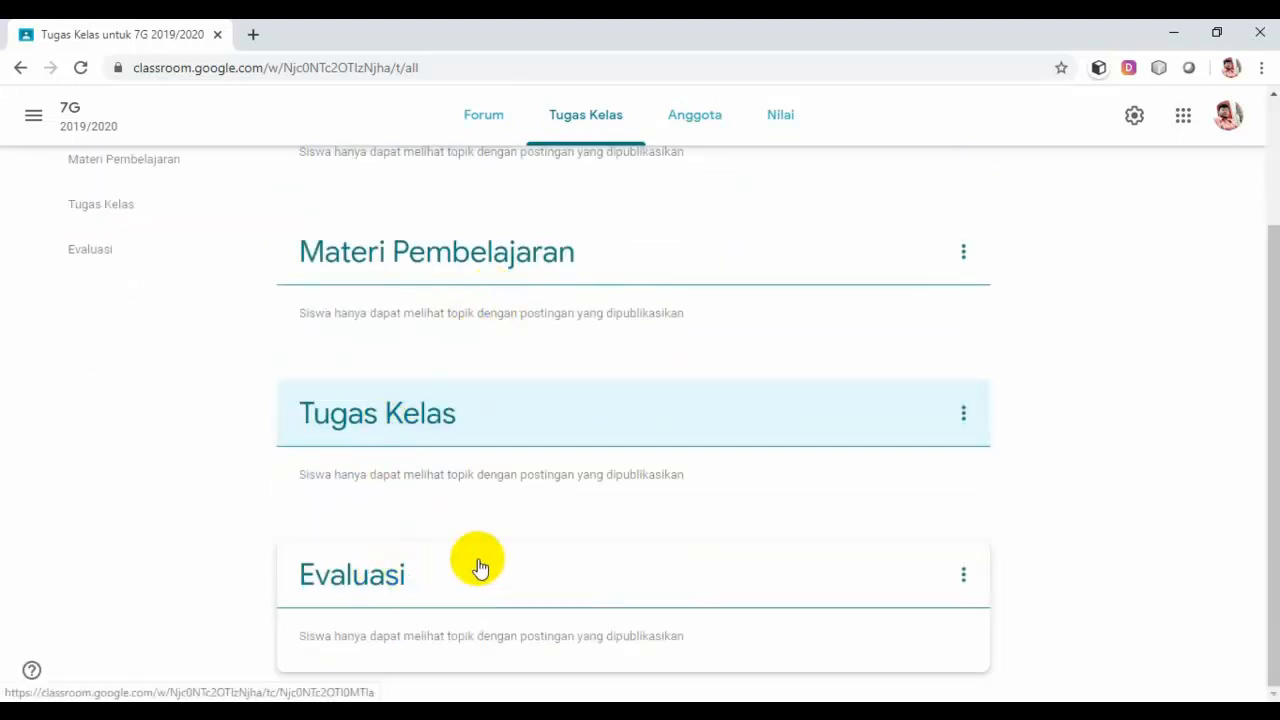
{"action": "scroll", "coordinate": [480, 568], "scroll_direction": "up", "scroll_amount": 2}
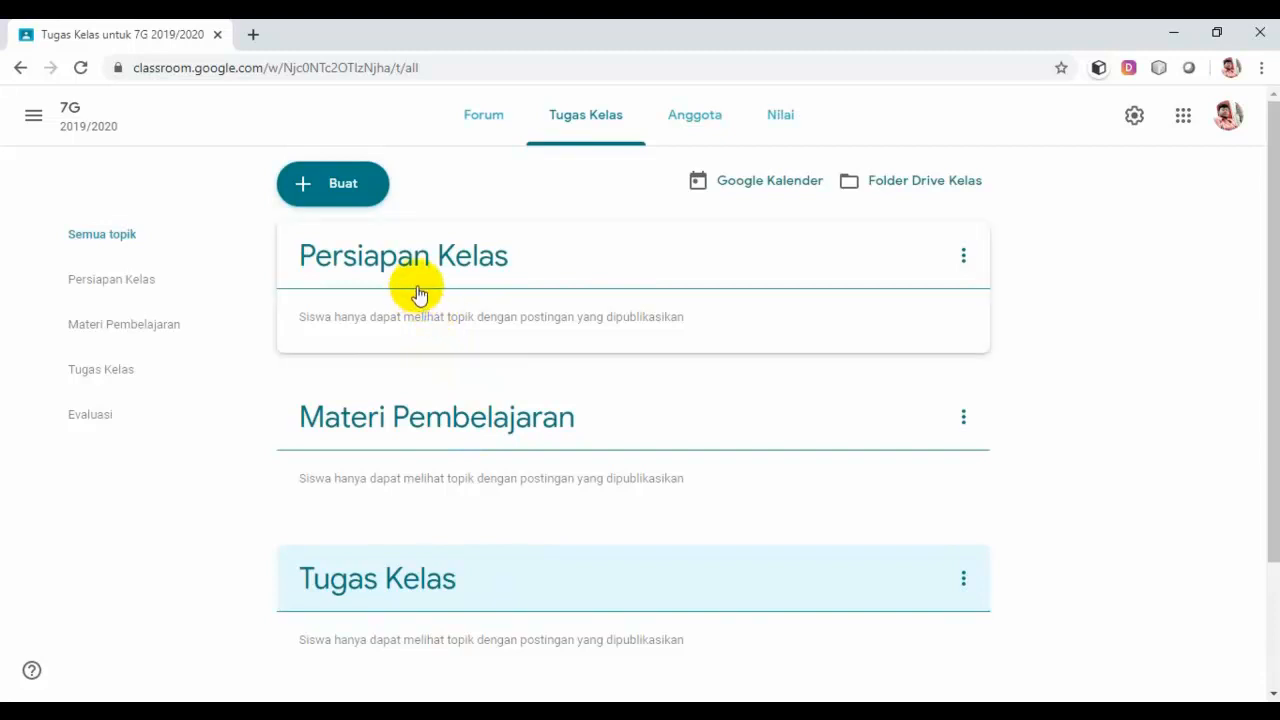
{"action": "left_click", "coordinate": [338, 188]}
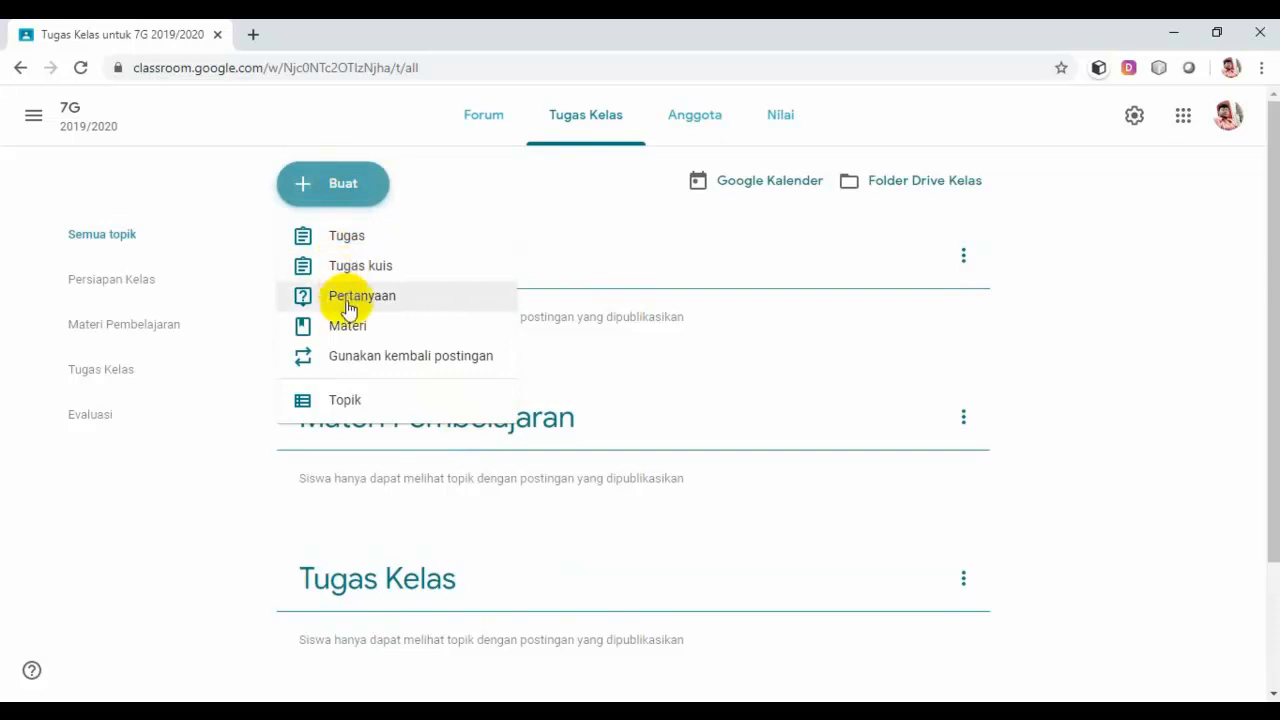
Step: Create a new Materi post titled 'Panduan Pembelajaran Jarak Jauh (PJJ)'
{"action": "left_click", "coordinate": [398, 331]}
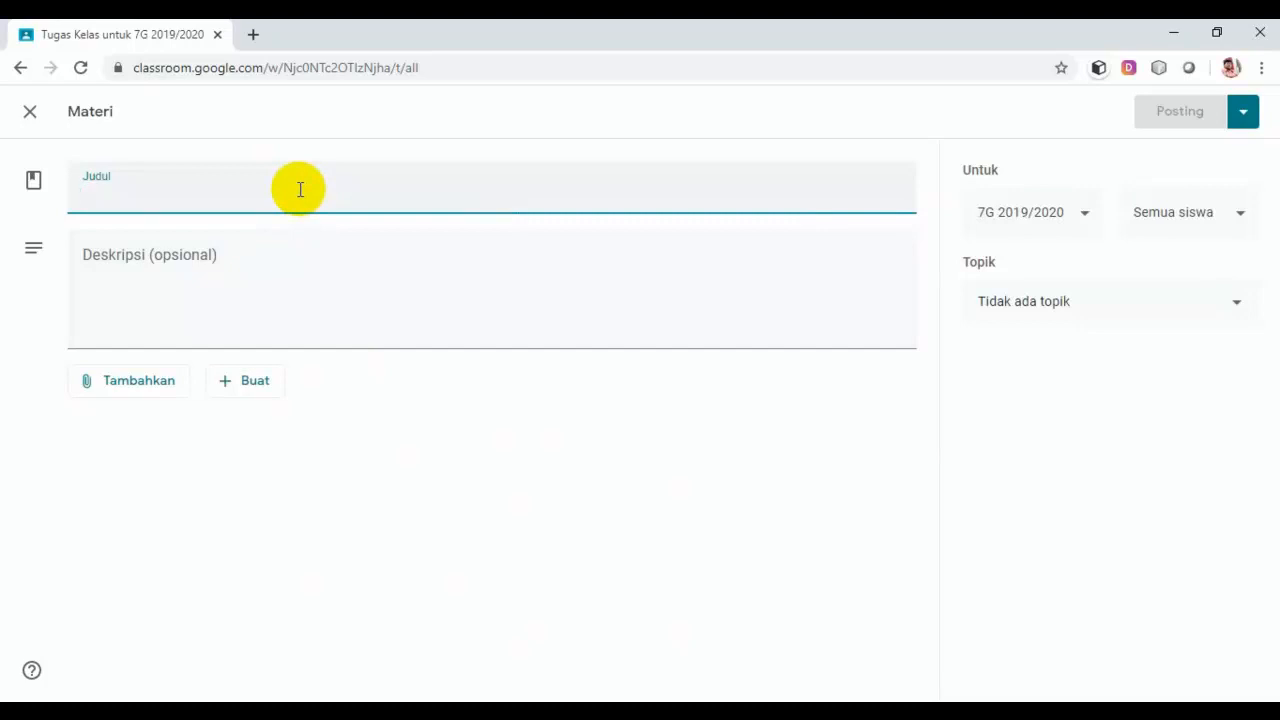
{"action": "type", "text": "Pand"}
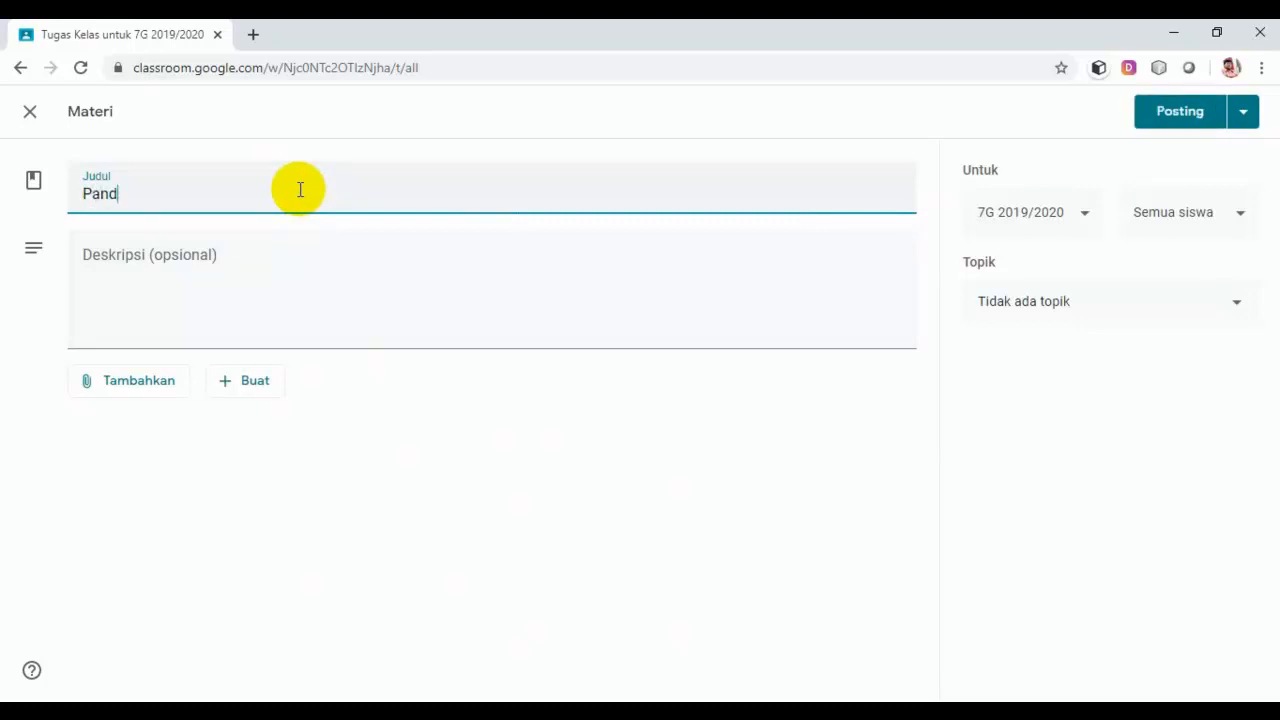
{"action": "type", "text": "uan Pembelajaran Jara"}
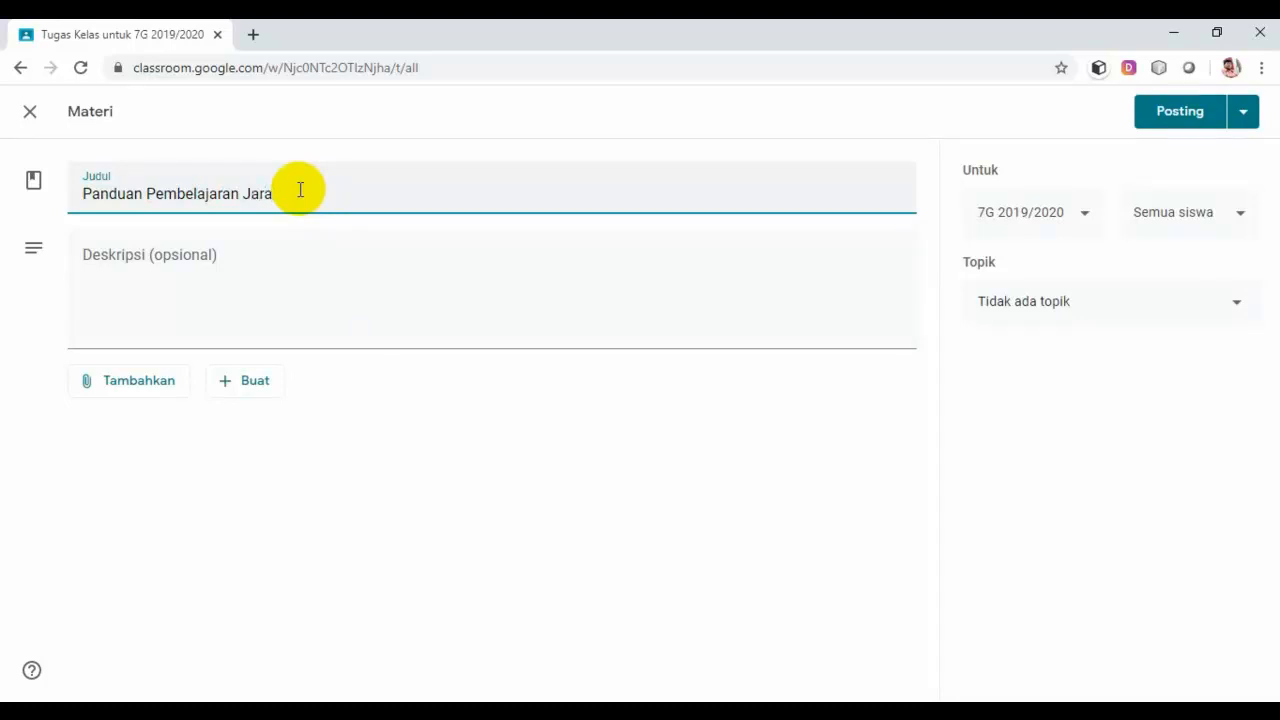
{"action": "type", "text": "k Jauh (PJJ"}
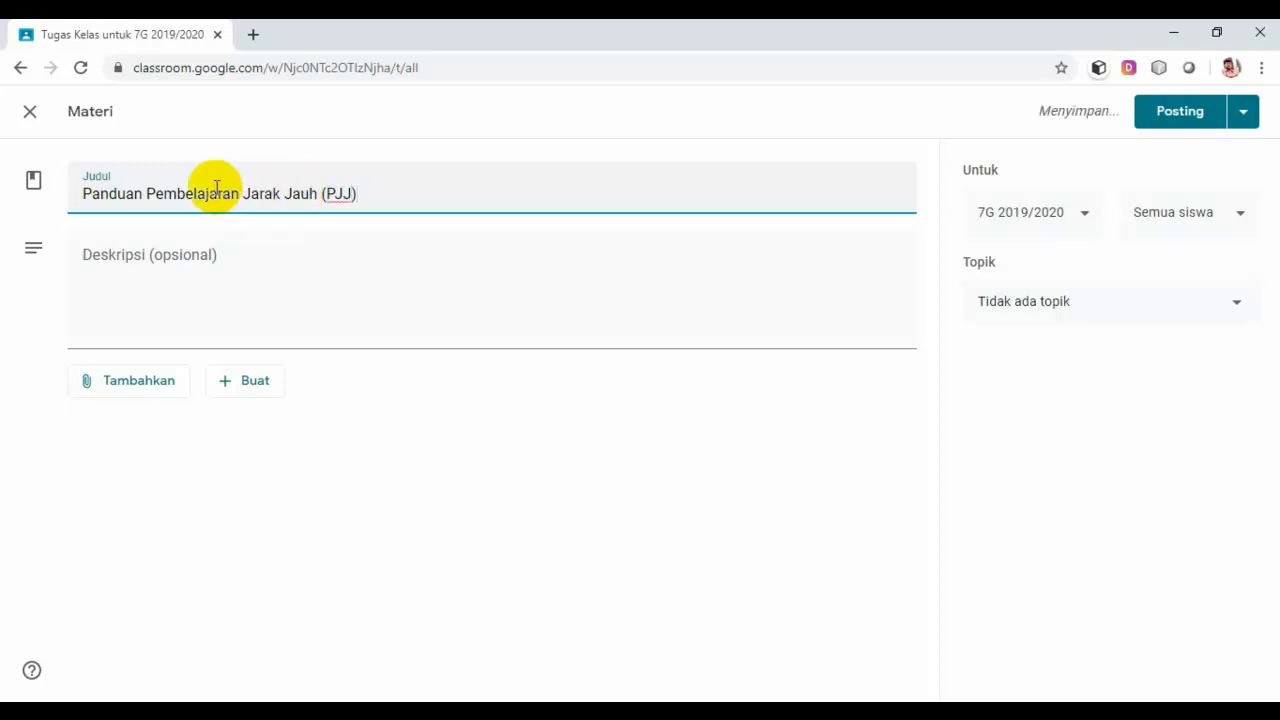
{"action": "left_click", "coordinate": [236, 265]}
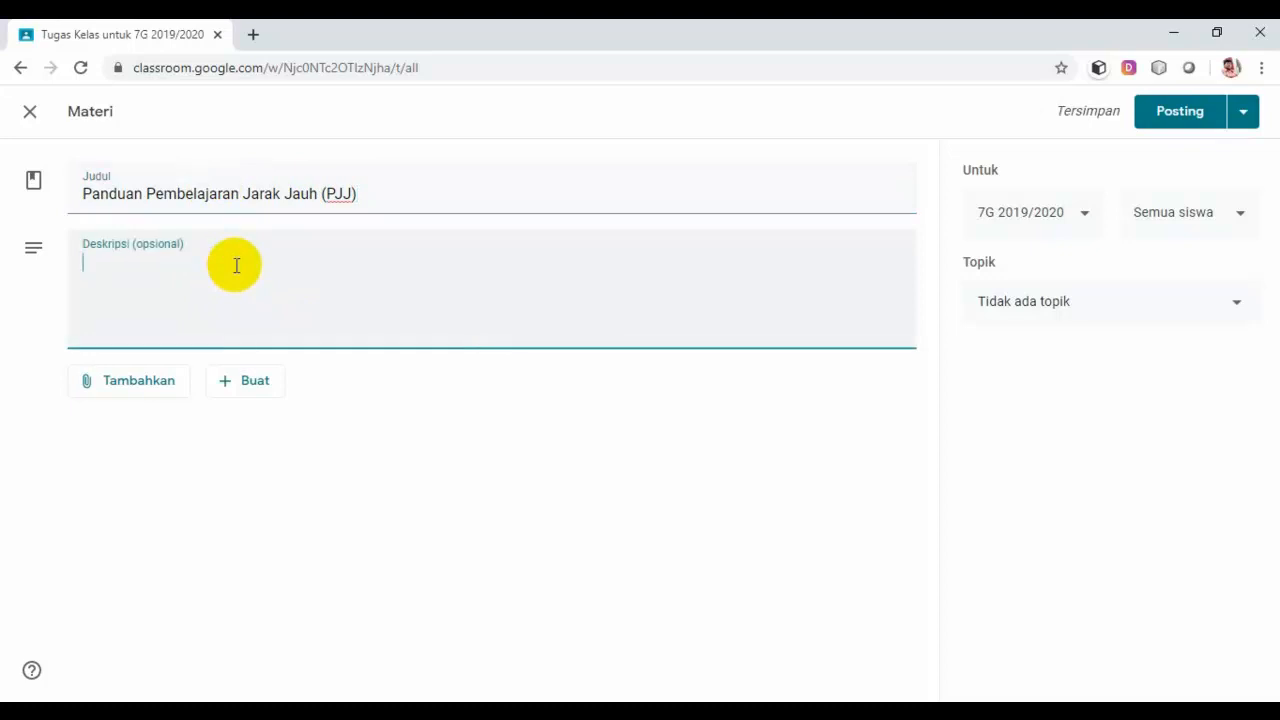
Step: Write a description ending '…membaca terlebih dahulu sebelum melakukan proses pembelajaran jarak-jauh.'
{"action": "type", "text": "M"}
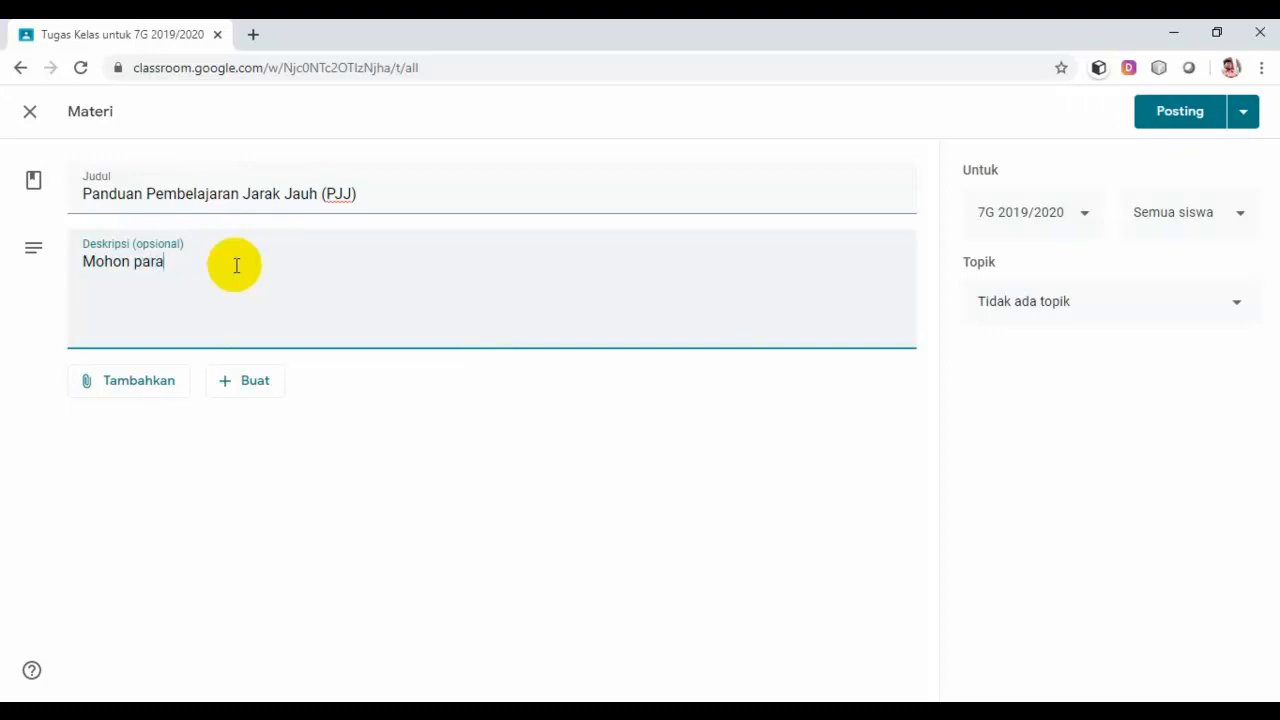
{"action": "type", "text": "ohon para guru dan peserta didik bisa"}
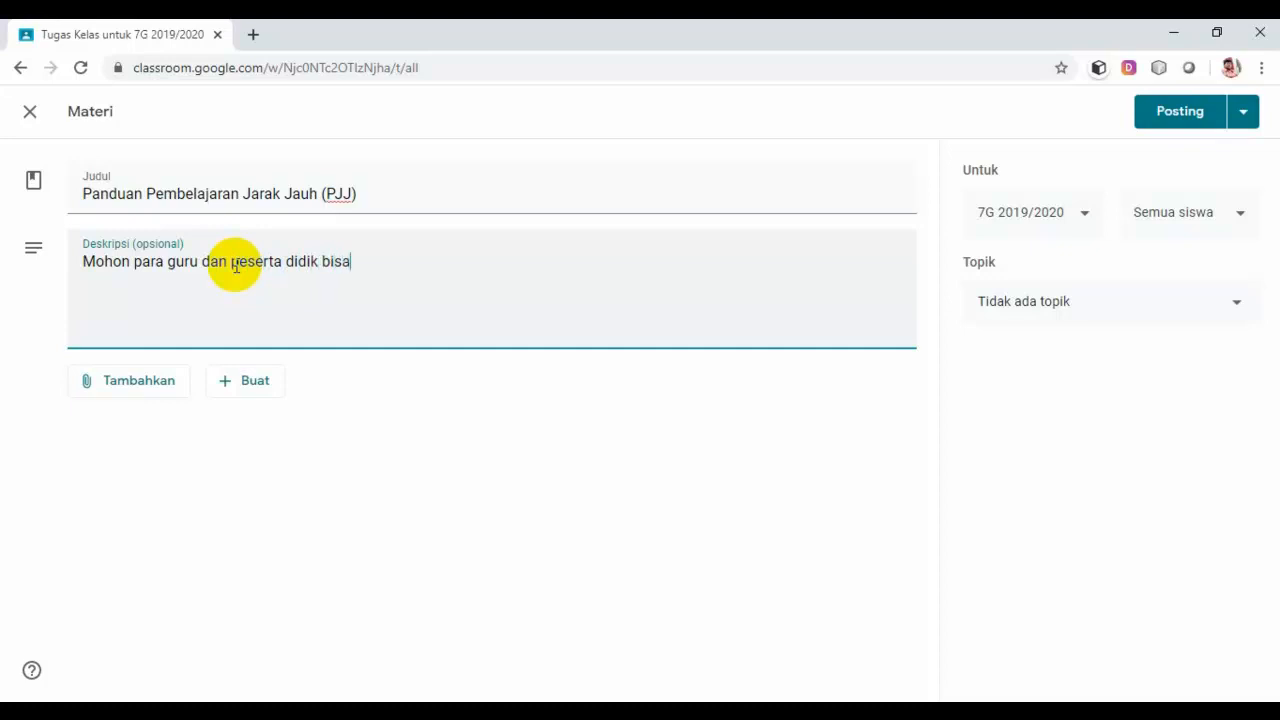
{"action": "type", "text": "membaca terlebi"}
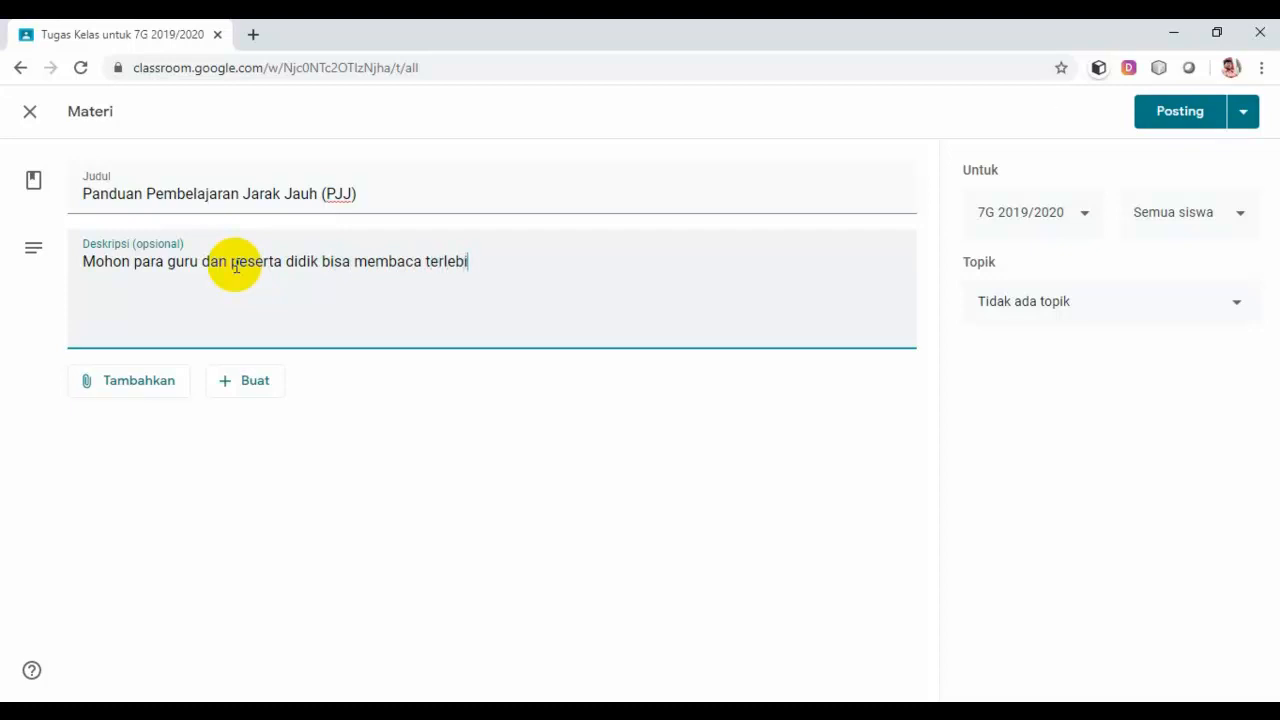
{"action": "type", "text": "h dahulu sebe"}
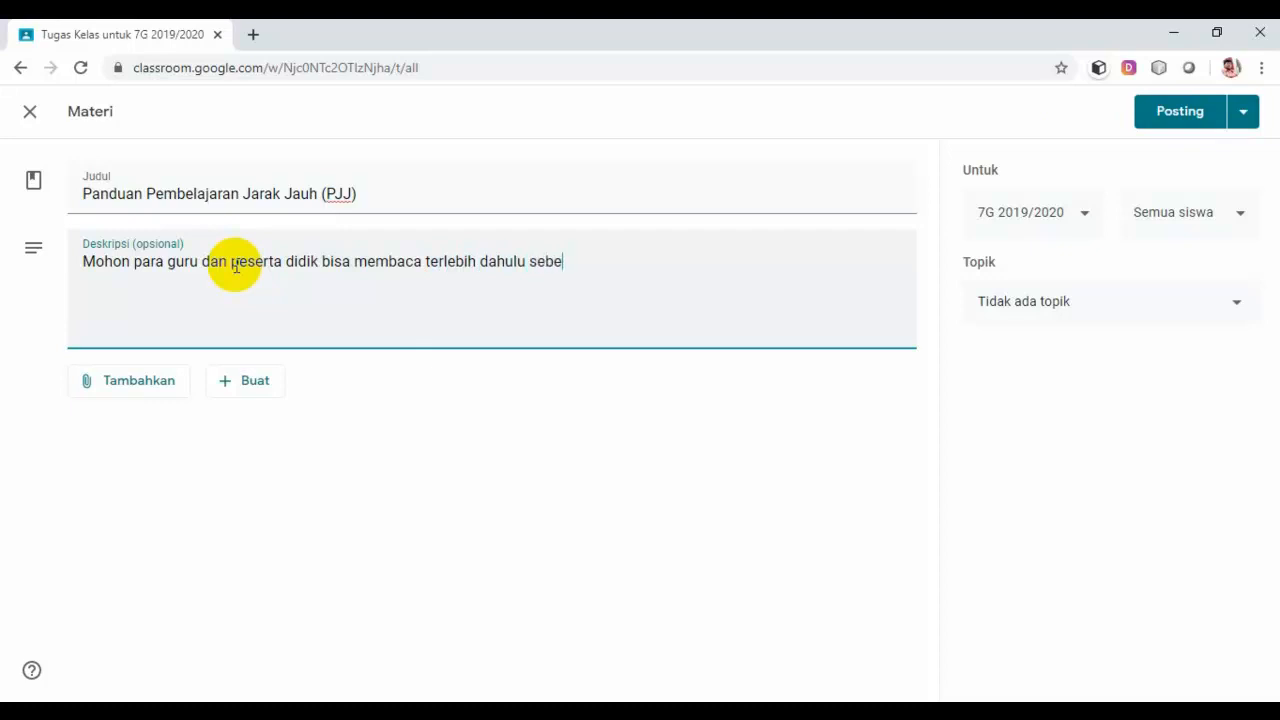
{"action": "type", "text": "lum melakukan"}
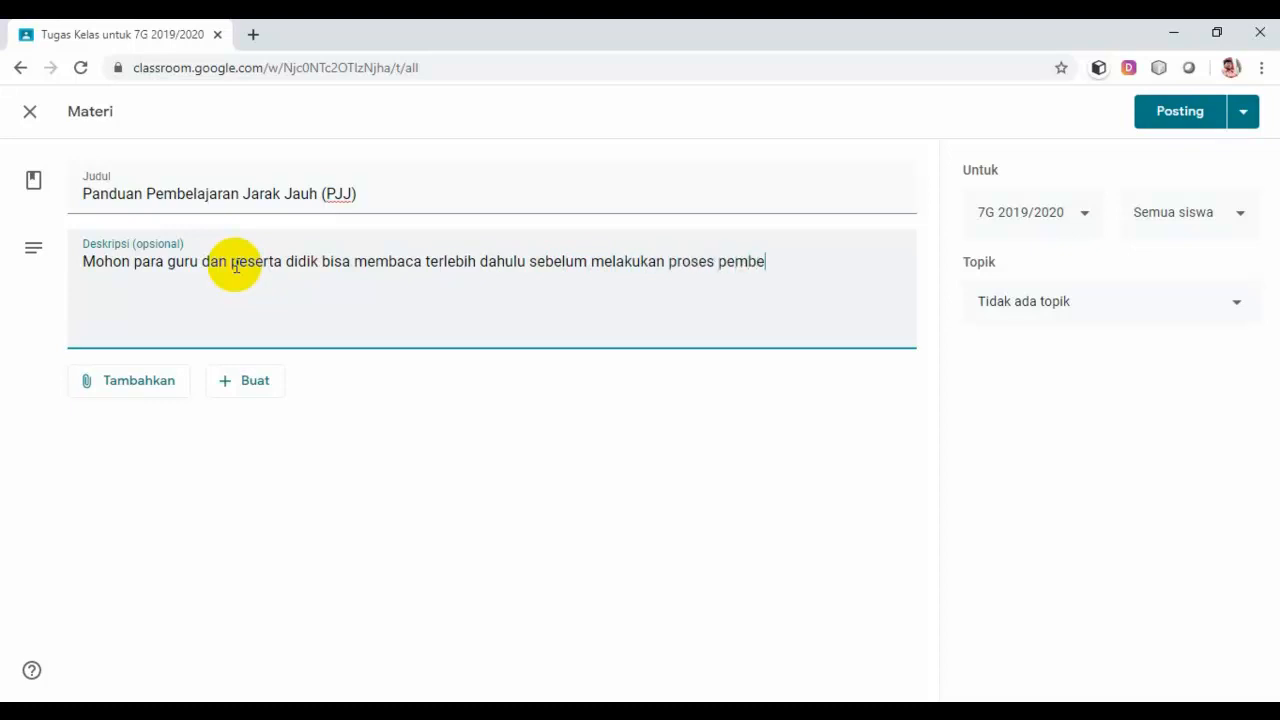
{"action": "type", "text": "proses pembelajaran jarak-"}
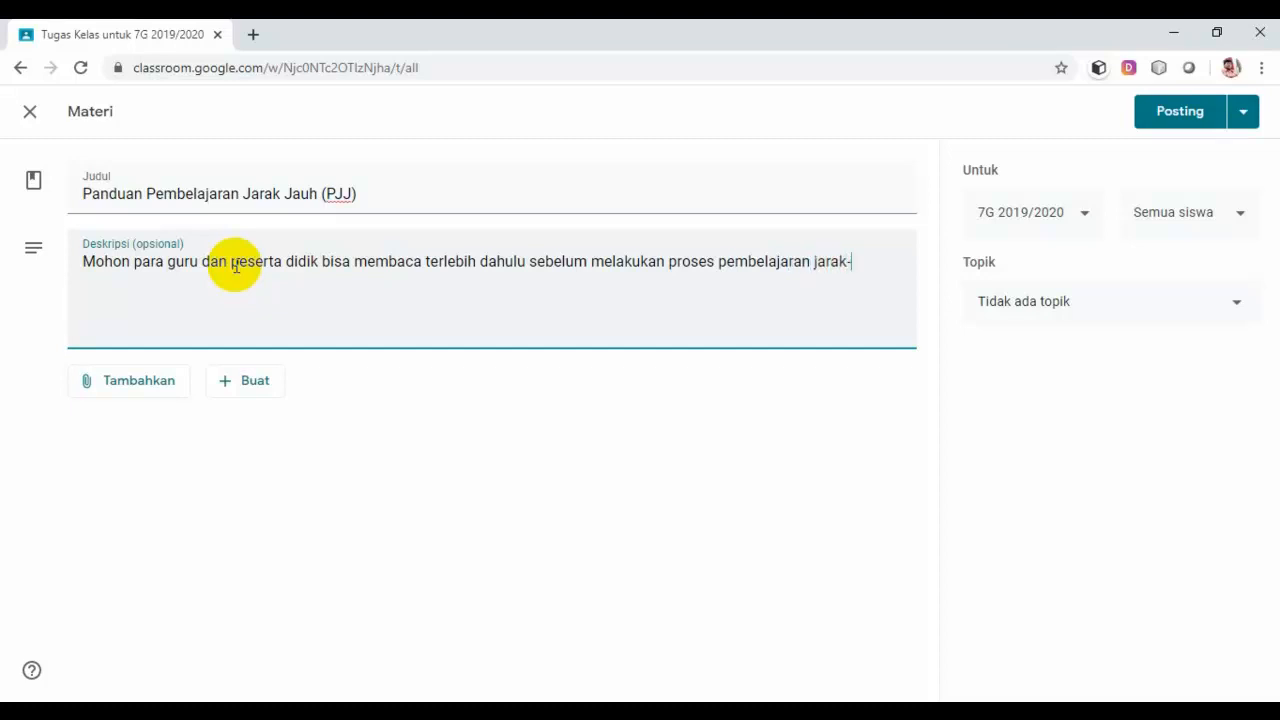
{"action": "type", "text": "jauh."}
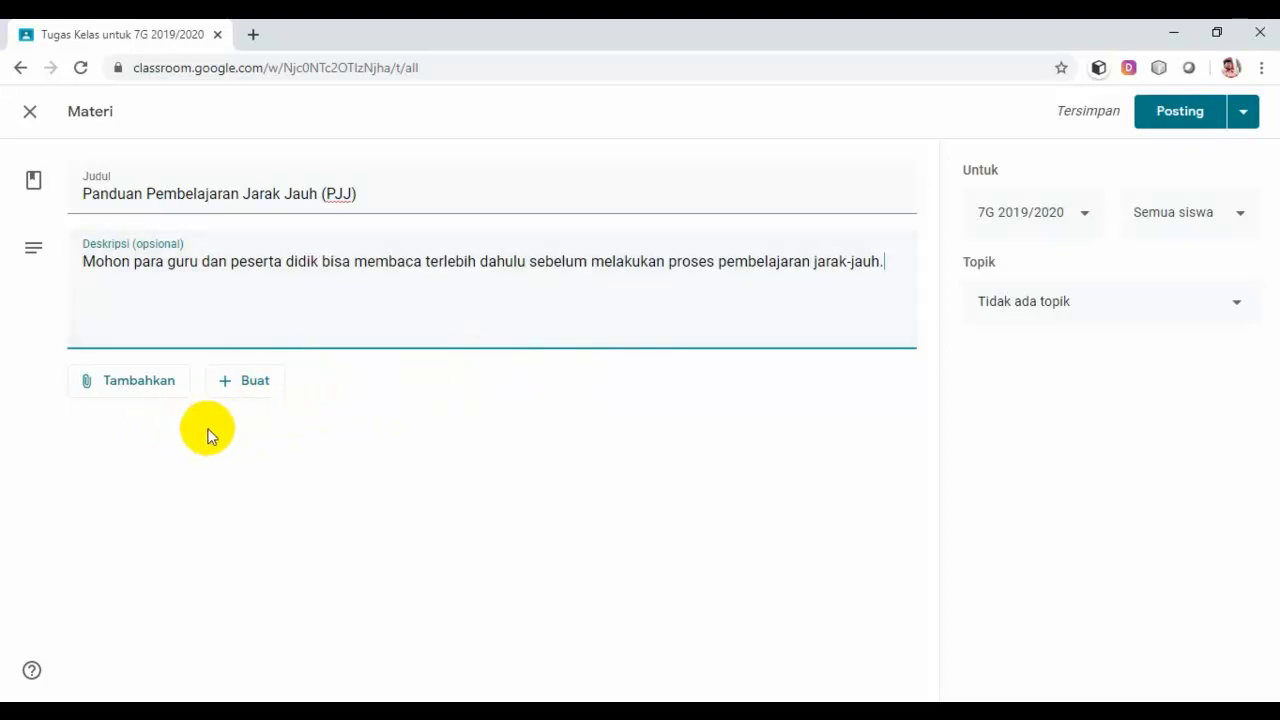
Step: Upload Panduan Pembelajaran.pdf from the computer as the post's file attachment
{"action": "left_click", "coordinate": [129, 389]}
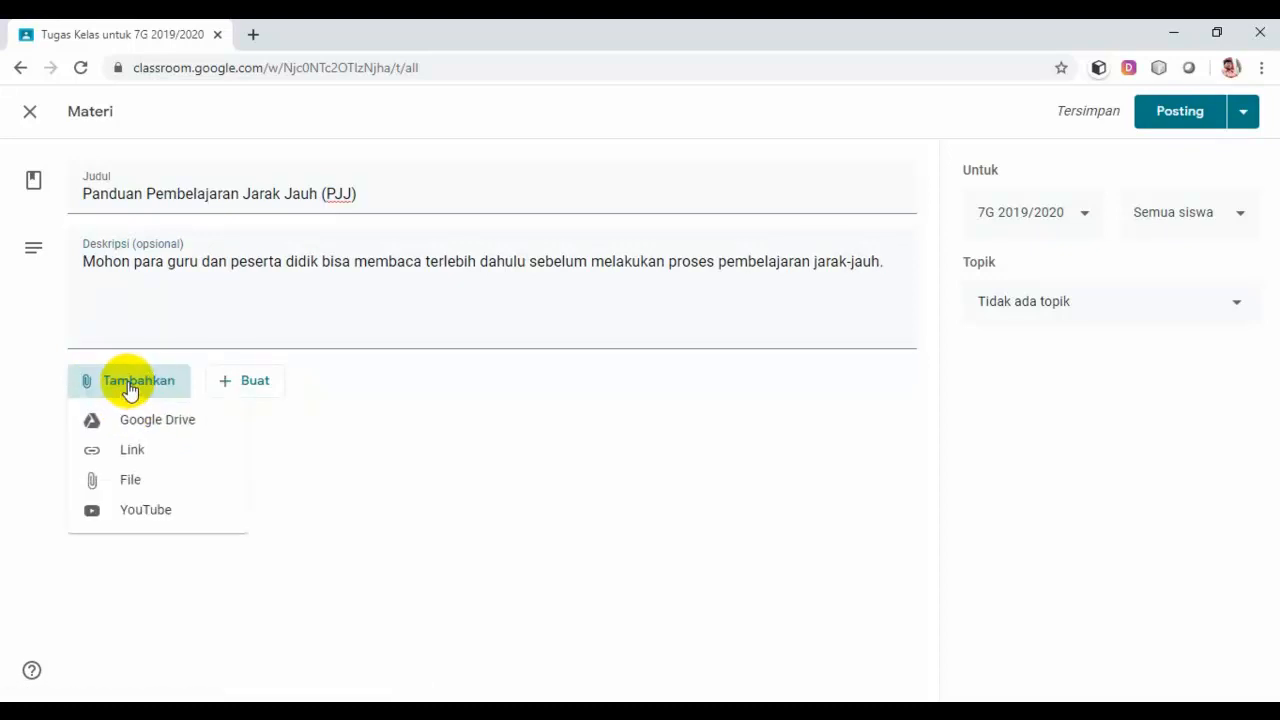
{"action": "left_click", "coordinate": [135, 485]}
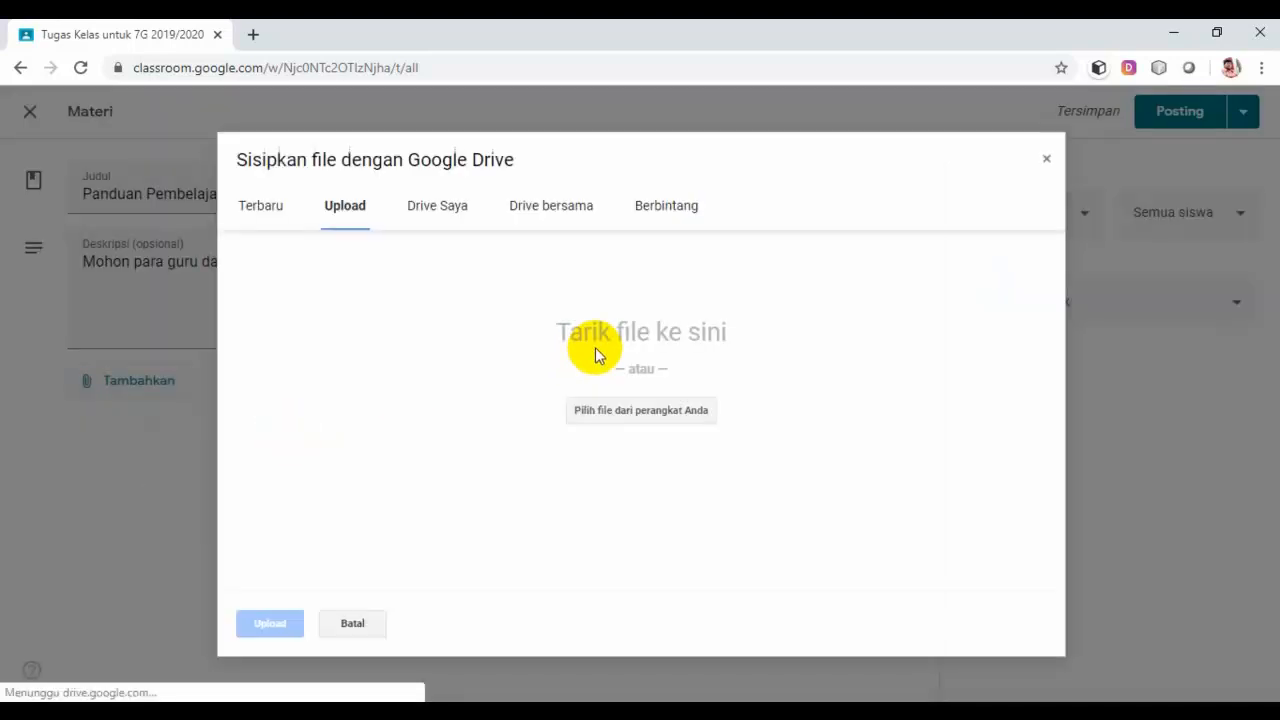
{"action": "left_click", "coordinate": [619, 412]}
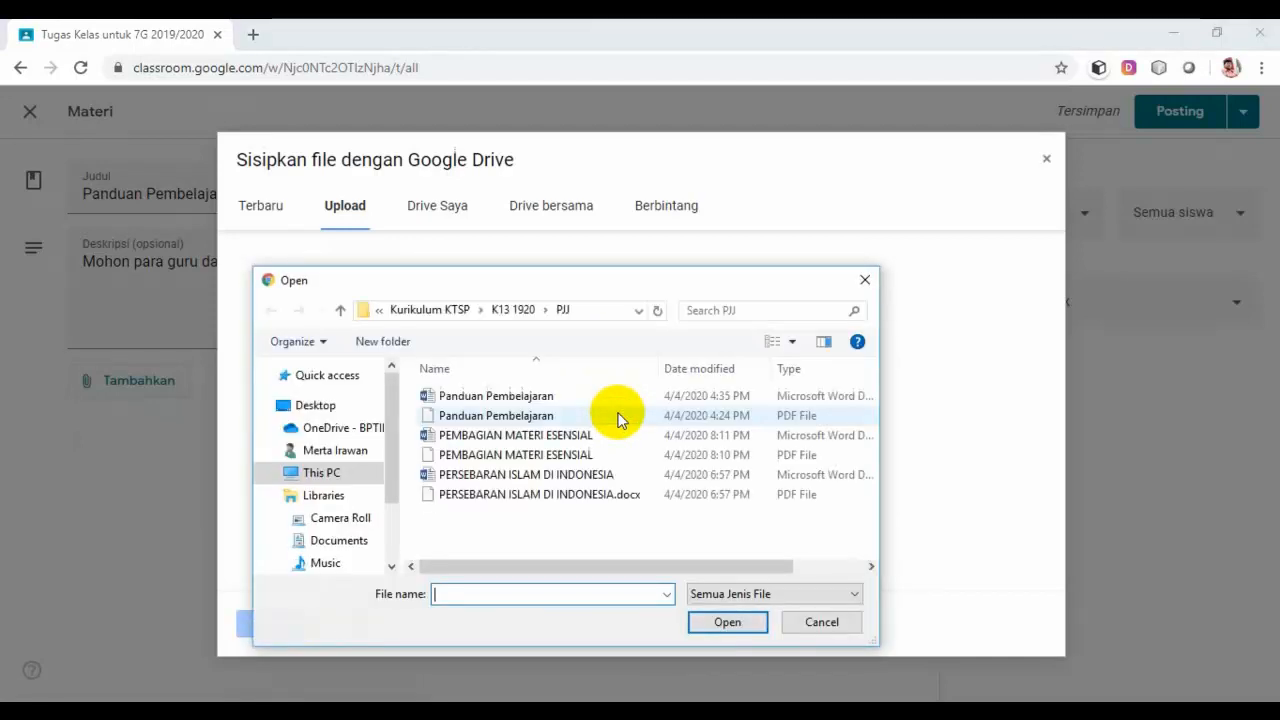
{"action": "left_click", "coordinate": [520, 420]}
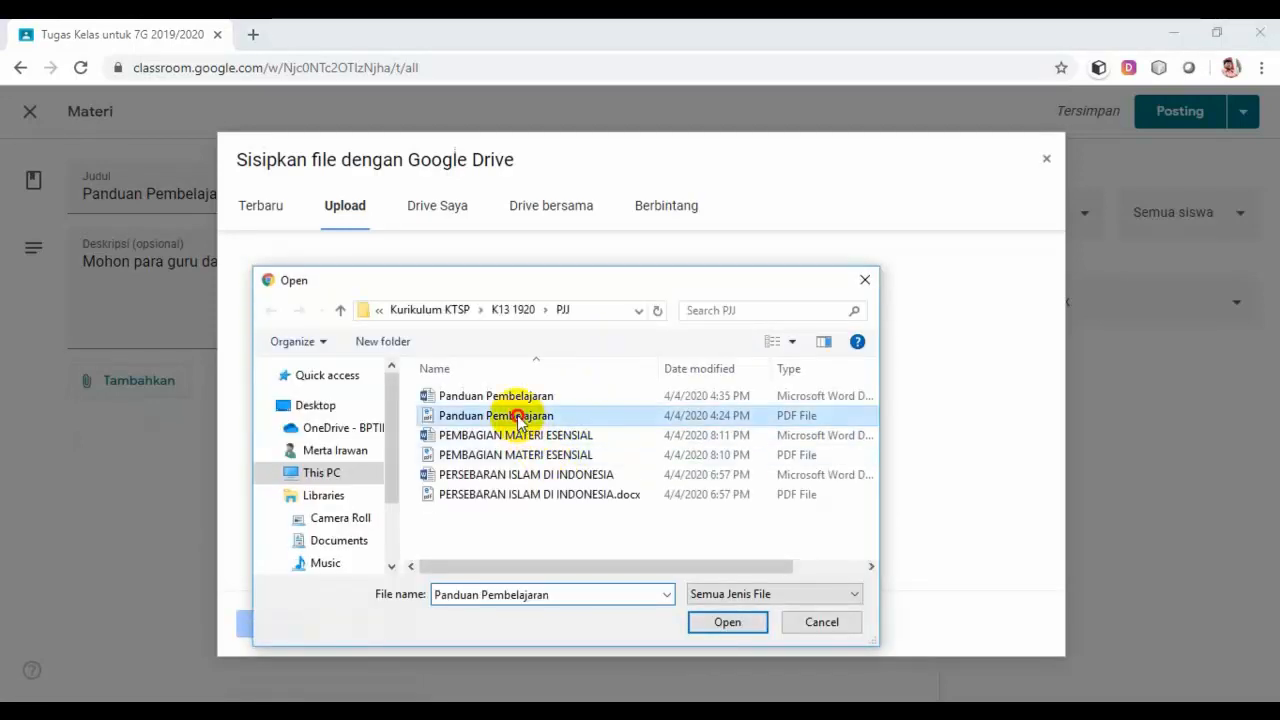
{"action": "left_click", "coordinate": [733, 622]}
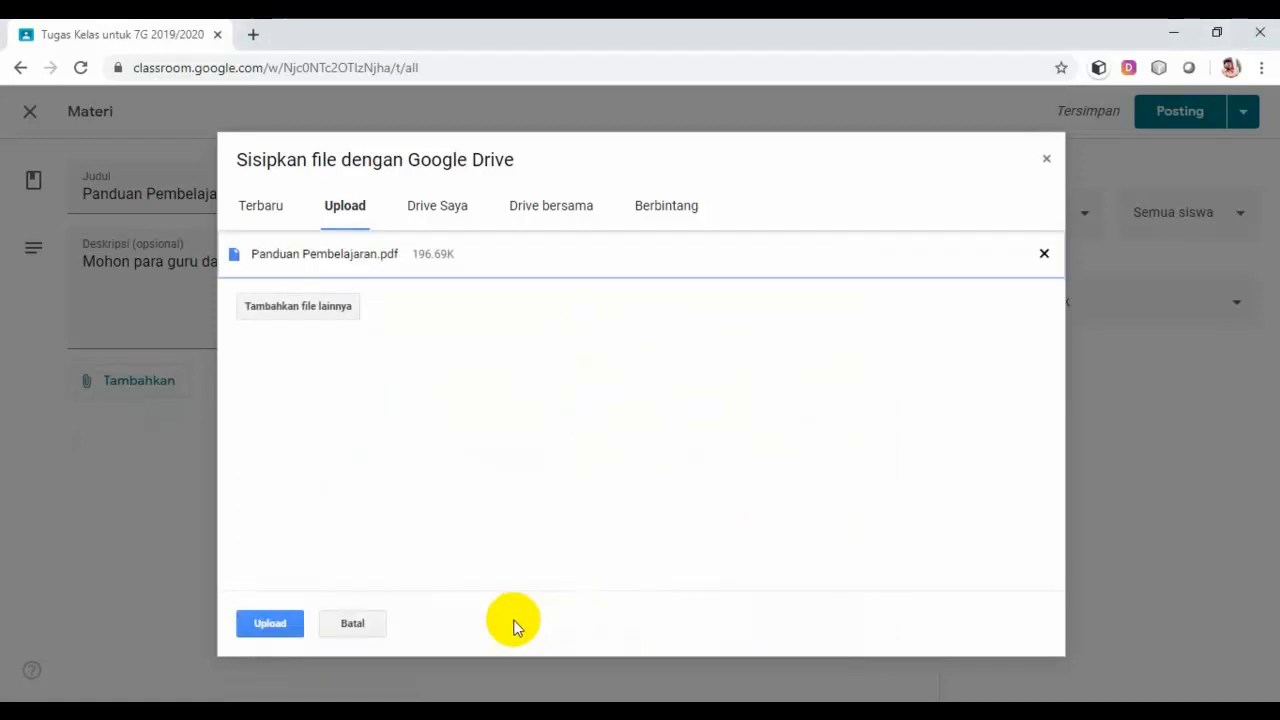
{"action": "left_click", "coordinate": [280, 624]}
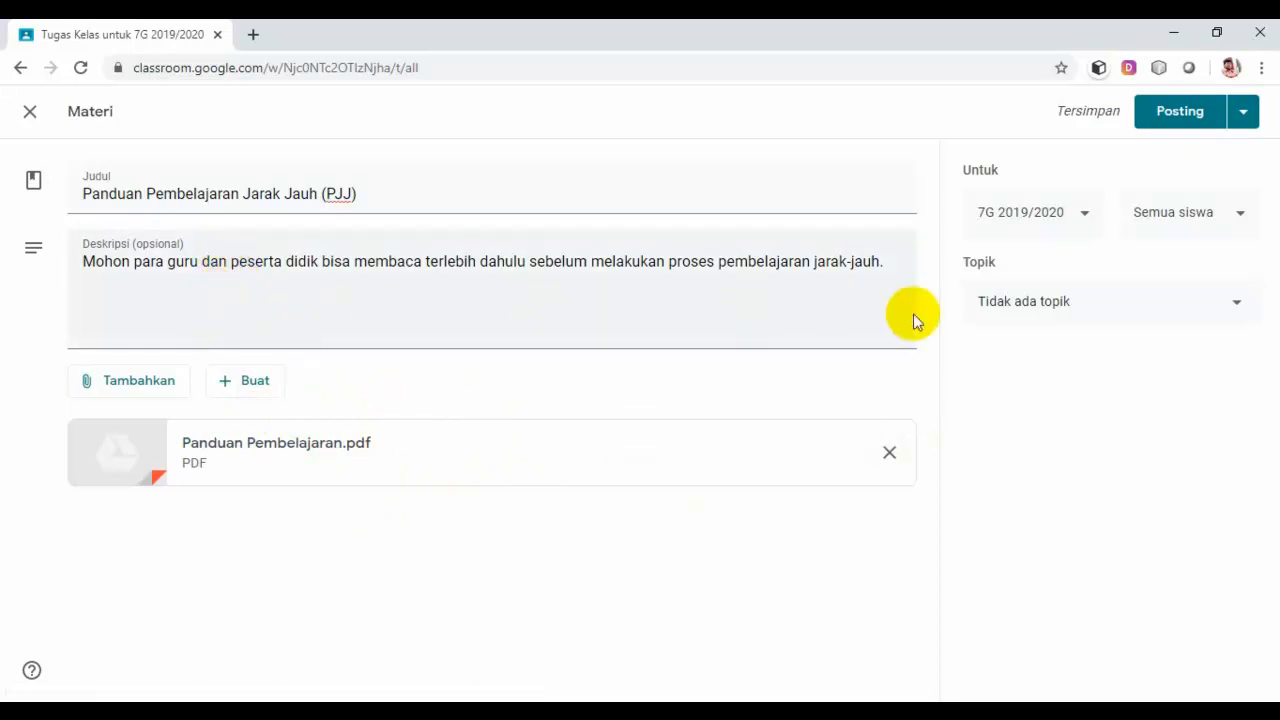
{"action": "left_click", "coordinate": [1247, 311]}
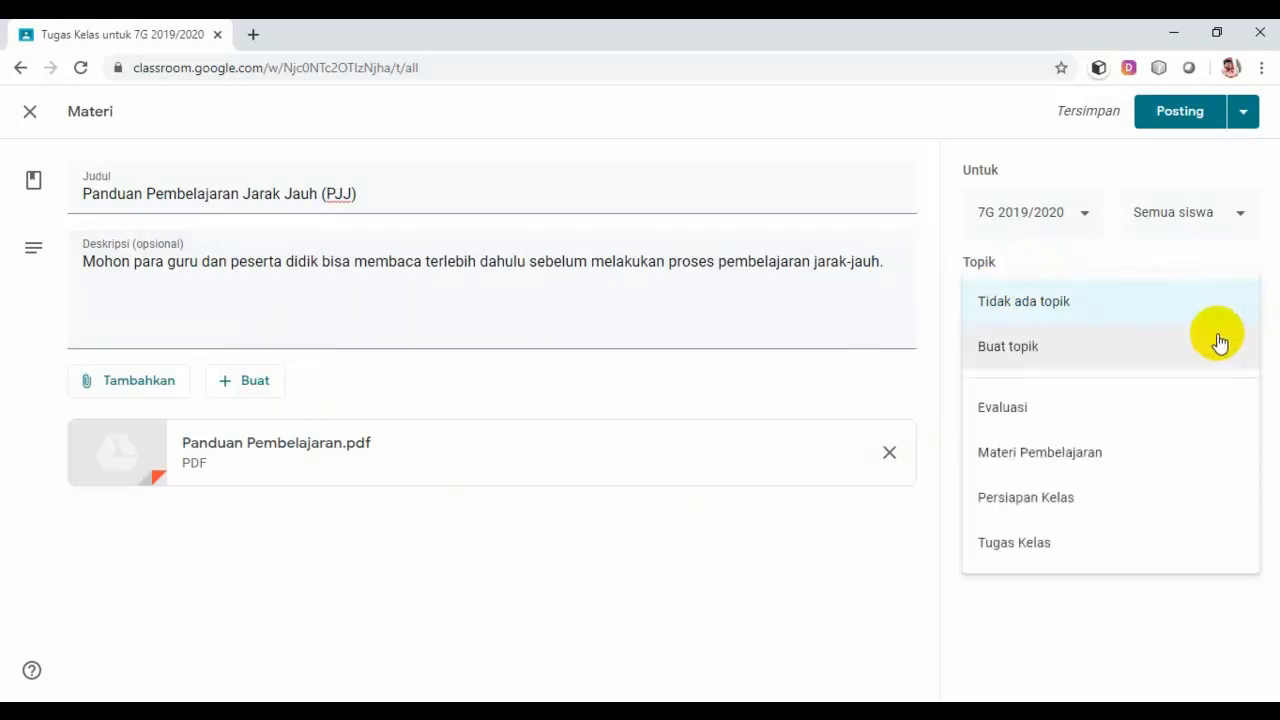
{"action": "left_click", "coordinate": [1076, 499]}
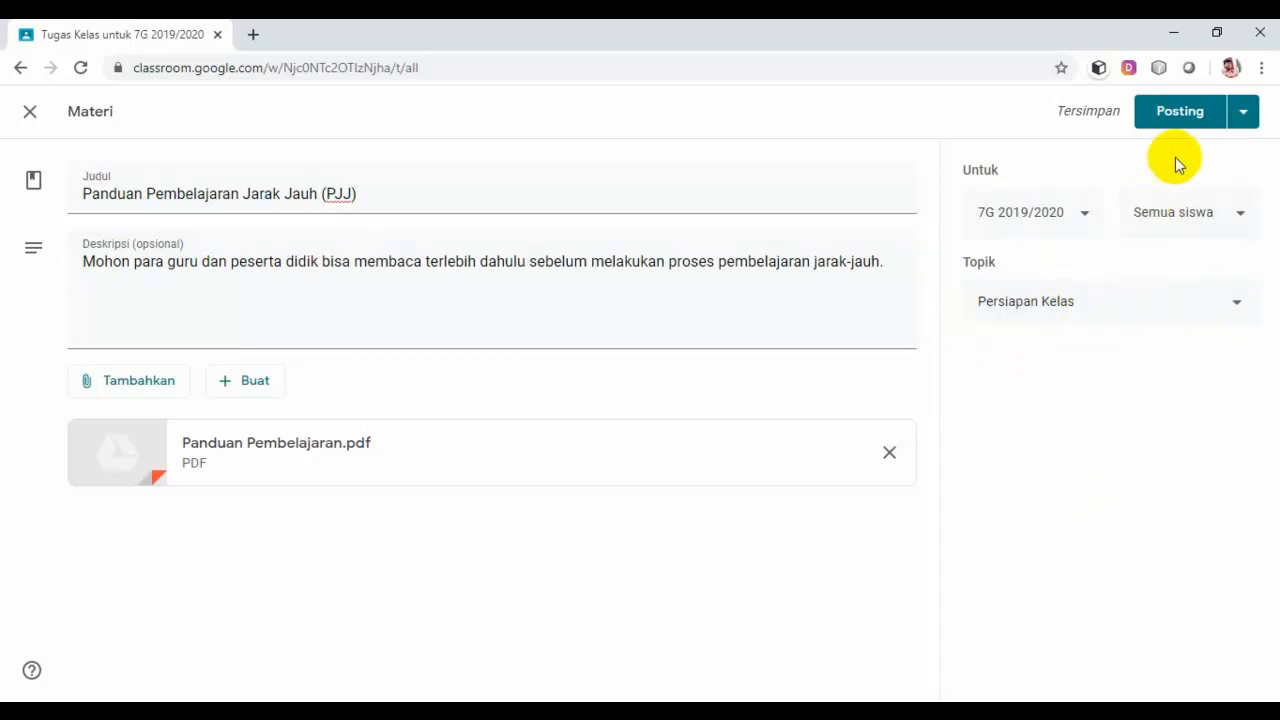
{"action": "left_click", "coordinate": [1184, 115]}
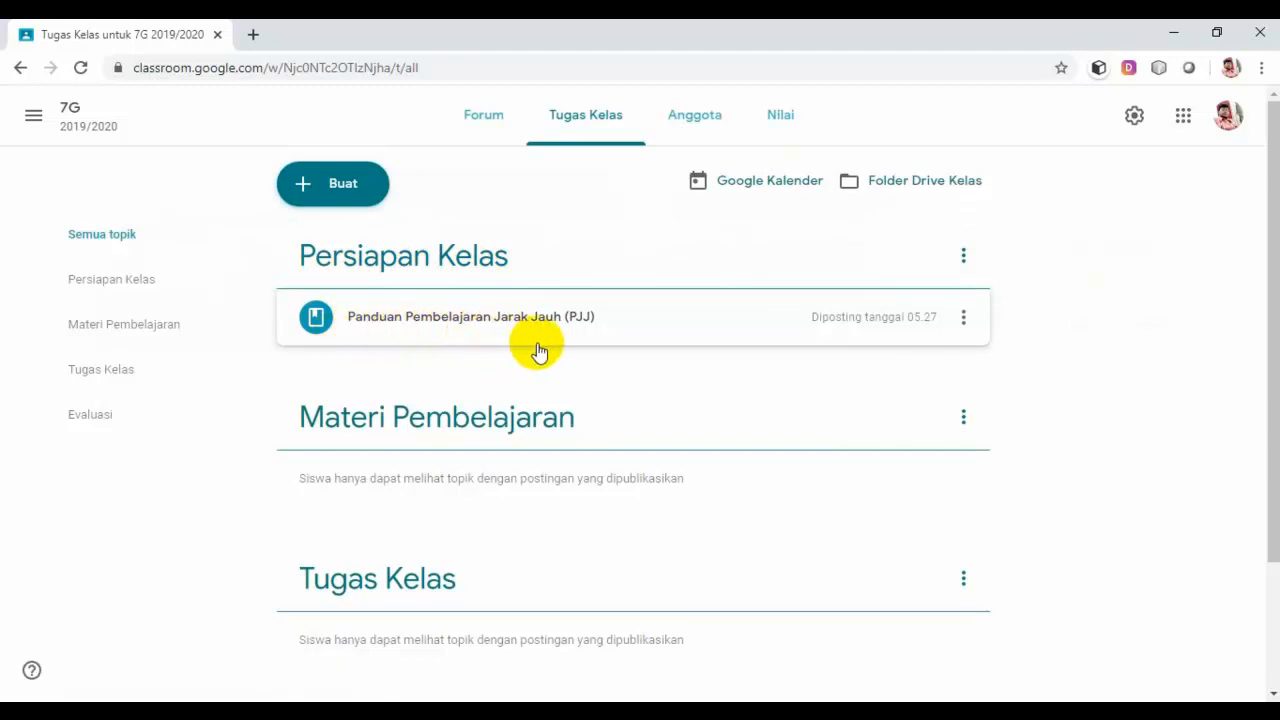
{"action": "scroll", "coordinate": [538, 350], "scroll_direction": "down", "scroll_amount": 1}
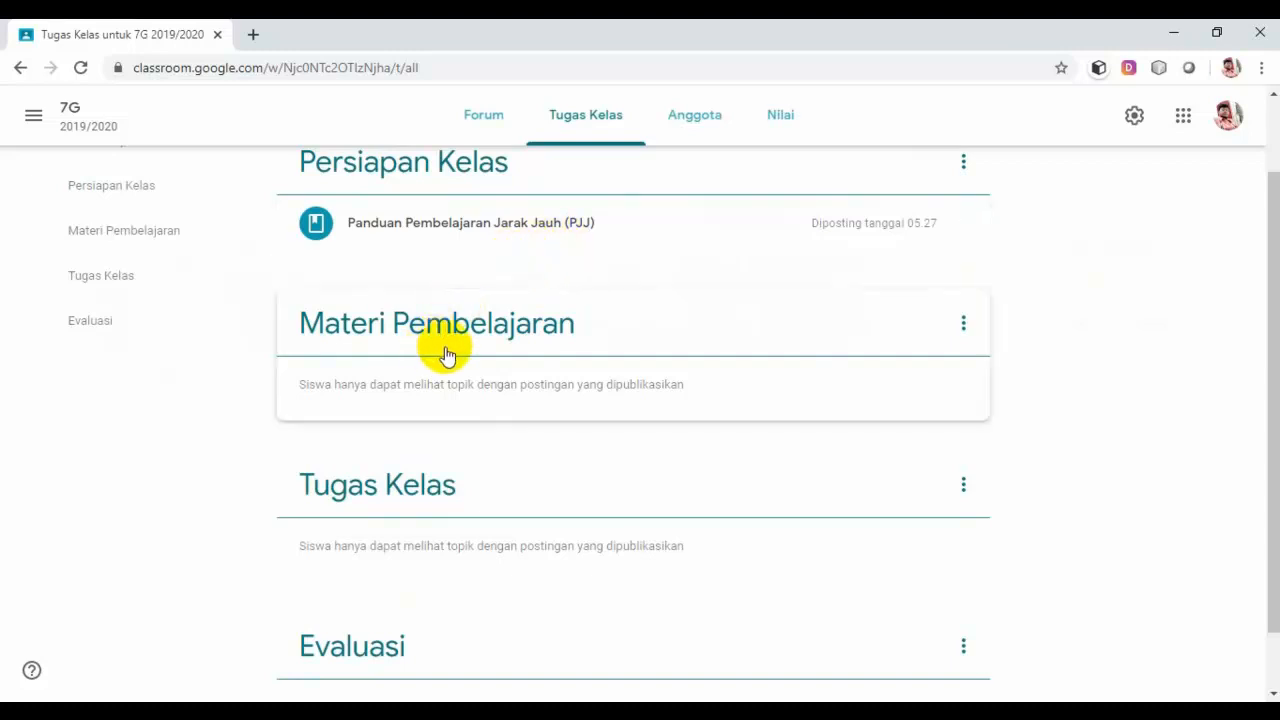
{"action": "scroll", "coordinate": [460, 356], "scroll_direction": "up", "scroll_amount": 1}
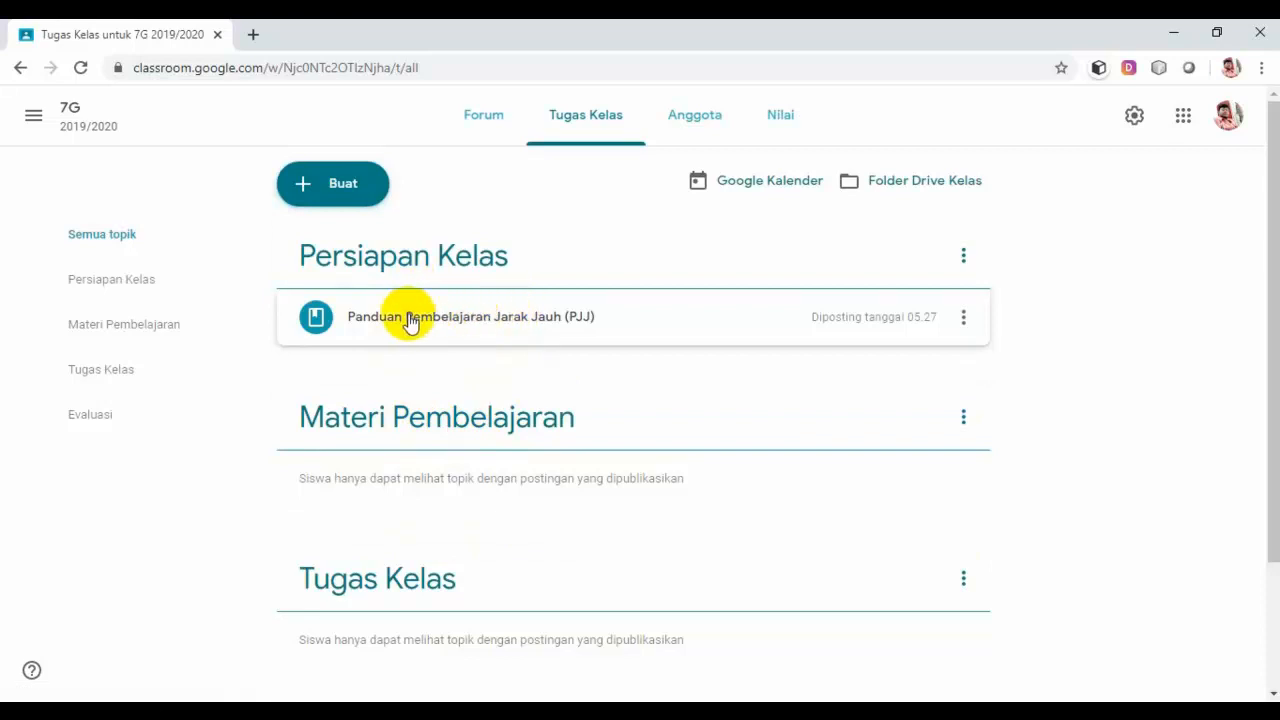
Step: Create a new Materi post titled 'Pembagian Materi Esensial'
{"action": "left_click", "coordinate": [343, 190]}
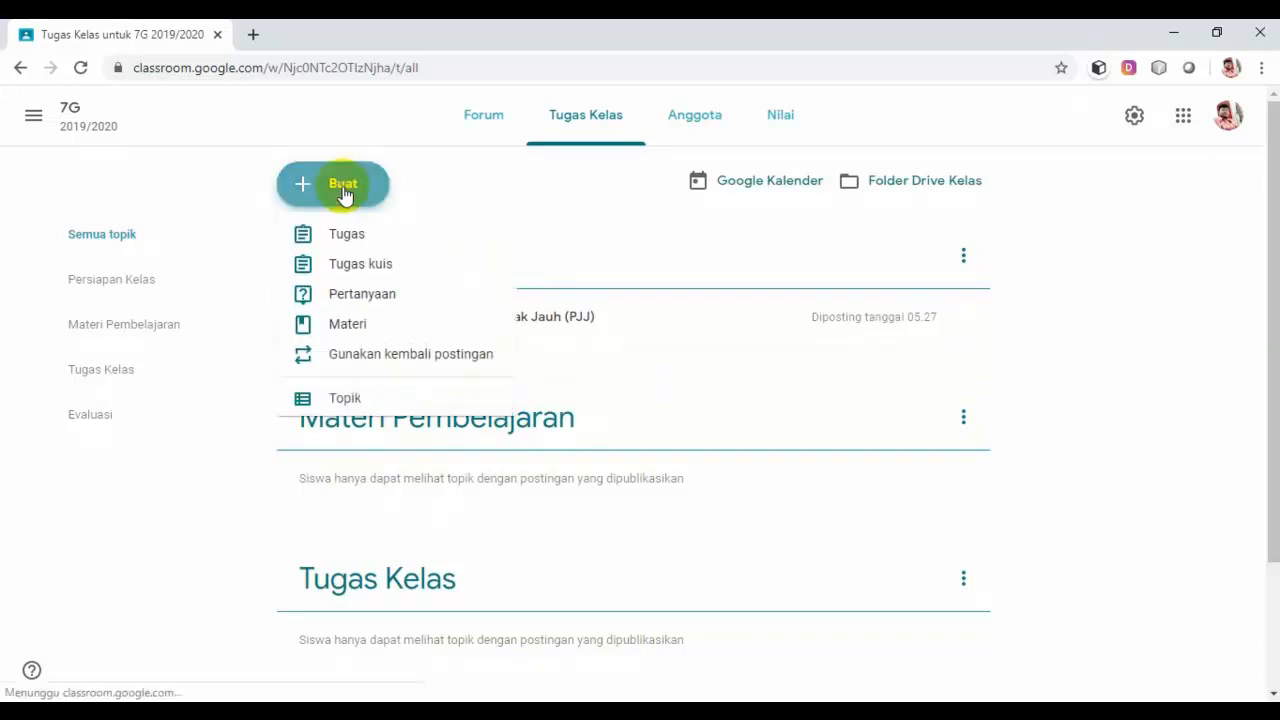
{"action": "left_click", "coordinate": [352, 328]}
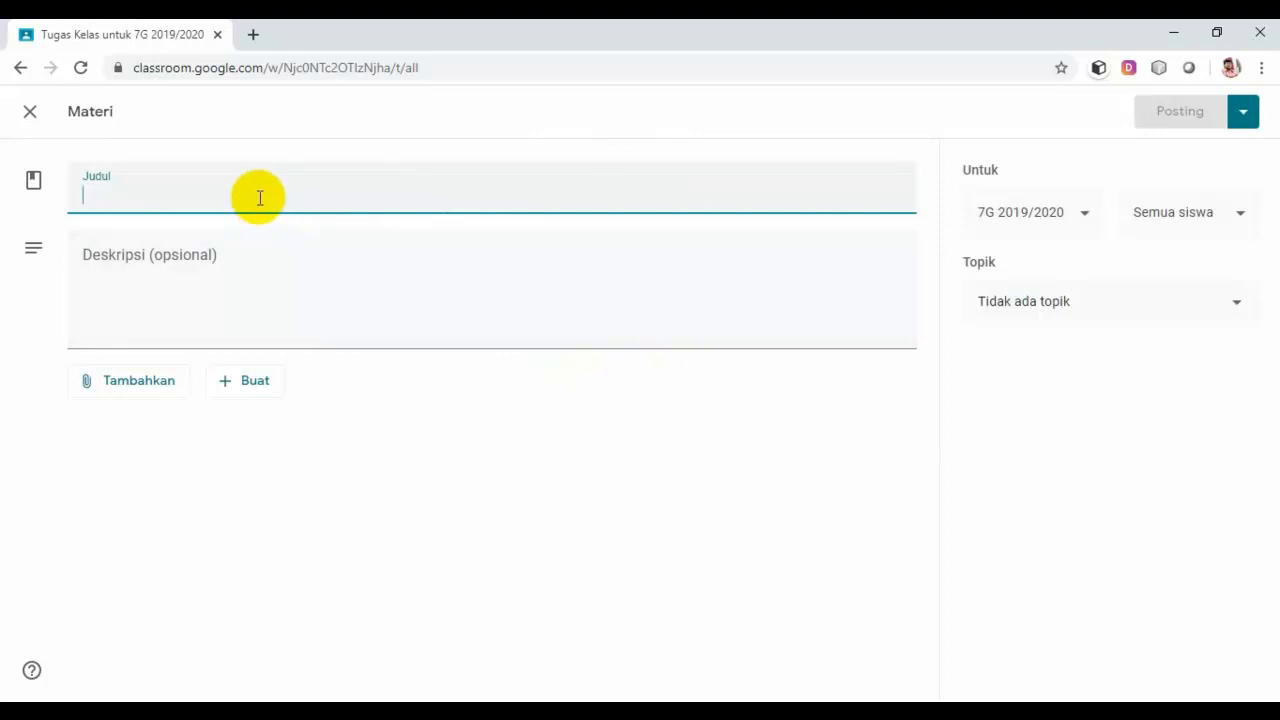
{"action": "type", "text": "Pembagian"}
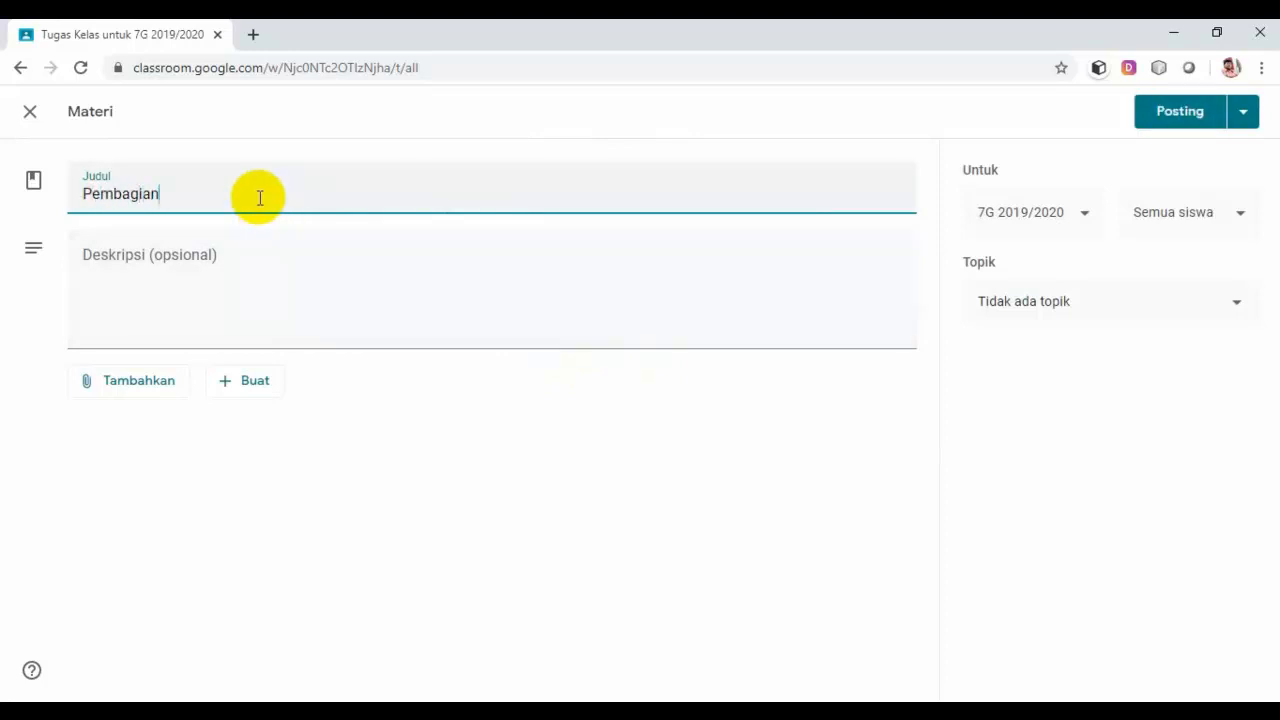
{"action": "type", "text": " Materi Esensial"}
Step: Add a description asking students to first understand the materials and supporting data used for learning
{"action": "left_click", "coordinate": [252, 268]}
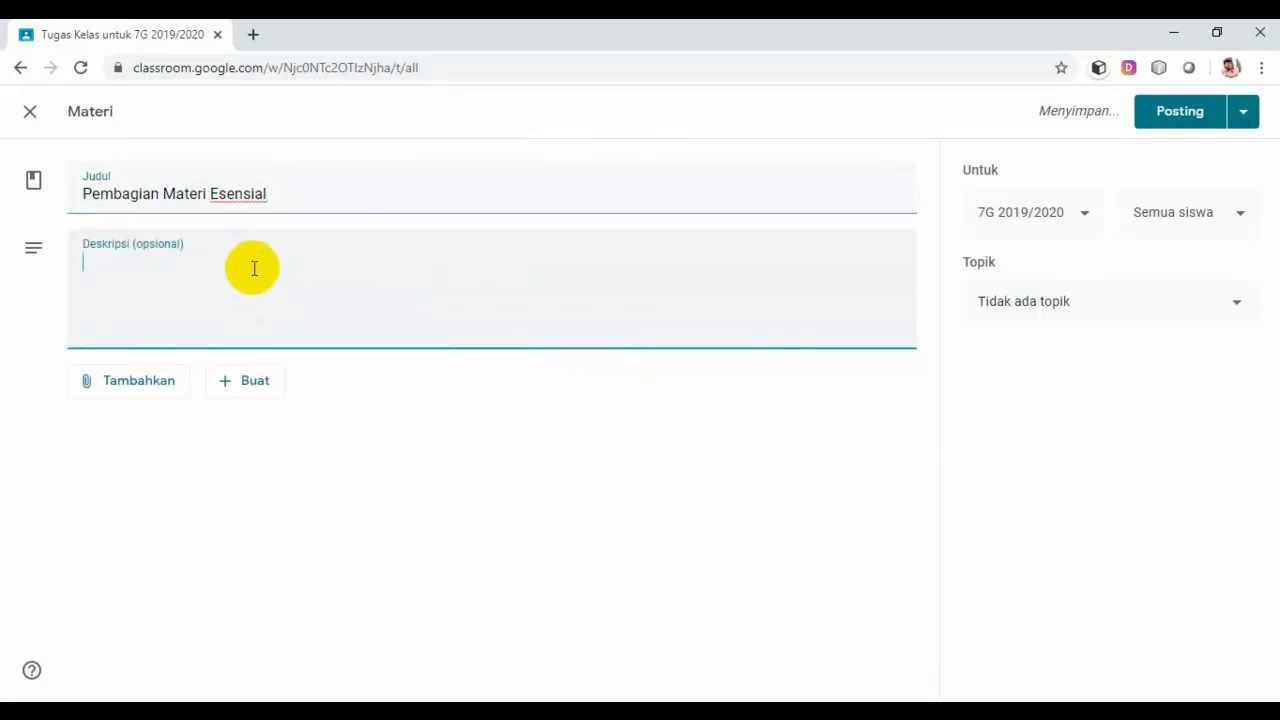
{"action": "type", "text": "Moh"}
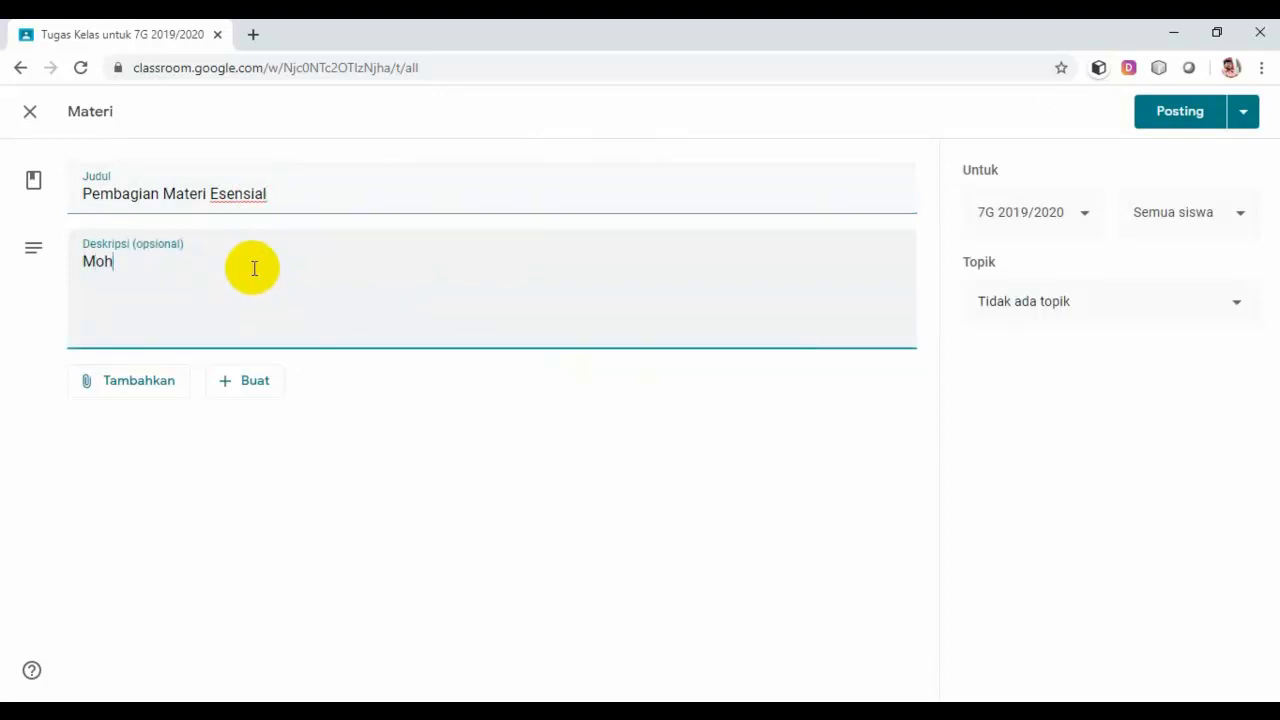
{"action": "type", "text": "on peserta didik "}
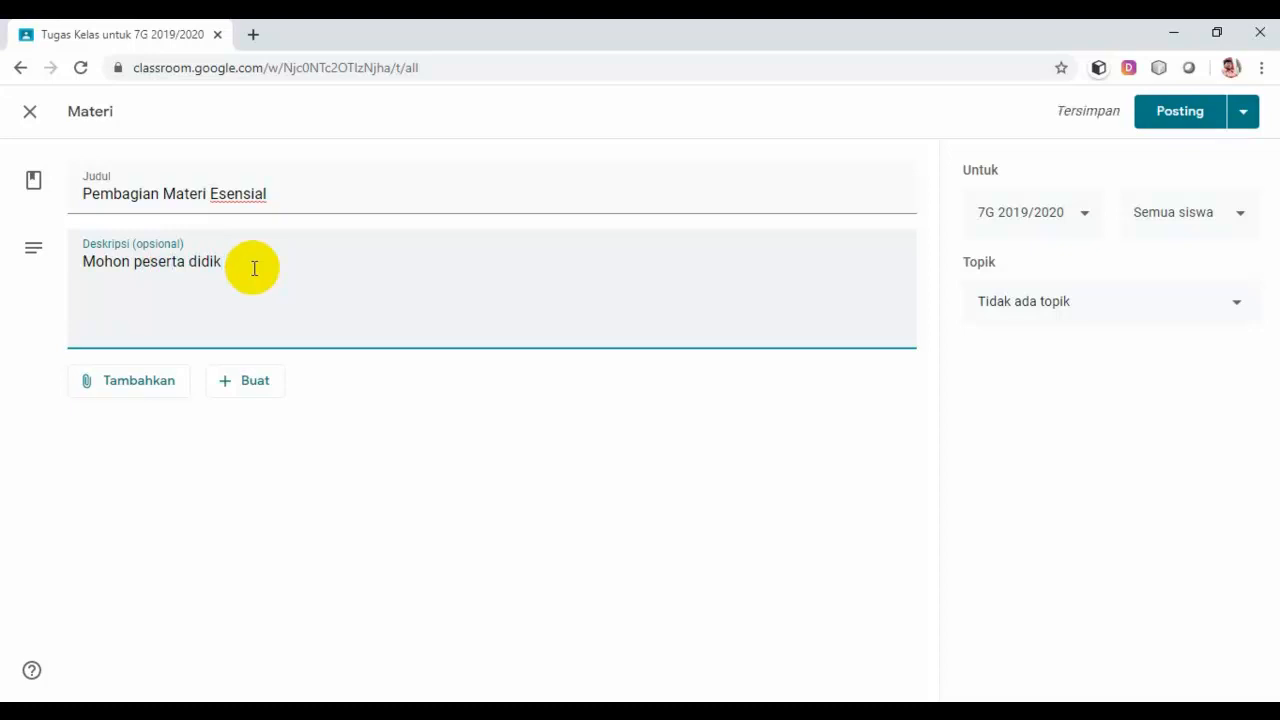
{"action": "type", "text": "memahami terlebih "}
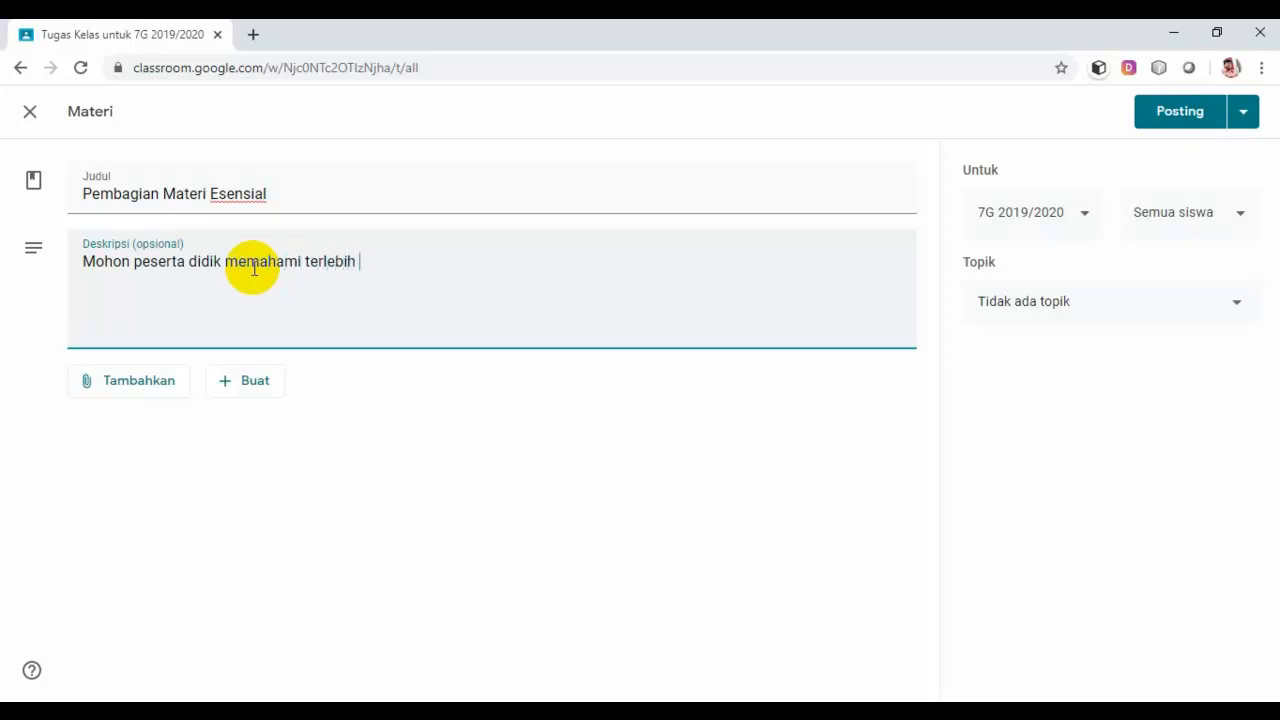
{"action": "type", "text": "dahulu mataer"}
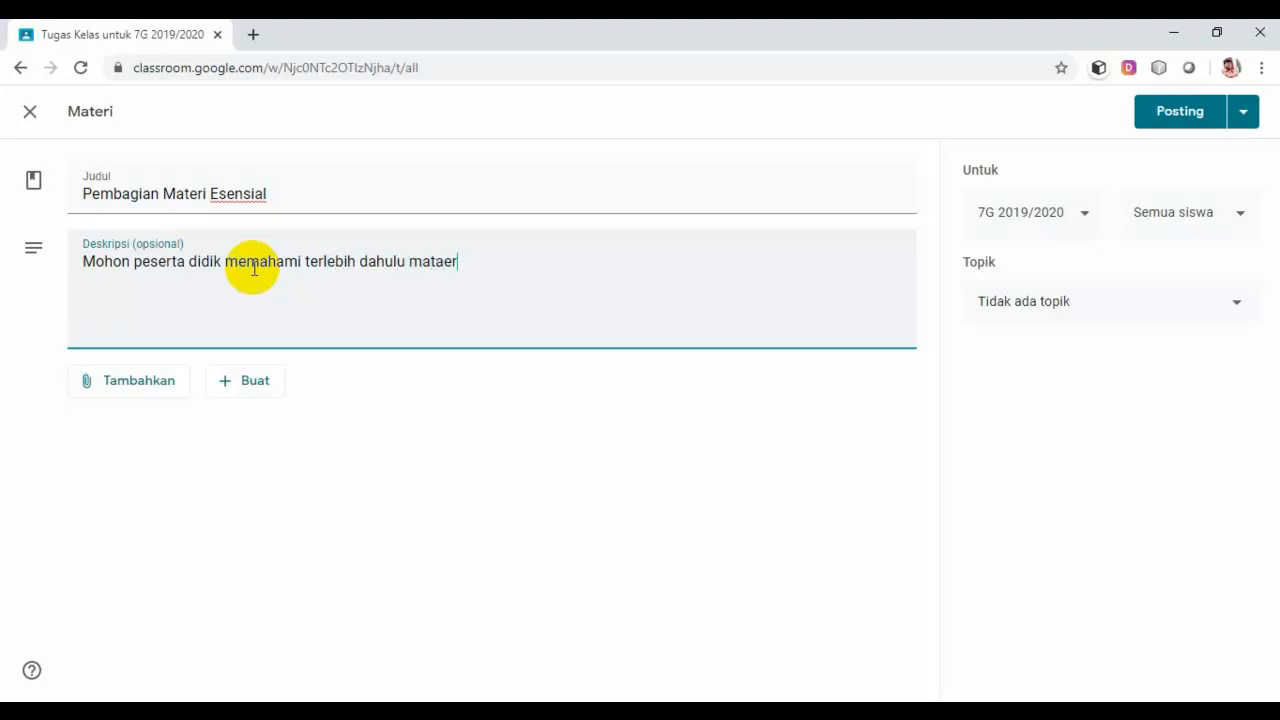
{"action": "type", "text": "i-materi yan"}
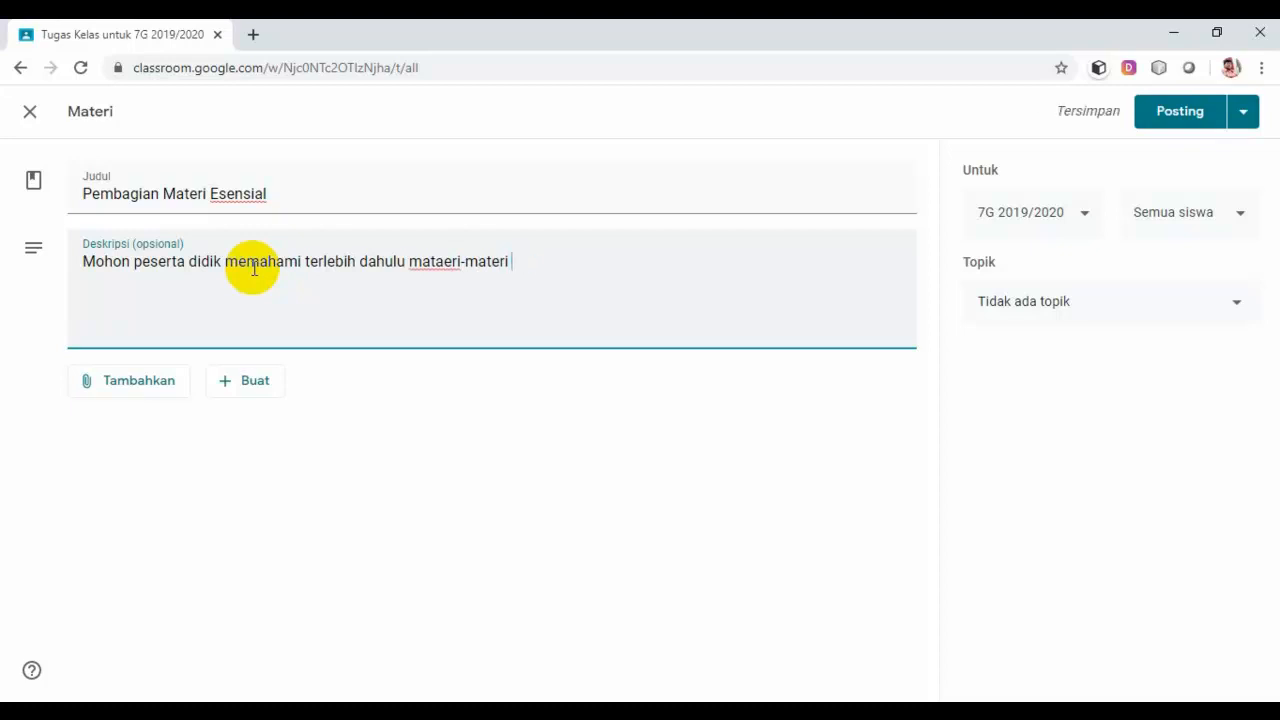
{"action": "type", "text": "ber"}
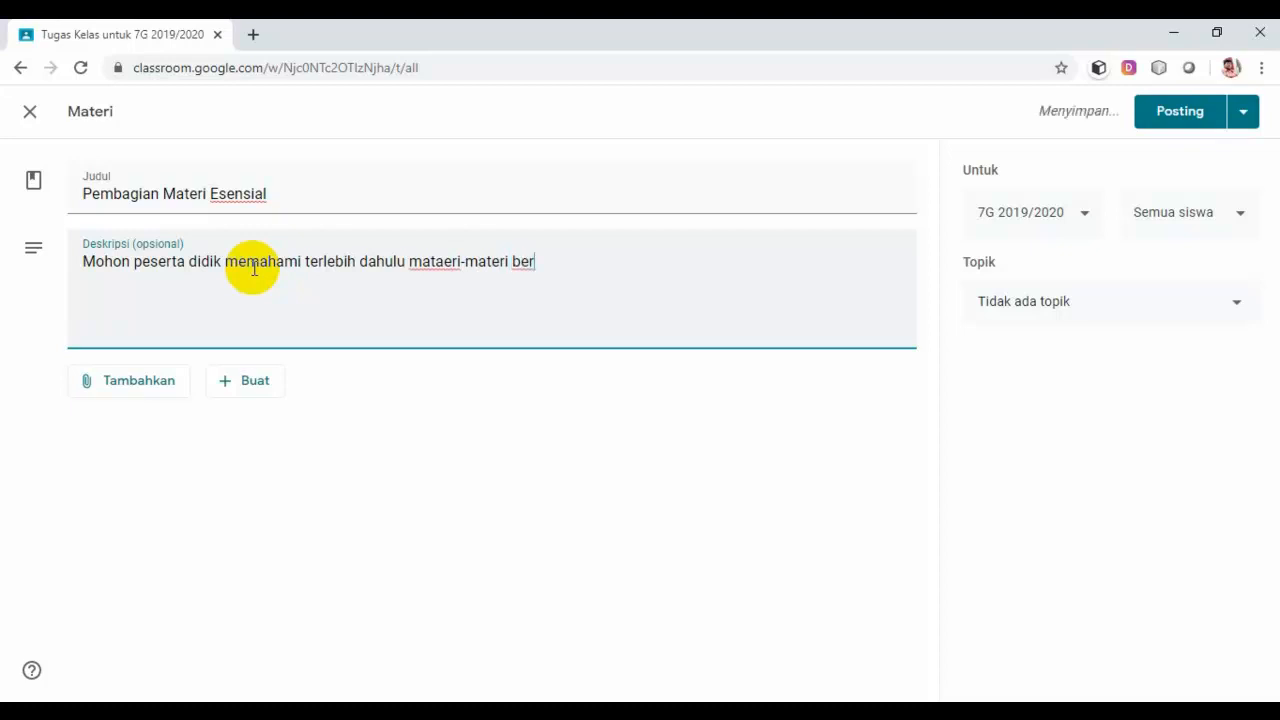
{"action": "key", "text": "BackSpace"}
{"action": "type", "text": "serta da"}
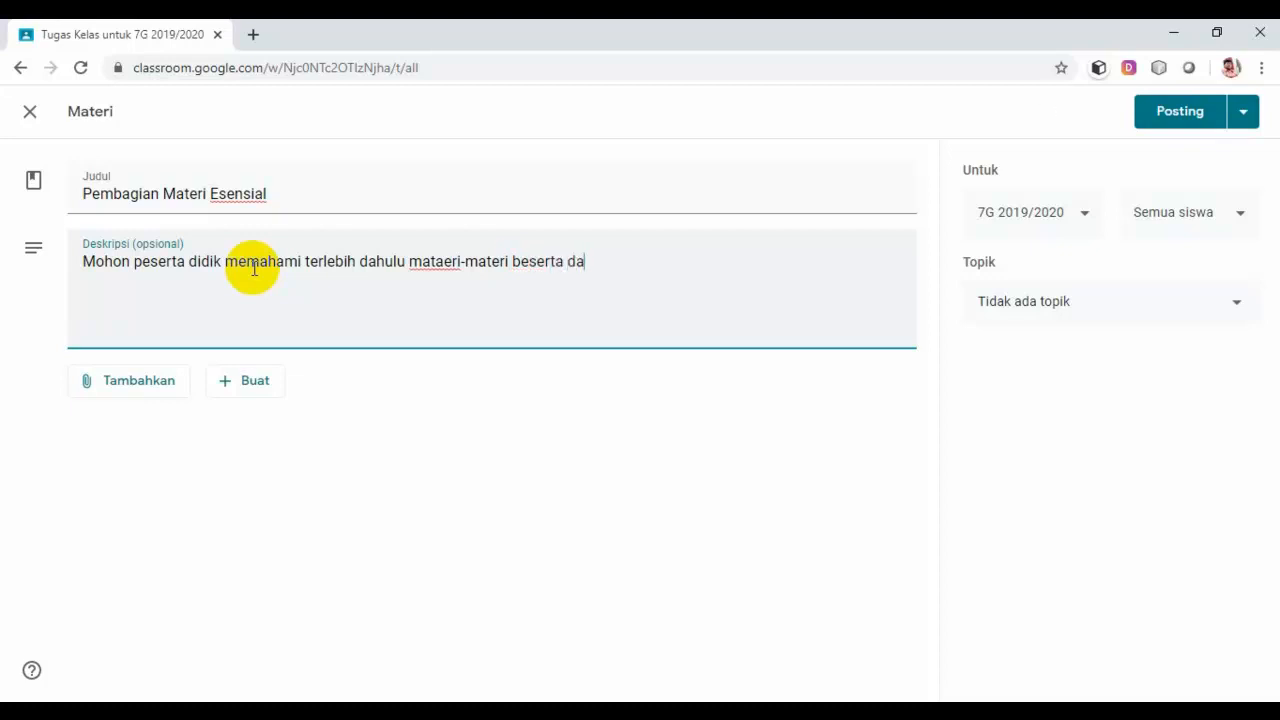
{"action": "type", "text": "ta pendukungny"}
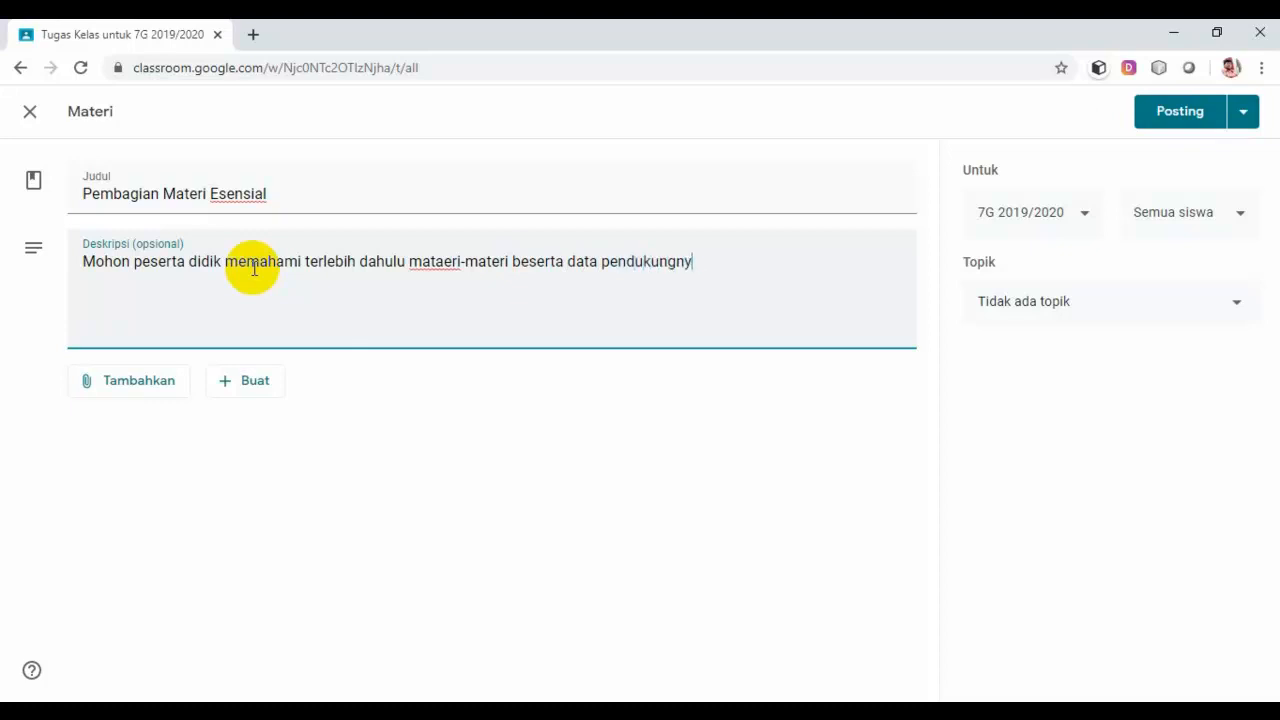
{"action": "type", "text": "a akan dijadi"}
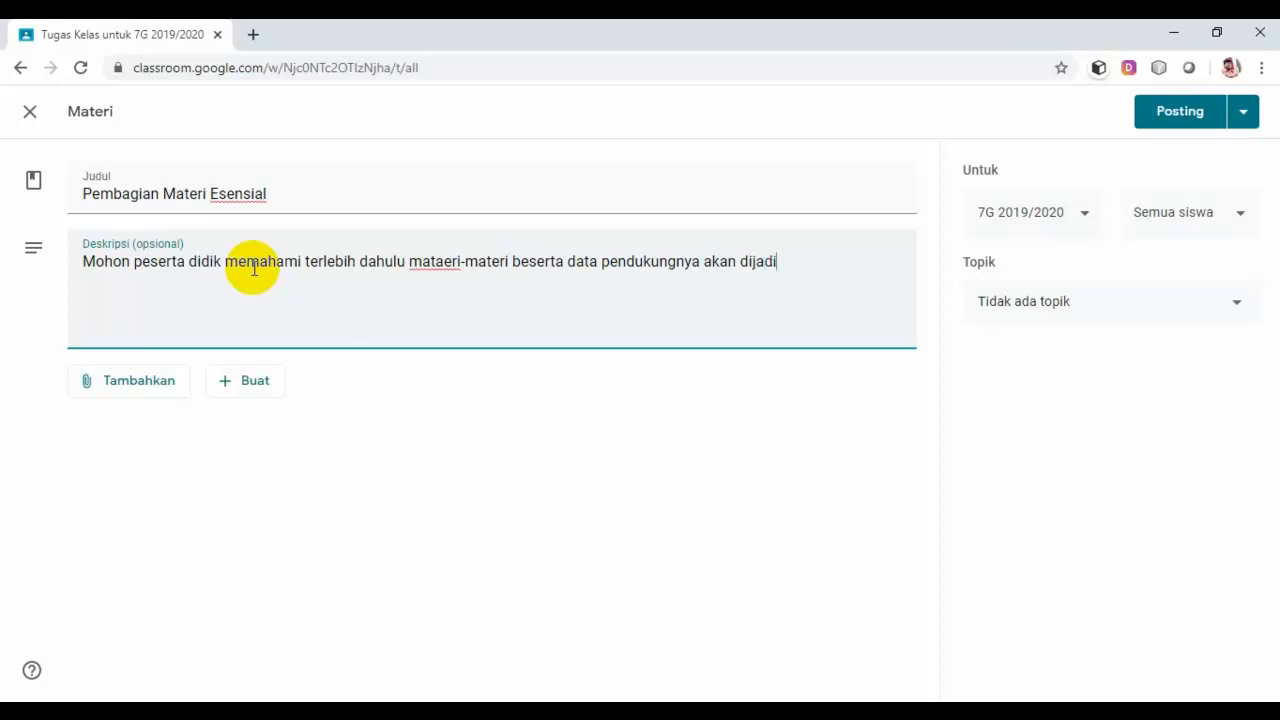
{"action": "type", "text": "kan sebagai bahan"}
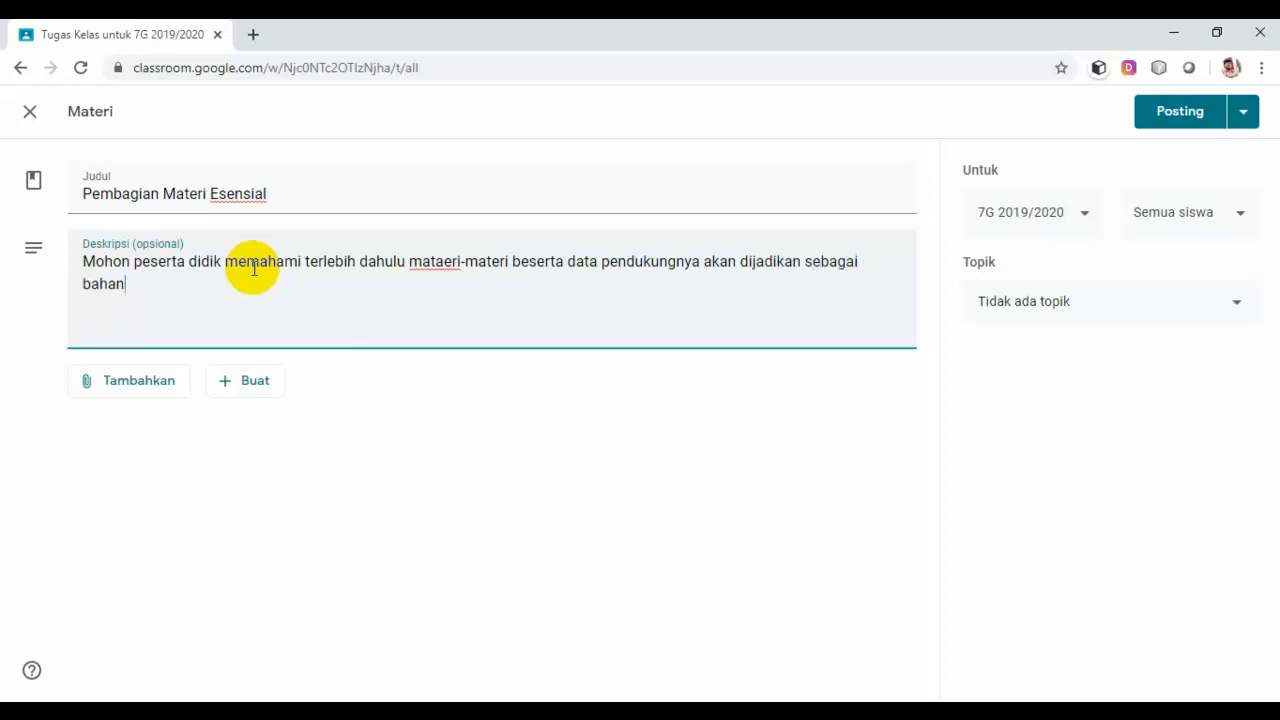
{"action": "type", "text": " pembelajaran"}
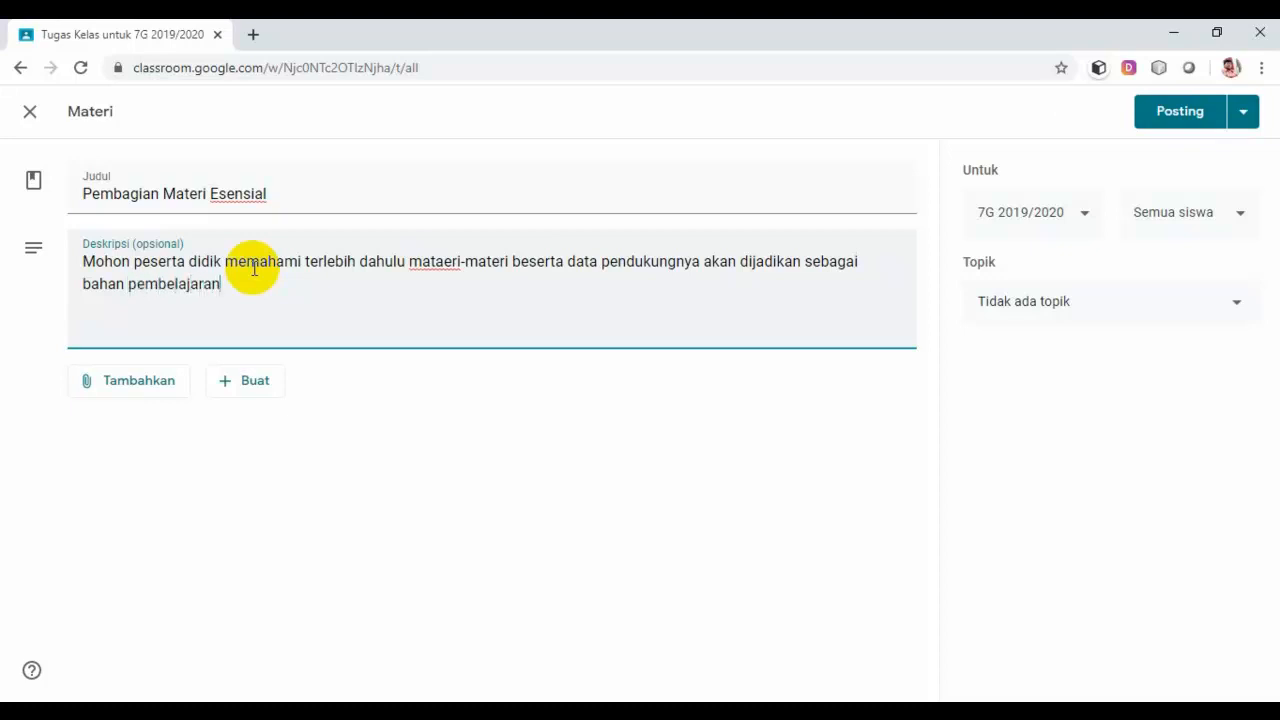
{"action": "type", "text": "."}
Step: Upload PEMBAGIAN MATERI ESENSIAL.pdf from the computer as the post's attachment
{"action": "left_click", "coordinate": [133, 395]}
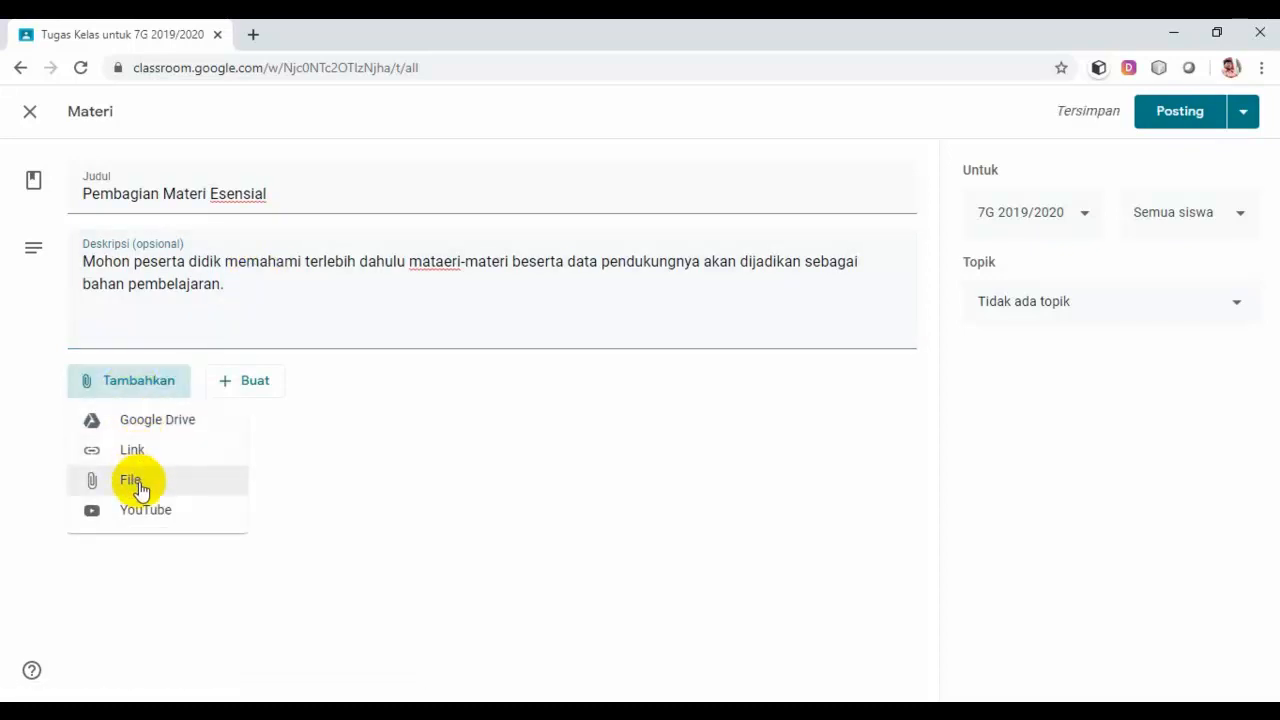
{"action": "left_click", "coordinate": [139, 484]}
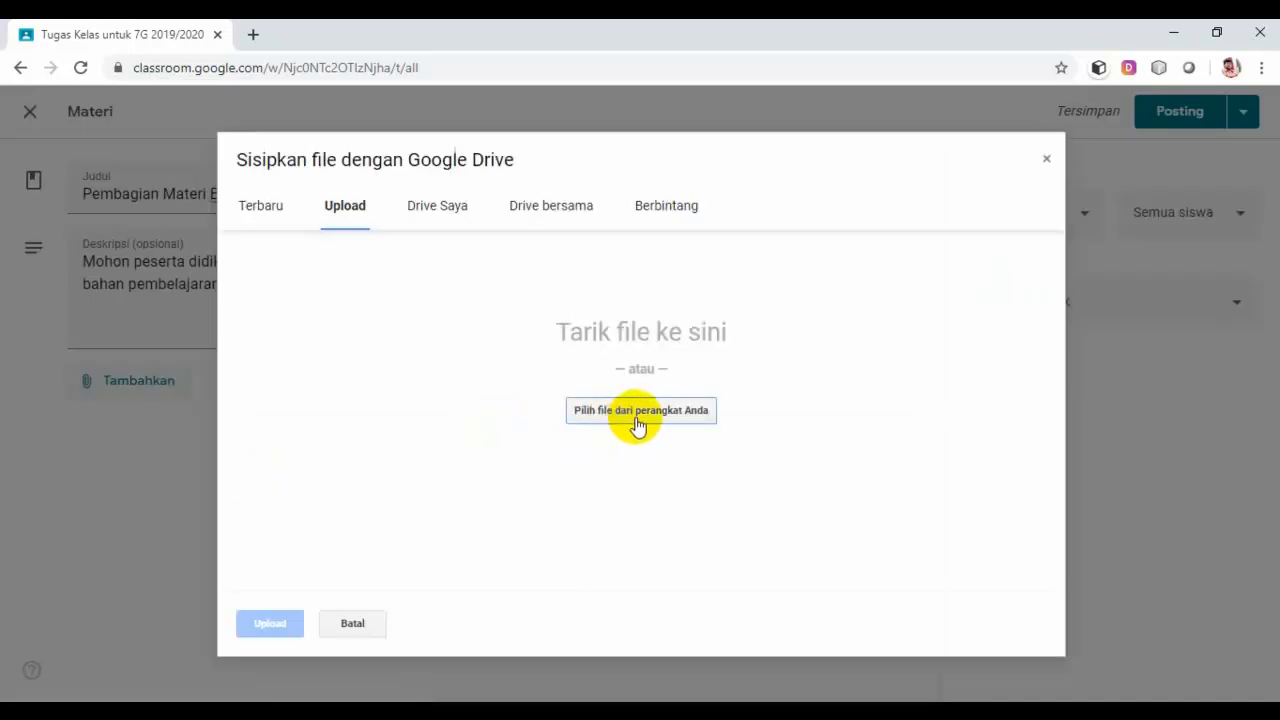
{"action": "left_click", "coordinate": [637, 420]}
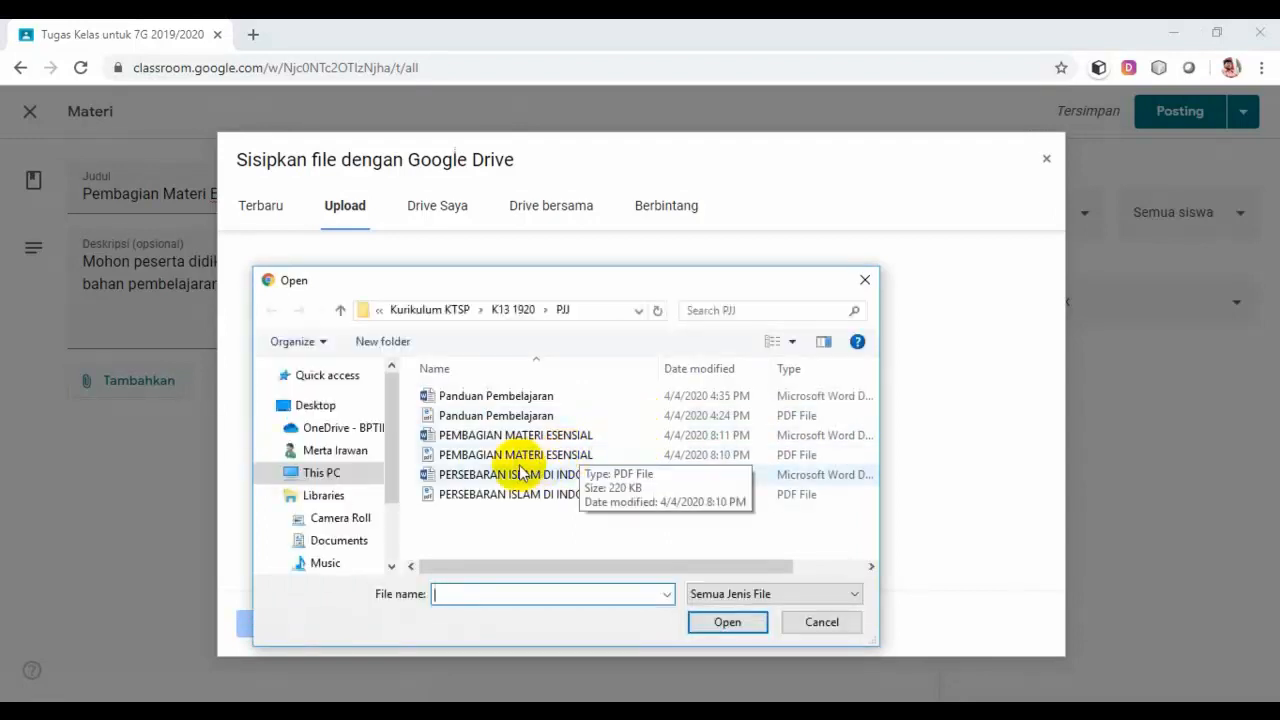
{"action": "left_click", "coordinate": [510, 456]}
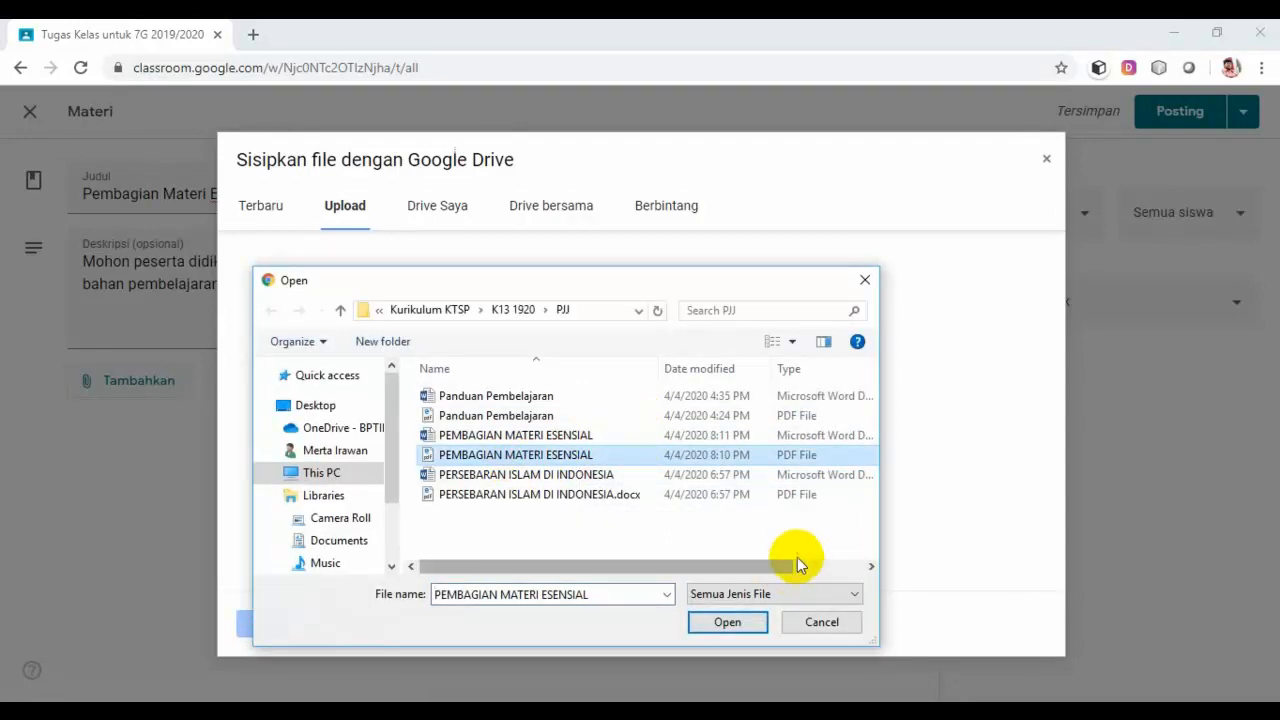
{"action": "left_click", "coordinate": [731, 622]}
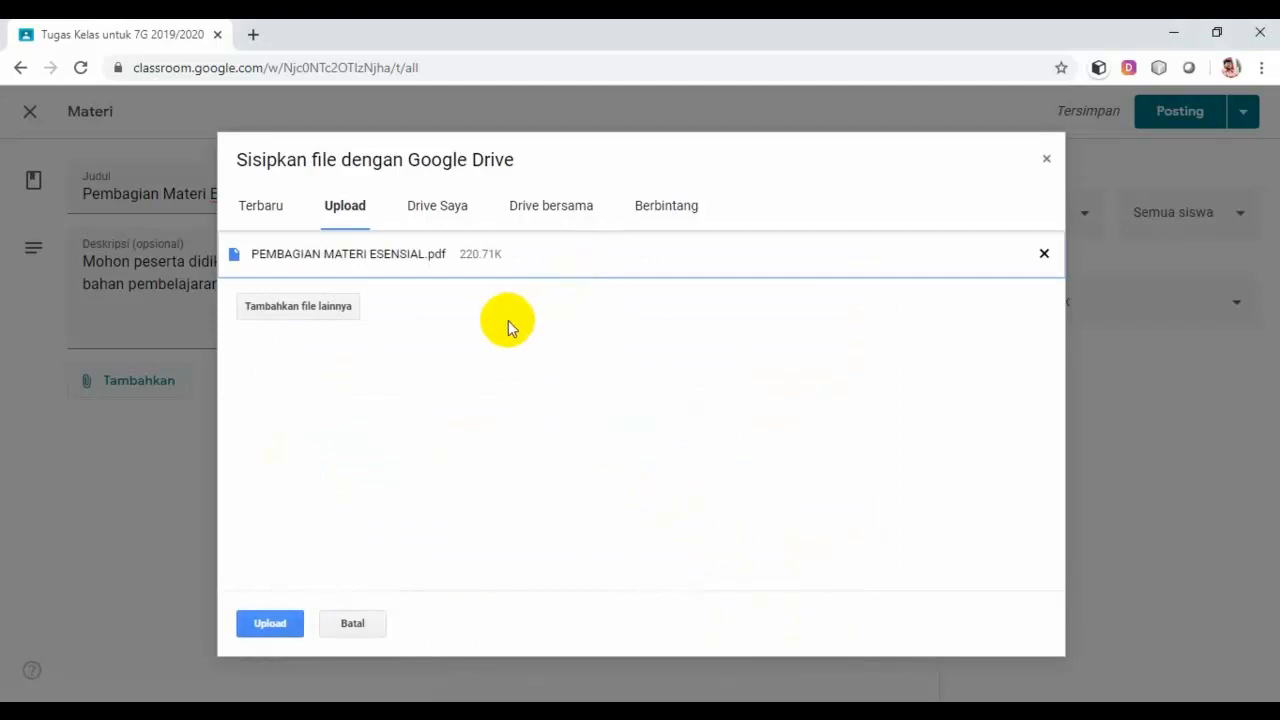
{"action": "left_click", "coordinate": [270, 624]}
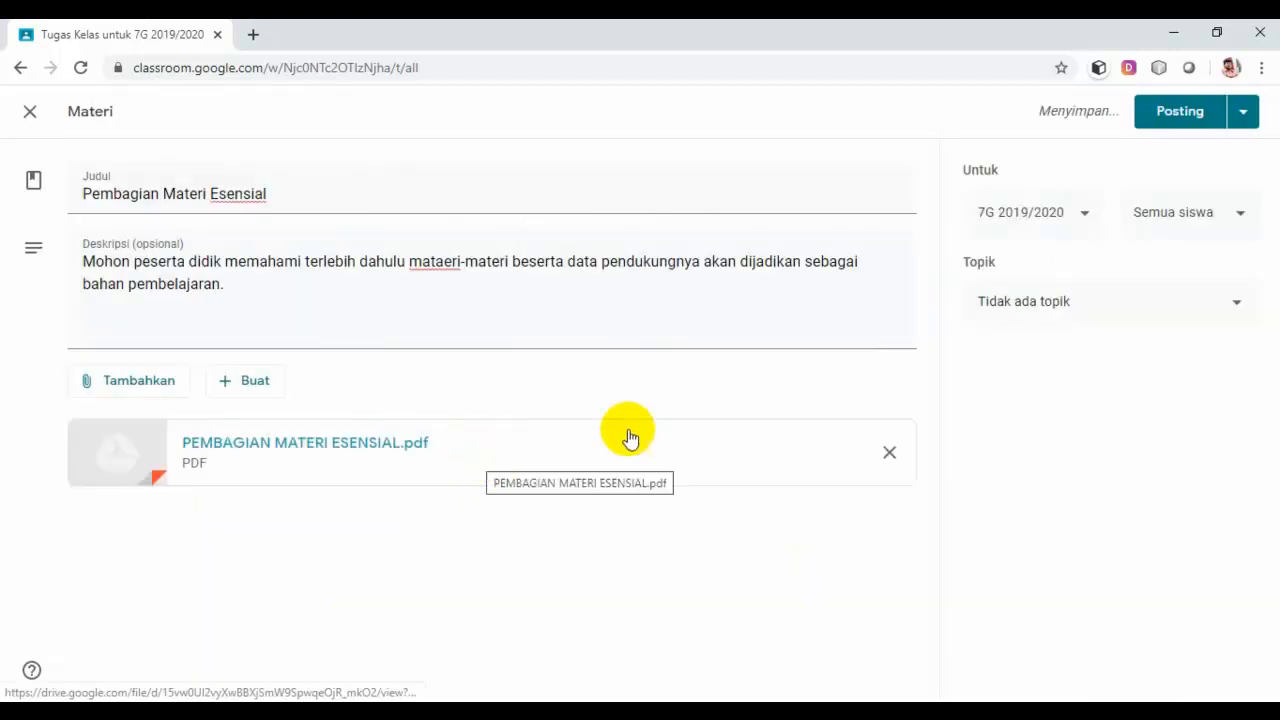
Step: Assign the post to the Persiapan Kelas topic and publish it
{"action": "left_click", "coordinate": [1238, 308]}
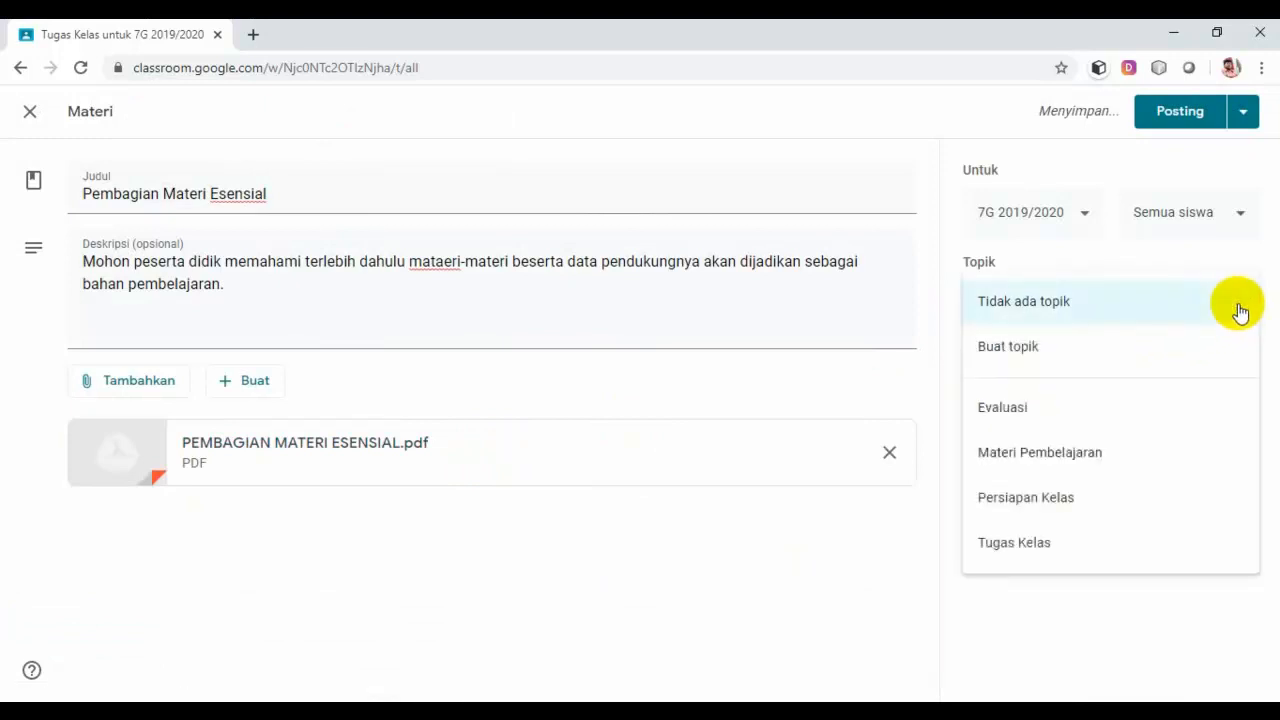
{"action": "left_click", "coordinate": [1025, 495]}
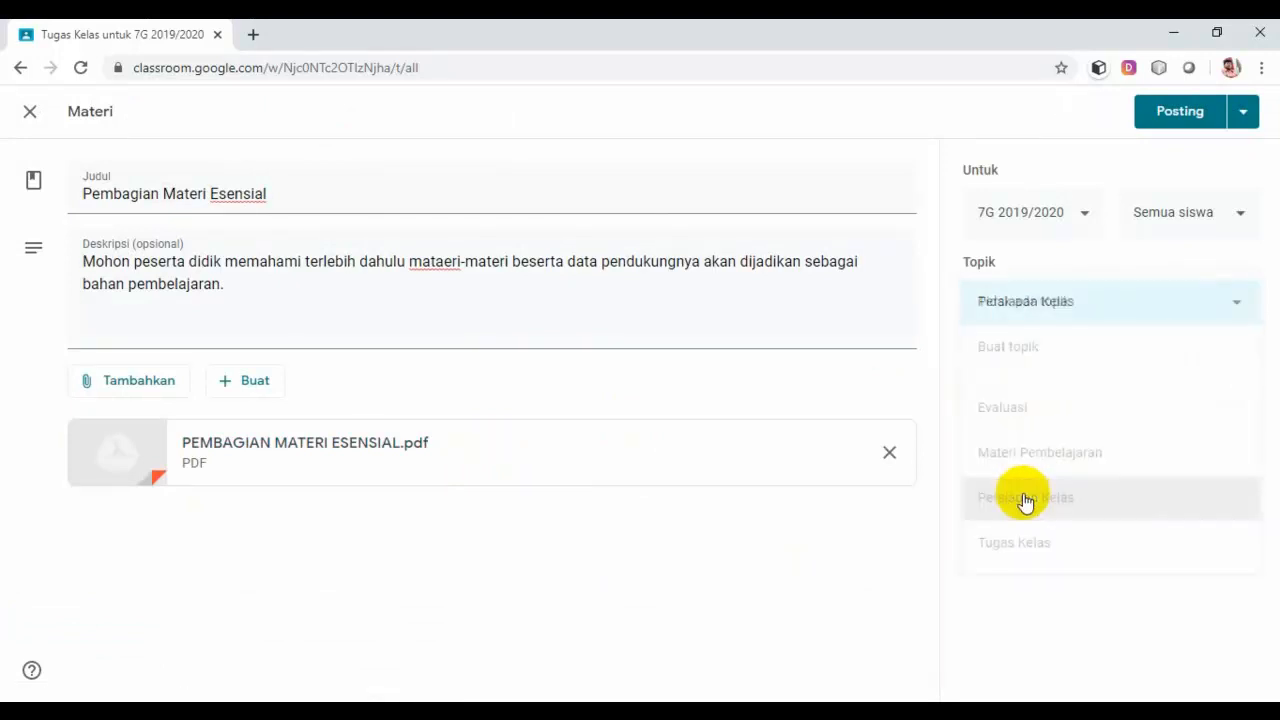
{"action": "left_click", "coordinate": [1177, 110]}
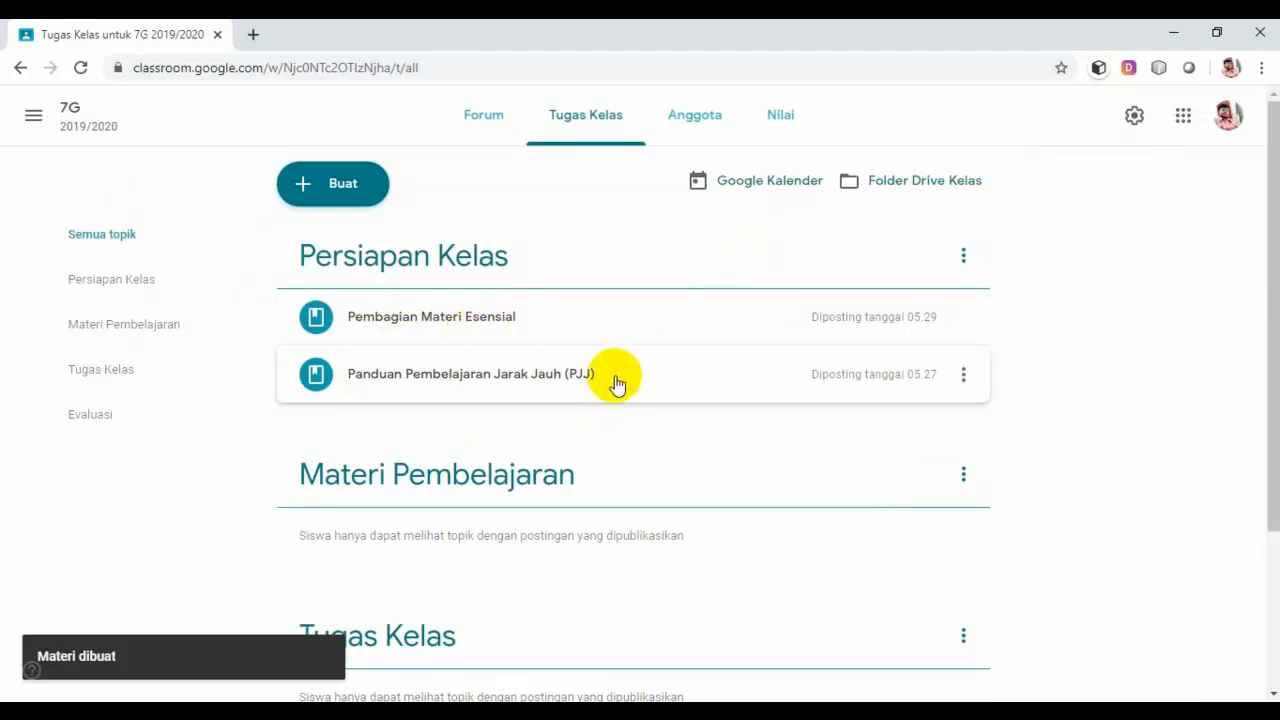
{"action": "left_click_drag", "start_coordinate": [612, 386], "coordinate": [610, 318]}
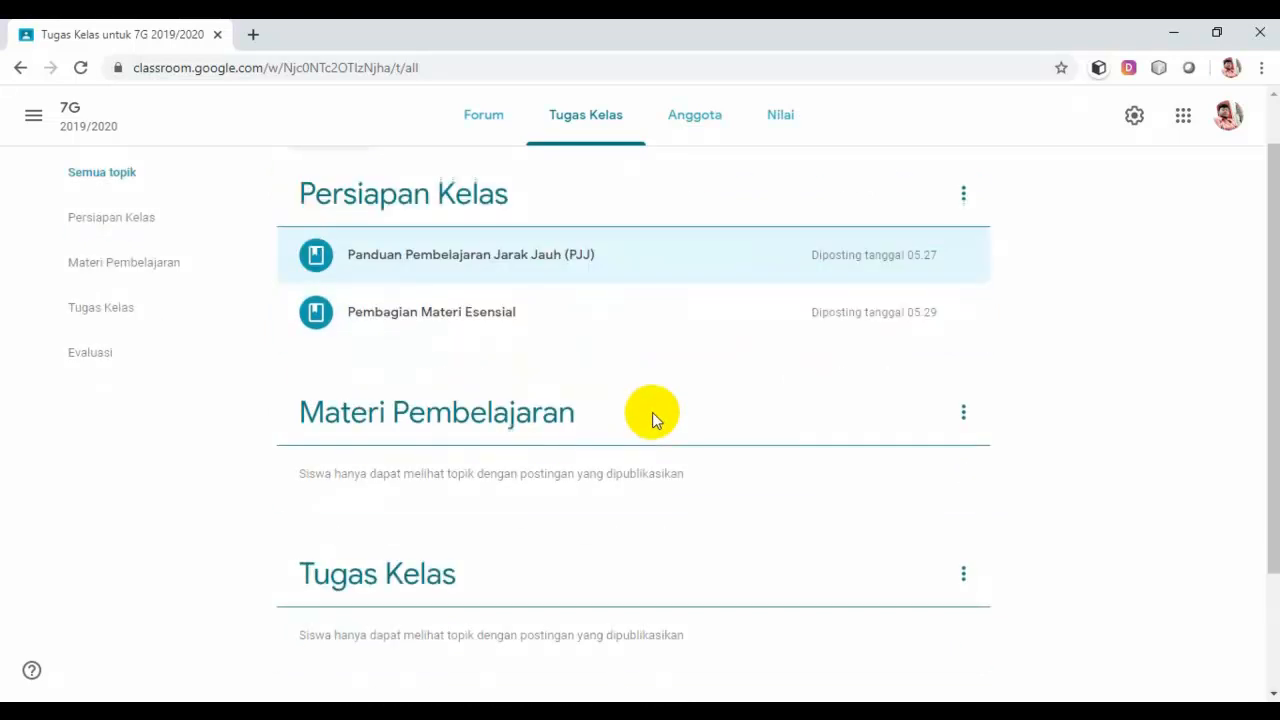
{"action": "scroll", "coordinate": [652, 412], "scroll_direction": "down", "scroll_amount": 1}
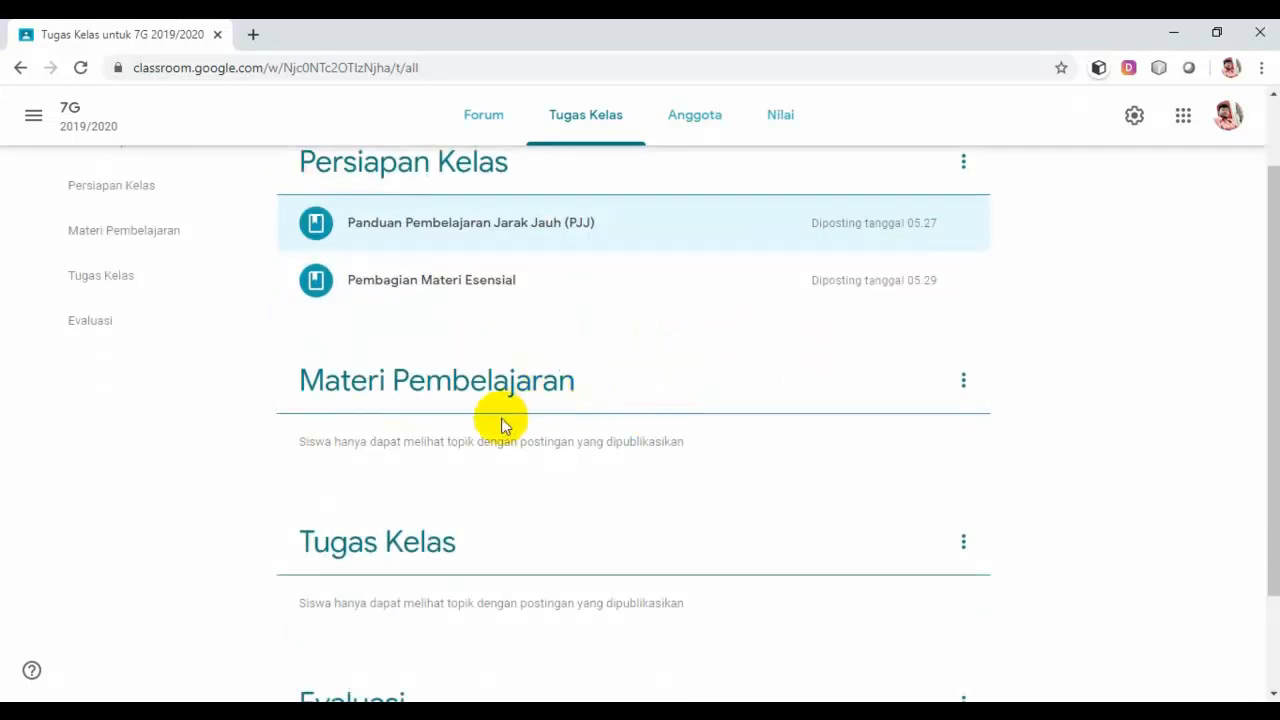
{"action": "scroll", "coordinate": [525, 420], "scroll_direction": "up", "scroll_amount": 1}
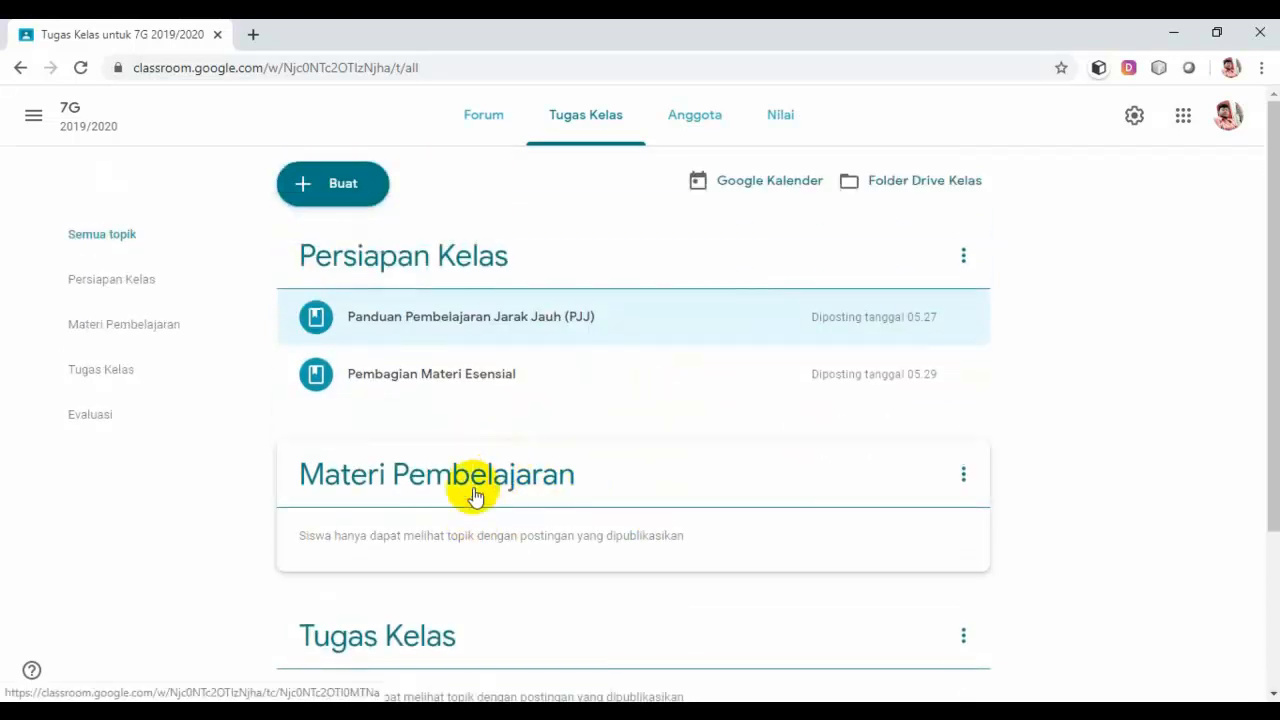
{"action": "scroll", "coordinate": [460, 500], "scroll_direction": "down", "scroll_amount": 1}
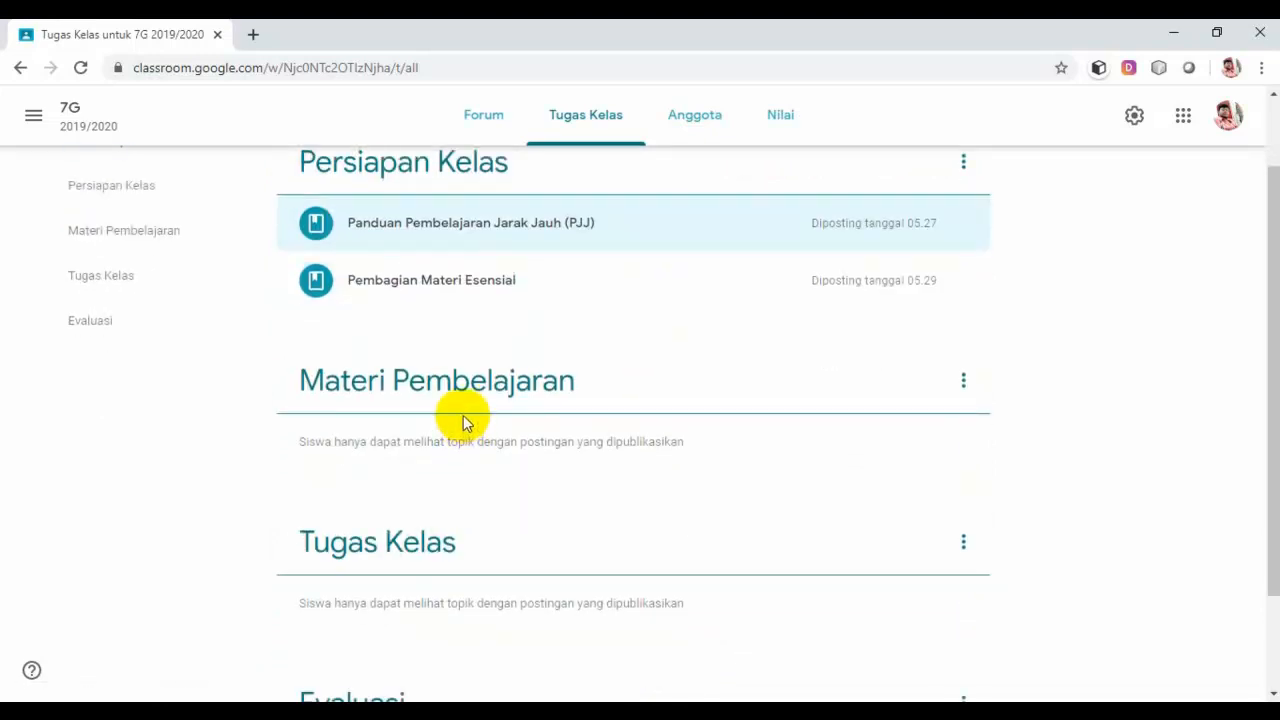
{"action": "scroll", "coordinate": [463, 415], "scroll_direction": "up", "scroll_amount": 1}
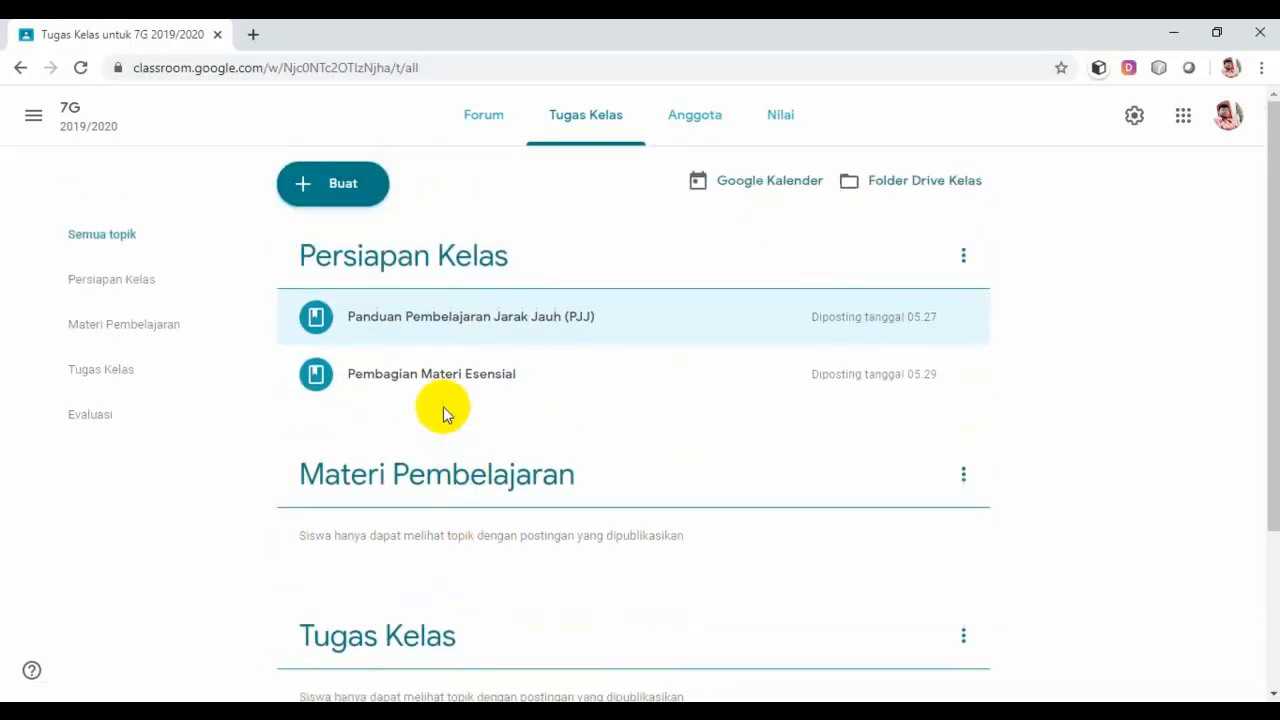
Step: Create a new Materi post titled 'Persebaran Islam di Indonesia'
{"action": "left_click", "coordinate": [343, 190]}
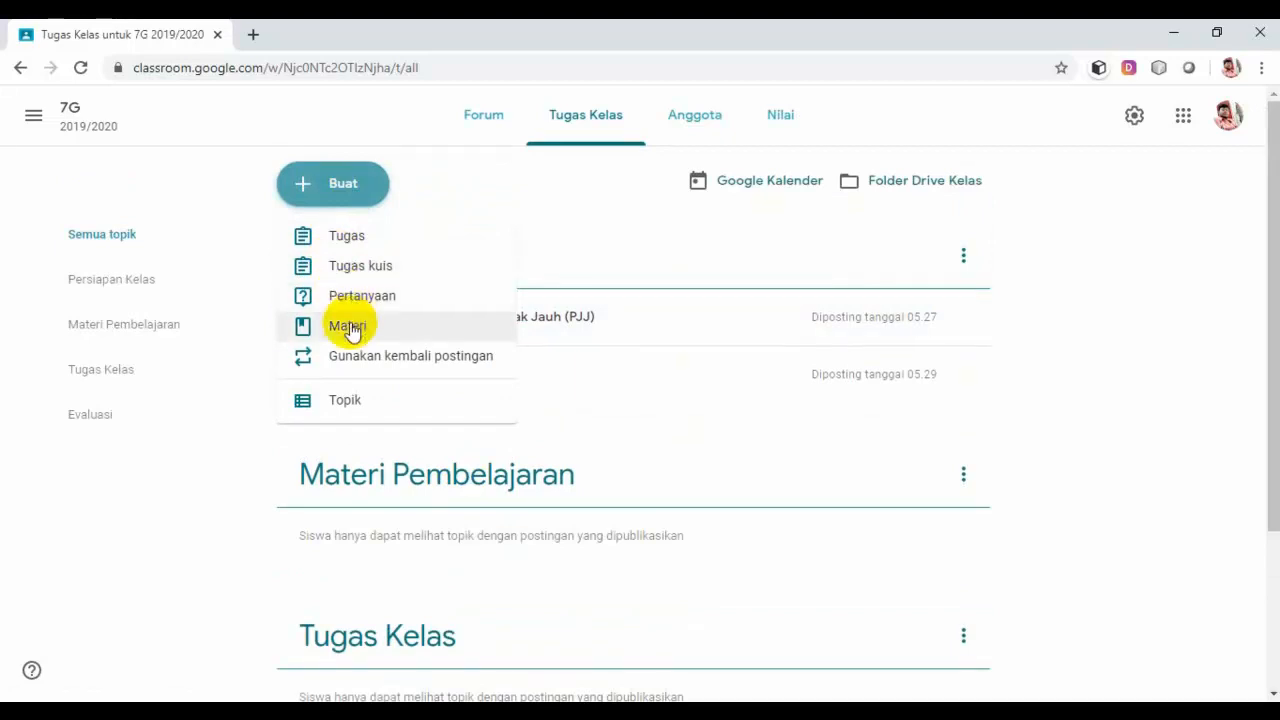
{"action": "left_click", "coordinate": [350, 330]}
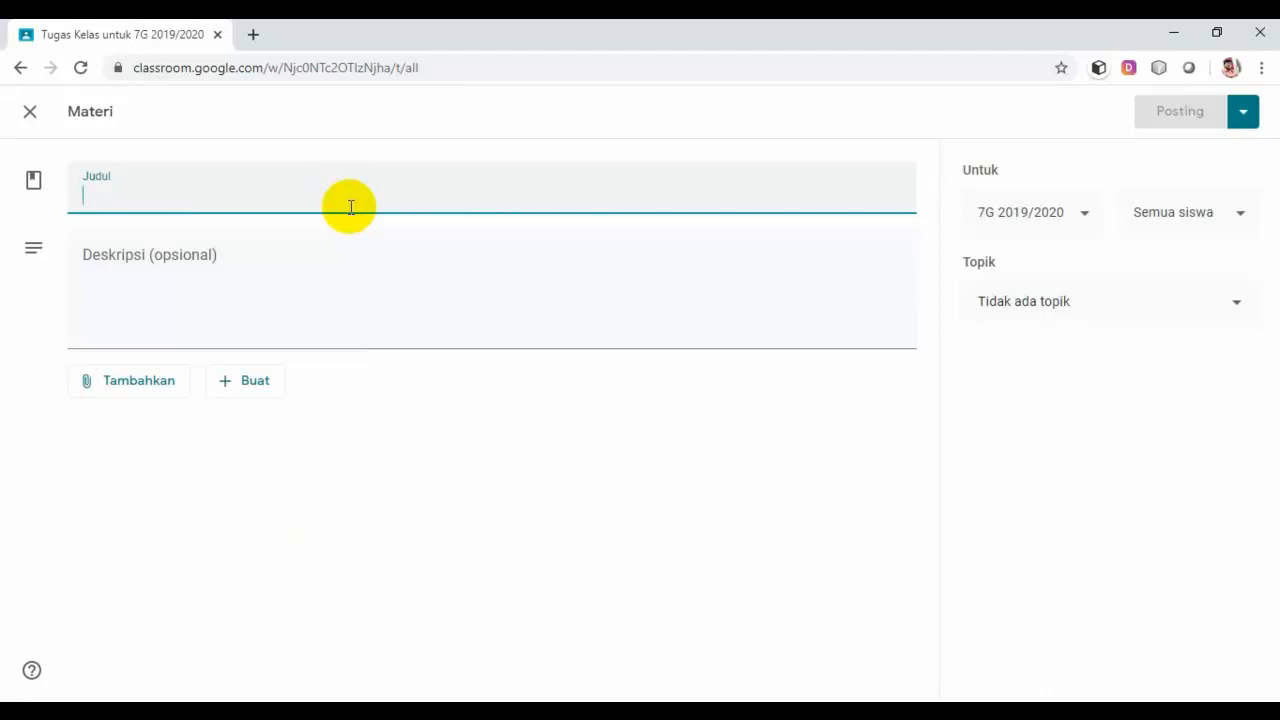
{"action": "type", "text": "P"}
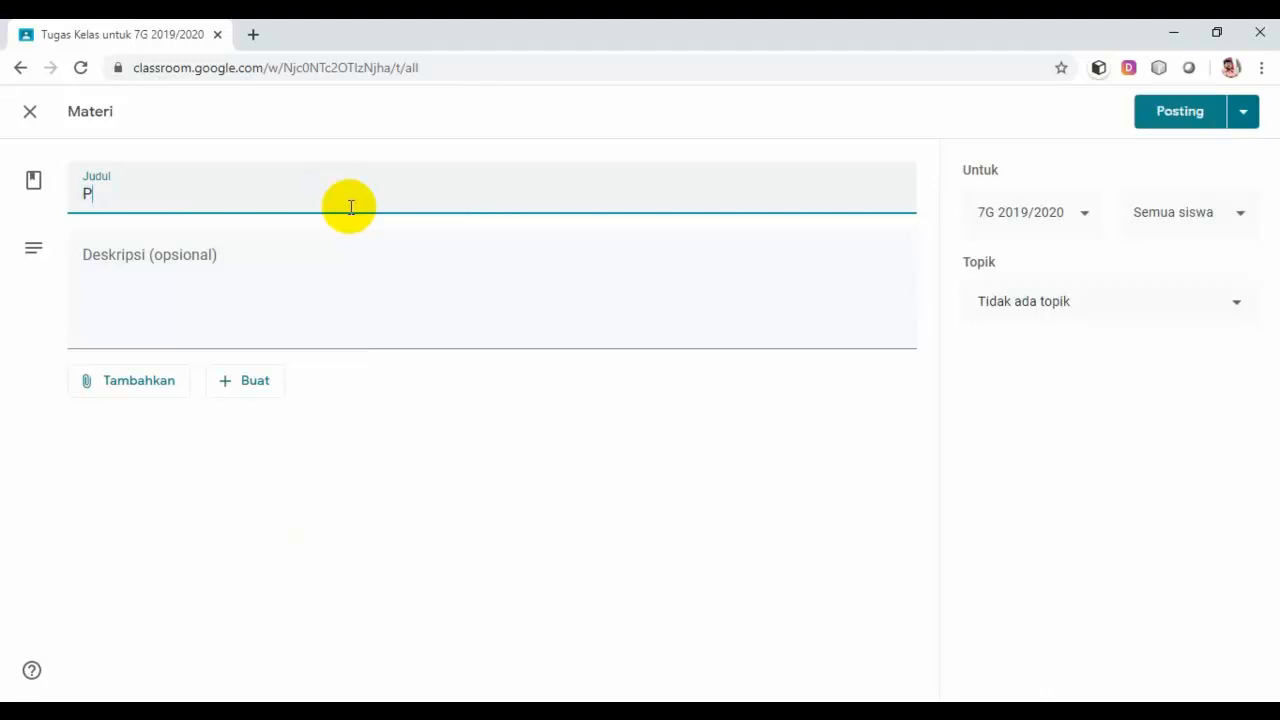
{"action": "type", "text": "ersebaran Isl"}
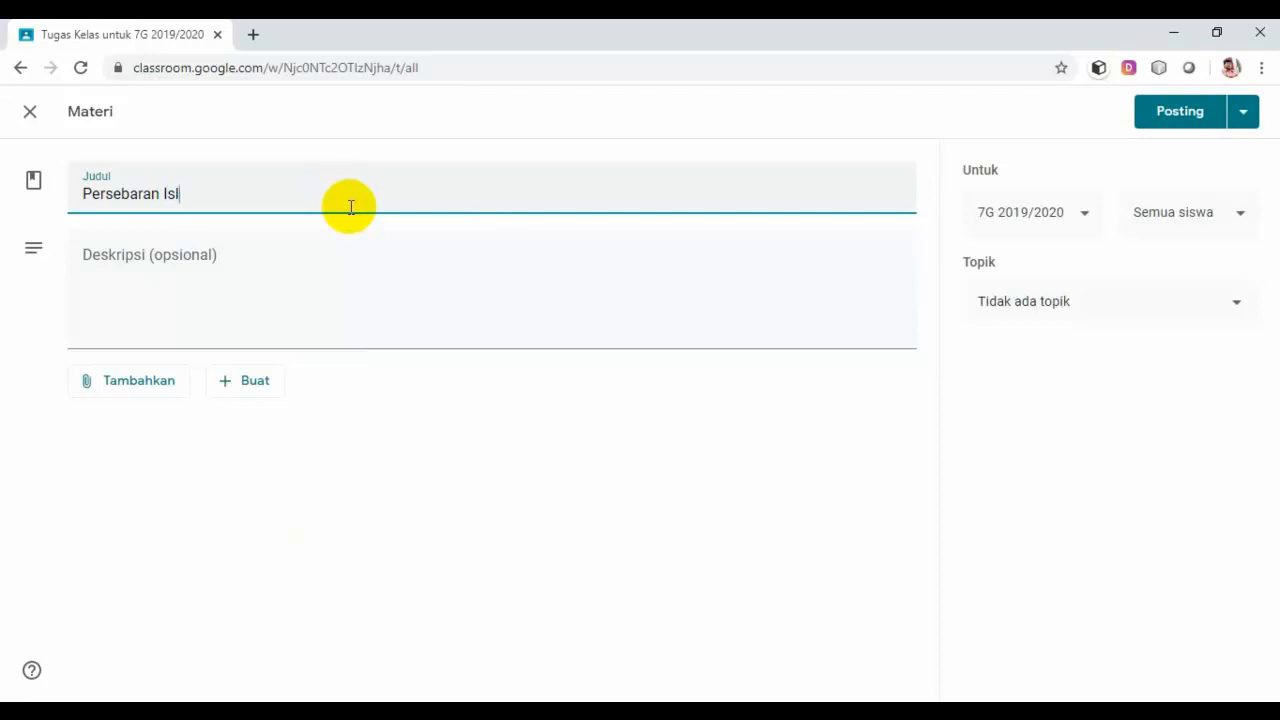
{"action": "type", "text": "am di Indonesia"}
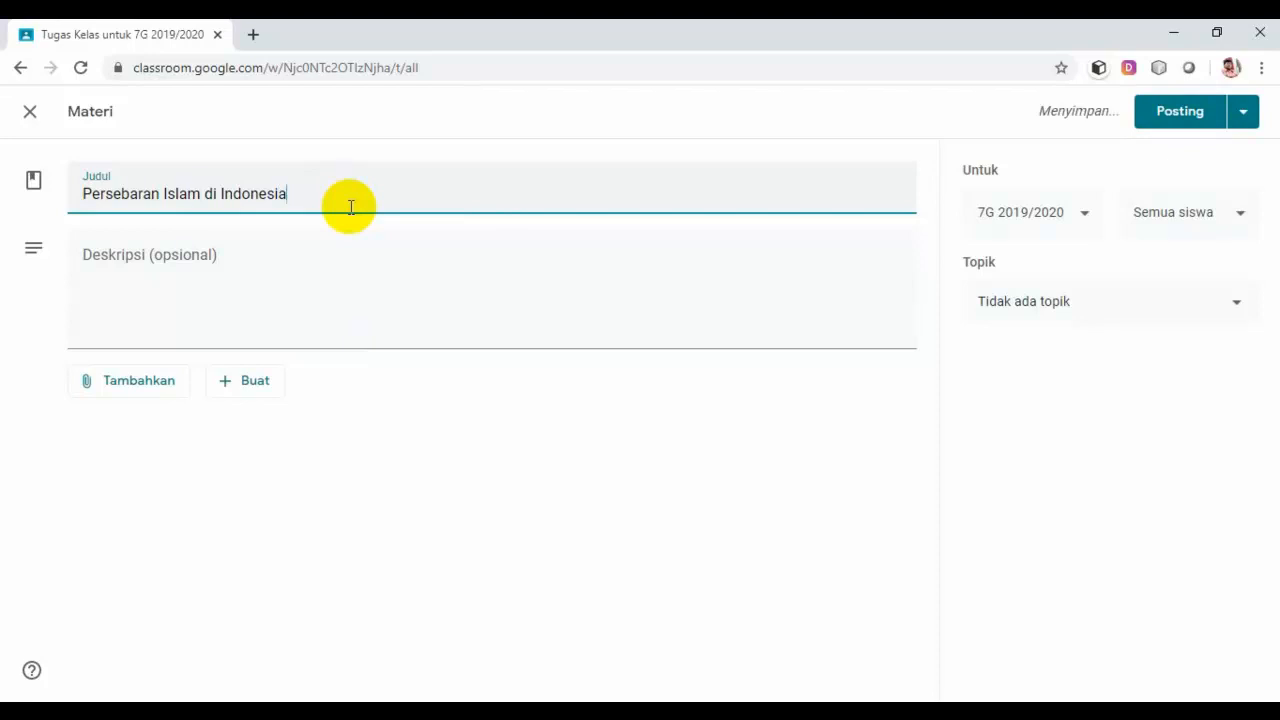
Step: Add a description starting 'Bacalah materi ini sebaik…' warning that an assessment will follow
{"action": "left_click", "coordinate": [293, 265]}
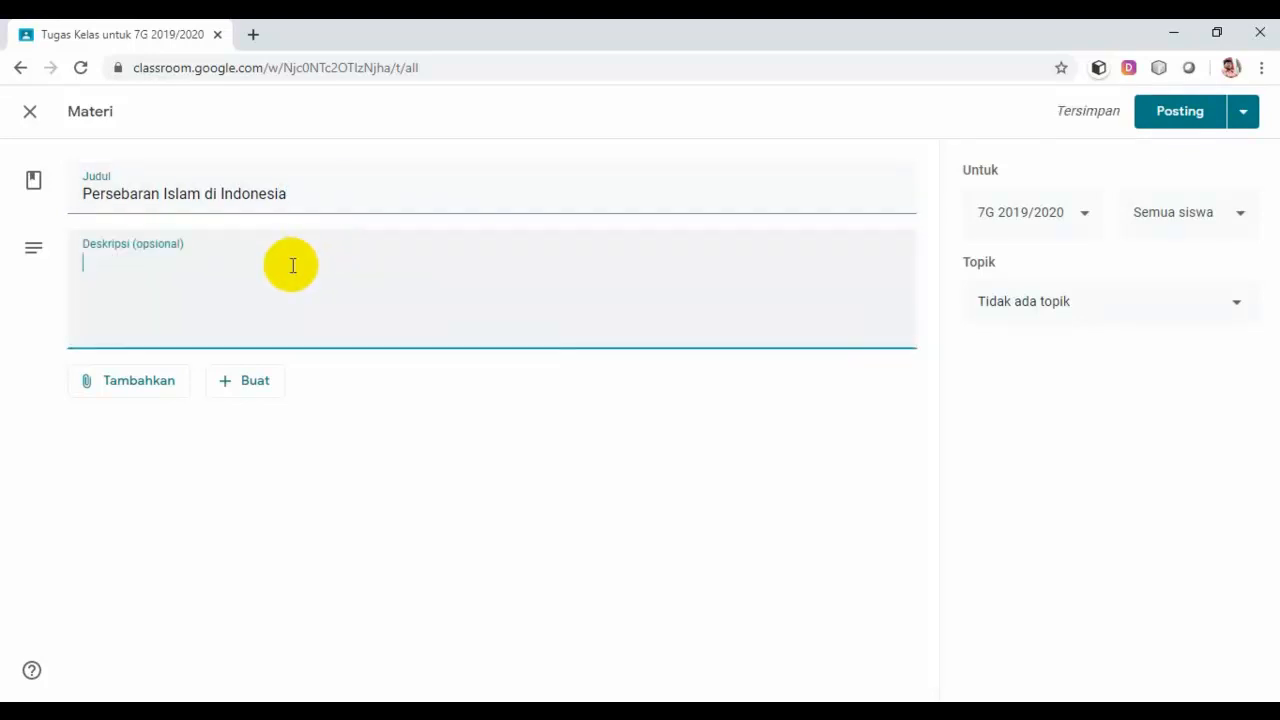
{"action": "type", "text": "Ba"}
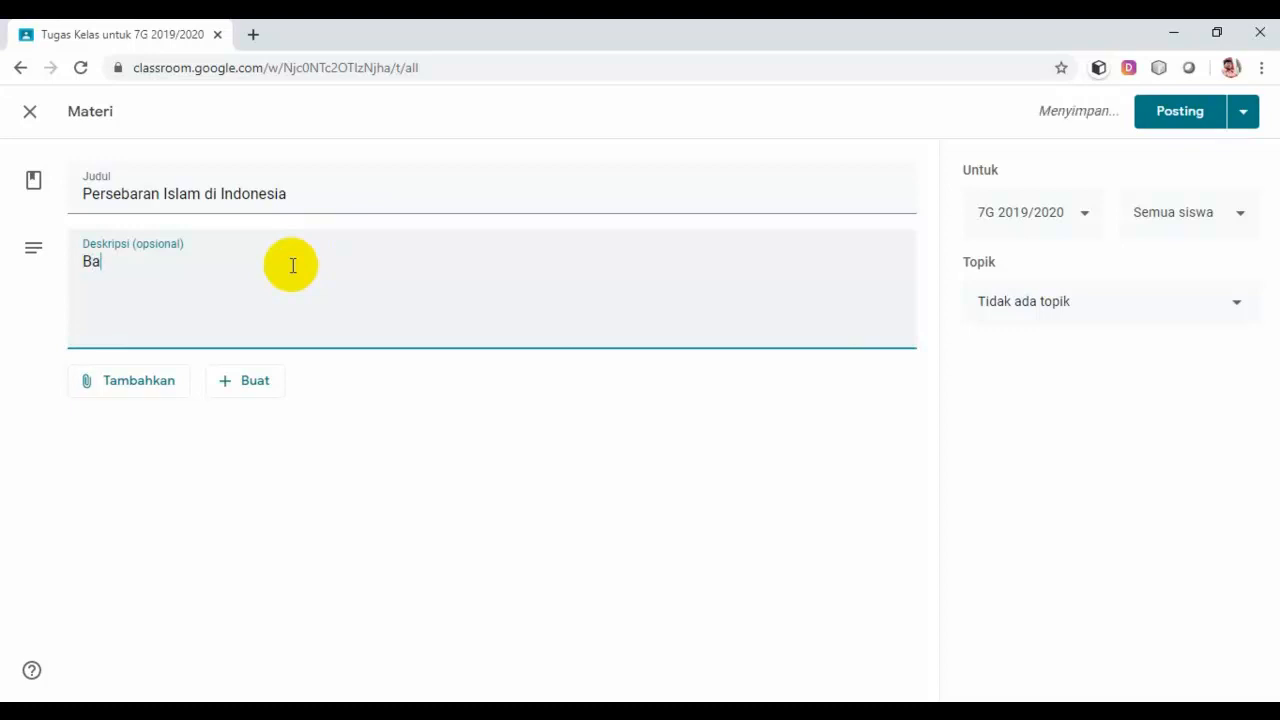
{"action": "type", "text": "calah "}
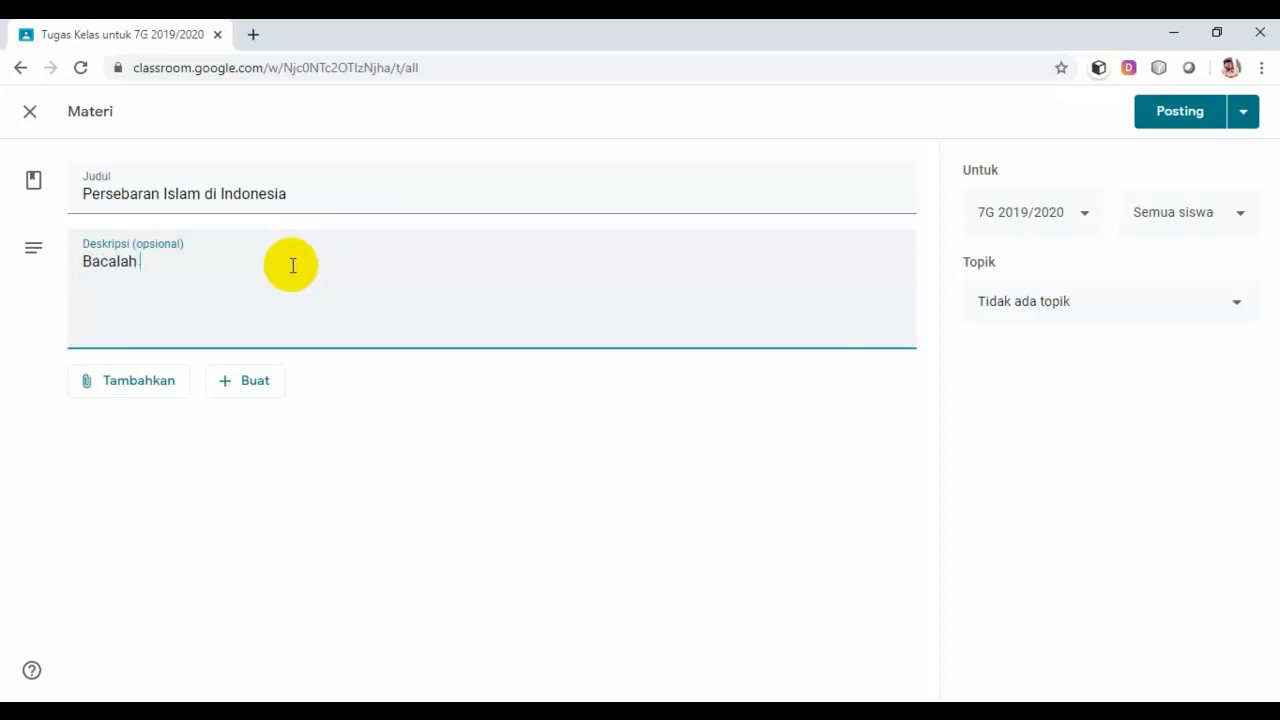
{"action": "type", "text": "materi "}
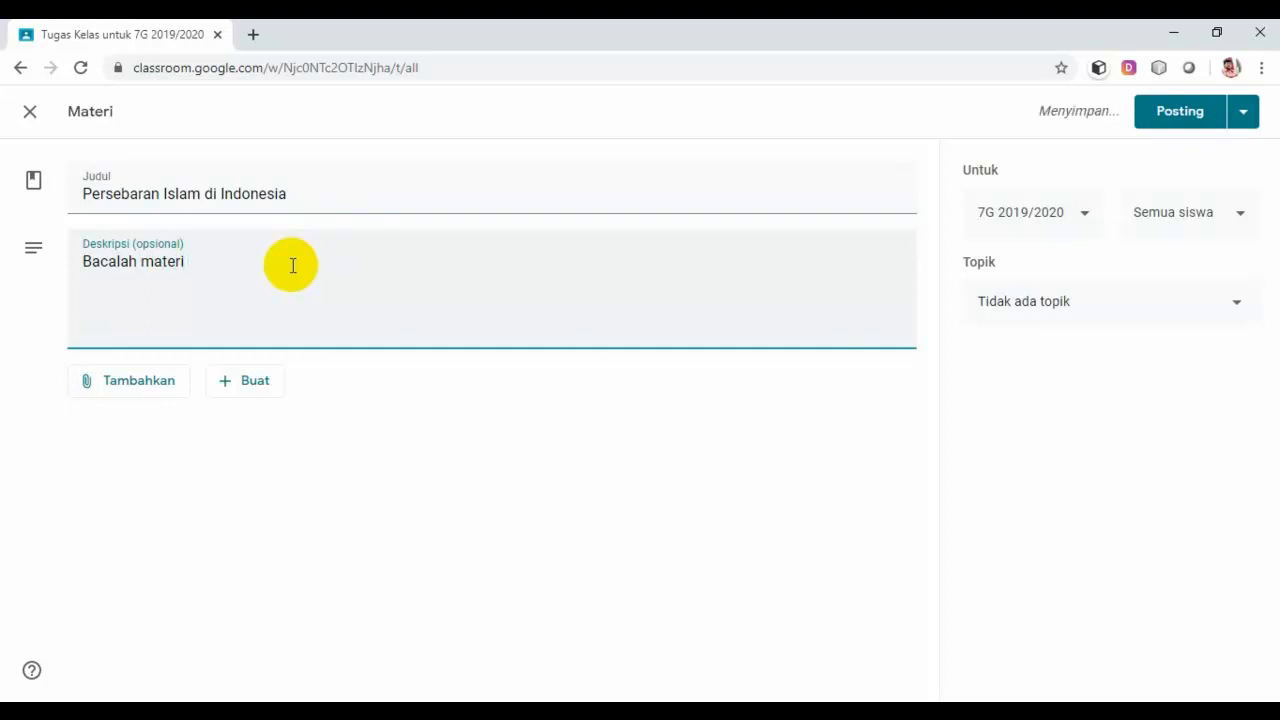
{"action": "type", "text": "ini sebaik-"}
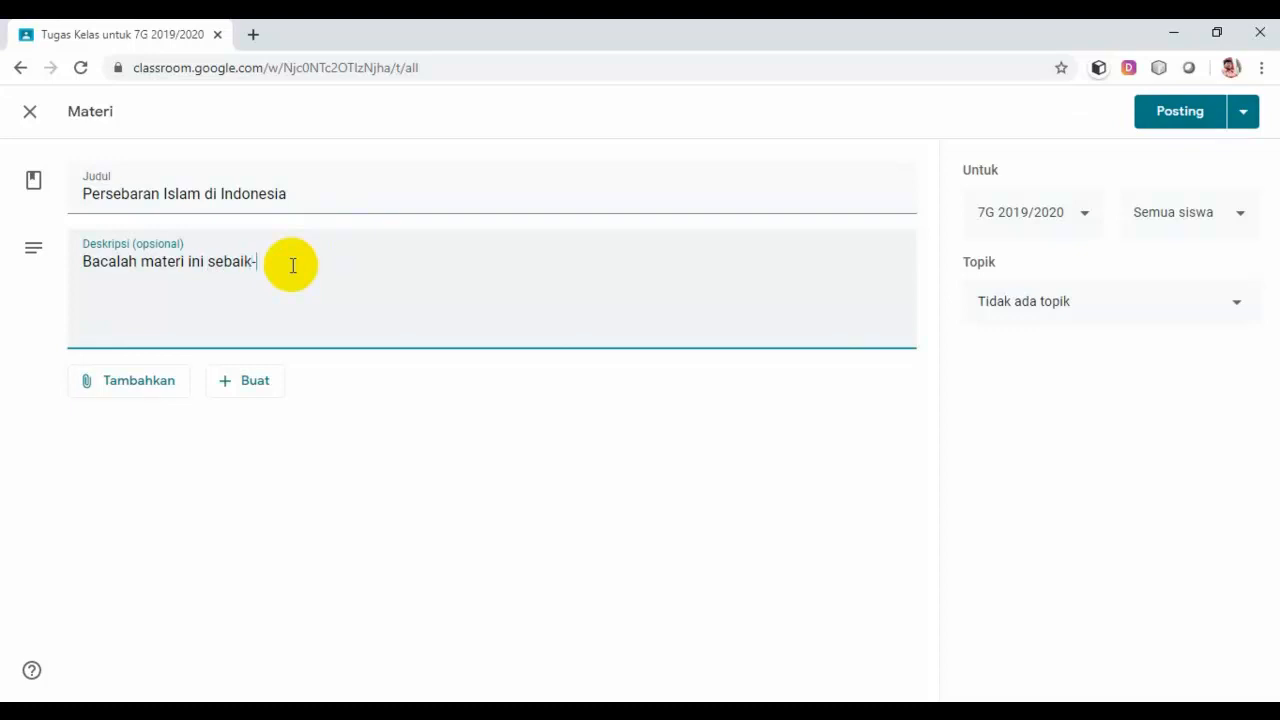
{"action": "type", "text": "baiknya karena nanti ada"}
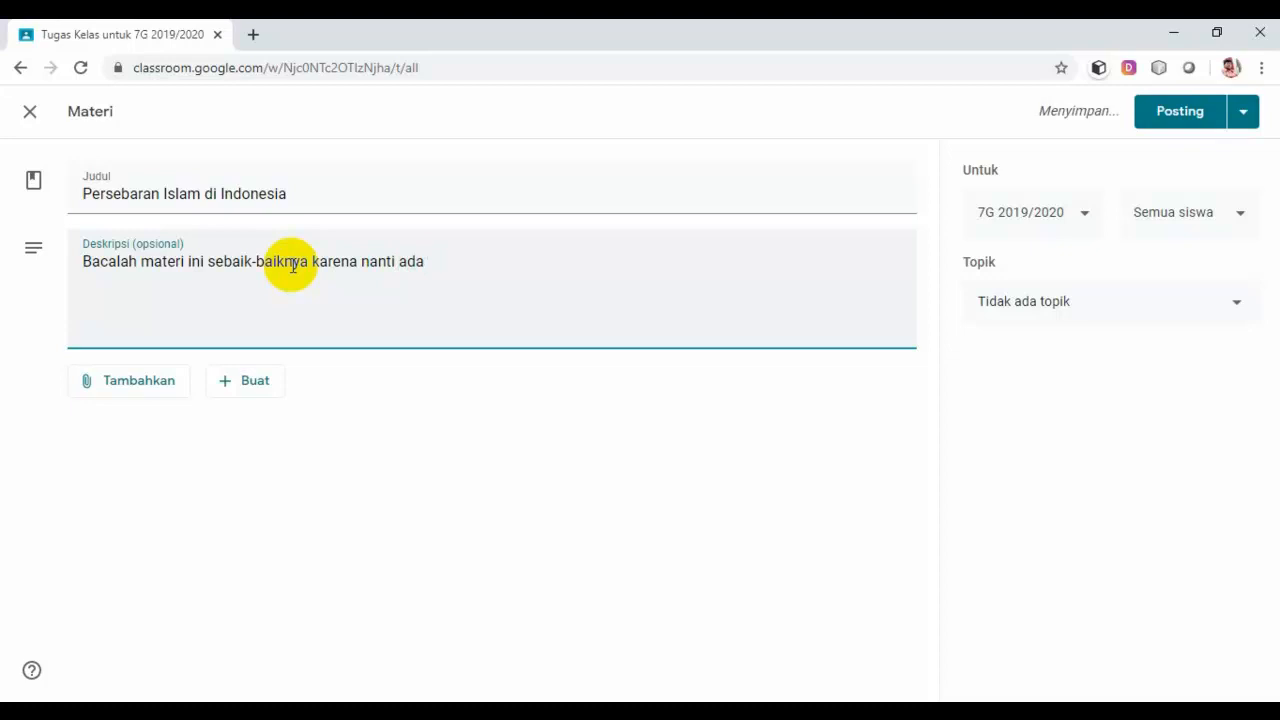
{"action": "type", "text": " proses "}
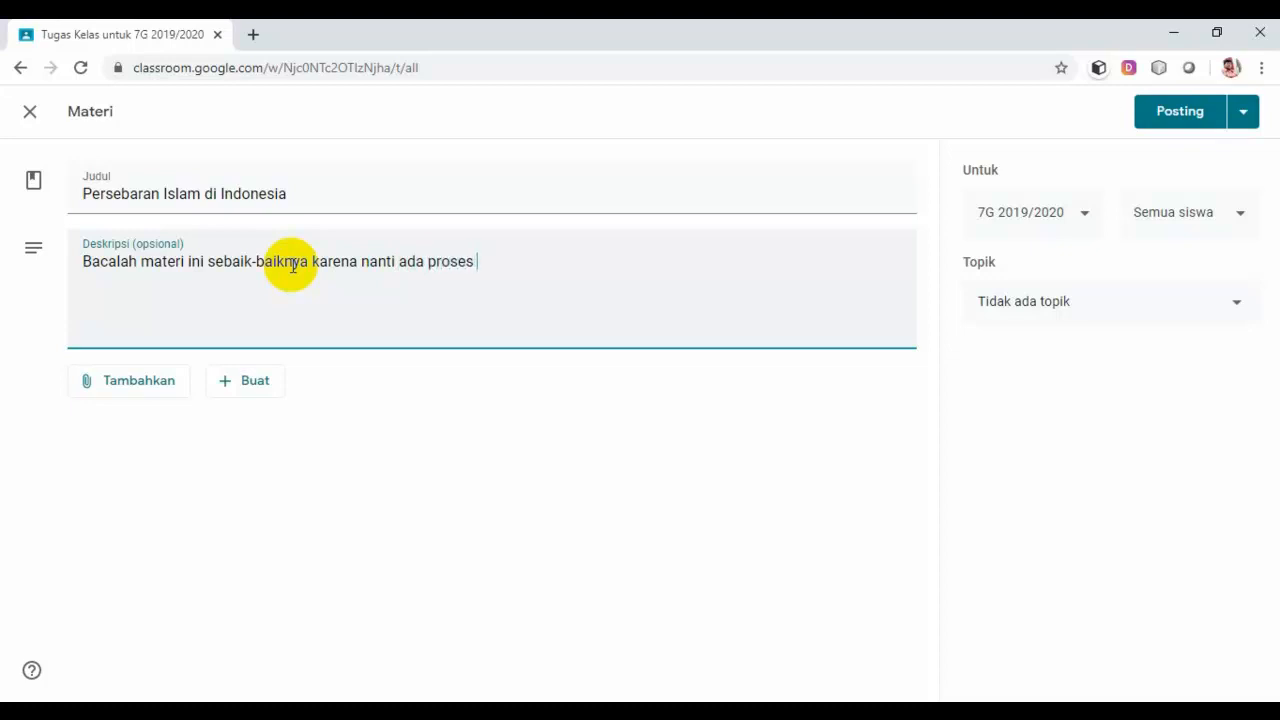
{"action": "type", "text": "penil"}
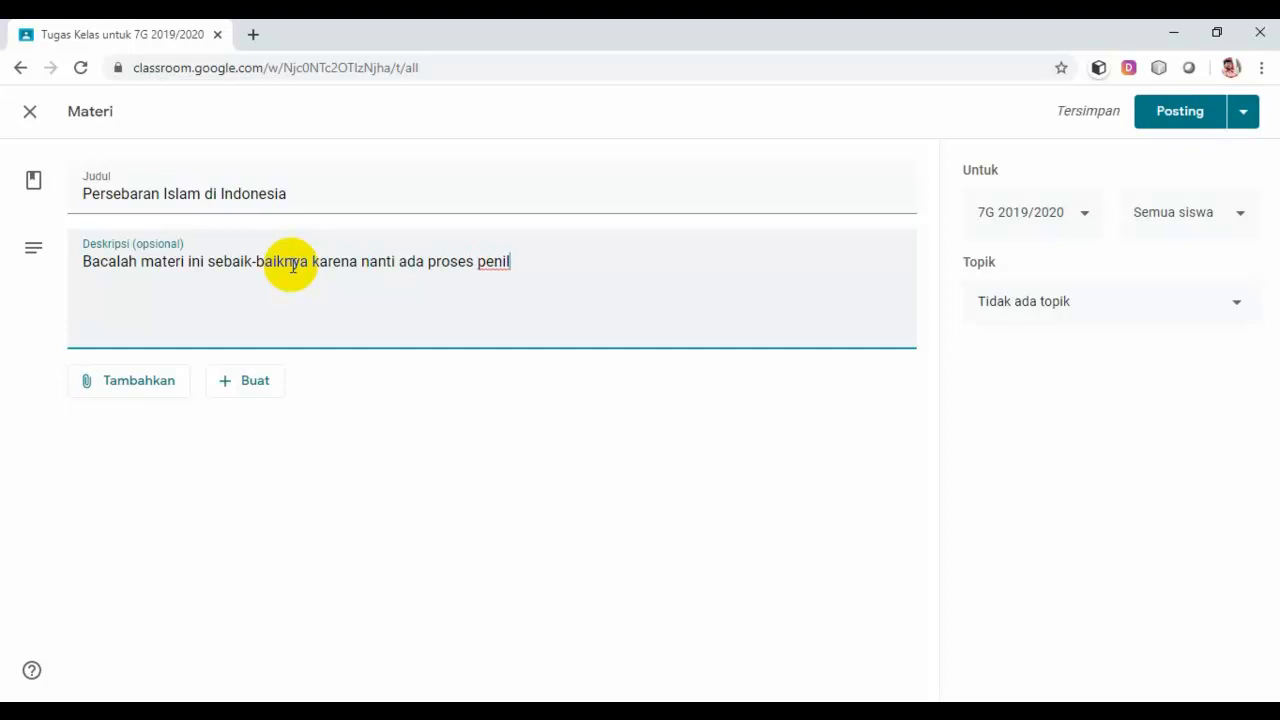
{"action": "type", "text": "ainan"}
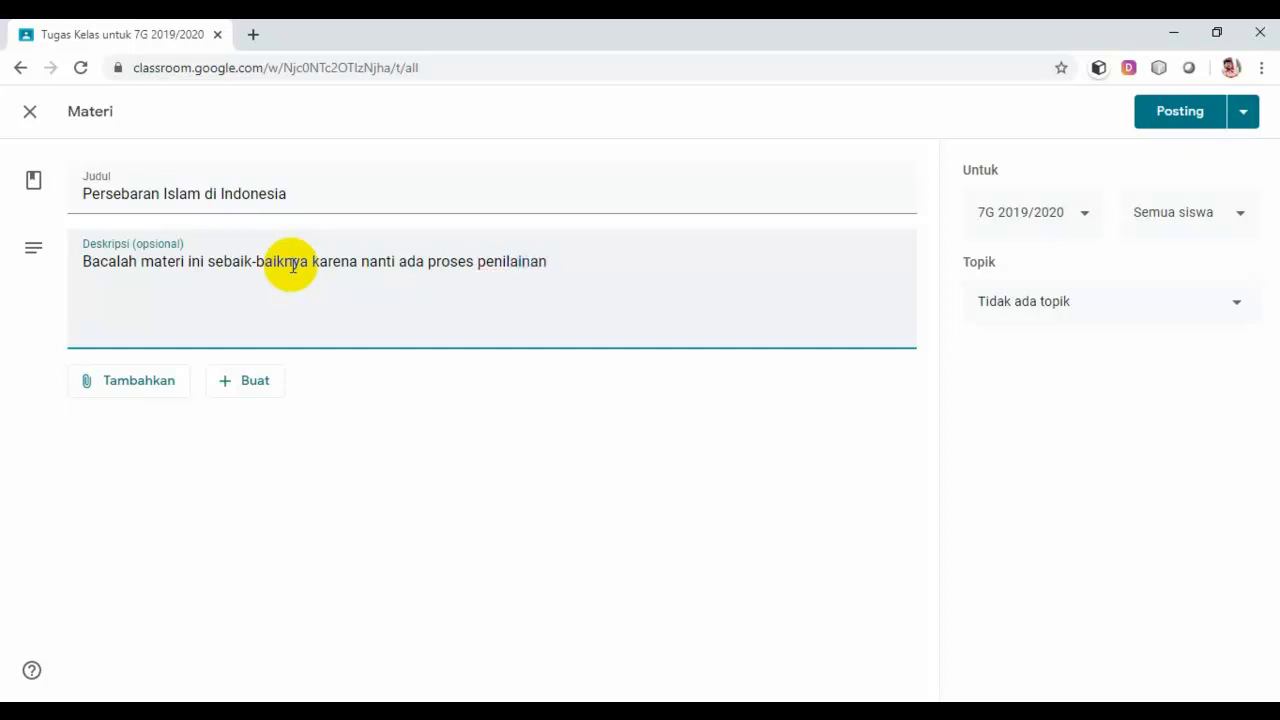
{"action": "key", "text": "BackSpace"}
{"action": "key", "text": "BackSpace"}
{"action": "key", "text": "BackSpace"}
{"action": "type", "text": "nya."}
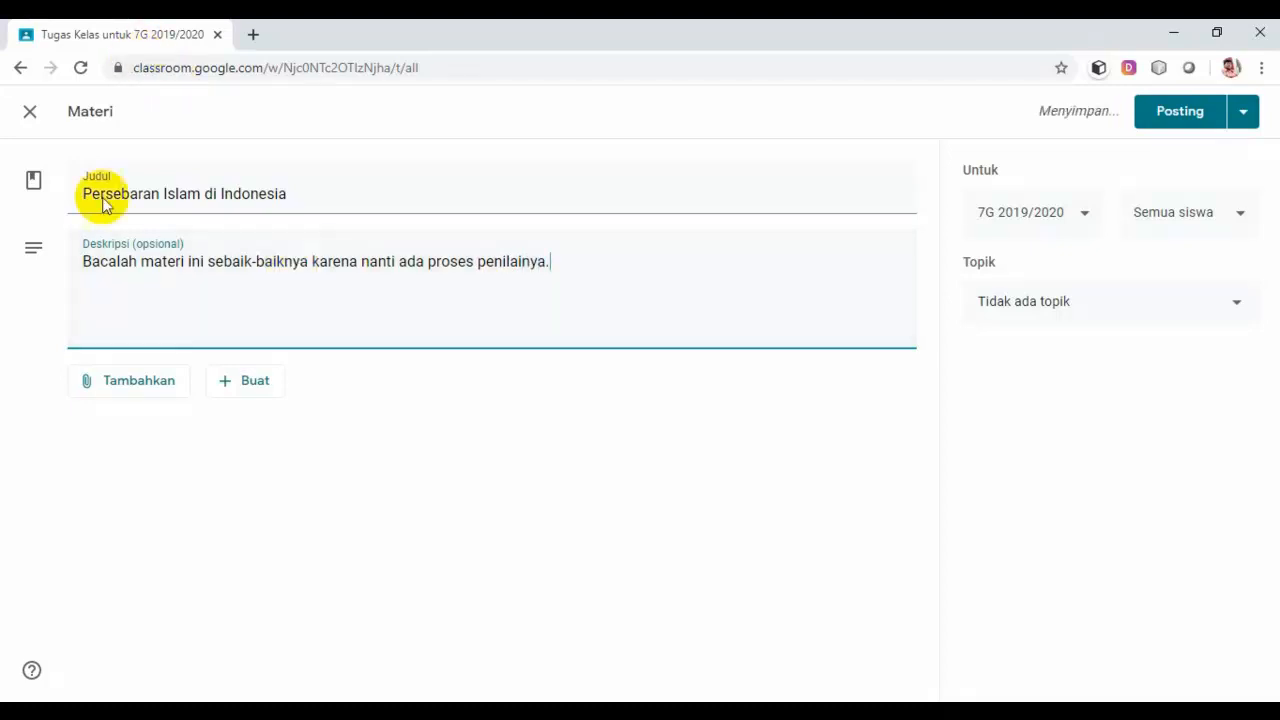
Step: Pick PERSEBARAN ISLAM DI INDONESIA.docx.pdf from the computer's PJJ folder for upload
{"action": "left_click", "coordinate": [138, 388]}
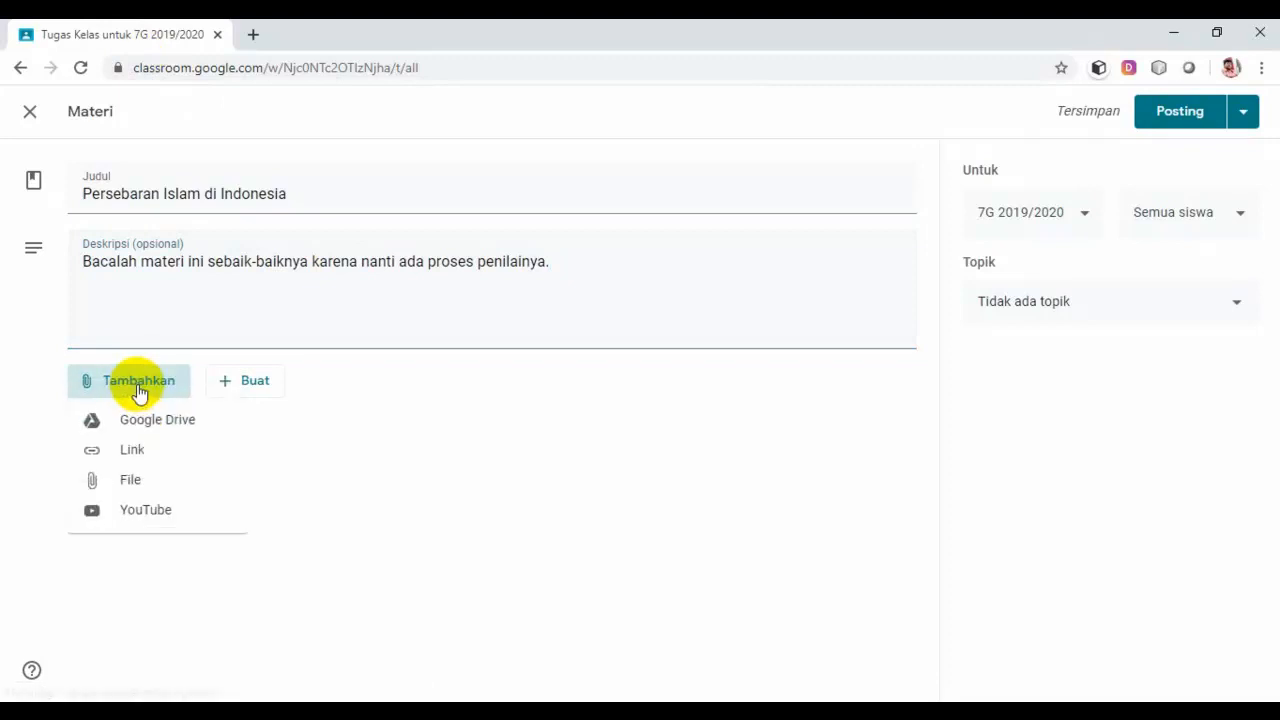
{"action": "left_click", "coordinate": [146, 484]}
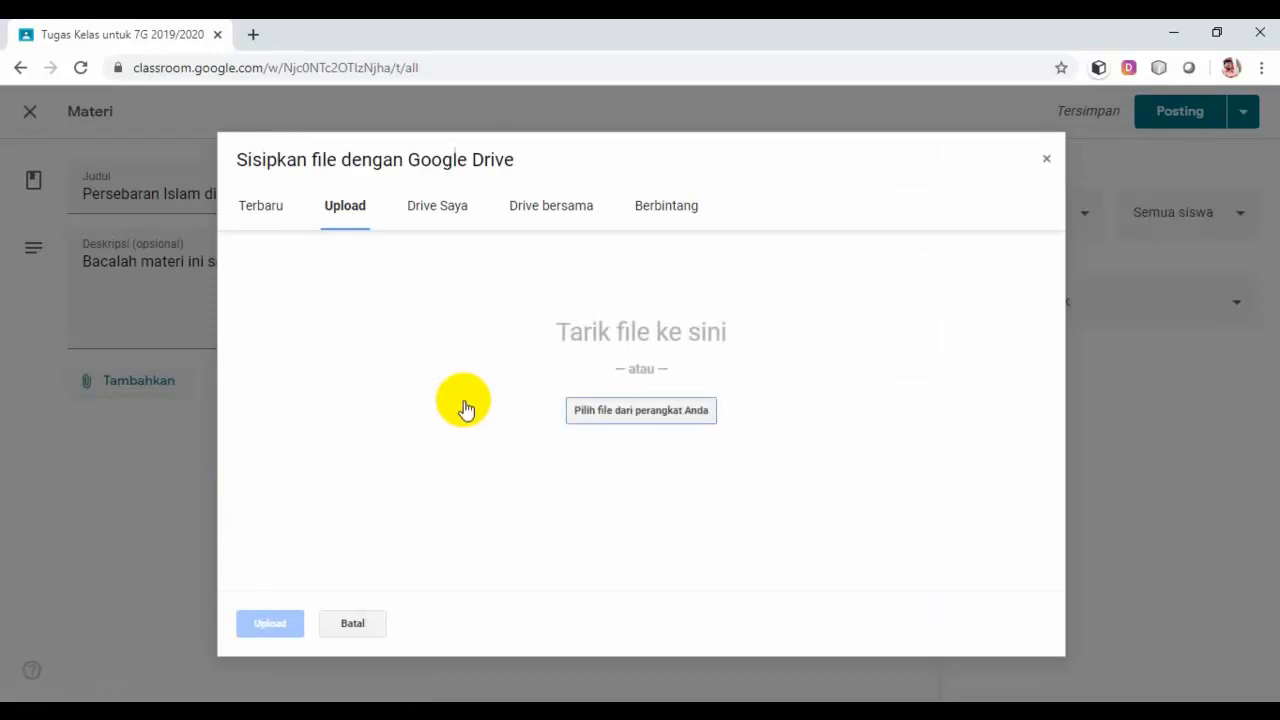
{"action": "left_click", "coordinate": [603, 421]}
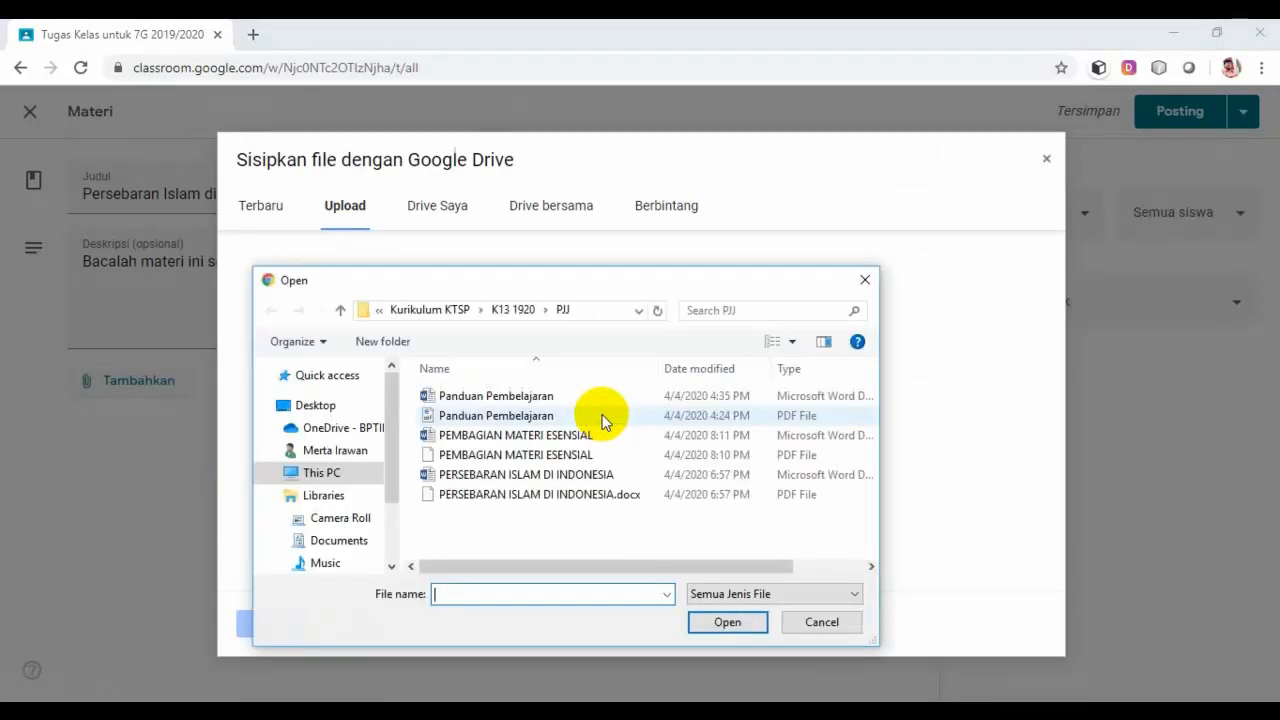
{"action": "left_click", "coordinate": [472, 496]}
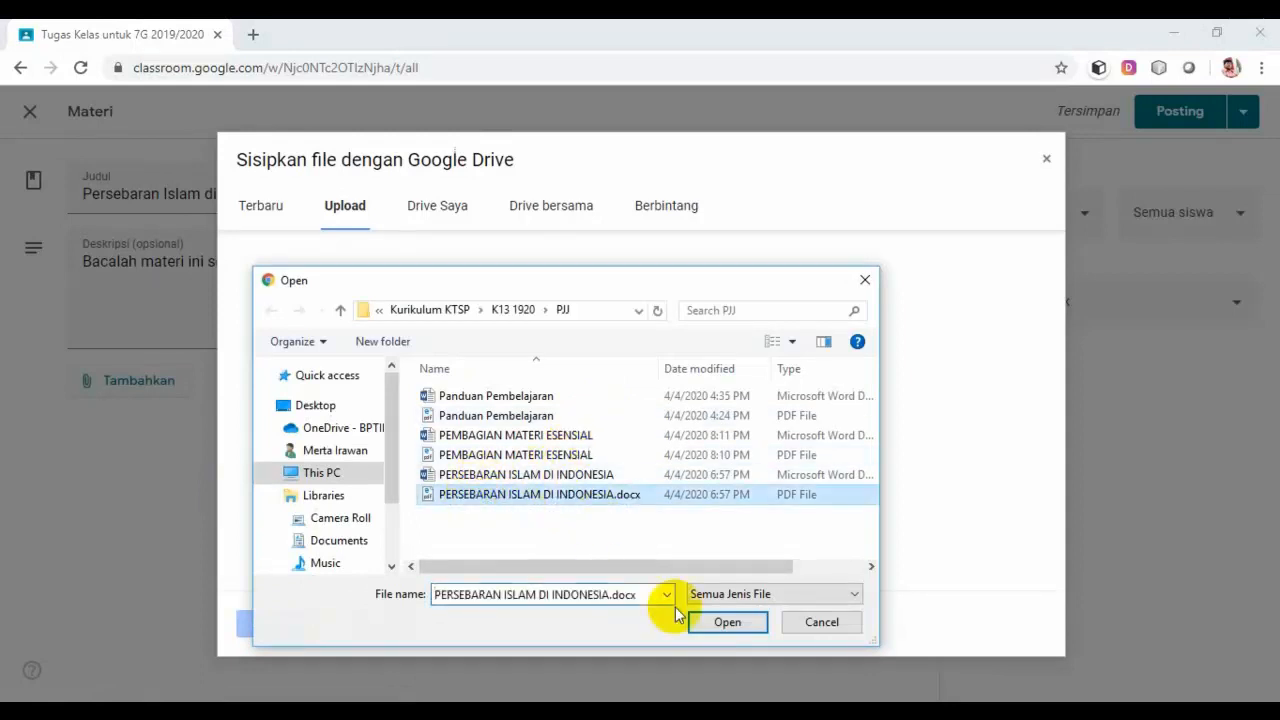
{"action": "left_click", "coordinate": [718, 627]}
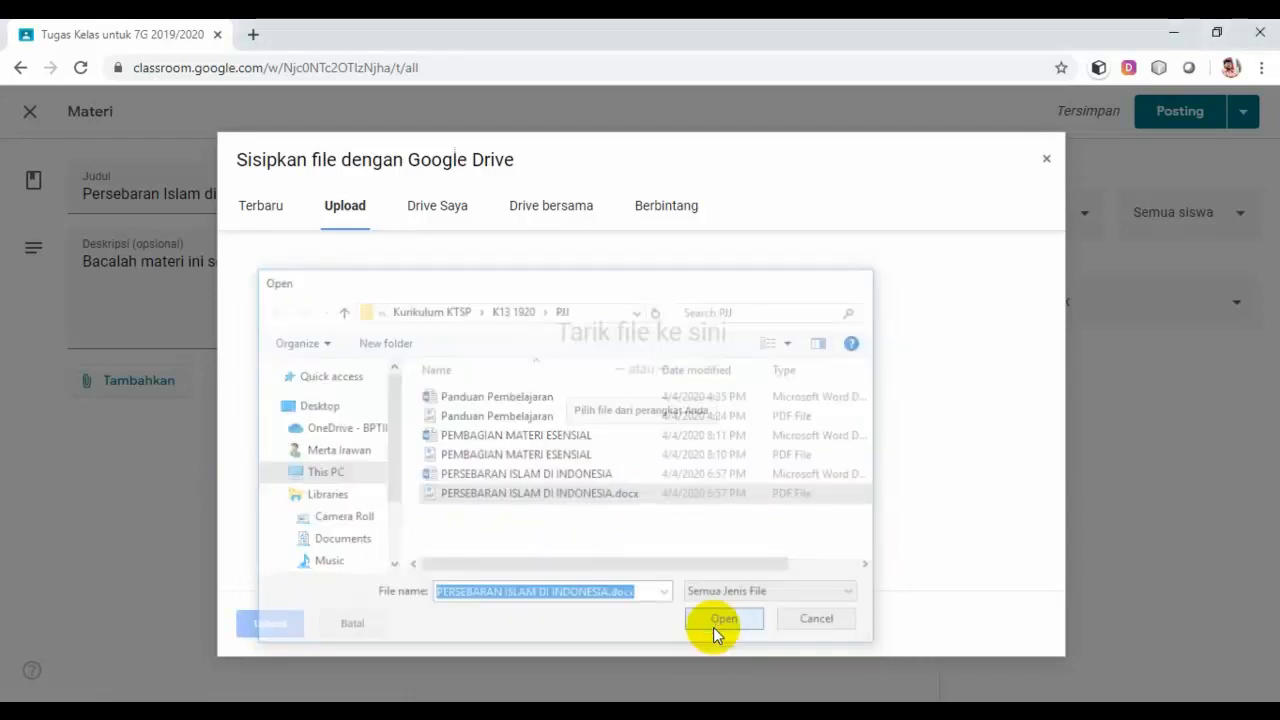
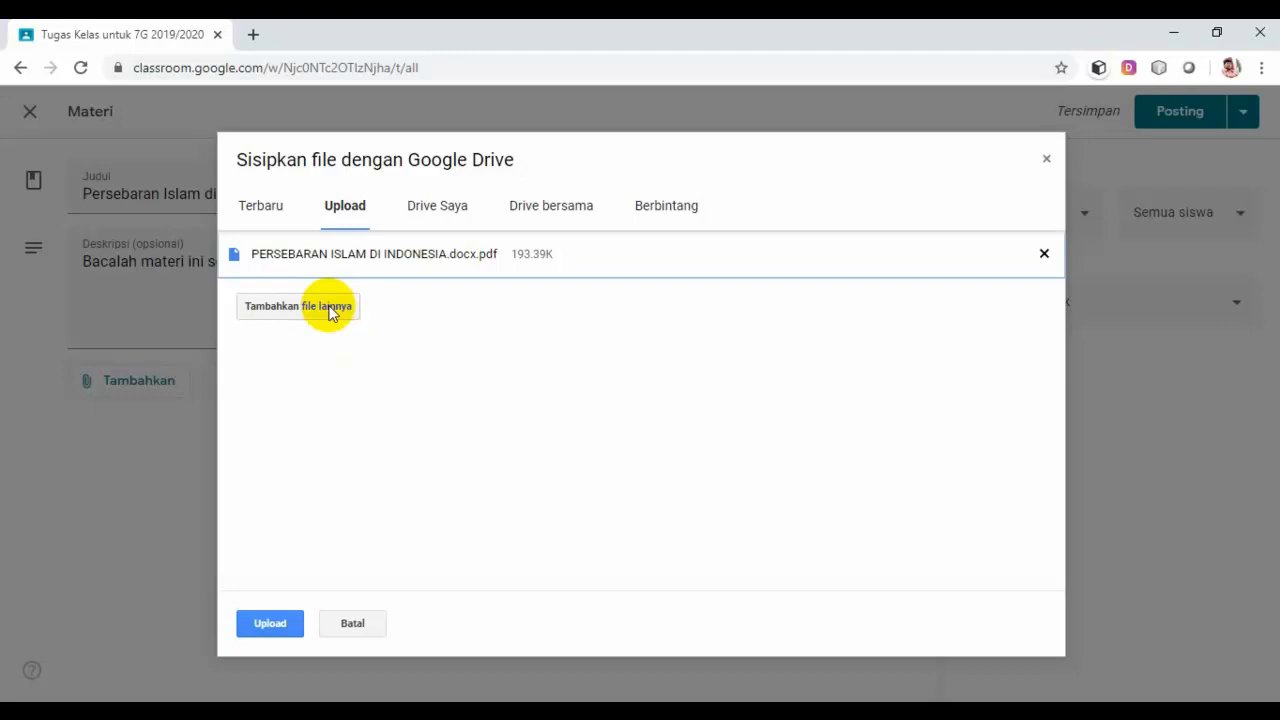
Step: Upload PERSEBARAN ISLAM DI INDONESIA.docx.pdf as the material's attachment
{"action": "left_click", "coordinate": [268, 623]}
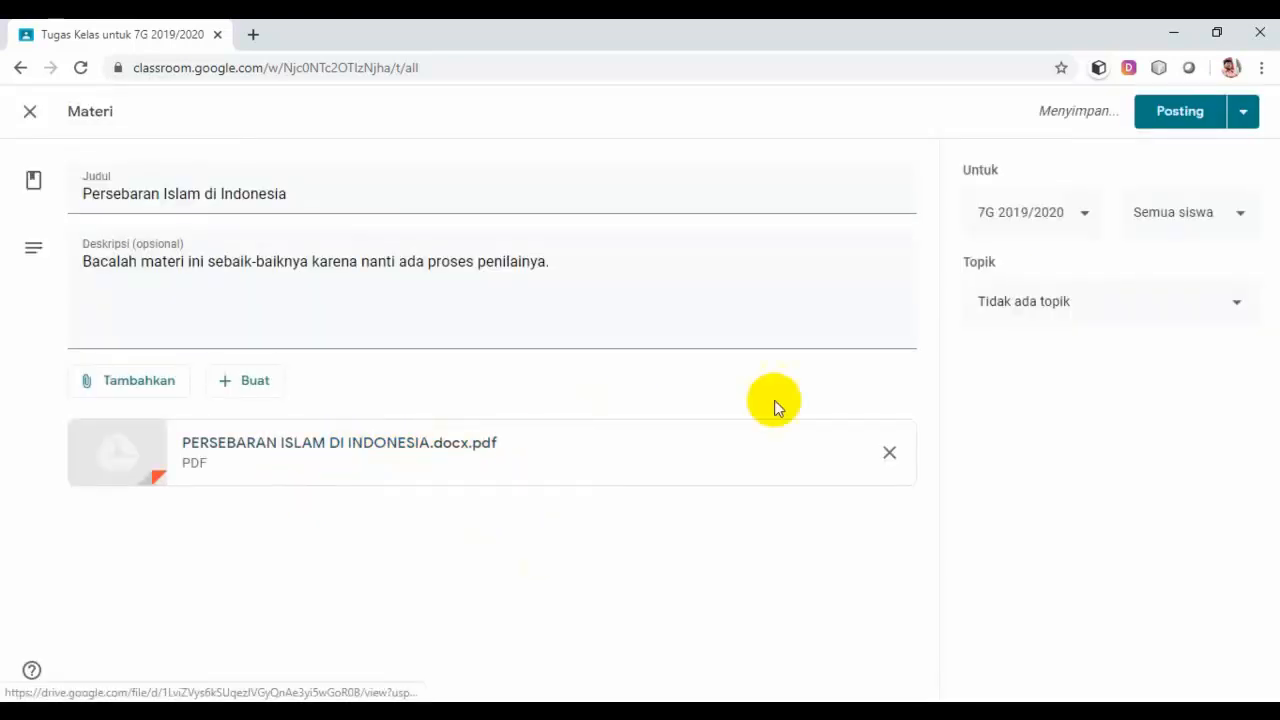
Step: Set the topic to Materi Pembelajaran and post the Persebaran Islam di Indonesia material
{"action": "left_click", "coordinate": [1152, 309]}
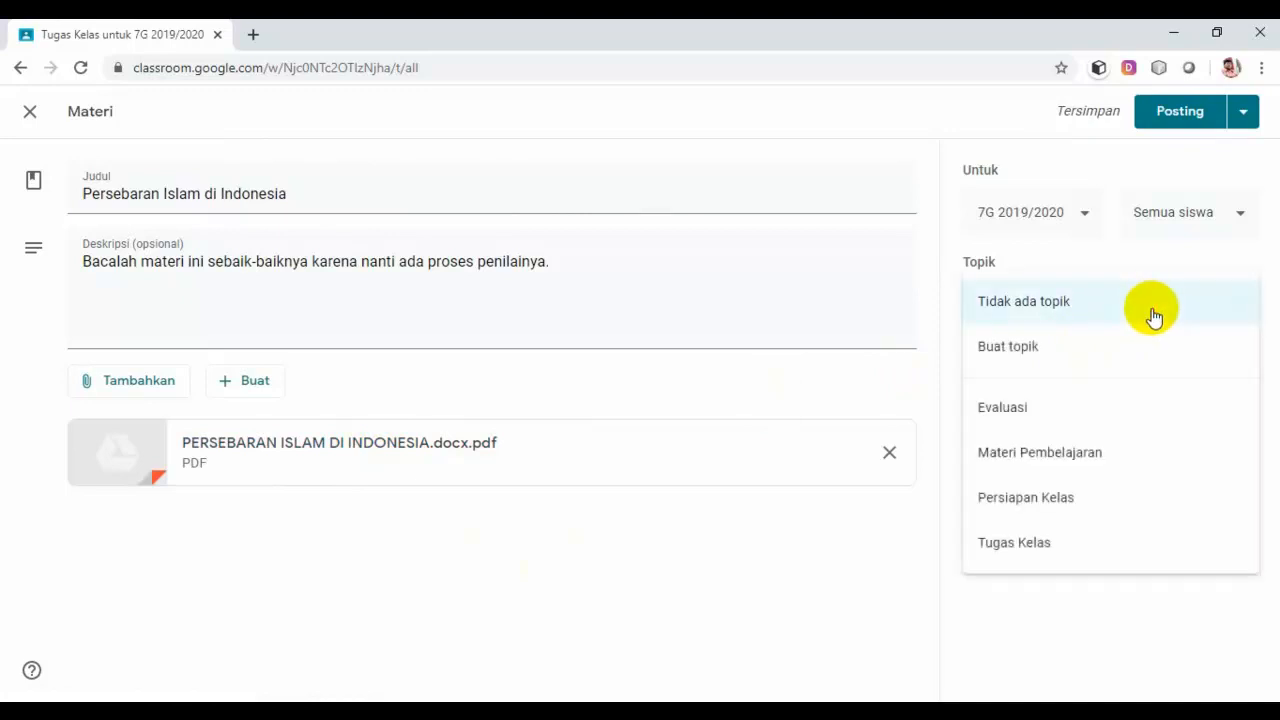
{"action": "left_click", "coordinate": [1075, 463]}
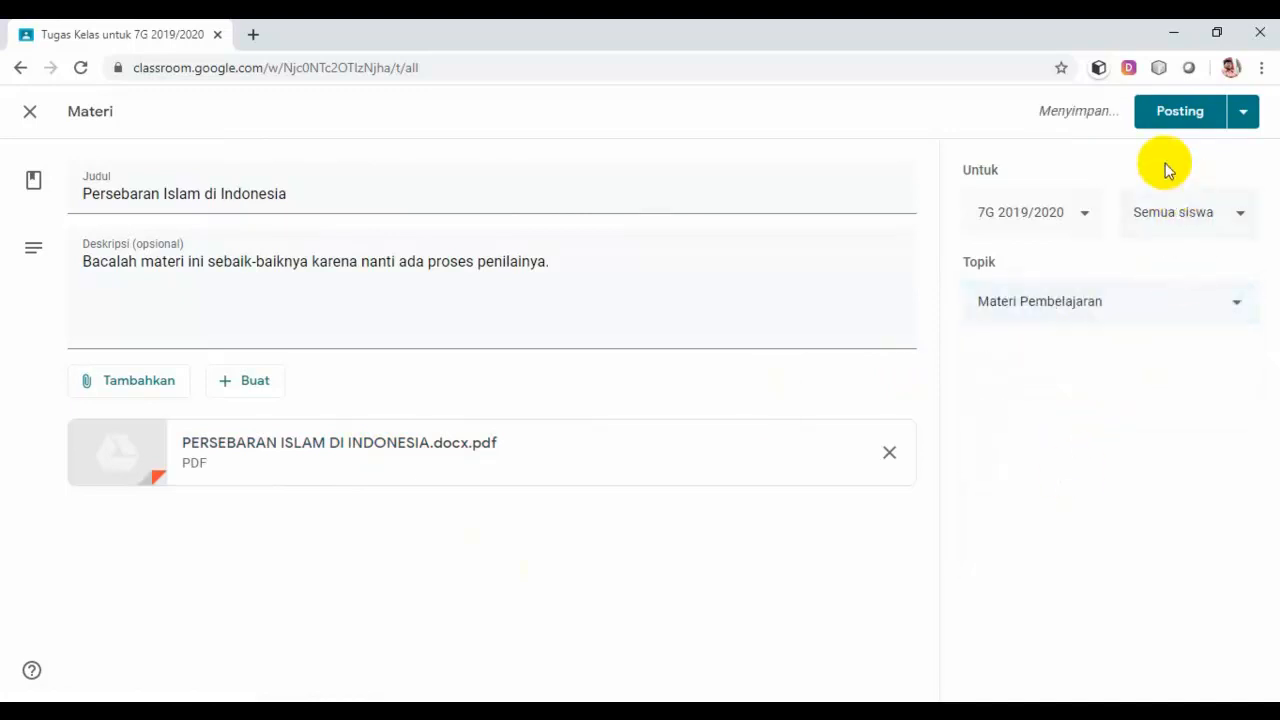
{"action": "left_click", "coordinate": [1184, 113]}
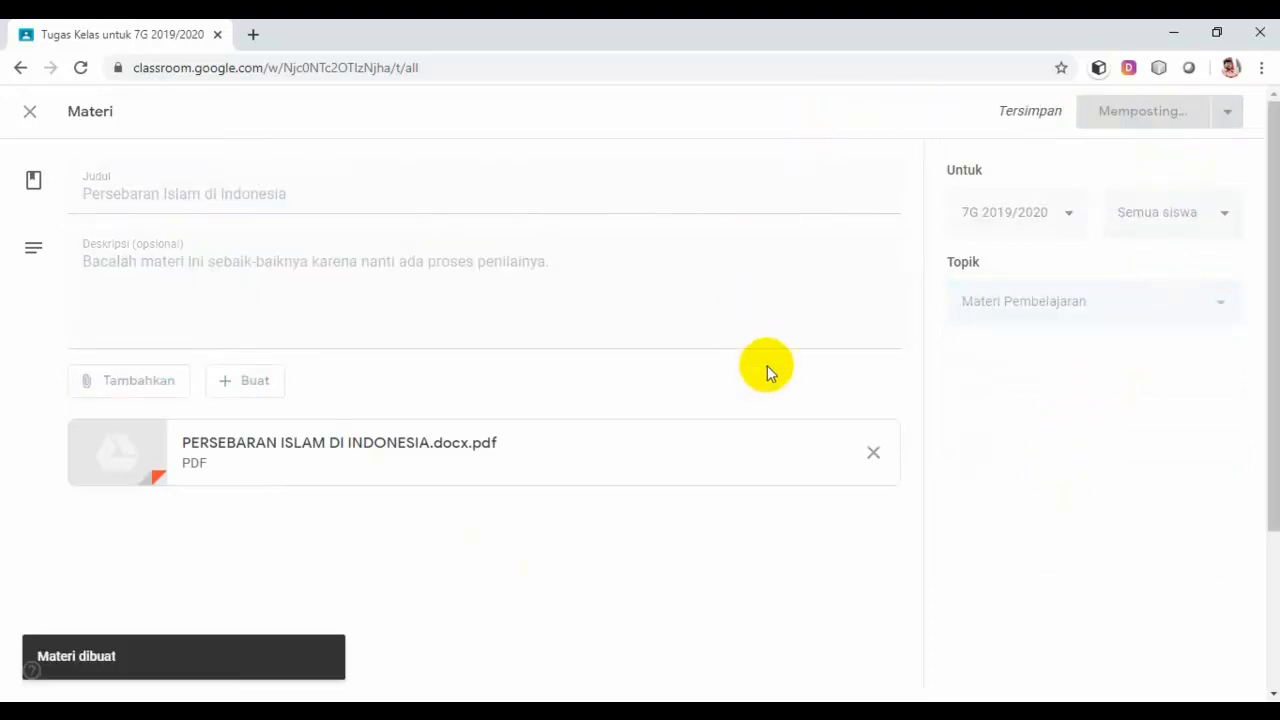
{"action": "scroll", "coordinate": [1003, 377], "scroll_direction": "down", "scroll_amount": 1}
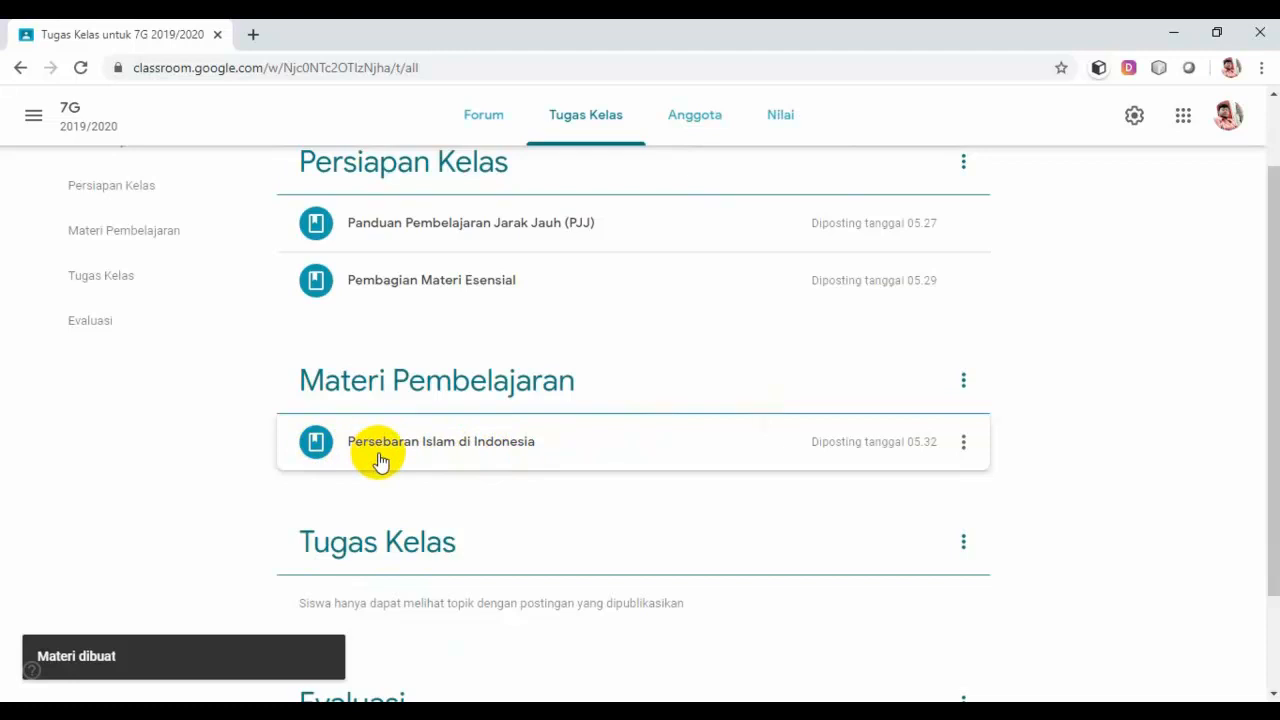
{"action": "scroll", "coordinate": [380, 460], "scroll_direction": "up", "scroll_amount": 1}
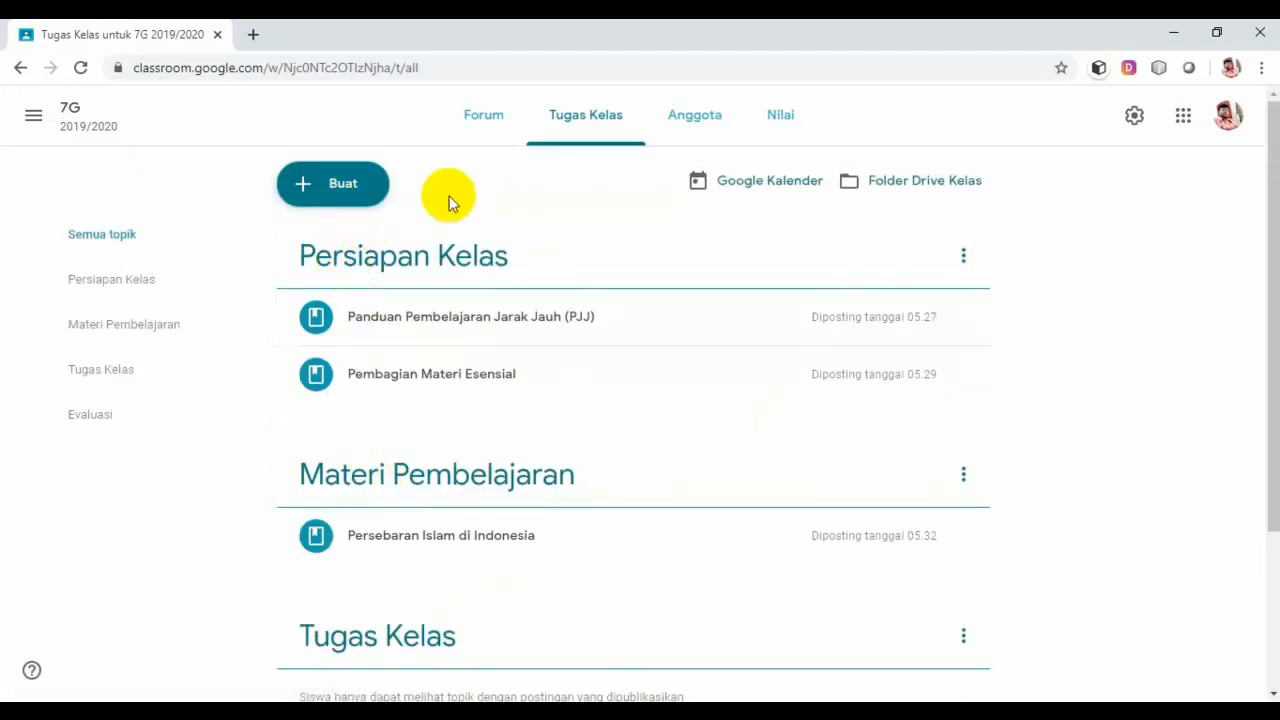
Step: Create a new Materi post titled 'Pengaruh Islam bagi Masyarakat indonesia'
{"action": "left_click", "coordinate": [340, 194]}
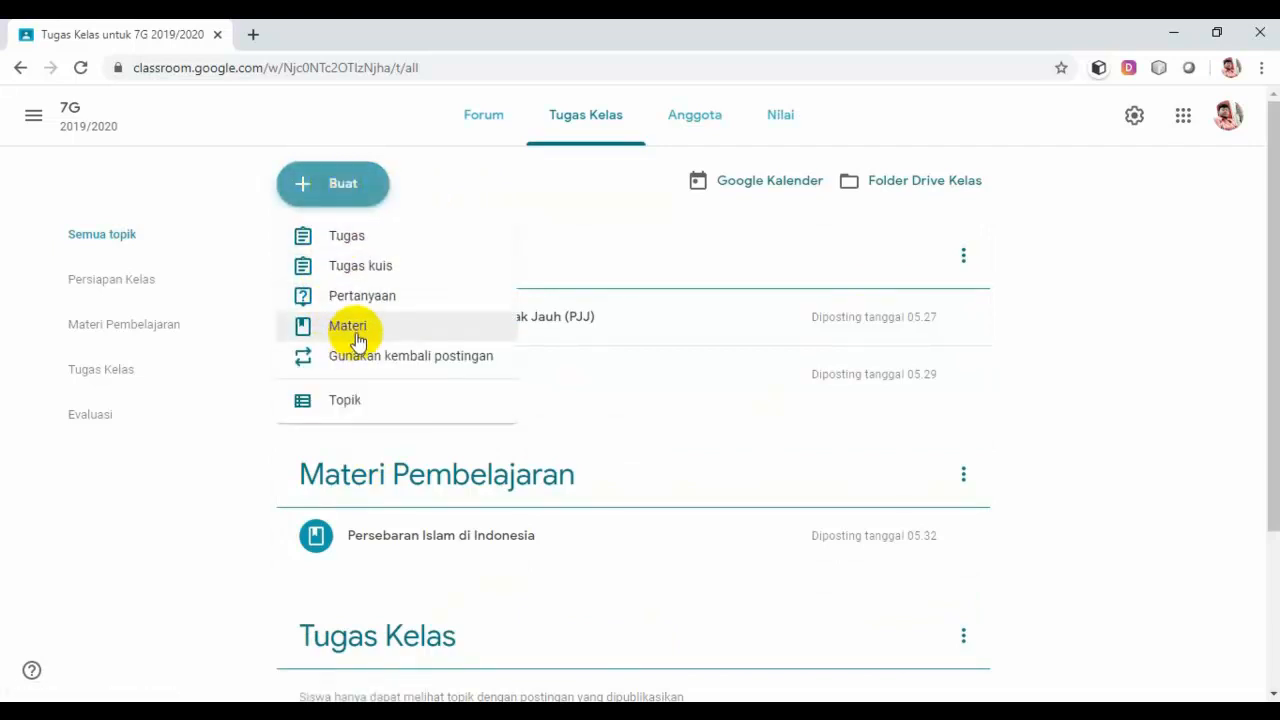
{"action": "left_click", "coordinate": [350, 330]}
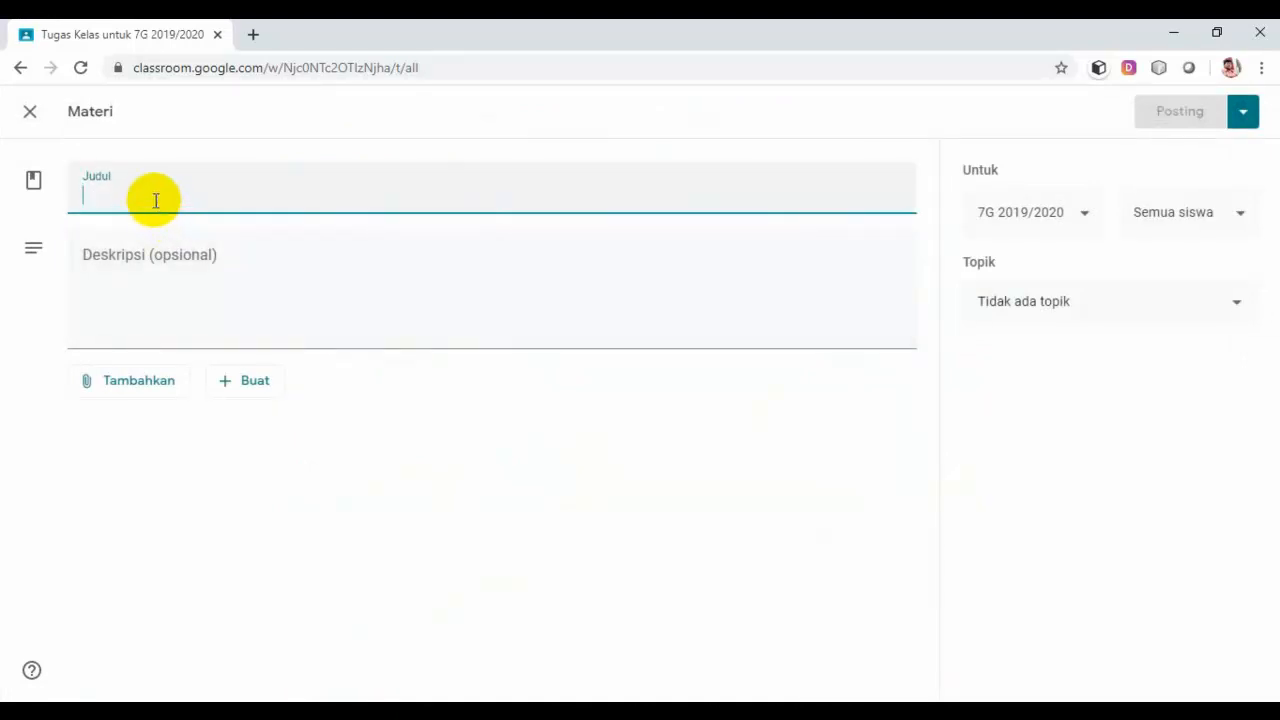
{"action": "type", "text": "Pe"}
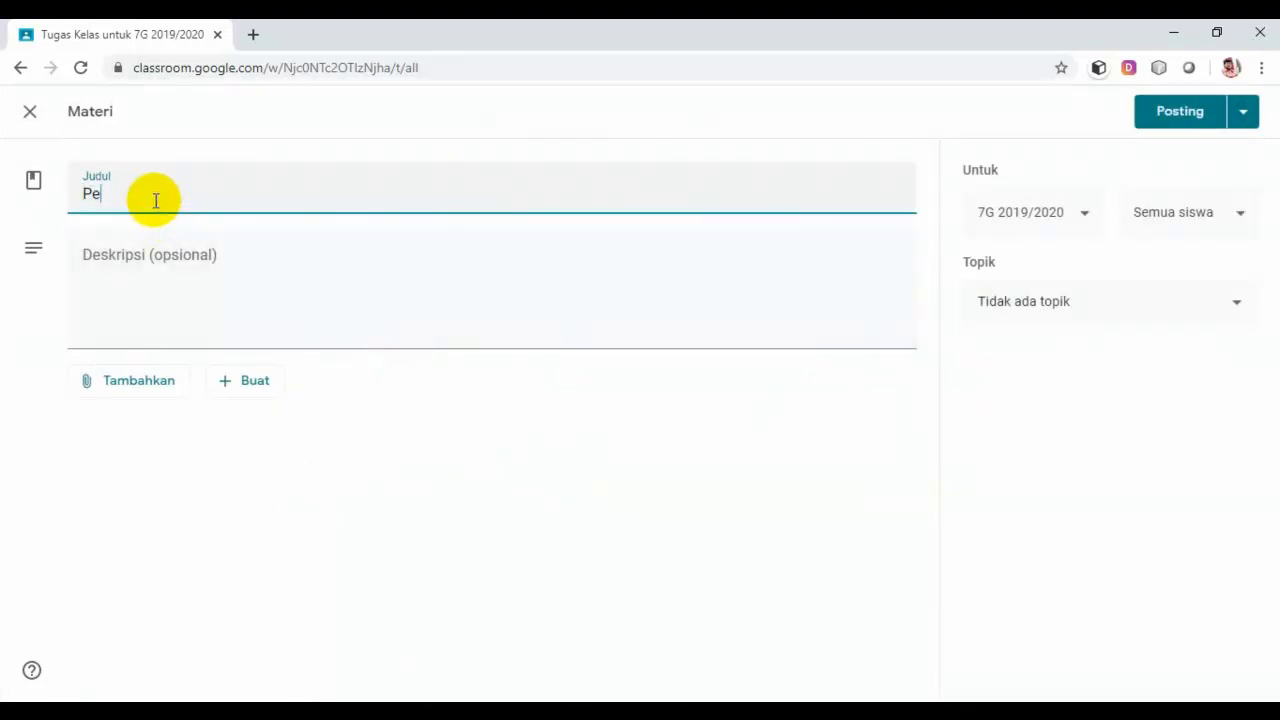
{"action": "type", "text": "ngaruh Islam"}
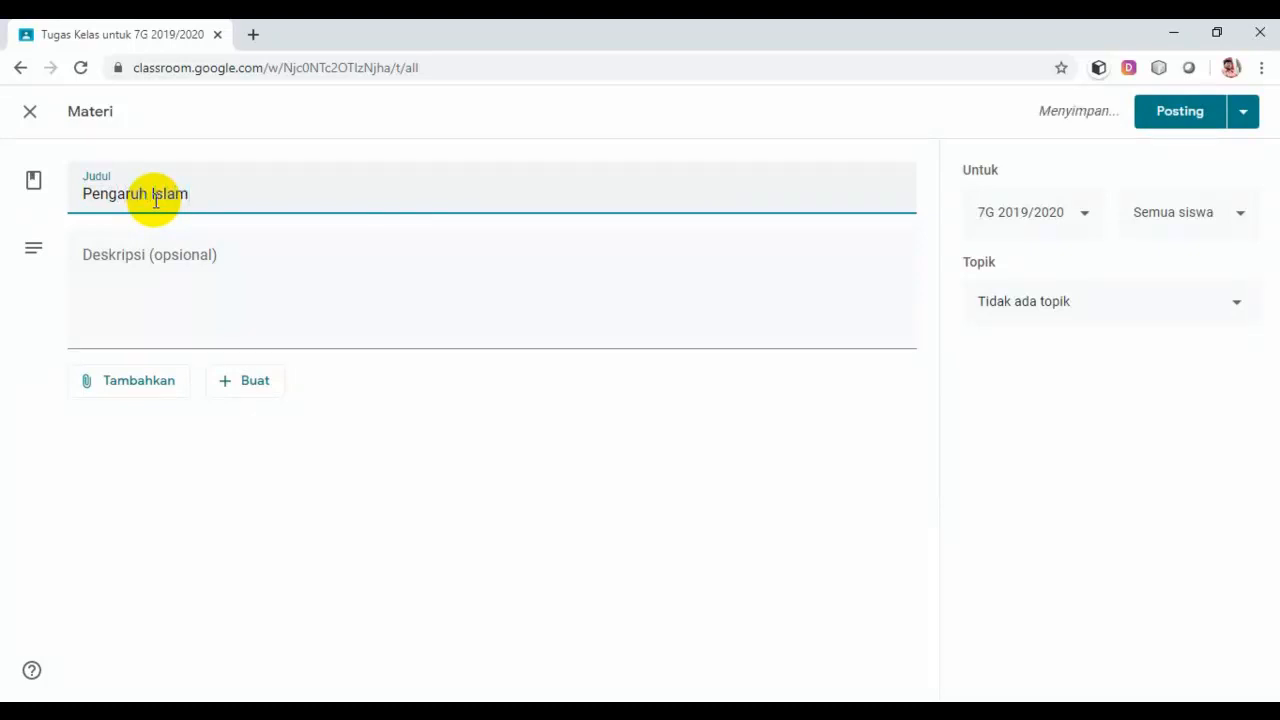
{"action": "type", "text": " bagi Ma"}
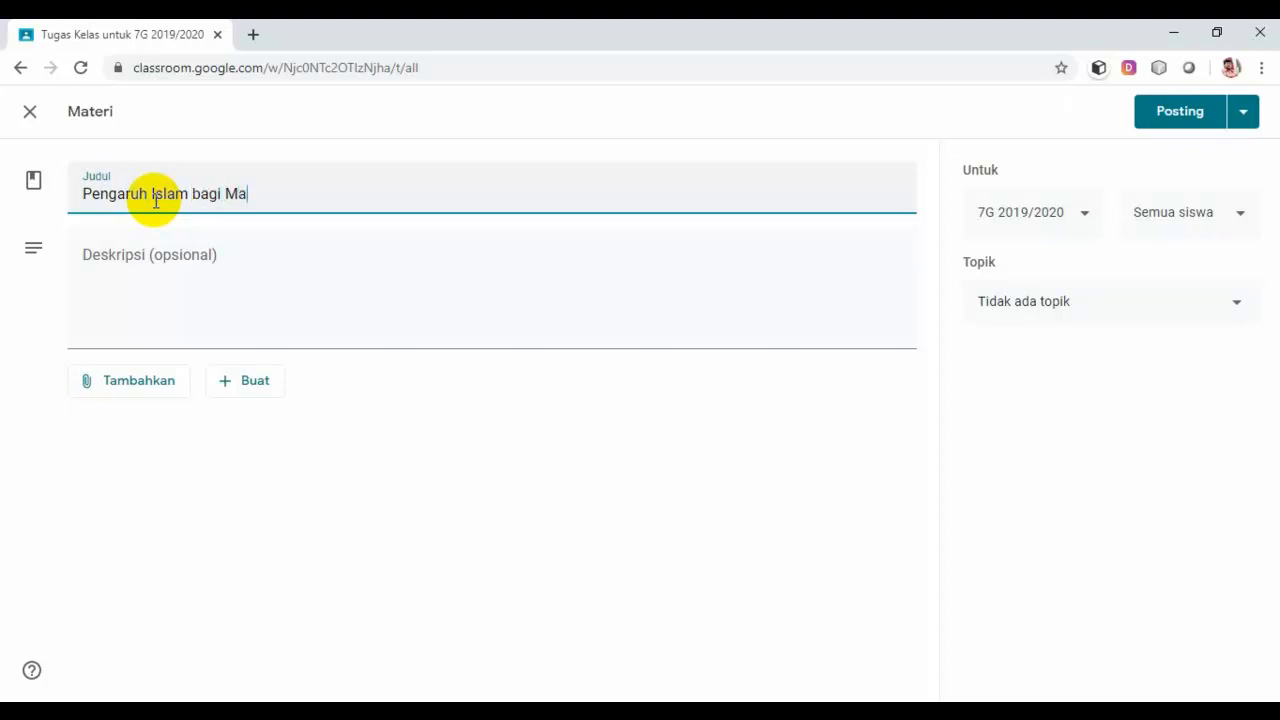
{"action": "type", "text": "syarakat indonesia"}
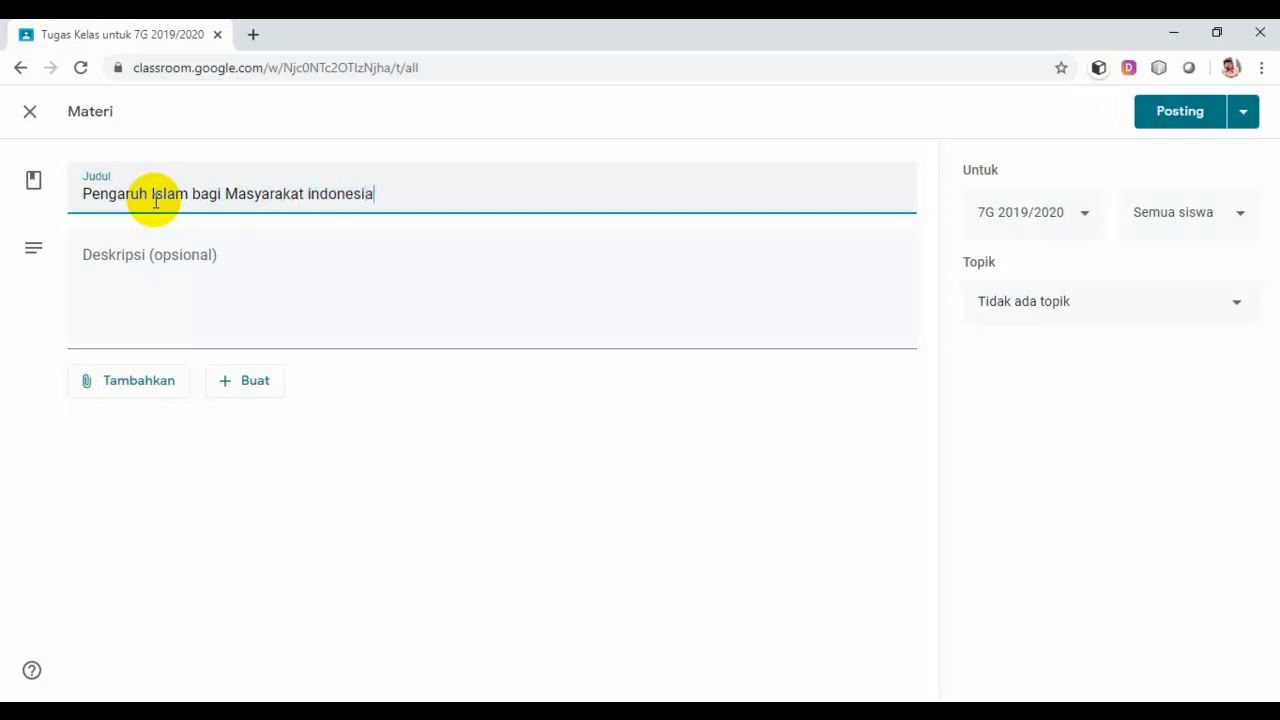
Step: Add a description telling students to study the following website carefully because it will be assessed
{"action": "left_click", "coordinate": [243, 266]}
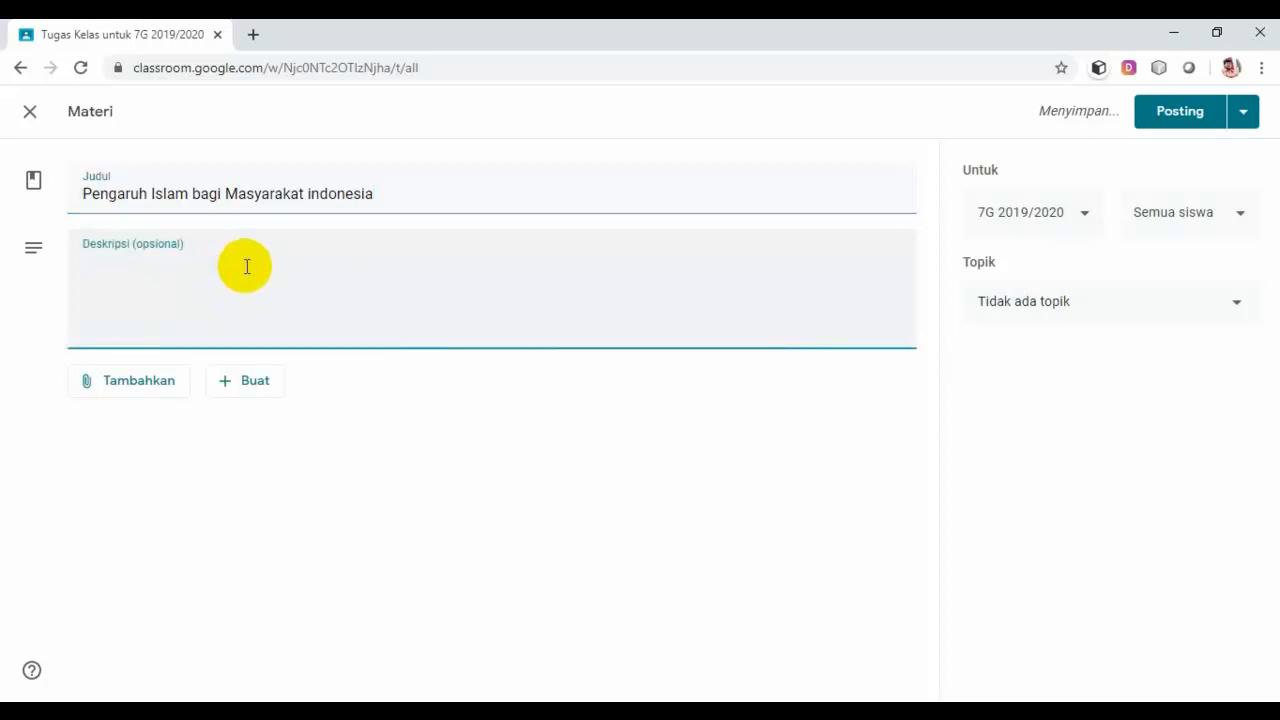
{"action": "type", "text": "Baca"}
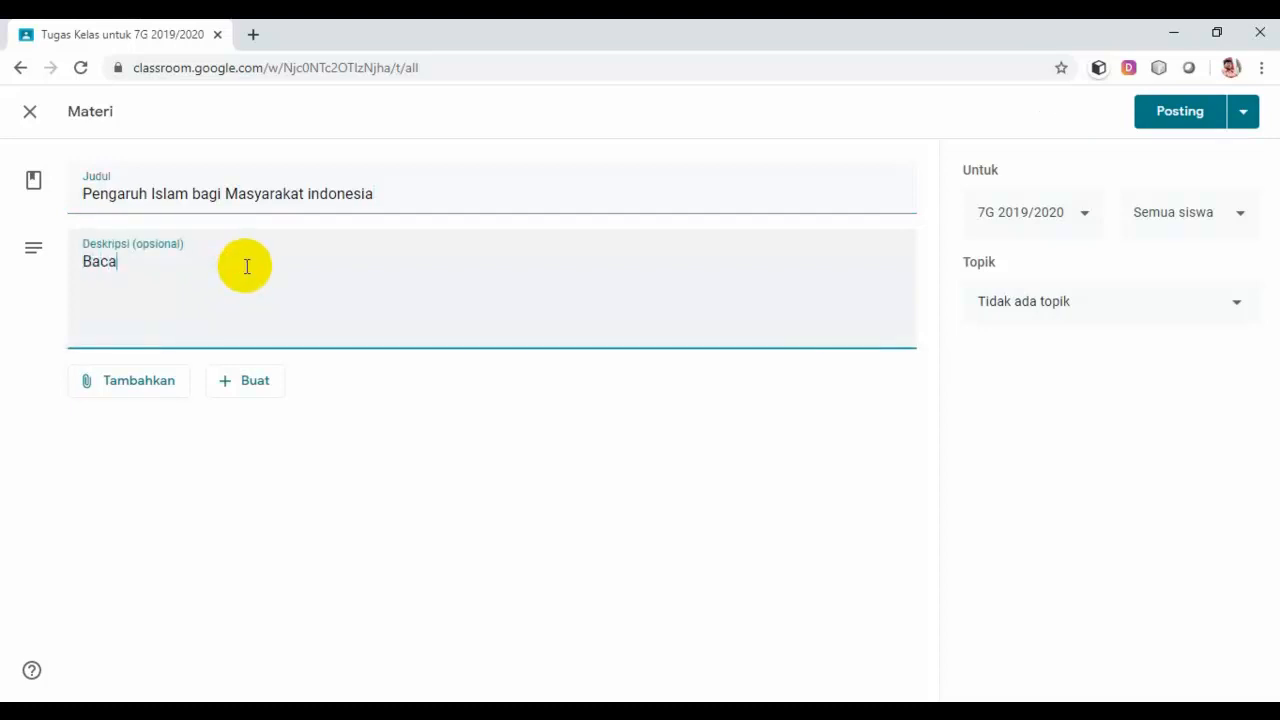
{"action": "type", "text": "lah"}
{"action": "key", "text": "BackSpace"}
{"action": "key", "text": "BackSpace"}
{"action": "key", "text": "BackSpace"}
{"action": "key", "text": "BackSpace"}
{"action": "type", "text": "Pelajari"}
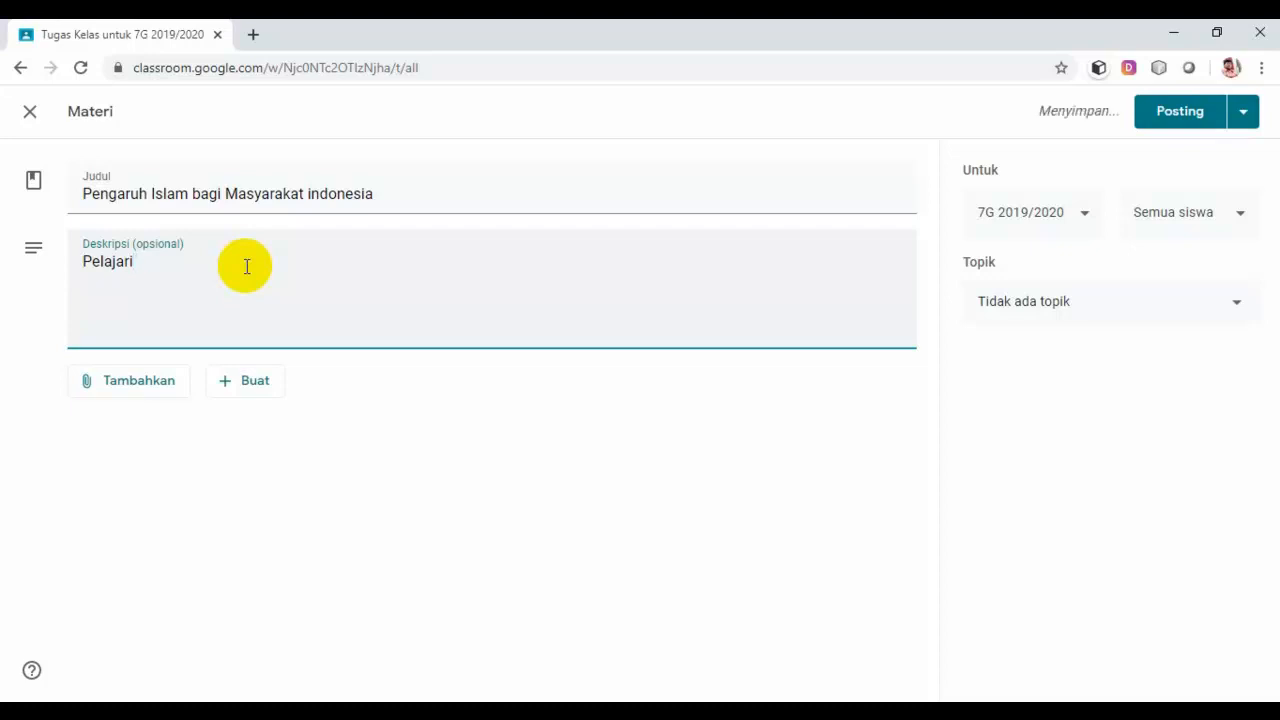
{"action": "type", "text": " web "}
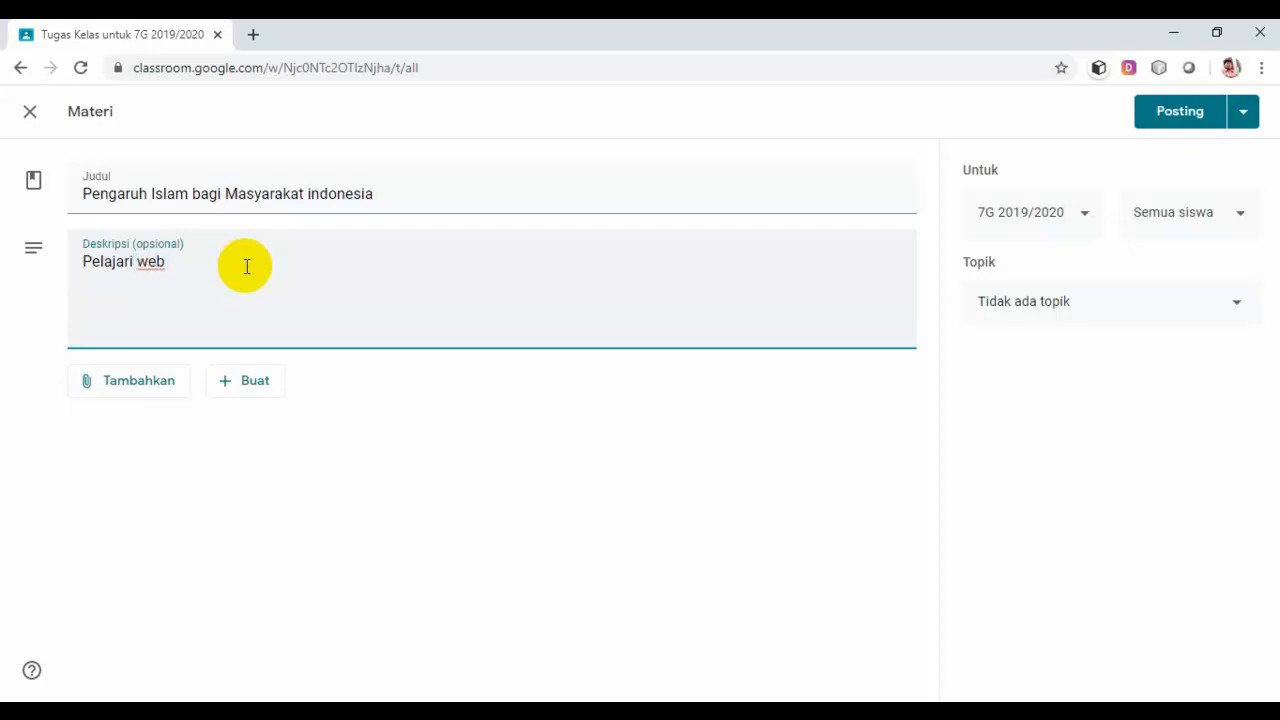
{"action": "type", "text": "beriku ini dengan baik k"}
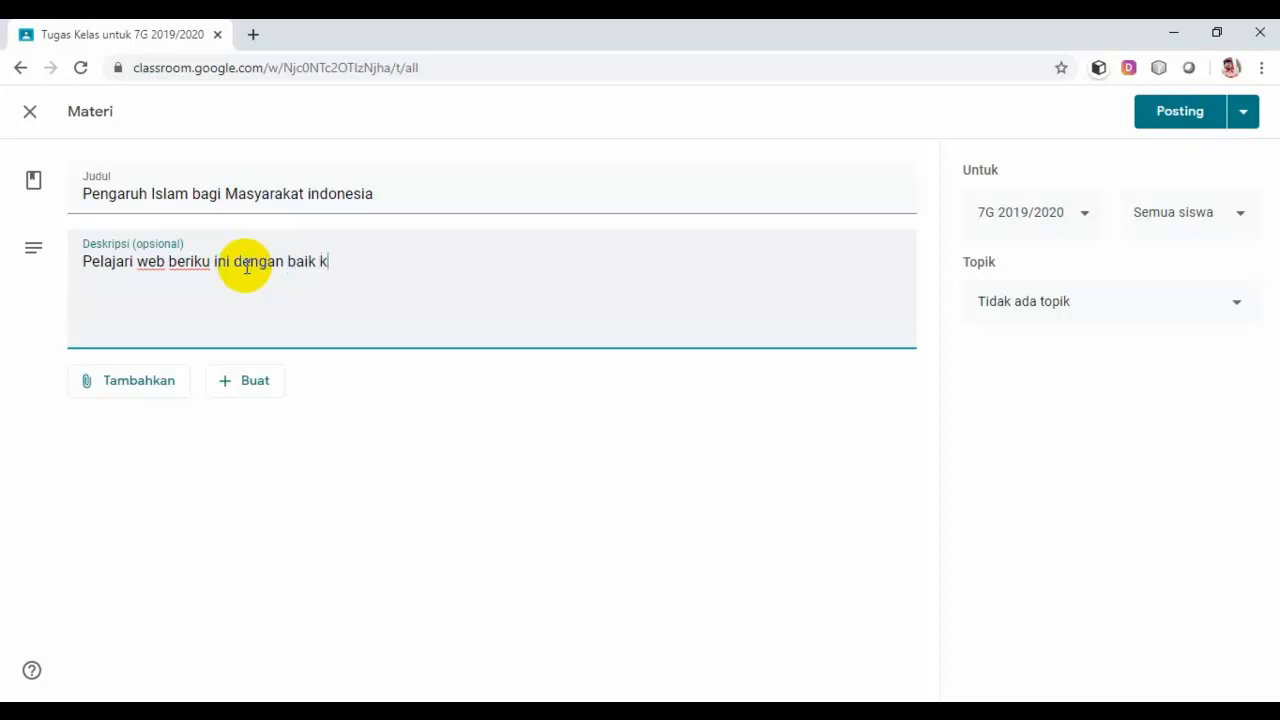
{"action": "type", "text": "arena akan ada "}
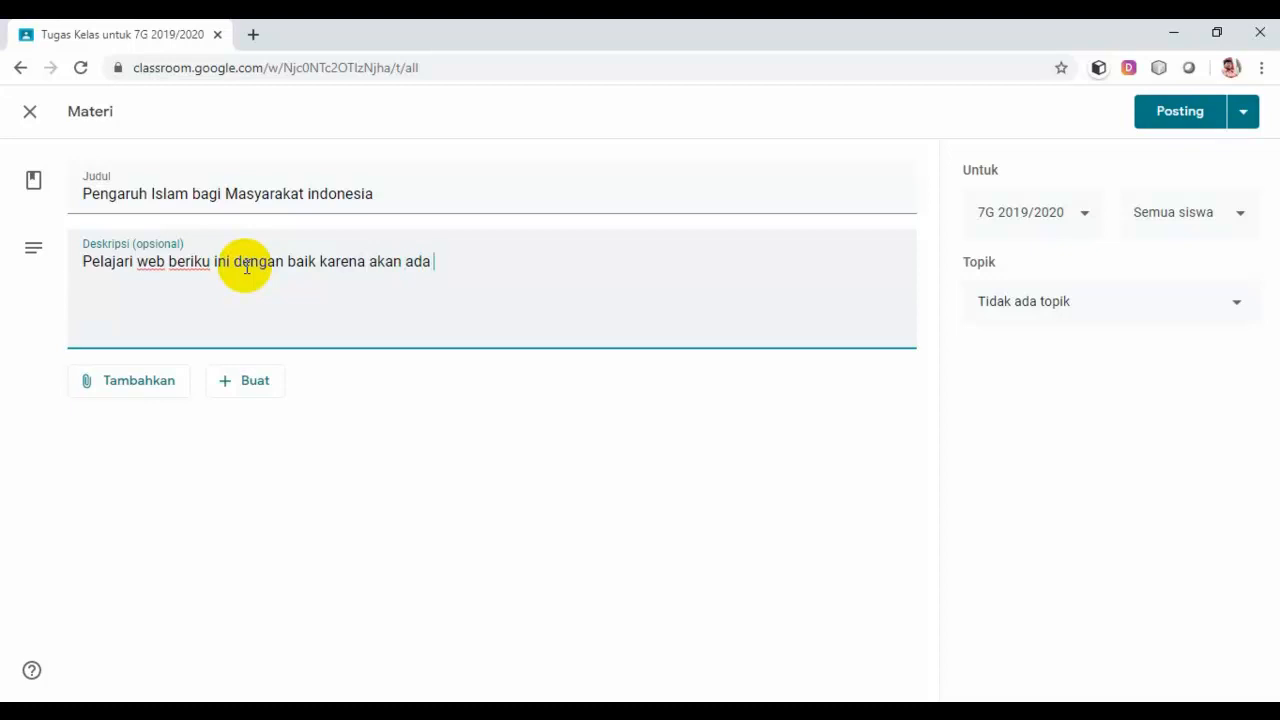
{"action": "type", "text": "proses penilain"}
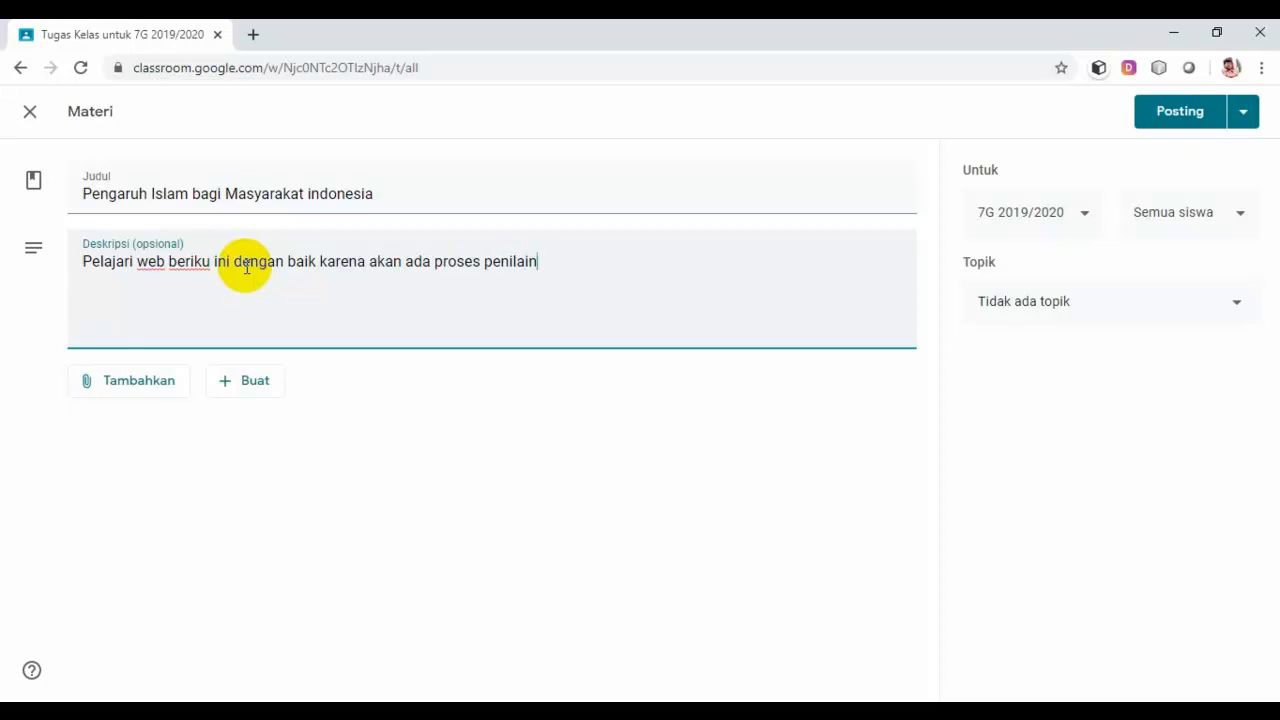
{"action": "type", "text": "aya."}
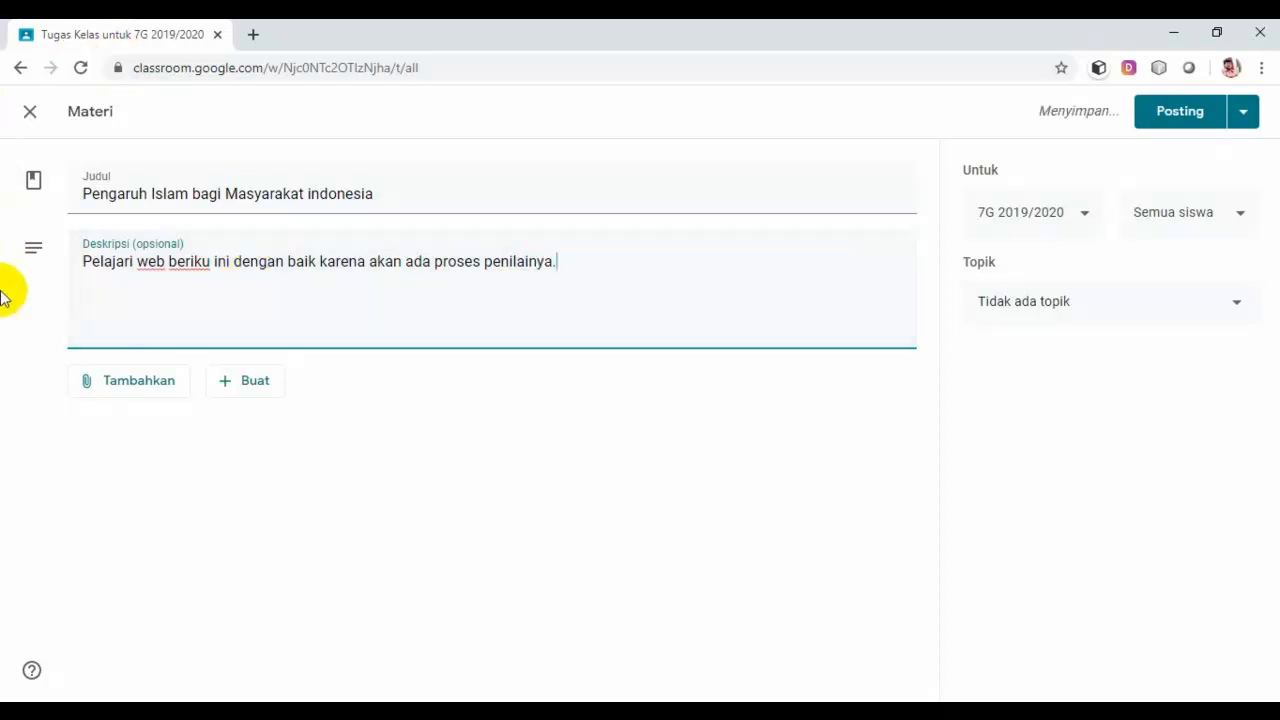
Step: Start adding a Link attachment to the material, then bring up the PJJ folder in File Explorer
{"action": "left_click", "coordinate": [129, 387]}
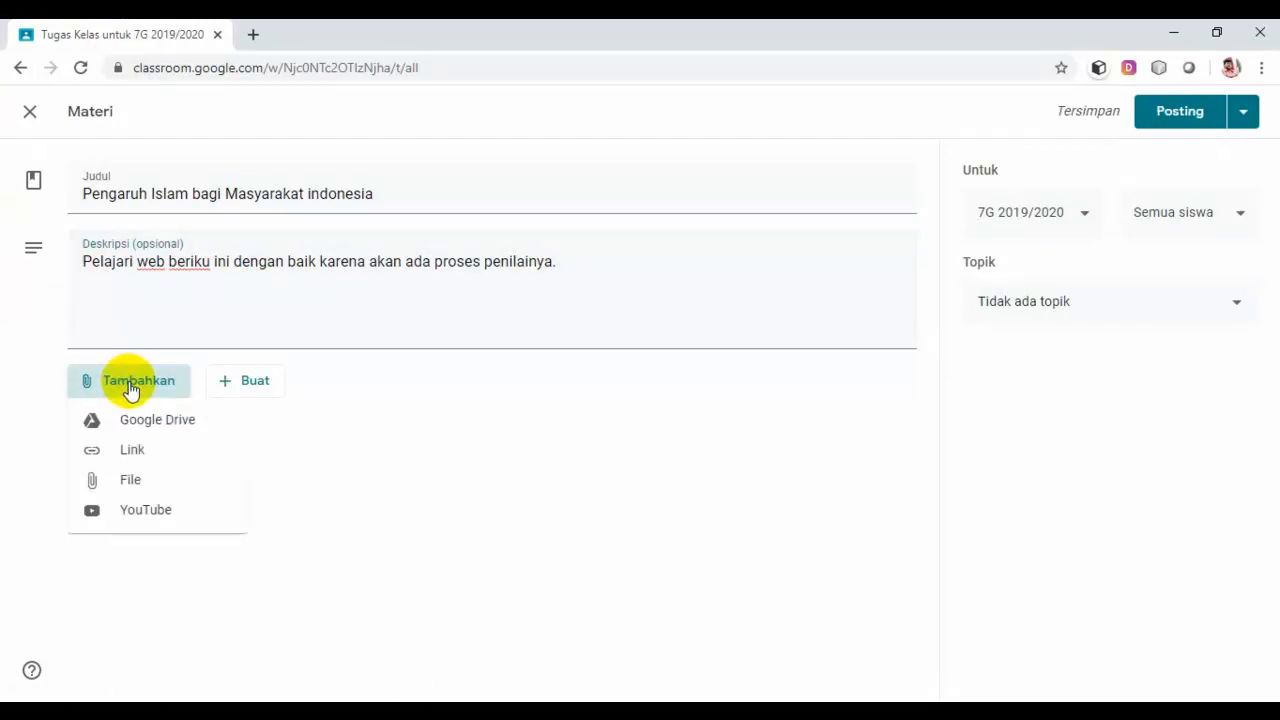
{"action": "left_click", "coordinate": [133, 452]}
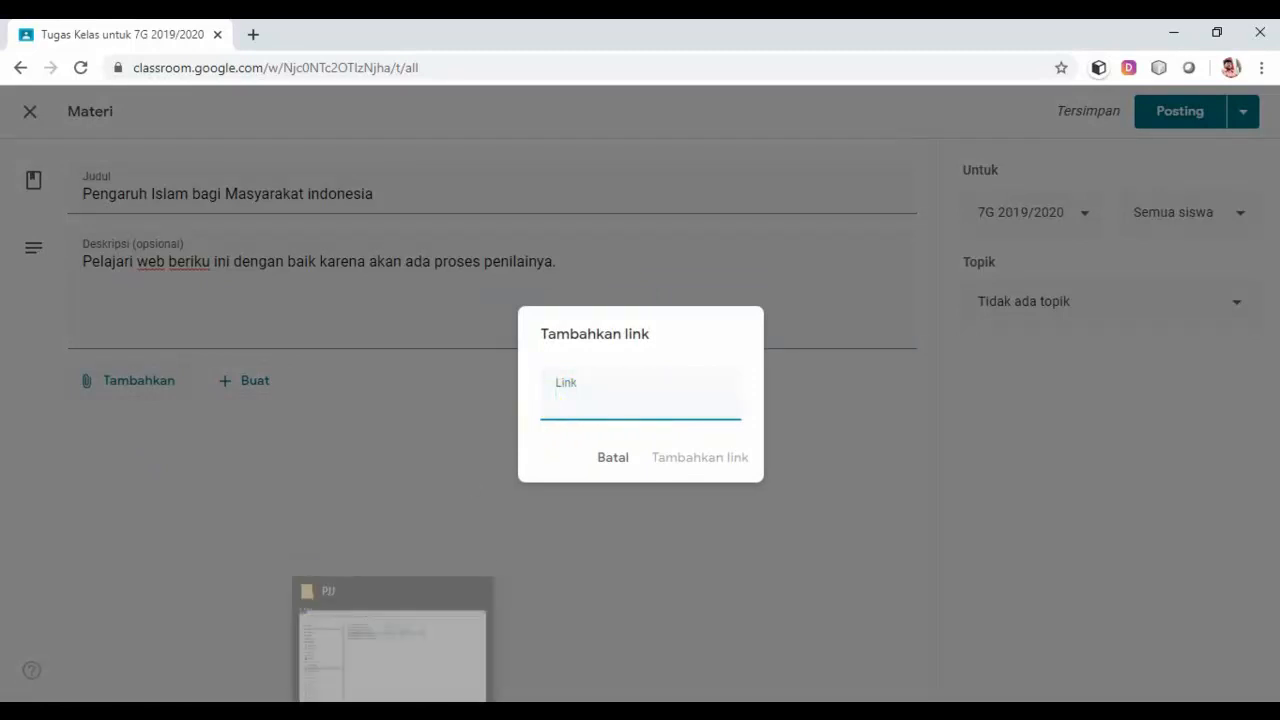
{"action": "left_click", "coordinate": [392, 711]}
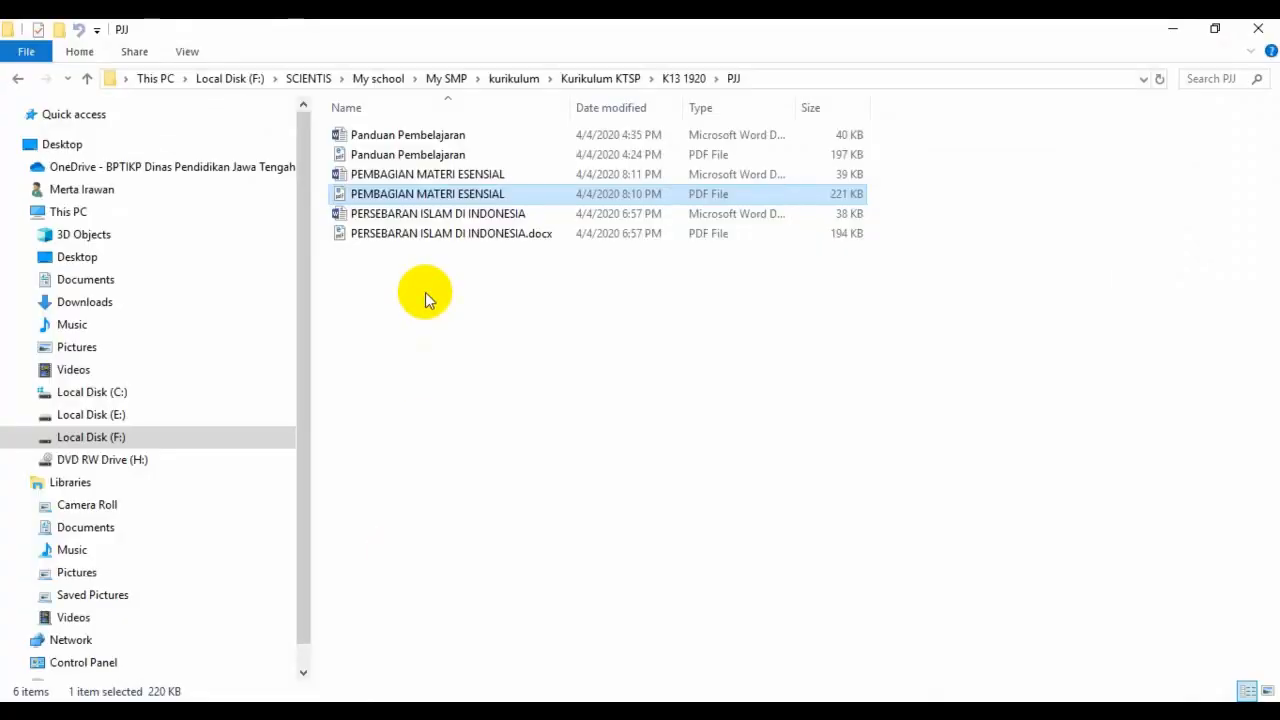
Step: Open the Word version of PEMBAGIAN MATERI ESENSIAL from the PJJ folder
{"action": "left_click", "coordinate": [430, 178]}
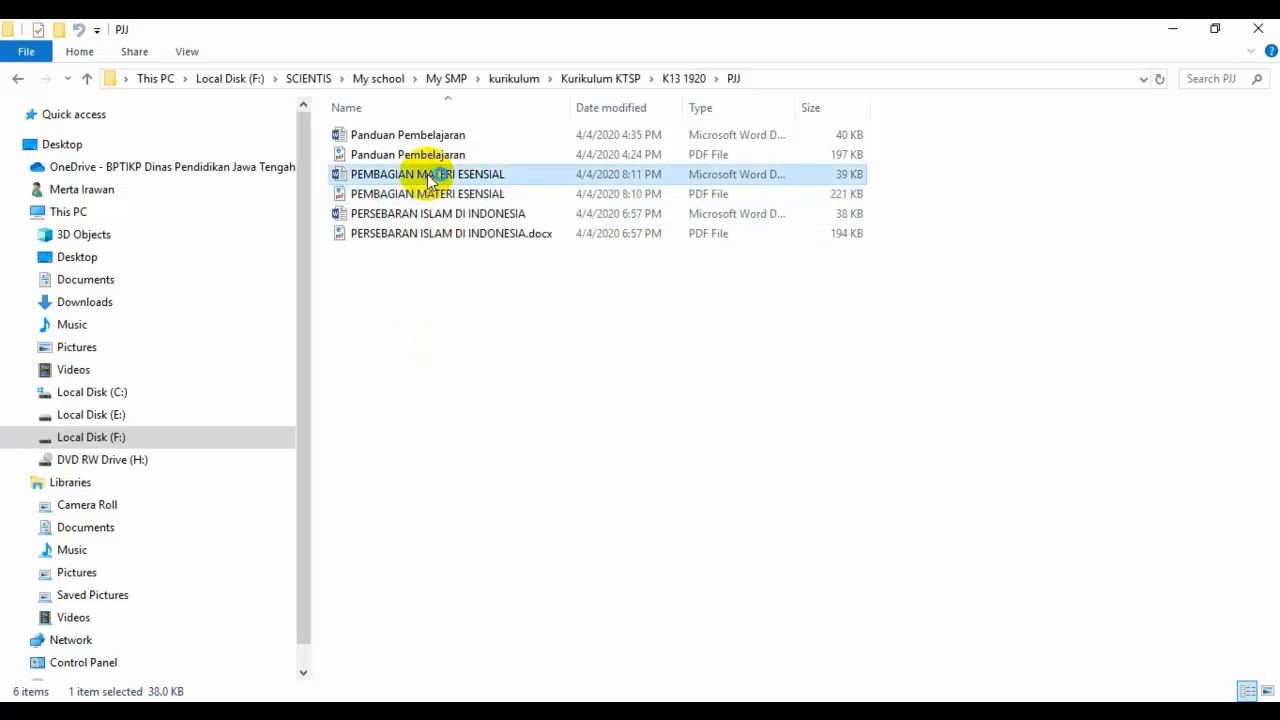
{"action": "double_click", "coordinate": [430, 178]}
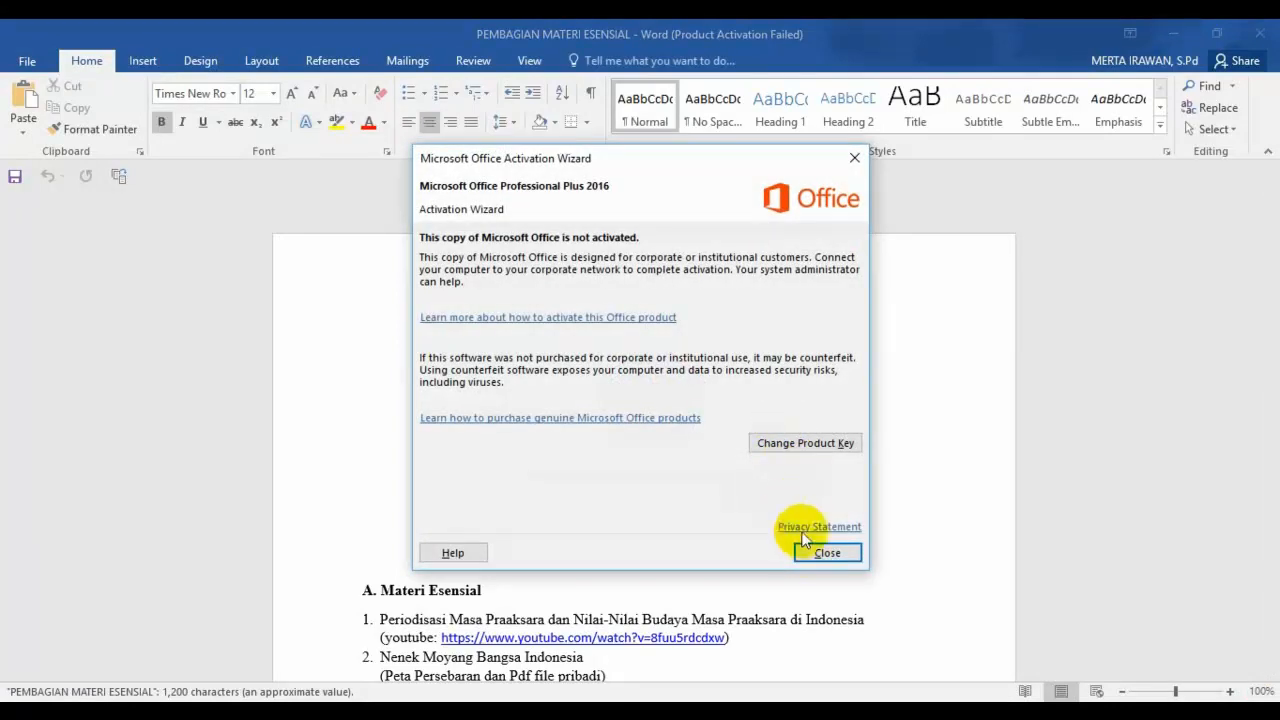
Step: Copy the afmar.co.id link from item 5 of the Word document and return to Classroom
{"action": "left_click", "coordinate": [810, 551]}
{"action": "scroll", "coordinate": [785, 475], "scroll_direction": "down", "scroll_amount": 7}
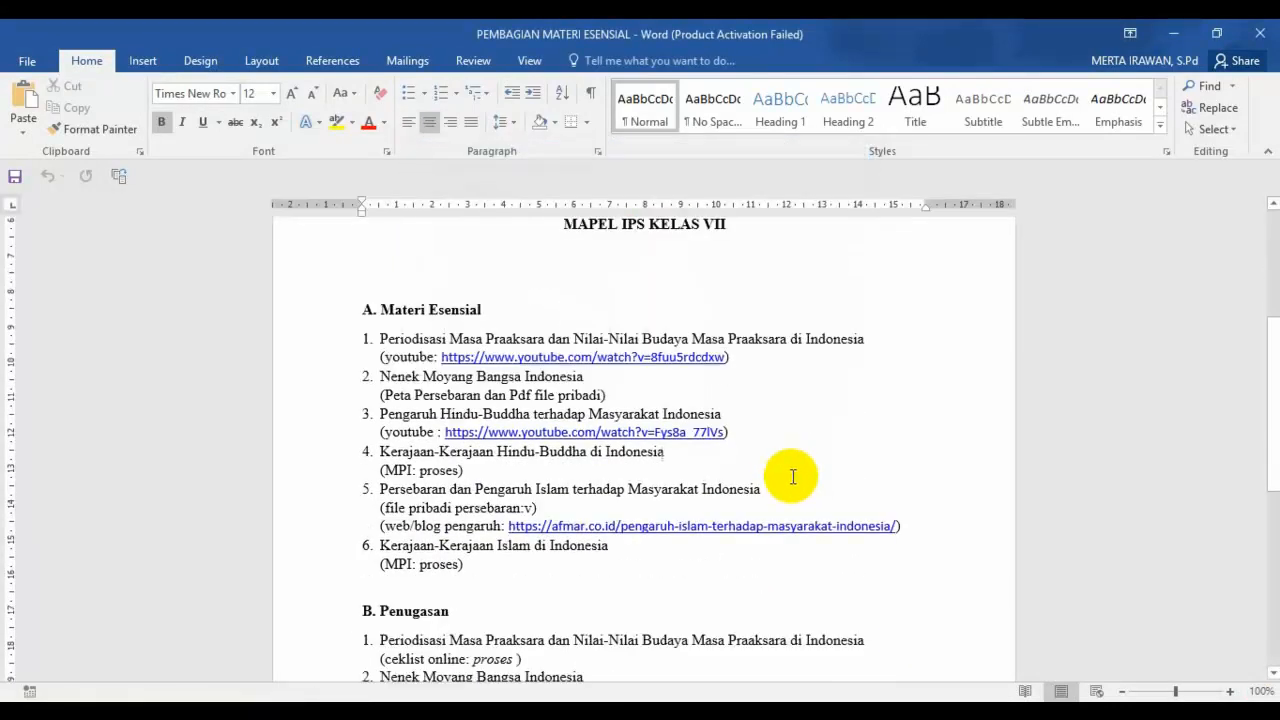
{"action": "scroll", "coordinate": [583, 418], "scroll_direction": "up", "scroll_amount": 1}
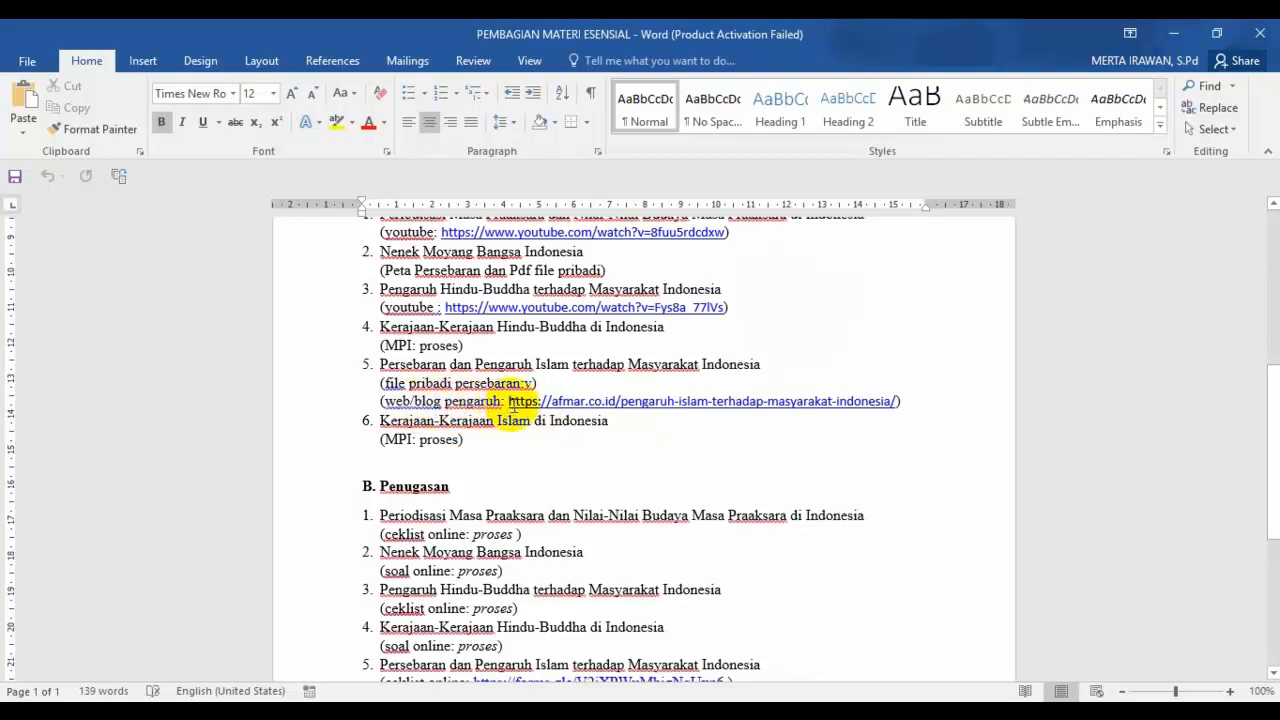
{"action": "left_click_drag", "start_coordinate": [510, 404], "coordinate": [845, 408]}
{"action": "right_click", "coordinate": [843, 402]}
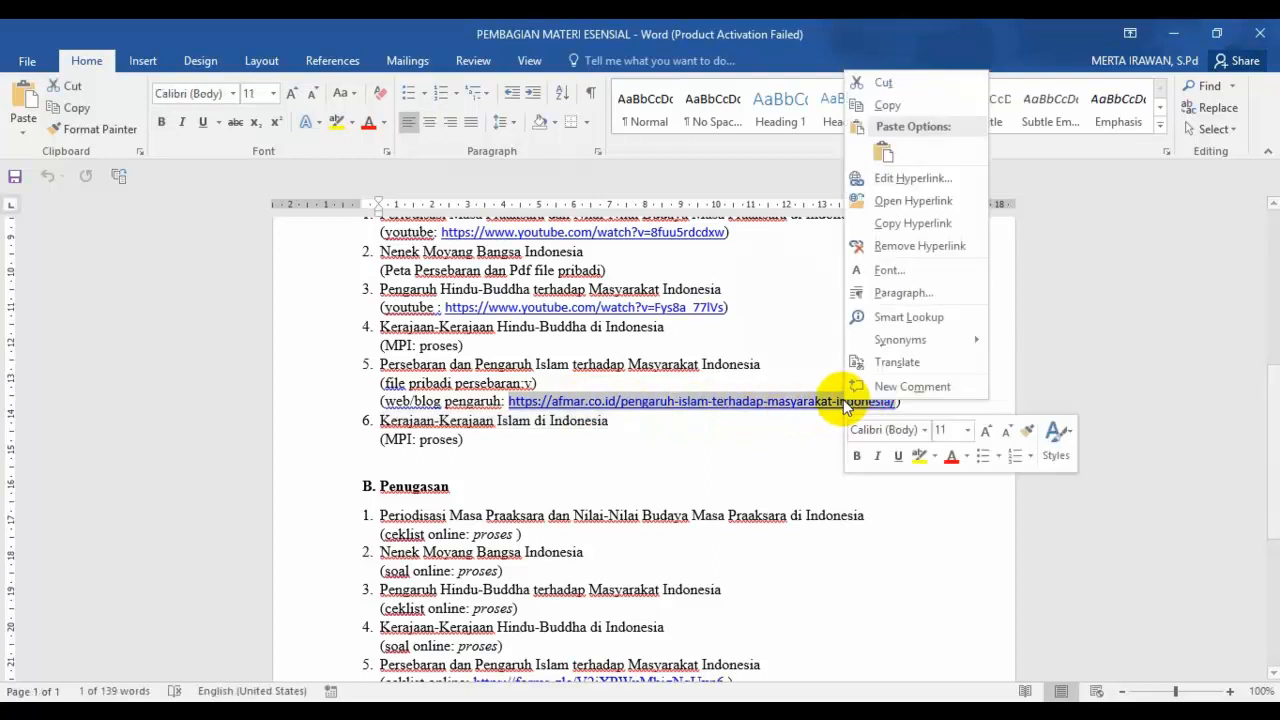
{"action": "left_click", "coordinate": [887, 106]}
{"action": "mouse_move", "coordinate": [622, 712]}
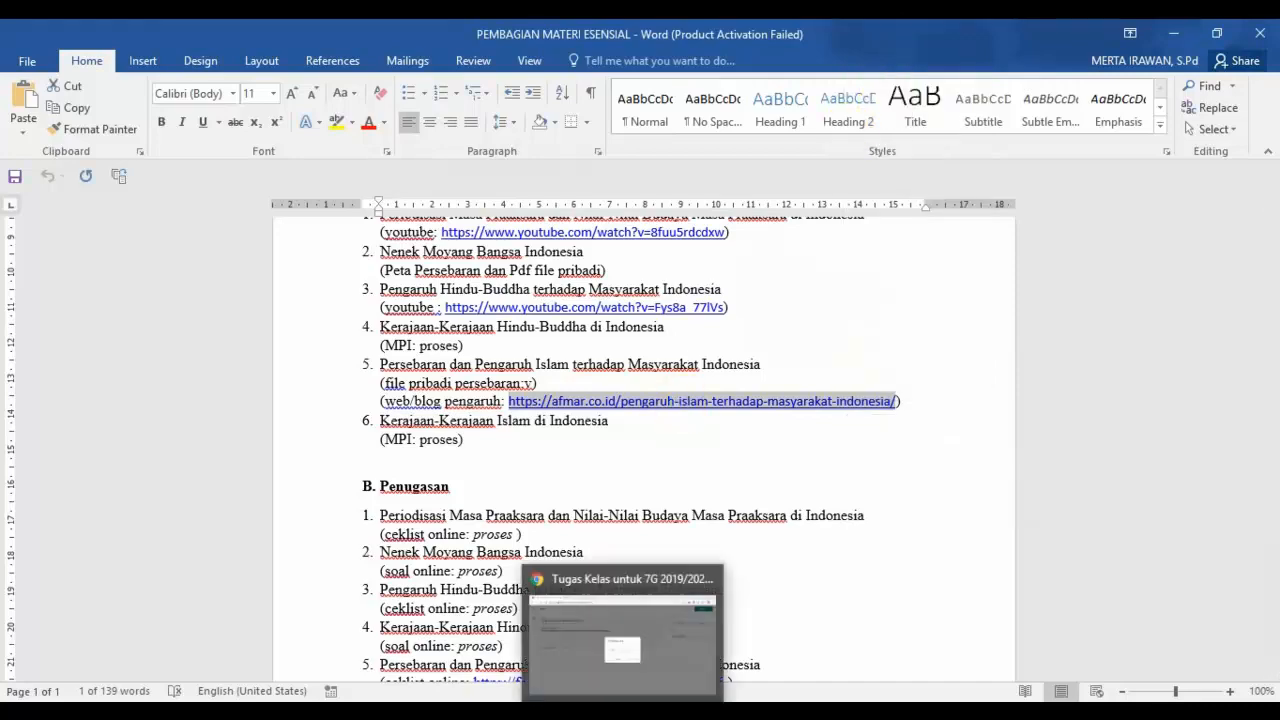
{"action": "left_click", "coordinate": [622, 640]}
Step: Paste the copied afmar.co.id URL into the Link field and attach it to the material
{"action": "left_click", "coordinate": [580, 405]}
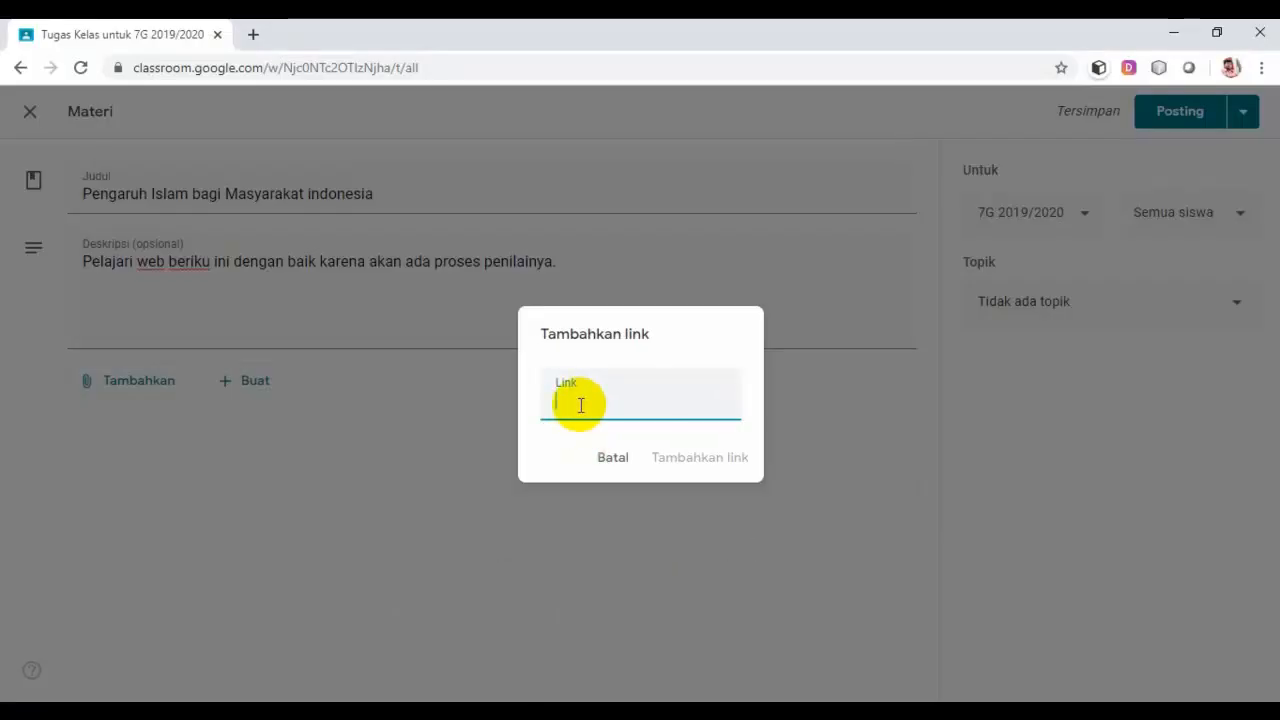
{"action": "right_click", "coordinate": [580, 405]}
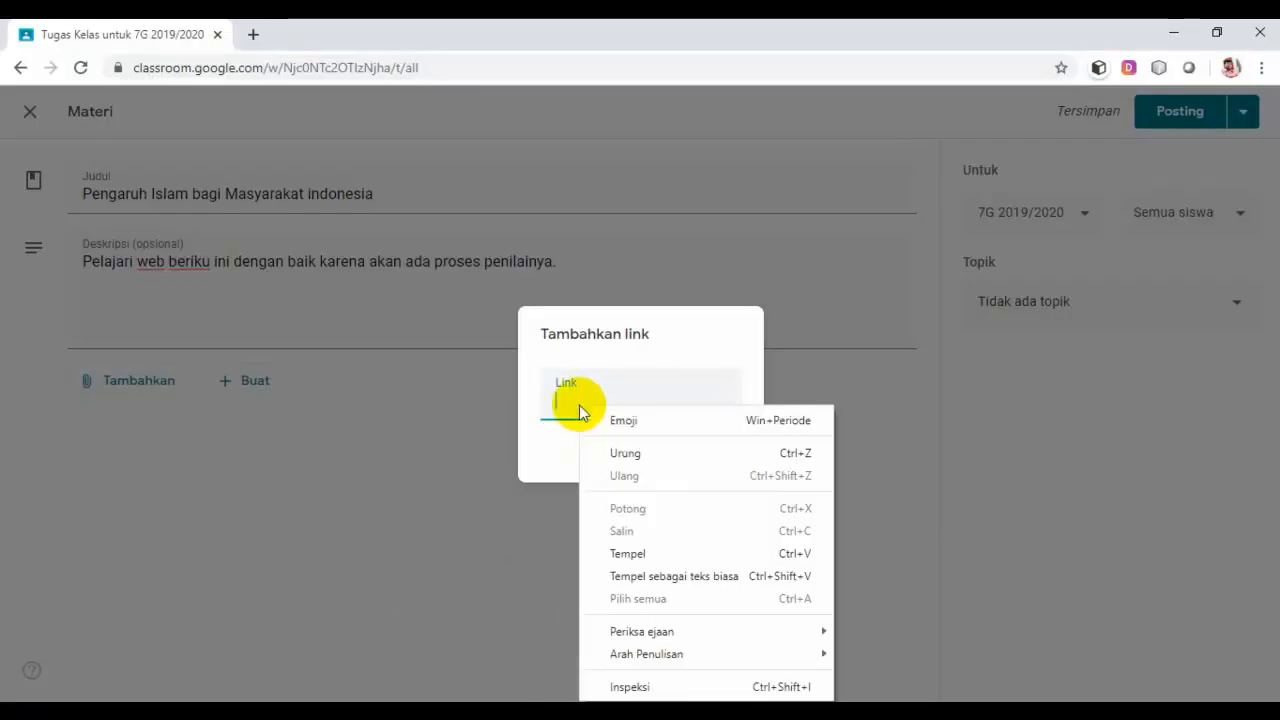
{"action": "left_click", "coordinate": [622, 553]}
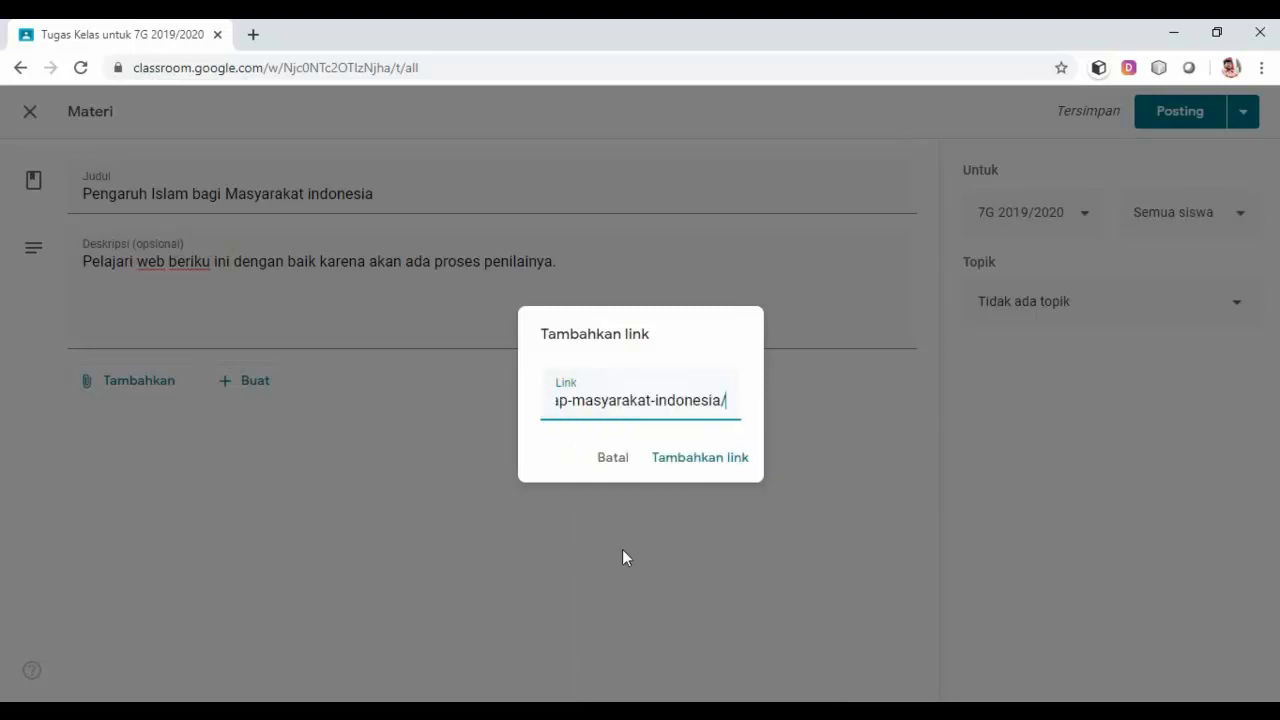
{"action": "left_click", "coordinate": [689, 468]}
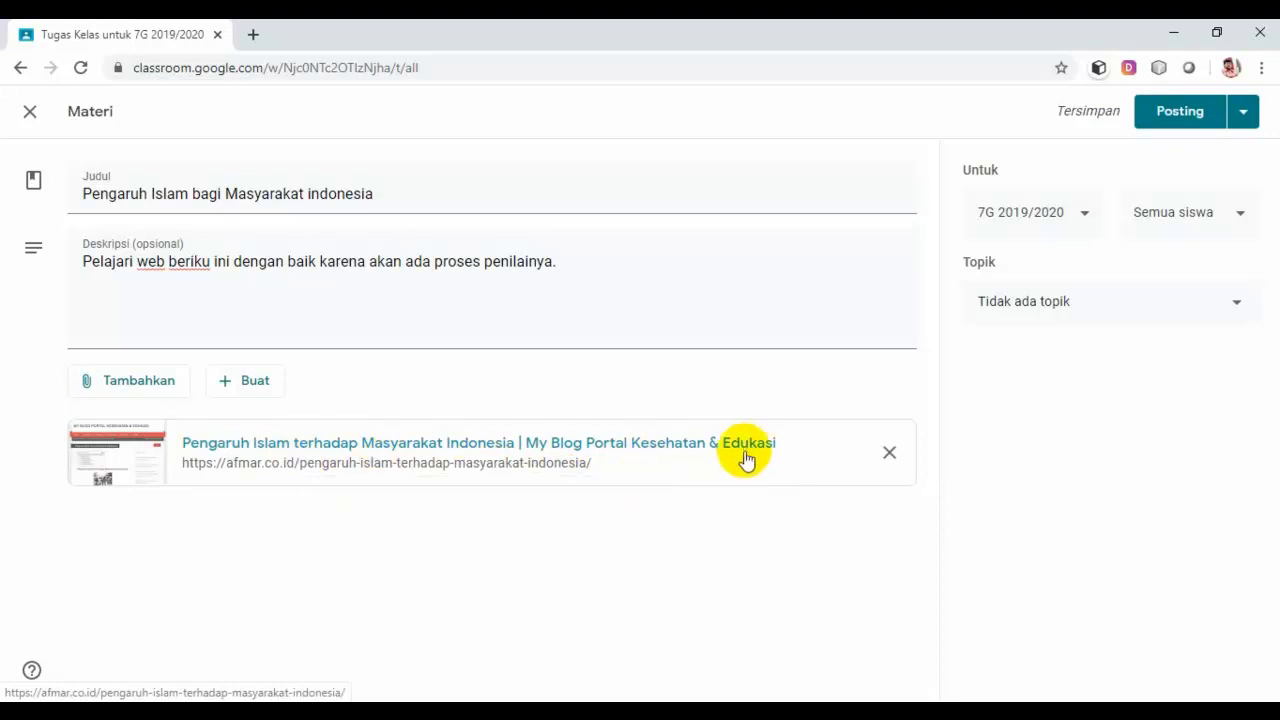
Step: File the Pengaruh material under Materi Pembelajaran and post it
{"action": "left_click", "coordinate": [1240, 310]}
{"action": "left_click", "coordinate": [1114, 452]}
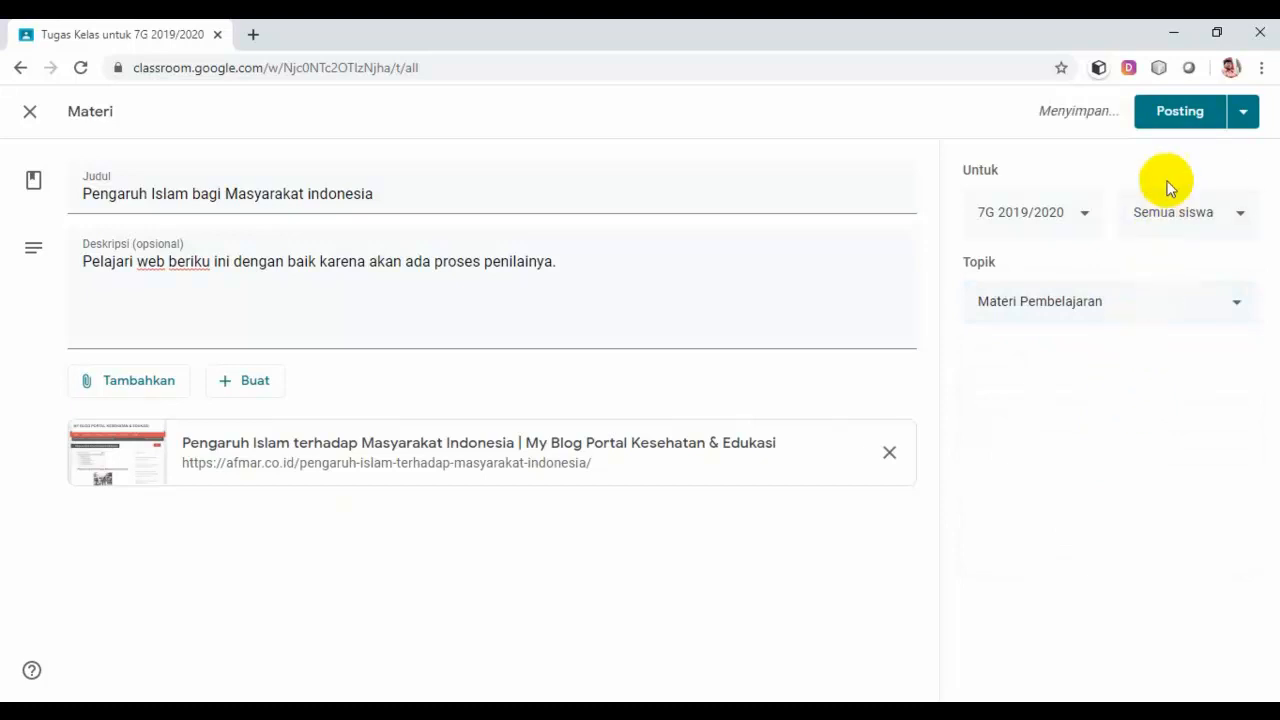
{"action": "left_click", "coordinate": [1193, 113]}
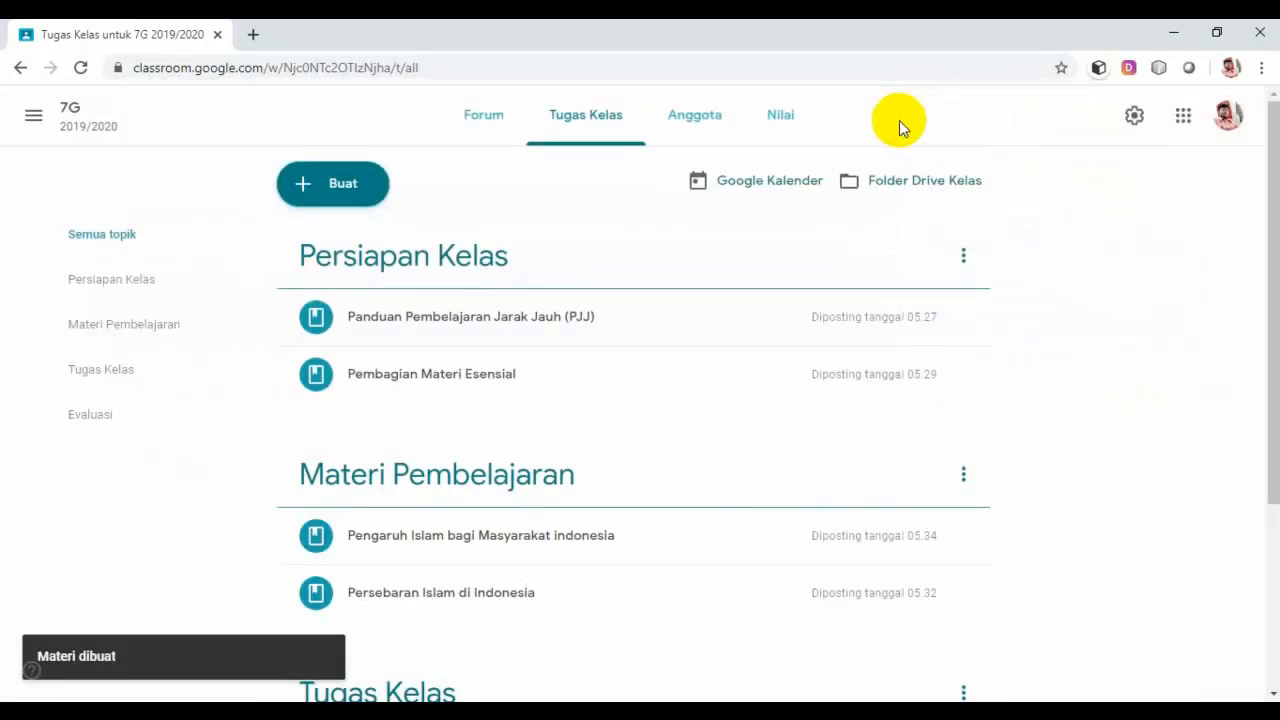
Step: Drag Persebaran Islam di Indonesia above the Pengaruh post in Materi Pembelajaran
{"action": "scroll", "coordinate": [550, 513], "scroll_direction": "down", "scroll_amount": 2}
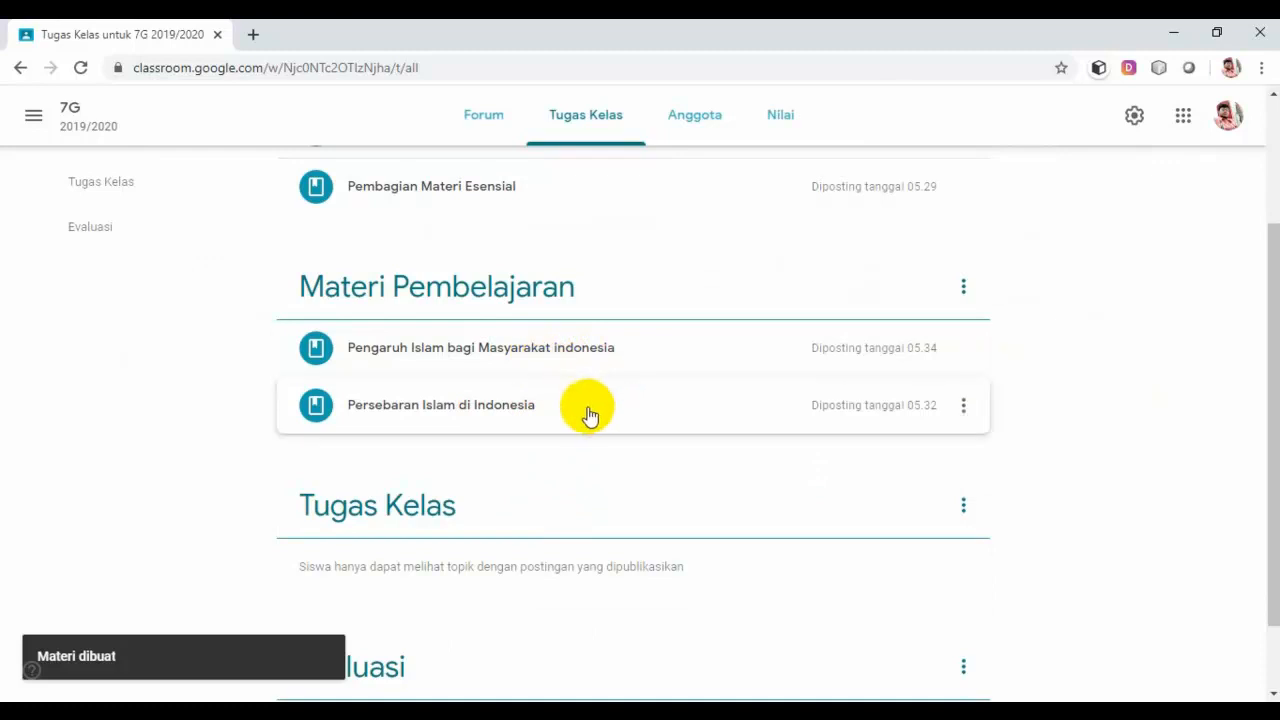
{"action": "left_click_drag", "start_coordinate": [580, 427], "coordinate": [586, 351]}
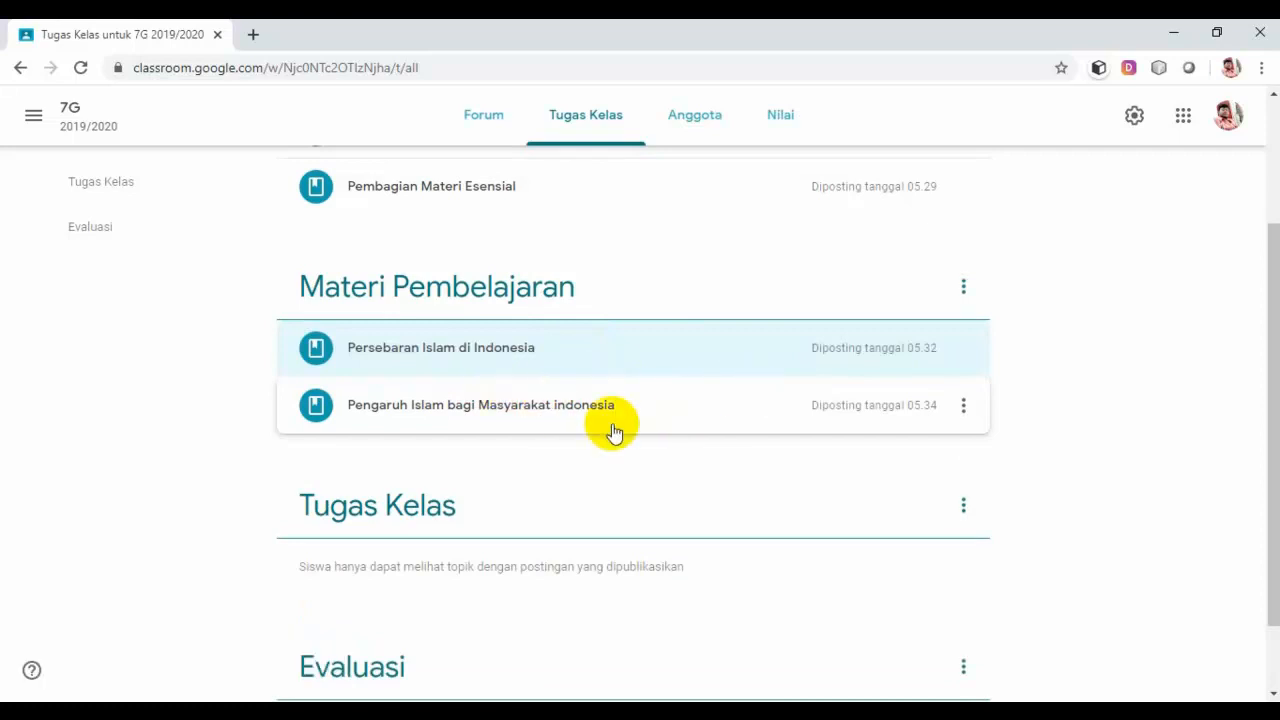
{"action": "scroll", "coordinate": [679, 416], "scroll_direction": "down", "scroll_amount": 2}
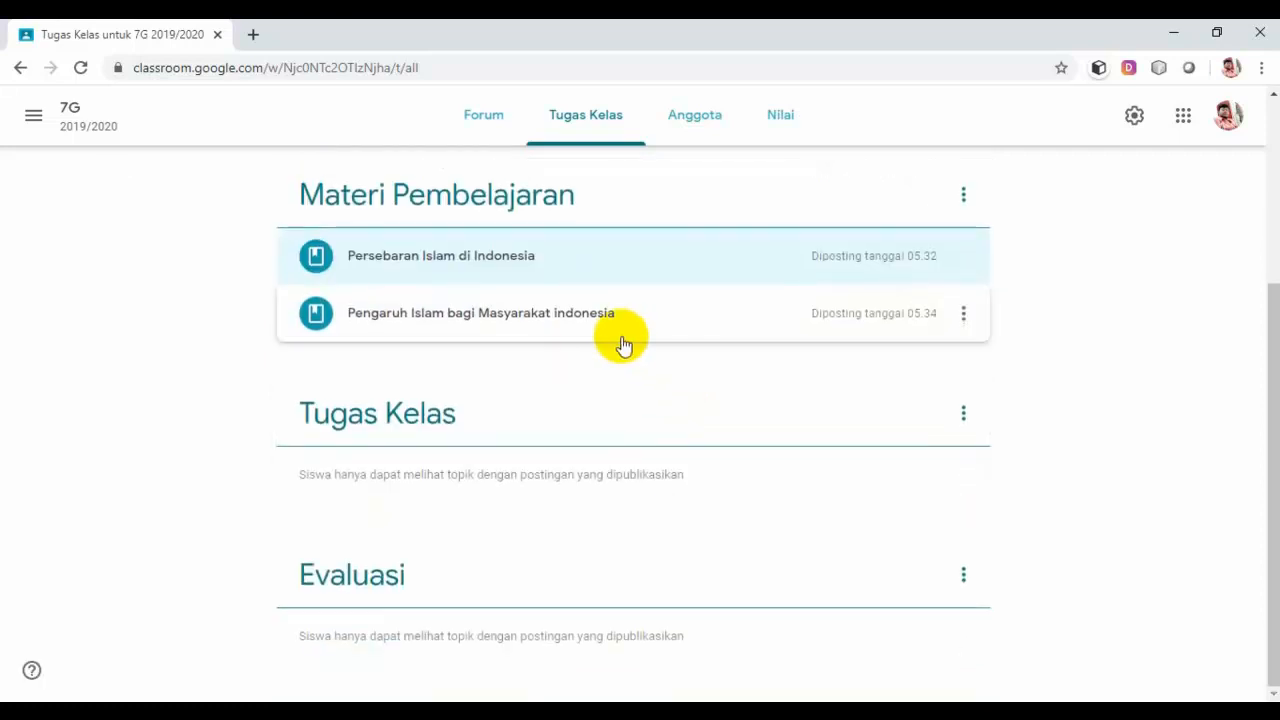
Step: Expand and collapse both materials to check their descriptions, PDF and link
{"action": "left_click", "coordinate": [603, 266]}
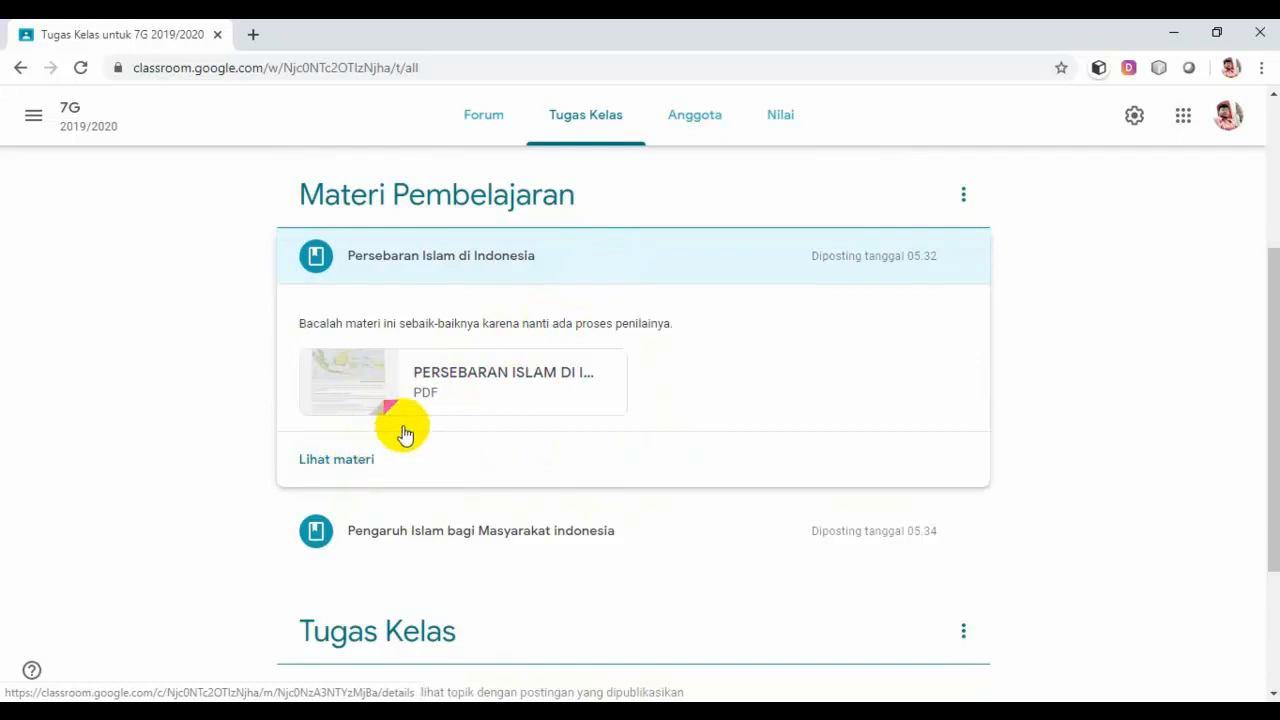
{"action": "left_click", "coordinate": [673, 262]}
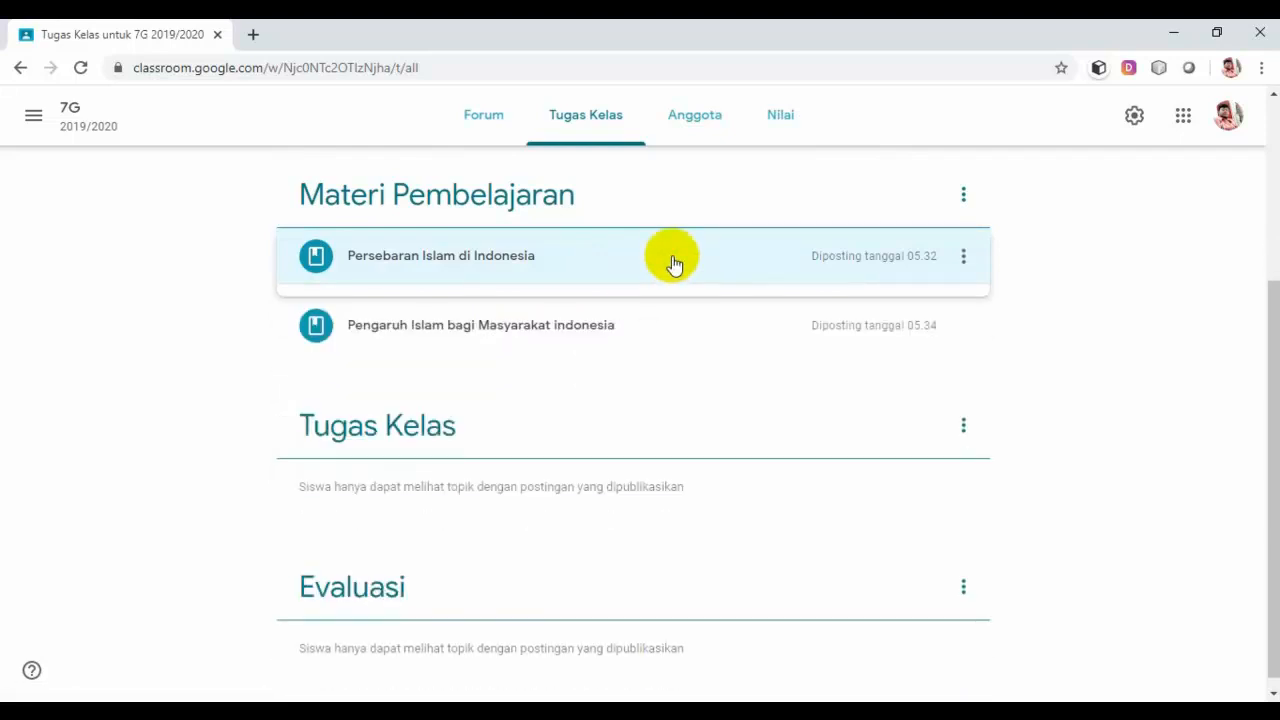
{"action": "left_click", "coordinate": [686, 310]}
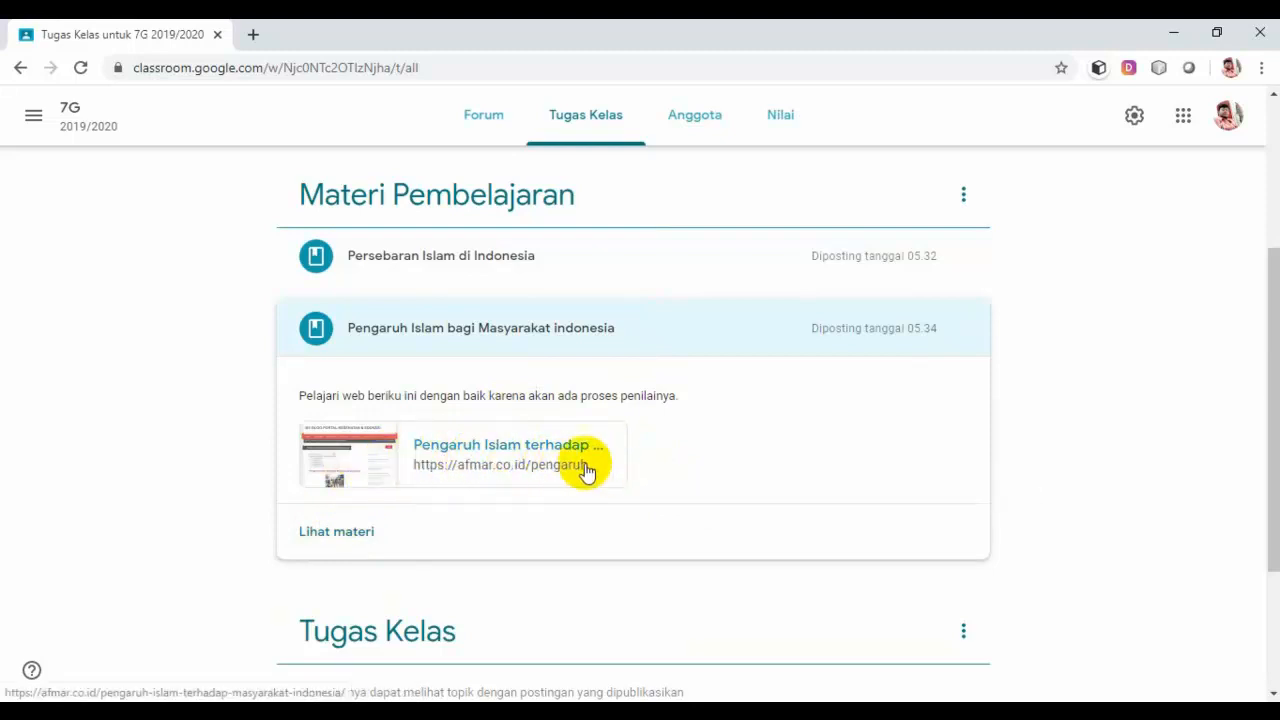
{"action": "left_click", "coordinate": [717, 338]}
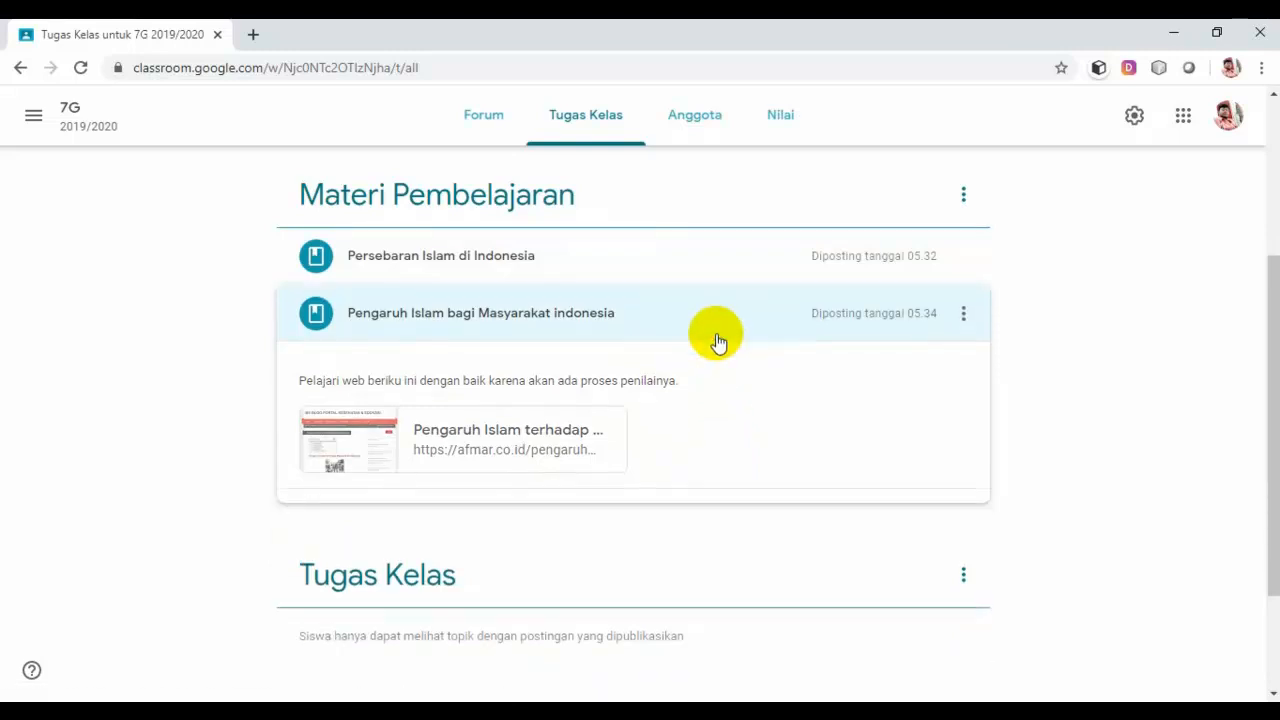
{"action": "scroll", "coordinate": [714, 365], "scroll_direction": "up", "scroll_amount": 1}
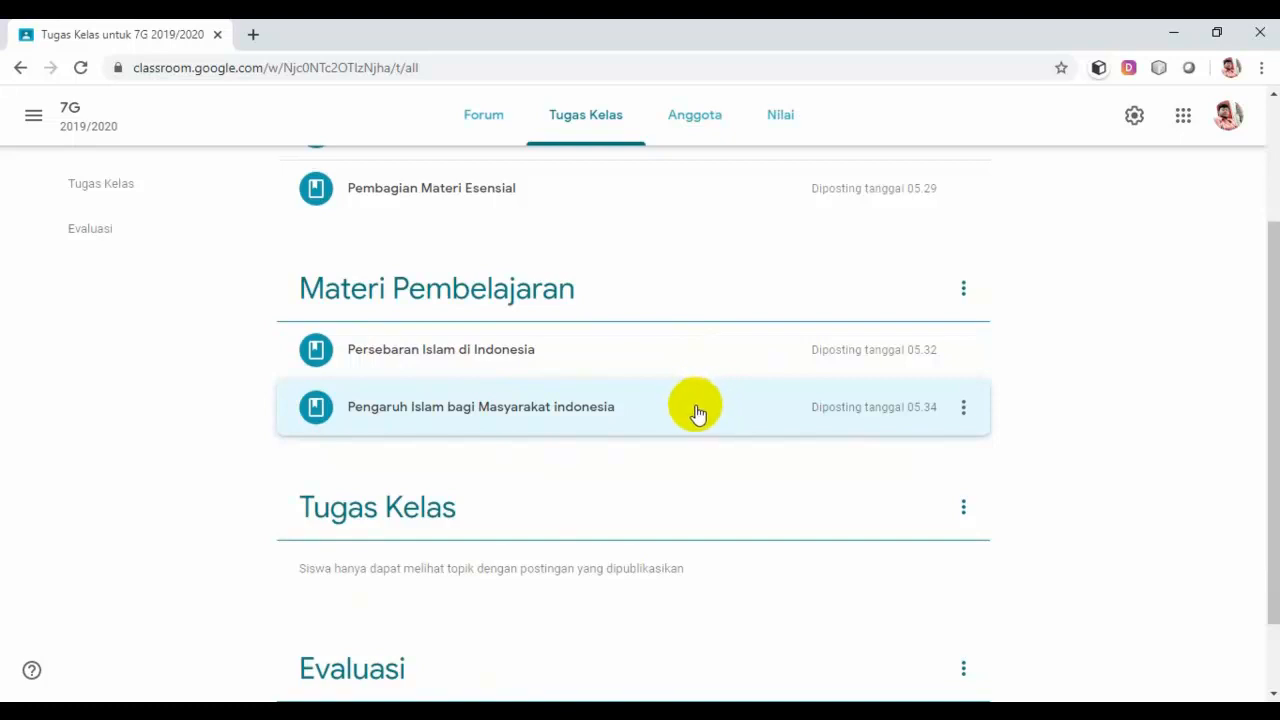
{"action": "scroll", "coordinate": [694, 413], "scroll_direction": "up", "scroll_amount": 1}
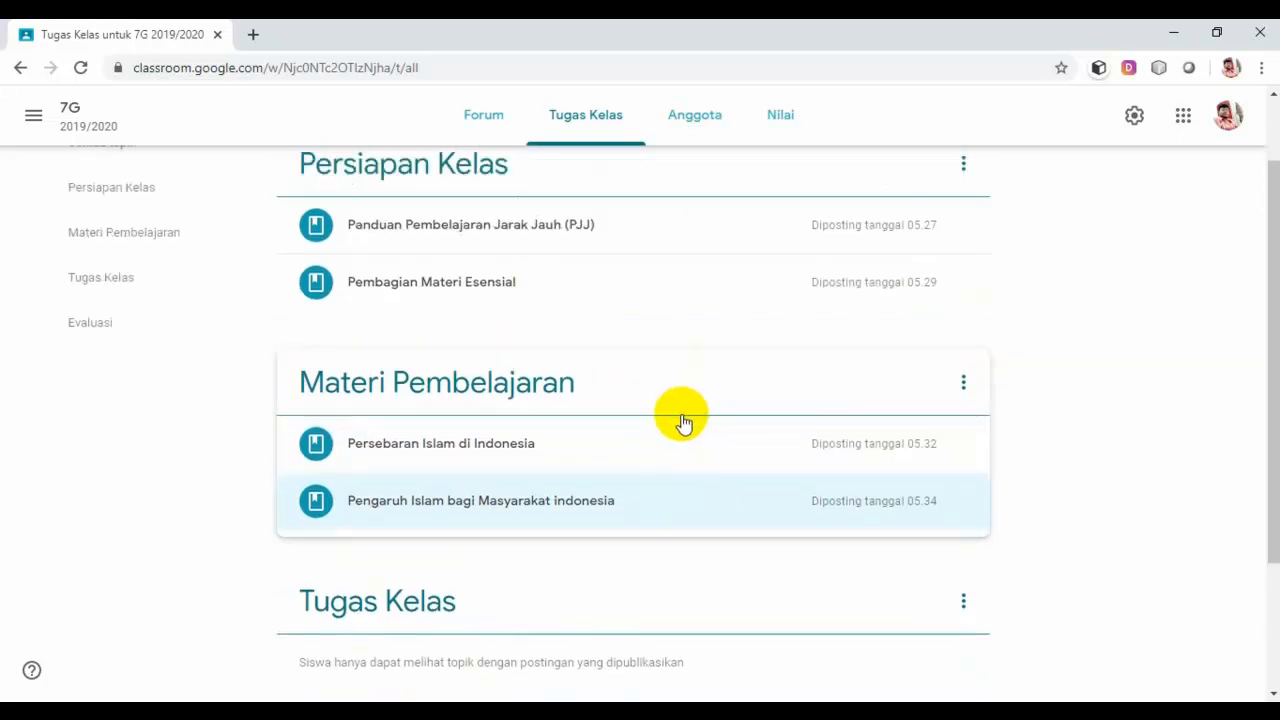
{"action": "scroll", "coordinate": [683, 420], "scroll_direction": "up", "scroll_amount": 1}
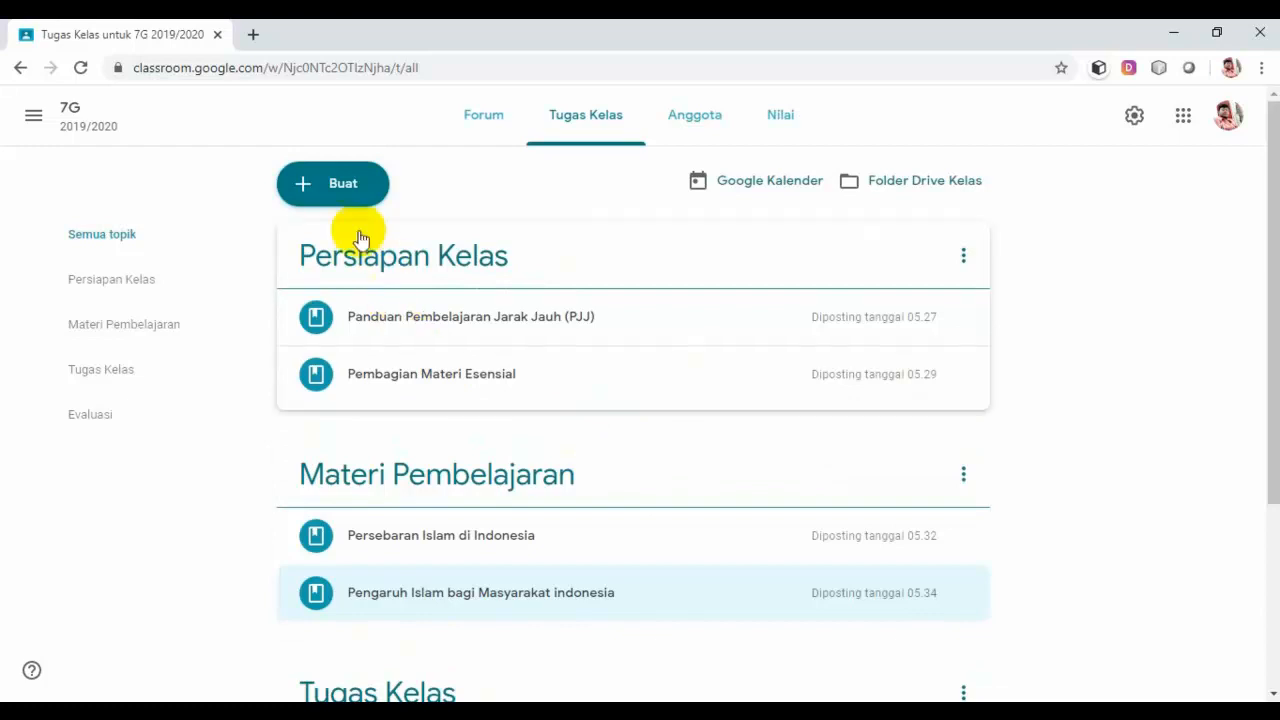
{"action": "left_click", "coordinate": [342, 188]}
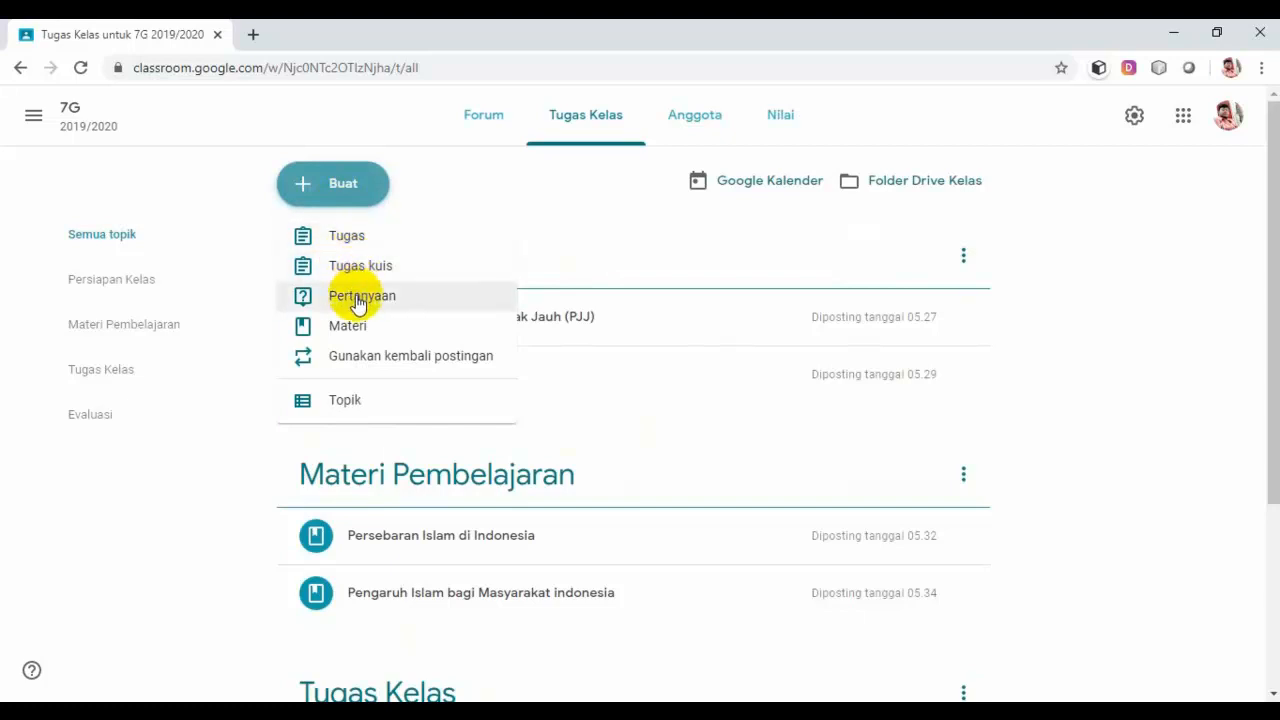
Step: Create a new Tugas titled 'Soal Latihan Persebaran dan Pengaruh Islam di indonesia'
{"action": "left_click", "coordinate": [347, 247]}
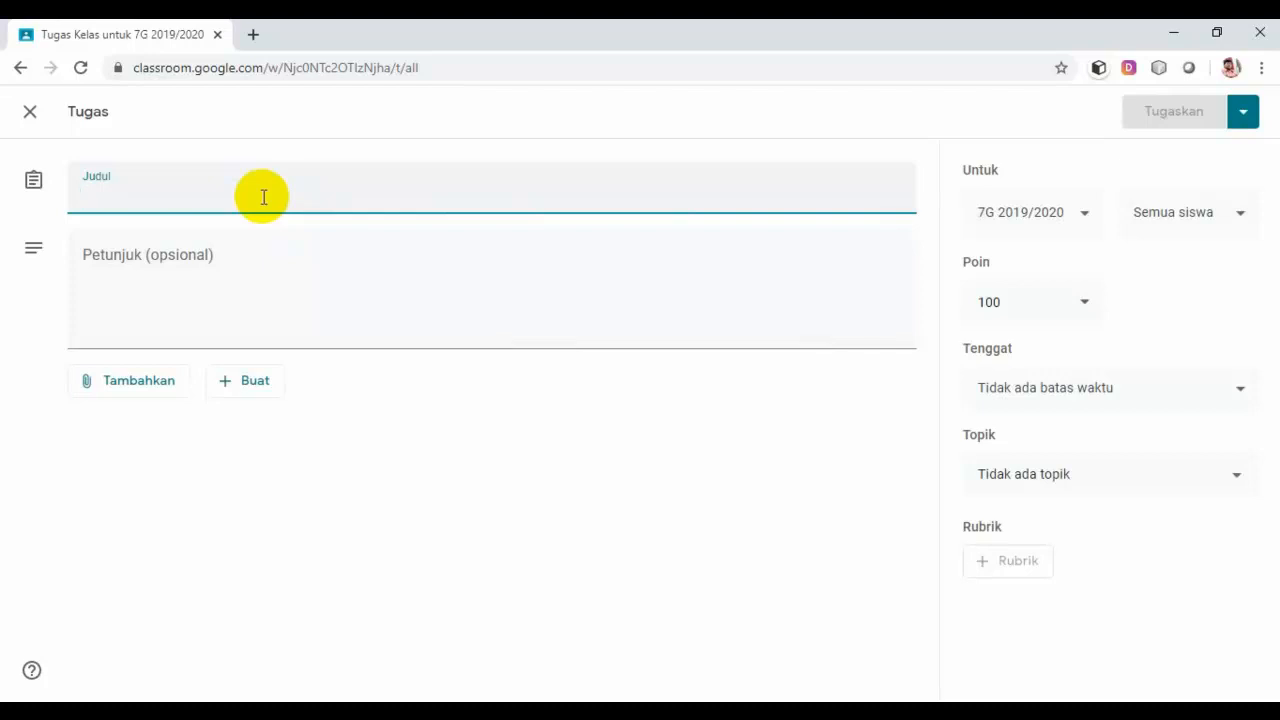
{"action": "type", "text": "S"}
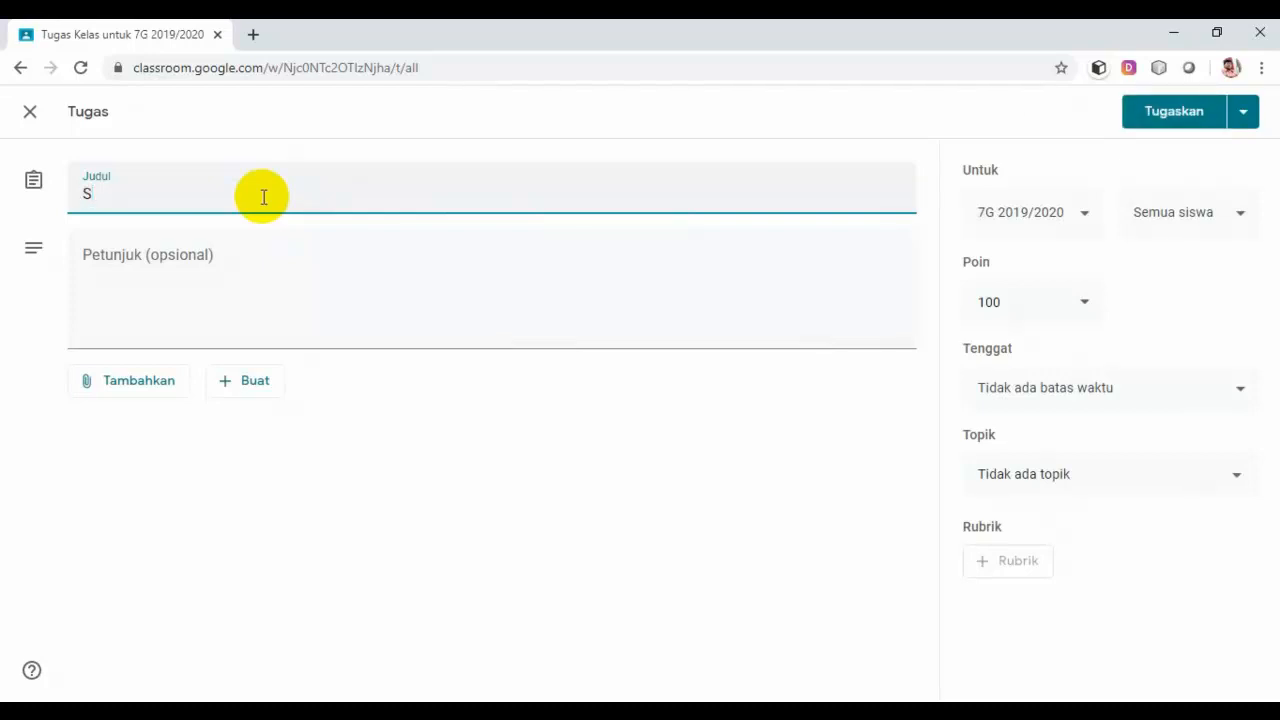
{"action": "type", "text": "oal Latihan Per"}
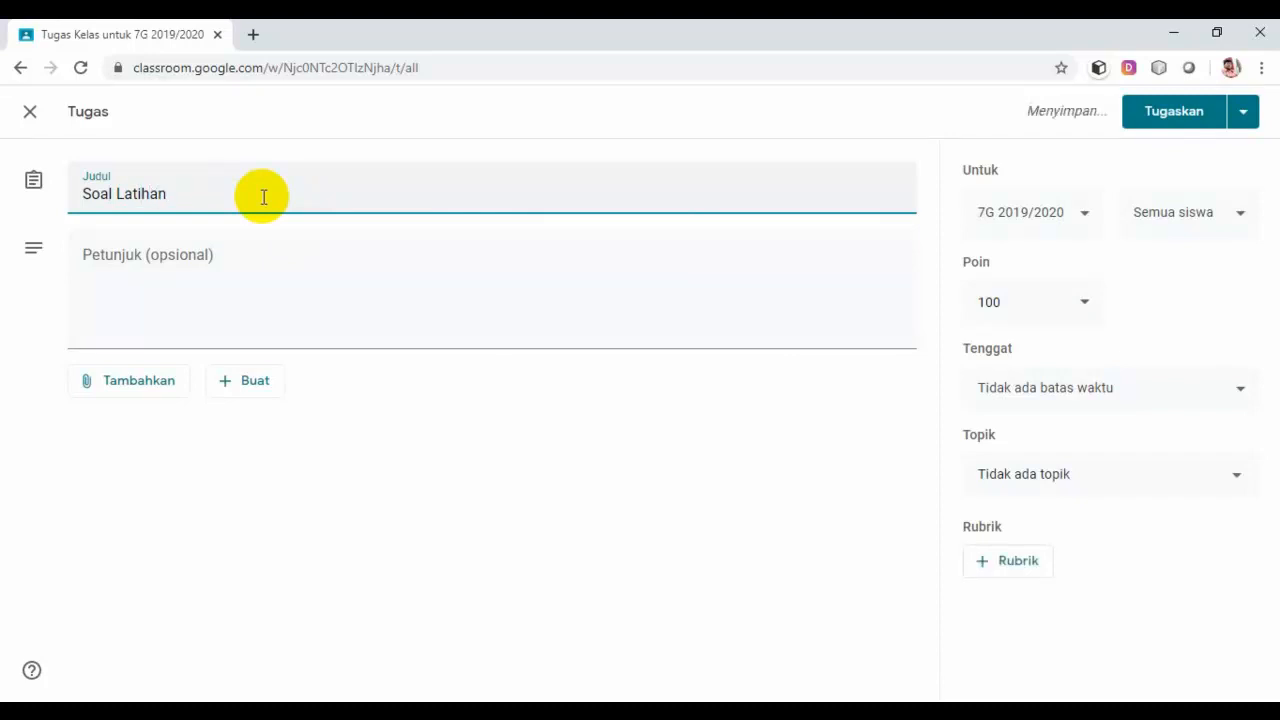
{"action": "type", "text": "se"}
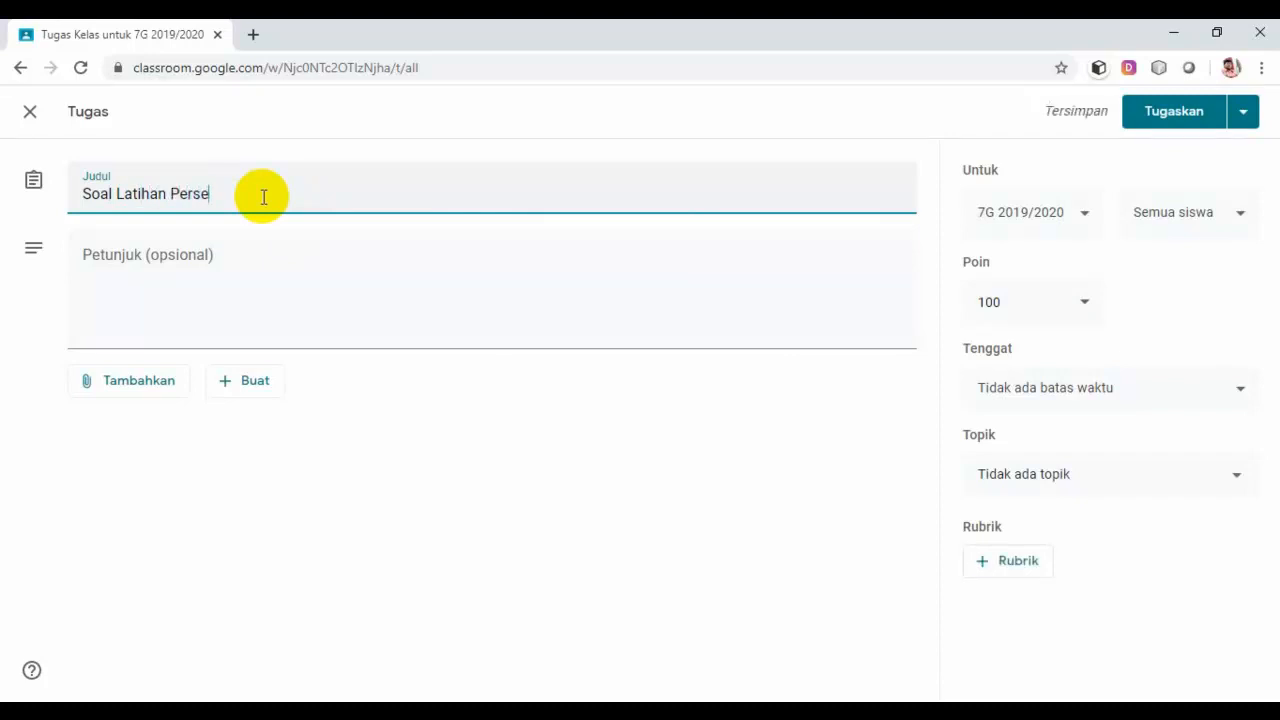
{"action": "type", "text": "baran dan Penga"}
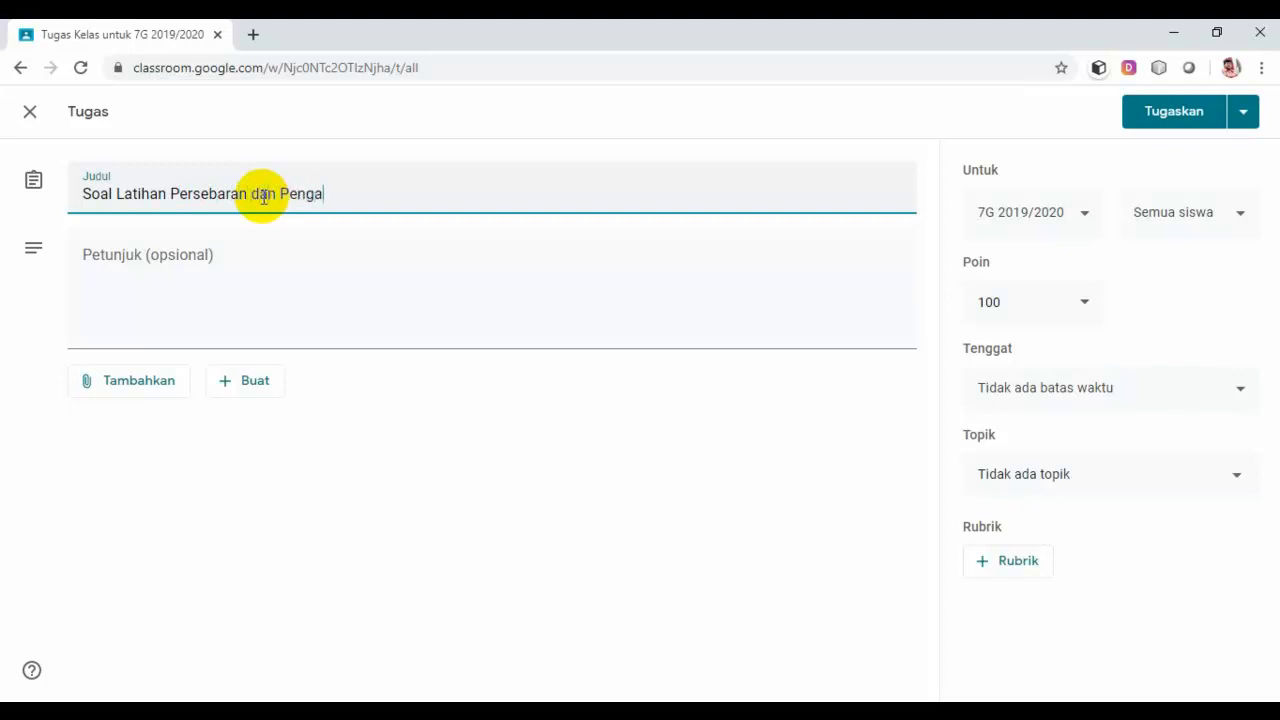
{"action": "type", "text": "ruh Islam di indo"}
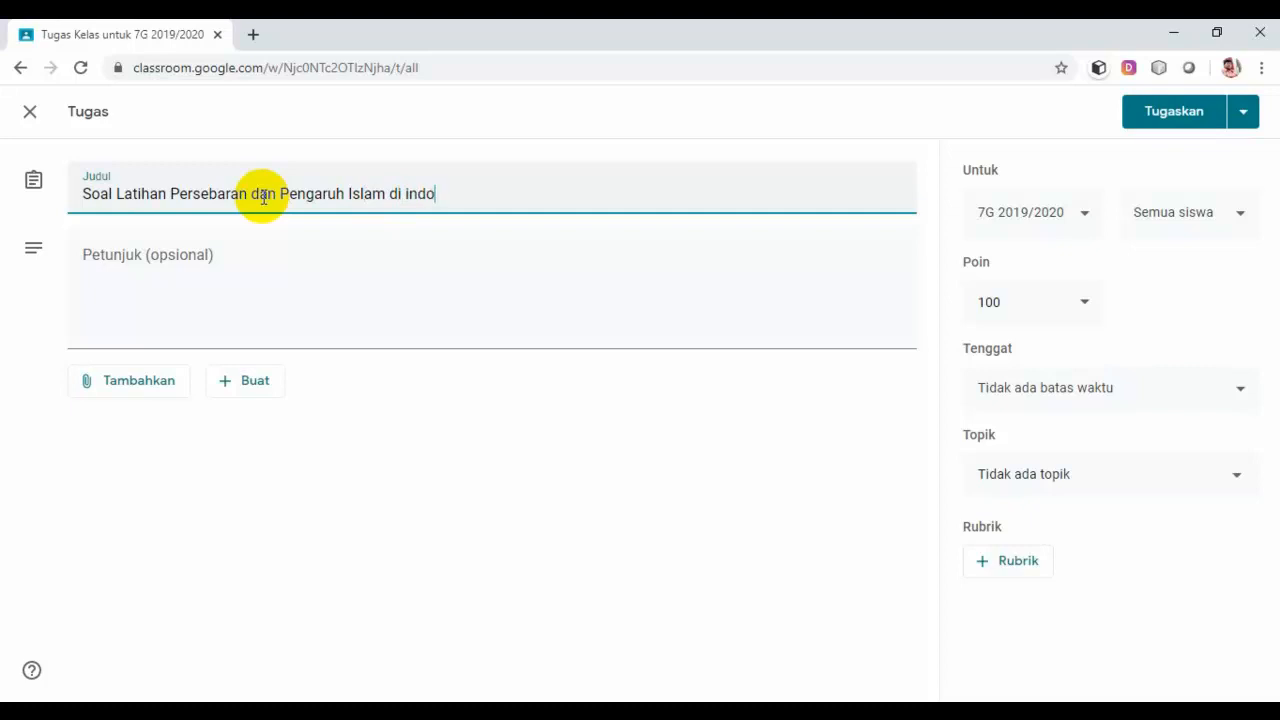
{"action": "type", "text": "nesia"}
Step: Write the instructions 'Kerjakan soal ini dengan baik, benar, dan jujur' and '10 questions, 10 points each'
{"action": "left_click", "coordinate": [241, 262]}
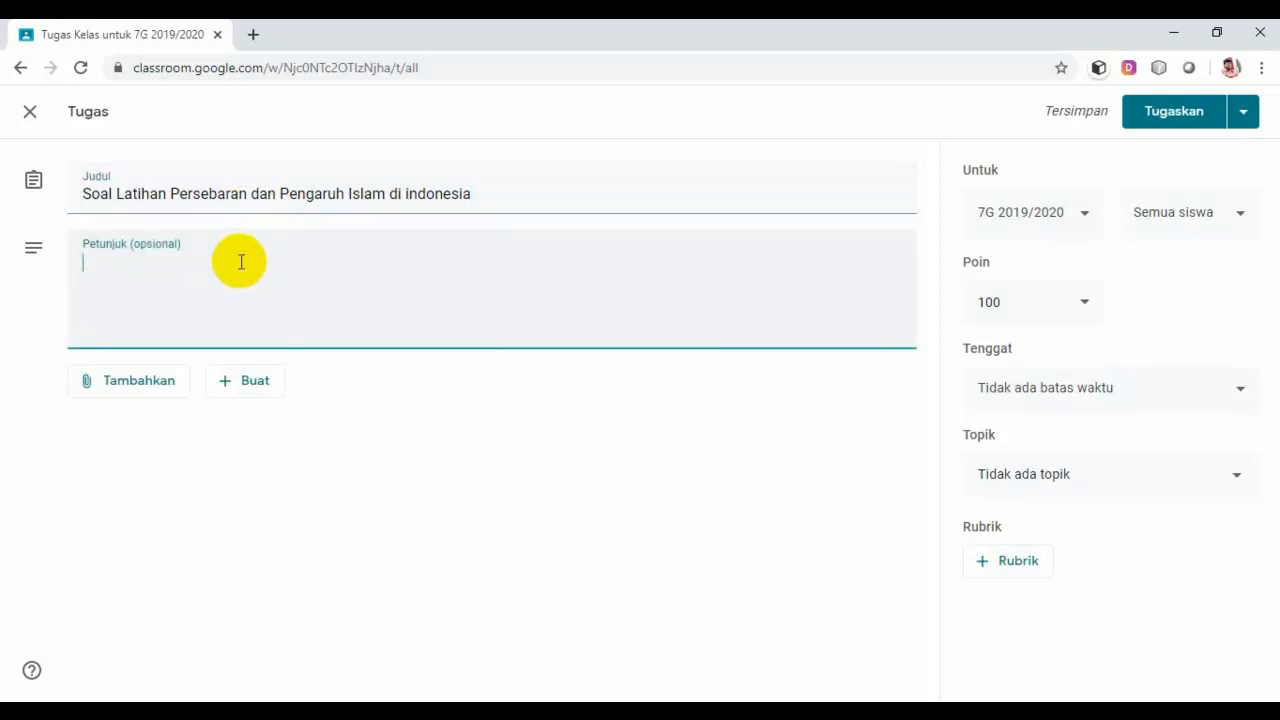
{"action": "type", "text": "Kerjakan"}
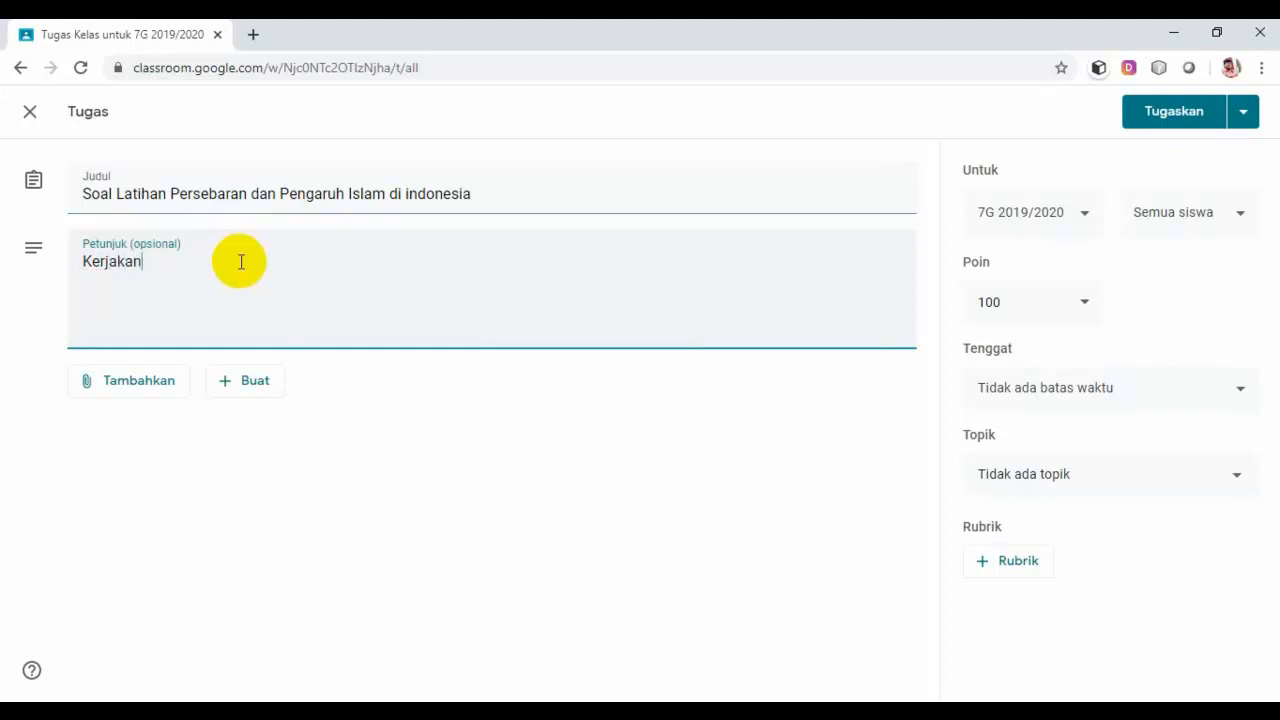
{"action": "type", "text": " soal ini "}
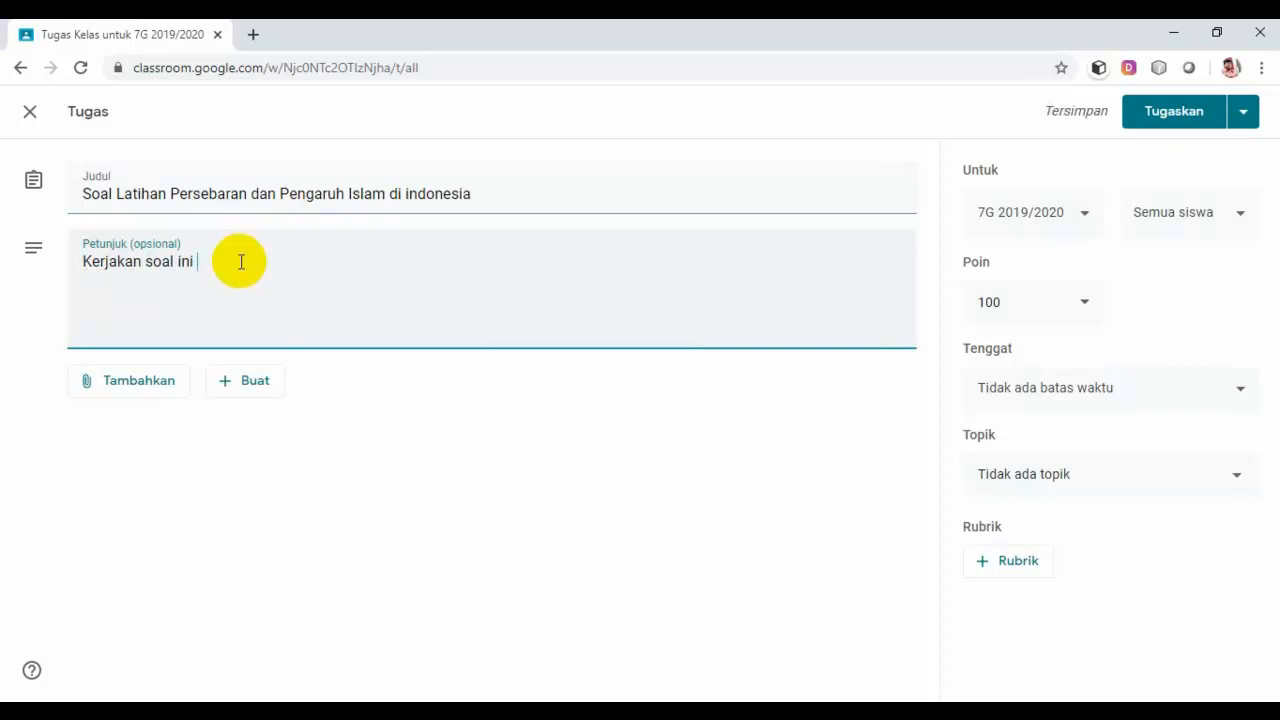
{"action": "type", "text": "dengan baik, benar,"}
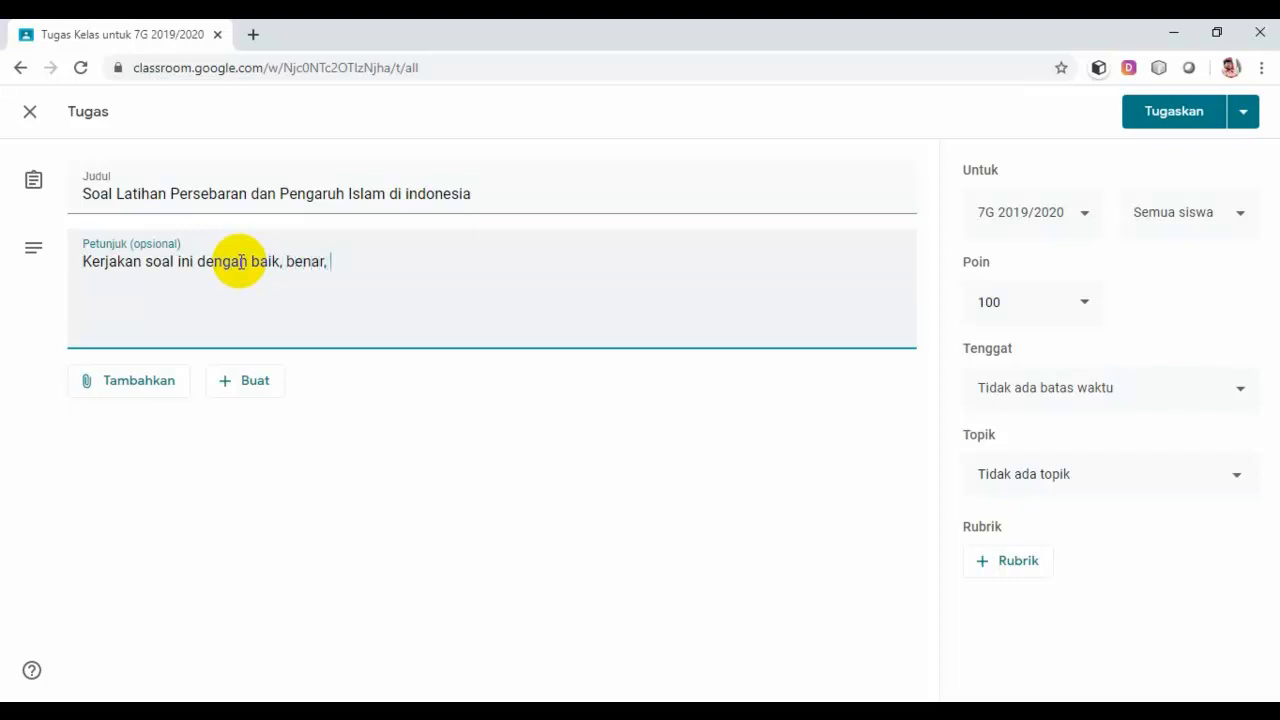
{"action": "type", "text": " dan juju"}
{"action": "type", "text": "r,"}
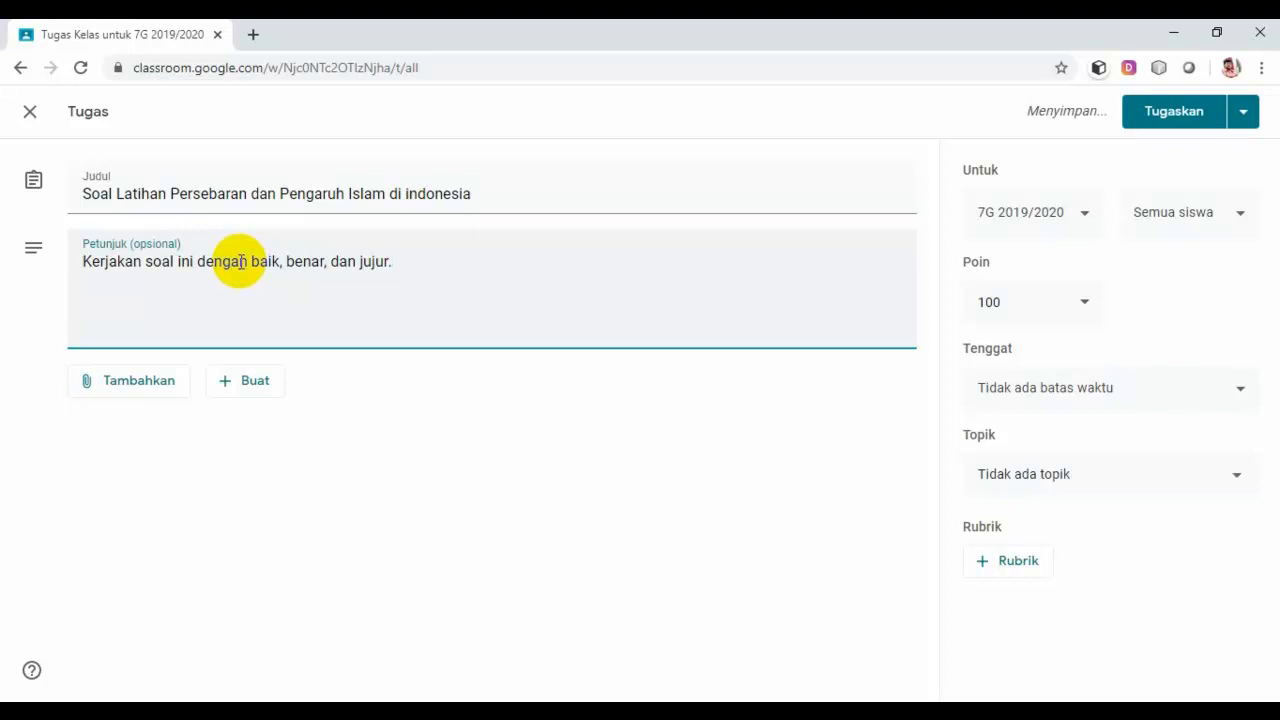
{"action": "key", "text": "Return"}
{"action": "type", "text": "Jumlah "}
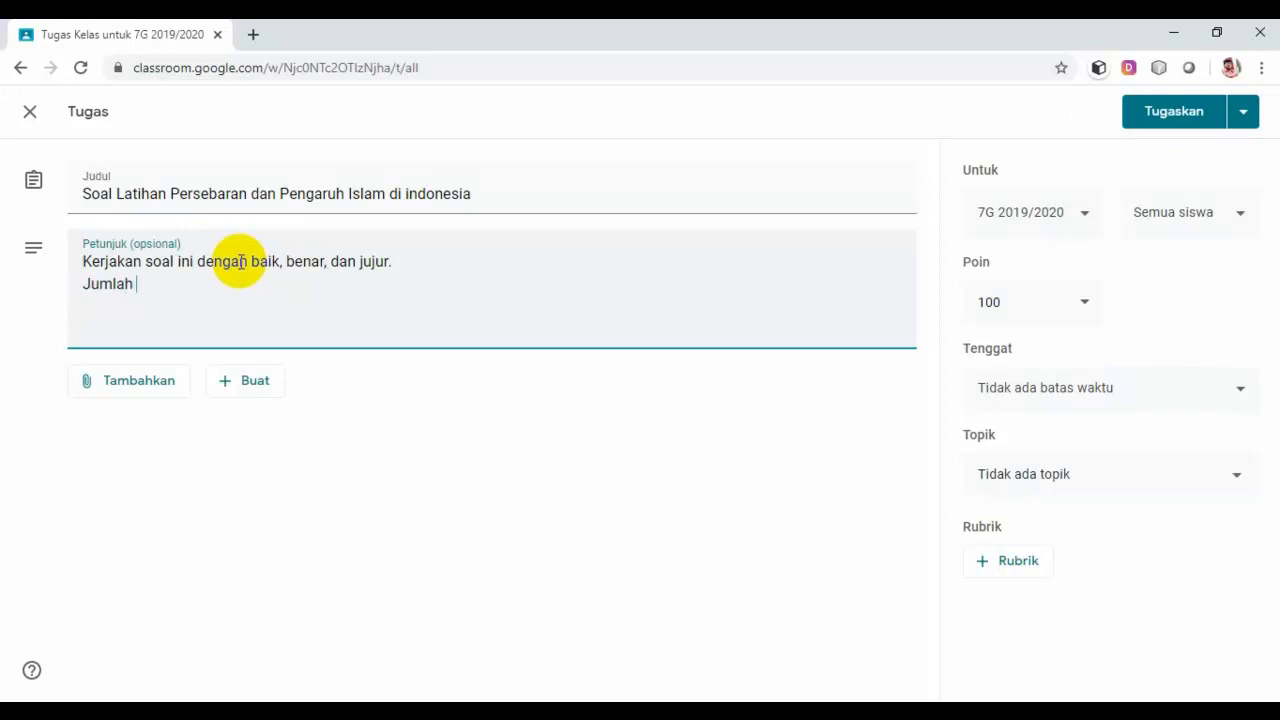
{"action": "type", "text": "soal 10 nomor dan setiap"}
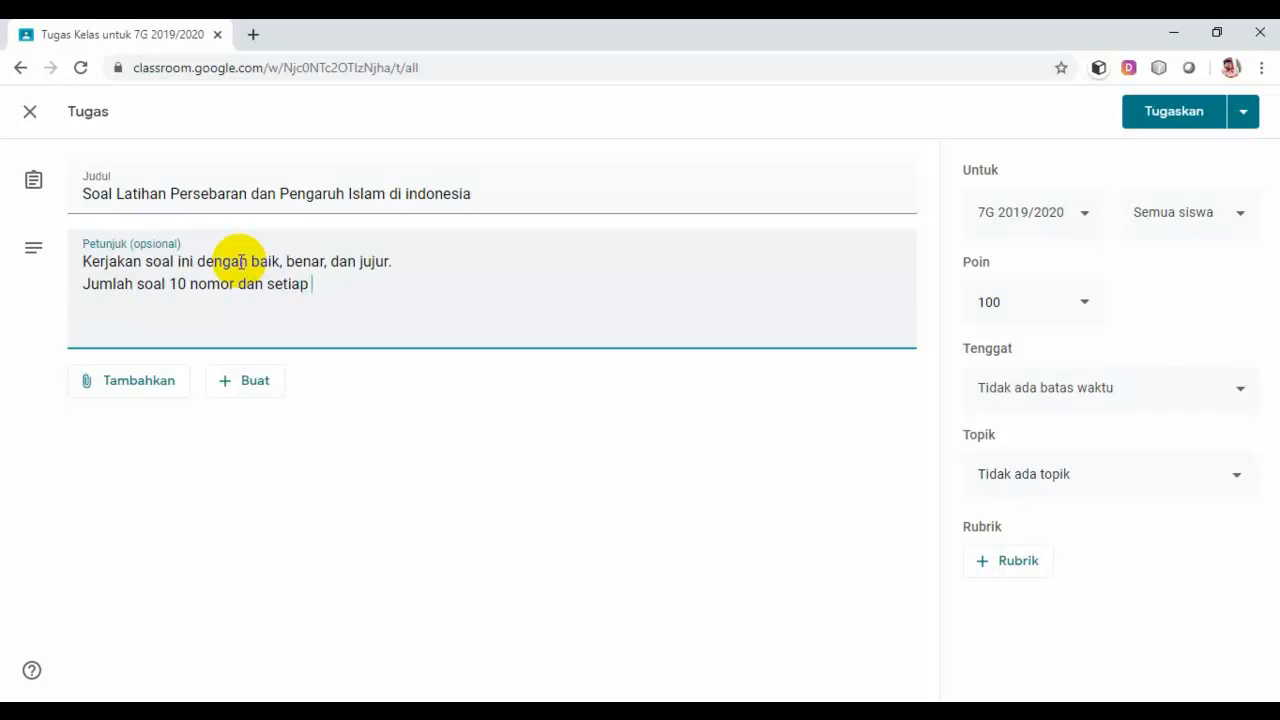
{"action": "type", "text": "nomor"}
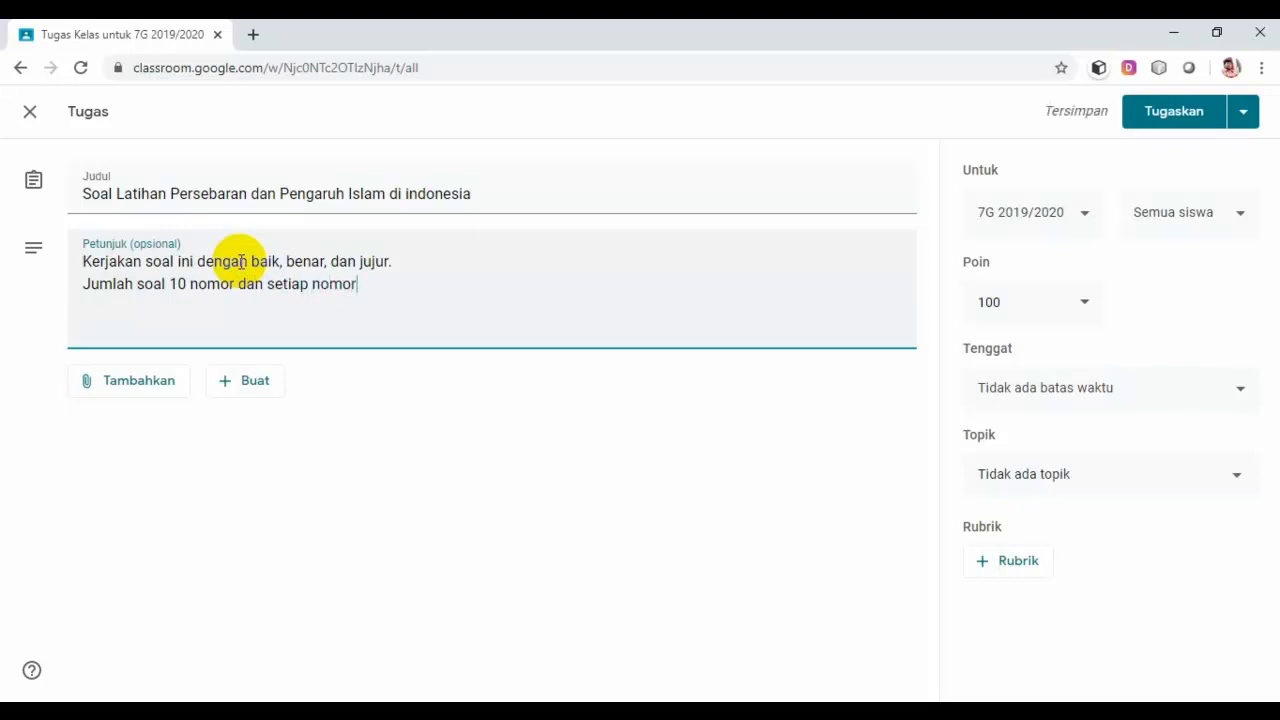
{"action": "type", "text": " point 10"}
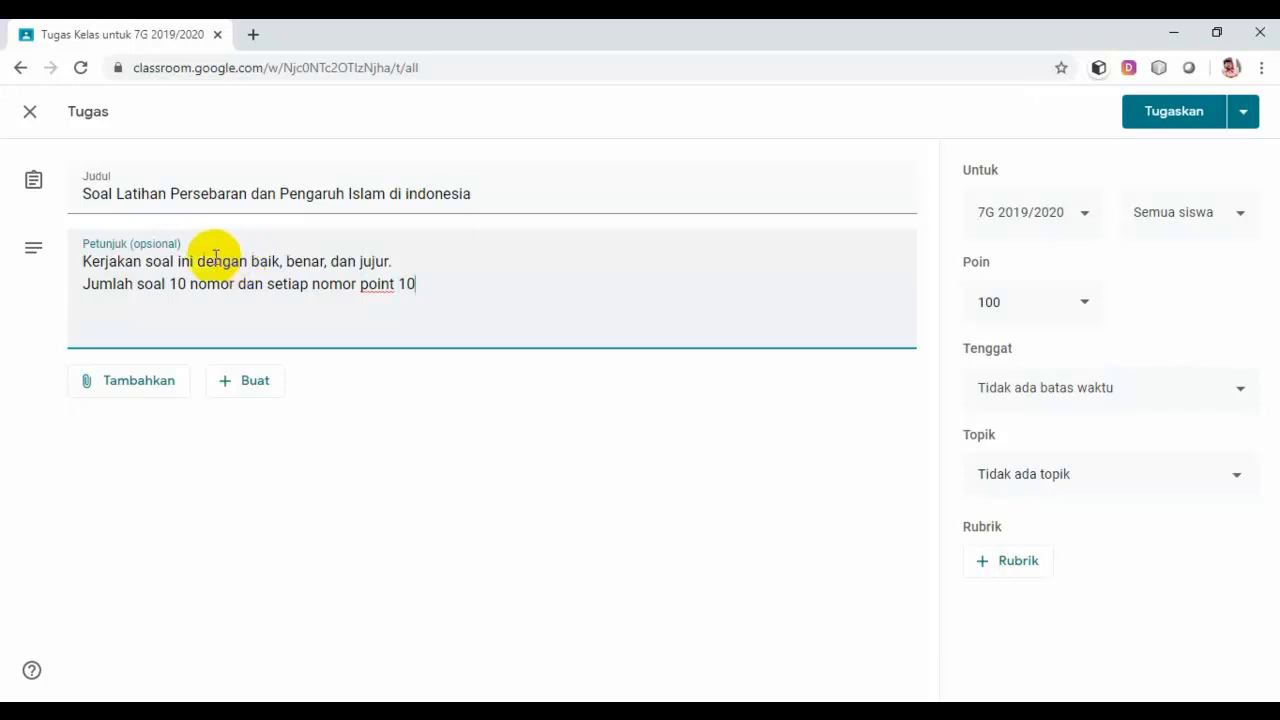
Step: Insert a second line stating multiple-choice format with 40 minutes to work
{"action": "left_click", "coordinate": [84, 284]}
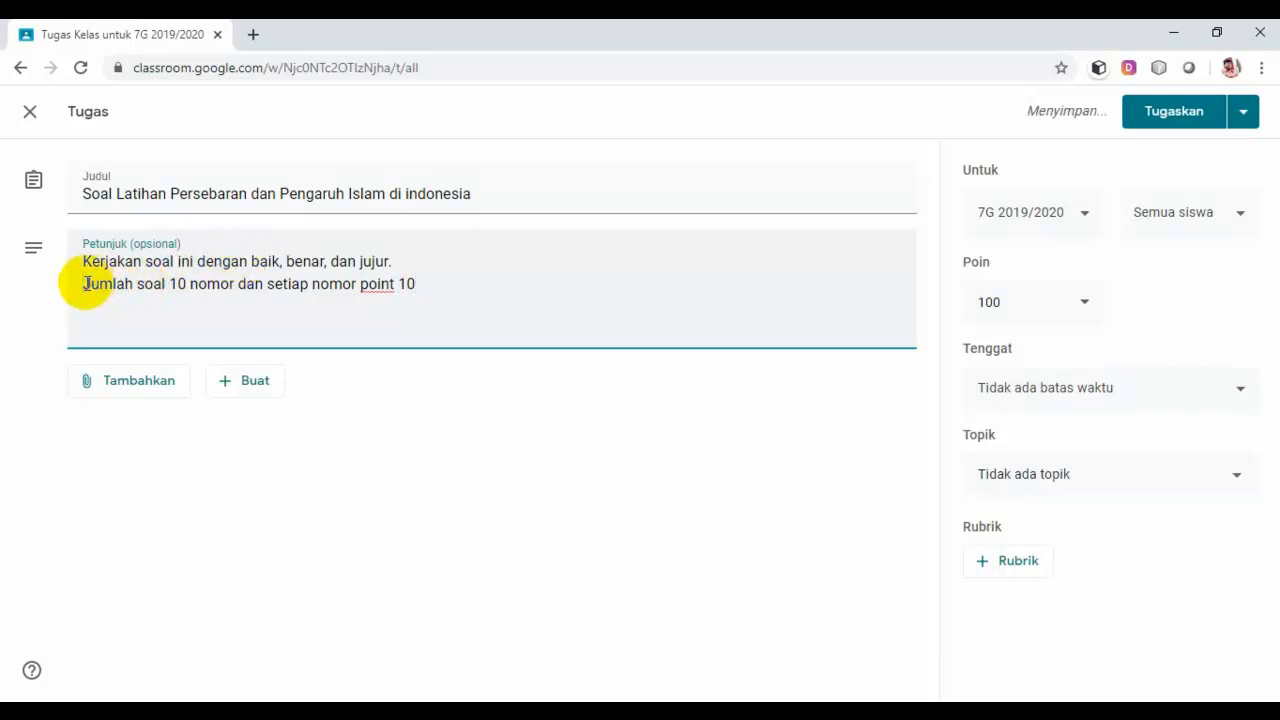
{"action": "type", "text": "Bentuk"}
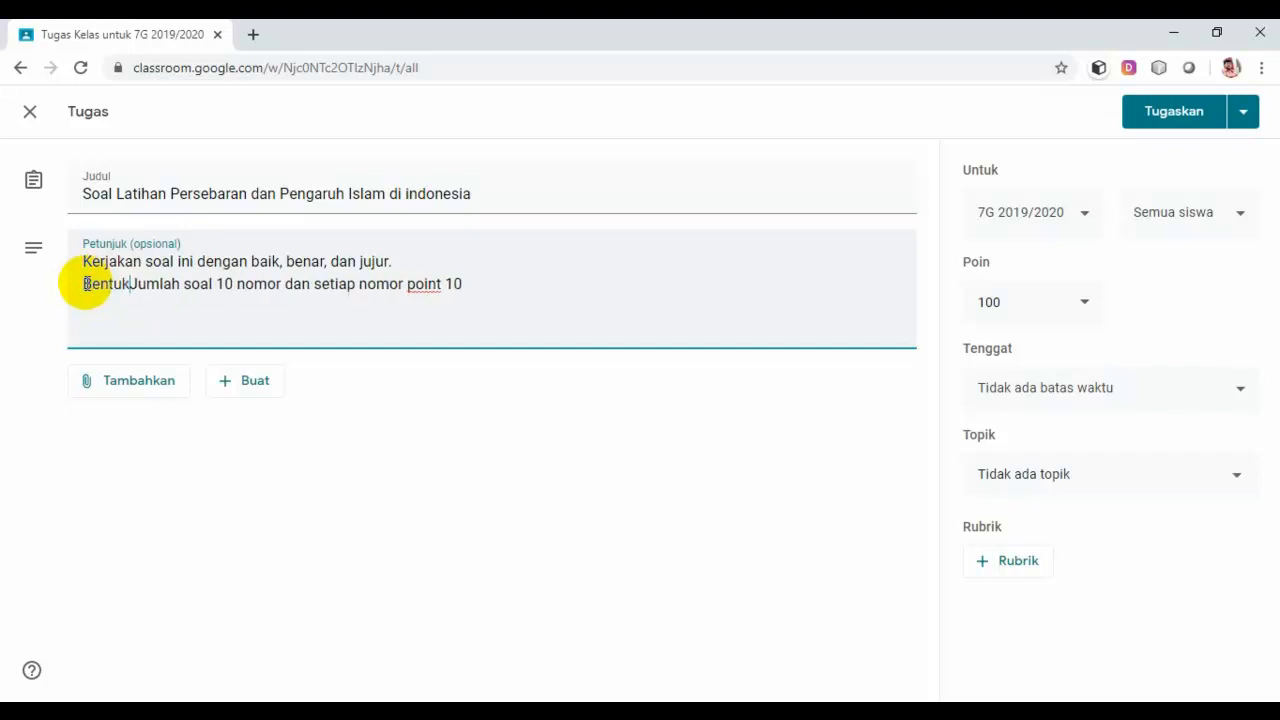
{"action": "type", "text": " soal p"}
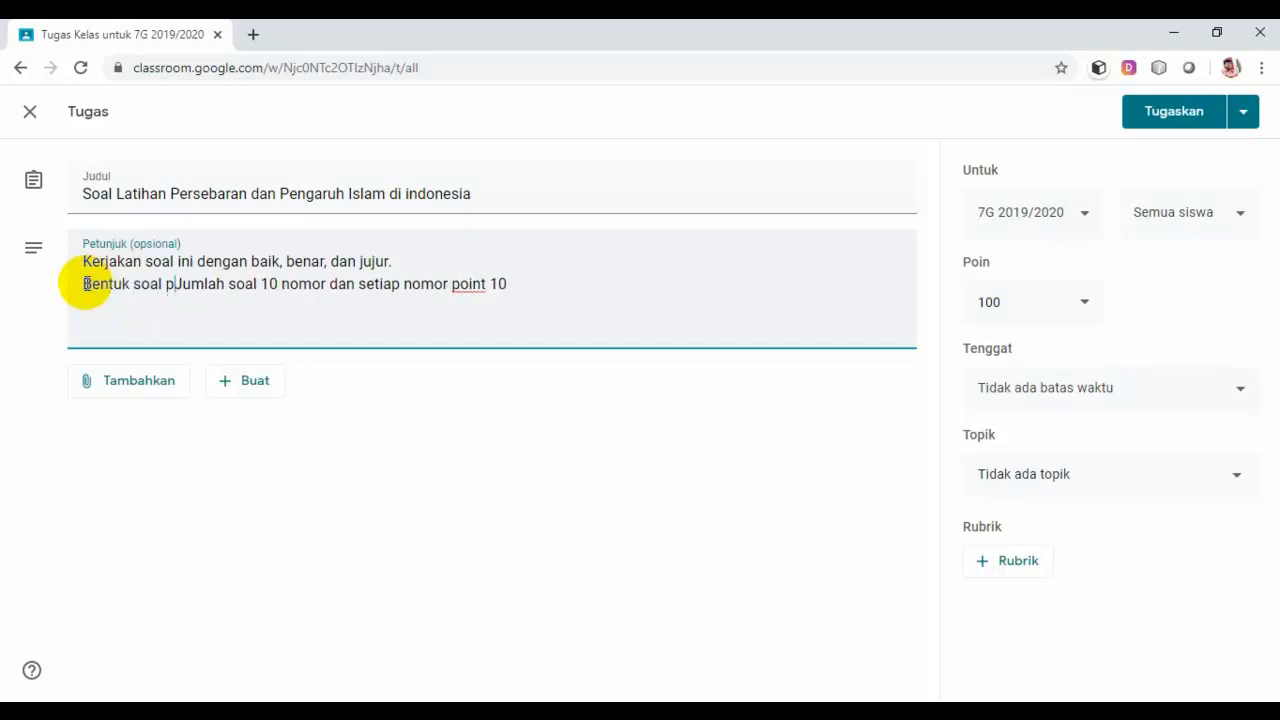
{"action": "type", "text": "ilihan "}
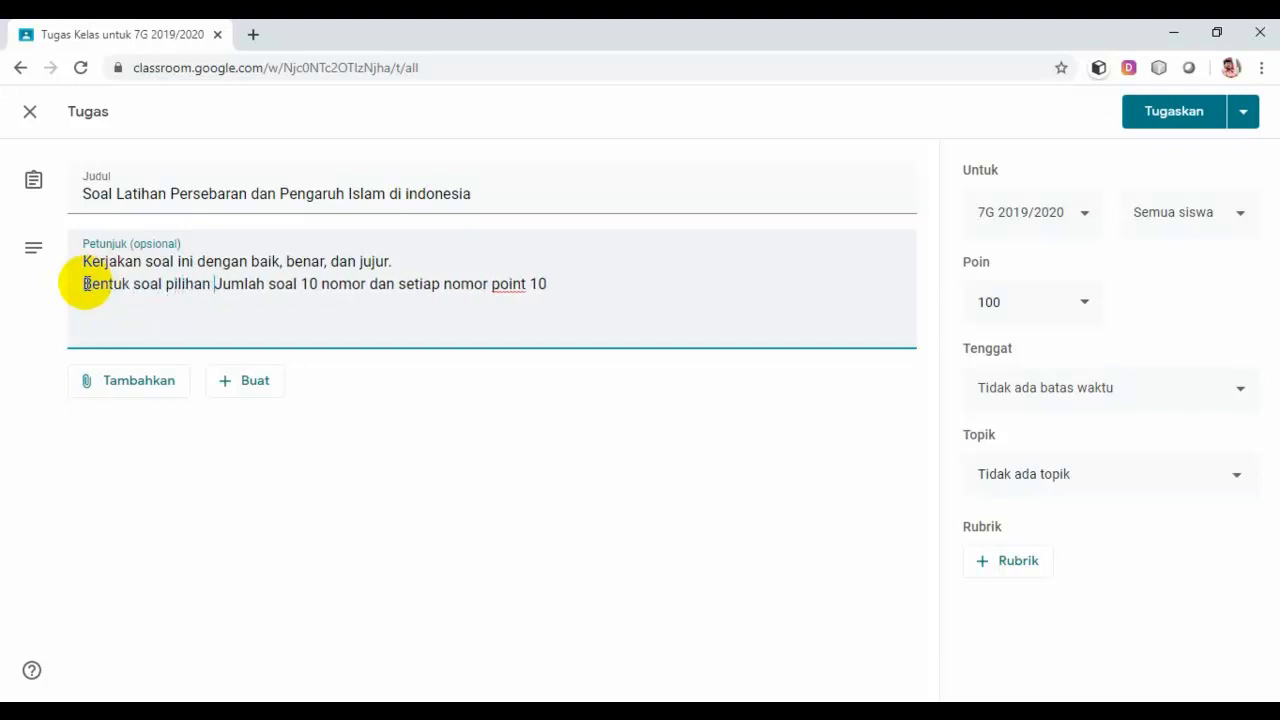
{"action": "type", "text": "gan"}
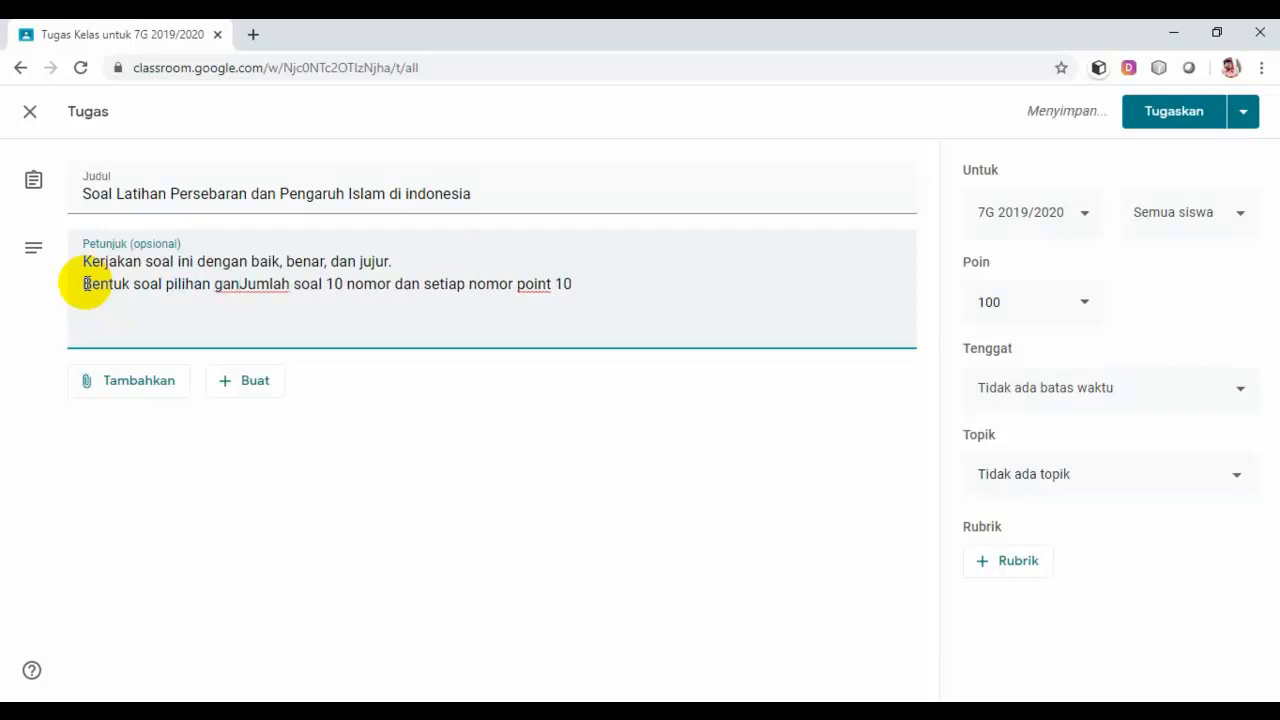
{"action": "key", "text": "BackSpace"}
{"action": "key", "text": "BackSpace"}
{"action": "key", "text": "BackSpace"}
{"action": "key", "text": "BackSpace"}
{"action": "key", "text": "BackSpace"}
{"action": "key", "text": "BackSpace"}
{"action": "key", "text": "BackSpace"}
{"action": "key", "text": "BackSpace"}
{"action": "key", "text": "BackSpace"}
{"action": "key", "text": "BackSpace"}
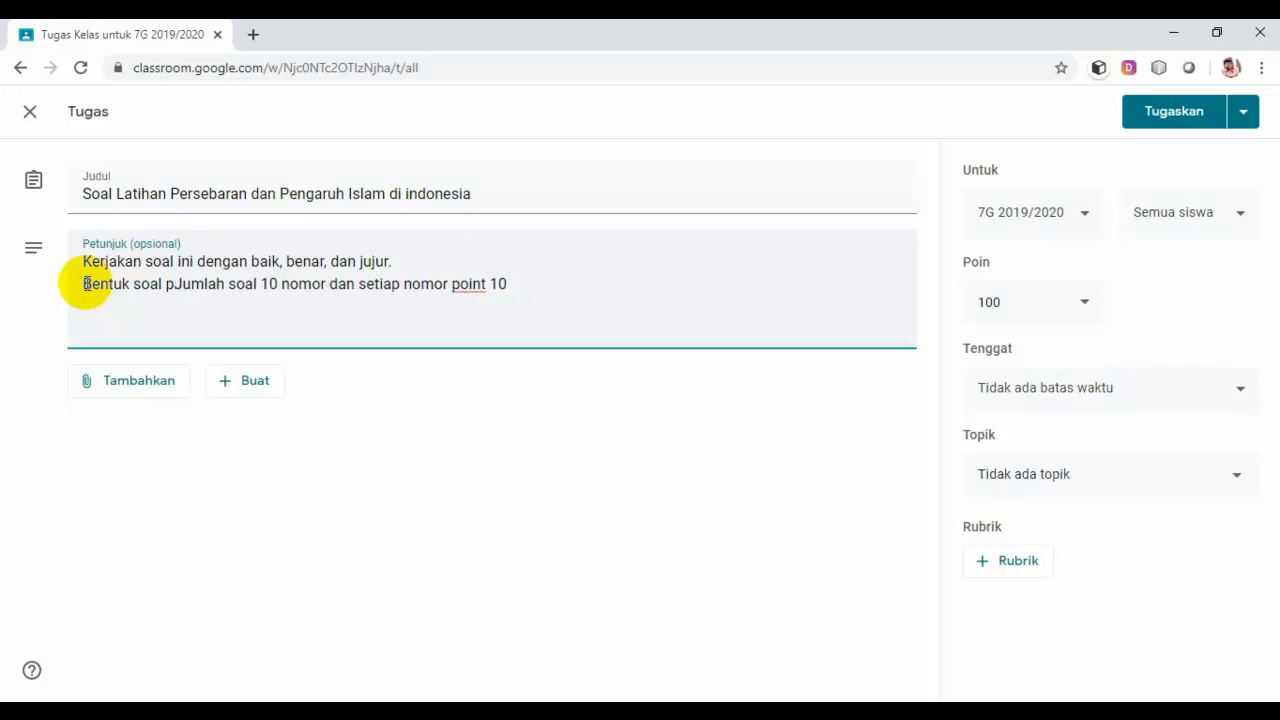
{"action": "key", "text": "BackSpace"}
{"action": "key", "text": "BackSpace"}
{"action": "key", "text": "BackSpace"}
{"action": "key", "text": "BackSpace"}
{"action": "key", "text": "BackSpace"}
{"action": "key", "text": "BackSpace"}
{"action": "key", "text": "BackSpace"}
{"action": "key", "text": "BackSpace"}
{"action": "key", "text": "BackSpace"}
{"action": "key", "text": "BackSpace"}
{"action": "key", "text": "BackSpace"}
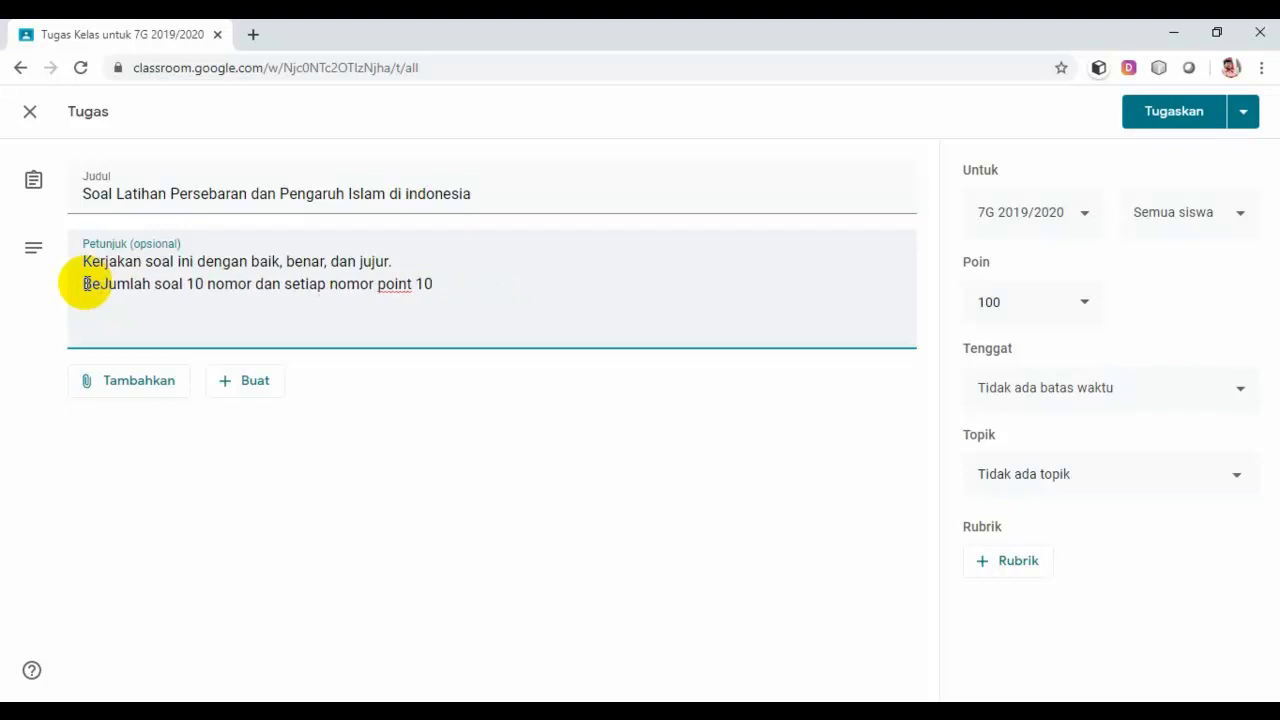
{"action": "key", "text": "BackSpace"}
{"action": "key", "text": "BackSpace"}
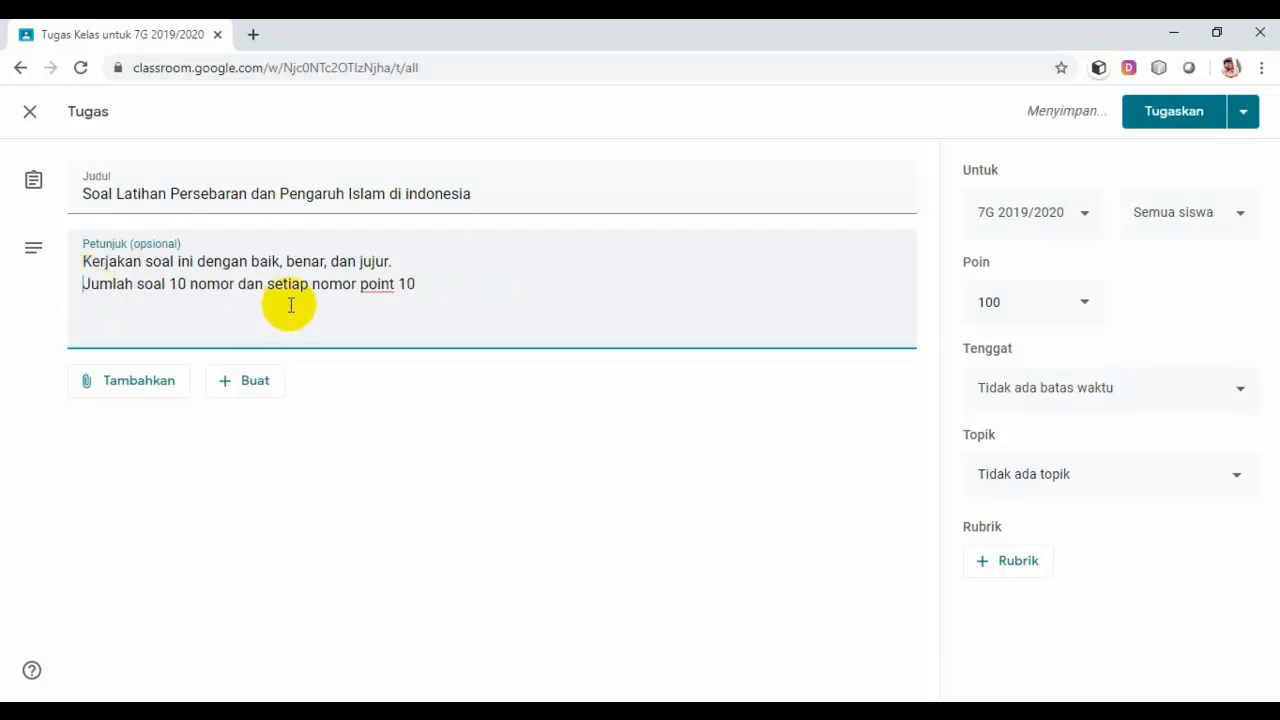
{"action": "left_click", "coordinate": [422, 269]}
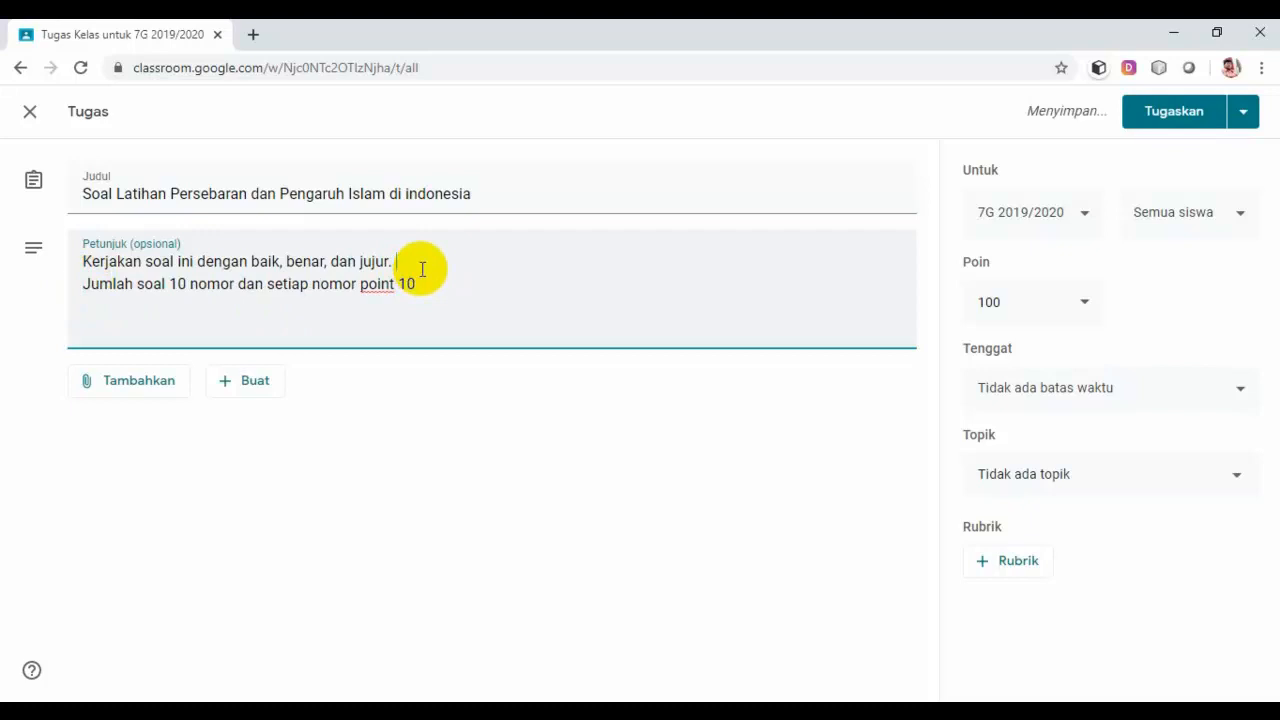
{"action": "key", "text": "Return"}
{"action": "type", "text": "Bentu"}
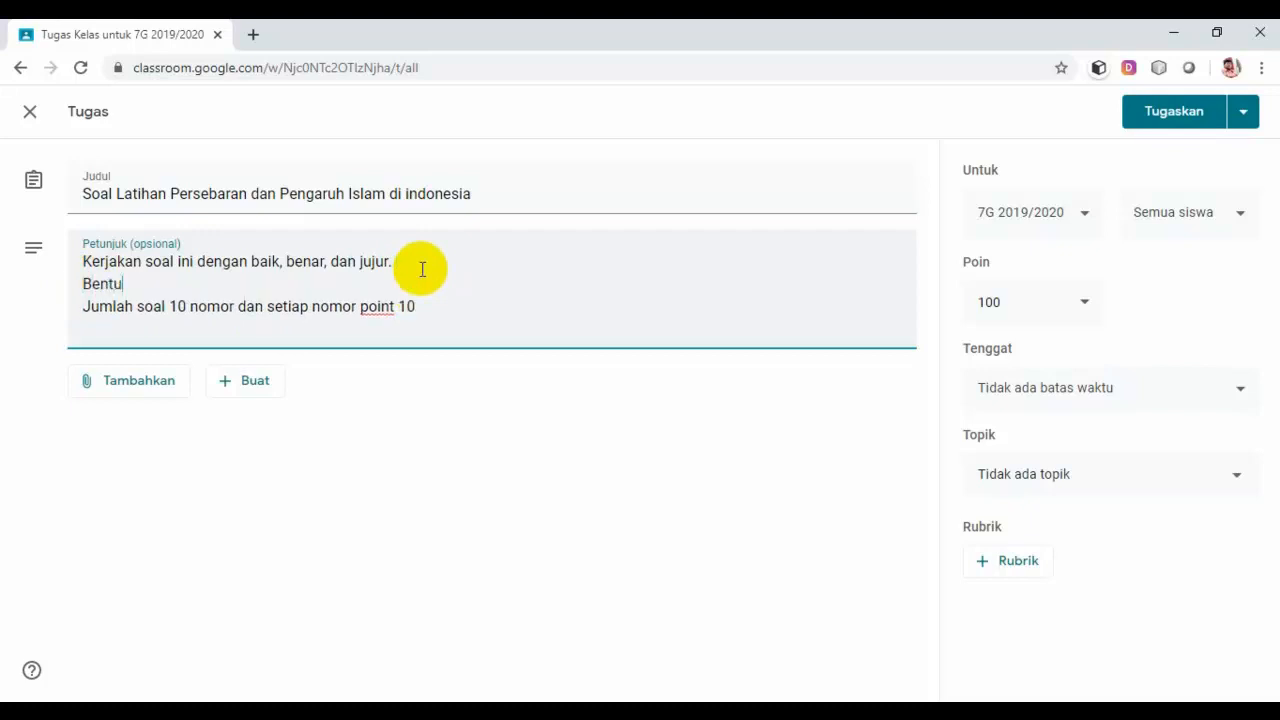
{"action": "type", "text": "k soal pilihan "}
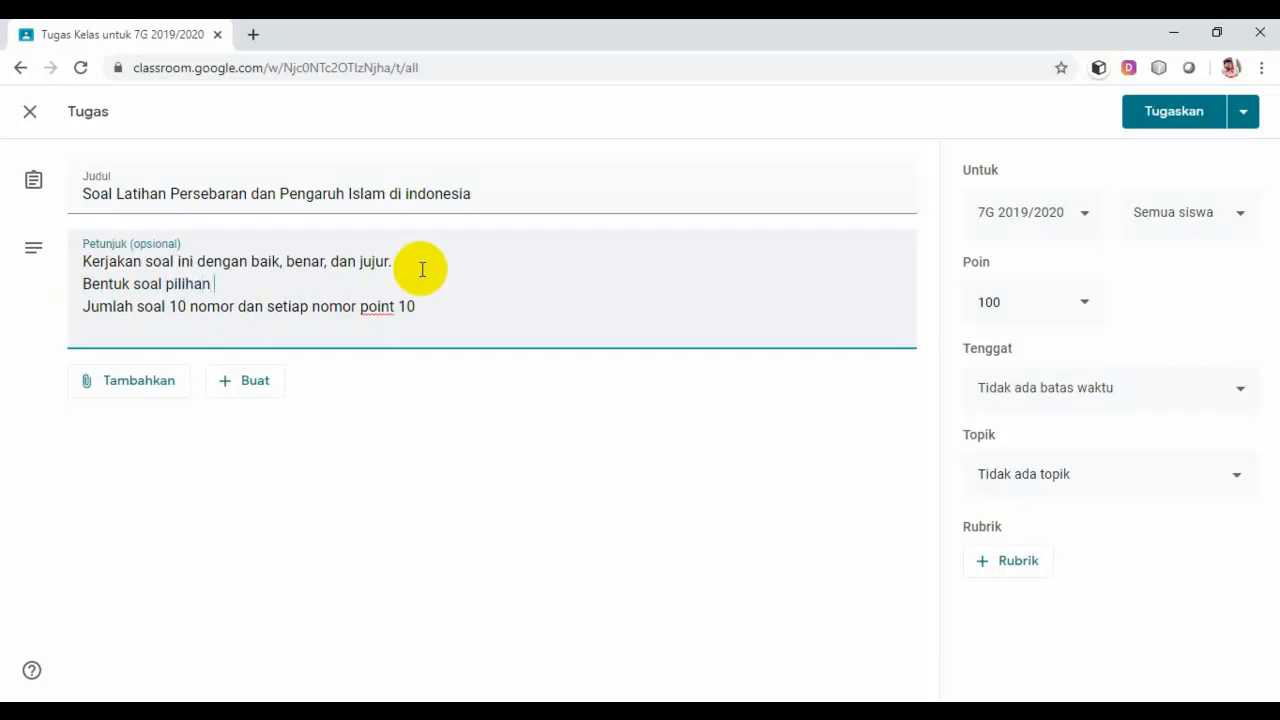
{"action": "type", "text": "ganda dan waktu "}
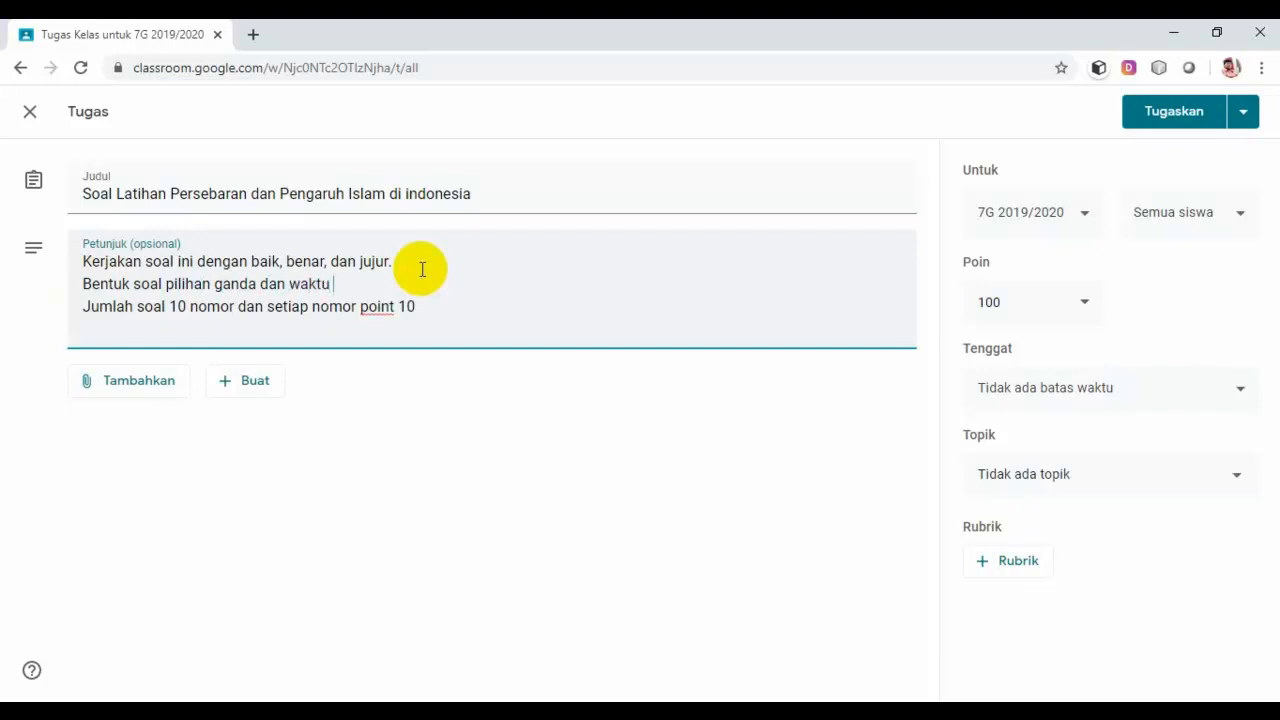
{"action": "type", "text": "mengerjakan 40 menit"}
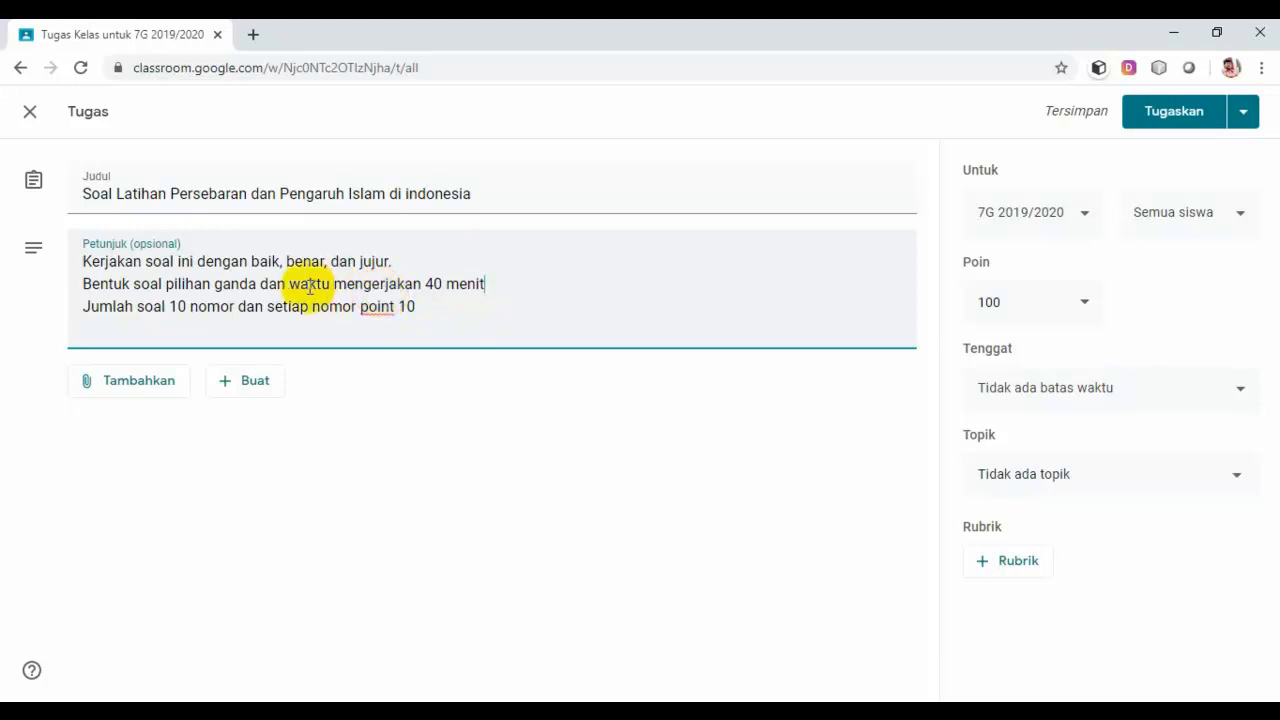
{"action": "left_click", "coordinate": [113, 386]}
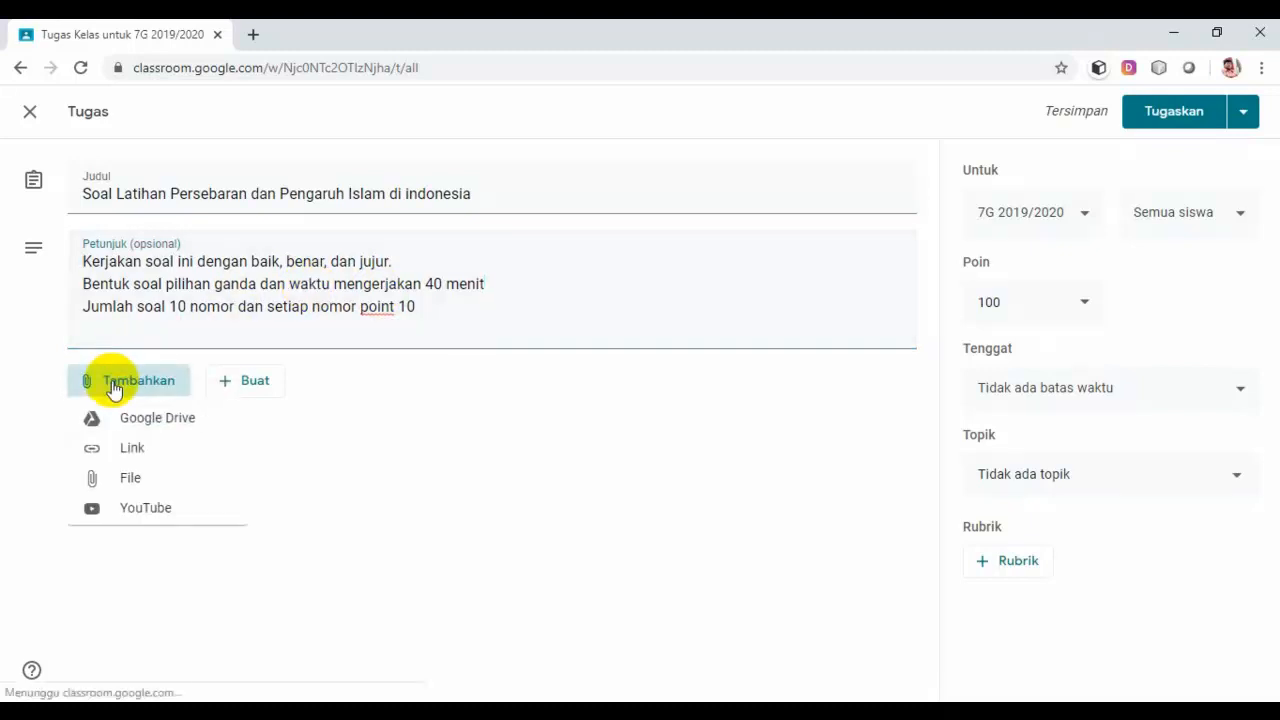
{"action": "left_click", "coordinate": [134, 452]}
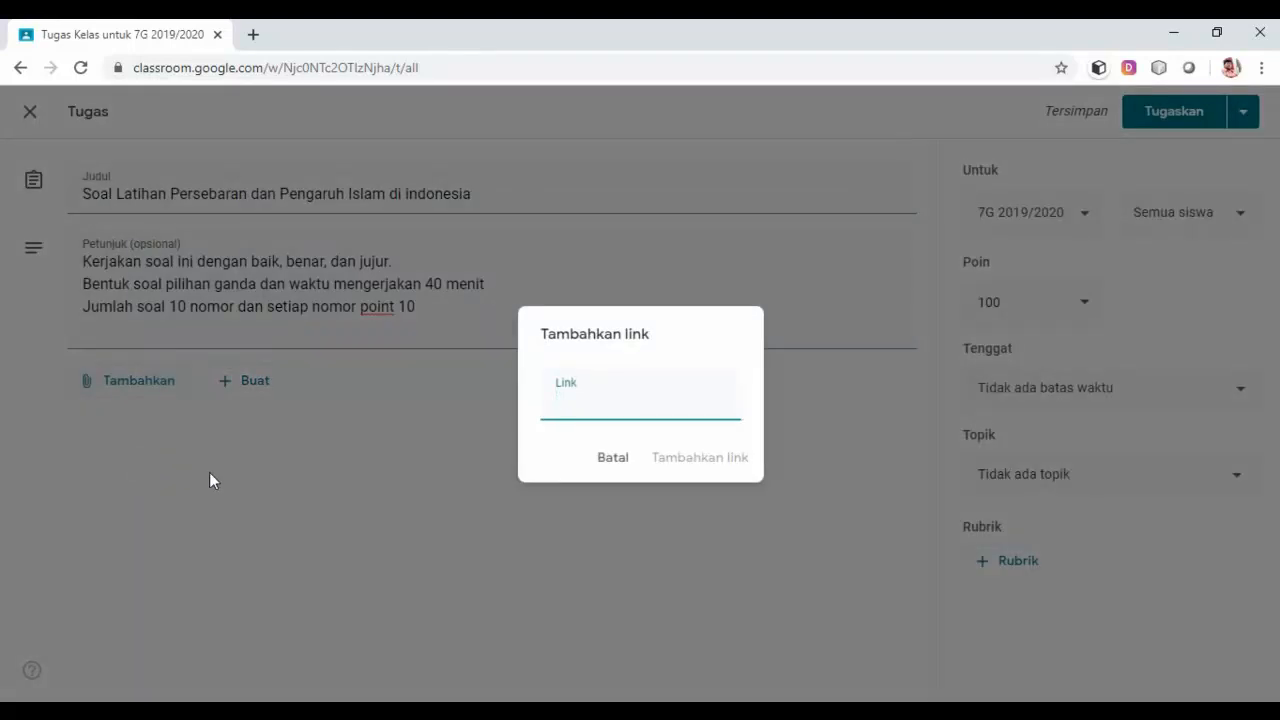
{"action": "left_click", "coordinate": [618, 462]}
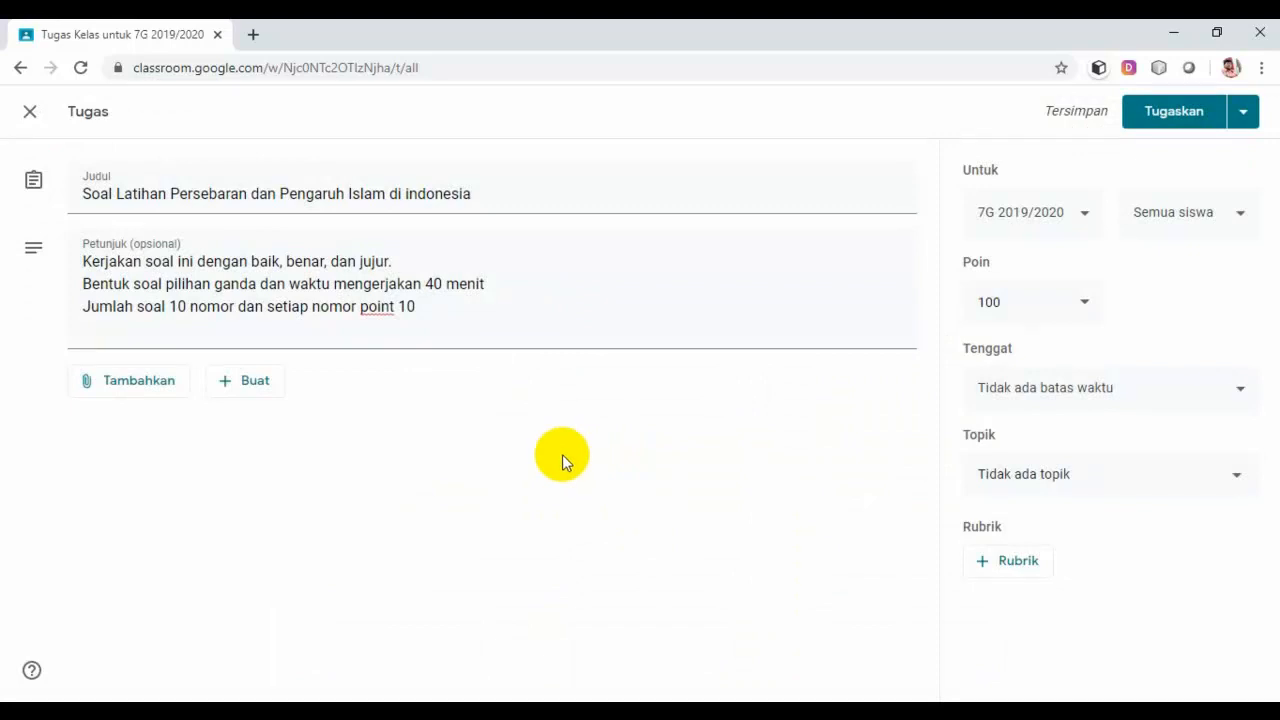
Step: Attach the 'Soal Latihan Persebaran dan Pengaruh Islam di indonesia' form from My Drive > Soal online
{"action": "left_click", "coordinate": [147, 390]}
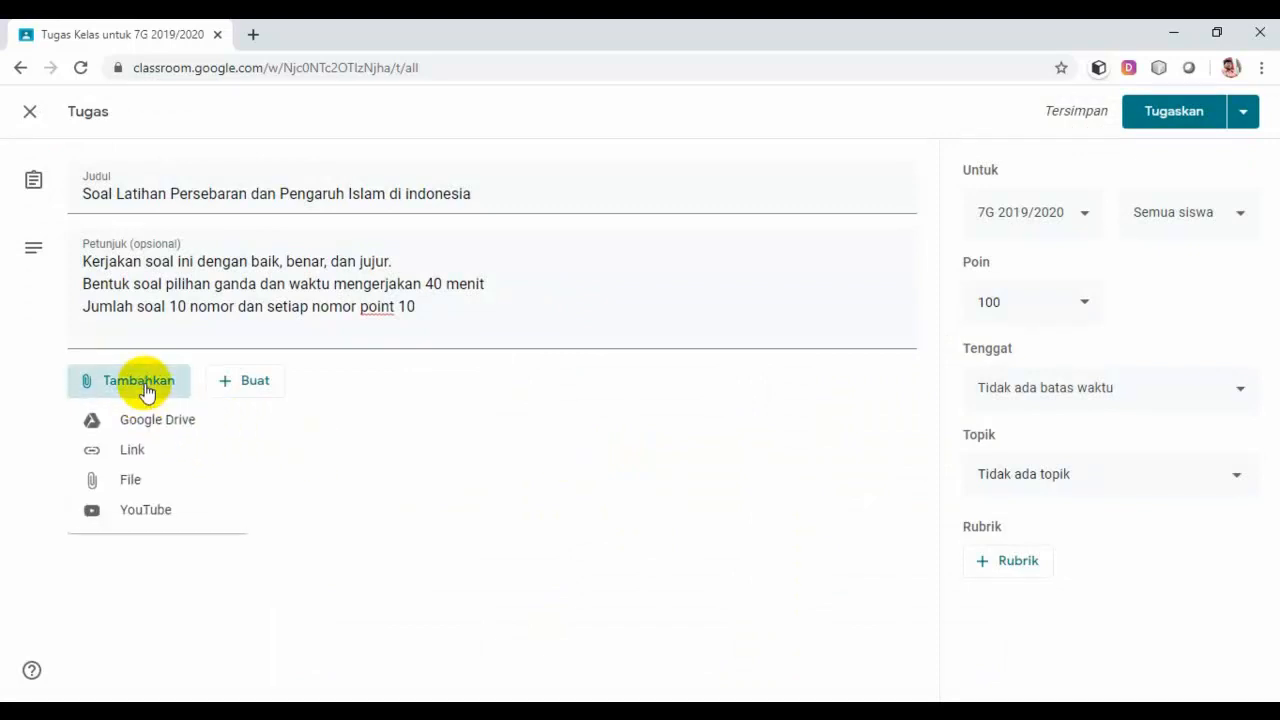
{"action": "left_click", "coordinate": [140, 423]}
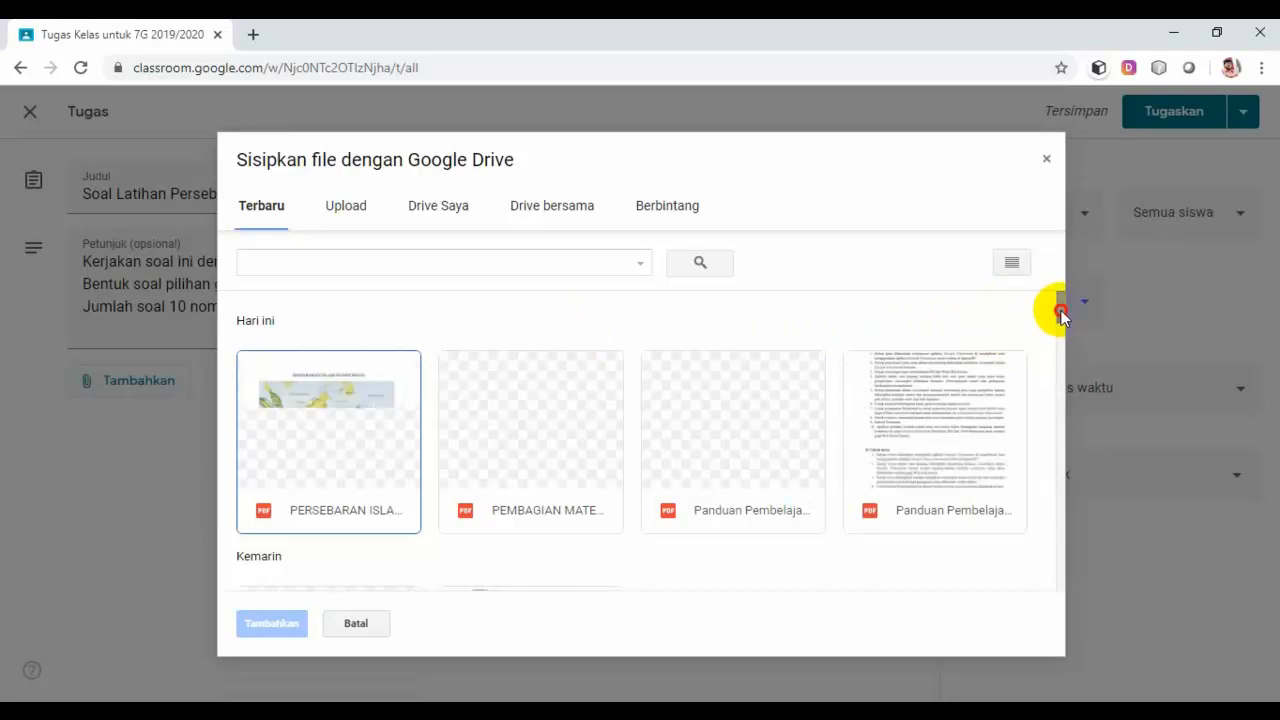
{"action": "mouse_move", "coordinate": [1061, 310]}
{"action": "left_mouse_down"}
{"action": "mouse_move", "coordinate": [1044, 404]}
{"action": "mouse_move", "coordinate": [1043, 306]}
{"action": "left_mouse_up"}
{"action": "left_click", "coordinate": [447, 207]}
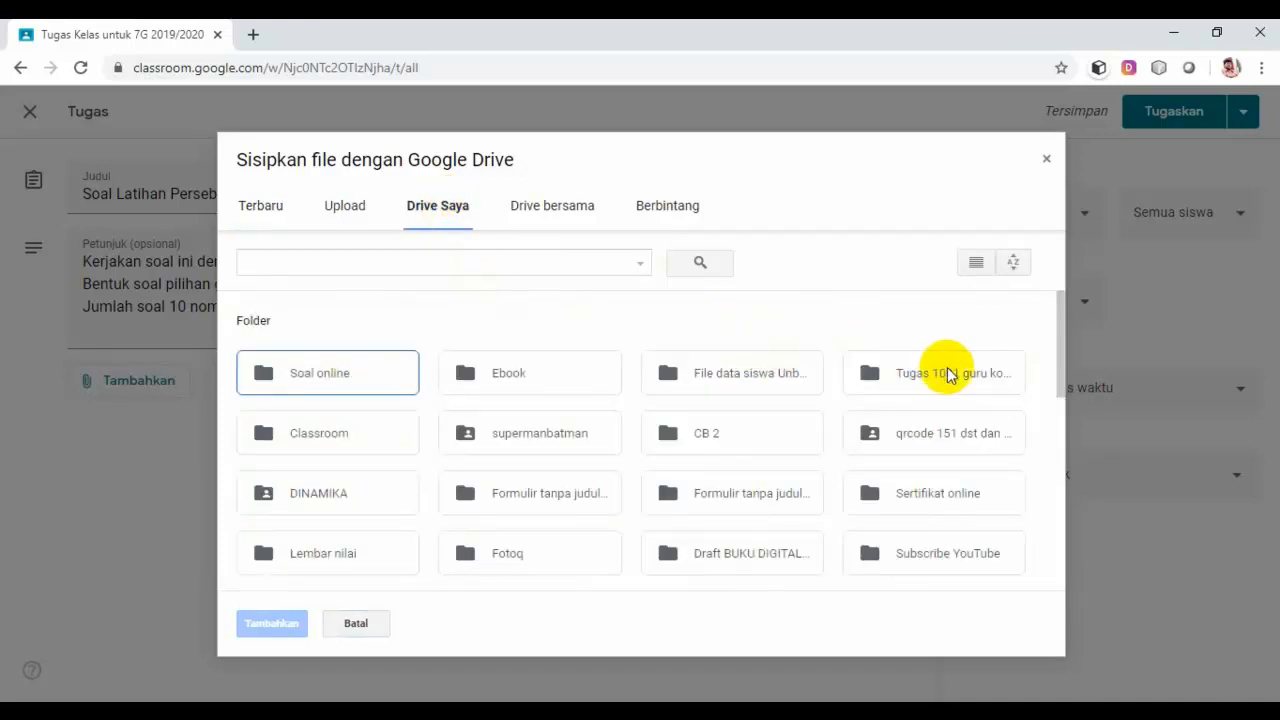
{"action": "left_click_drag", "start_coordinate": [1057, 334], "coordinate": [1034, 447]}
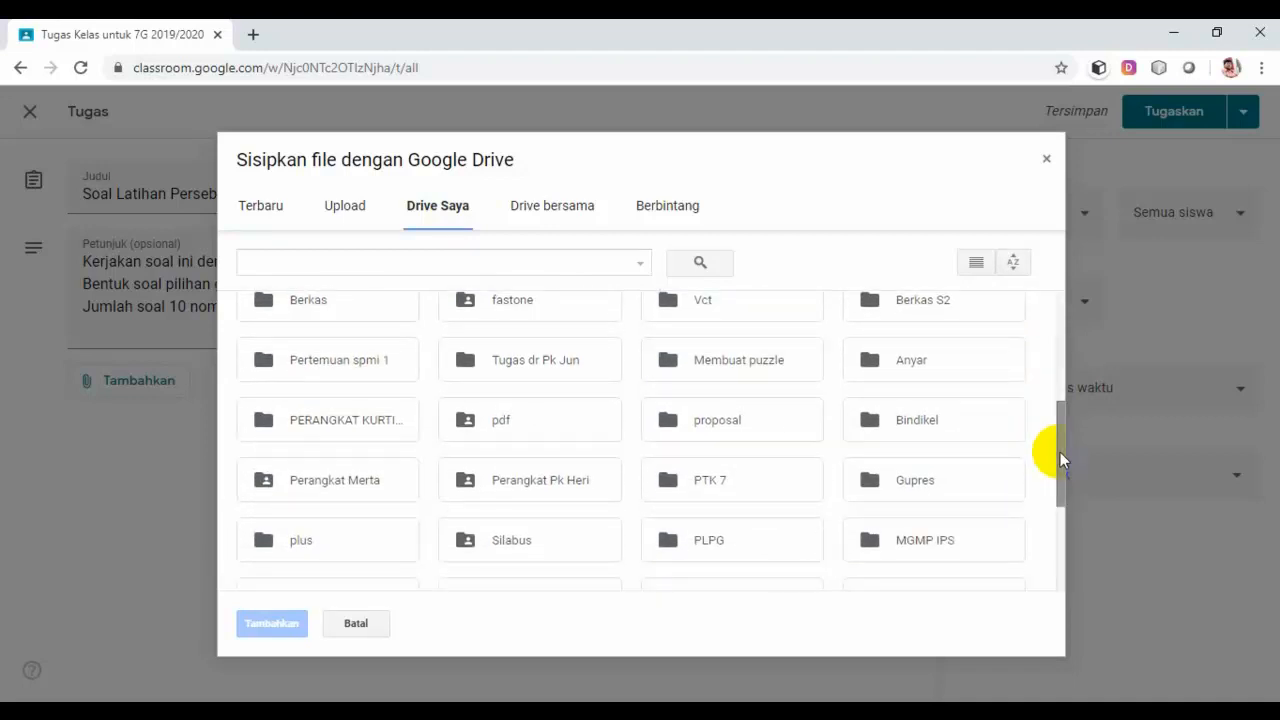
{"action": "left_click_drag", "start_coordinate": [1061, 455], "coordinate": [1047, 542]}
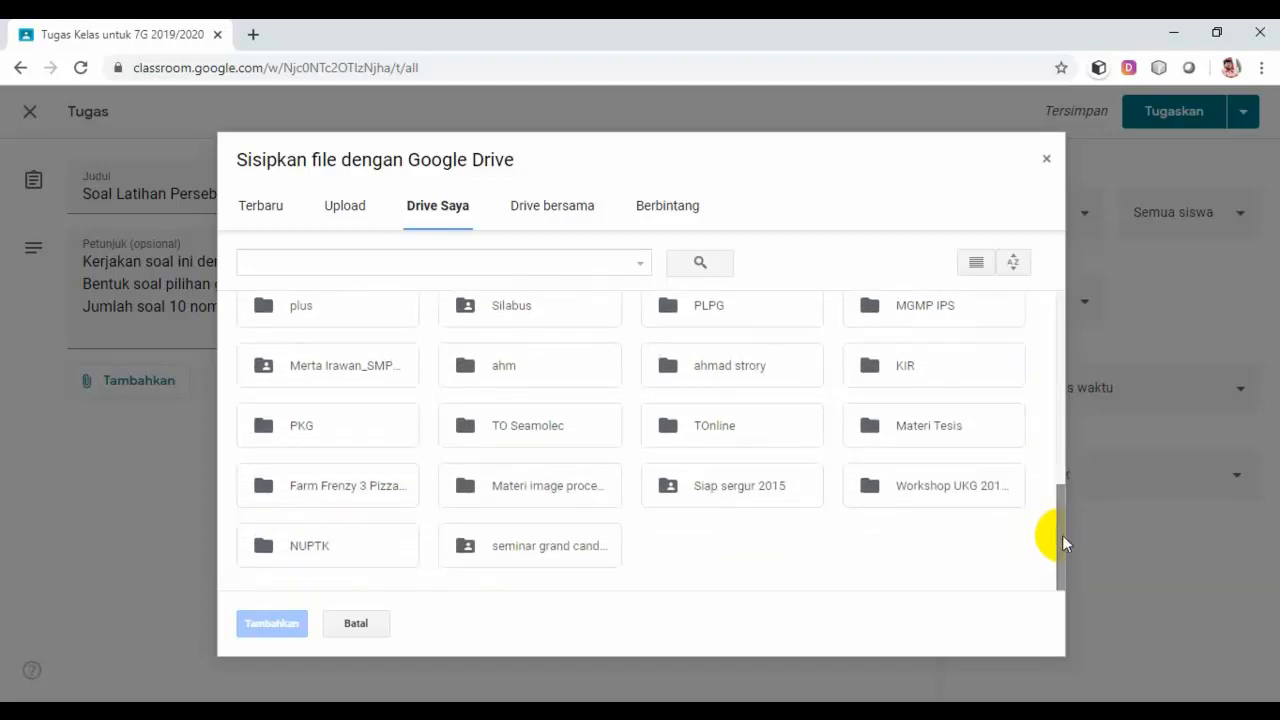
{"action": "left_click_drag", "start_coordinate": [1062, 537], "coordinate": [1067, 362]}
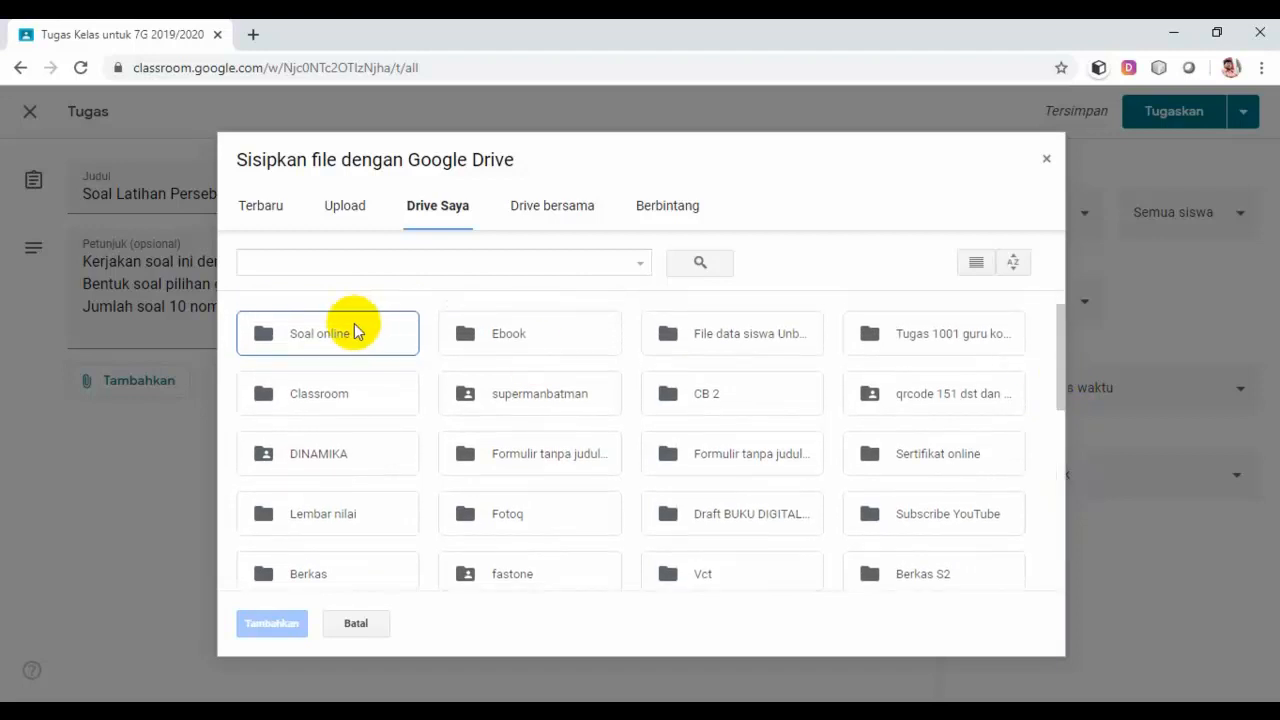
{"action": "double_click", "coordinate": [349, 334]}
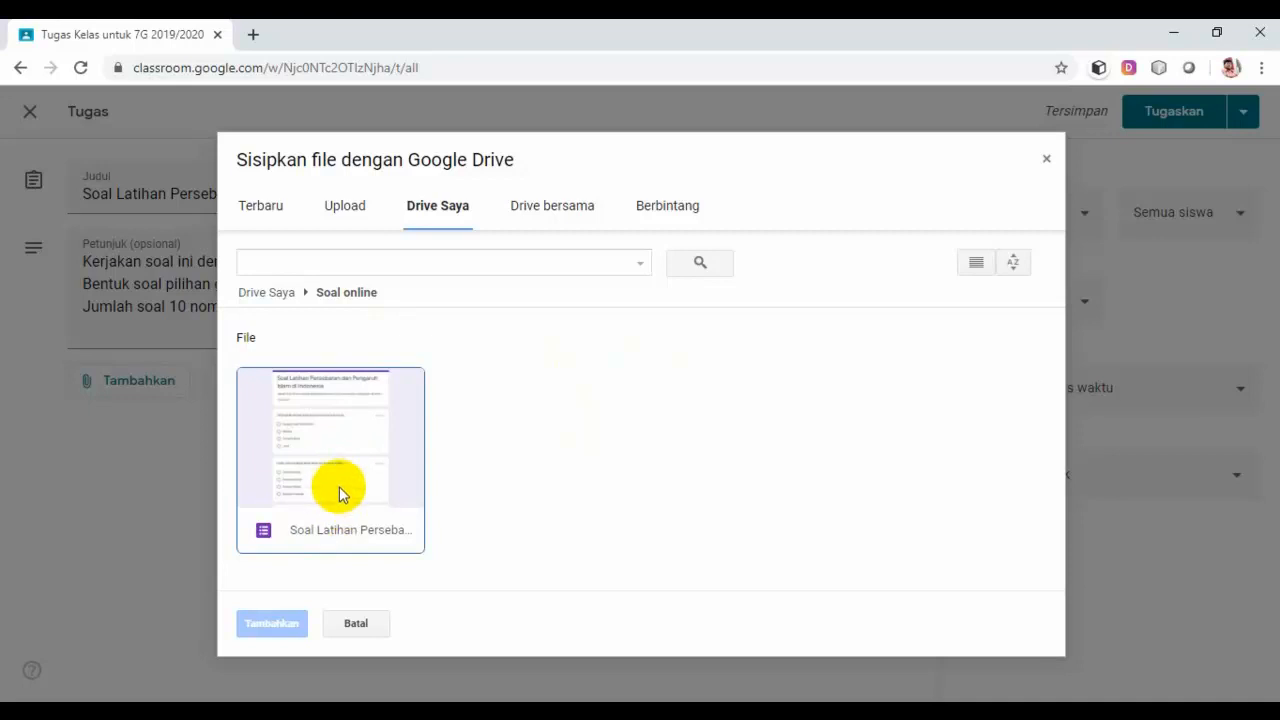
{"action": "left_click", "coordinate": [339, 490]}
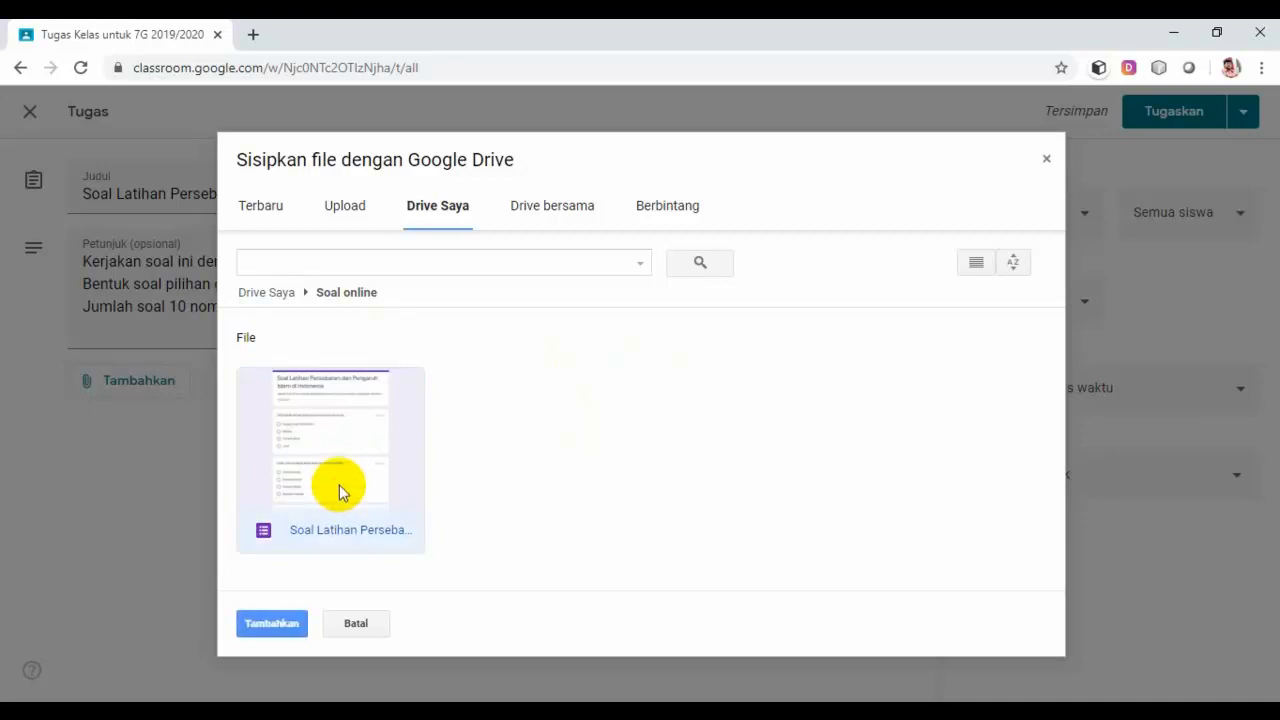
{"action": "left_click", "coordinate": [278, 624]}
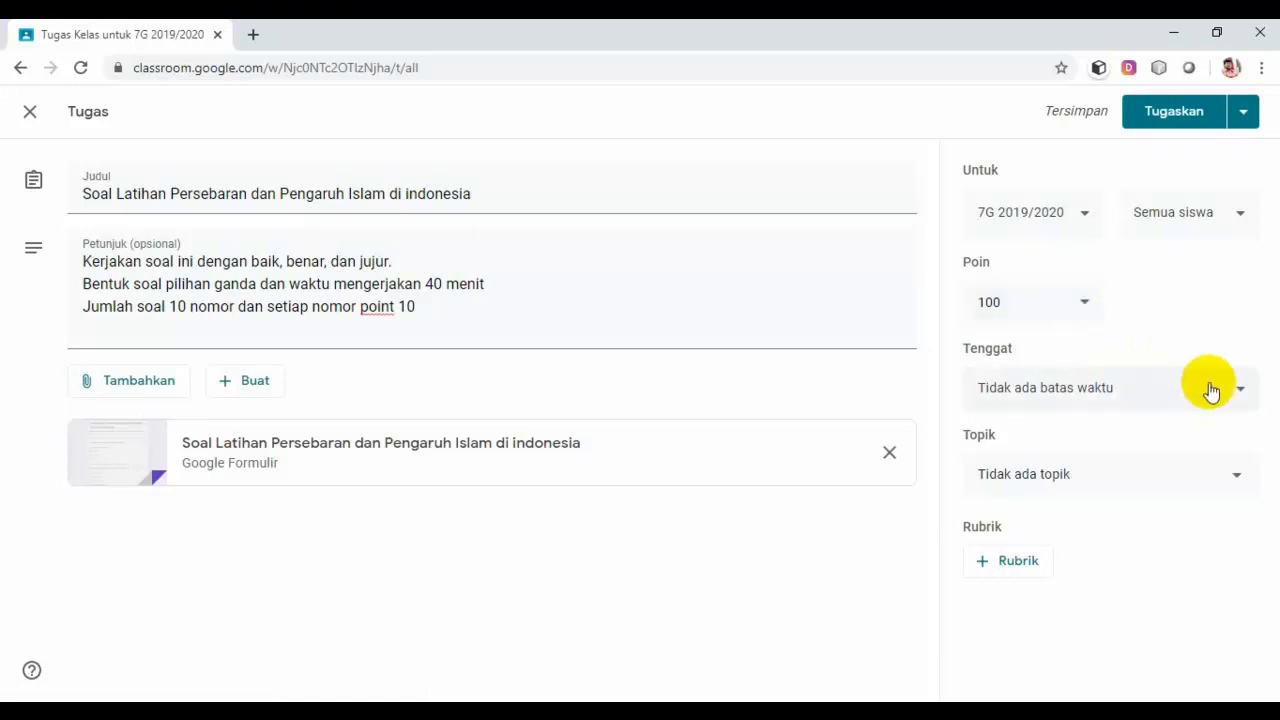
Step: Pick 5 April 2020 as the assignment's due date from the Tenggat calendar
{"action": "left_click", "coordinate": [1243, 391]}
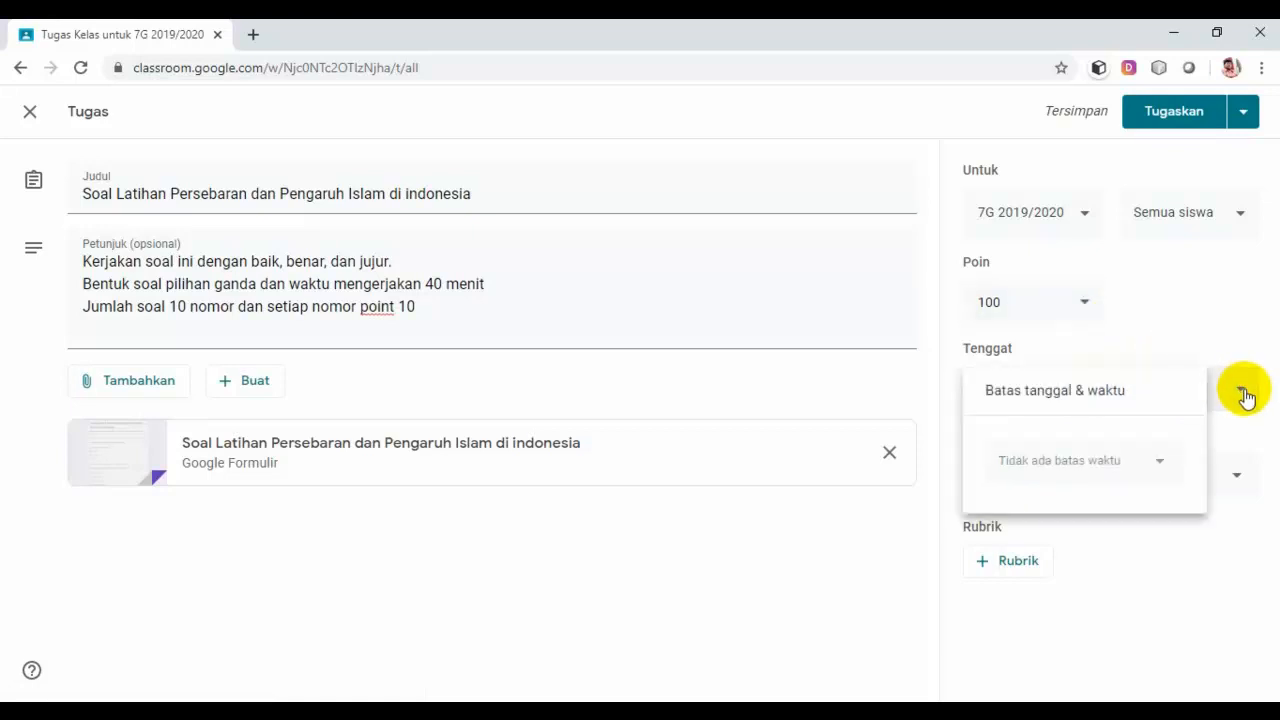
{"action": "left_click", "coordinate": [1159, 464]}
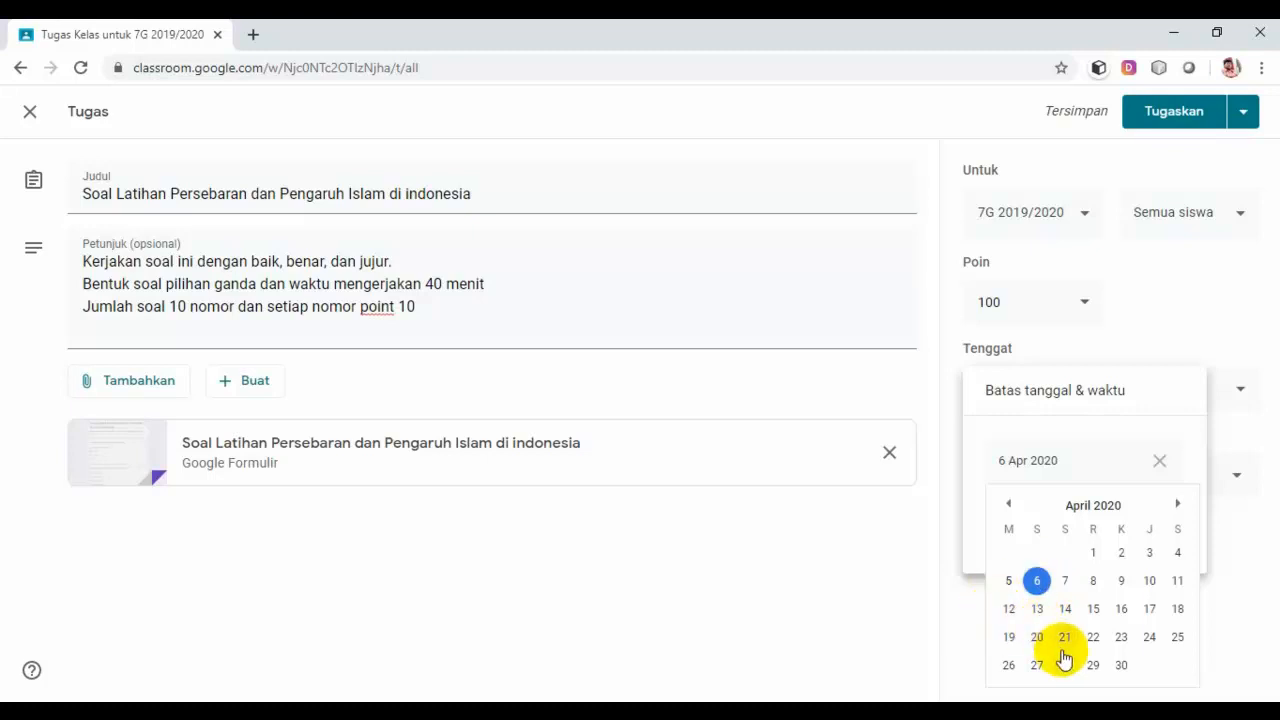
{"action": "left_click", "coordinate": [1011, 582]}
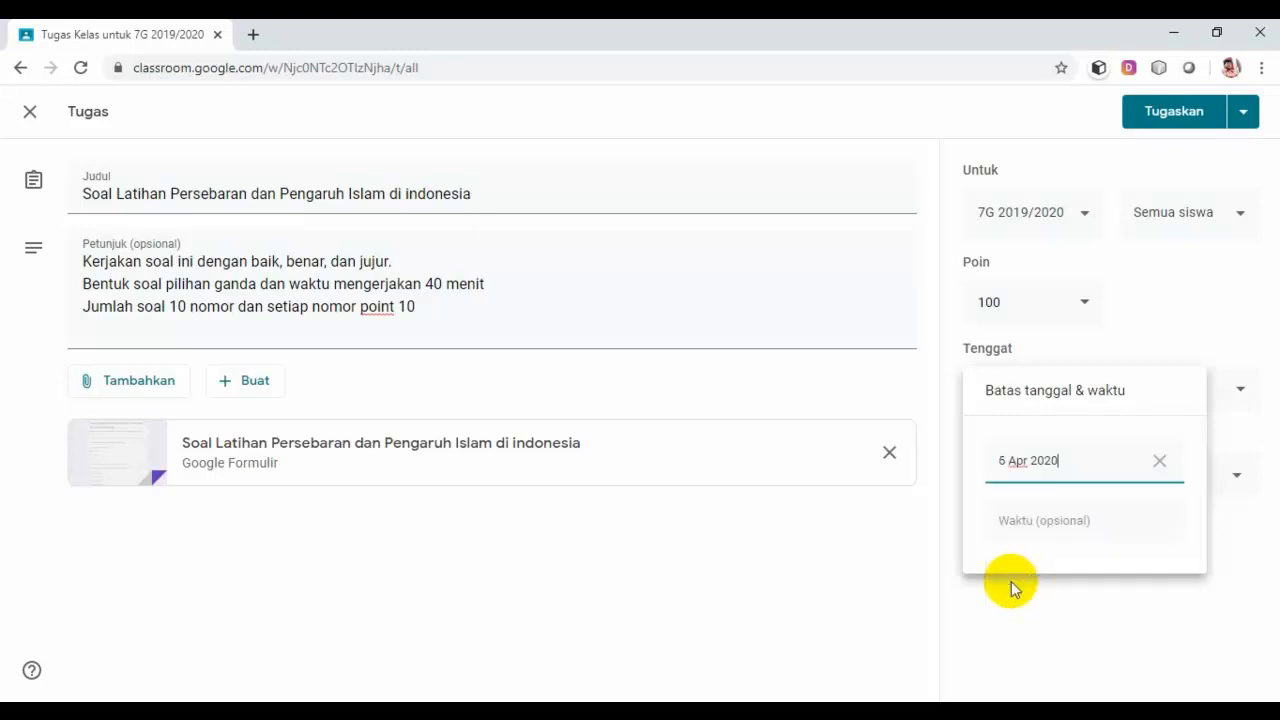
Step: Change the due time from the default 23.59 to 11.20
{"action": "left_click", "coordinate": [1087, 525]}
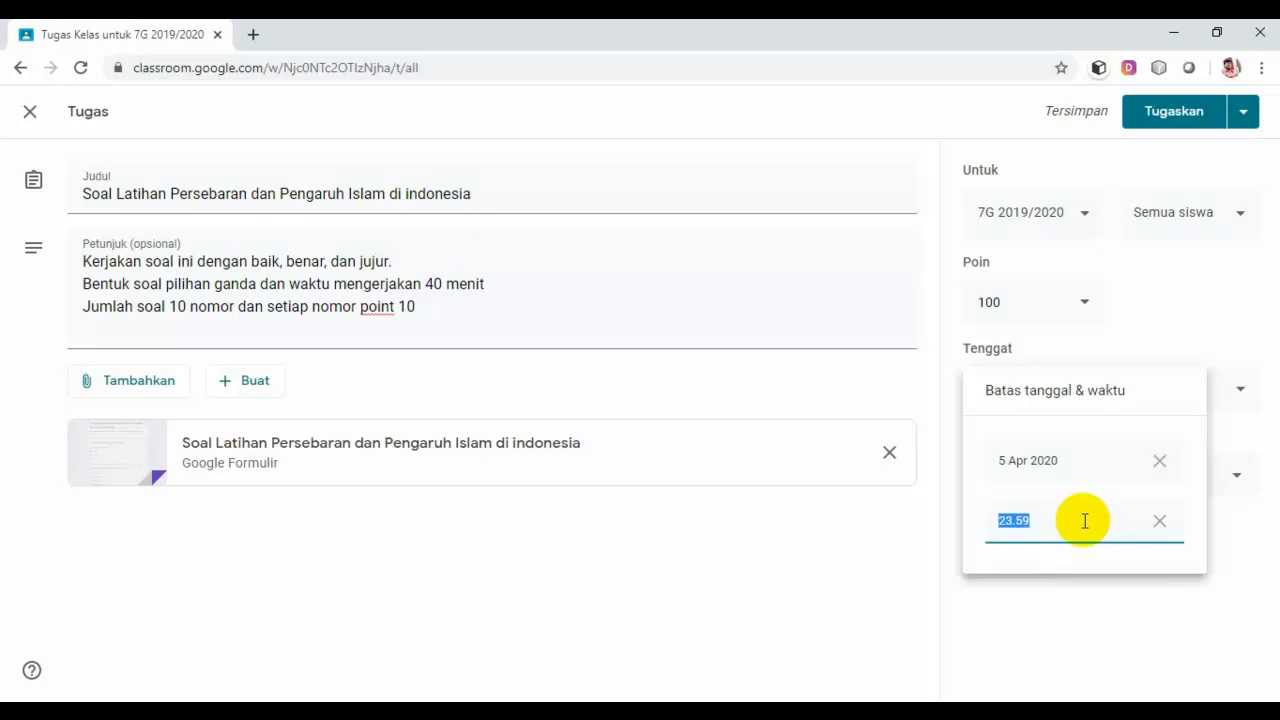
{"action": "left_click", "coordinate": [1013, 523]}
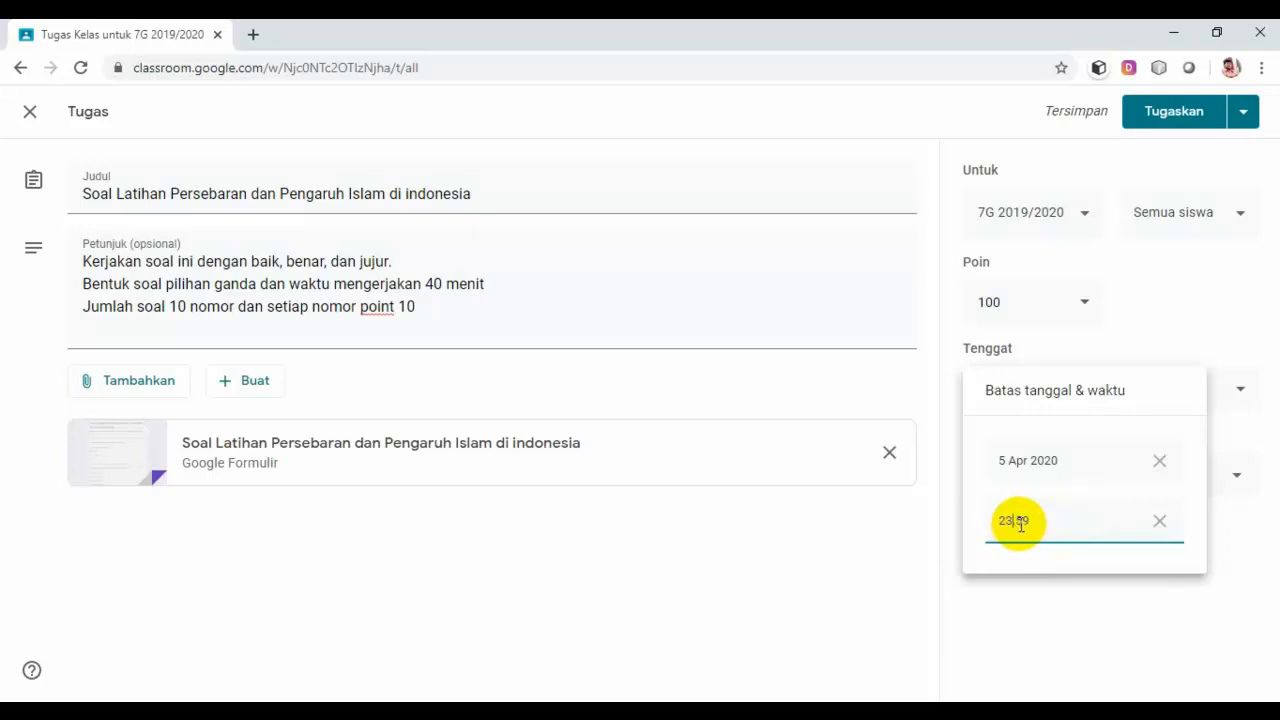
{"action": "key", "text": "BackSpace"}
{"action": "key", "text": "BackSpace"}
{"action": "type", "text": "11"}
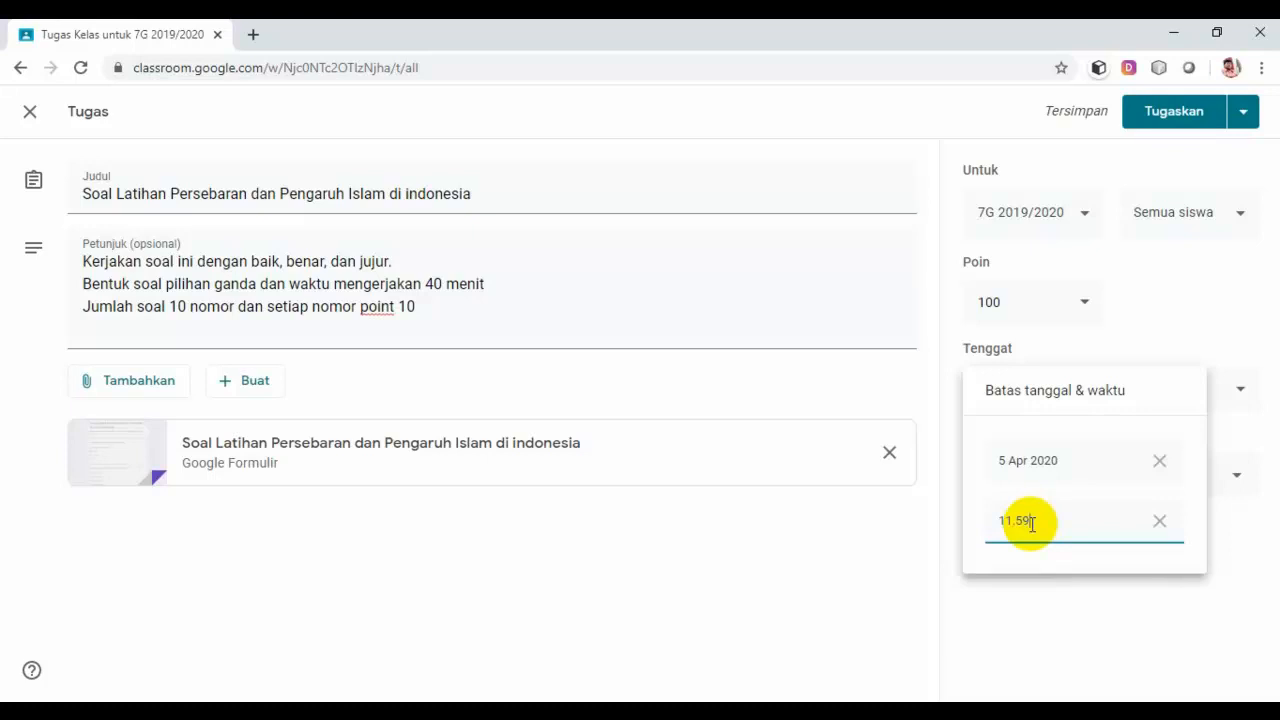
{"action": "key", "text": "BackSpace"}
{"action": "key", "text": "BackSpace"}
{"action": "type", "text": "20"}
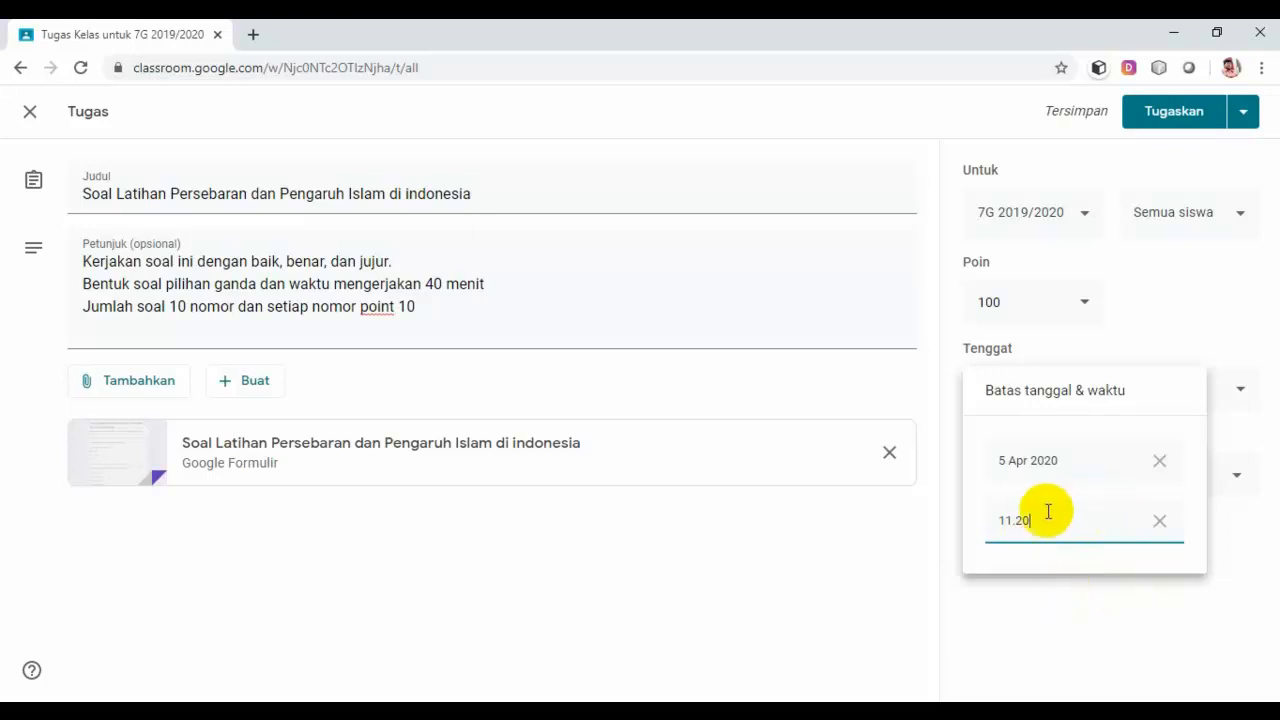
{"action": "left_click", "coordinate": [1078, 600]}
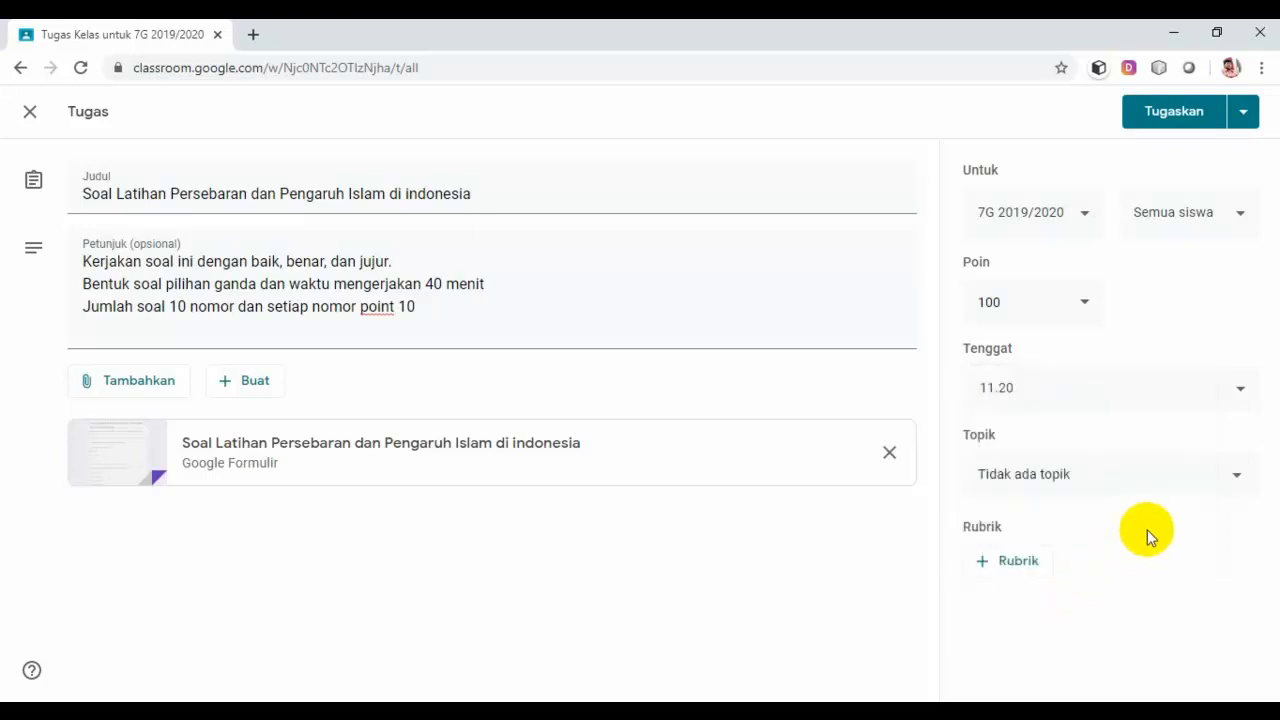
Step: File the assignment under the Tugas Kelas topic, keep it at 100 points, and post it
{"action": "left_click", "coordinate": [1172, 478]}
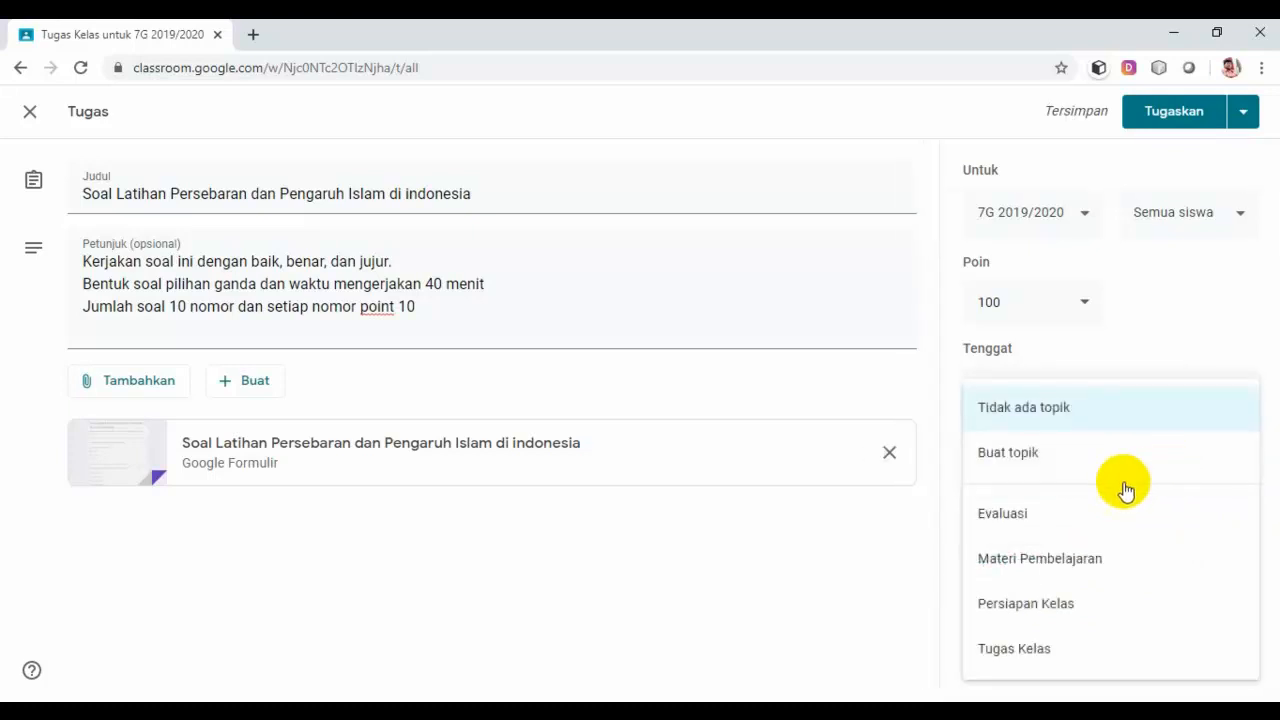
{"action": "left_click", "coordinate": [1027, 652]}
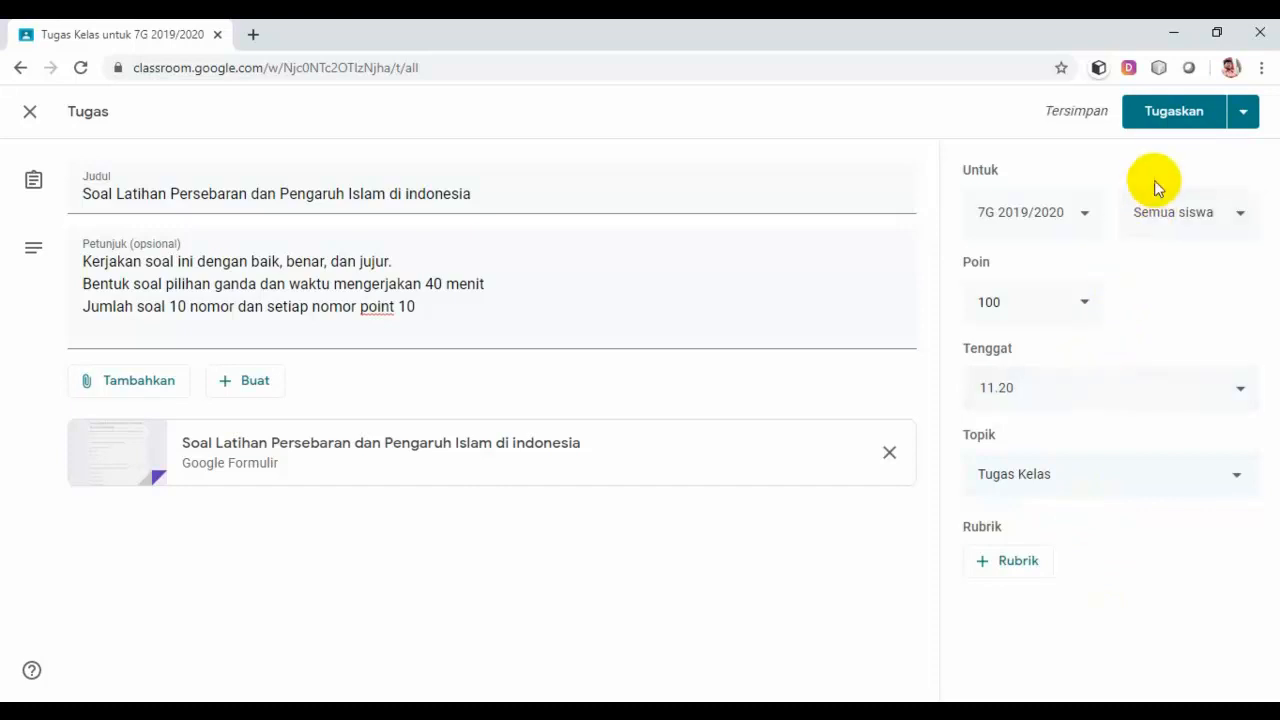
{"action": "left_click", "coordinate": [1086, 306]}
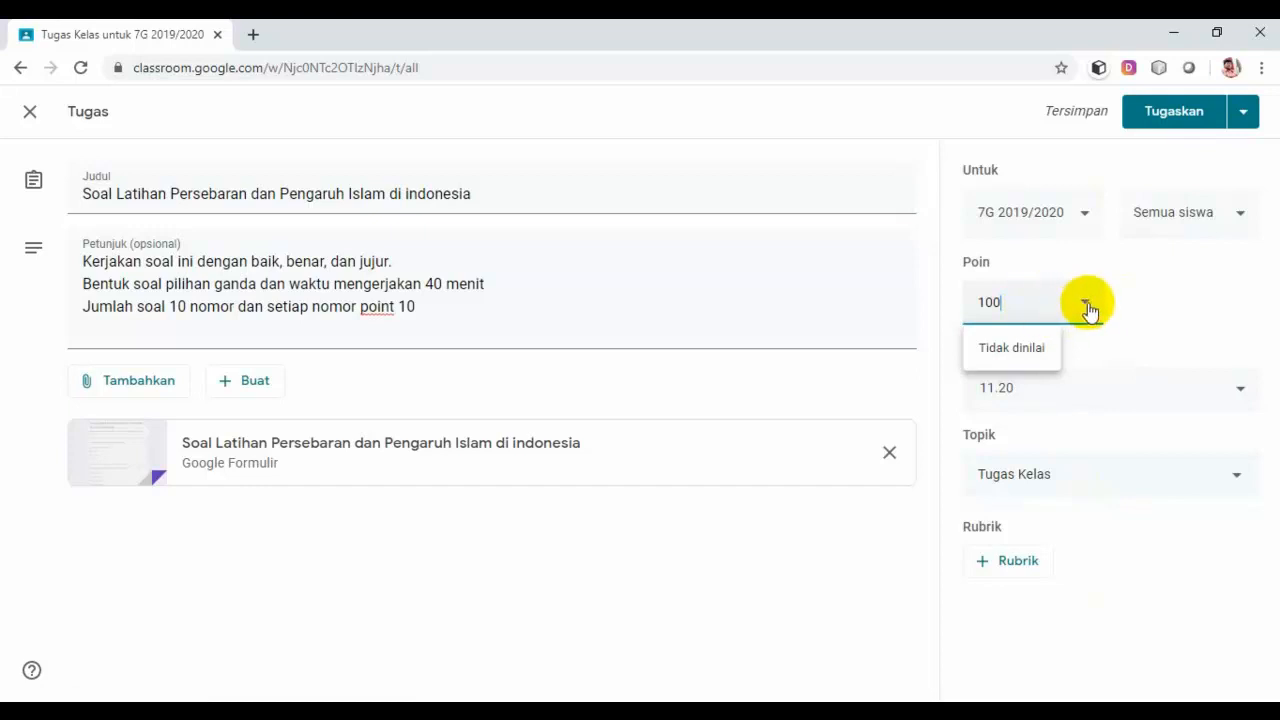
{"action": "left_click", "coordinate": [1148, 270]}
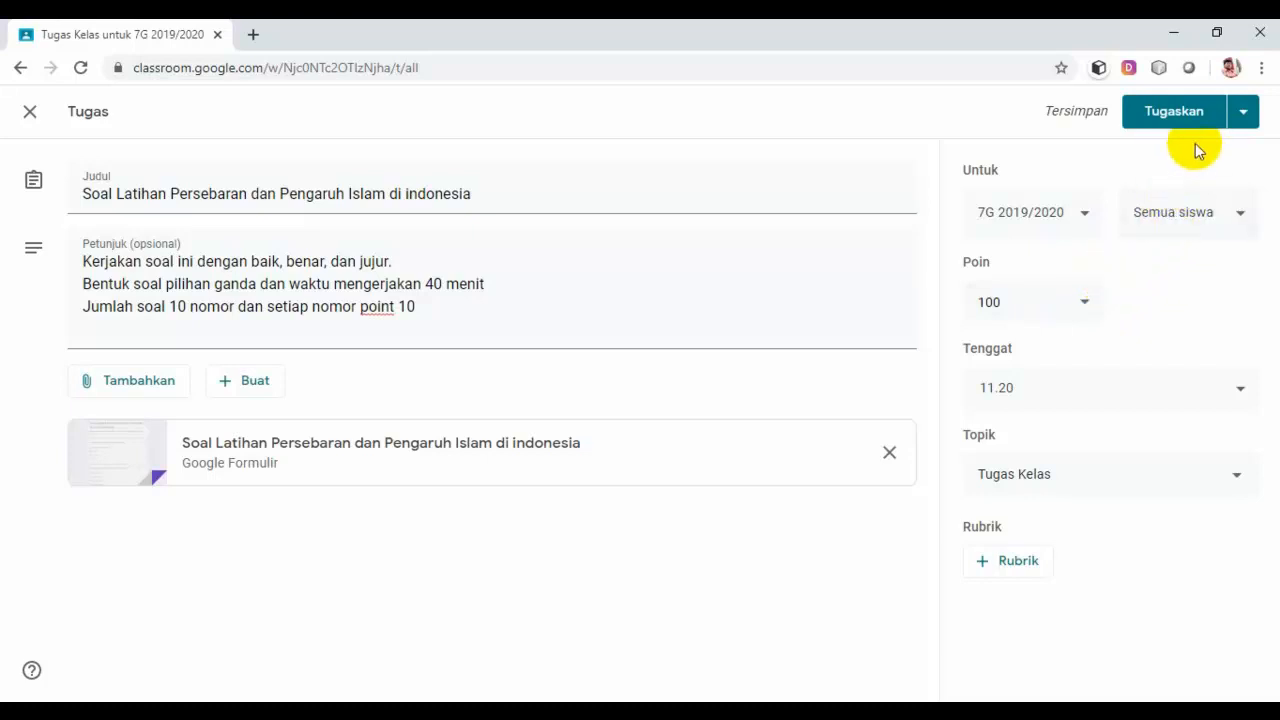
{"action": "left_click", "coordinate": [1183, 115]}
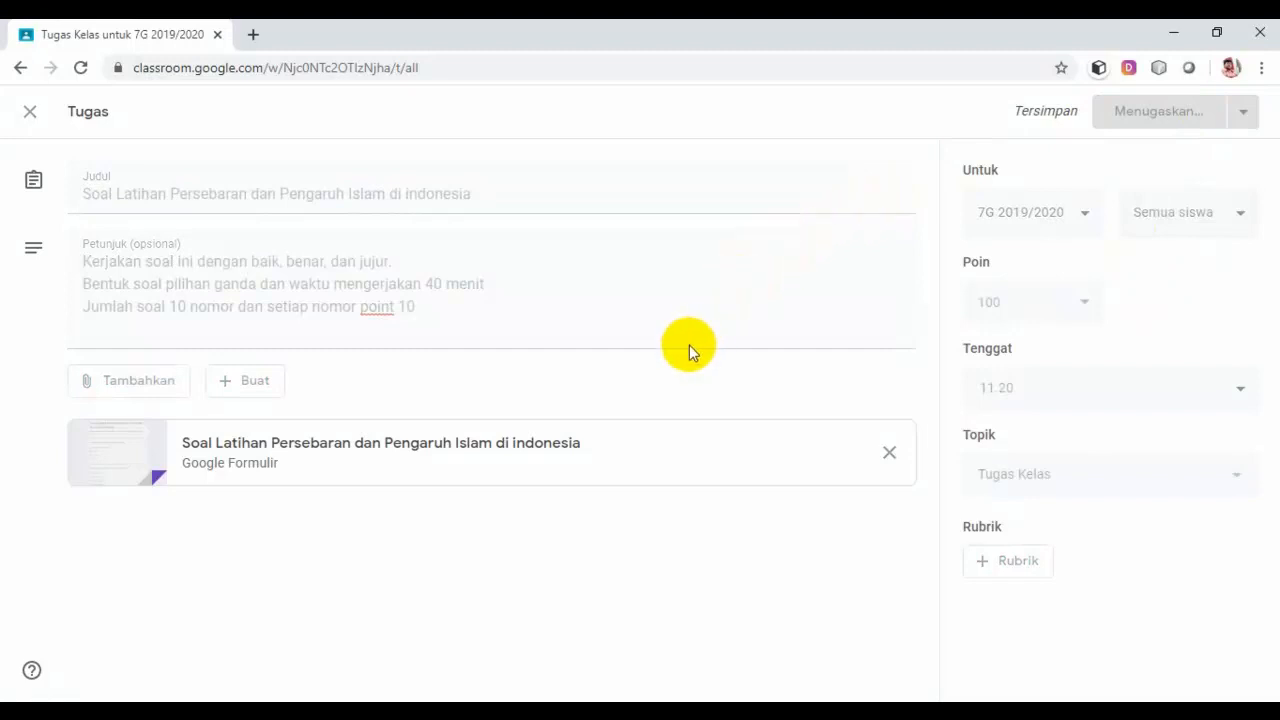
Step: Confirm the assignment is listed under Tugas Kelas due 11.20, then open the Buat menu
{"action": "scroll", "coordinate": [610, 421], "scroll_direction": "down", "scroll_amount": 3}
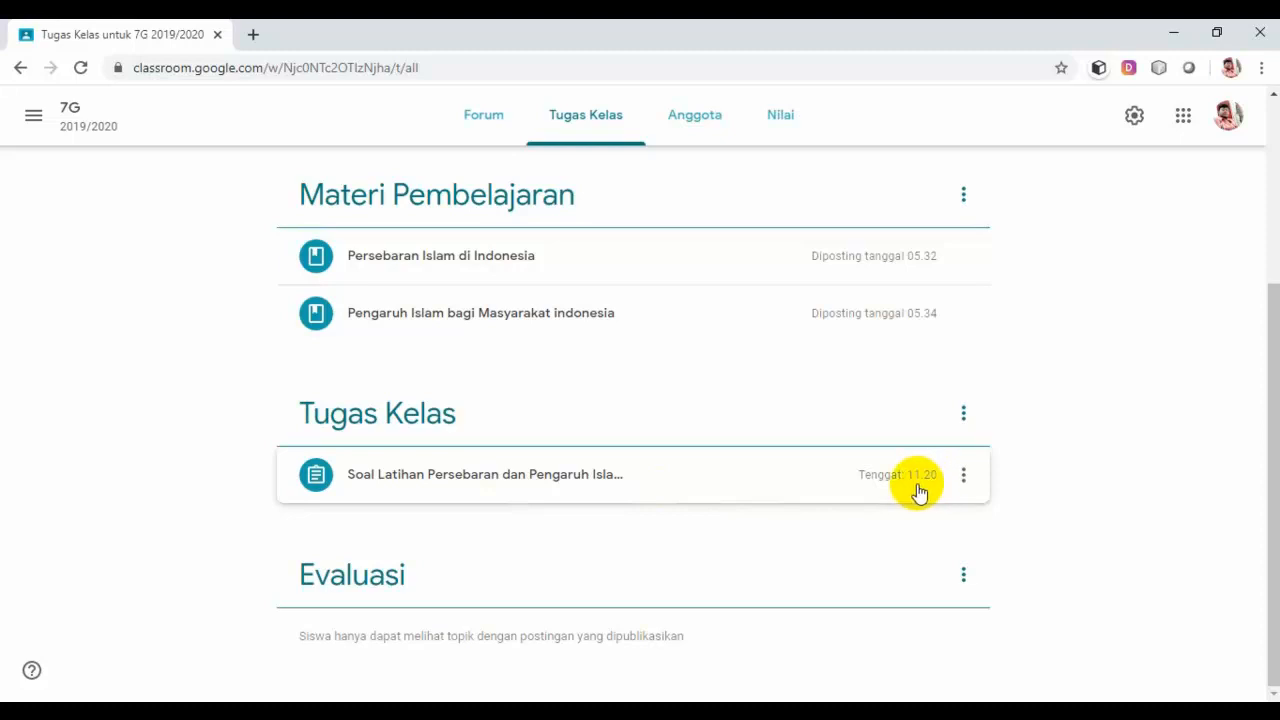
{"action": "scroll", "coordinate": [910, 488], "scroll_direction": "up", "scroll_amount": 3}
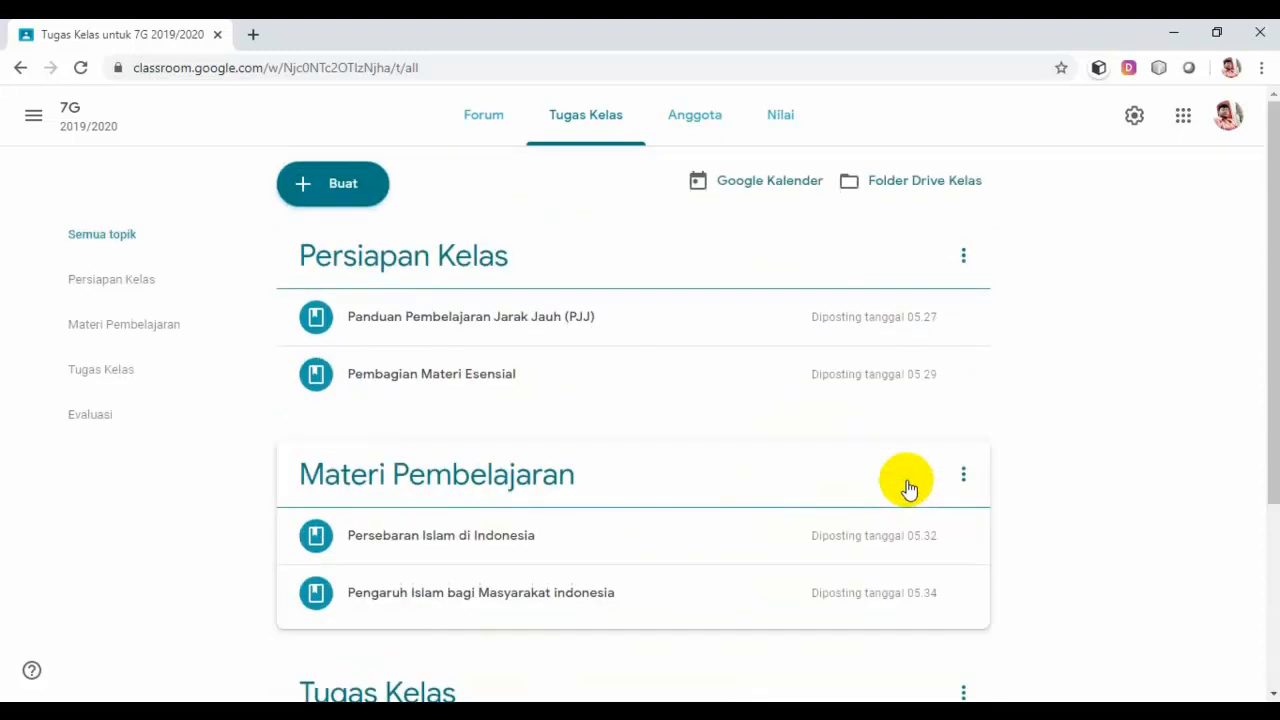
{"action": "scroll", "coordinate": [908, 487], "scroll_direction": "down", "scroll_amount": 3}
{"action": "scroll", "coordinate": [871, 486], "scroll_direction": "up", "scroll_amount": 3}
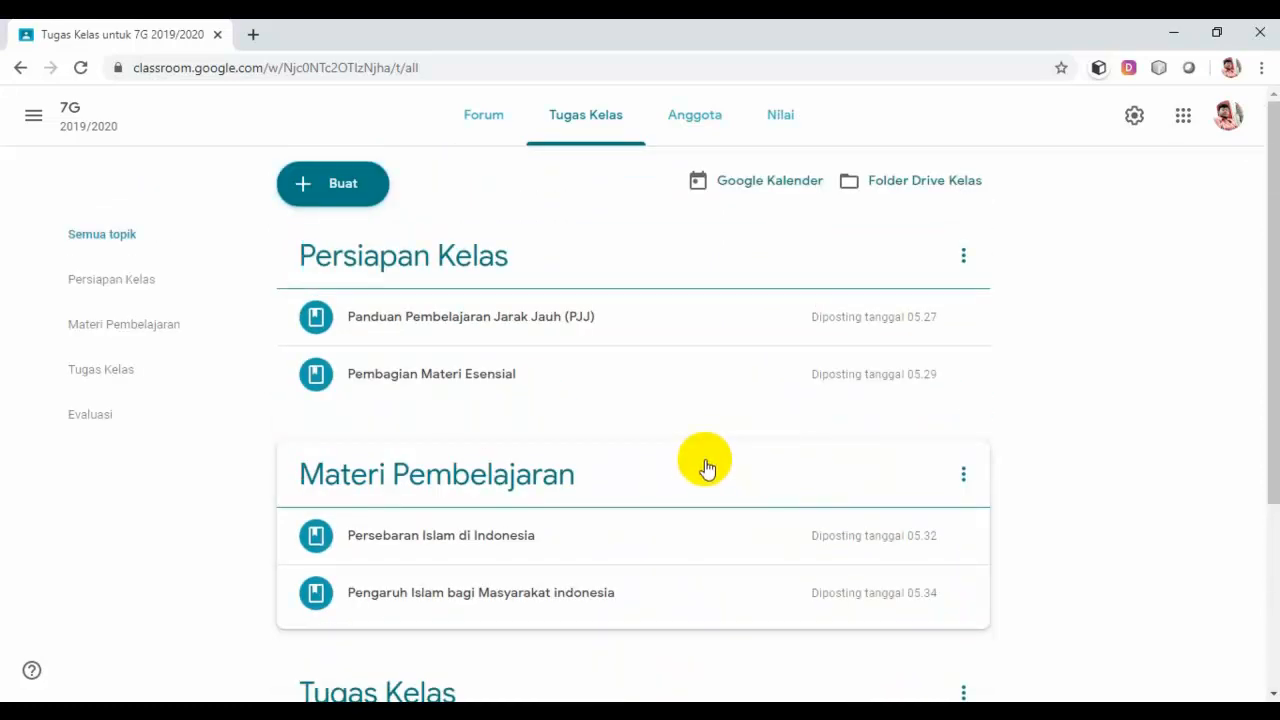
{"action": "scroll", "coordinate": [540, 612], "scroll_direction": "down", "scroll_amount": 1}
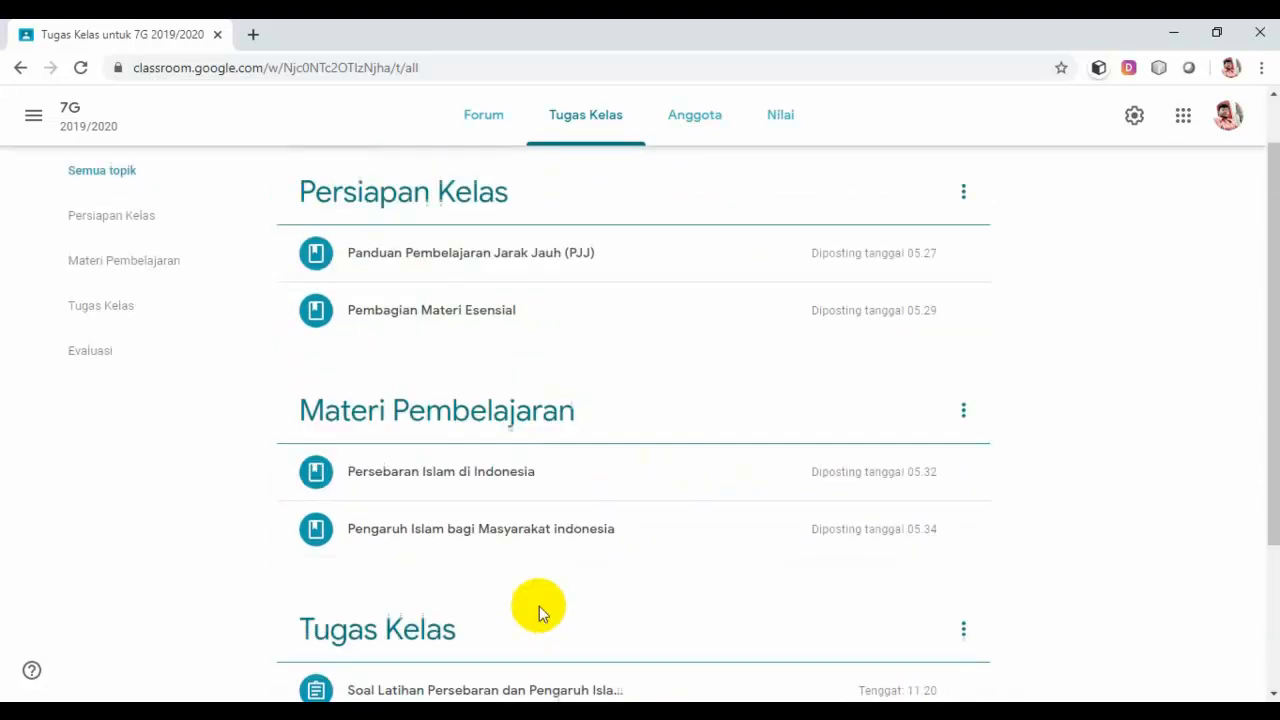
{"action": "scroll", "coordinate": [540, 612], "scroll_direction": "down", "scroll_amount": 2}
{"action": "scroll", "coordinate": [457, 514], "scroll_direction": "up", "scroll_amount": 3}
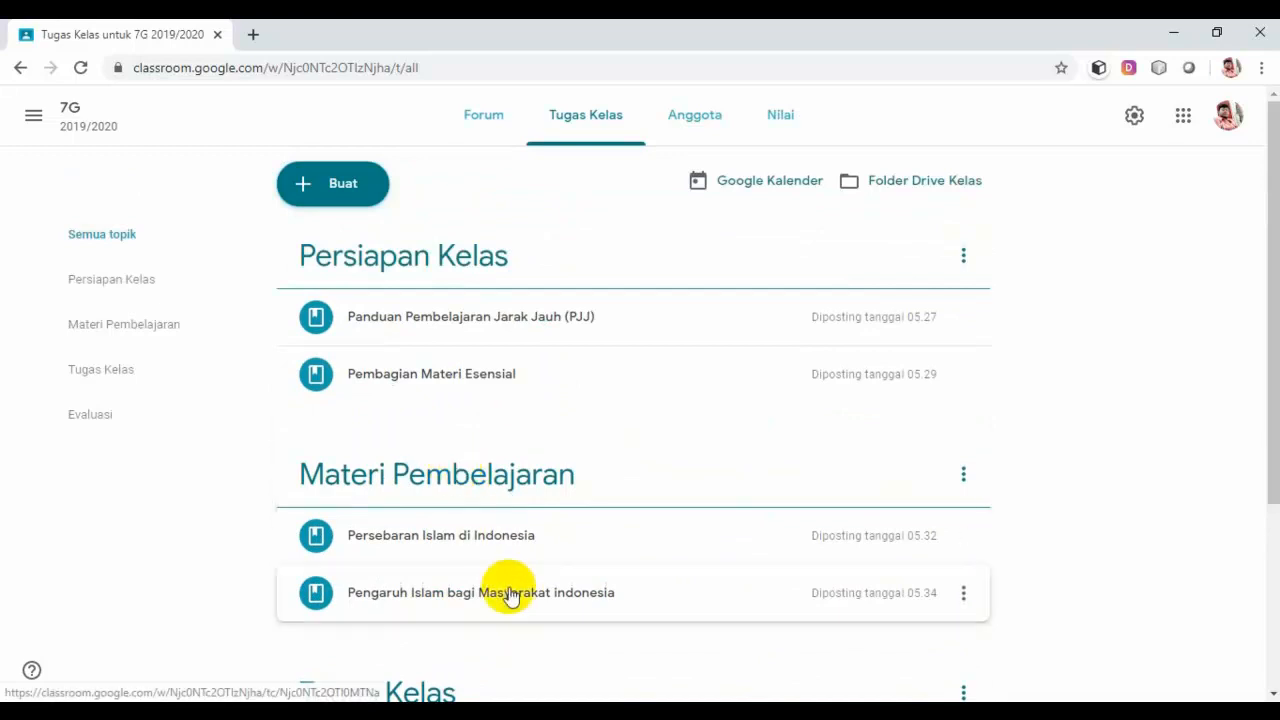
{"action": "scroll", "coordinate": [510, 595], "scroll_direction": "down", "scroll_amount": 2}
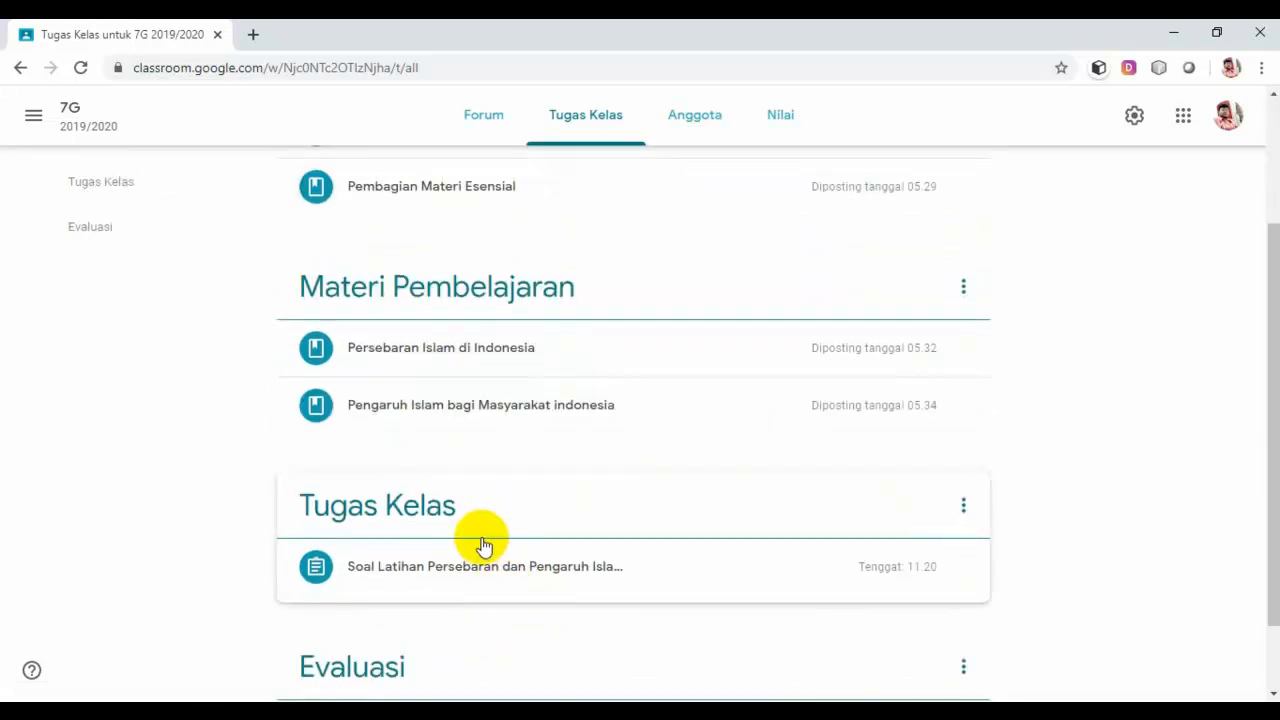
{"action": "scroll", "coordinate": [483, 545], "scroll_direction": "up", "scroll_amount": 1}
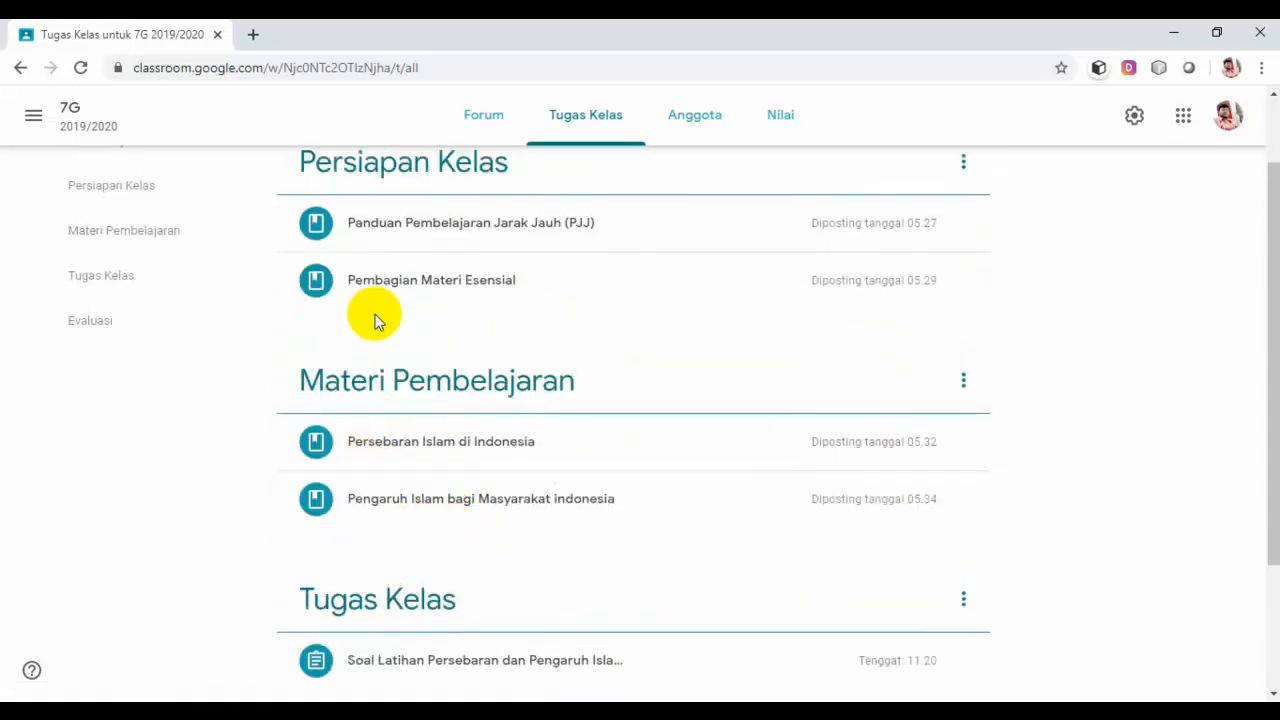
{"action": "scroll", "coordinate": [375, 320], "scroll_direction": "up", "scroll_amount": 1}
{"action": "left_click", "coordinate": [342, 186]}
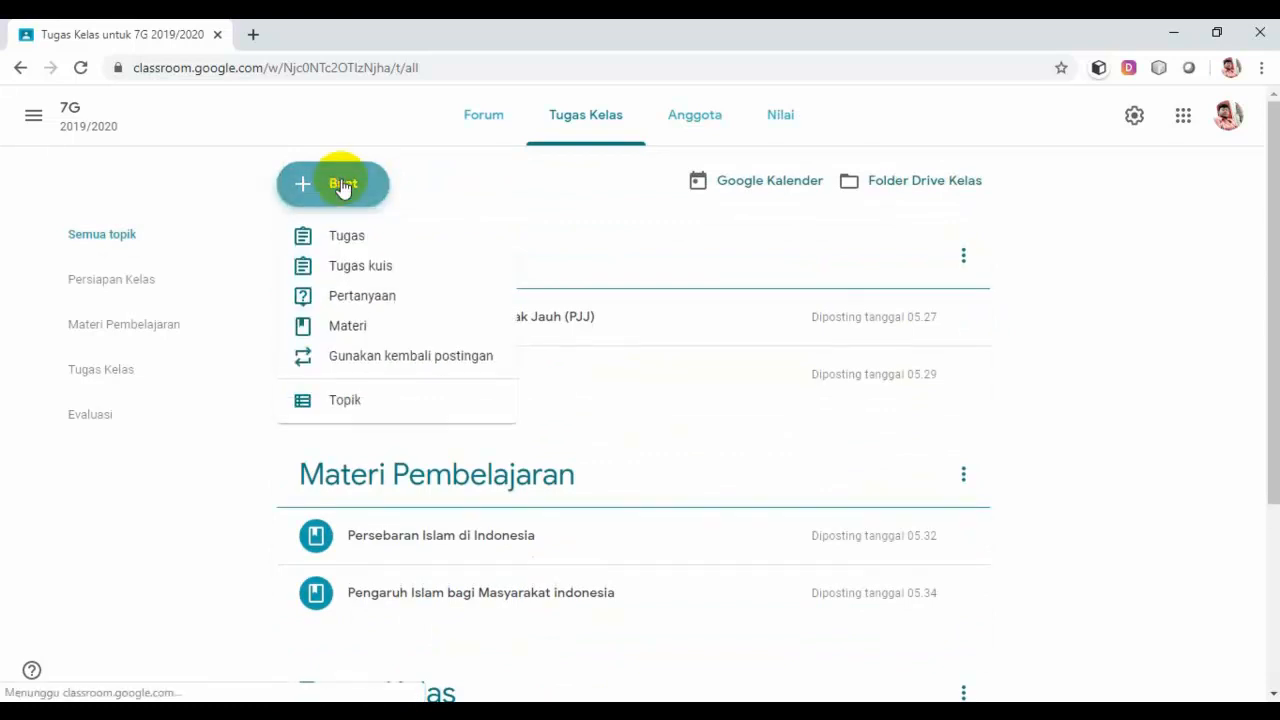
Step: Start a new assignment and type the title 'Soal Latihan Kerajaan-kerajaan Islam di Indonesia'
{"action": "left_click", "coordinate": [364, 244]}
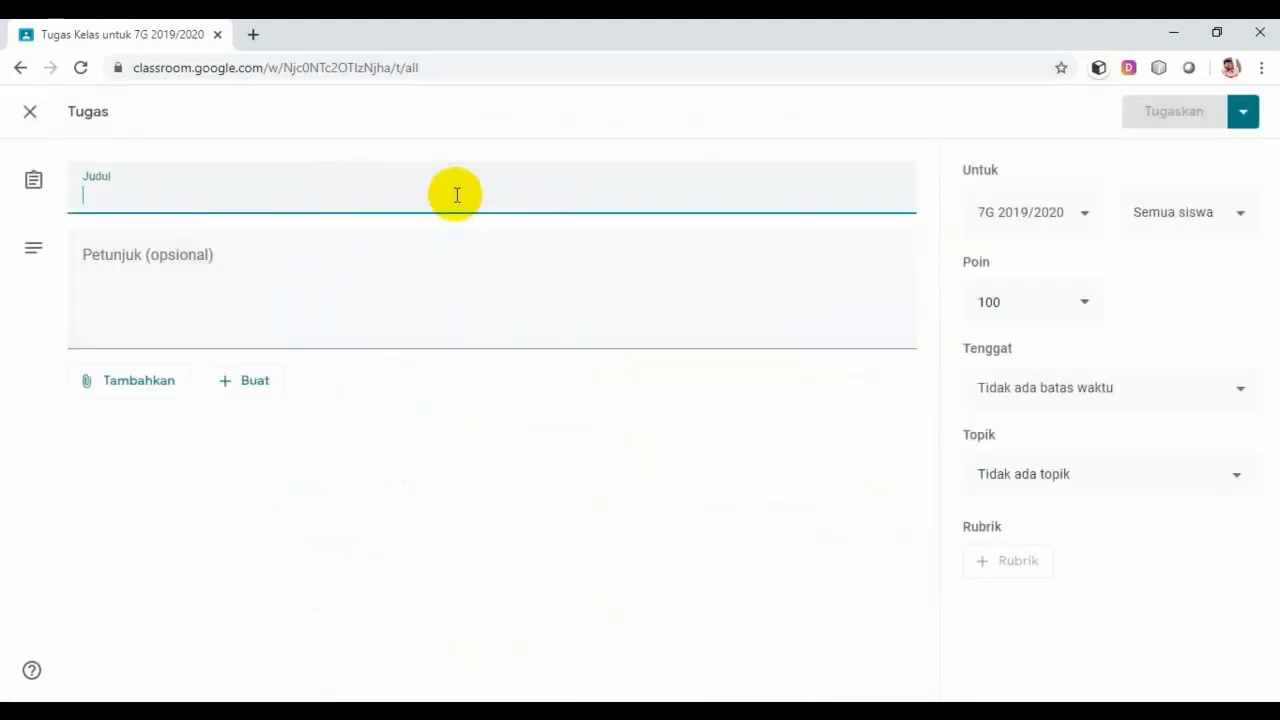
{"action": "type", "text": "Soal"}
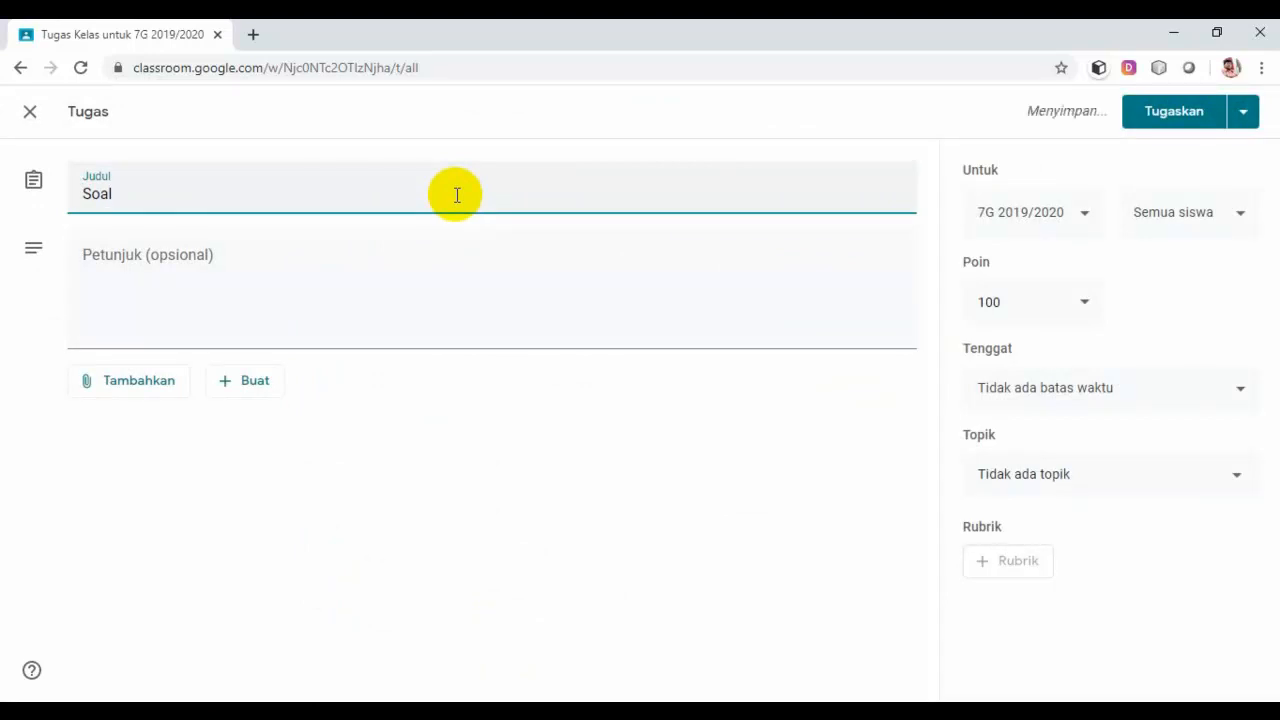
{"action": "type", "text": " online "}
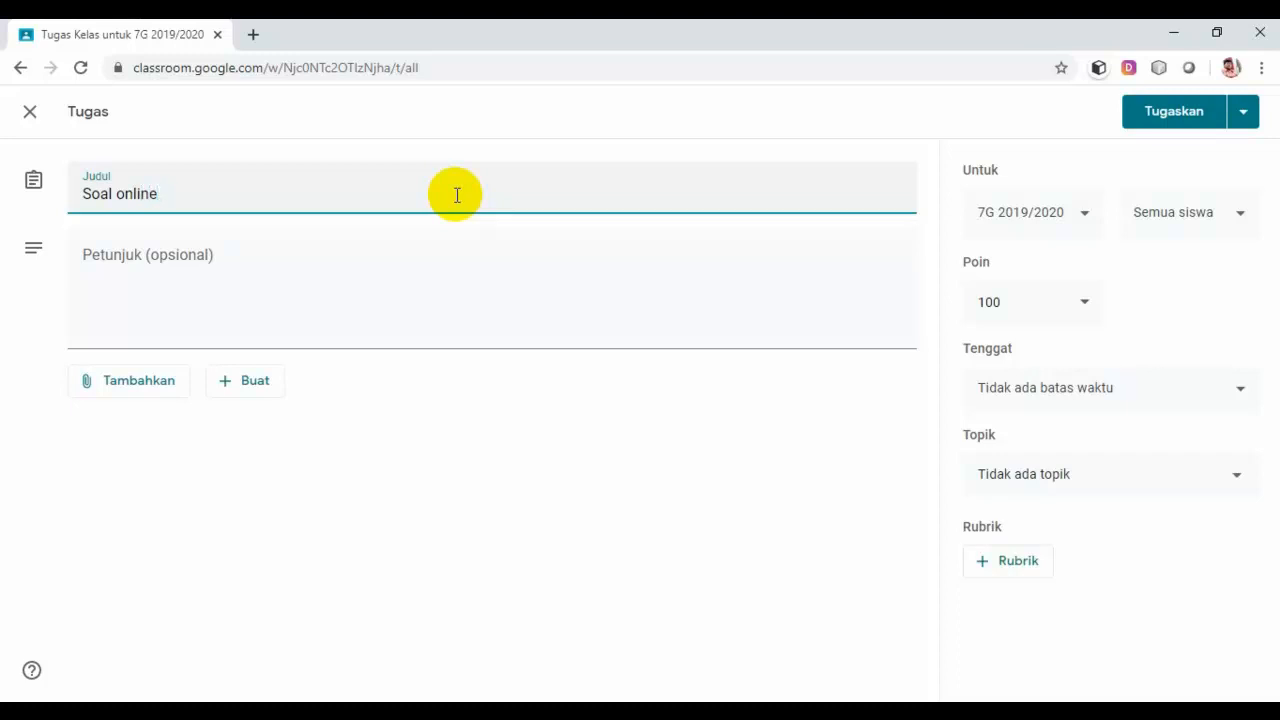
{"action": "type", "text": "K"}
{"action": "key", "text": "BackSpace"}
{"action": "key", "text": "BackSpace"}
{"action": "key", "text": "BackSpace"}
{"action": "key", "text": "BackSpace"}
{"action": "key", "text": "BackSpace"}
{"action": "key", "text": "BackSpace"}
{"action": "key", "text": "BackSpace"}
{"action": "key", "text": "BackSpace"}
{"action": "type", "text": "Latihan Kerajaa"}
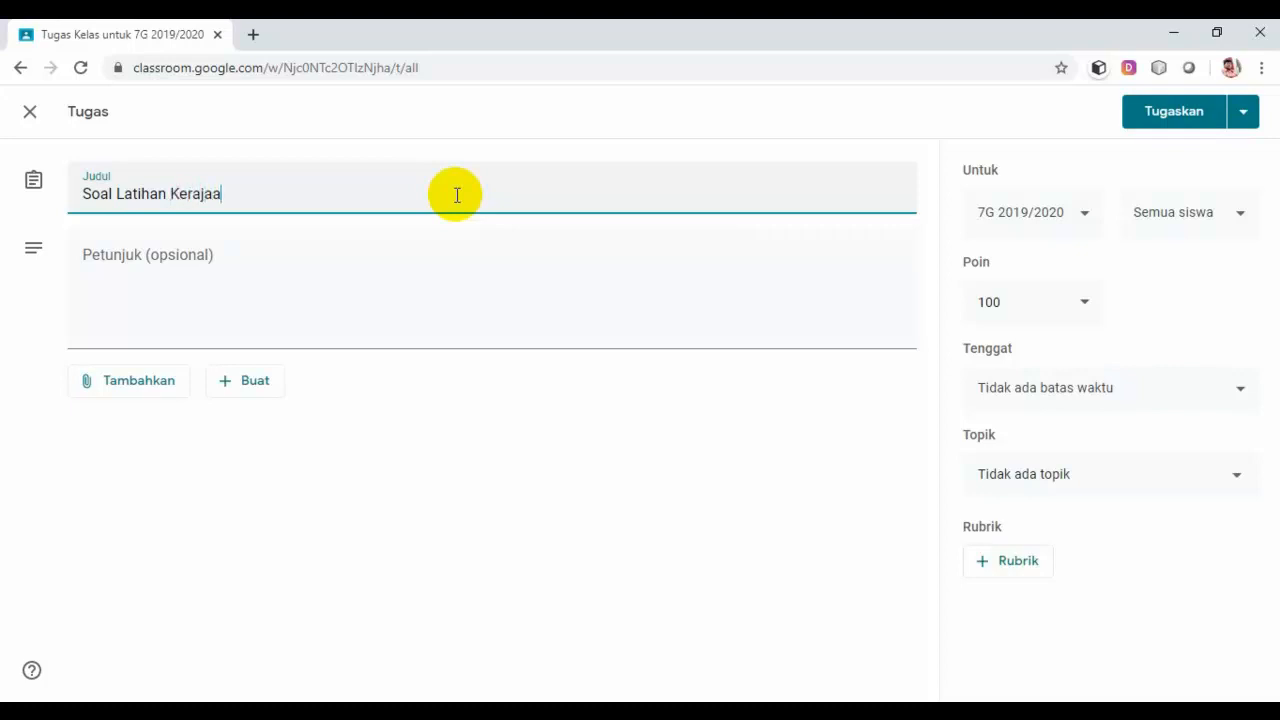
{"action": "type", "text": "n-ker"}
{"action": "type", "text": "aja"}
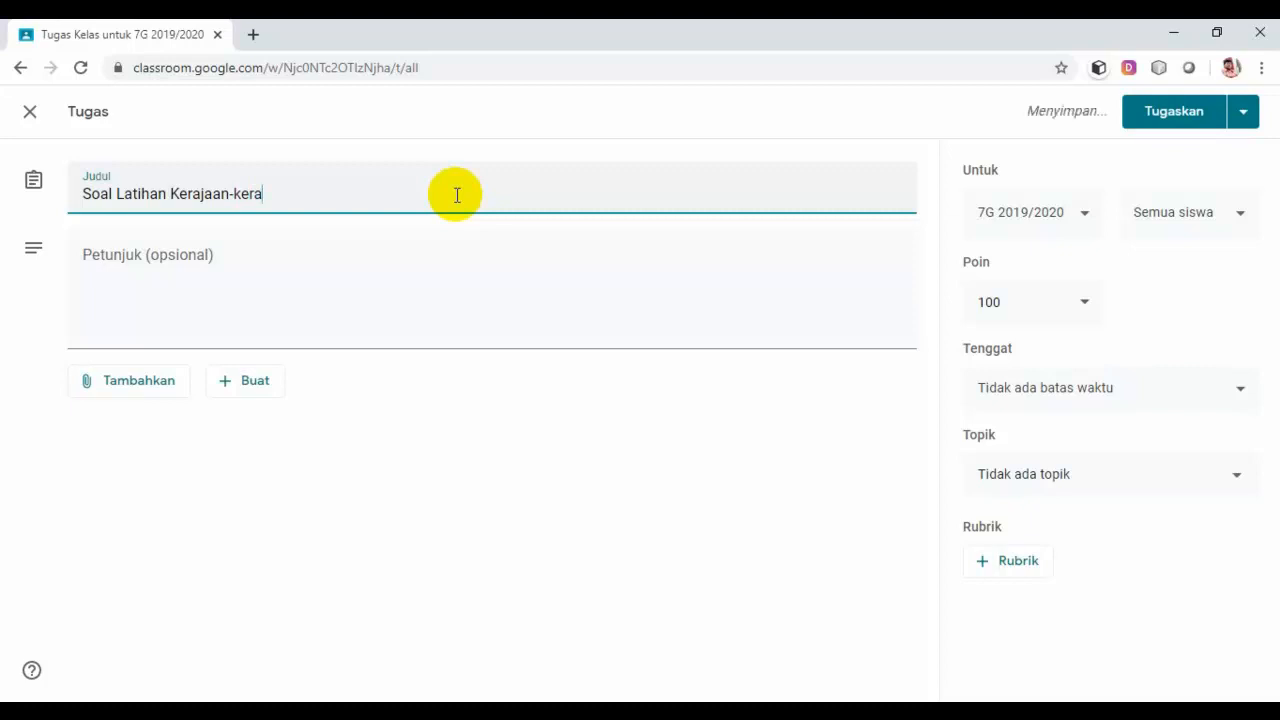
{"action": "type", "text": "an I"}
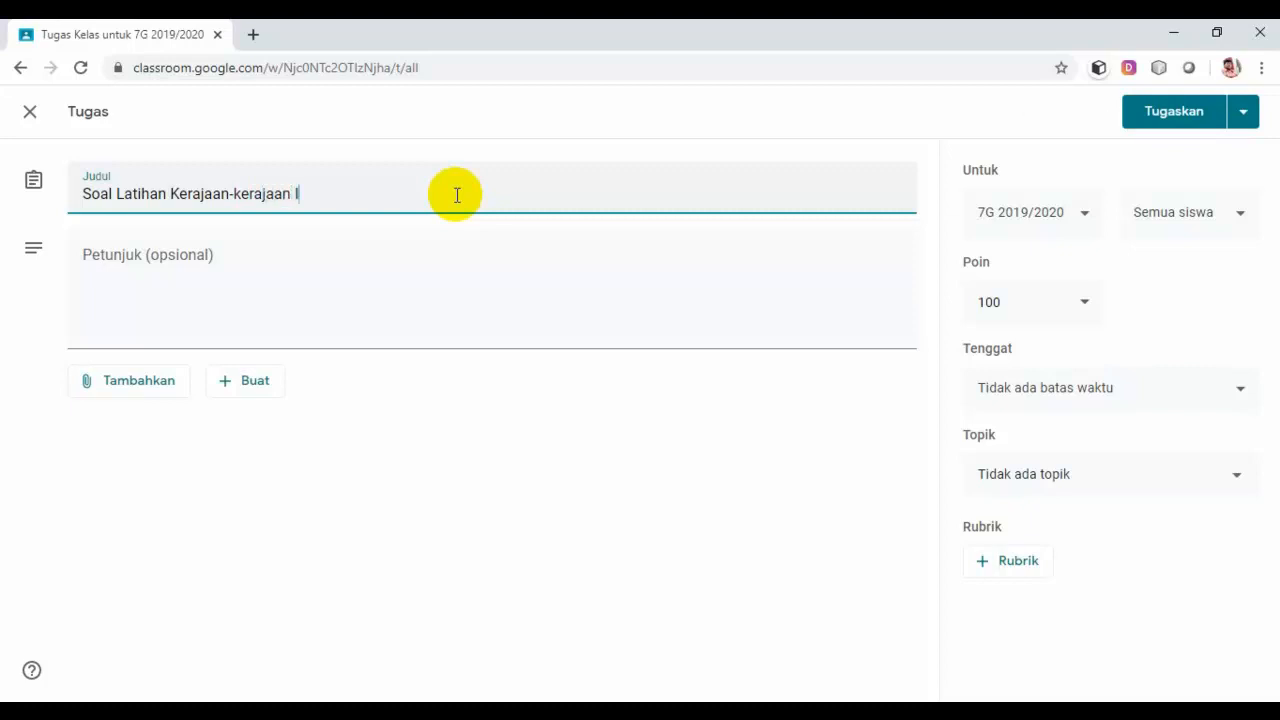
{"action": "type", "text": "slam di Indon"}
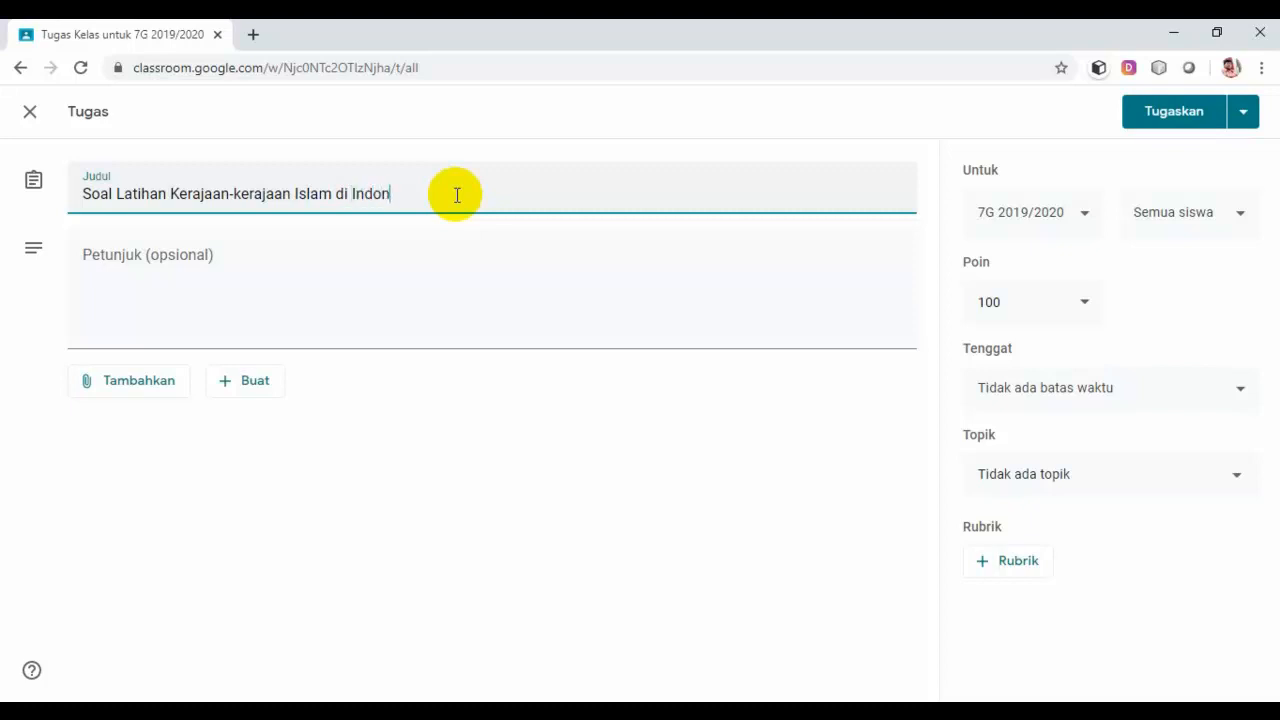
{"action": "type", "text": "esia"}
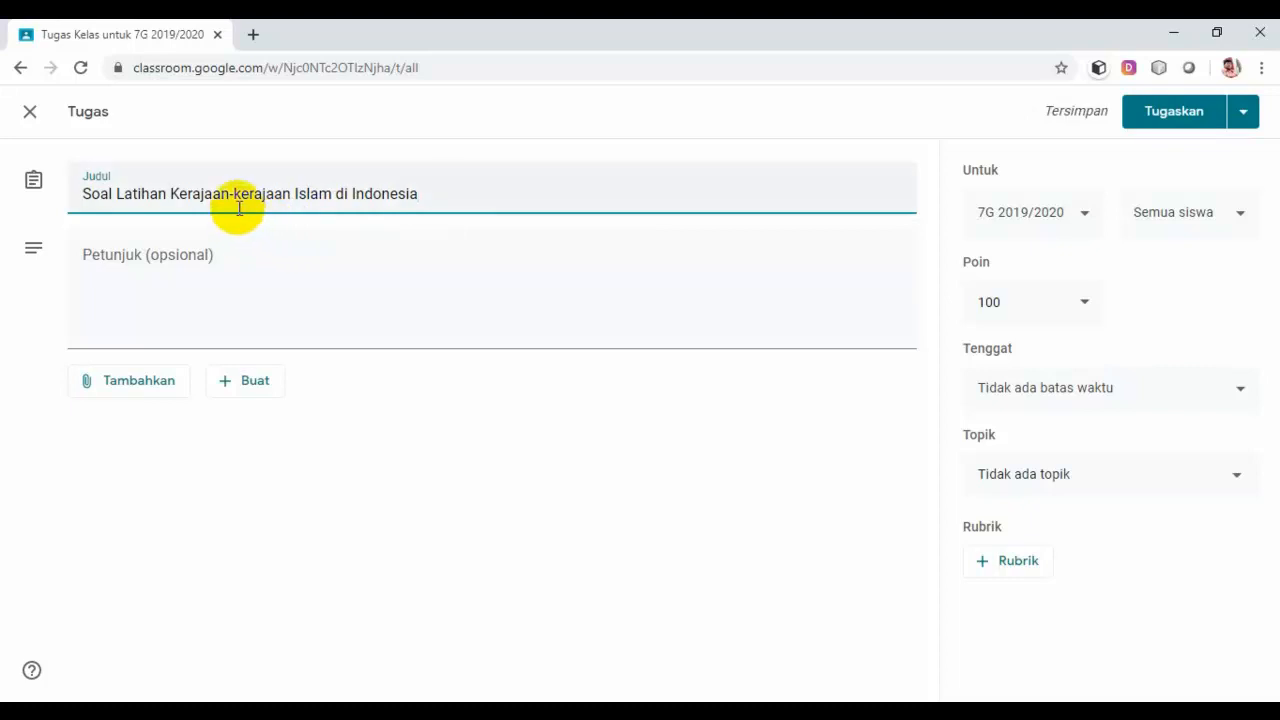
Step: Write instructions: answer honestly; multiple choice, 40 minutes; 10 questions worth 10 points each
{"action": "left_click", "coordinate": [252, 256]}
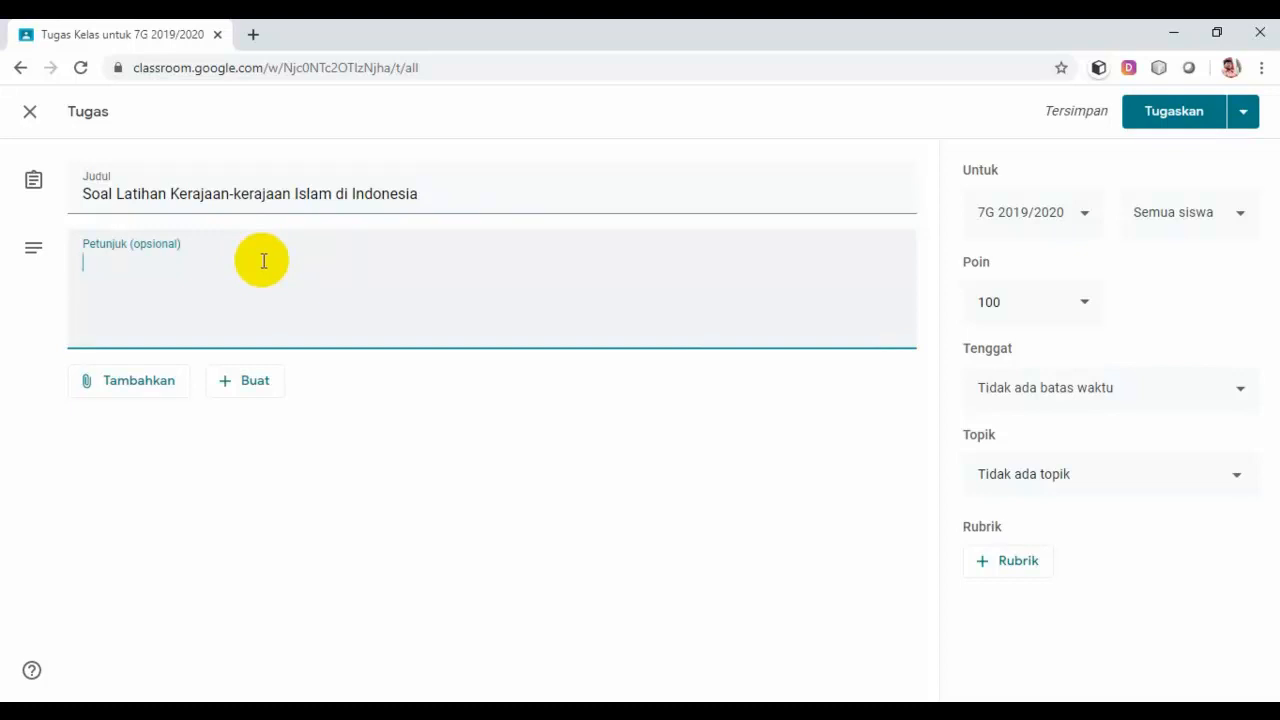
{"action": "type", "text": "Bacalah "}
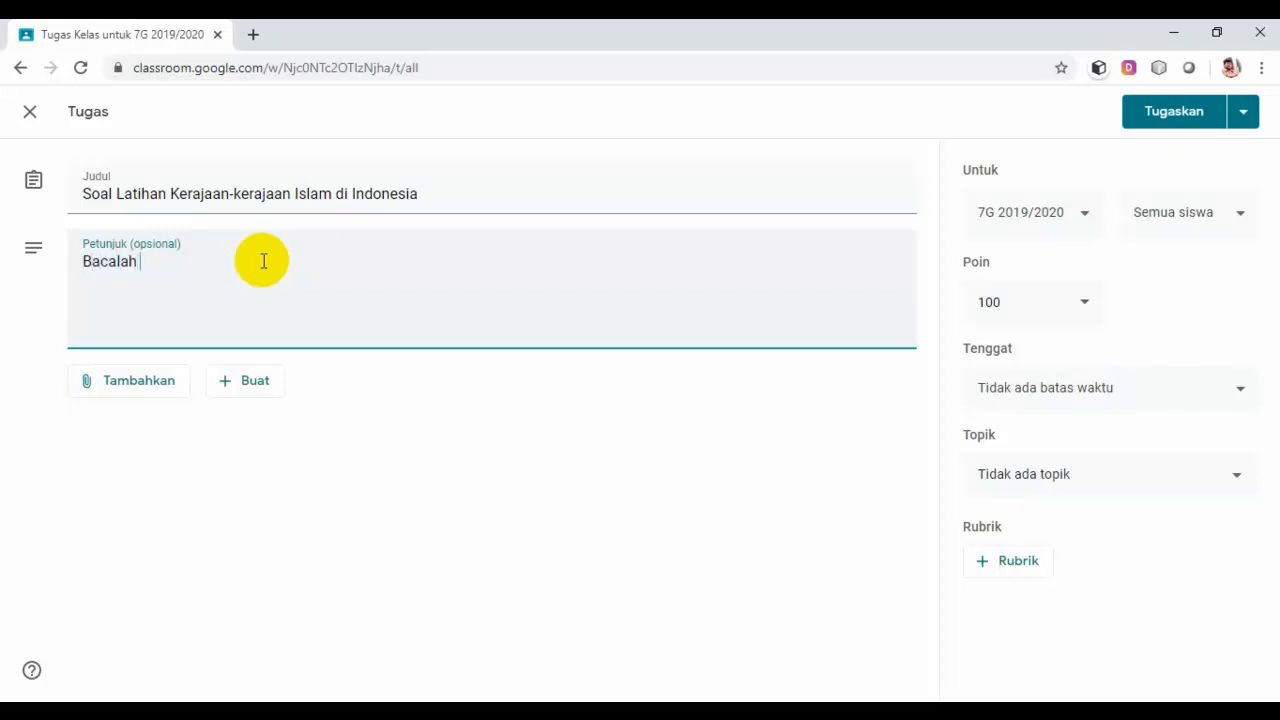
{"action": "type", "text": "soal ini dengan baik"}
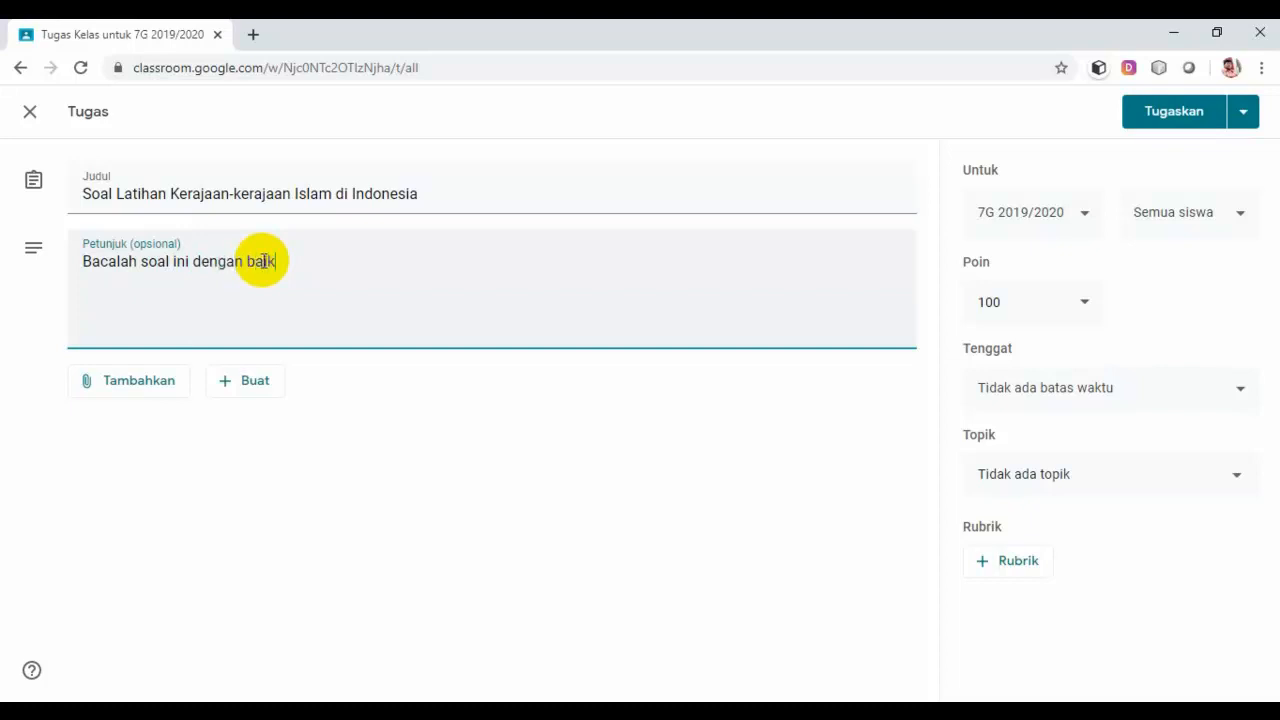
{"action": "type", "text": ", benar, dan jujur."}
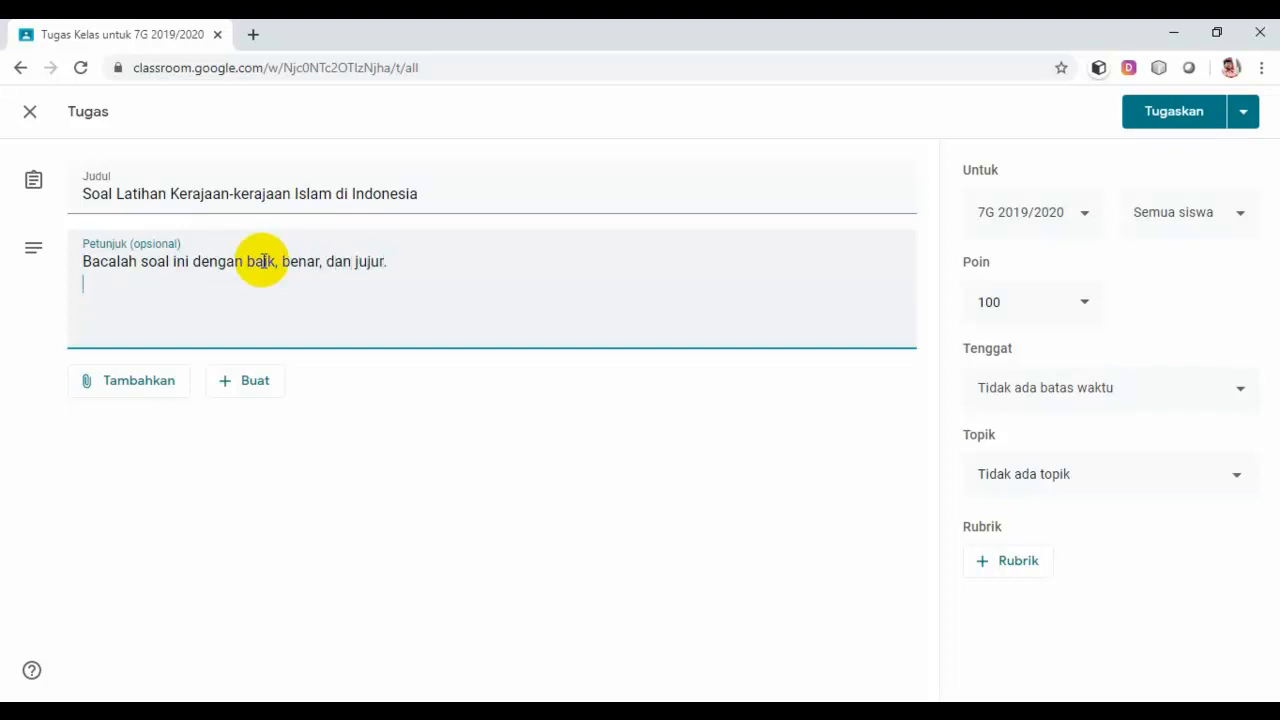
{"action": "key", "text": "Return"}
{"action": "type", "text": "Bentuk soal pilihan "}
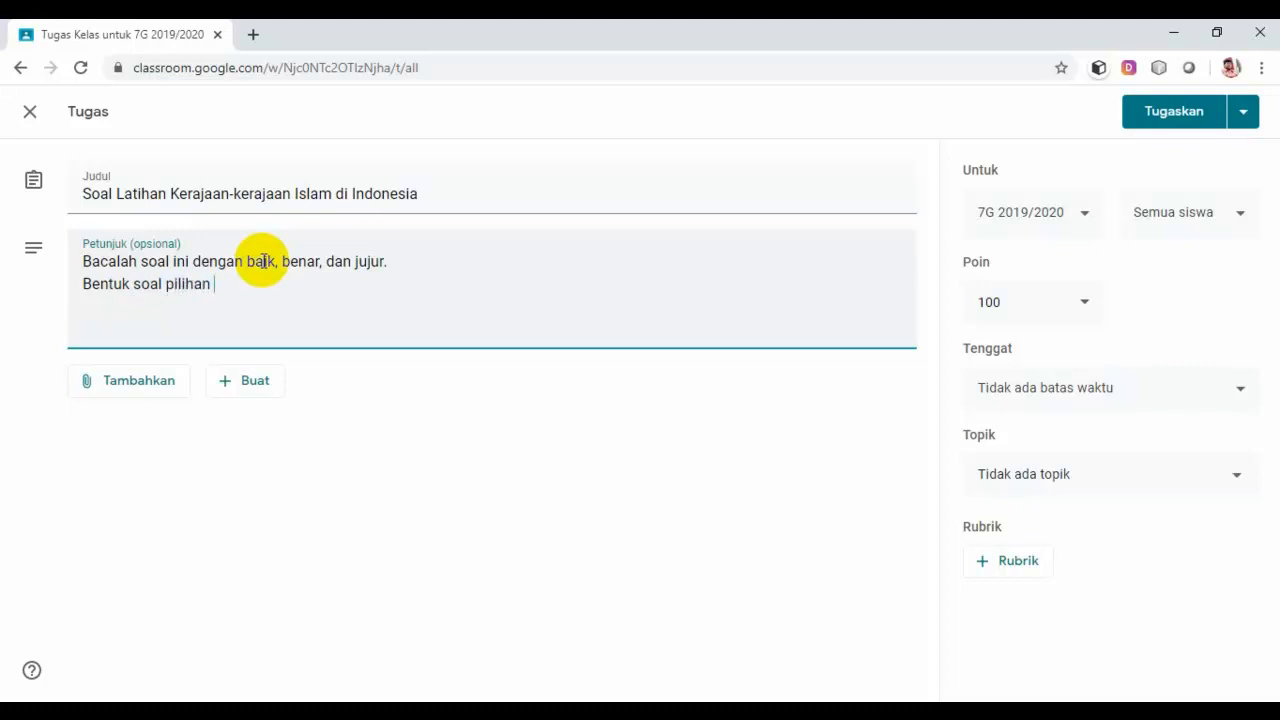
{"action": "type", "text": "ganda dengan wa"}
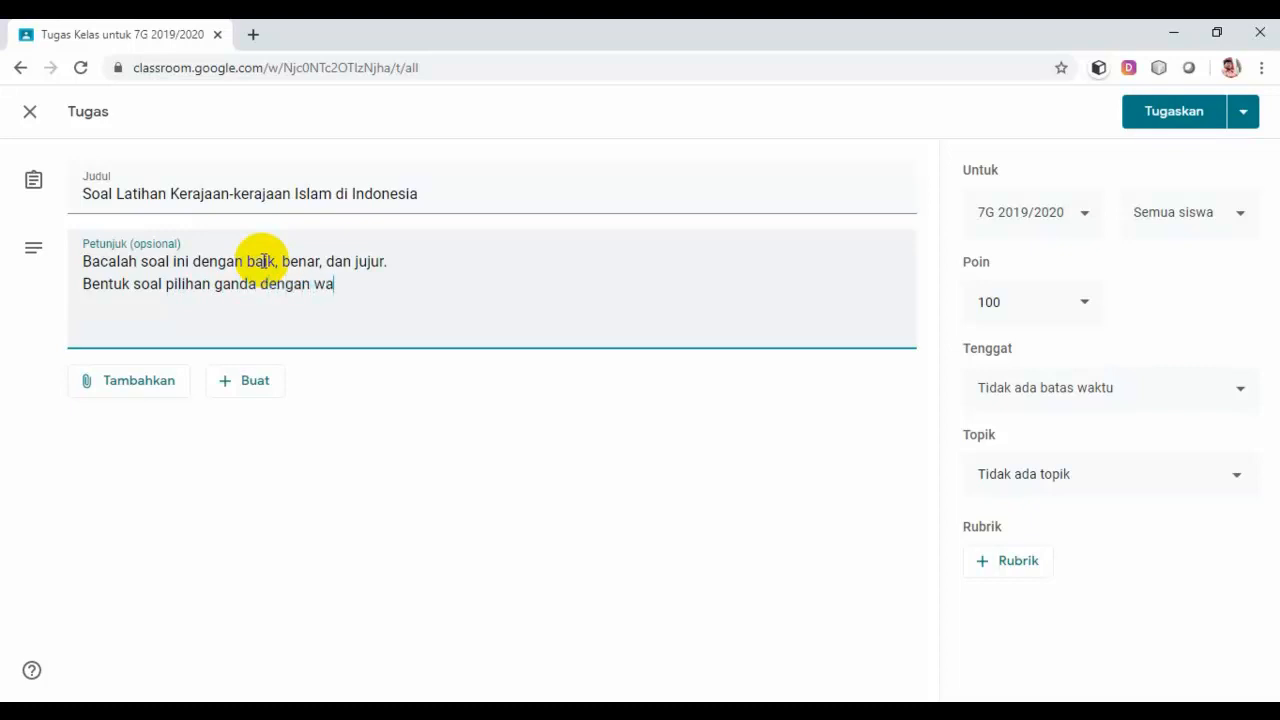
{"action": "type", "text": "ktu mengerjaka"}
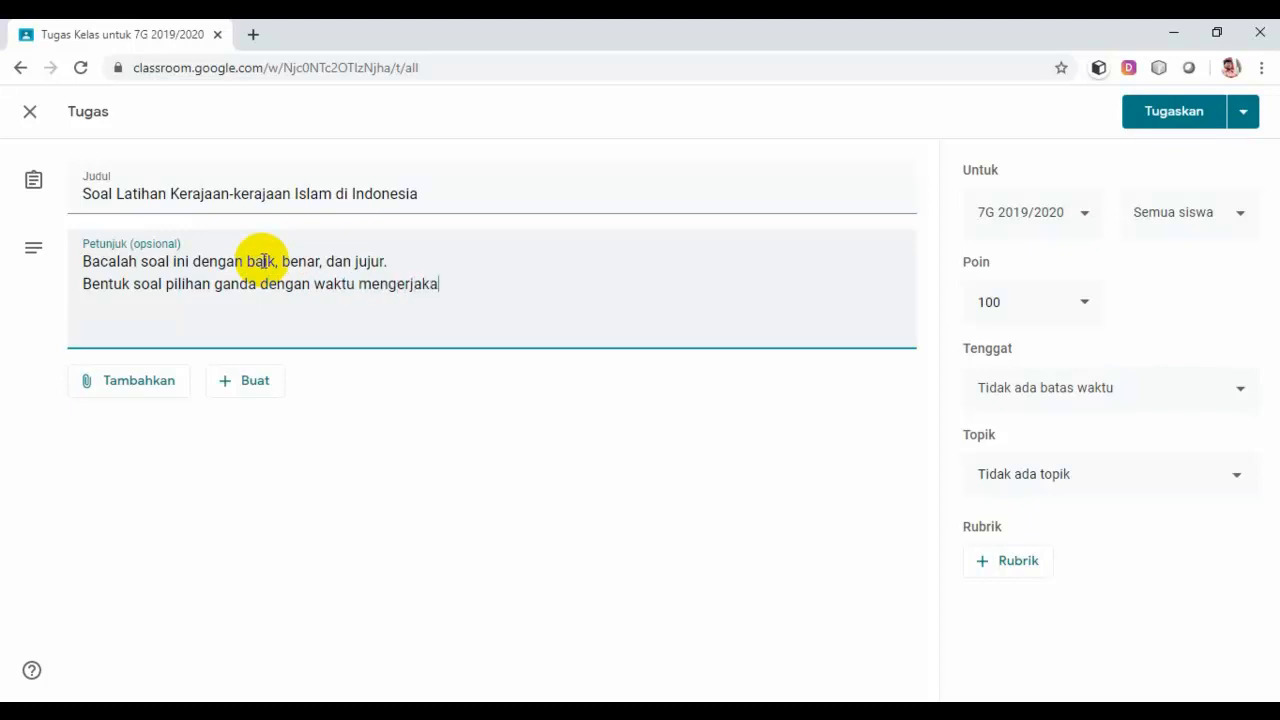
{"action": "type", "text": "n 40 m"}
{"action": "type", "text": "enit"}
{"action": "type", "text": "Jumlah soa"}
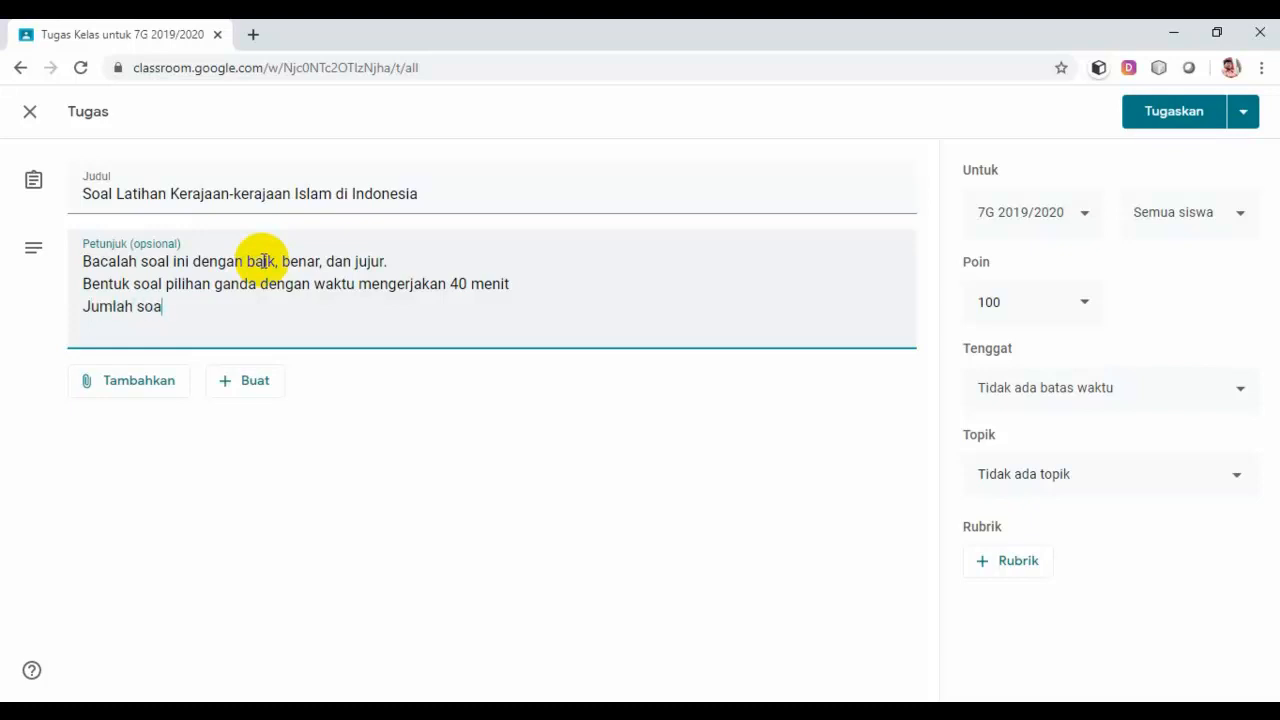
{"action": "type", "text": "l 10 pada setiap s"}
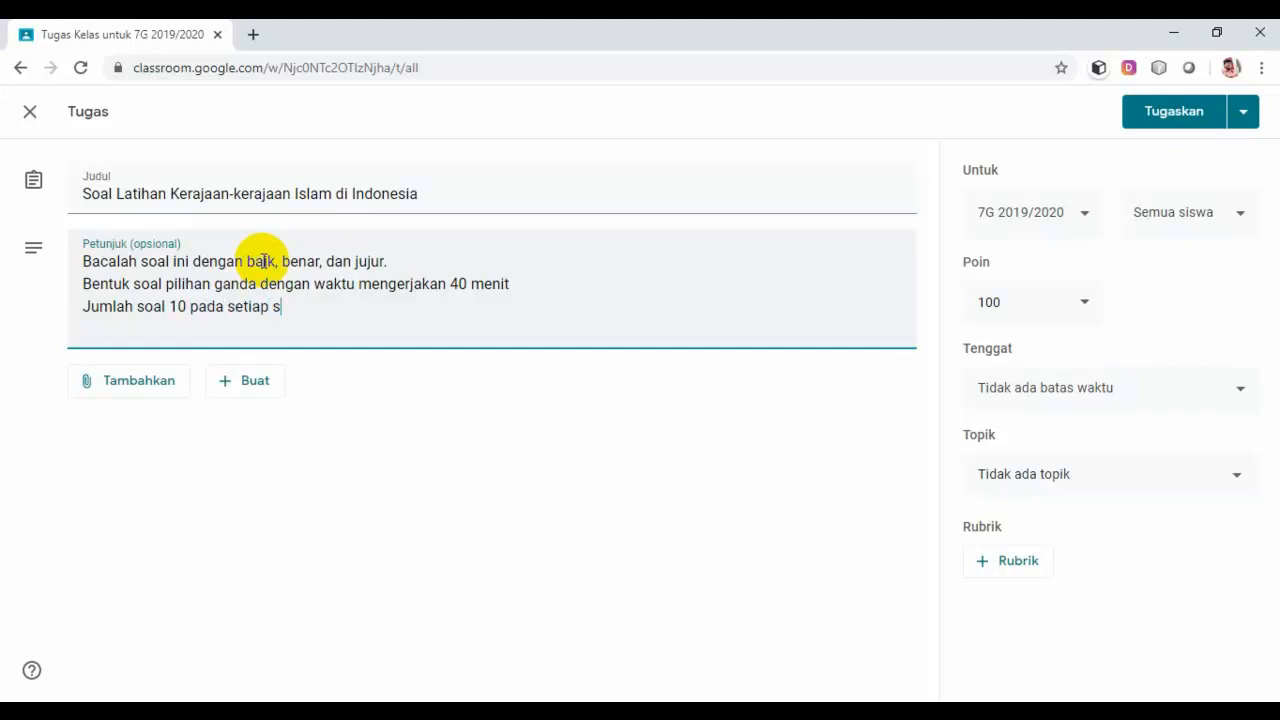
{"action": "type", "text": "oal poin 10"}
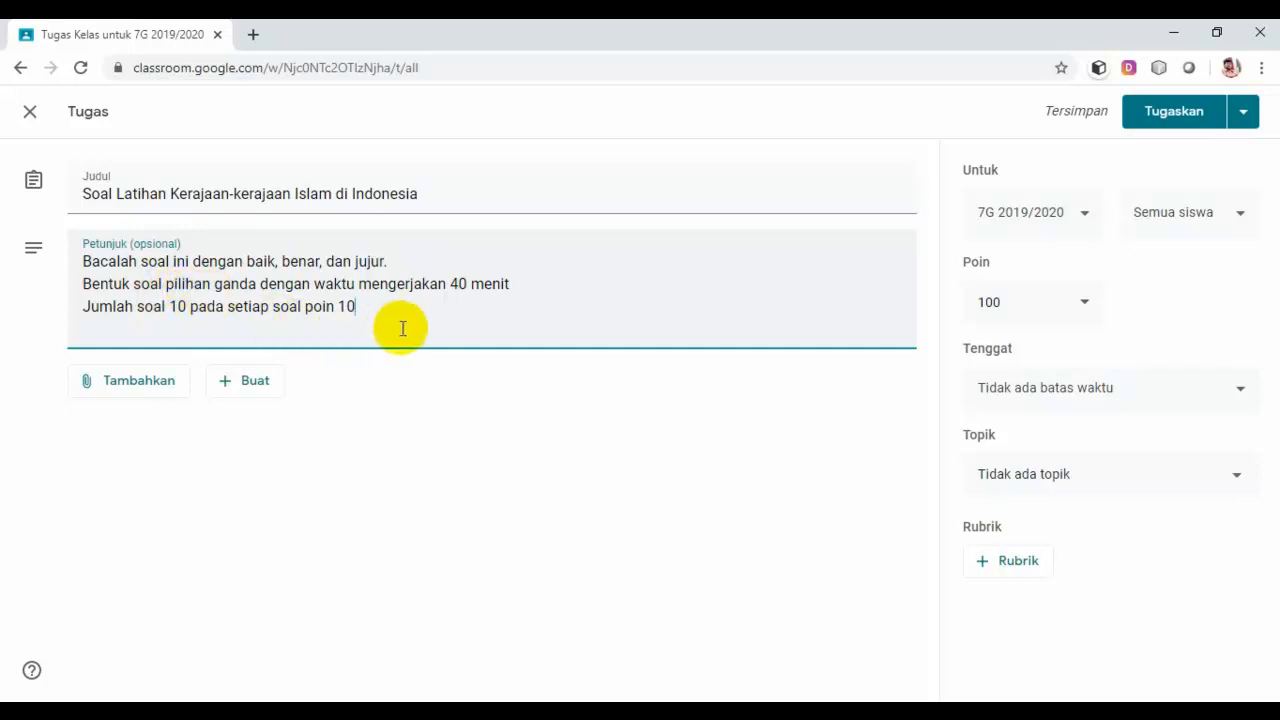
Step: Create and attach a new blank form through Buat > Formulir
{"action": "left_click", "coordinate": [262, 394]}
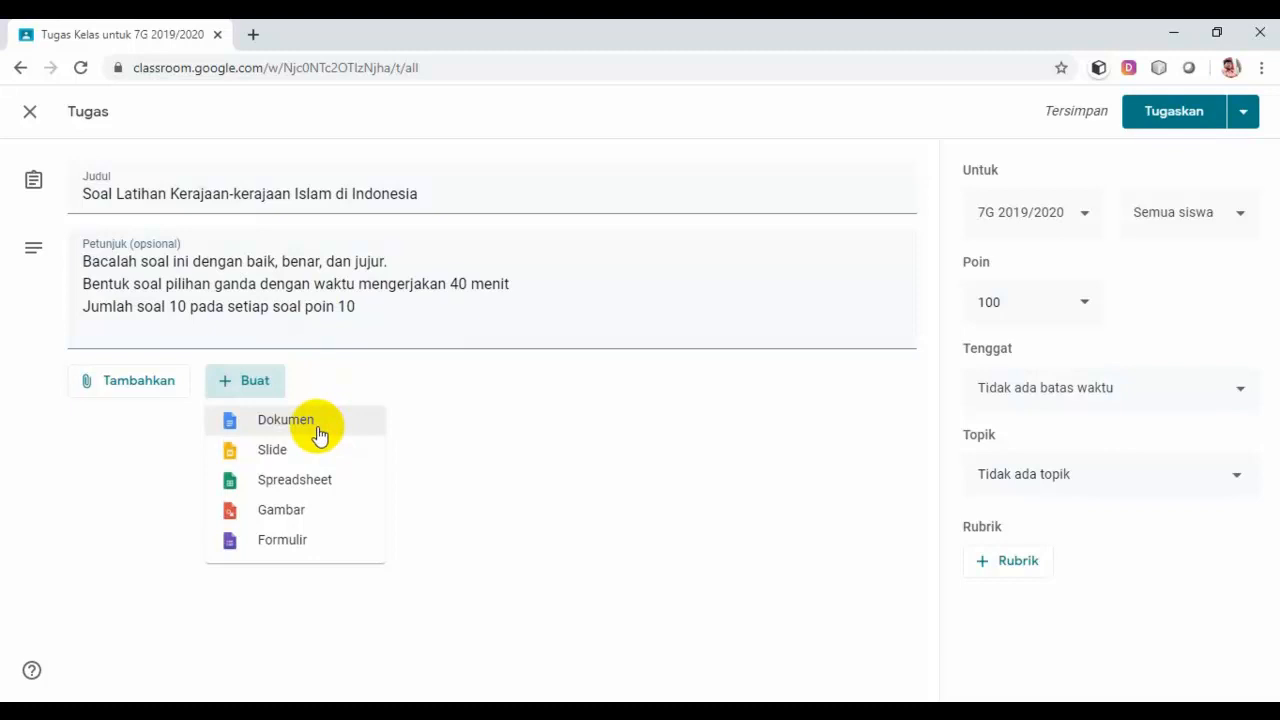
{"action": "left_click", "coordinate": [293, 543]}
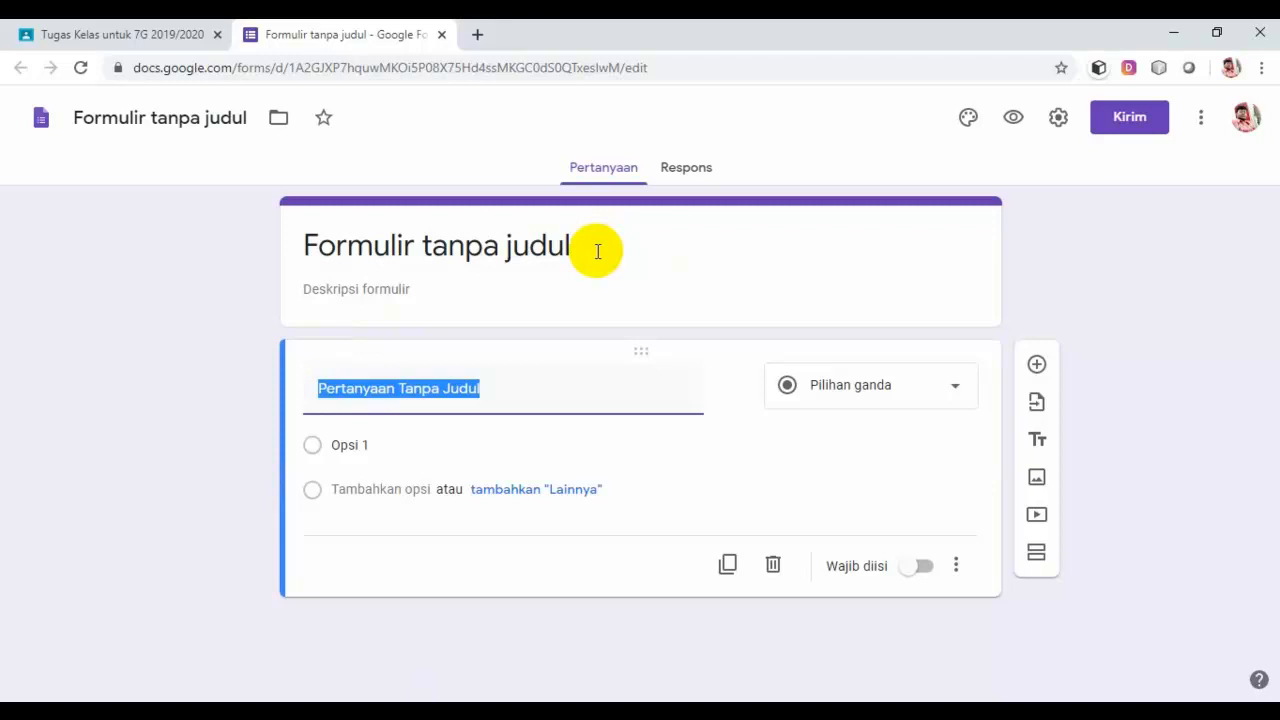
Step: Rename the form and its Drive file to 'Soal Latihan Kerajaan-kerajaan Islam'
{"action": "left_click", "coordinate": [597, 251]}
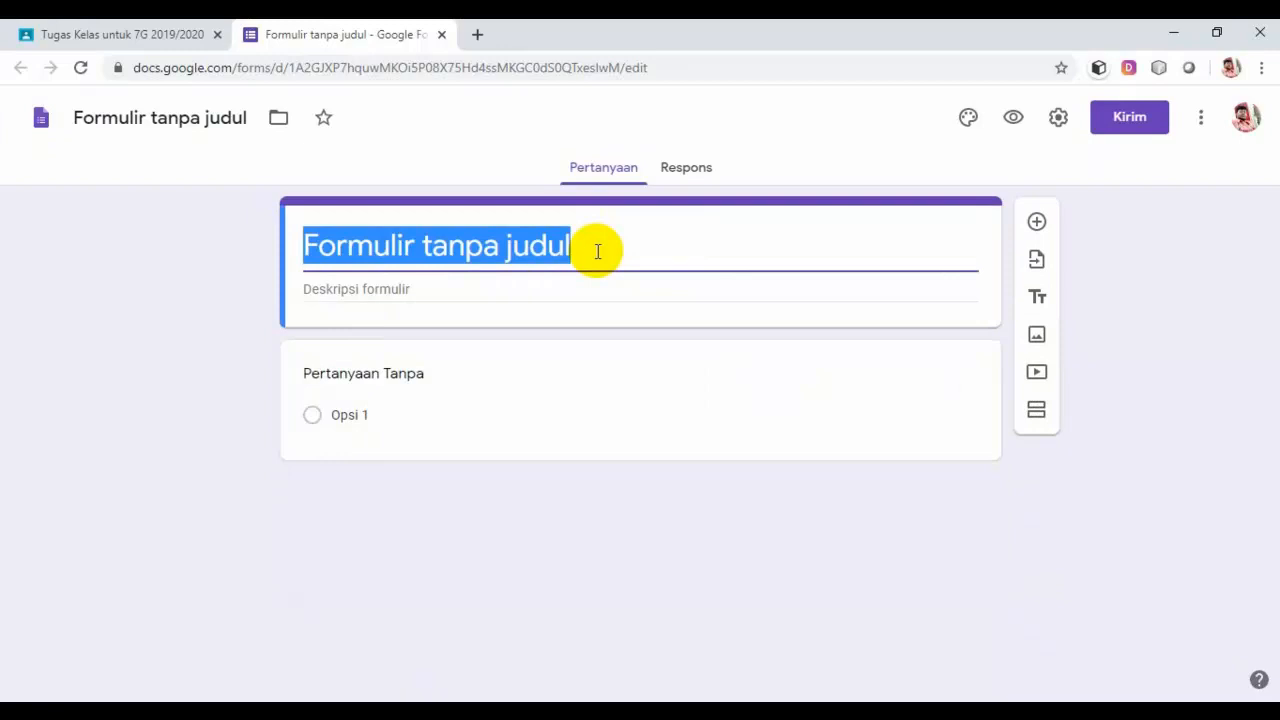
{"action": "type", "text": "Soal"}
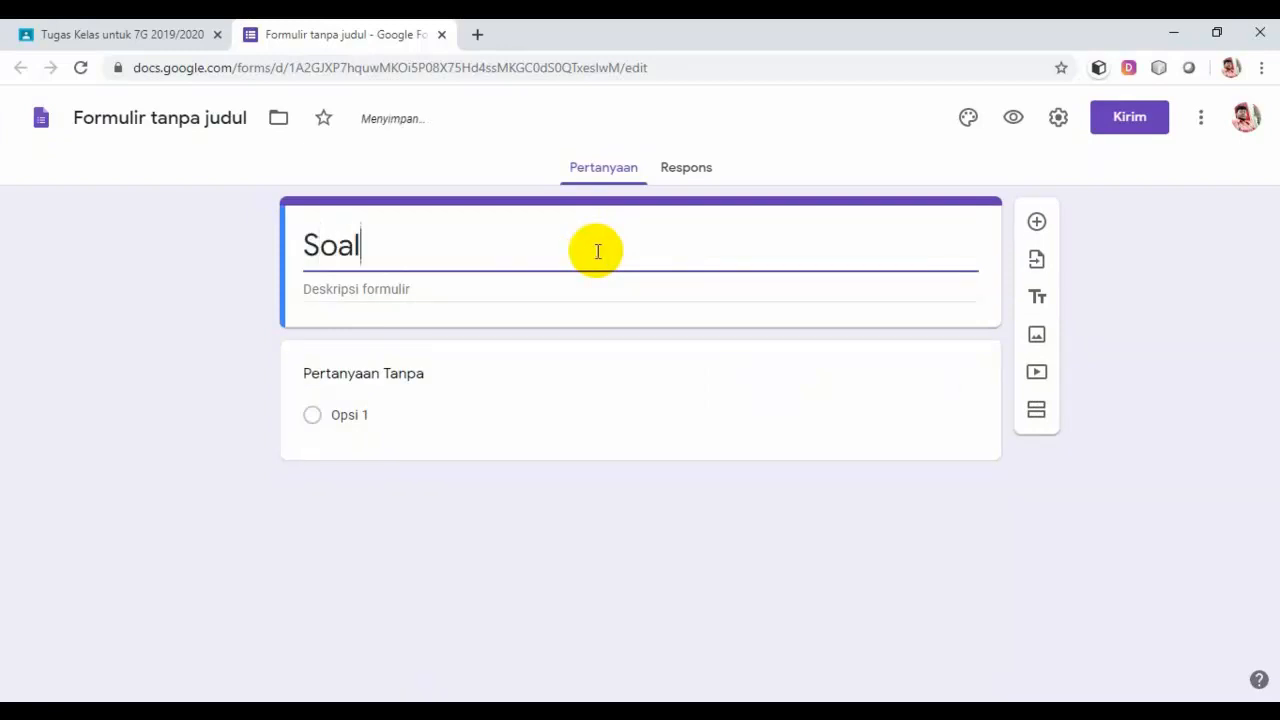
{"action": "type", "text": " Latihan Ker"}
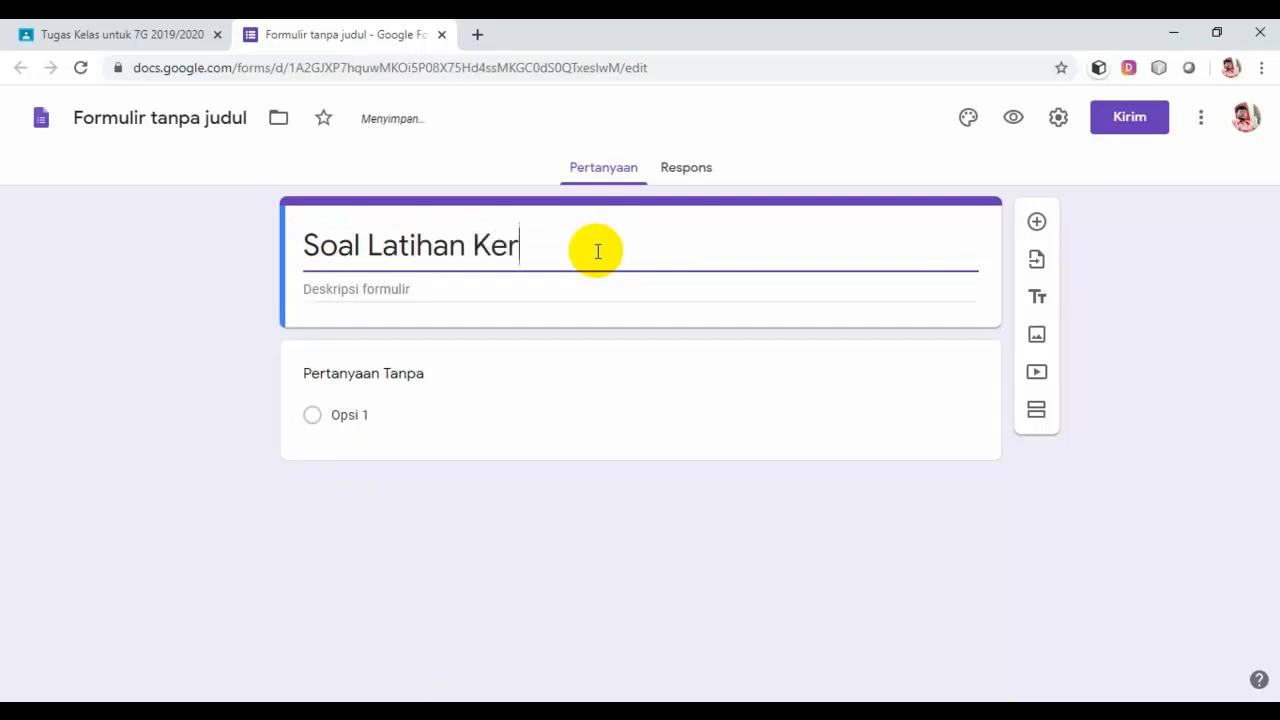
{"action": "type", "text": "ajaan-kera"}
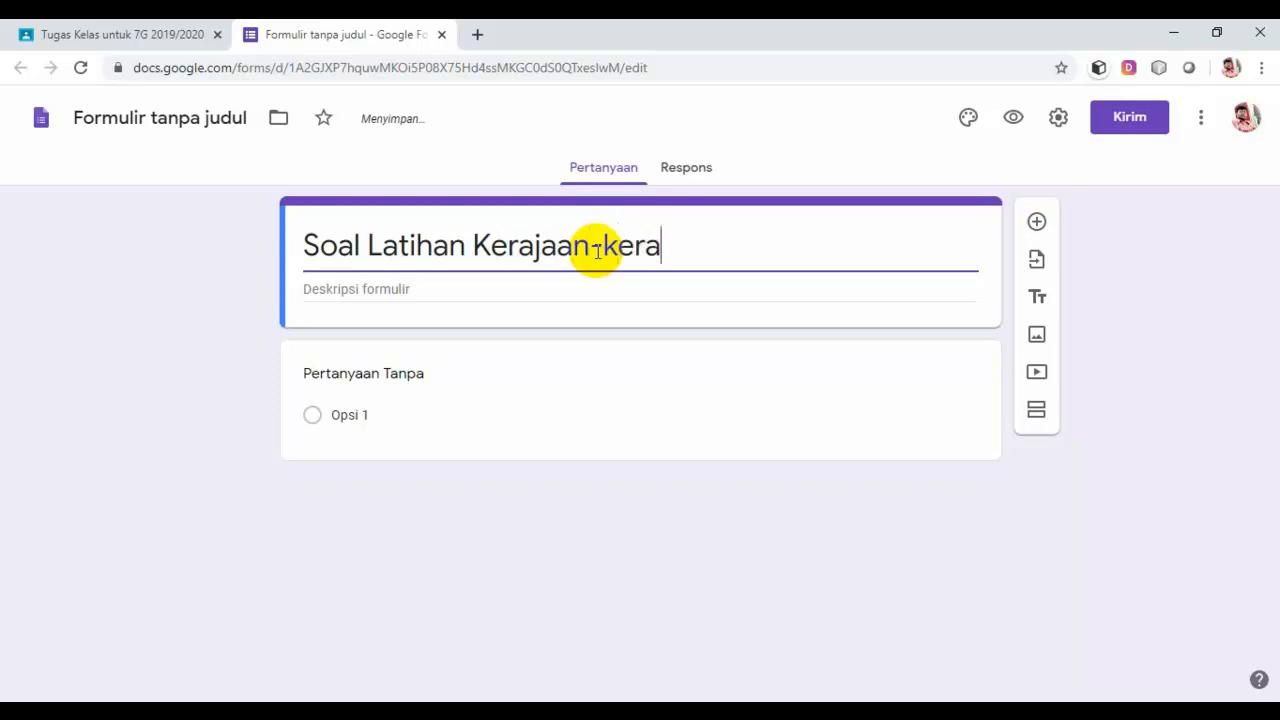
{"action": "type", "text": "jaan Is"}
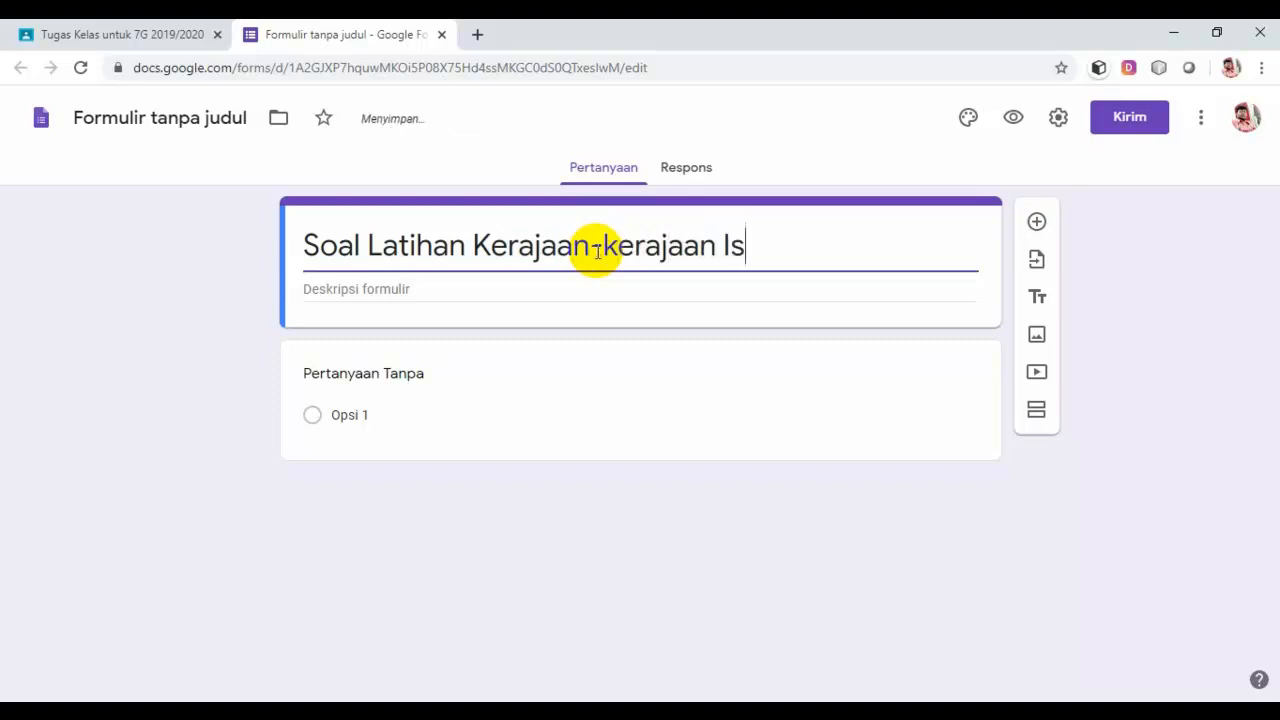
{"action": "type", "text": "lam"}
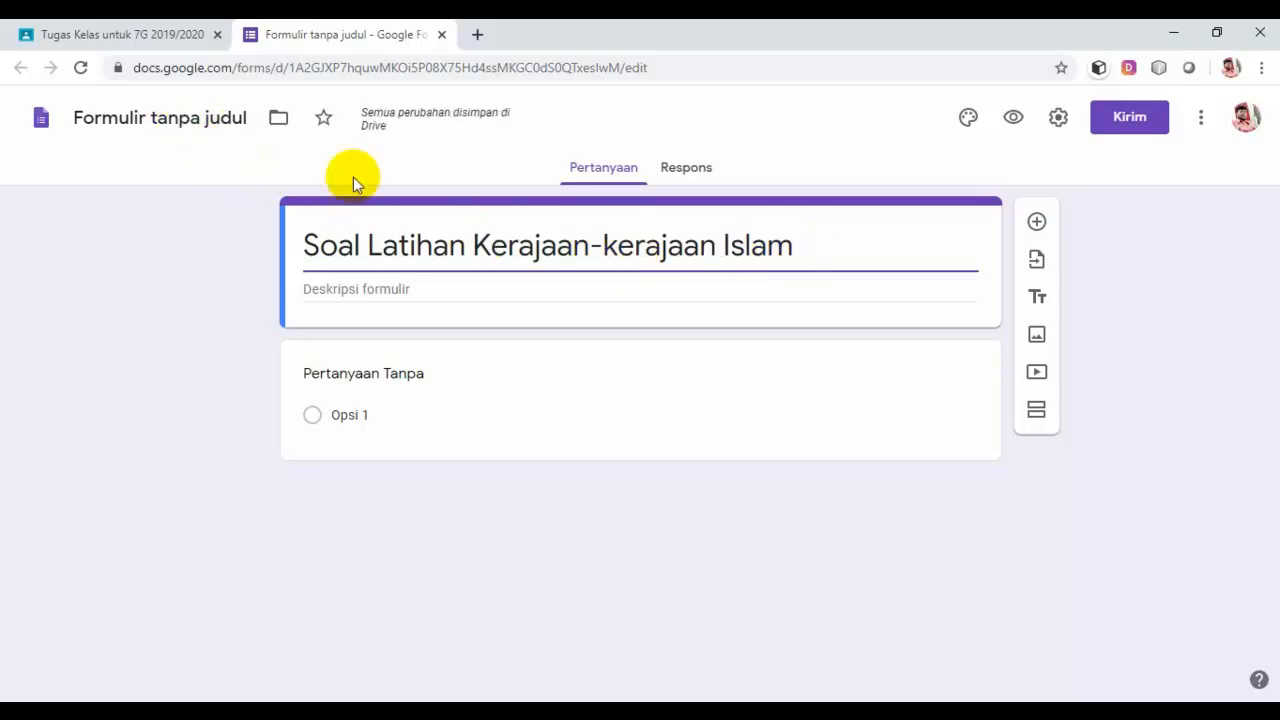
{"action": "left_click", "coordinate": [186, 118]}
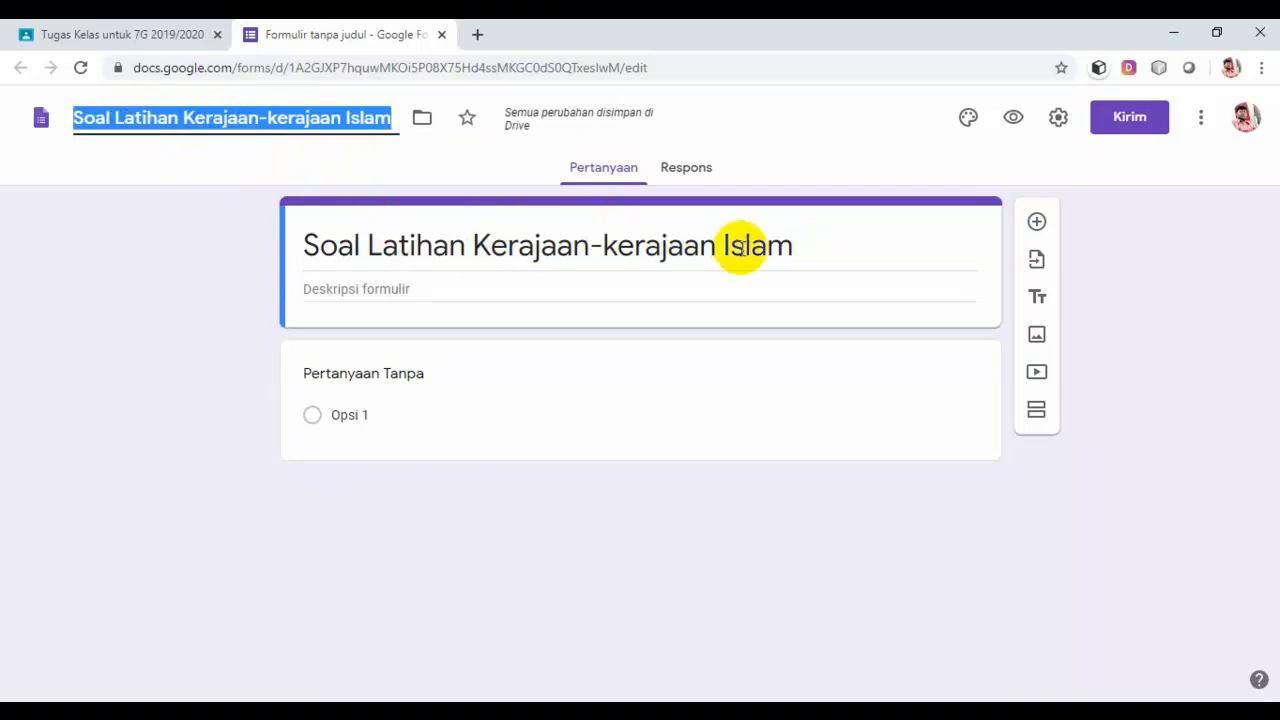
{"action": "triple_click", "coordinate": [800, 247]}
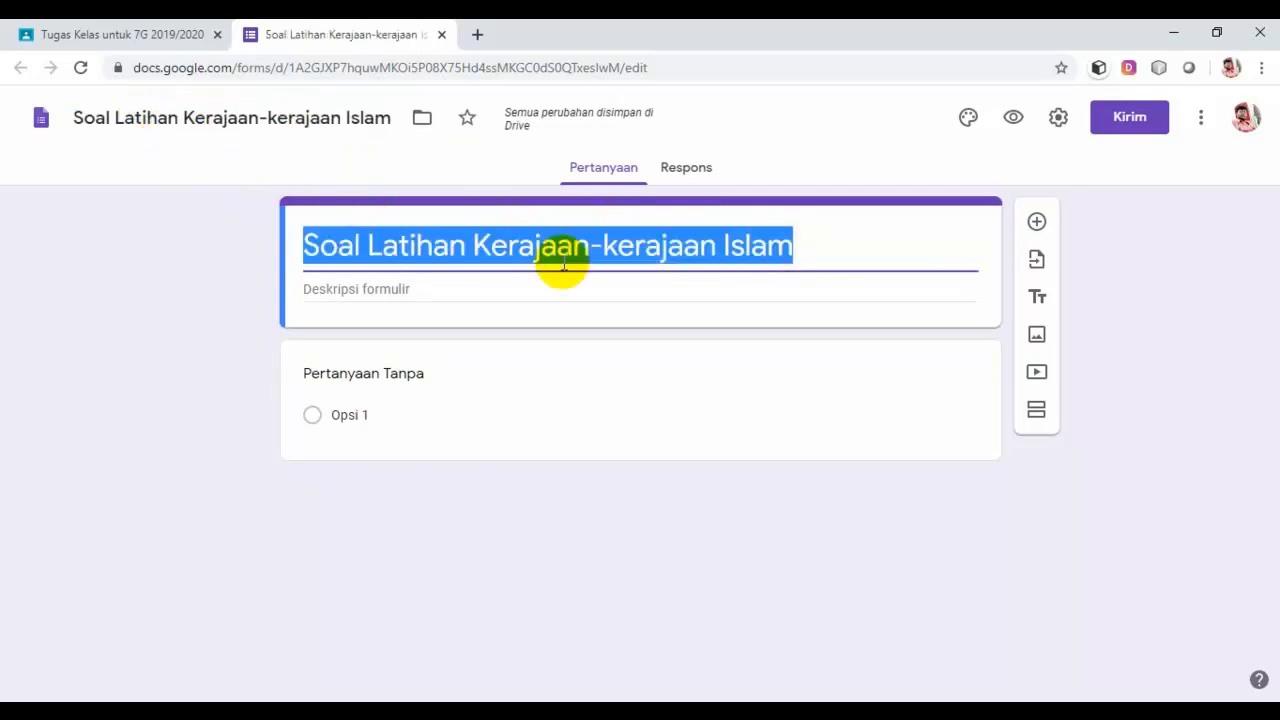
Step: Type the description's first line 'Bacalah soal dengan baik, benar, dan jujur.'
{"action": "left_click", "coordinate": [533, 295]}
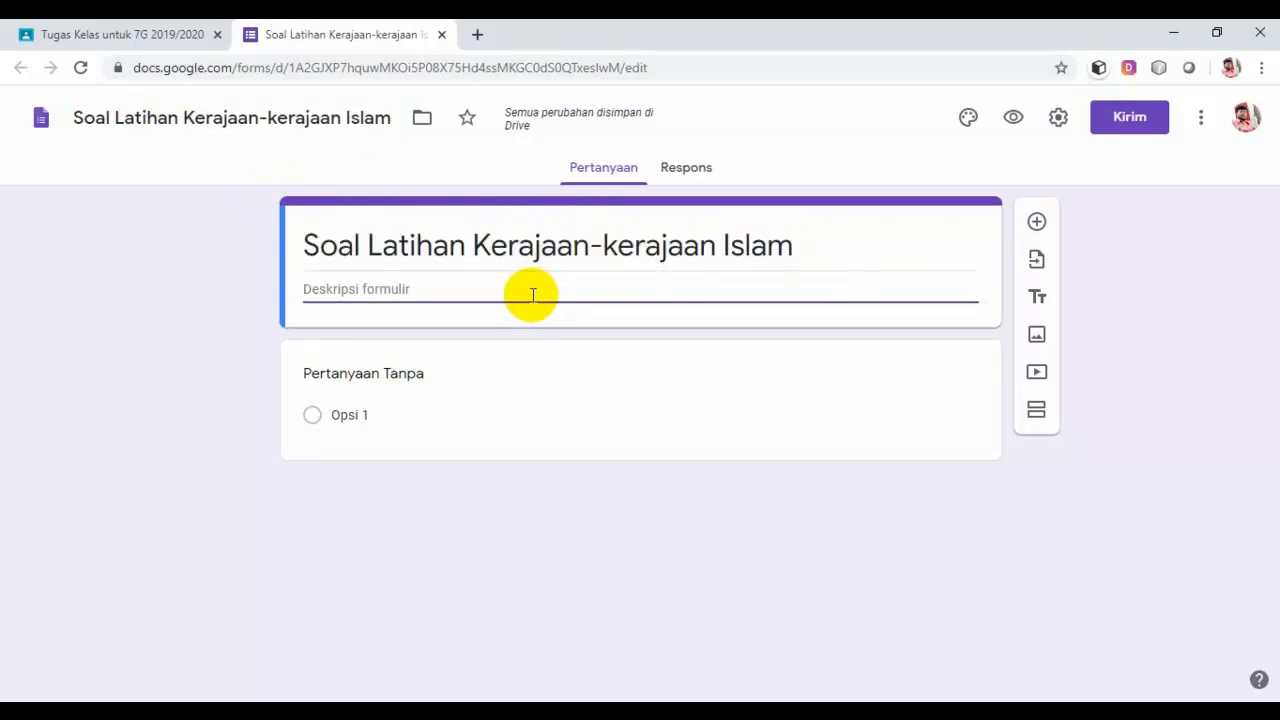
{"action": "type", "text": "Bacalah soal de"}
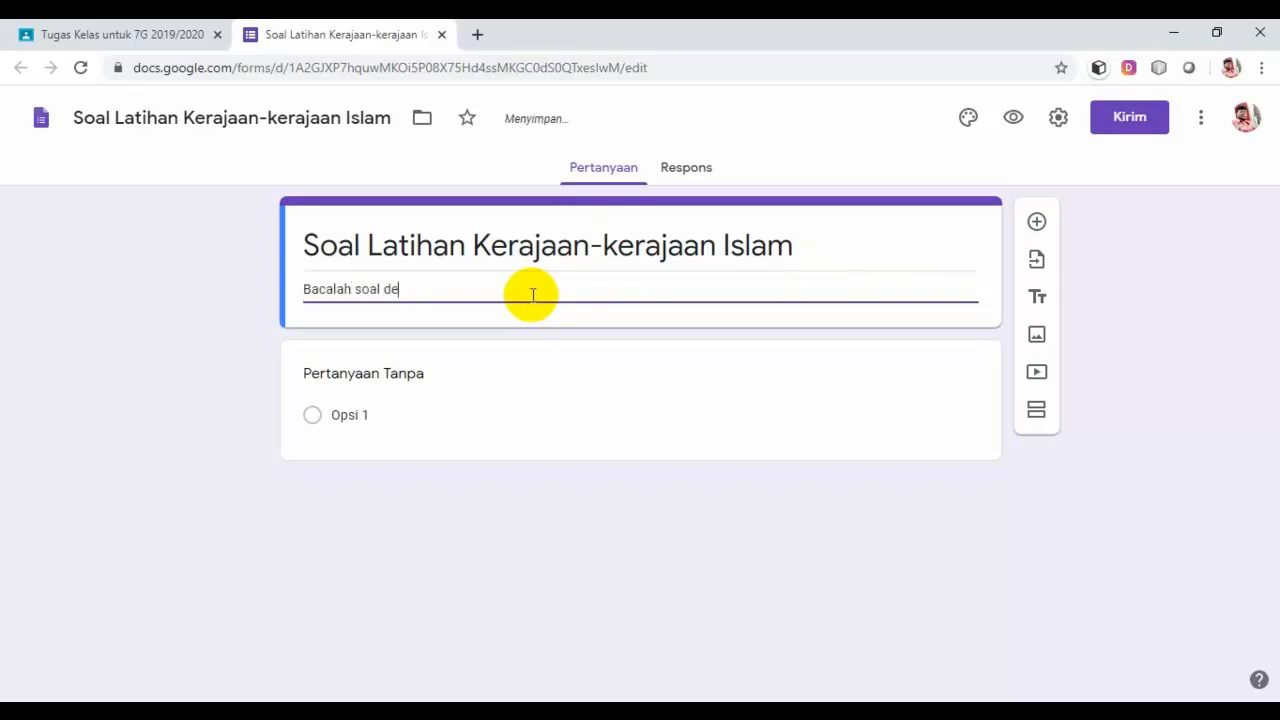
{"action": "type", "text": "ngan"}
{"action": "type", "text": "baik, benar, dan "}
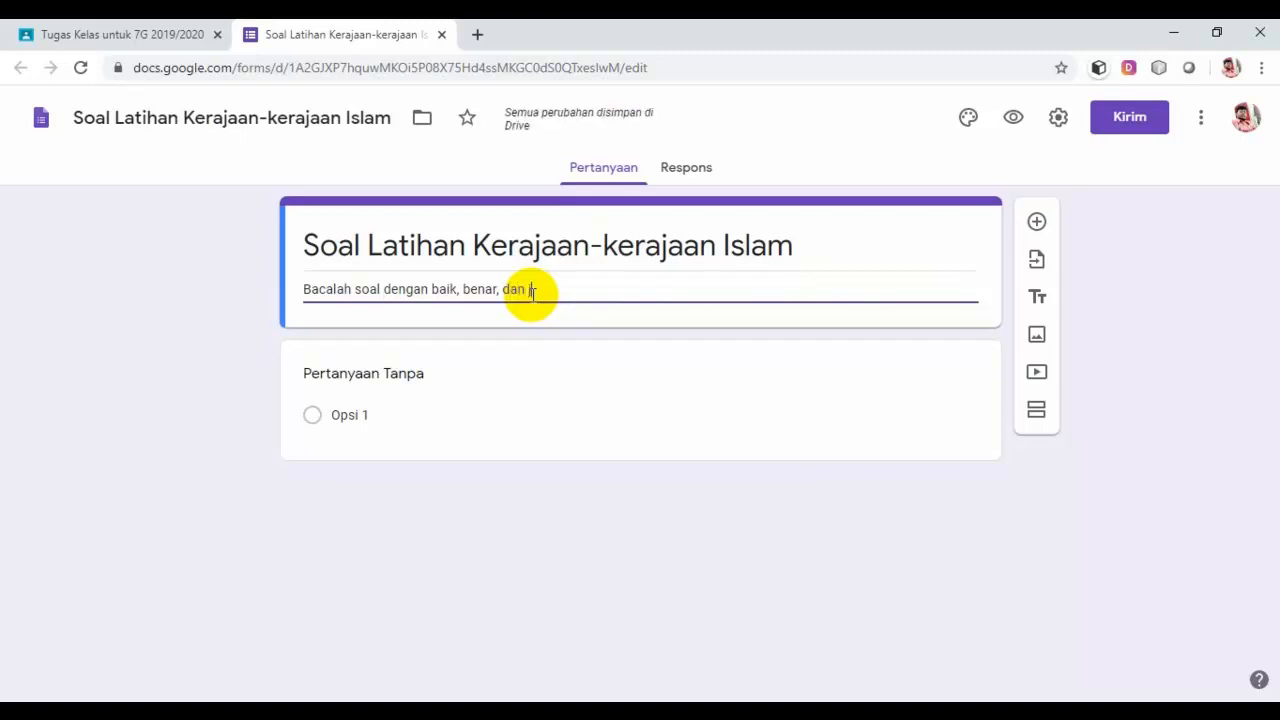
{"action": "type", "text": "jujur"}
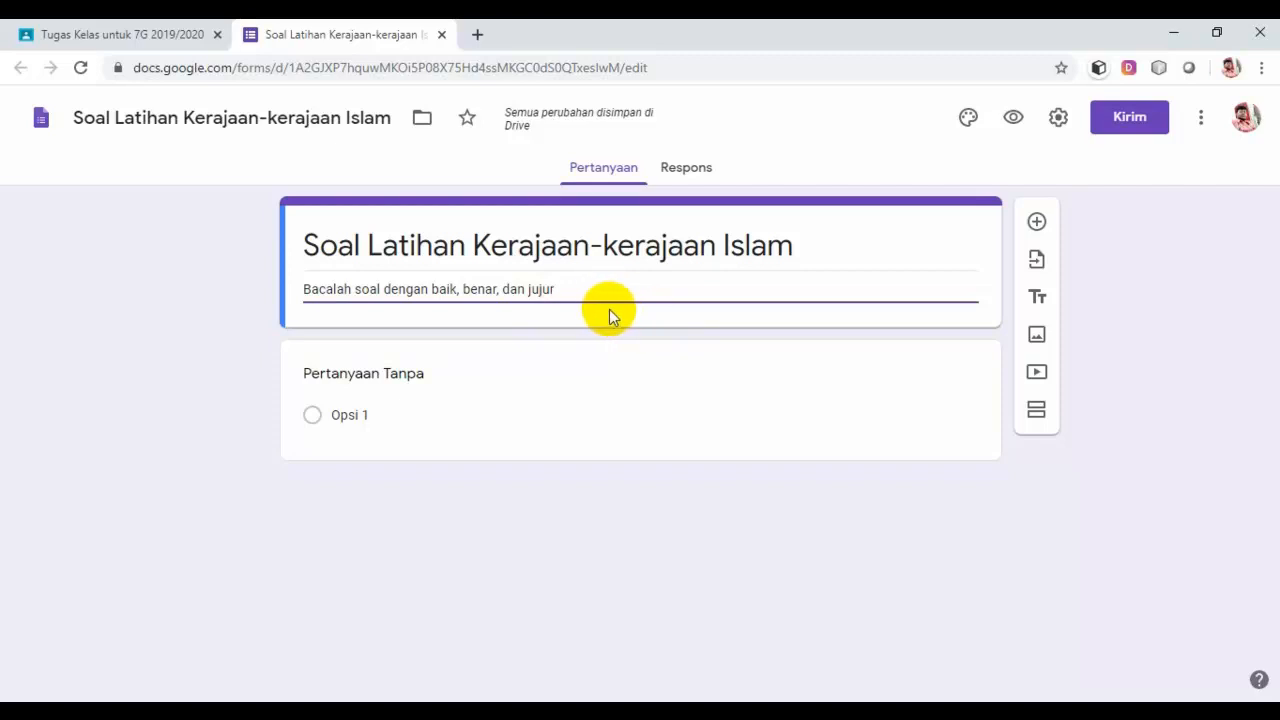
{"action": "type", "text": "."}
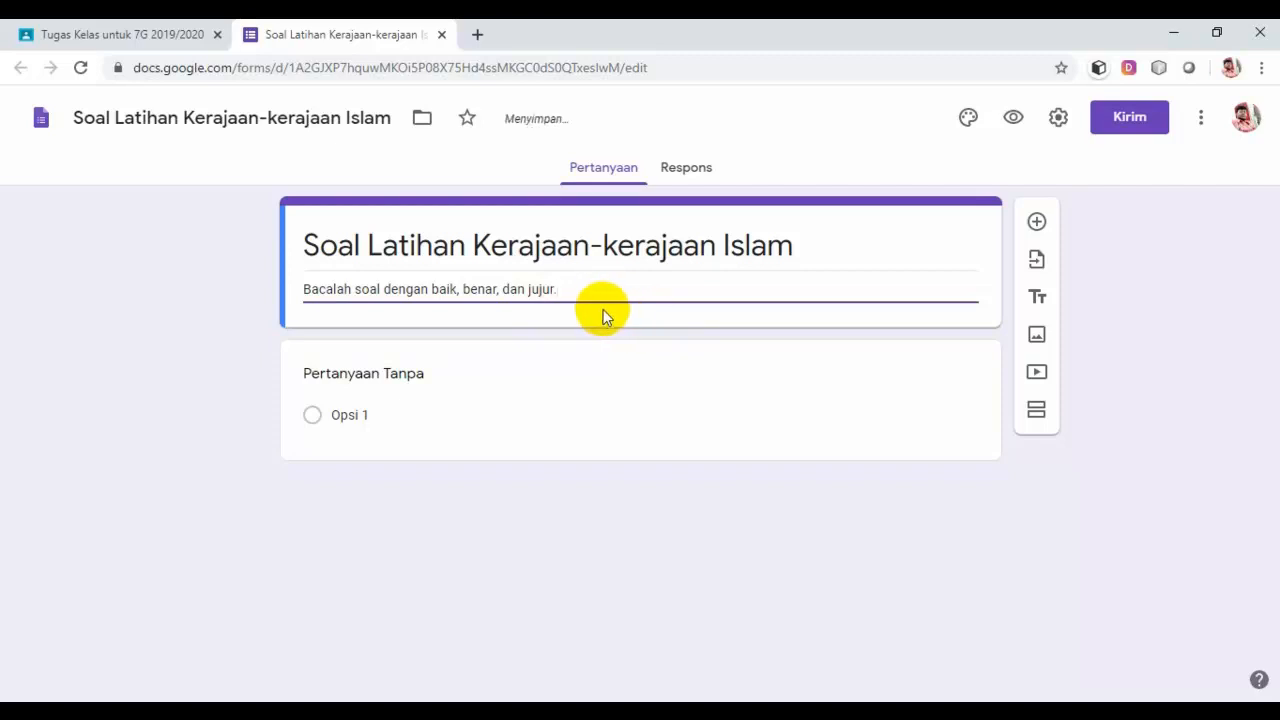
Step: Add description lines for multiple choice in 40 minutes and 10 questions worth 10 points each
{"action": "key", "text": "Return"}
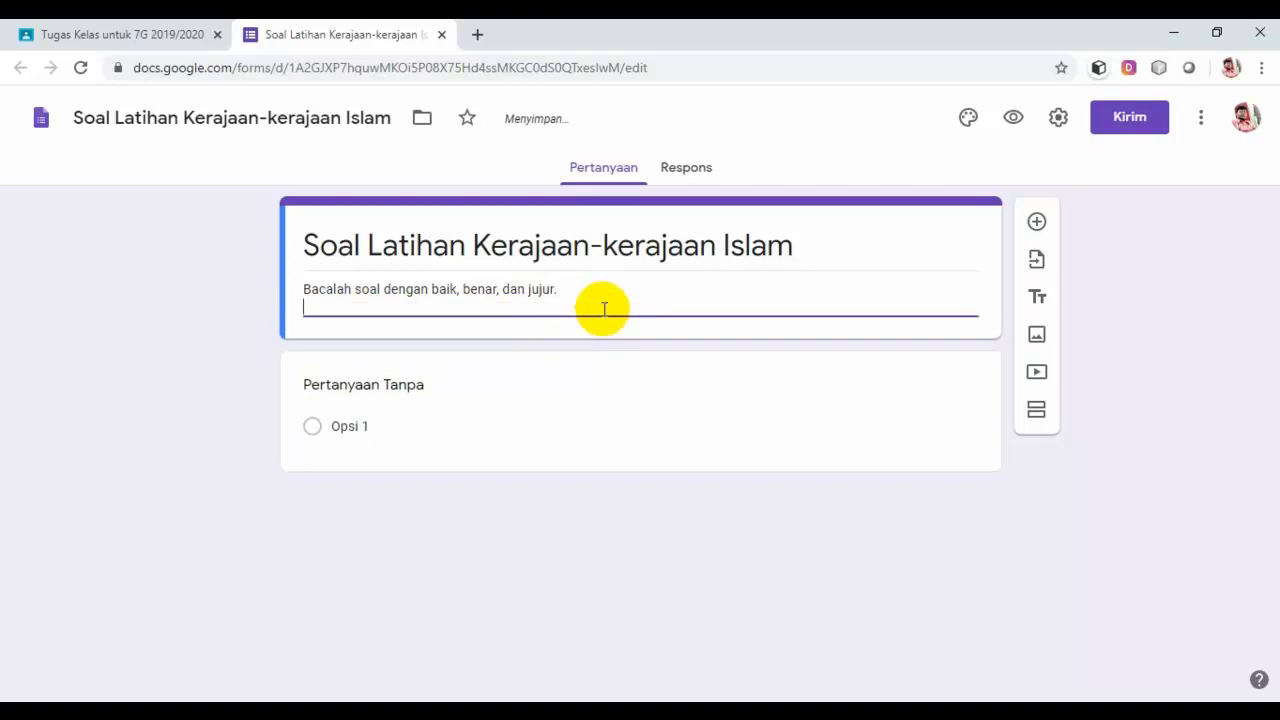
{"action": "type", "text": "Bentuk soal pilih"}
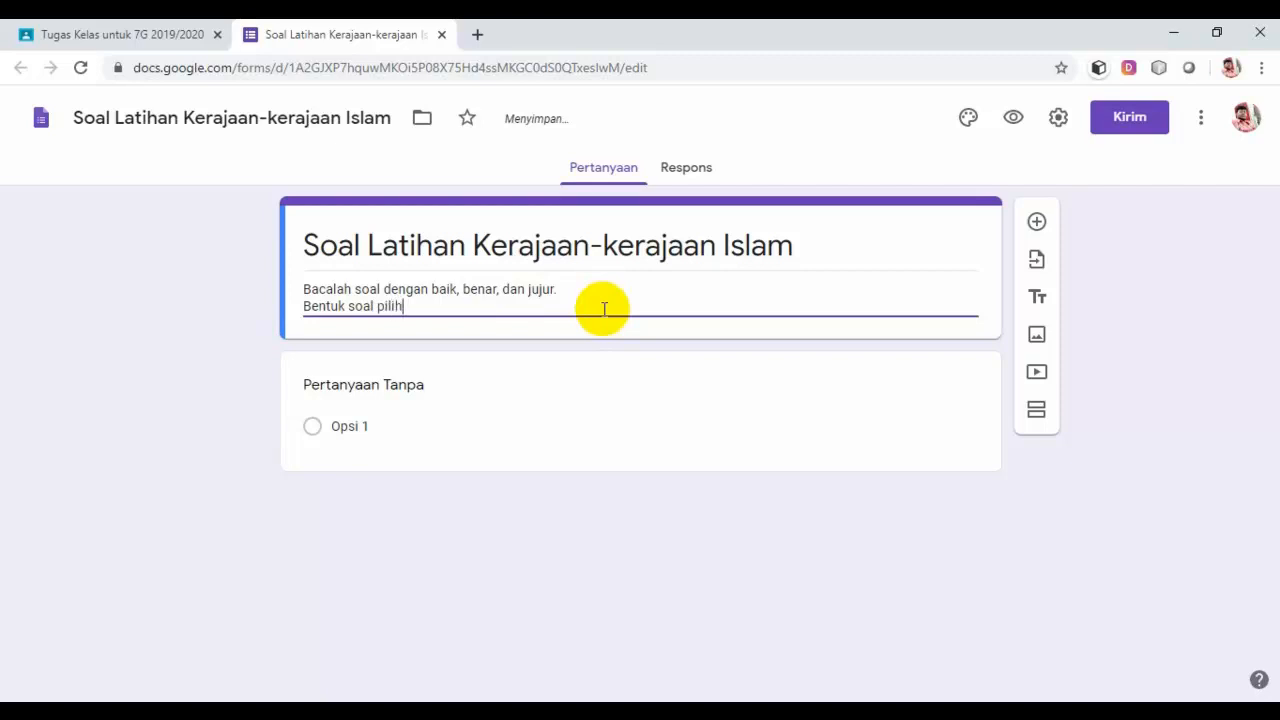
{"action": "type", "text": "an ganda"}
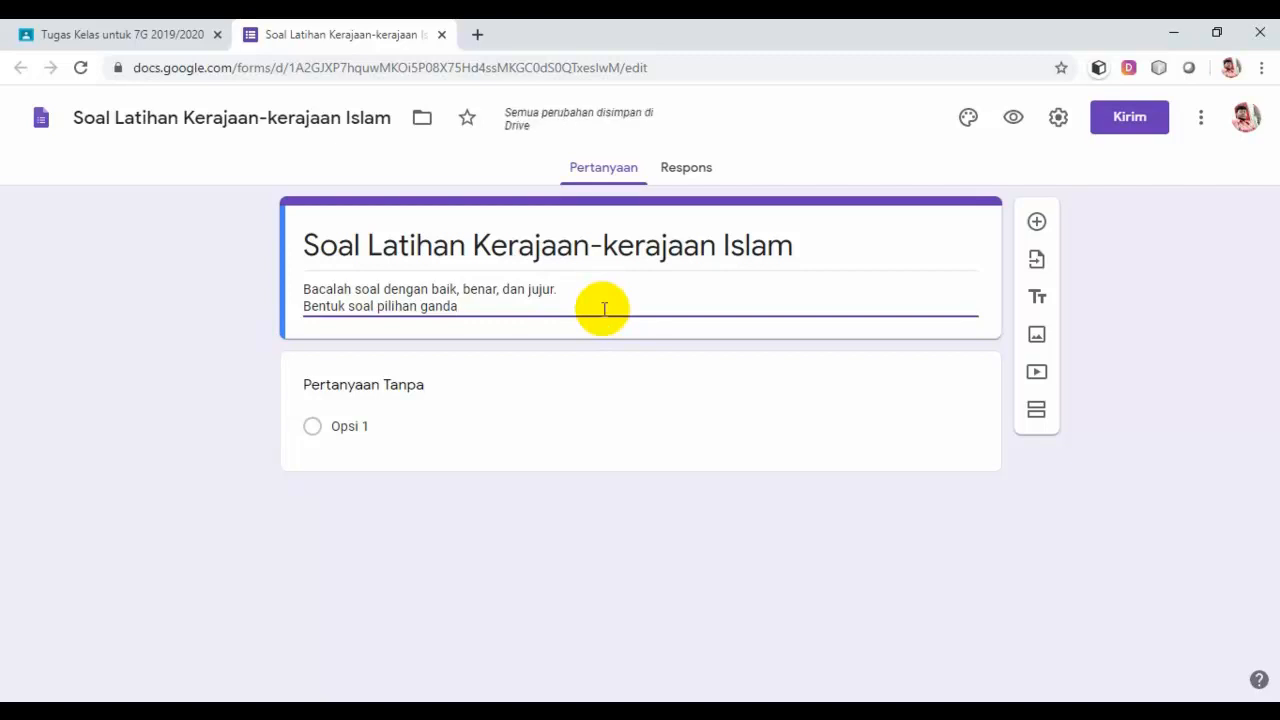
{"action": "type", "text": " dan waktu mengerjakan"}
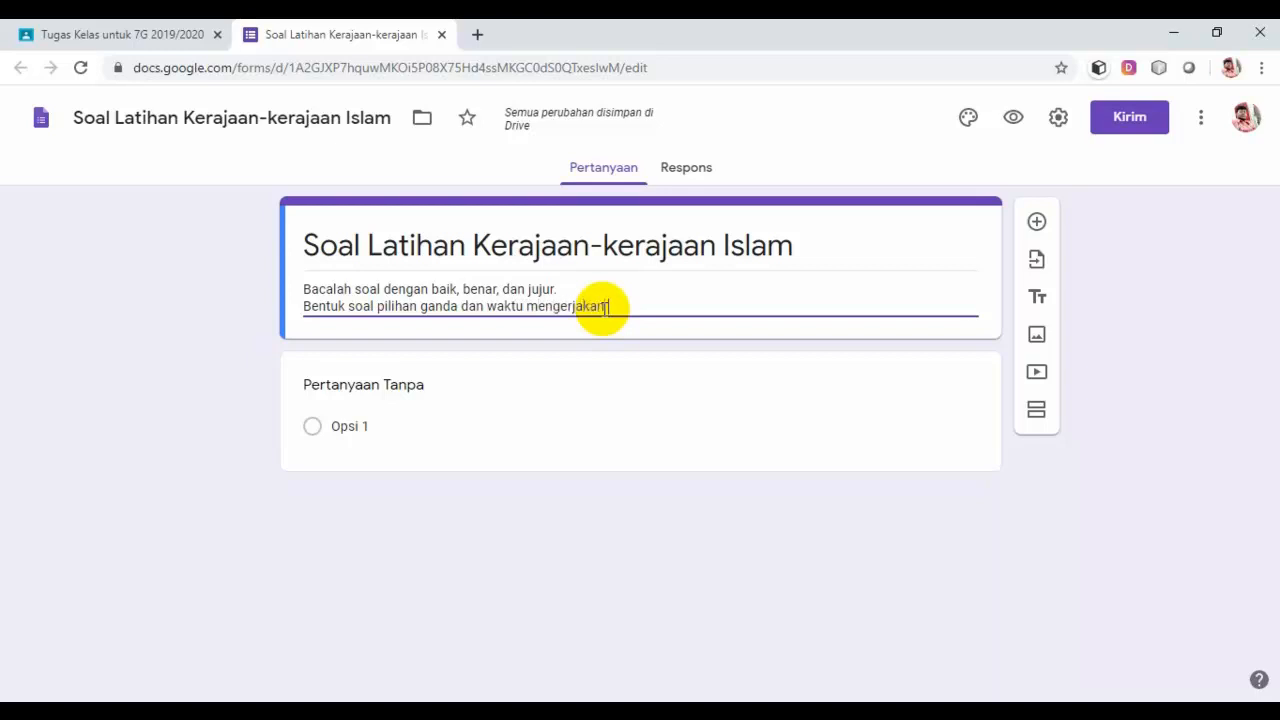
{"action": "type", "text": " 40 m"}
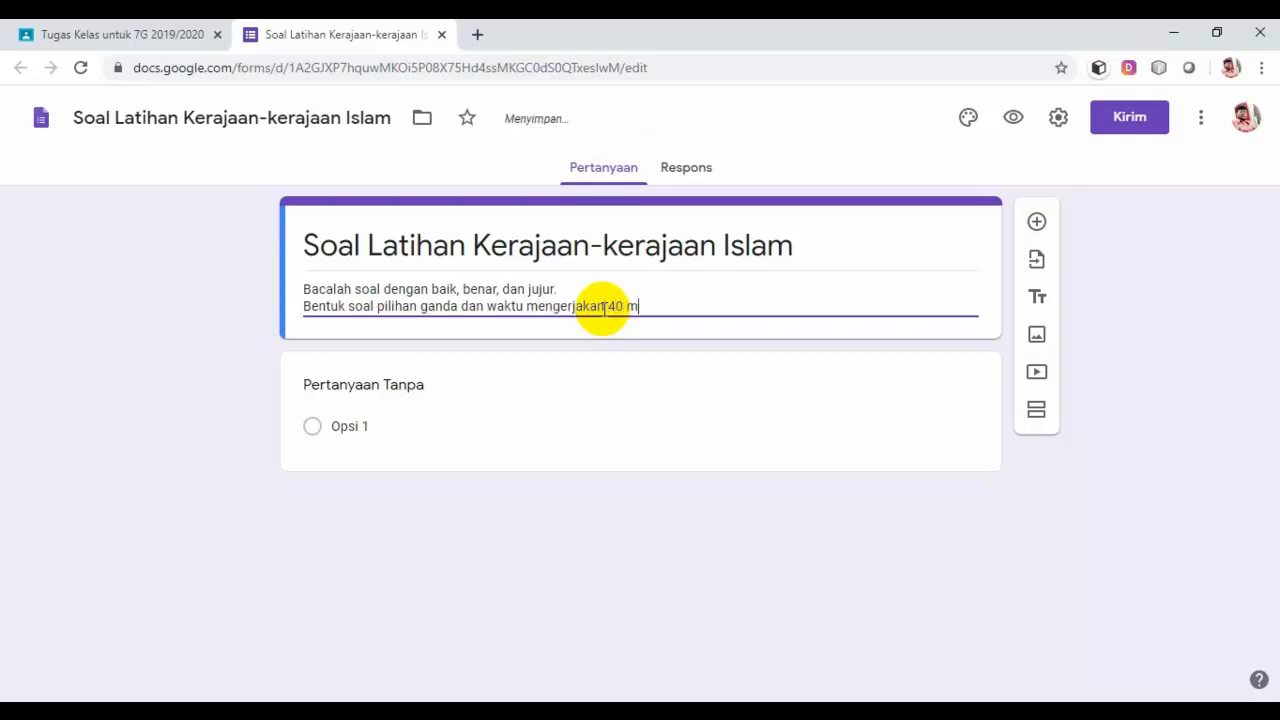
{"action": "type", "text": "enit"}
{"action": "key", "text": "Return"}
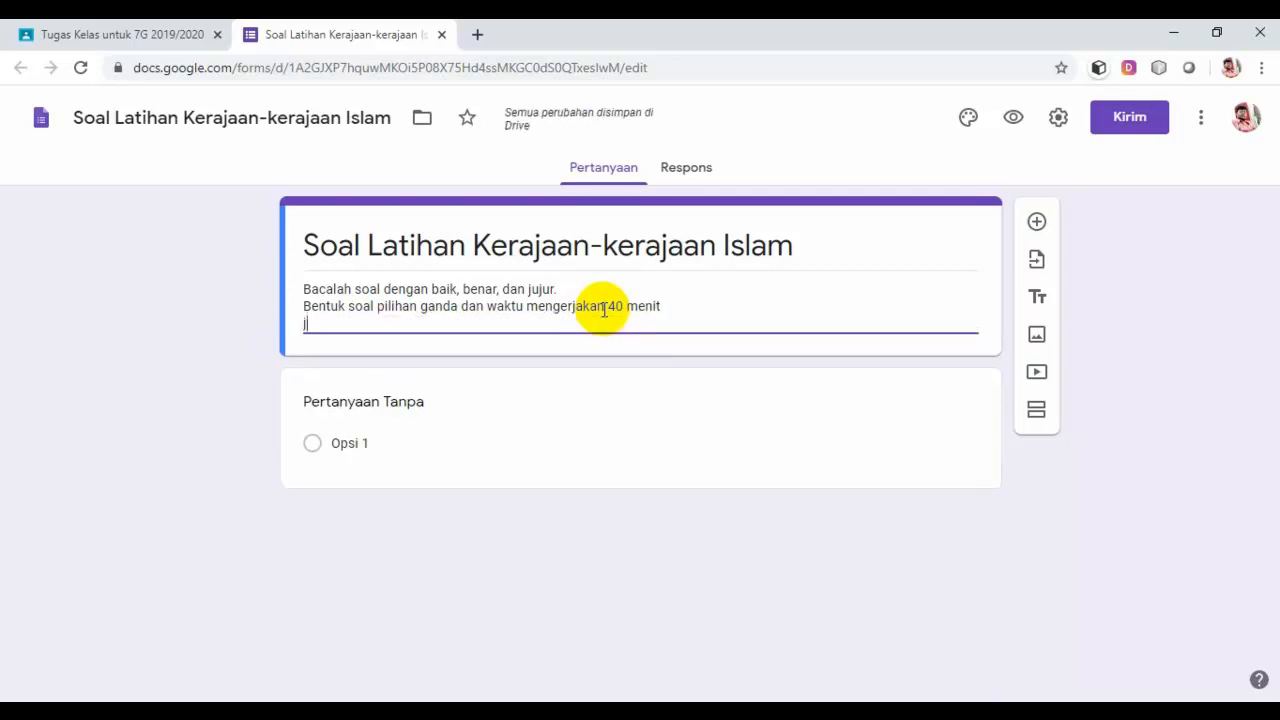
{"action": "type", "text": "Di"}
{"action": "key", "text": "BackSpace"}
{"action": "key", "text": "BackSpace"}
{"action": "type", "text": "K"}
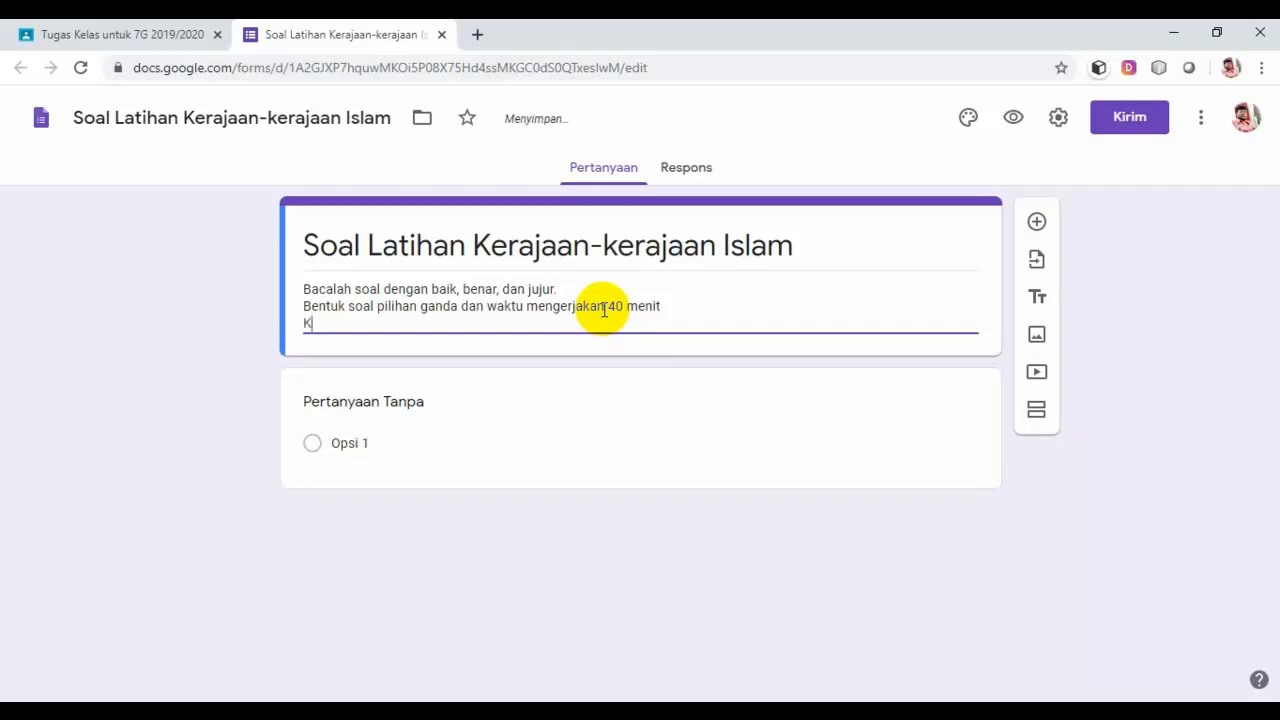
{"action": "key", "text": "BackSpace"}
{"action": "type", "text": "Jumlah soal 10 nomor "}
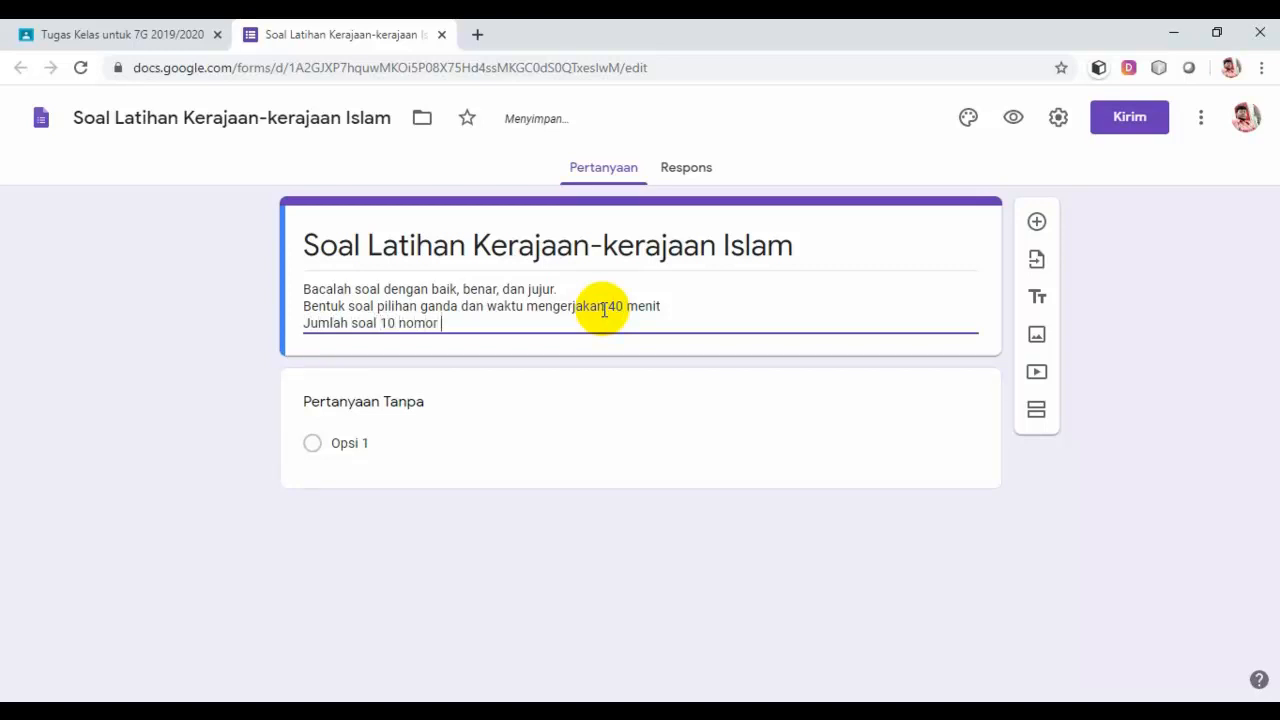
{"action": "type", "text": "dan set"}
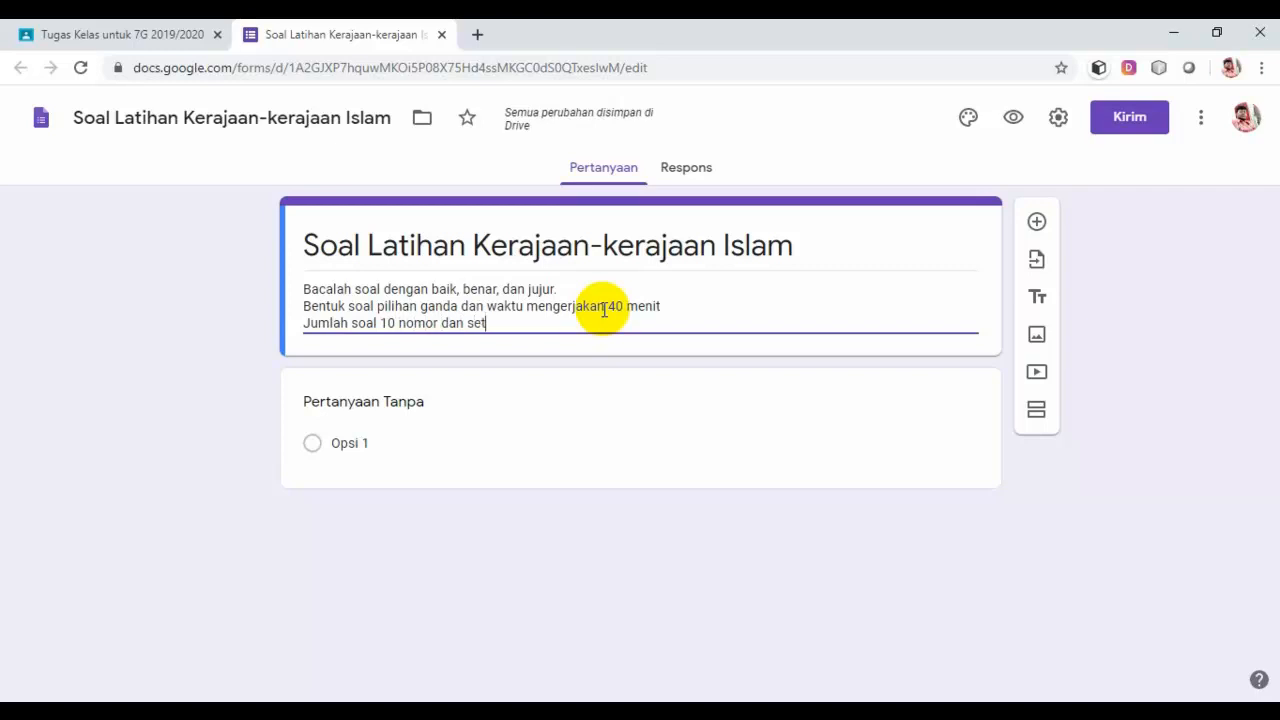
{"action": "type", "text": "iap nomor"}
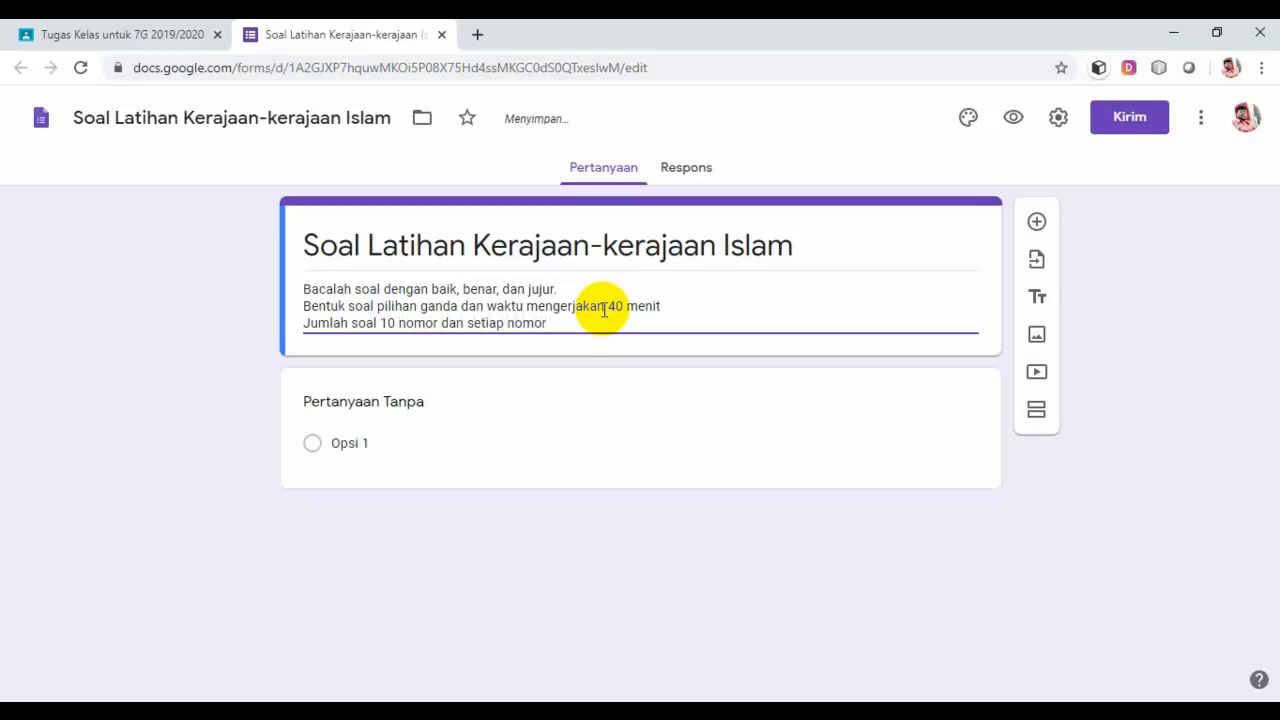
{"action": "type", "text": " point 10"}
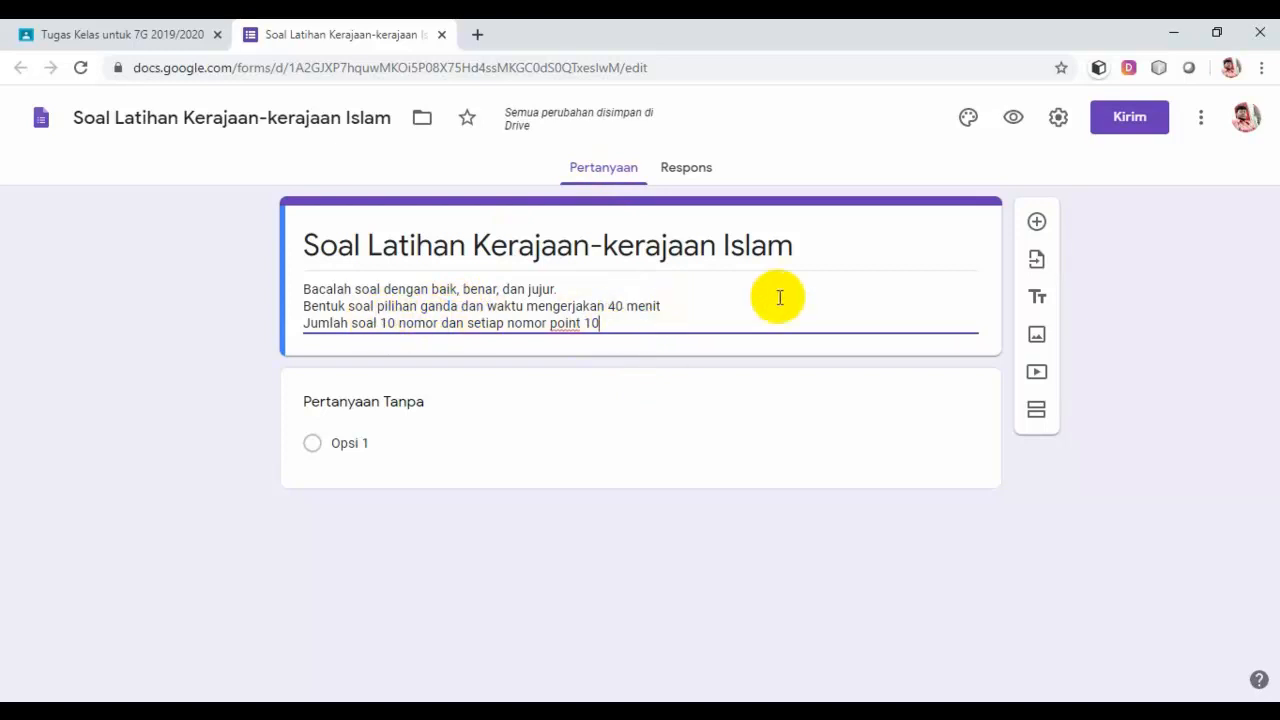
Step: Add a question 'Berikut yang termasuk kerajaan Islam yang terbesar di pulau Jawa pada abad ke 15 adal…' and clear option 1
{"action": "left_click", "coordinate": [1037, 223]}
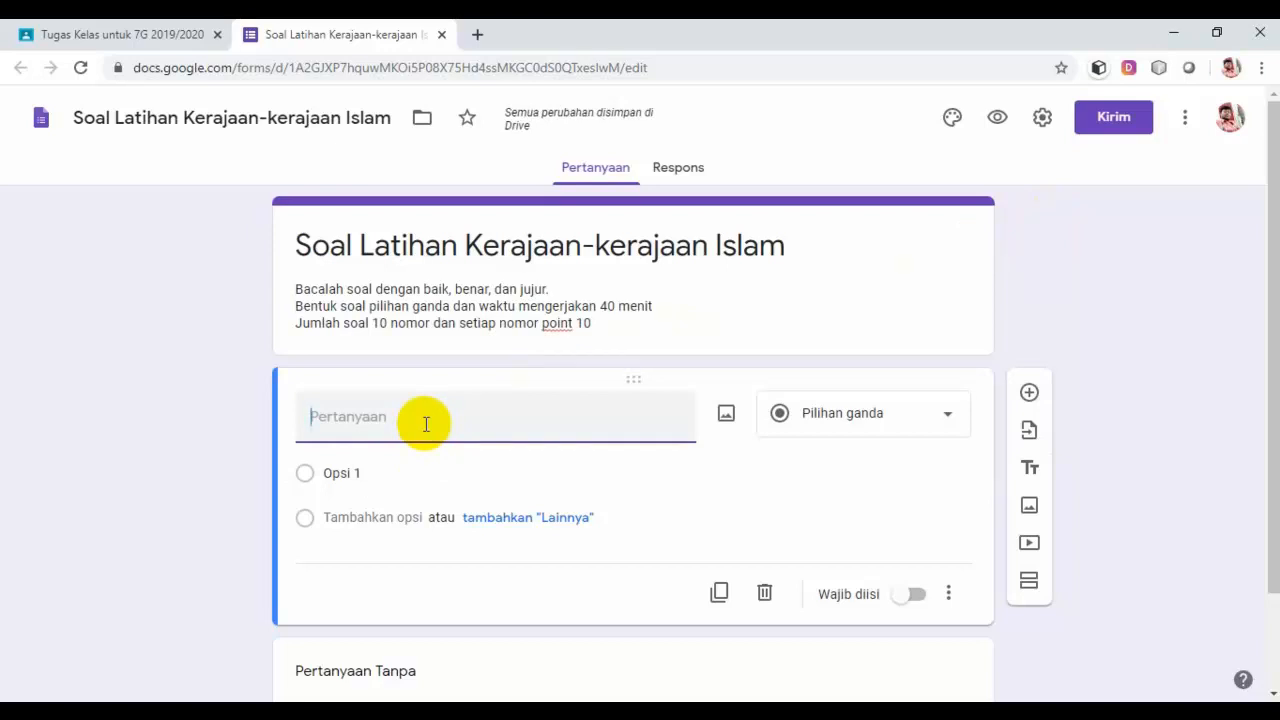
{"action": "type", "text": "Berikut ya"}
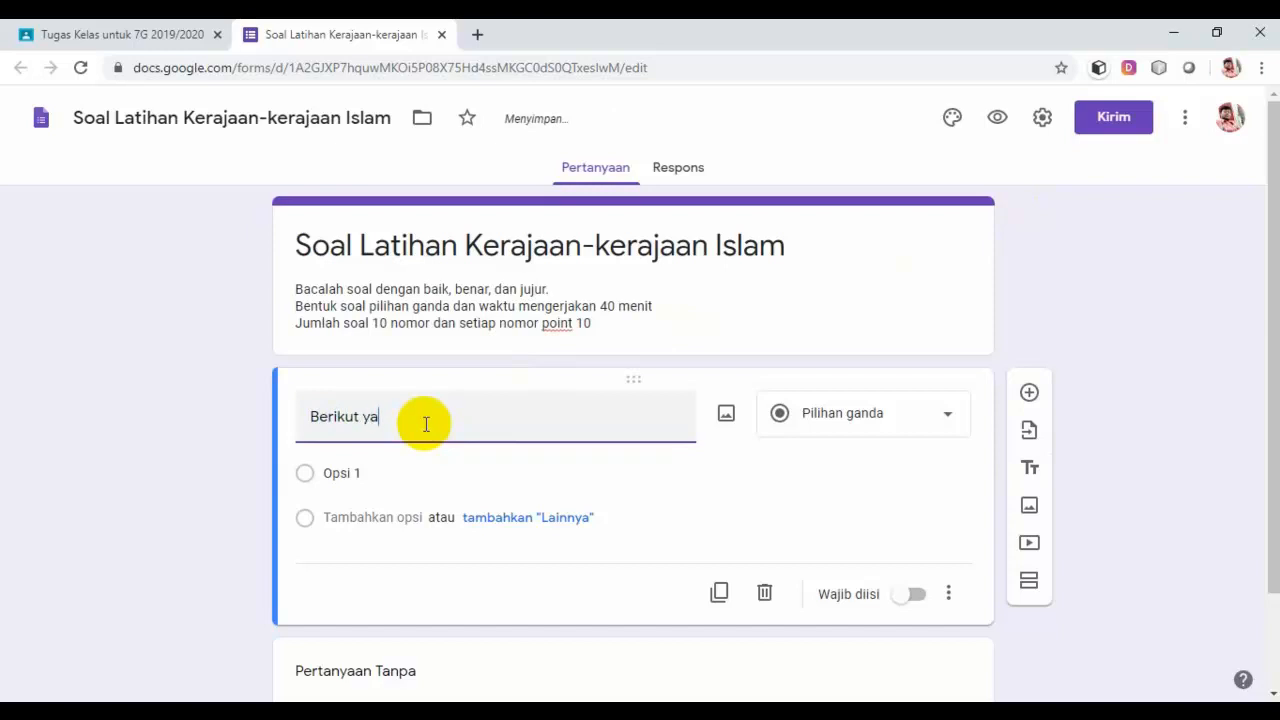
{"action": "type", "text": "ng termasuk kerajaan"}
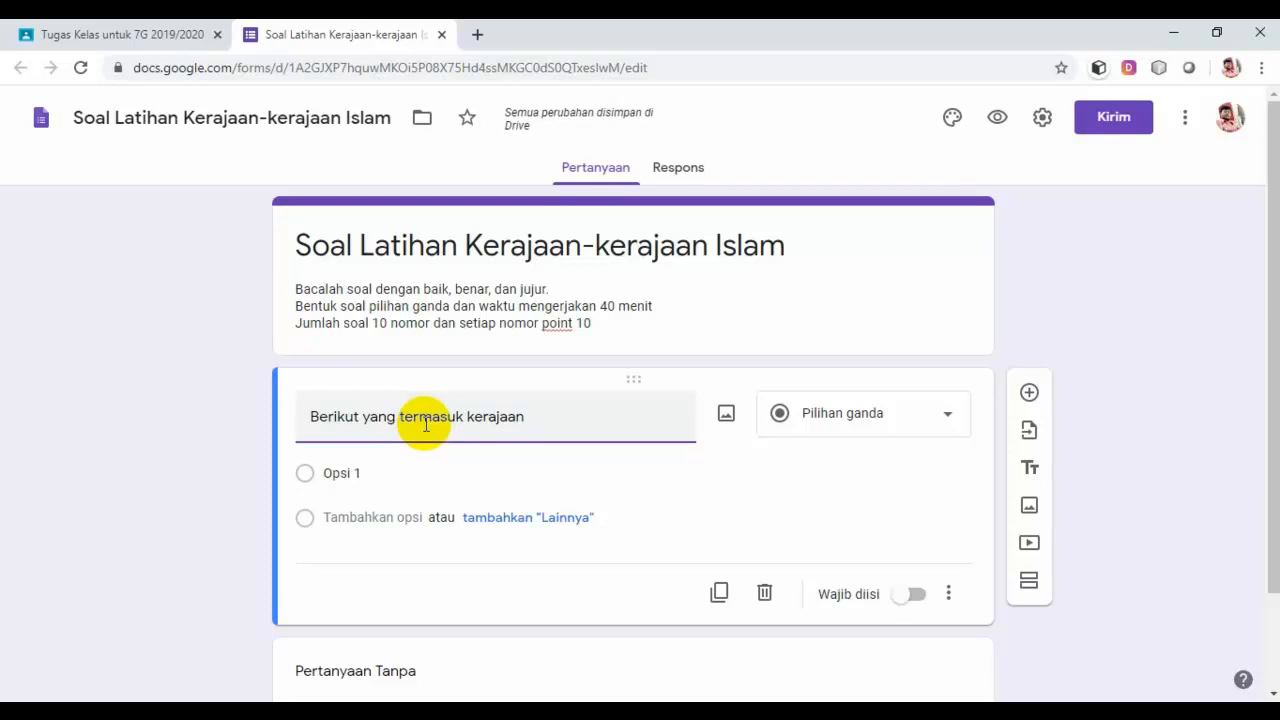
{"action": "type", "text": " Is"}
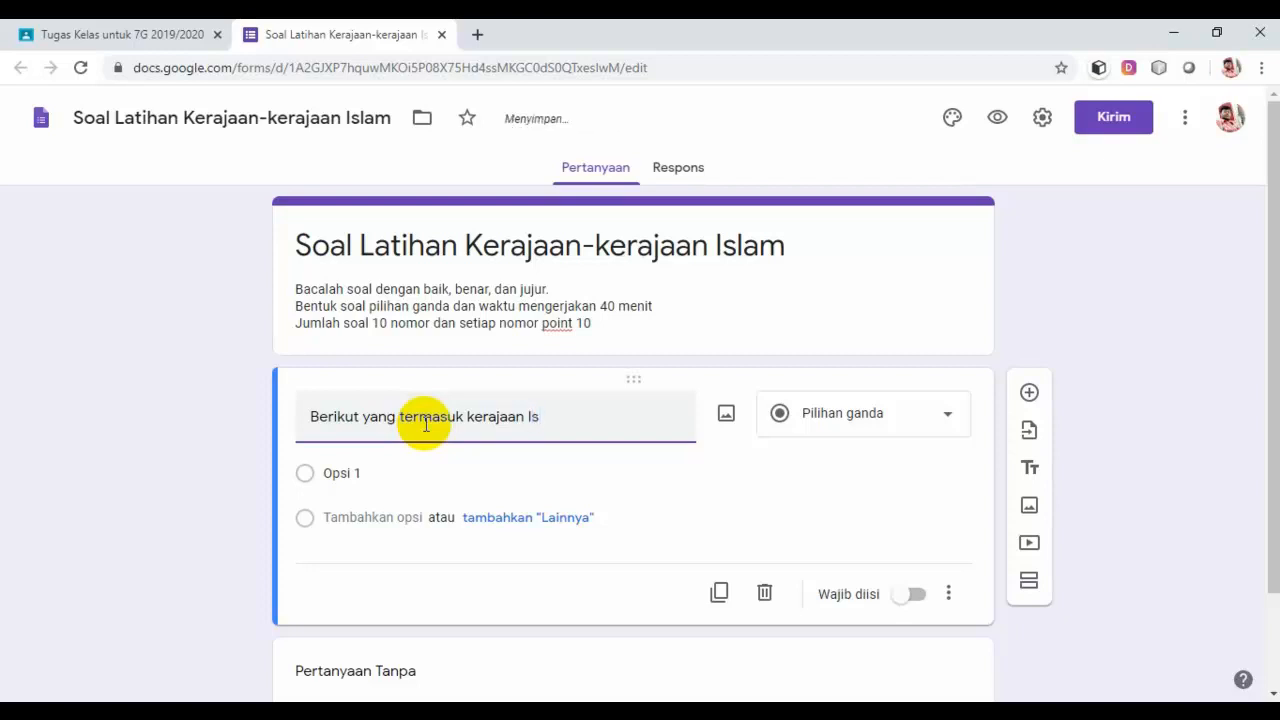
{"action": "type", "text": "lam yang terbesar"}
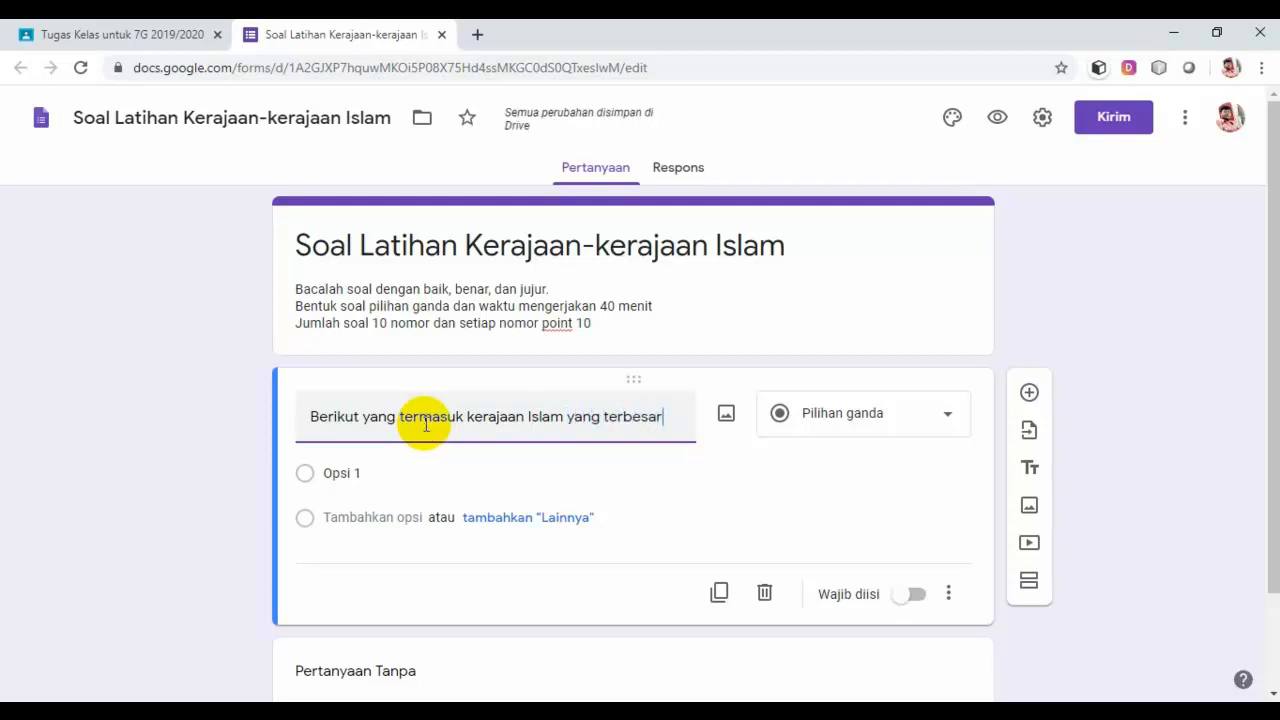
{"action": "type", "text": " di"}
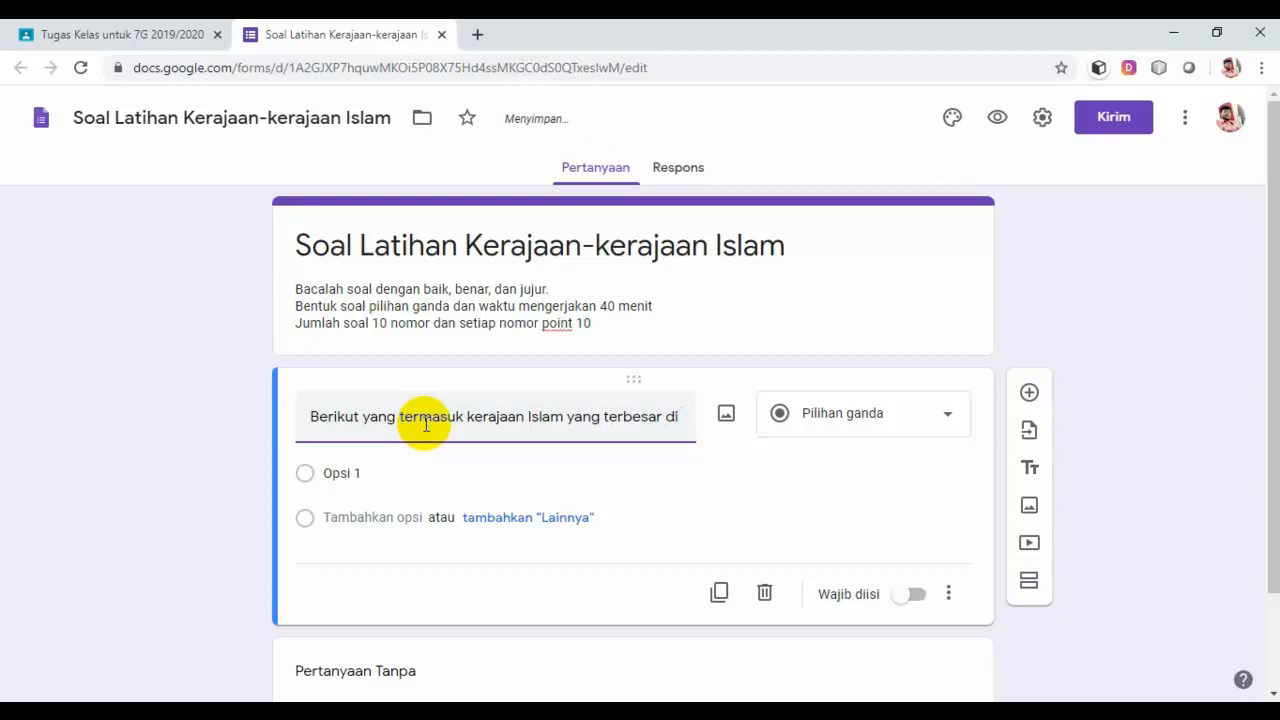
{"action": "type", "text": " pulau "}
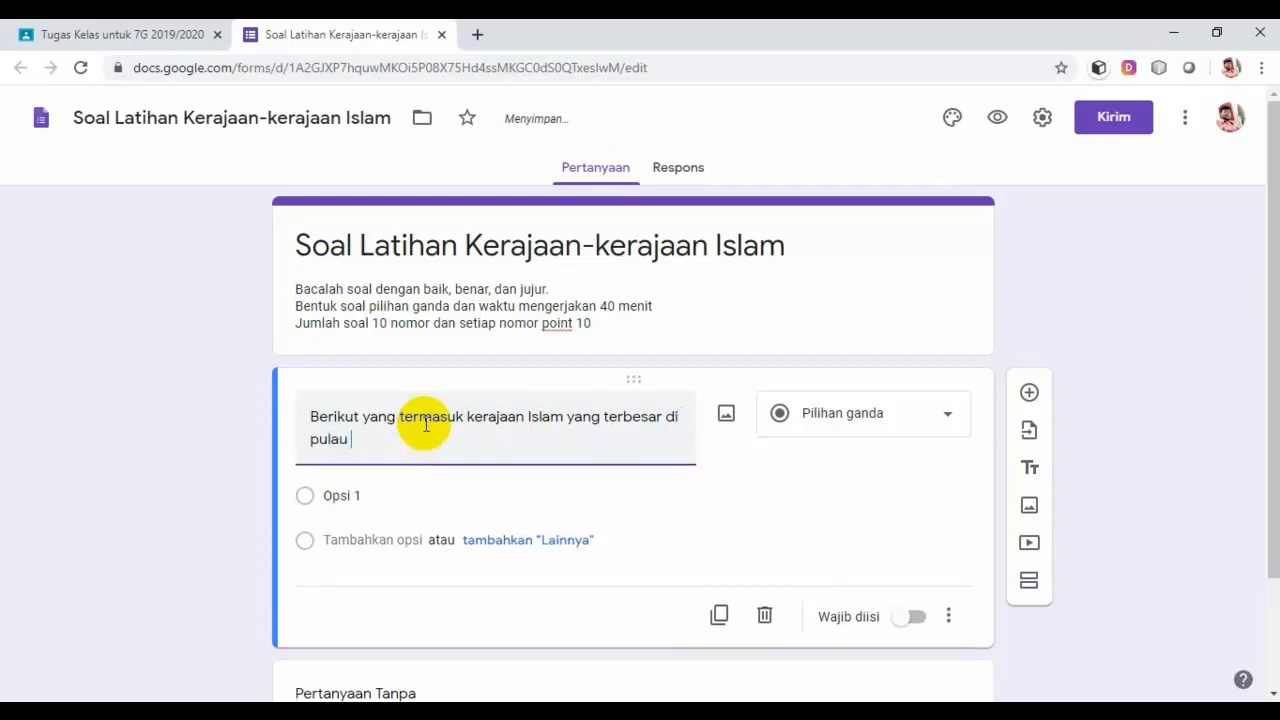
{"action": "type", "text": "Jawa pada abad ke "}
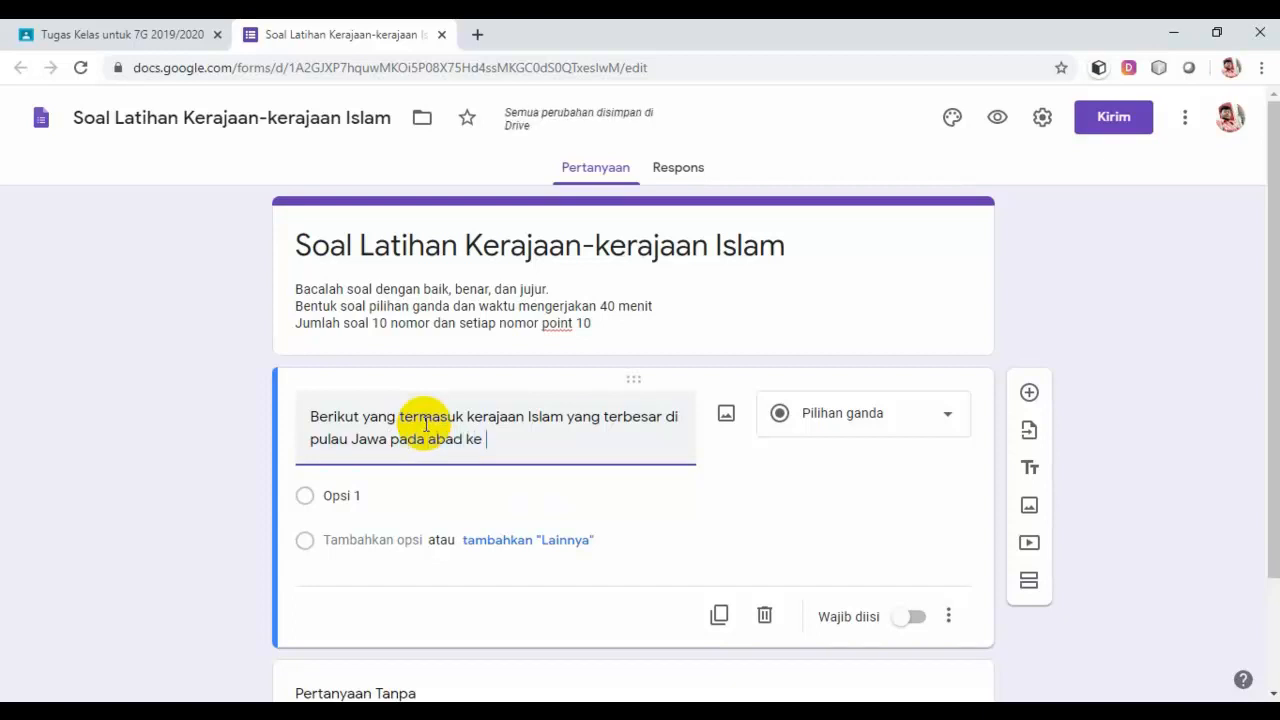
{"action": "type", "text": "15 a"}
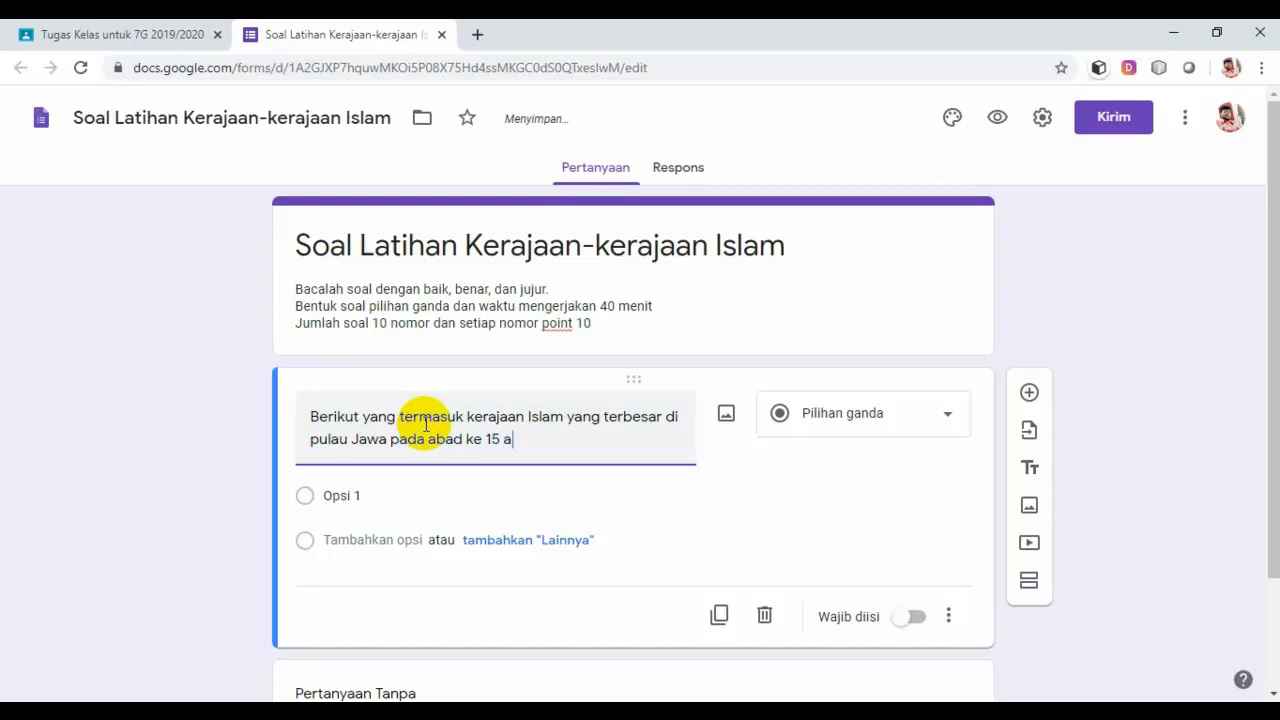
{"action": "type", "text": "dalah..."}
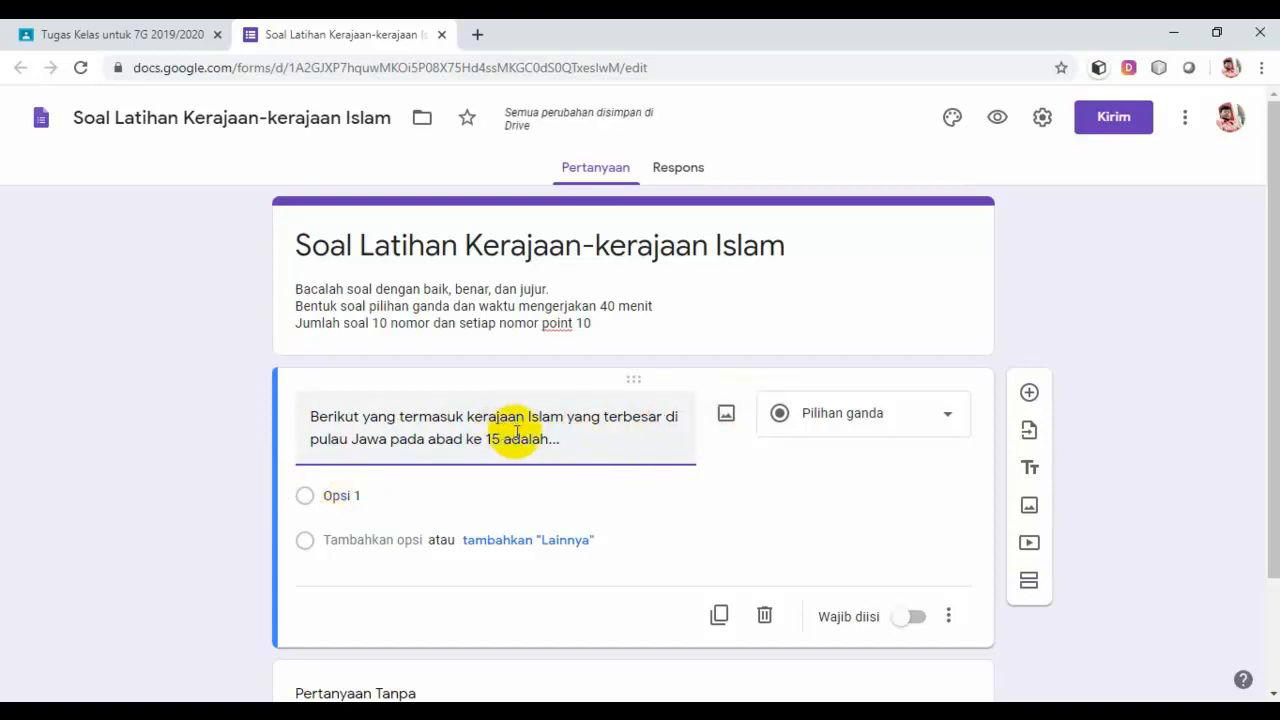
{"action": "left_click", "coordinate": [358, 500]}
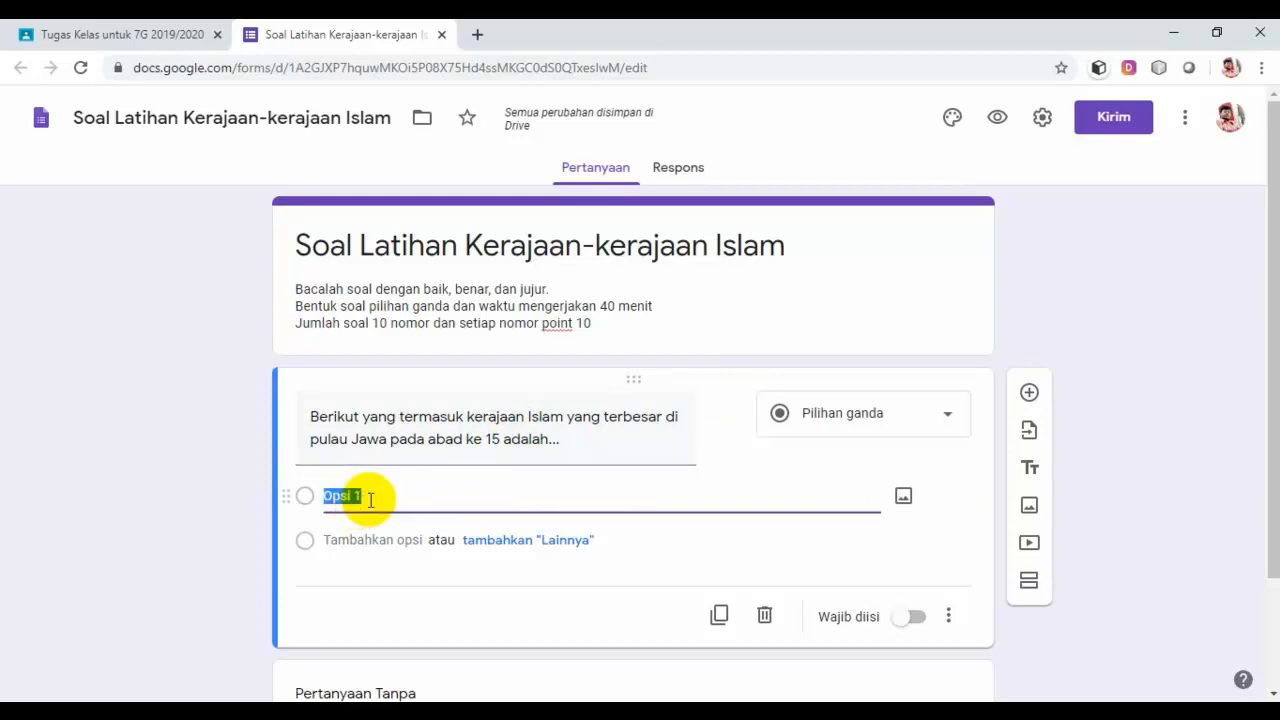
{"action": "key", "text": "BackSpace"}
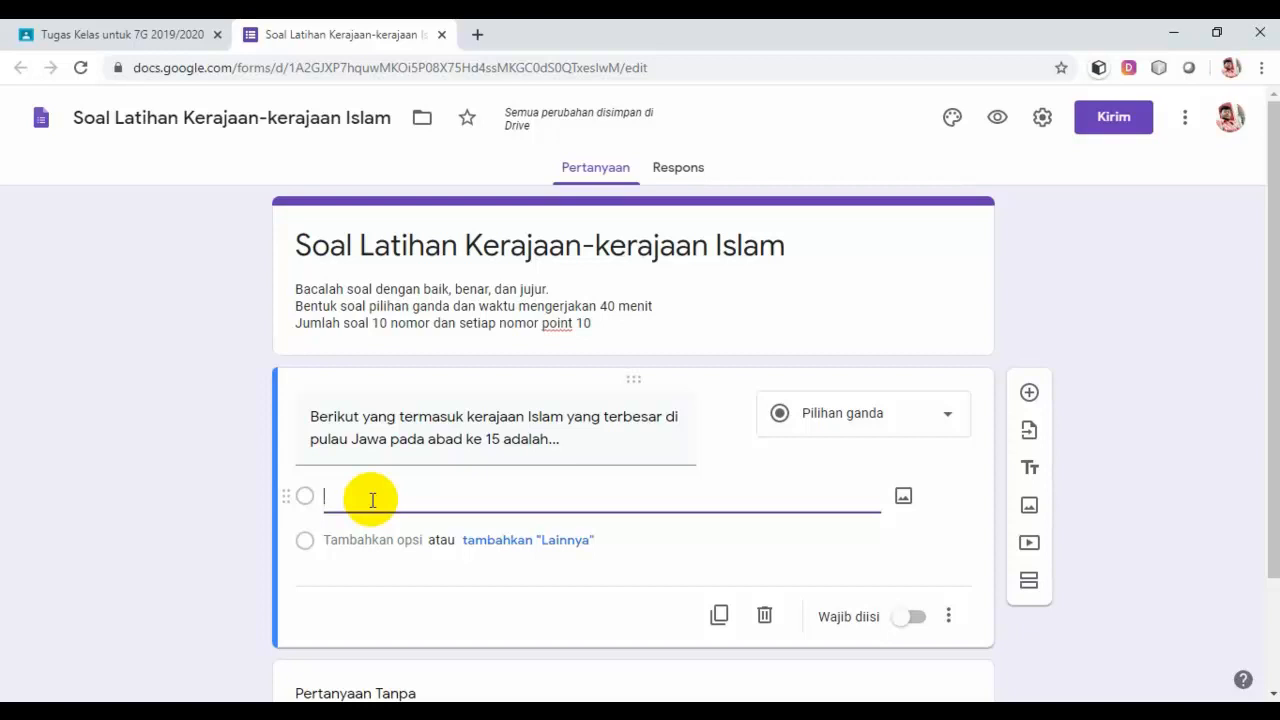
Step: Fill the first two answer options with Kerajaan Demak and Kerajaan Pajang
{"action": "type", "text": "De"}
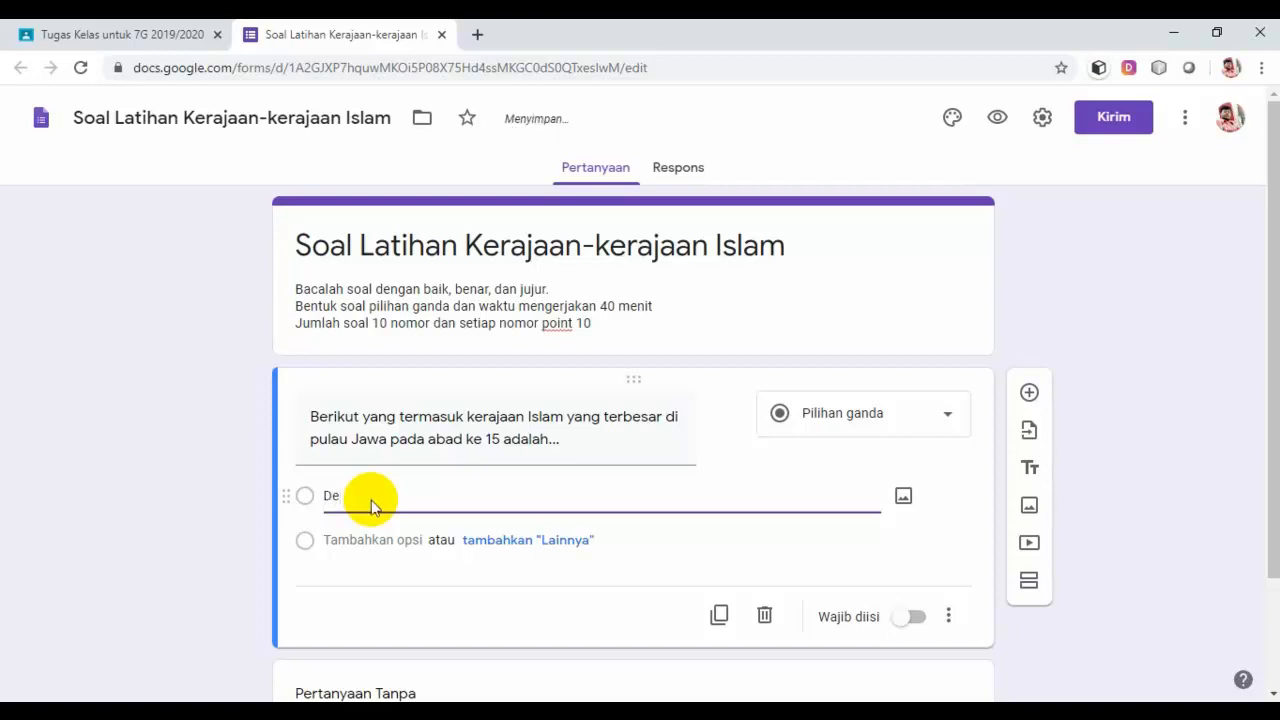
{"action": "key", "text": "BackSpace"}
{"action": "type", "text": "Kerajaan"}
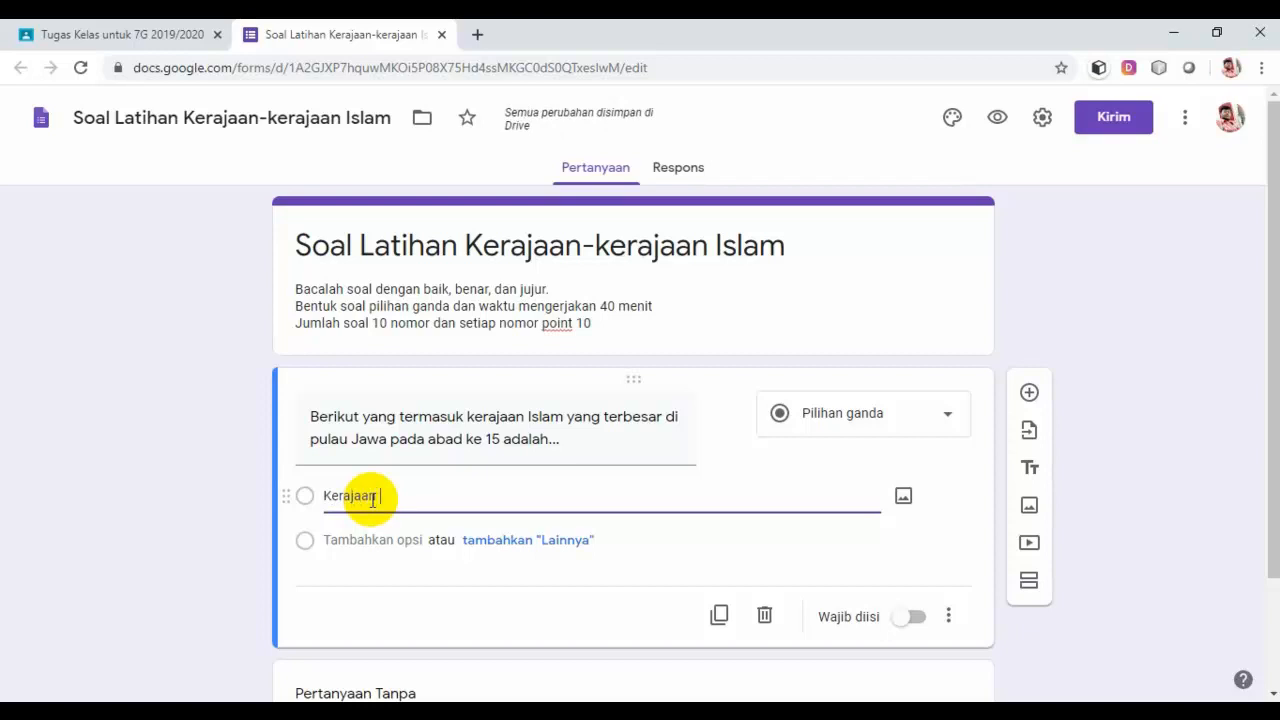
{"action": "type", "text": " Demak"}
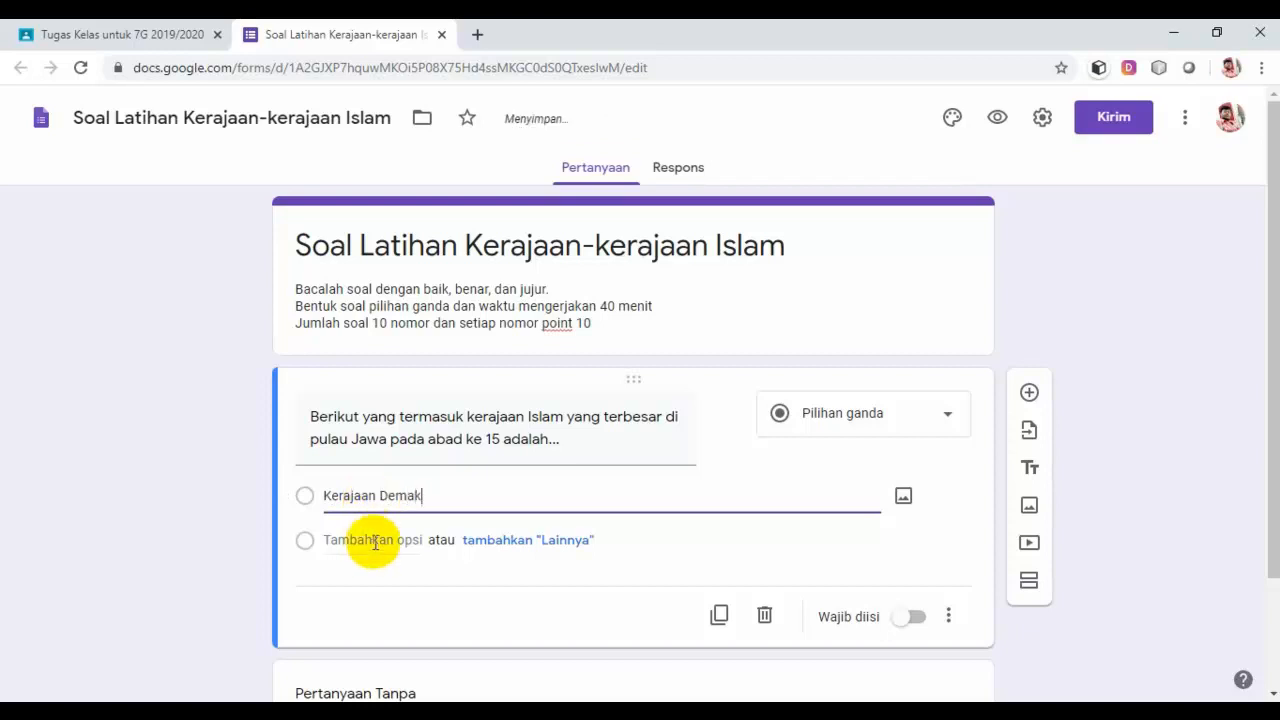
{"action": "left_click", "coordinate": [375, 541]}
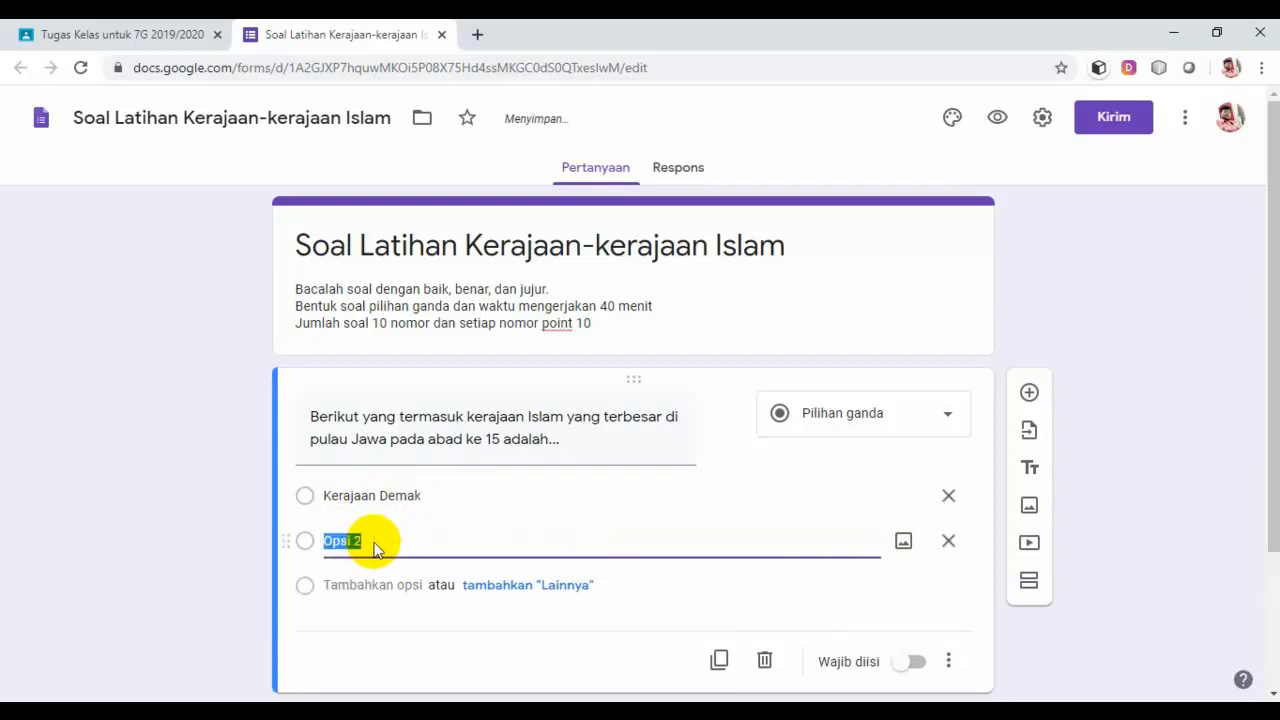
{"action": "type", "text": "Kerajaan"}
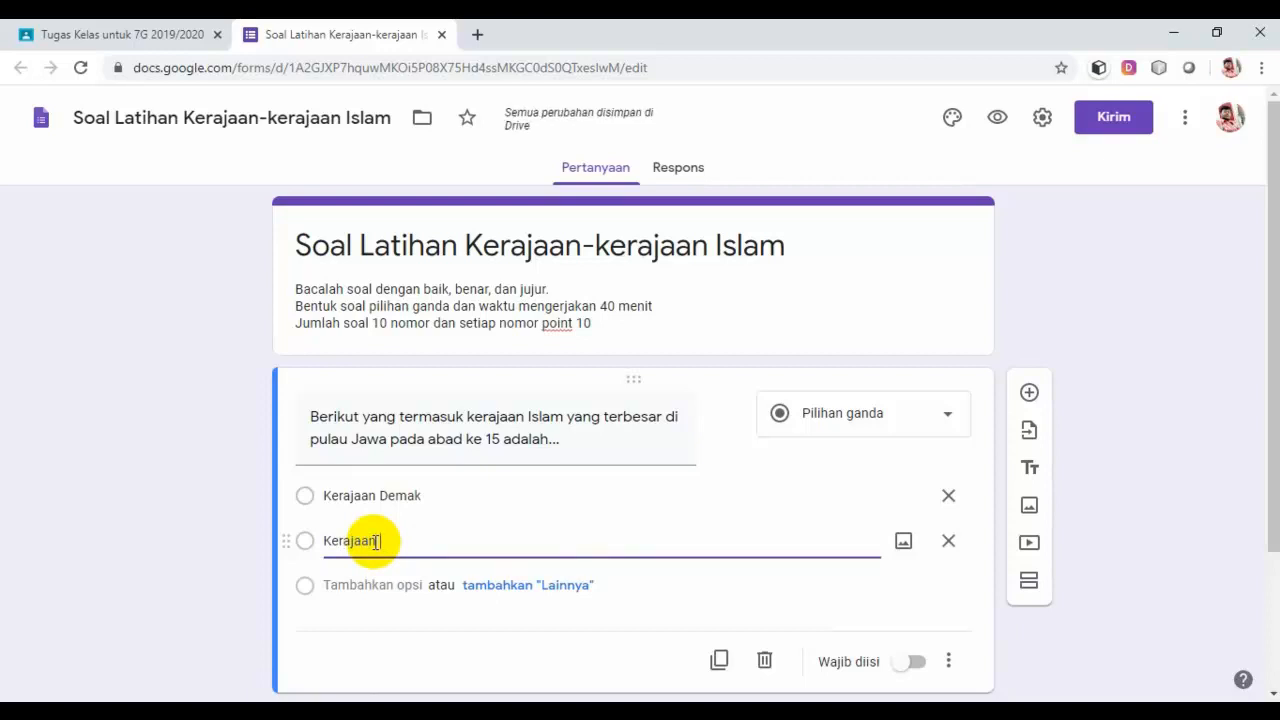
{"action": "type", "text": " Pajang"}
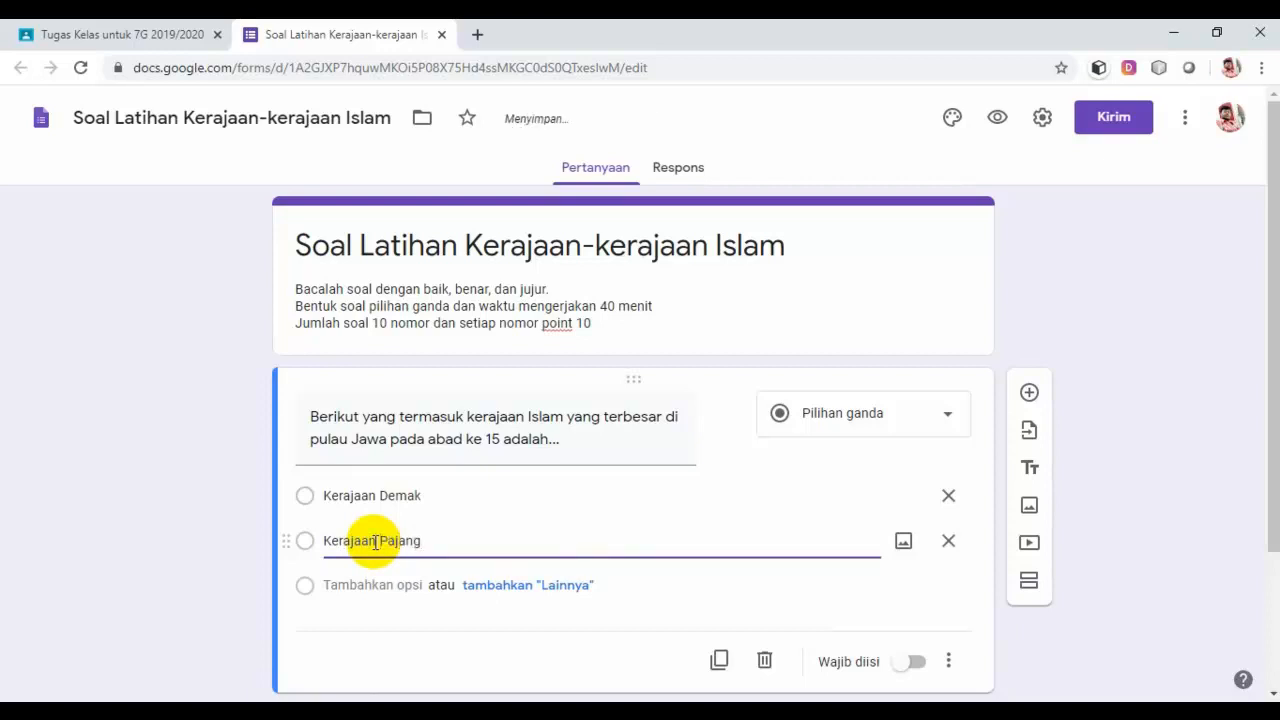
Step: Add the third and fourth options, Kerajaan Banten and Kerajaan Mataram Islam
{"action": "left_click", "coordinate": [376, 587]}
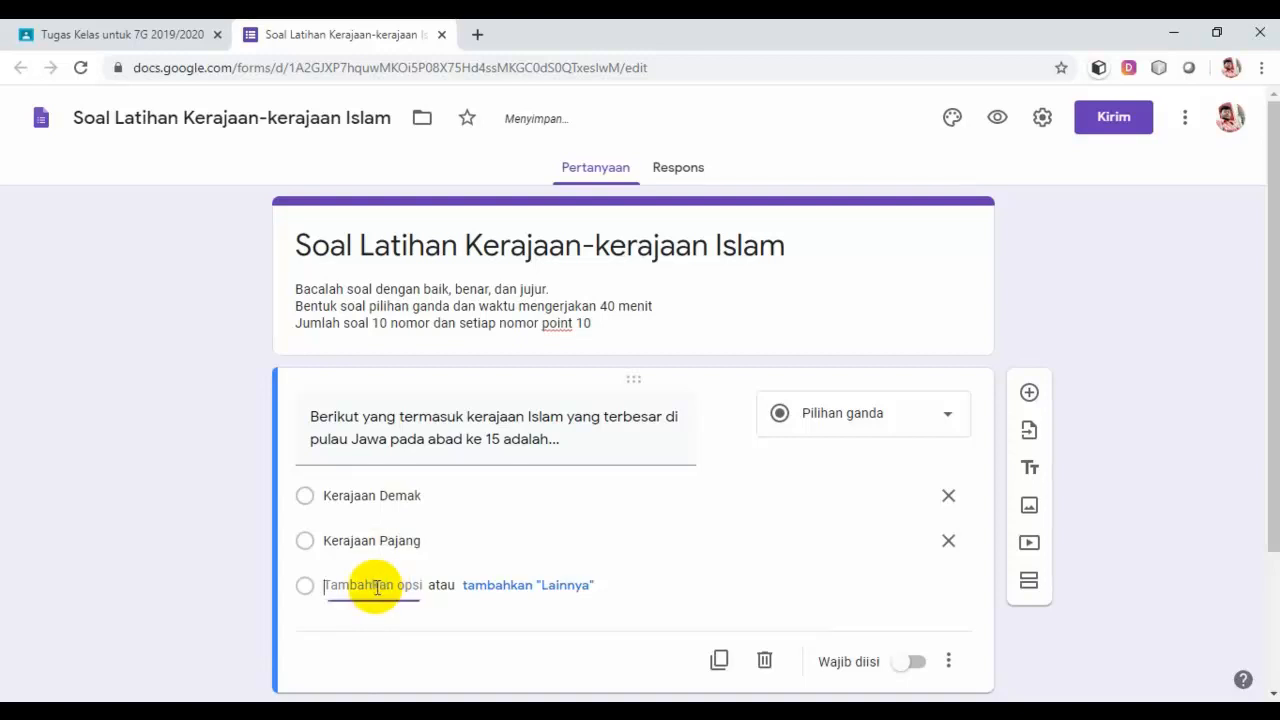
{"action": "type", "text": "Ker"}
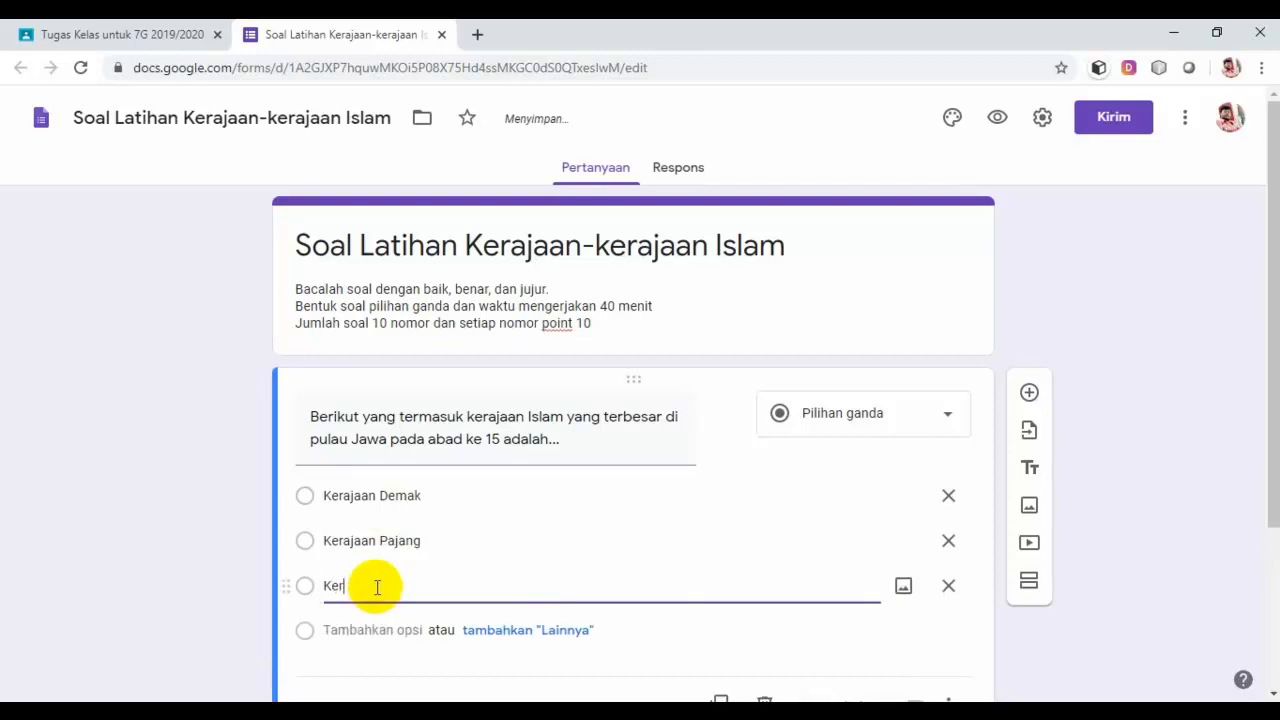
{"action": "type", "text": "ajaan Banten"}
{"action": "left_click", "coordinate": [391, 631]}
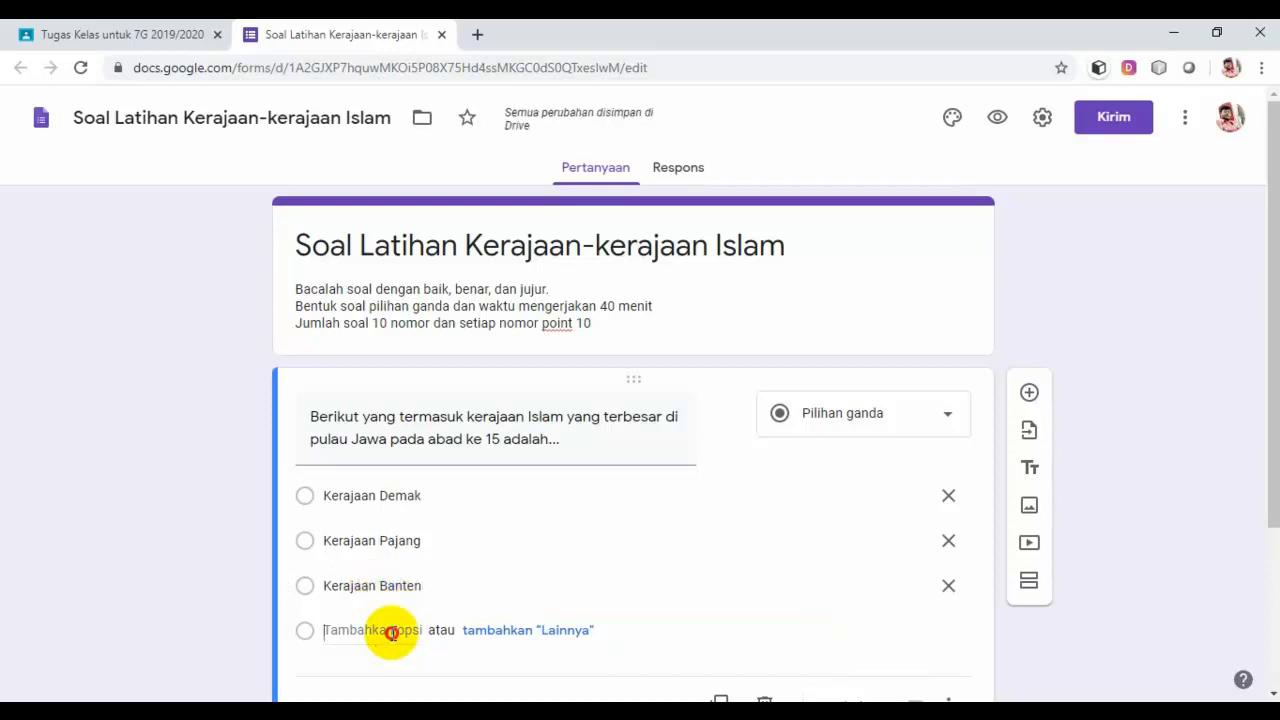
{"action": "type", "text": "Kera"}
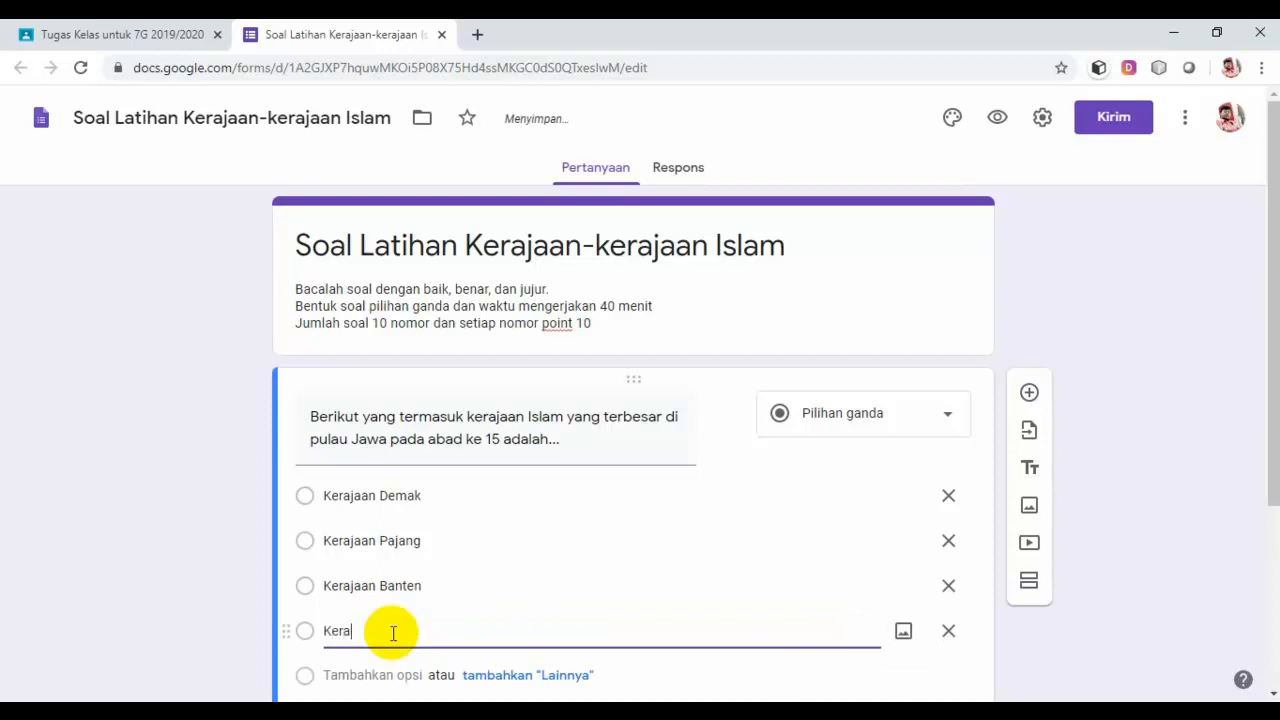
{"action": "type", "text": "jaan"}
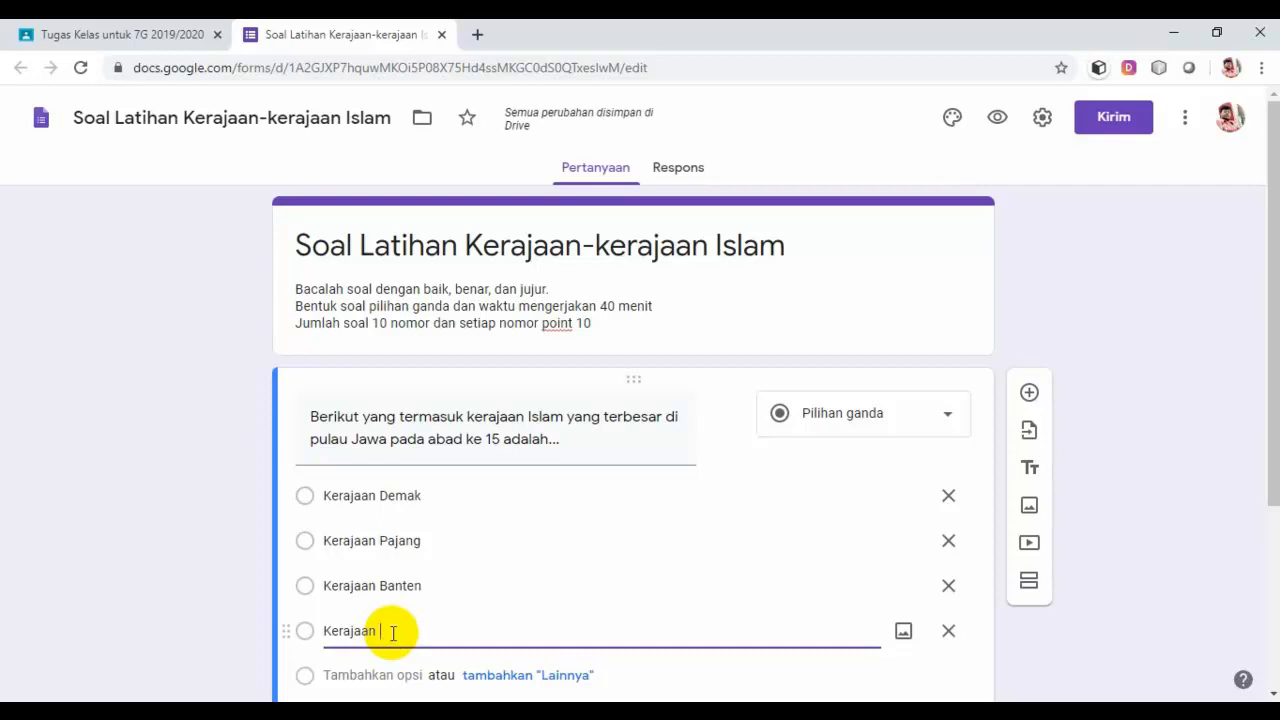
{"action": "type", "text": "Mataram Is"}
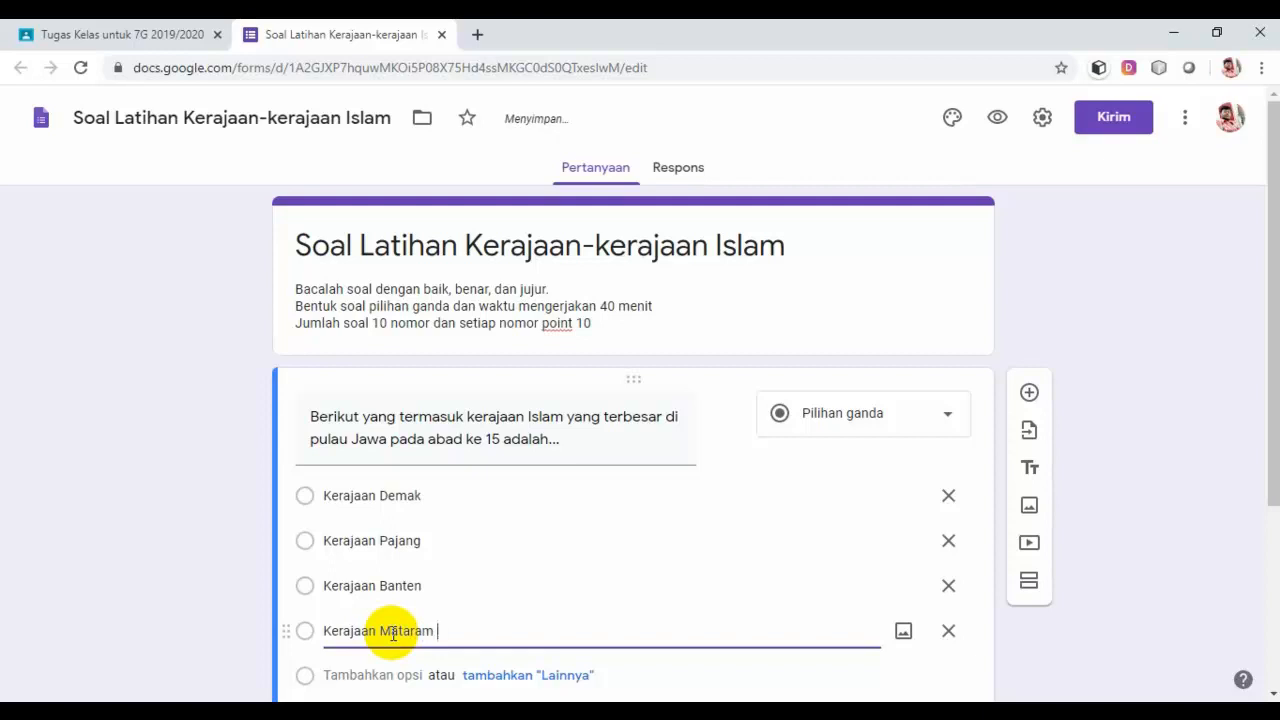
{"action": "type", "text": "lam"}
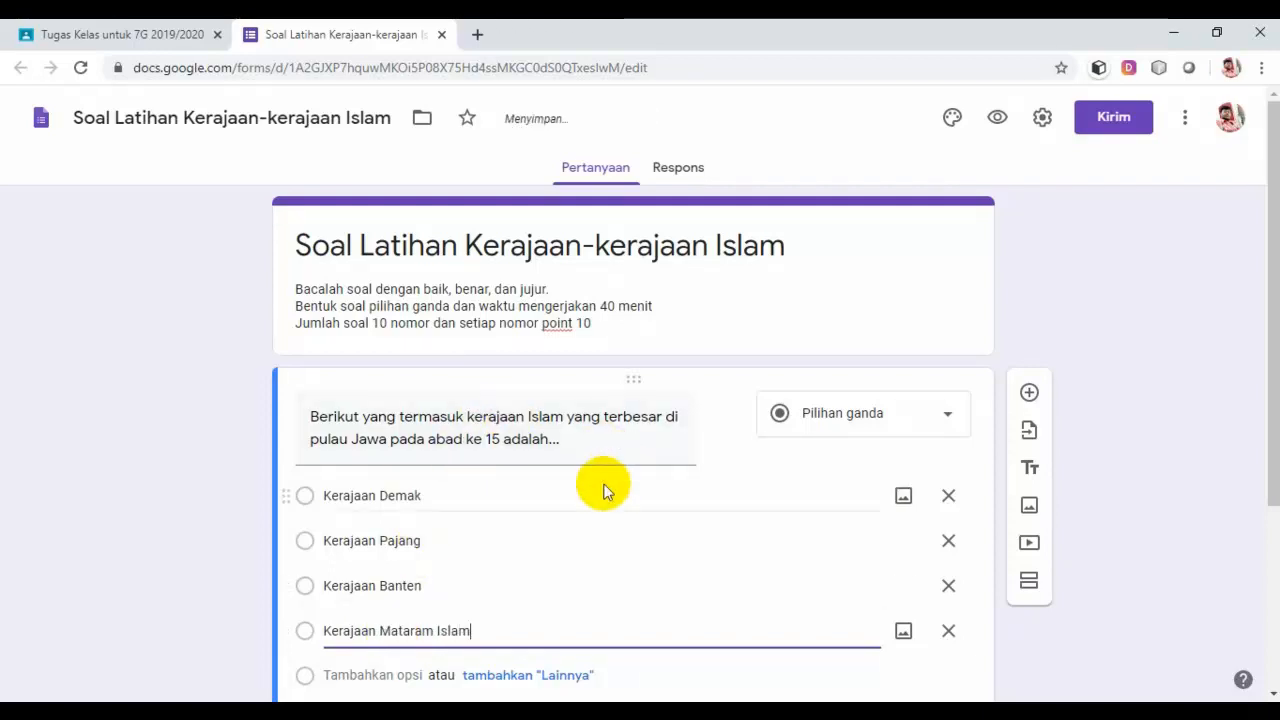
{"action": "scroll", "coordinate": [573, 515], "scroll_direction": "down", "scroll_amount": 1}
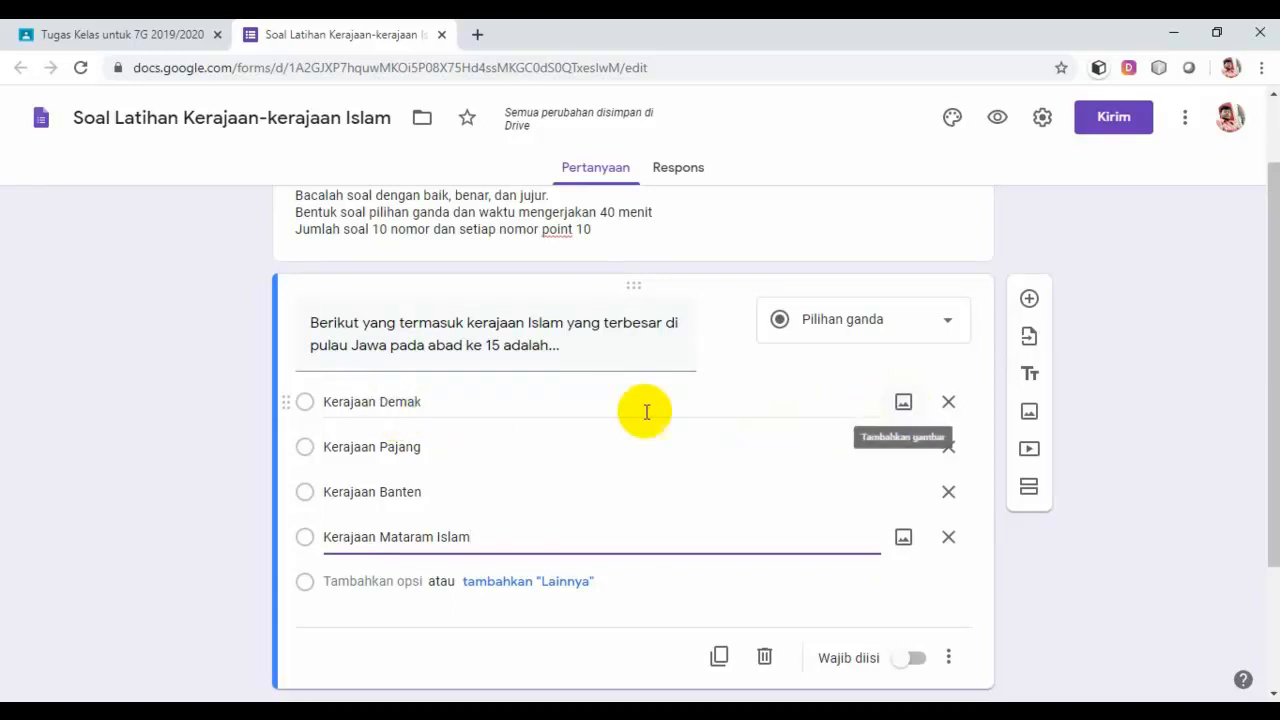
Step: Image-search 'kerajaan demak' and insert the first mosque photo into the Kerajaan Demak option
{"action": "left_click", "coordinate": [903, 403]}
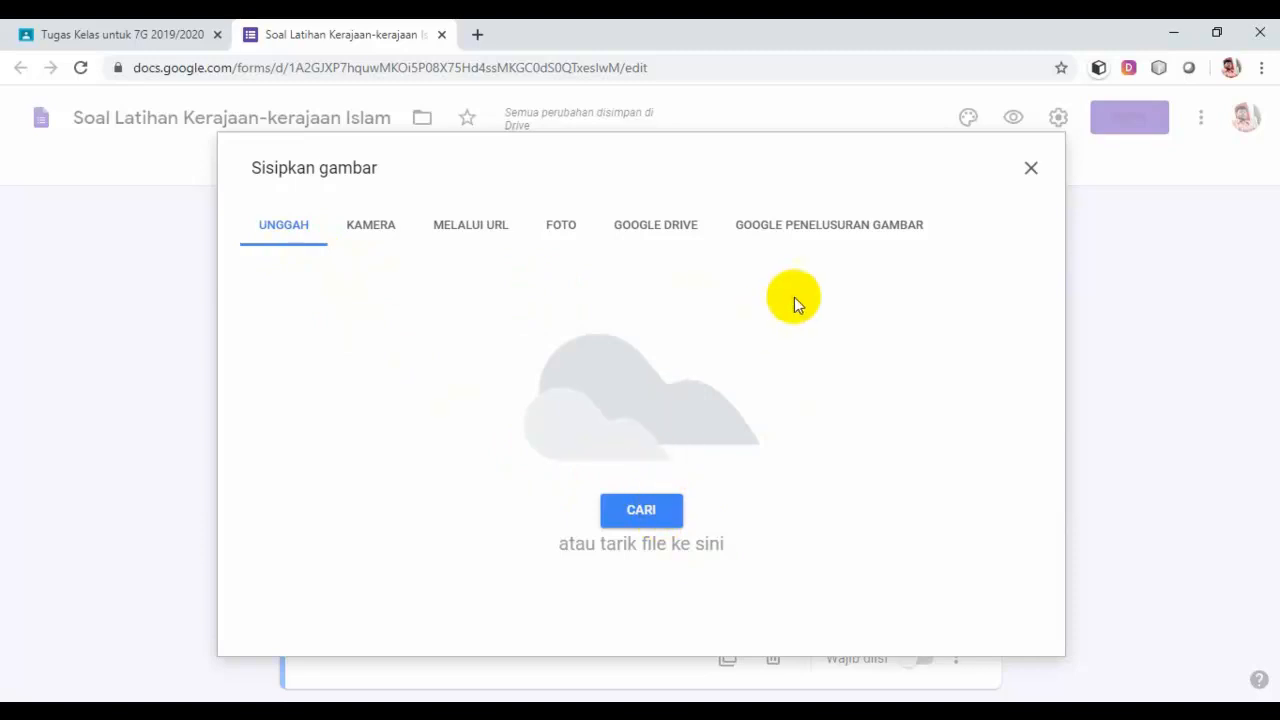
{"action": "left_click", "coordinate": [876, 229]}
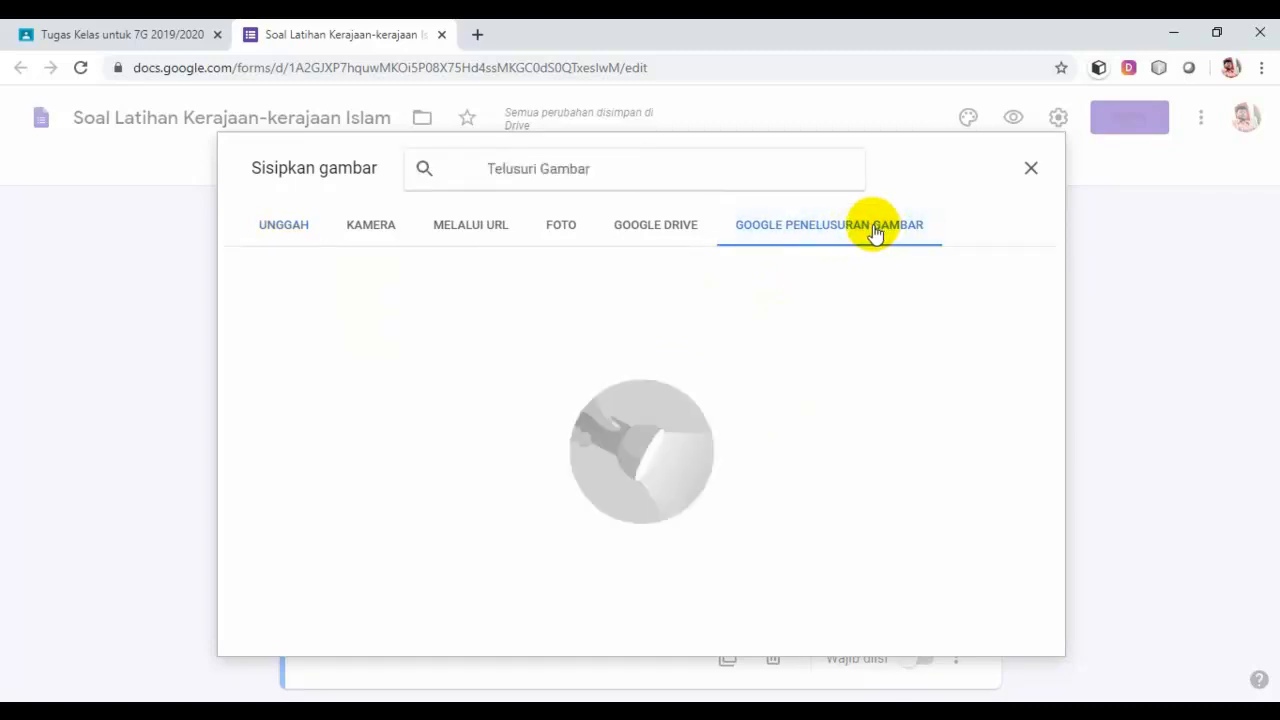
{"action": "left_click", "coordinate": [669, 160]}
{"action": "type", "text": "kera"}
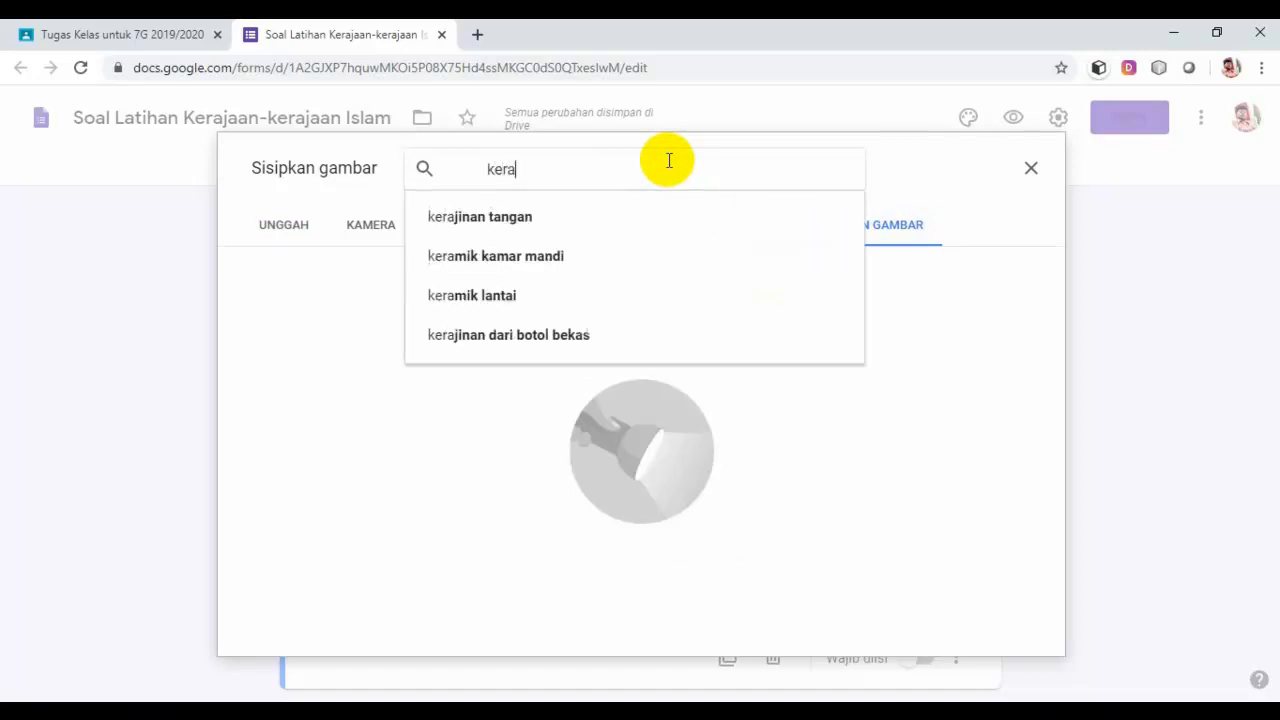
{"action": "type", "text": "jaan "}
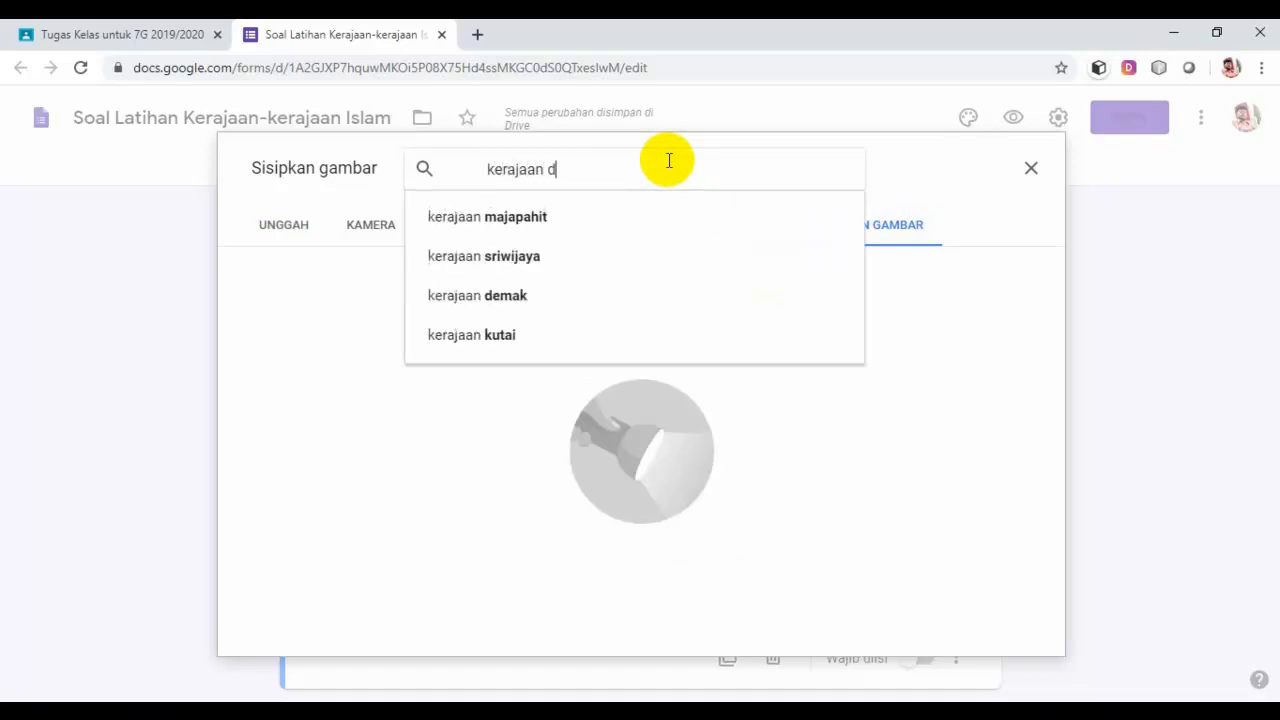
{"action": "type", "text": "demak"}
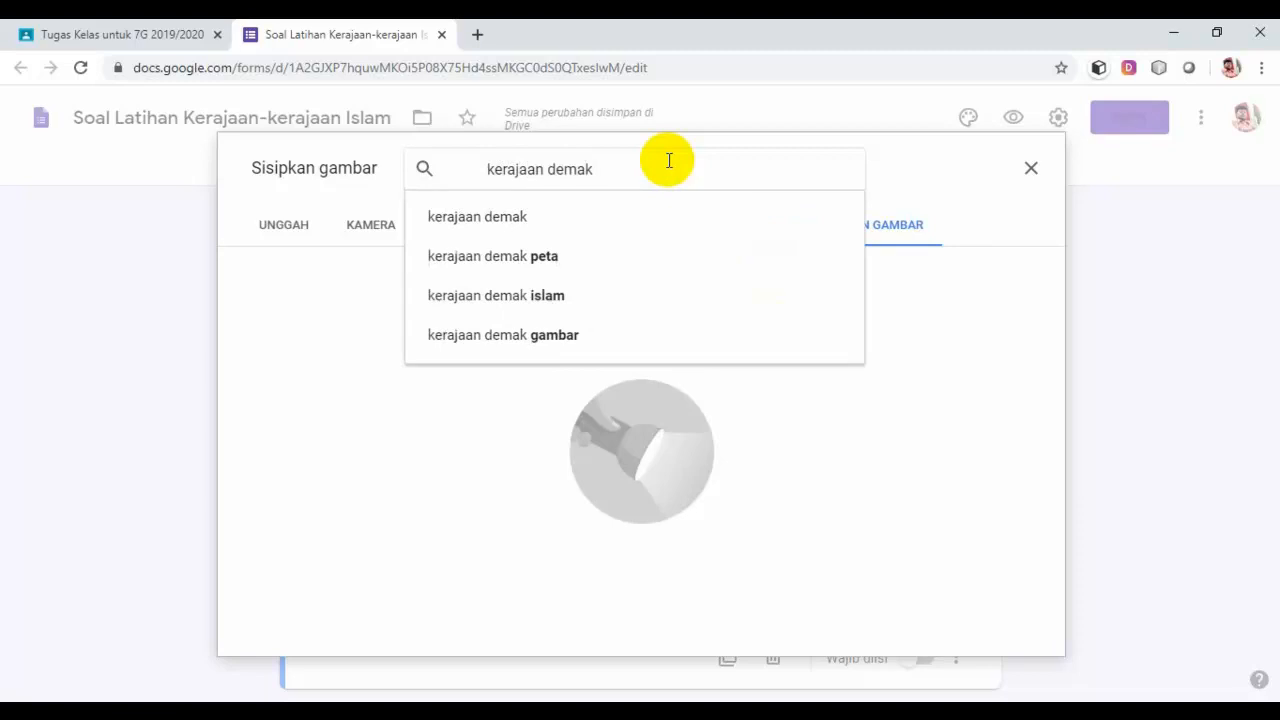
{"action": "key", "text": "Return"}
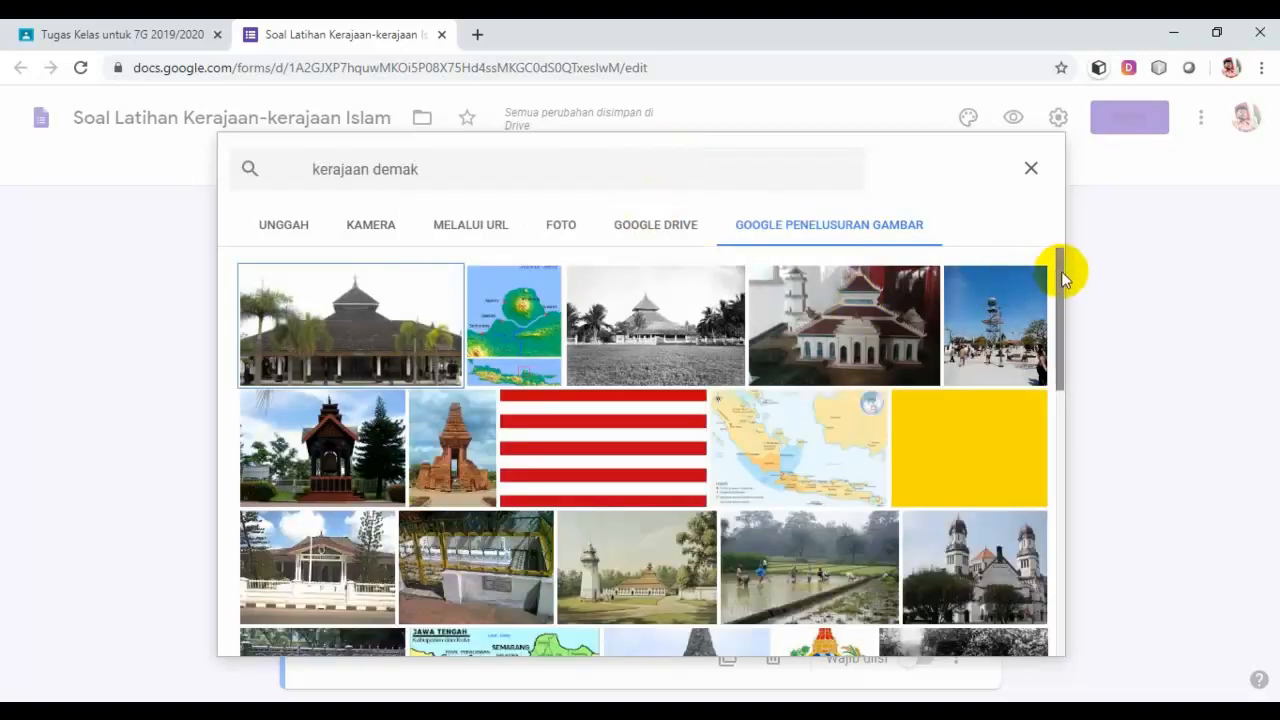
{"action": "mouse_move", "coordinate": [1061, 271]}
{"action": "left_mouse_down"}
{"action": "mouse_move", "coordinate": [1052, 488]}
{"action": "mouse_move", "coordinate": [1055, 478]}
{"action": "left_mouse_up"}
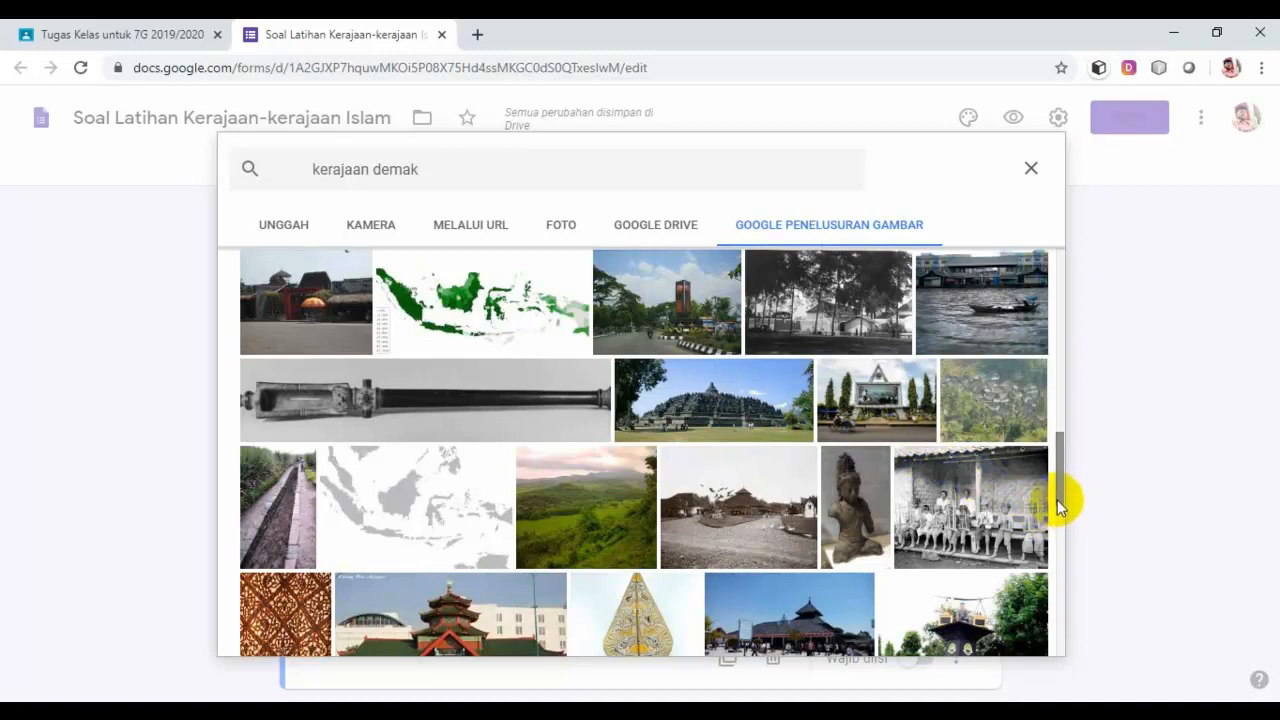
{"action": "mouse_move", "coordinate": [1060, 506]}
{"action": "left_mouse_down"}
{"action": "mouse_move", "coordinate": [1055, 568]}
{"action": "mouse_move", "coordinate": [1060, 357]}
{"action": "left_mouse_up"}
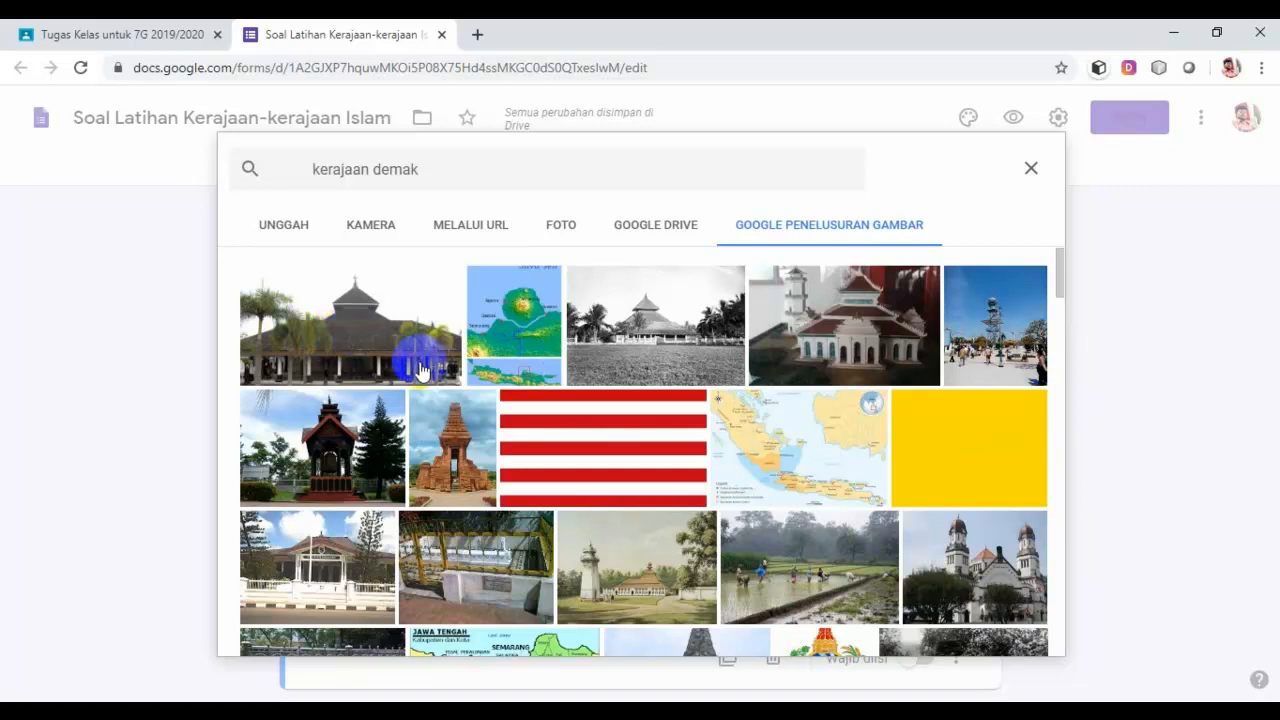
{"action": "left_click", "coordinate": [386, 347]}
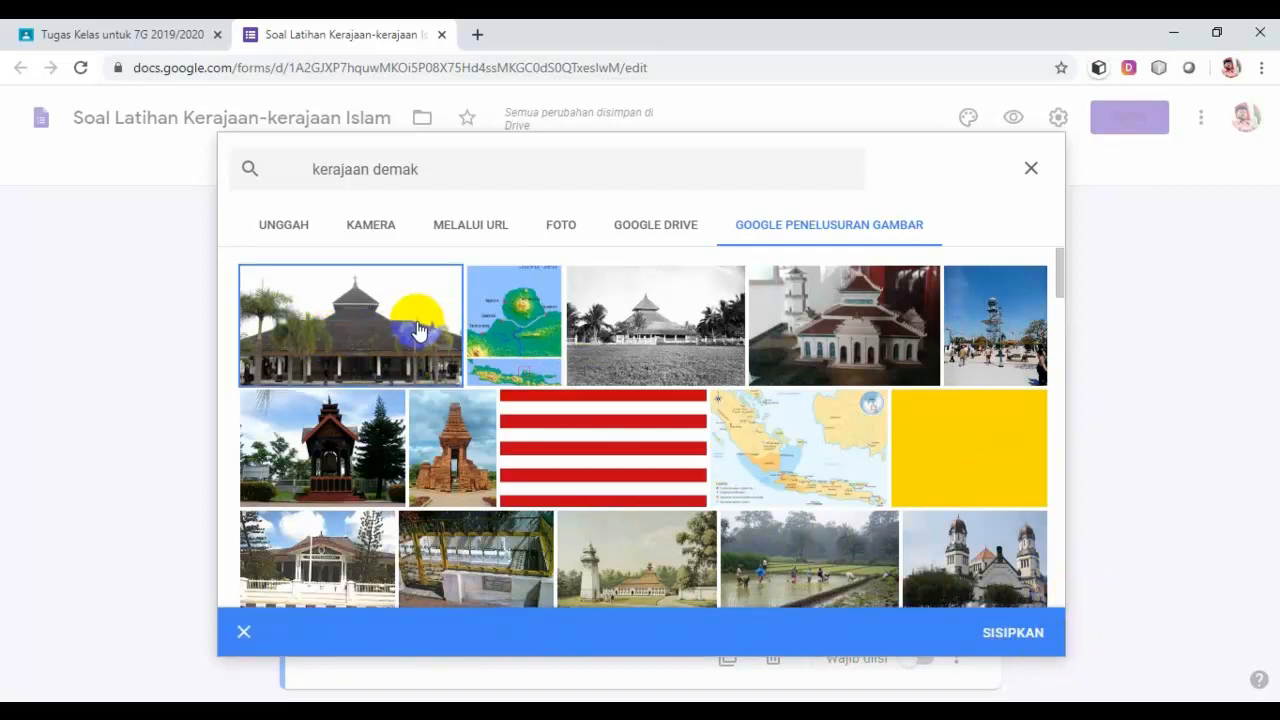
{"action": "left_click", "coordinate": [1012, 633]}
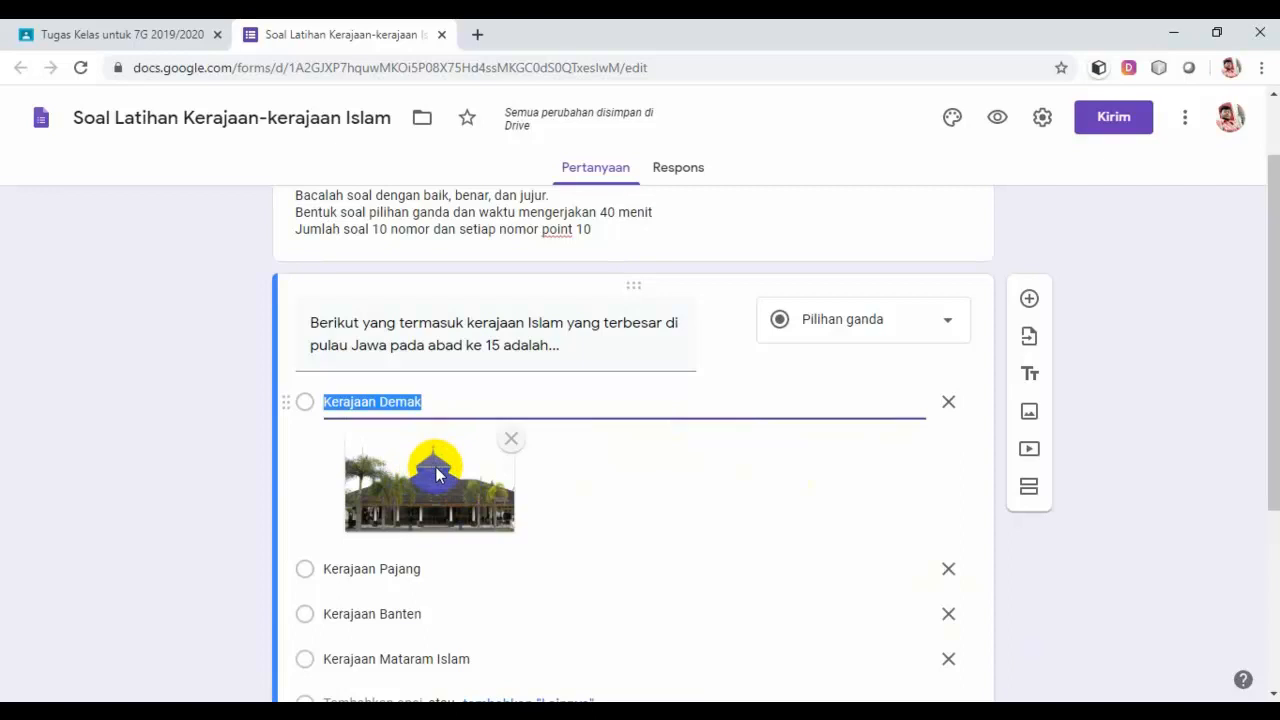
{"action": "left_click", "coordinate": [430, 405]}
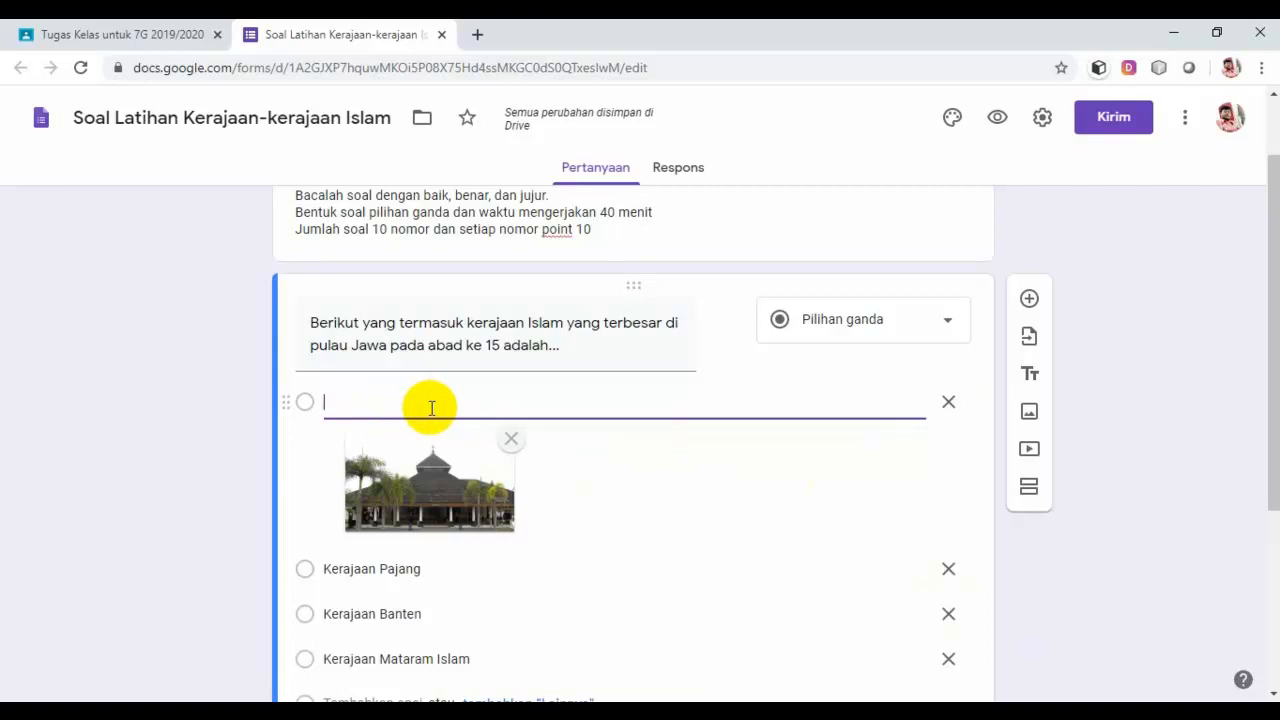
{"action": "left_click", "coordinate": [652, 487]}
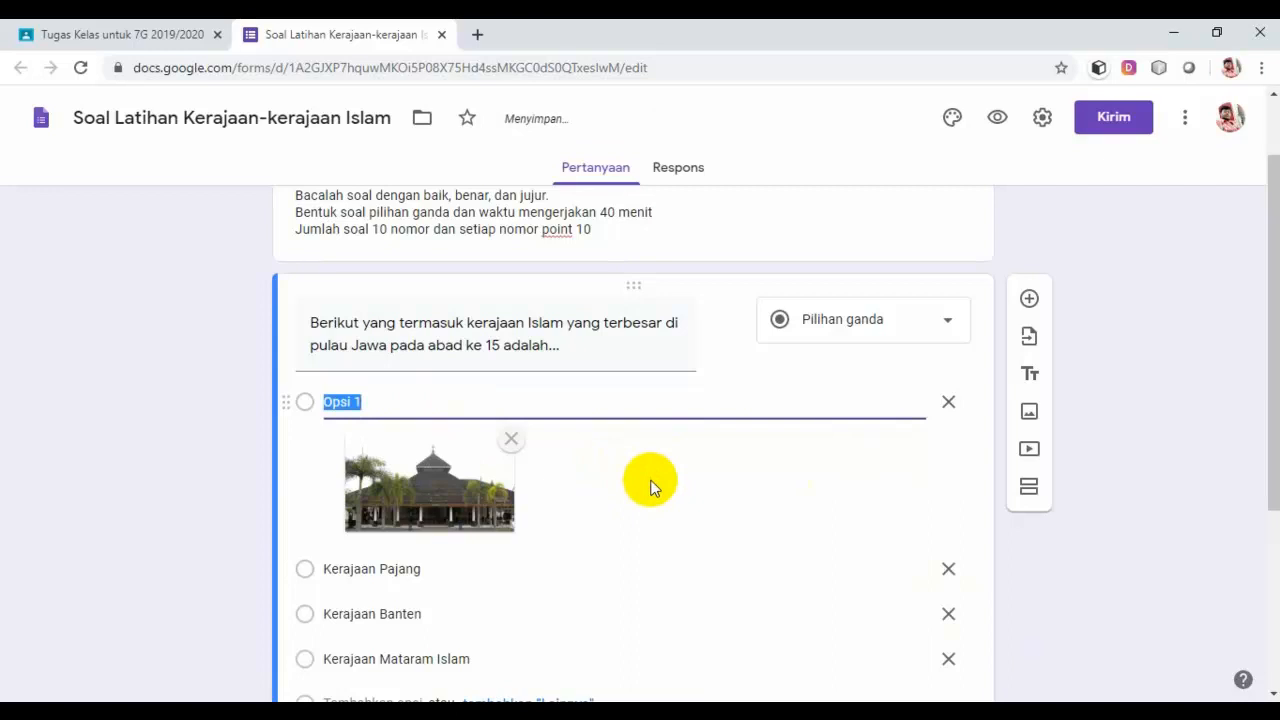
{"action": "scroll", "coordinate": [650, 487], "scroll_direction": "down", "scroll_amount": 1}
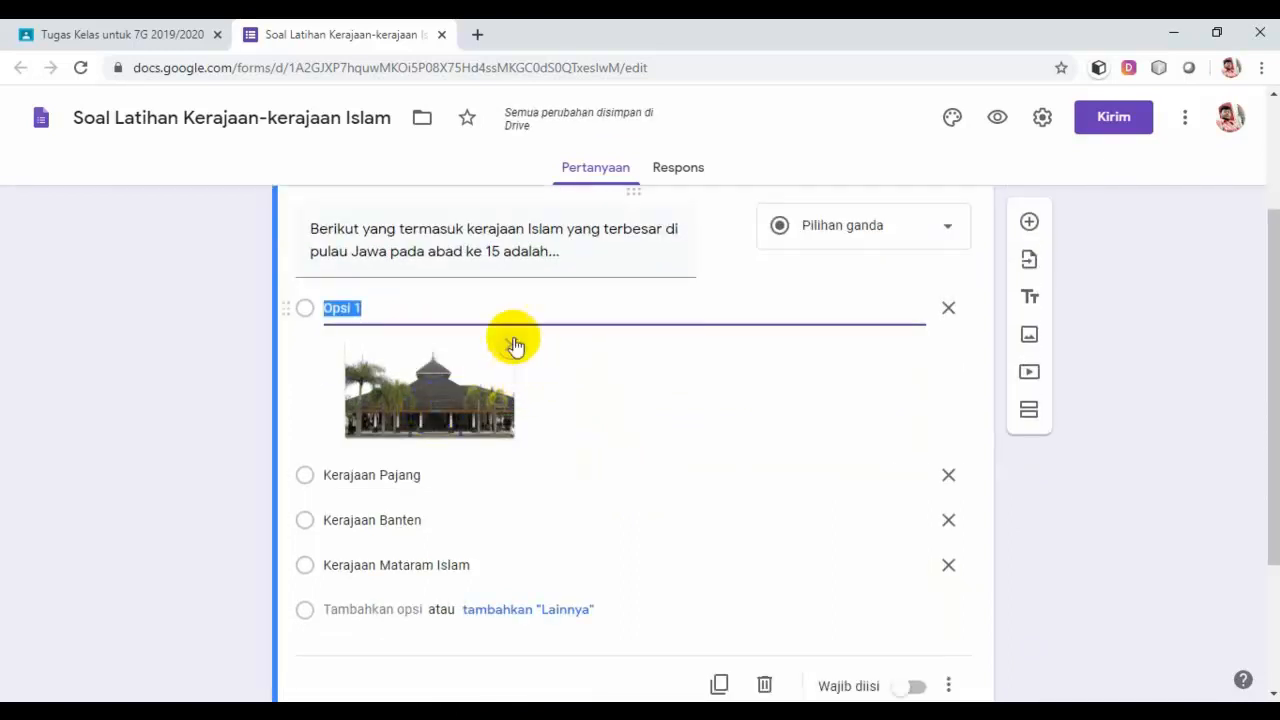
{"action": "scroll", "coordinate": [603, 390], "scroll_direction": "down", "scroll_amount": 1}
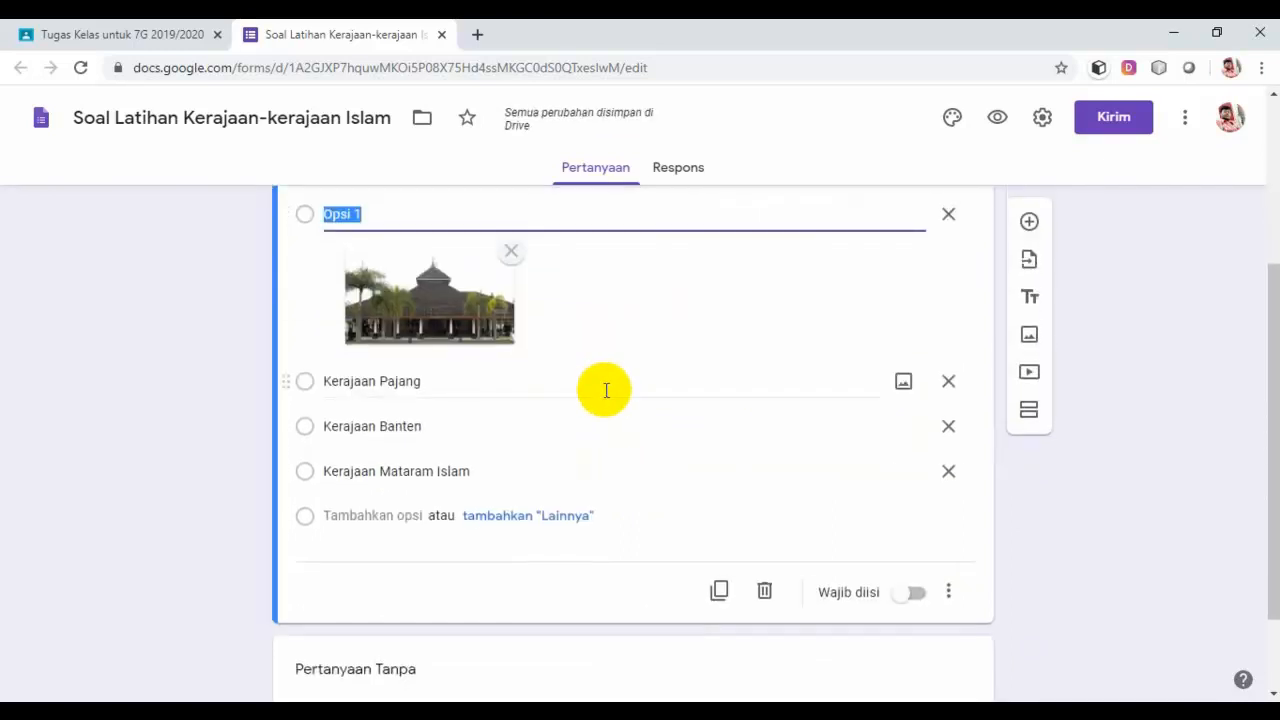
{"action": "scroll", "coordinate": [603, 394], "scroll_direction": "up", "scroll_amount": 1}
{"action": "scroll", "coordinate": [597, 406], "scroll_direction": "down", "scroll_amount": 1}
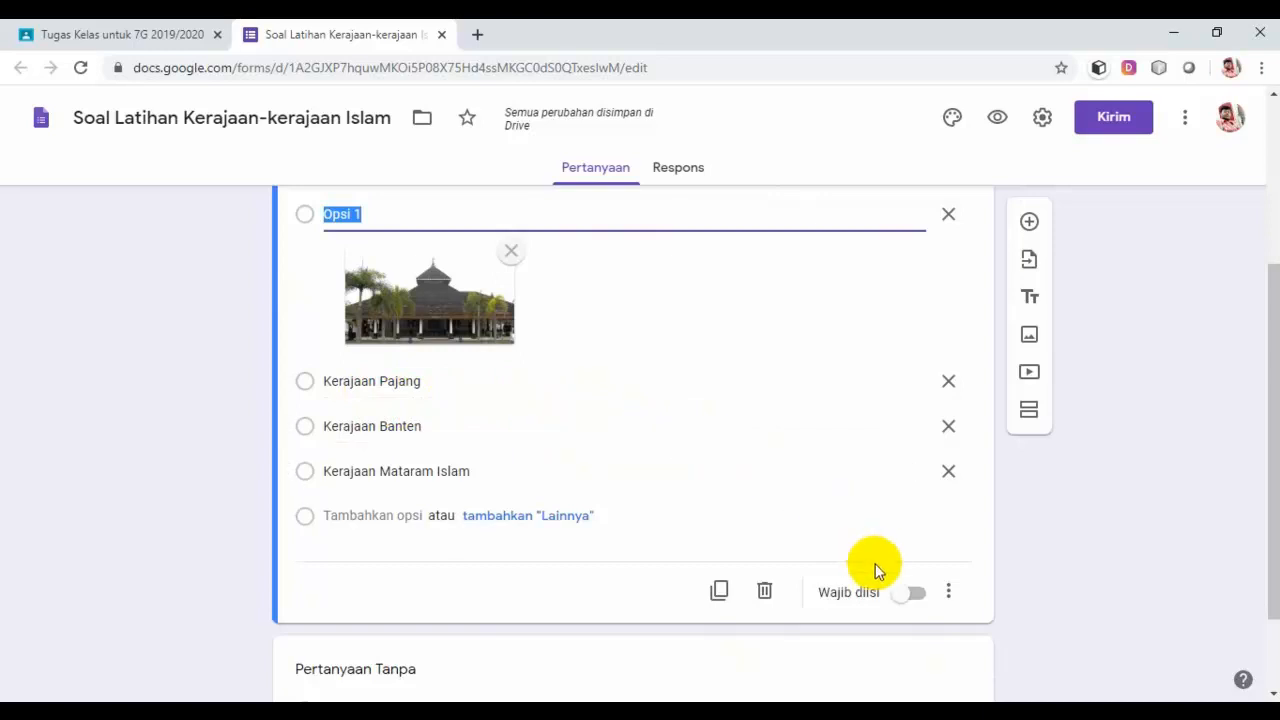
{"action": "left_click", "coordinate": [925, 597]}
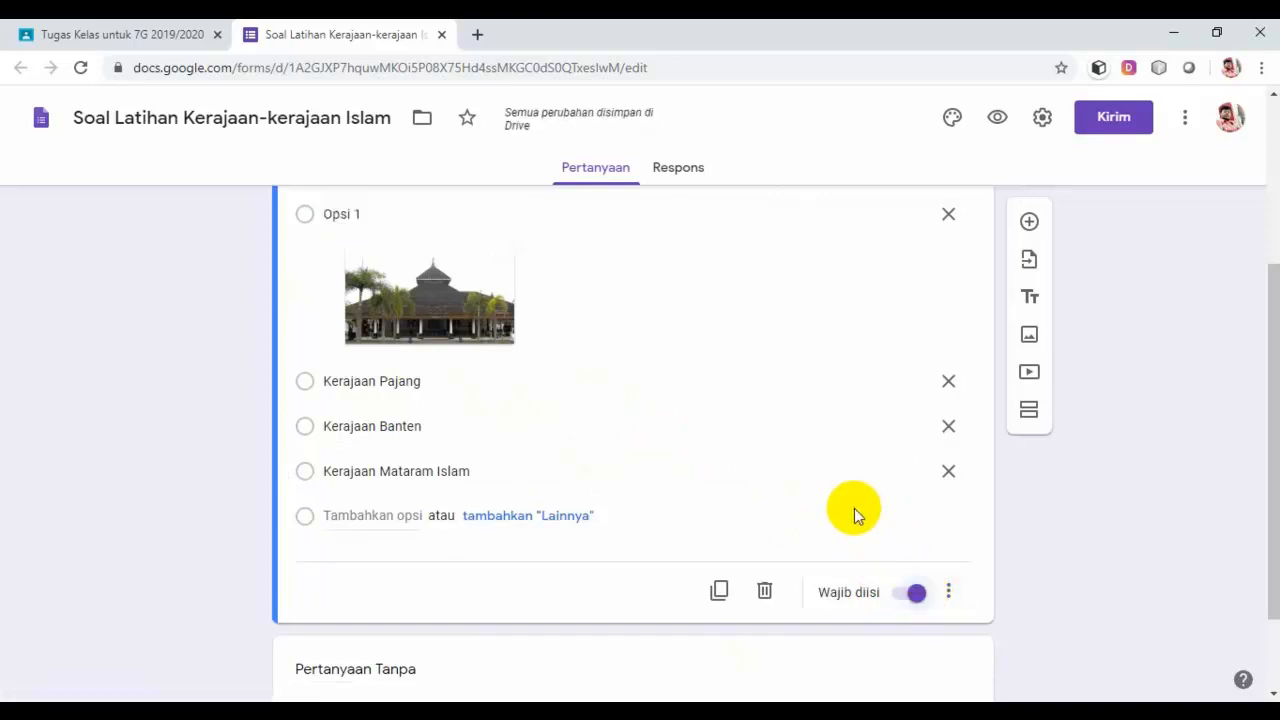
{"action": "scroll", "coordinate": [854, 508], "scroll_direction": "up", "scroll_amount": 2}
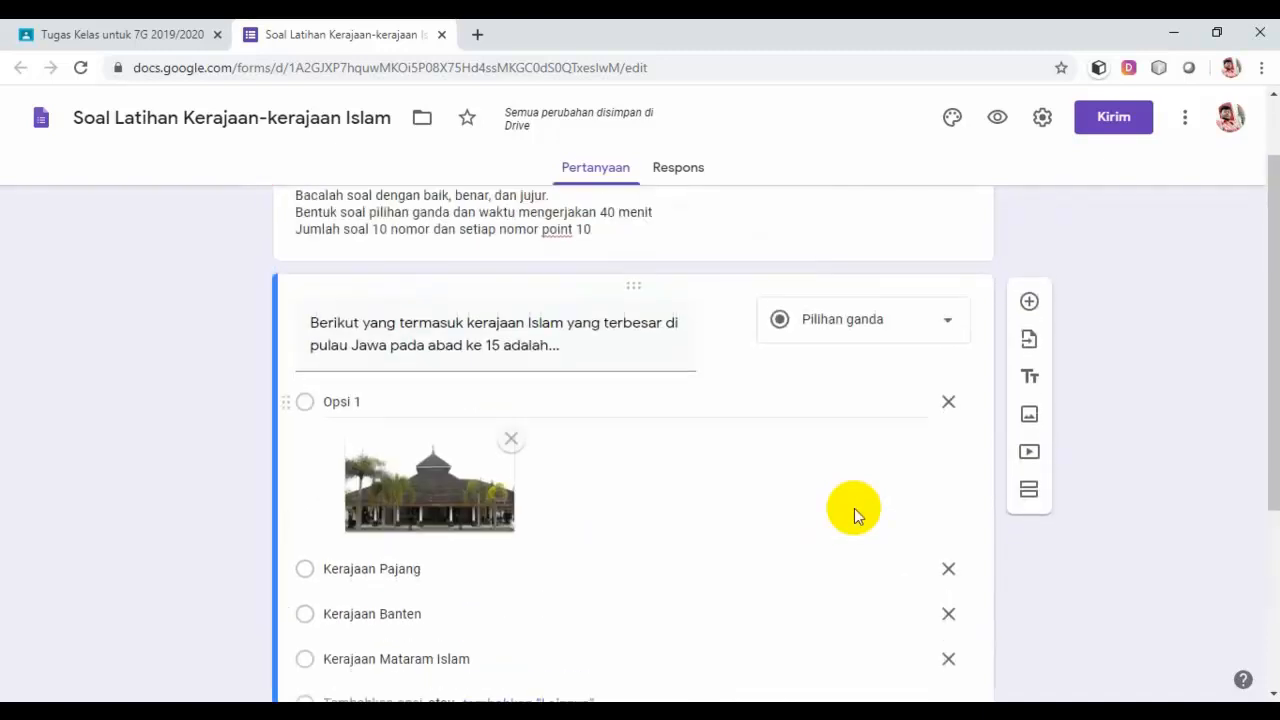
{"action": "scroll", "coordinate": [854, 508], "scroll_direction": "down", "scroll_amount": 2}
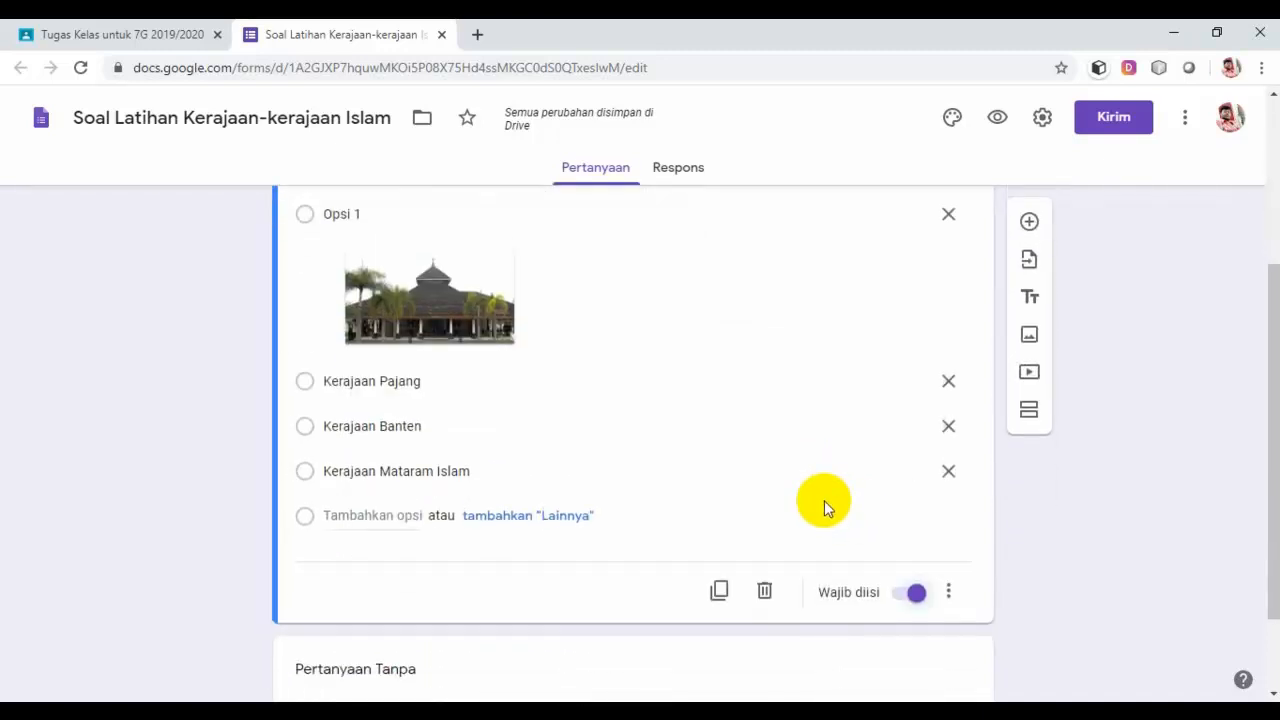
{"action": "scroll", "coordinate": [824, 500], "scroll_direction": "up", "scroll_amount": 3}
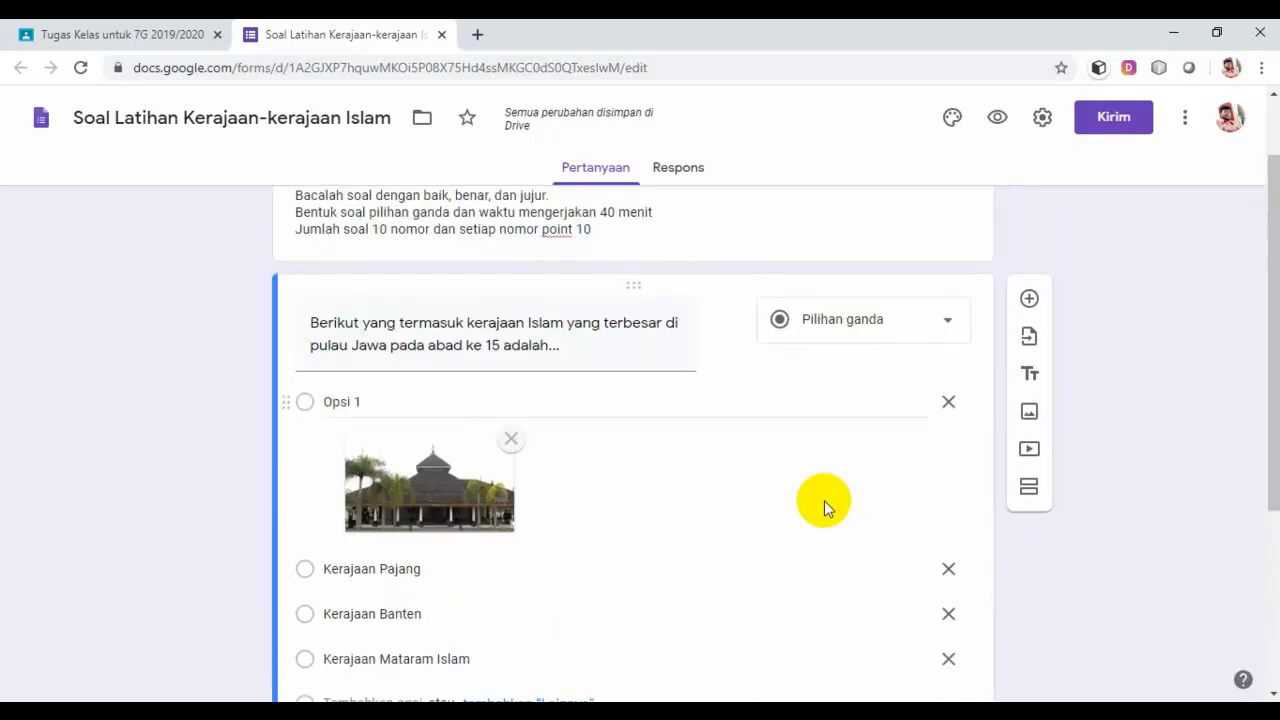
Step: Add a second question below the first, with its type set to Pilihan ganda
{"action": "left_click", "coordinate": [1030, 302]}
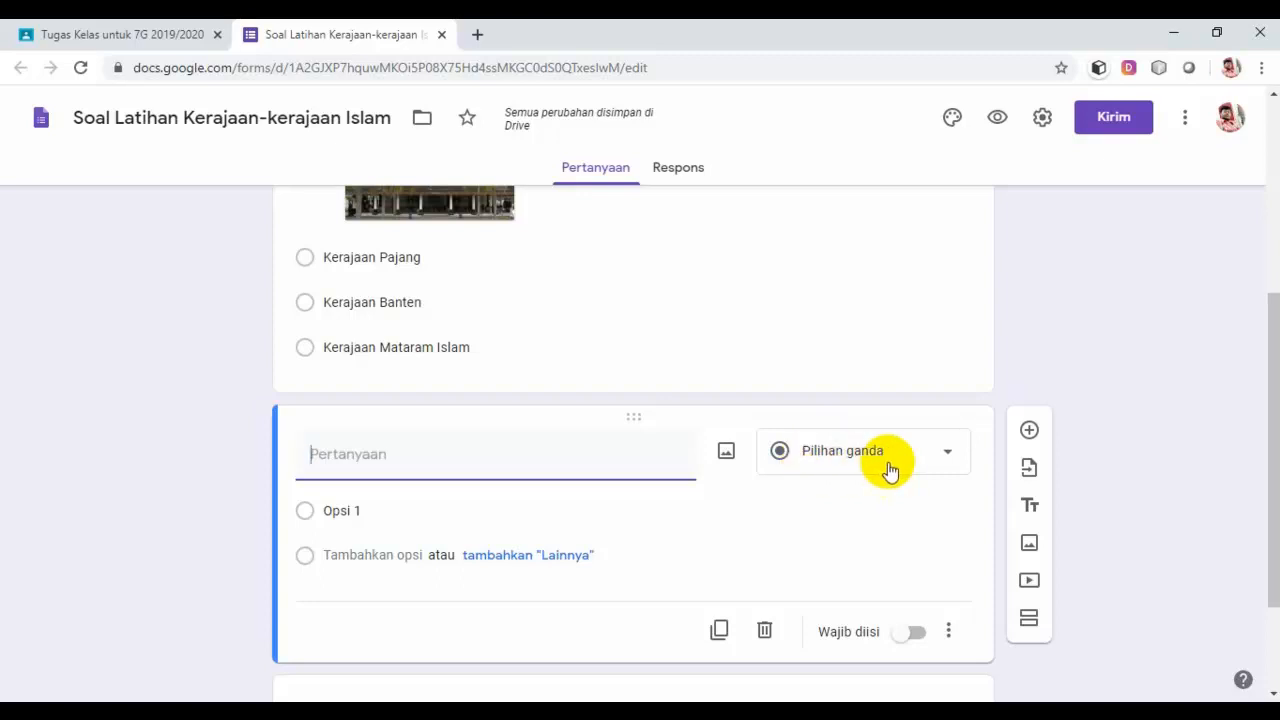
{"action": "left_click", "coordinate": [947, 457]}
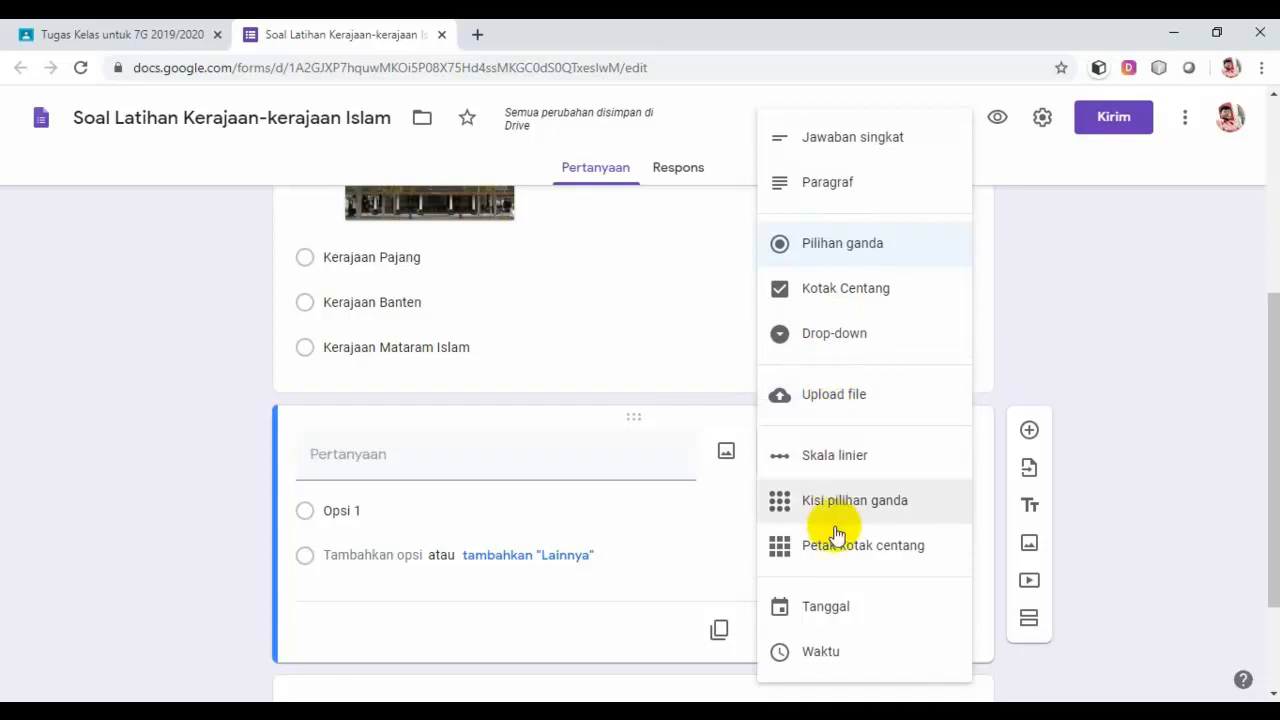
{"action": "left_click", "coordinate": [845, 250]}
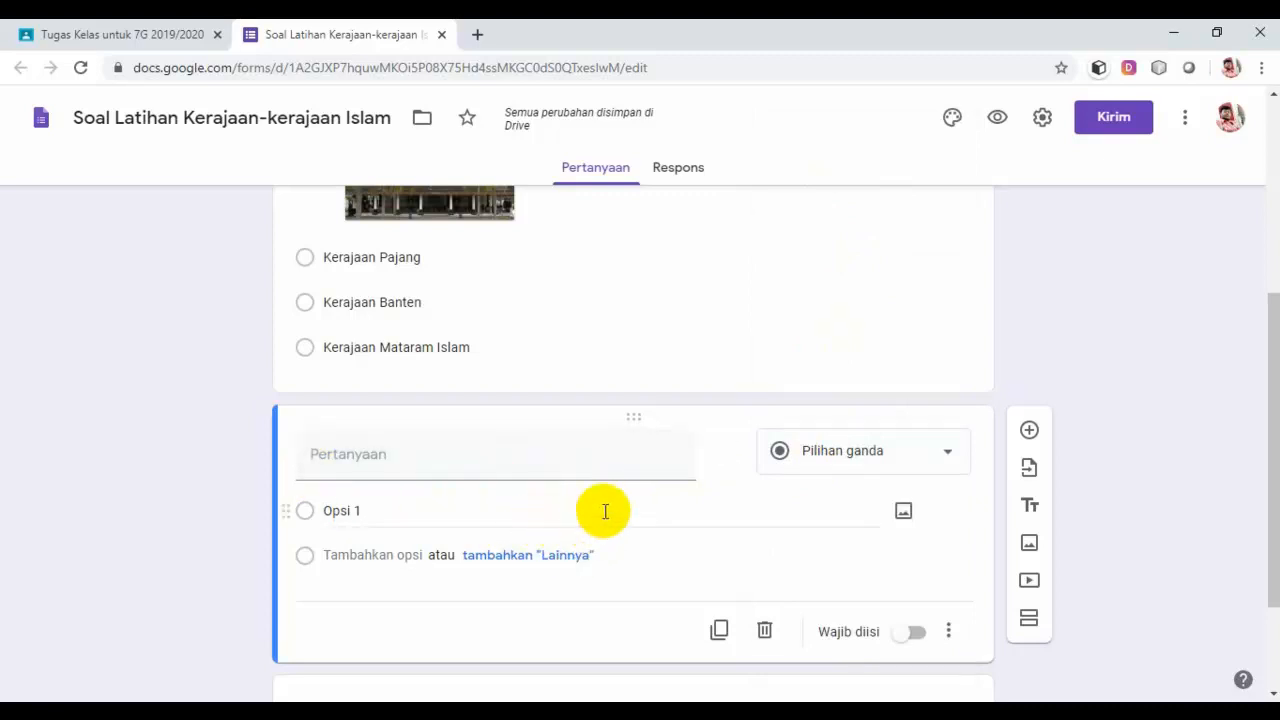
{"action": "scroll", "coordinate": [690, 488], "scroll_direction": "up", "scroll_amount": 3}
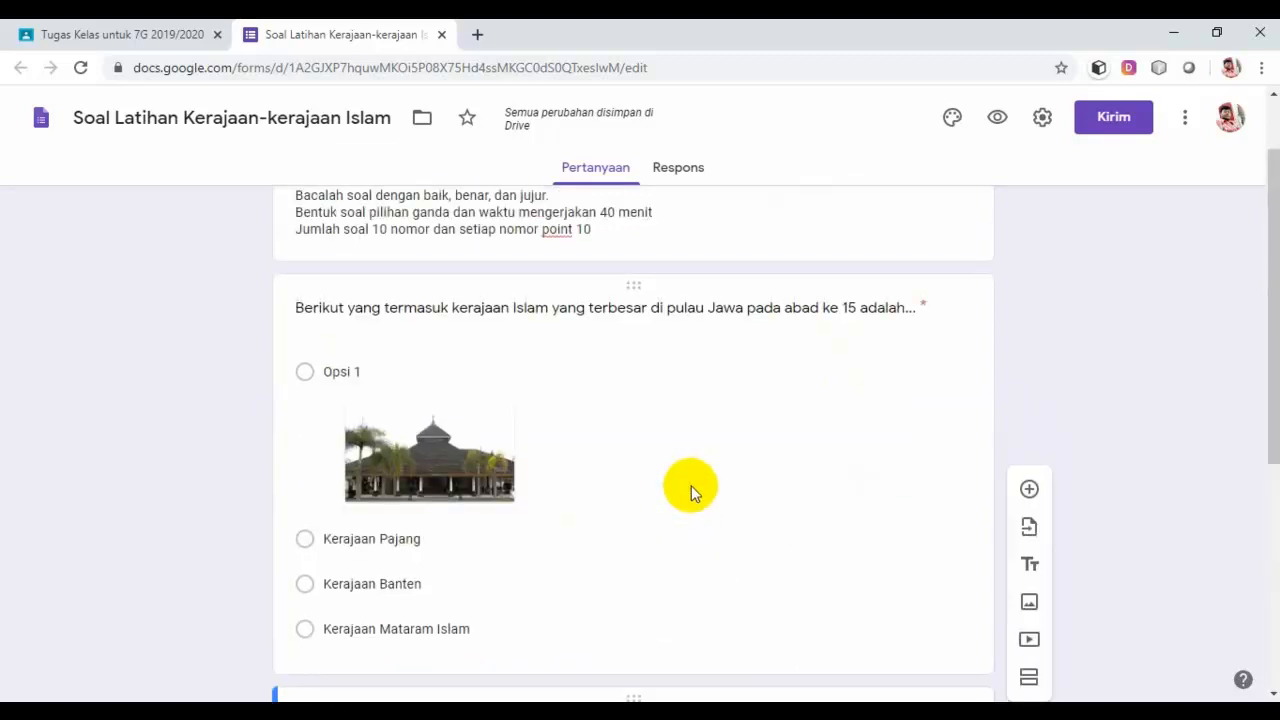
{"action": "scroll", "coordinate": [691, 487], "scroll_direction": "down", "scroll_amount": 1}
{"action": "scroll", "coordinate": [691, 487], "scroll_direction": "down", "scroll_amount": 1}
{"action": "scroll", "coordinate": [700, 465], "scroll_direction": "up", "scroll_amount": 2}
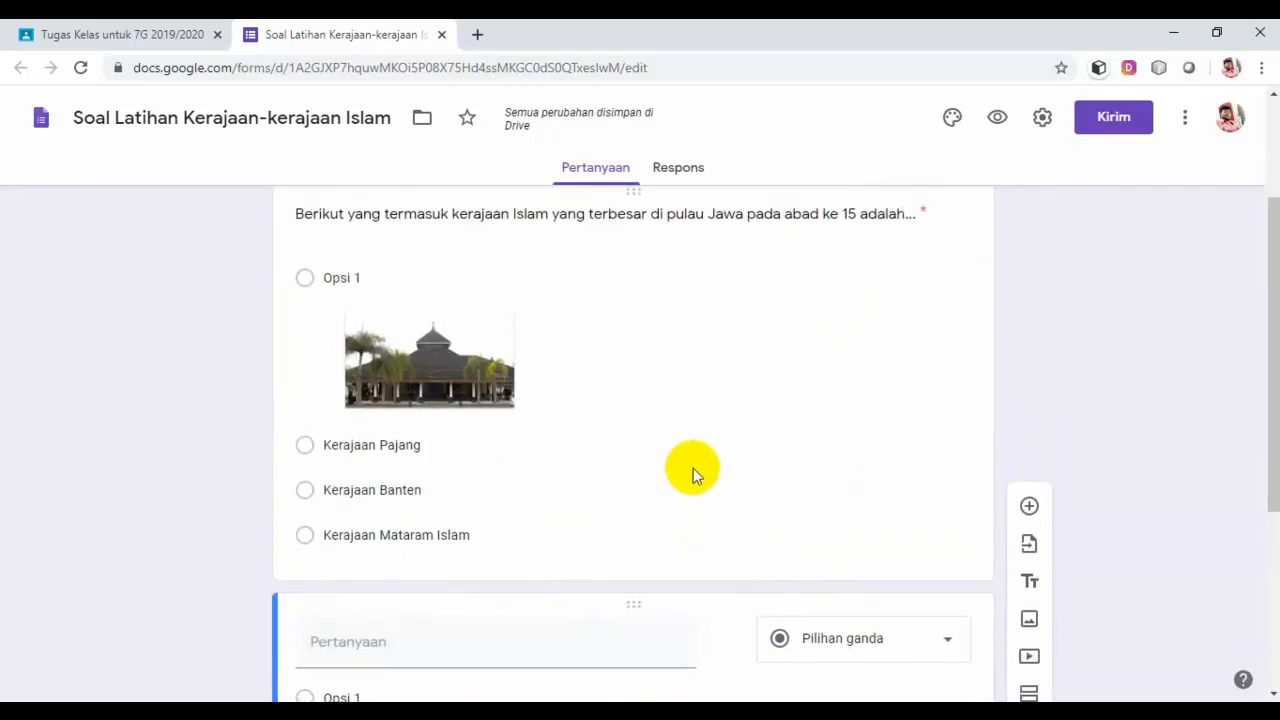
{"action": "scroll", "coordinate": [495, 502], "scroll_direction": "up", "scroll_amount": 2}
{"action": "scroll", "coordinate": [545, 508], "scroll_direction": "down", "scroll_amount": 1}
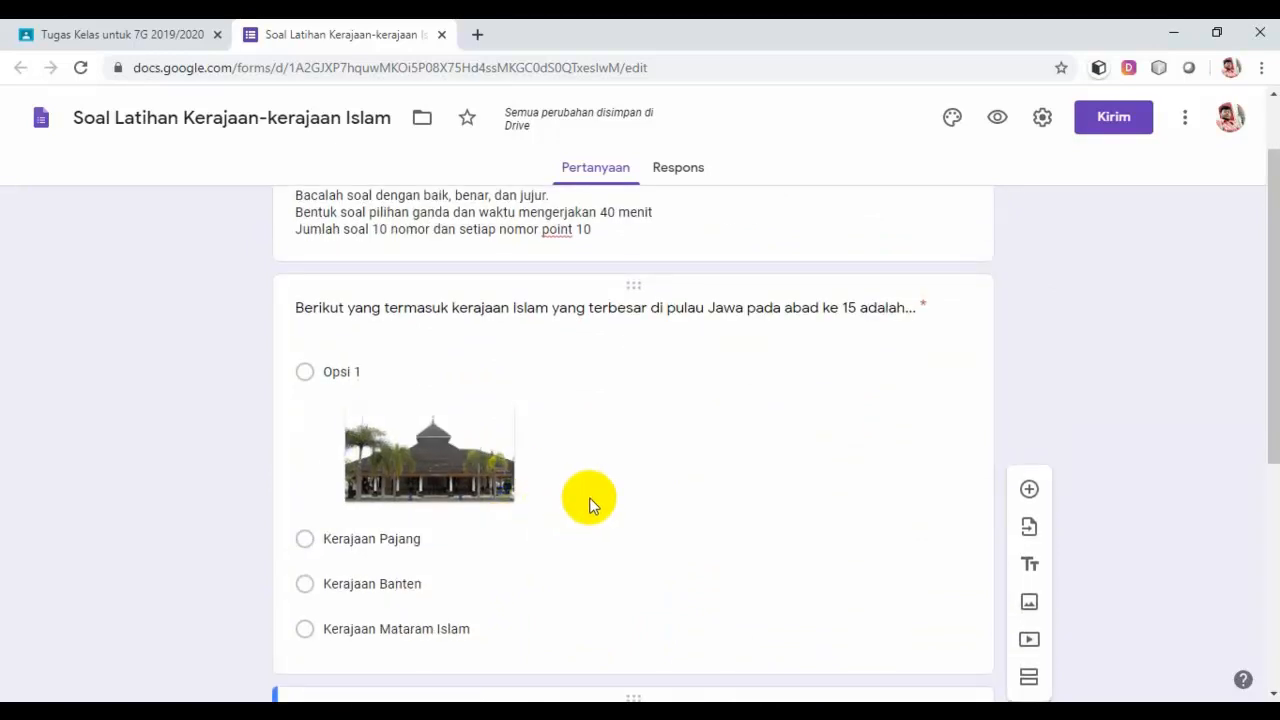
{"action": "scroll", "coordinate": [590, 505], "scroll_direction": "down", "scroll_amount": 1}
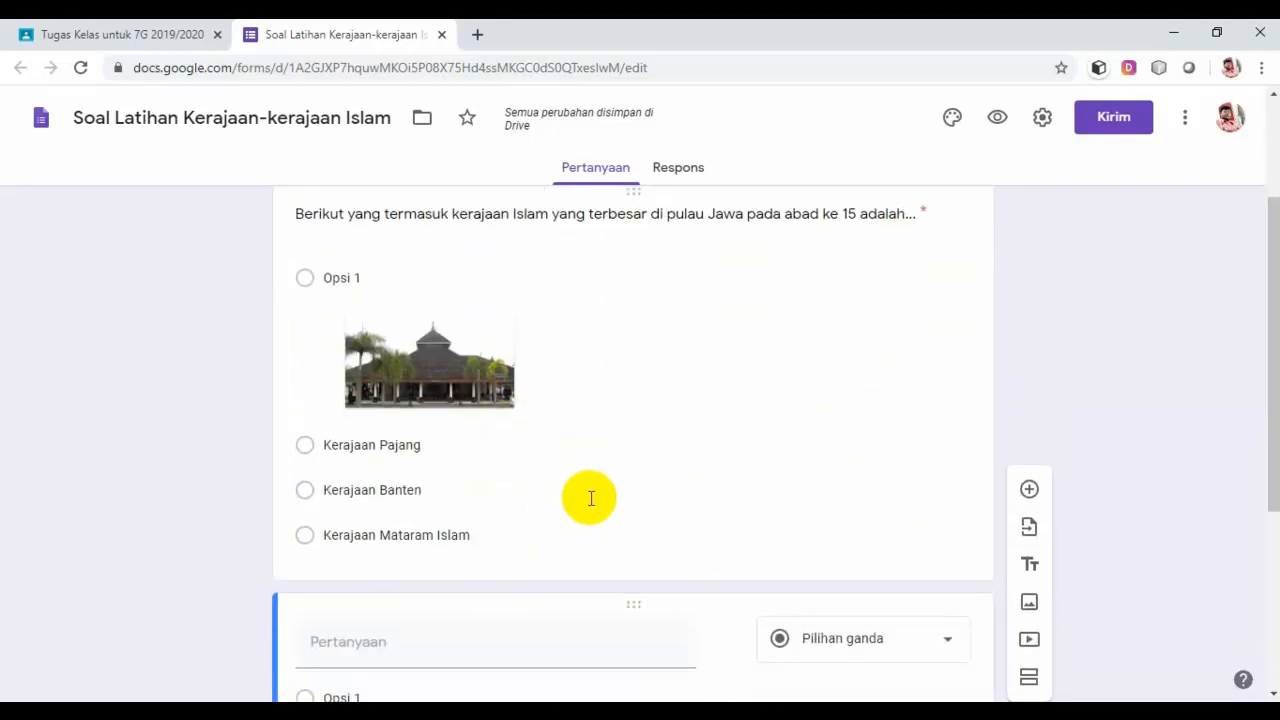
{"action": "scroll", "coordinate": [591, 498], "scroll_direction": "up", "scroll_amount": 1}
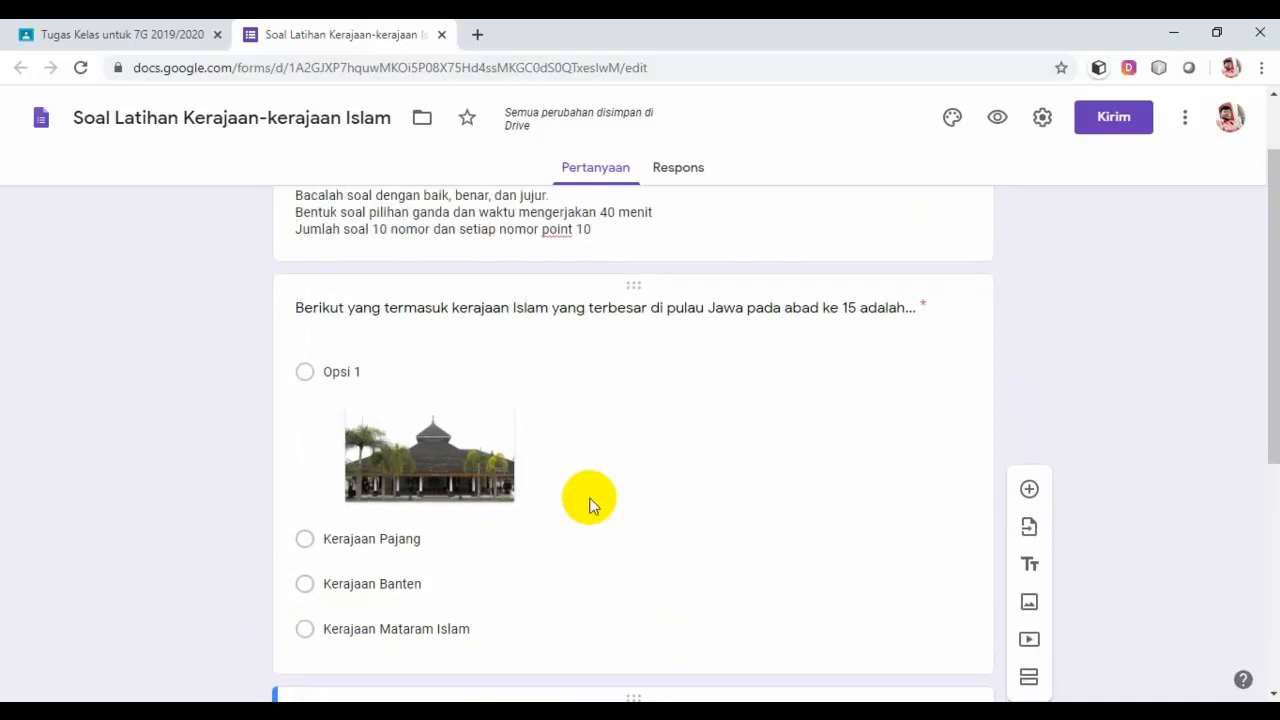
{"action": "scroll", "coordinate": [590, 505], "scroll_direction": "down", "scroll_amount": 1}
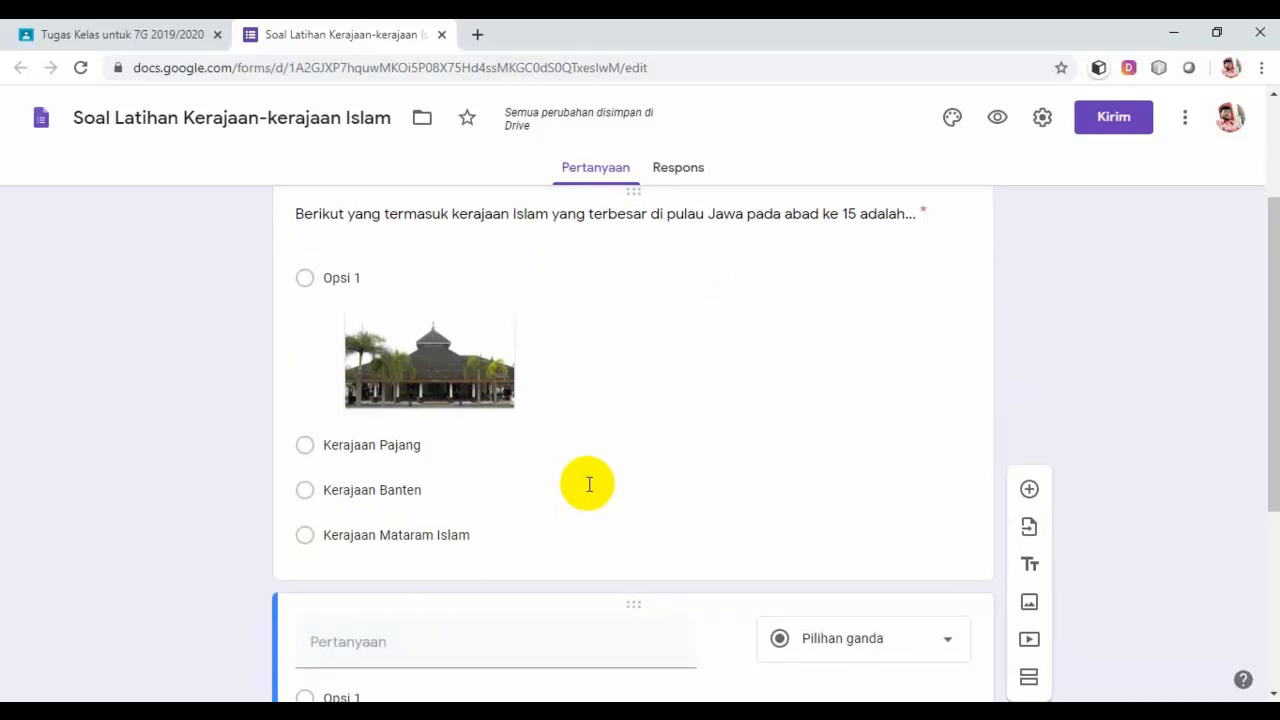
{"action": "scroll", "coordinate": [683, 440], "scroll_direction": "up", "scroll_amount": 1}
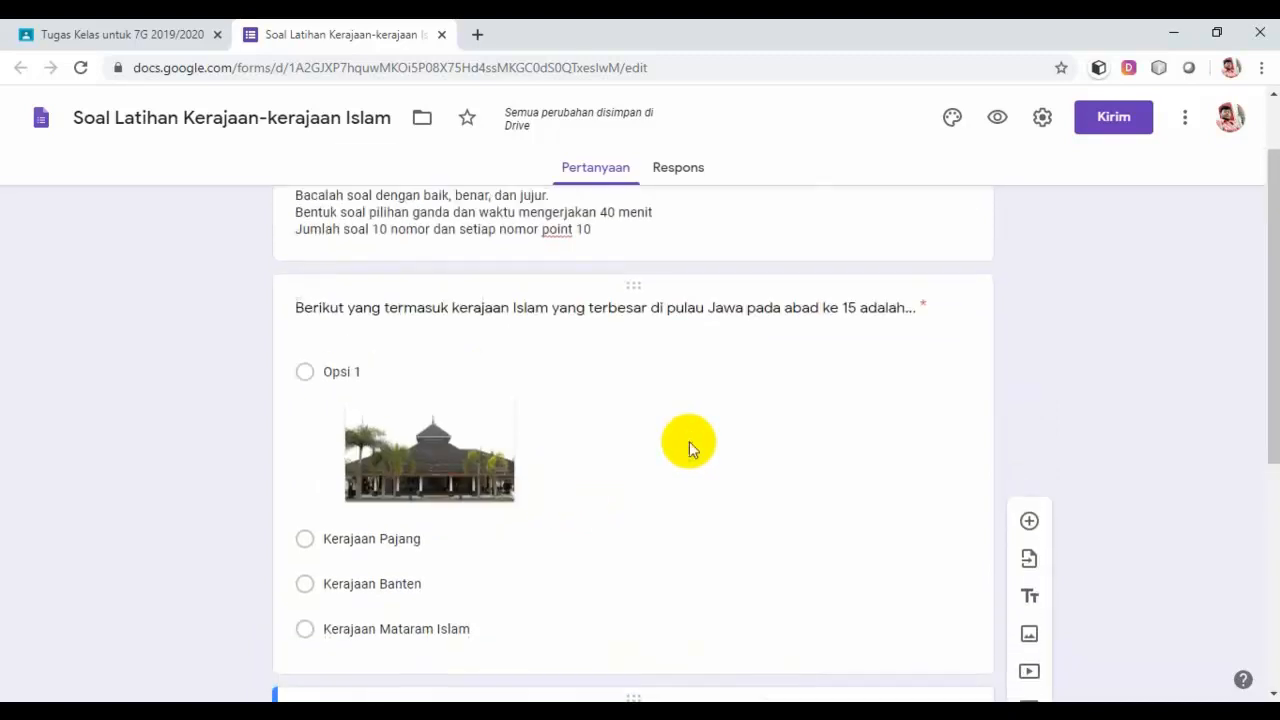
{"action": "scroll", "coordinate": [691, 440], "scroll_direction": "down", "scroll_amount": 1}
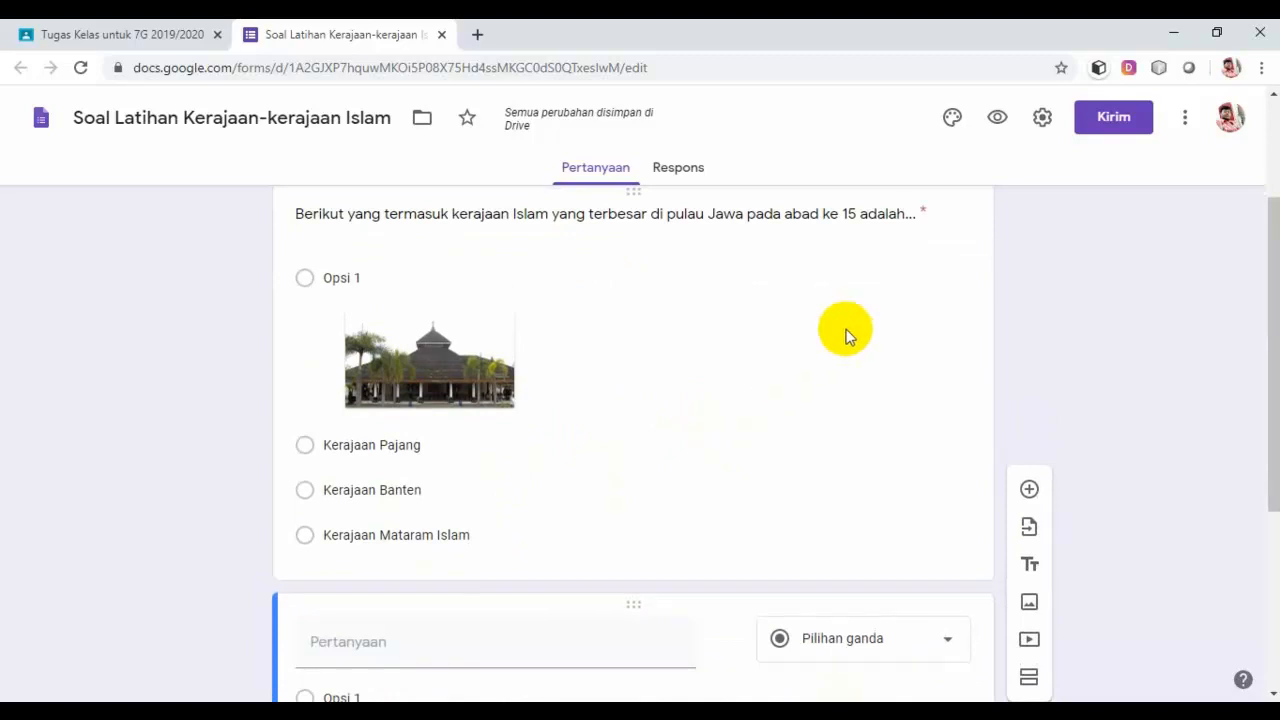
Step: Switch on Jadikan ini sebagai kuis in the Kuis settings and save them
{"action": "left_click", "coordinate": [1043, 119]}
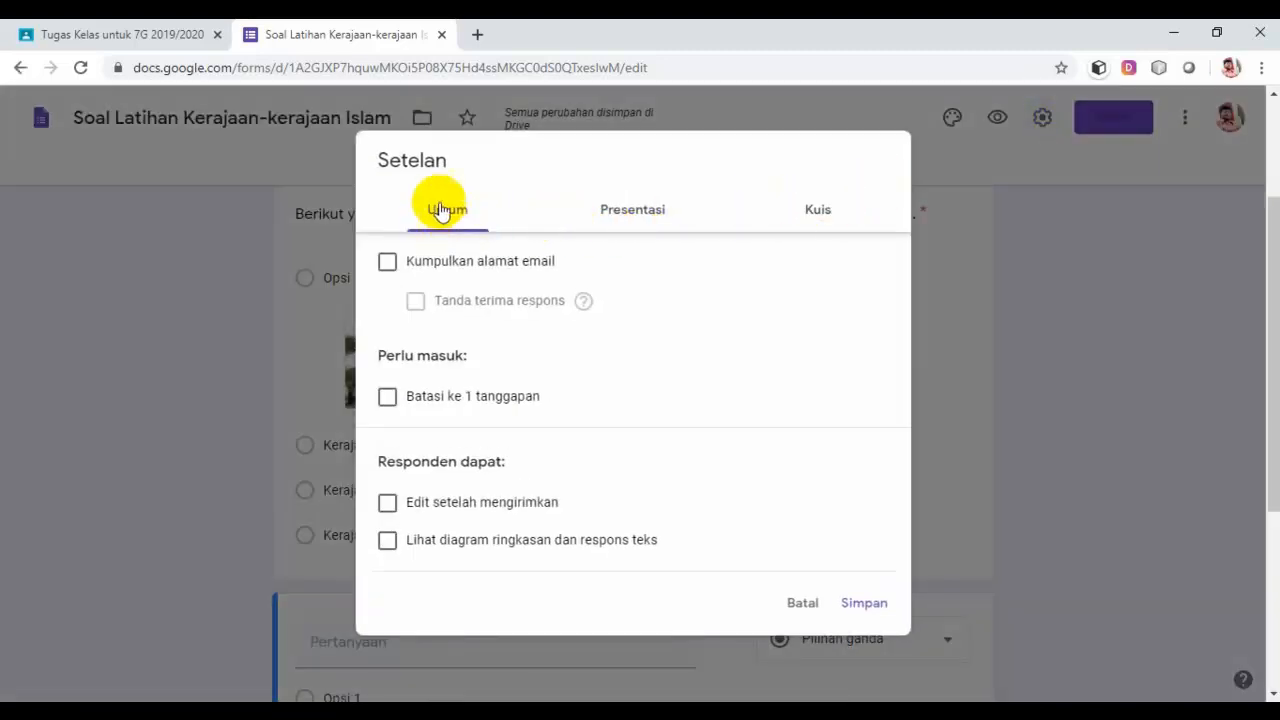
{"action": "left_click", "coordinate": [818, 214]}
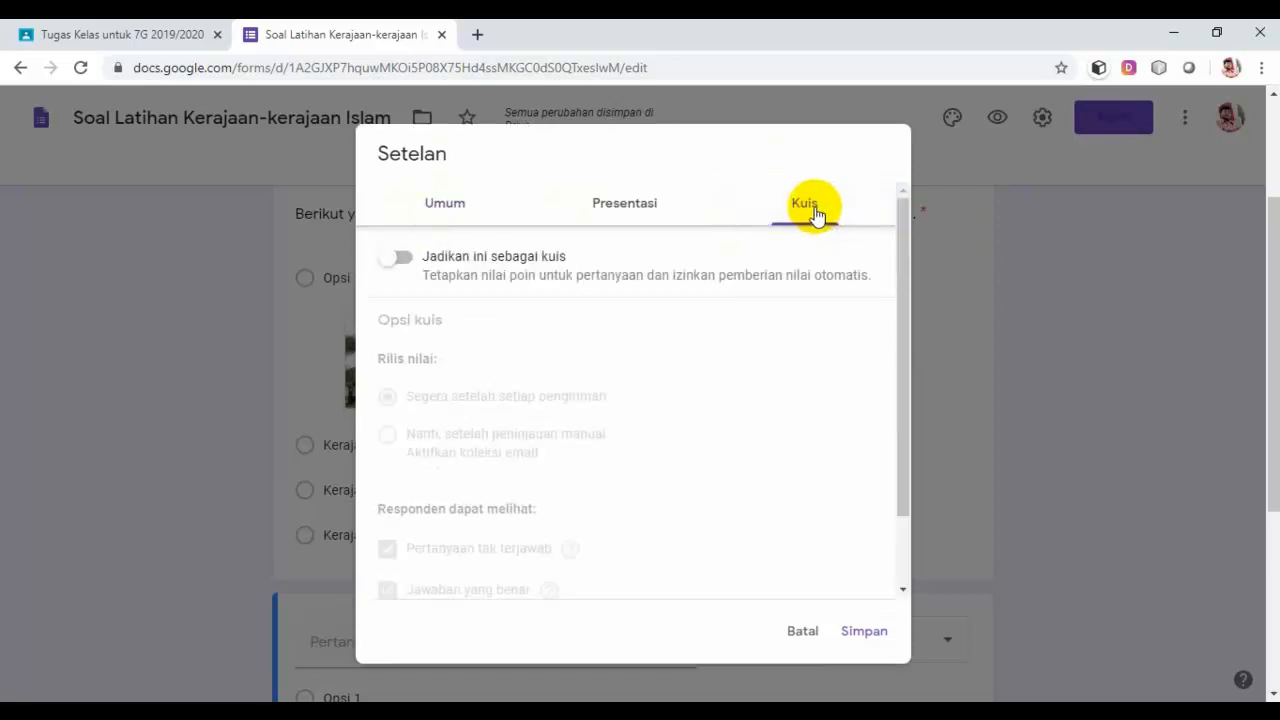
{"action": "left_click", "coordinate": [409, 262]}
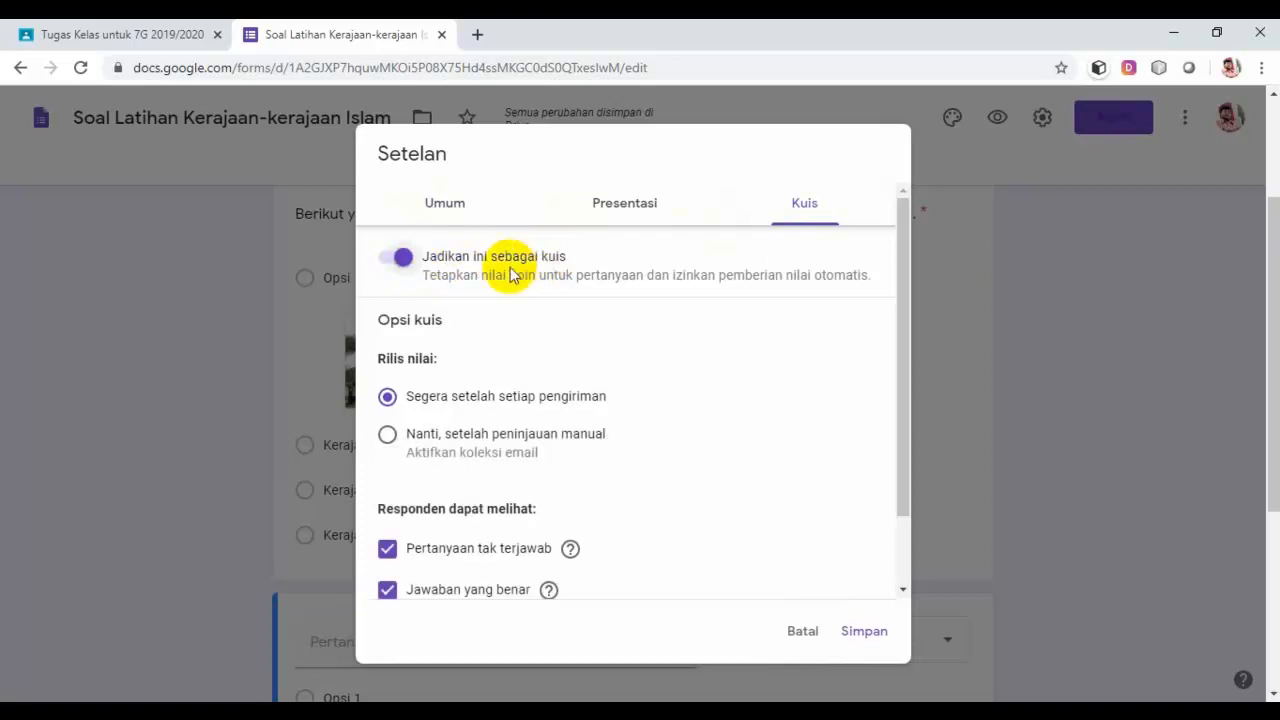
{"action": "left_click_drag", "start_coordinate": [900, 320], "coordinate": [900, 428]}
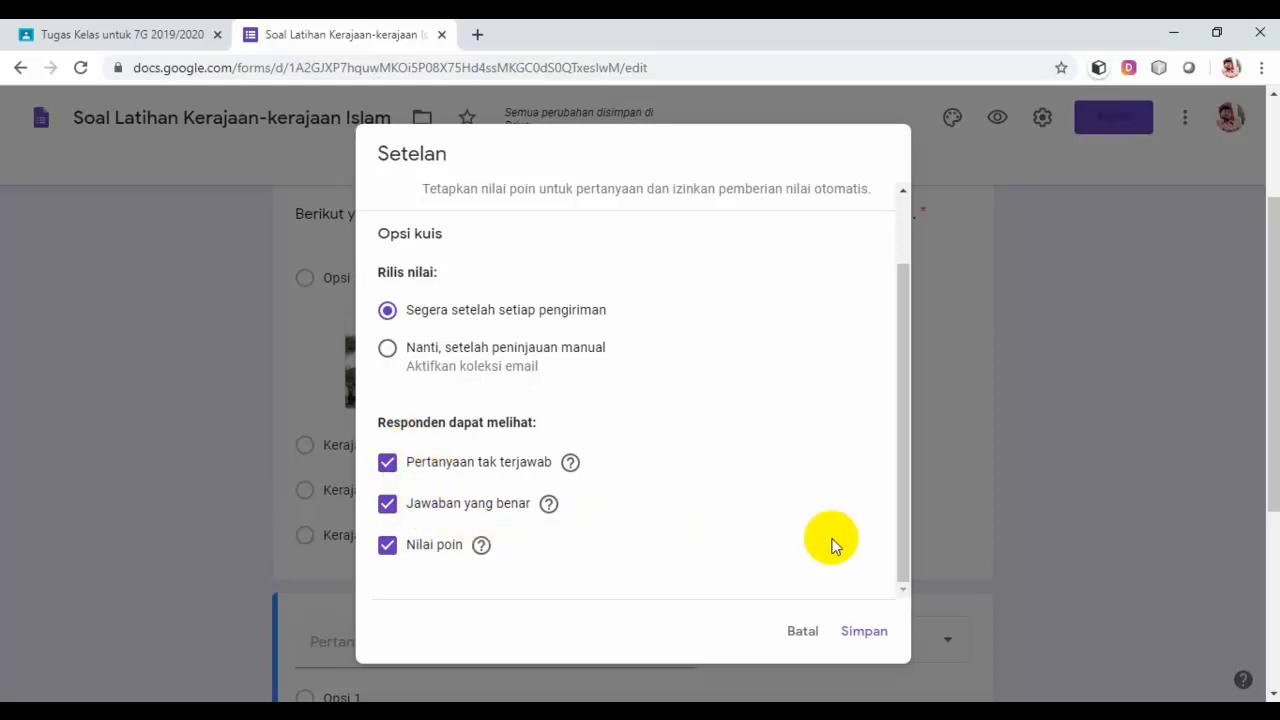
{"action": "left_click", "coordinate": [866, 631]}
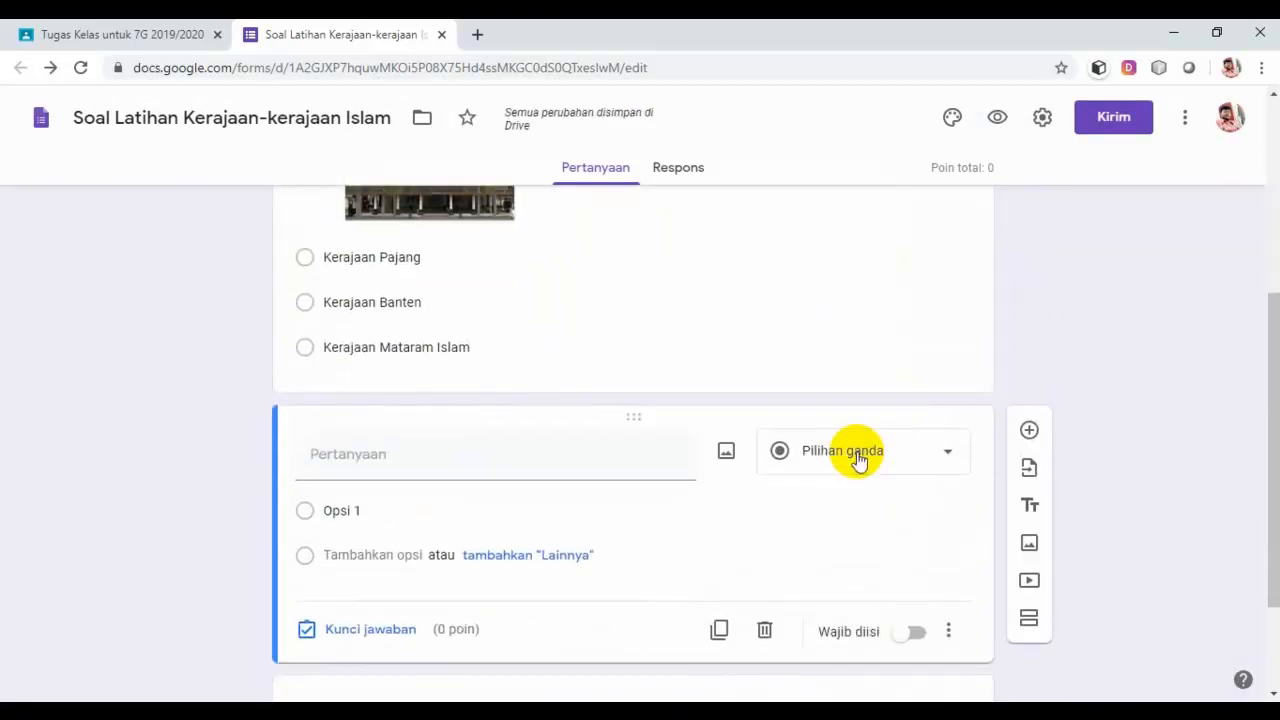
Step: Open the first question's answer key and set its value to 10 points
{"action": "scroll", "coordinate": [851, 449], "scroll_direction": "up", "scroll_amount": 2}
{"action": "scroll", "coordinate": [805, 468], "scroll_direction": "up", "scroll_amount": 2}
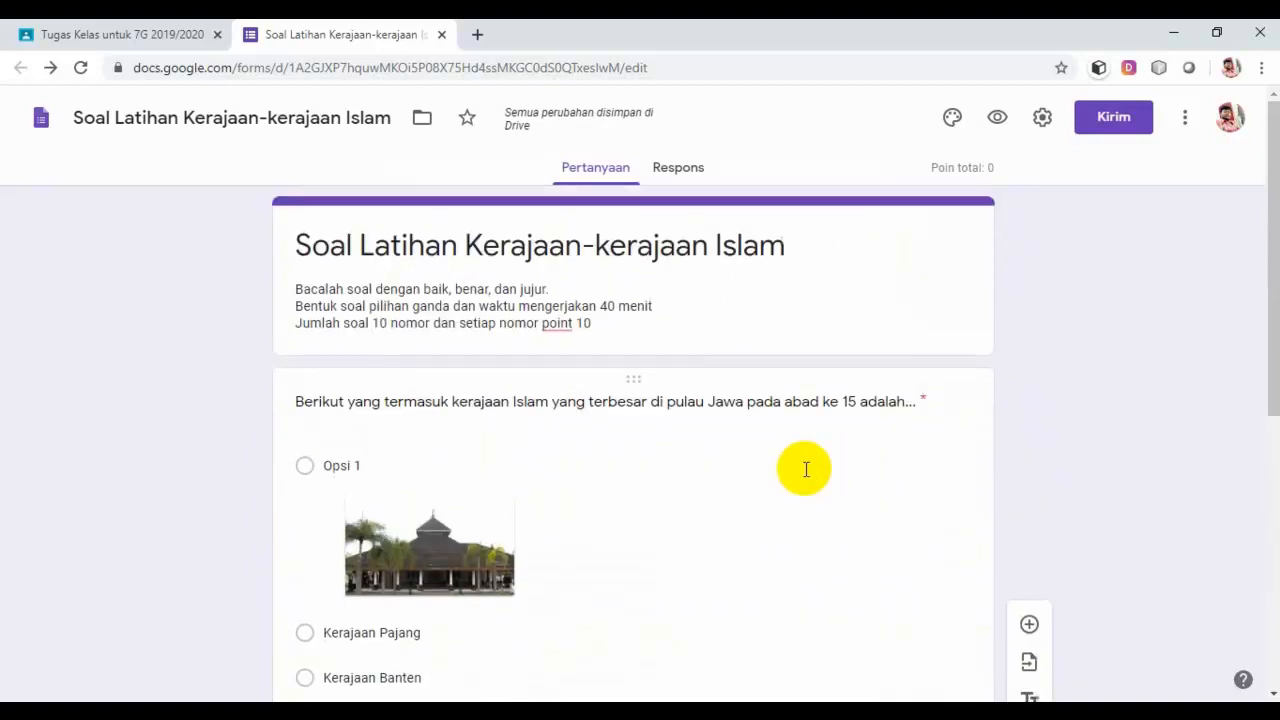
{"action": "scroll", "coordinate": [805, 468], "scroll_direction": "down", "scroll_amount": 2}
{"action": "left_click", "coordinate": [800, 471]}
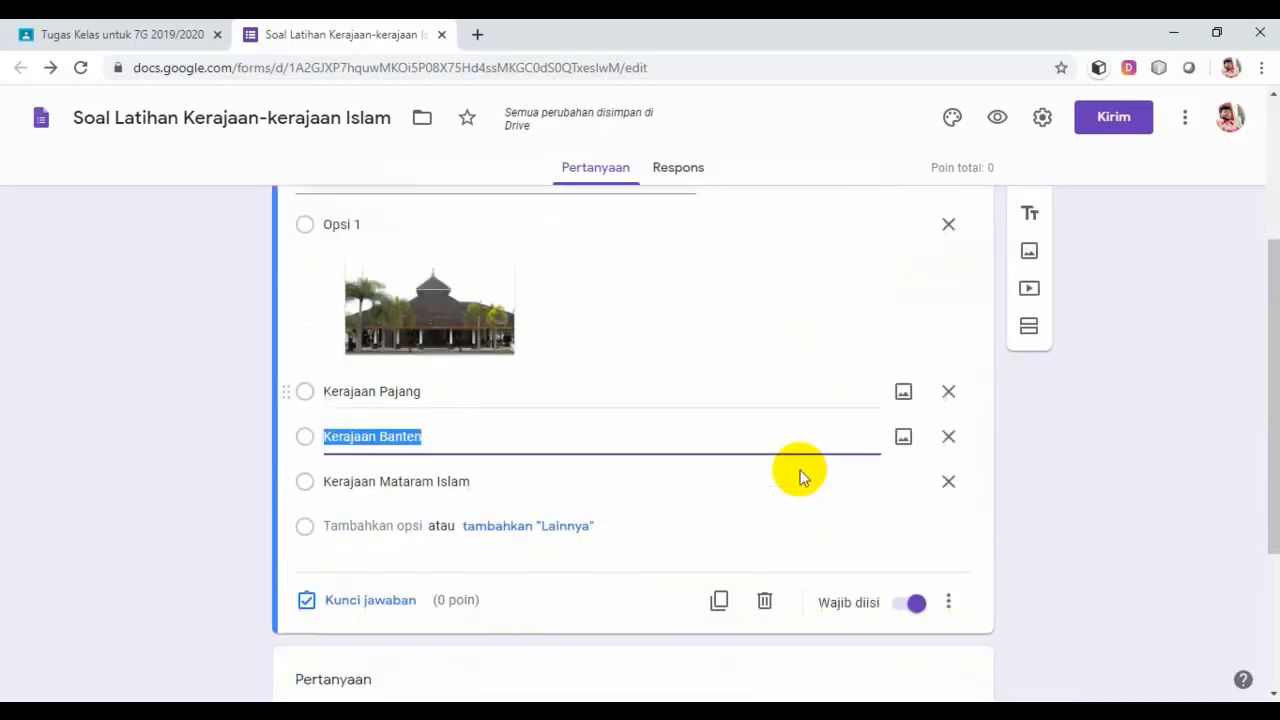
{"action": "scroll", "coordinate": [800, 470], "scroll_direction": "down", "scroll_amount": 1}
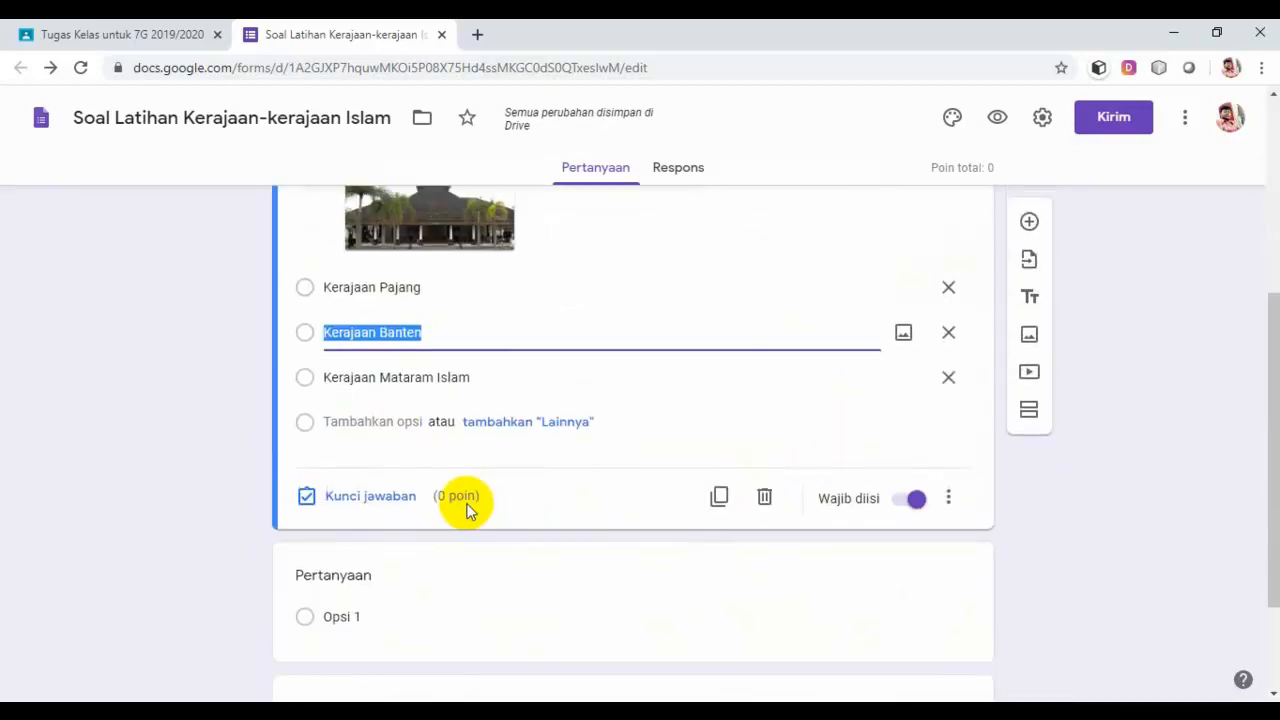
{"action": "left_click", "coordinate": [371, 497]}
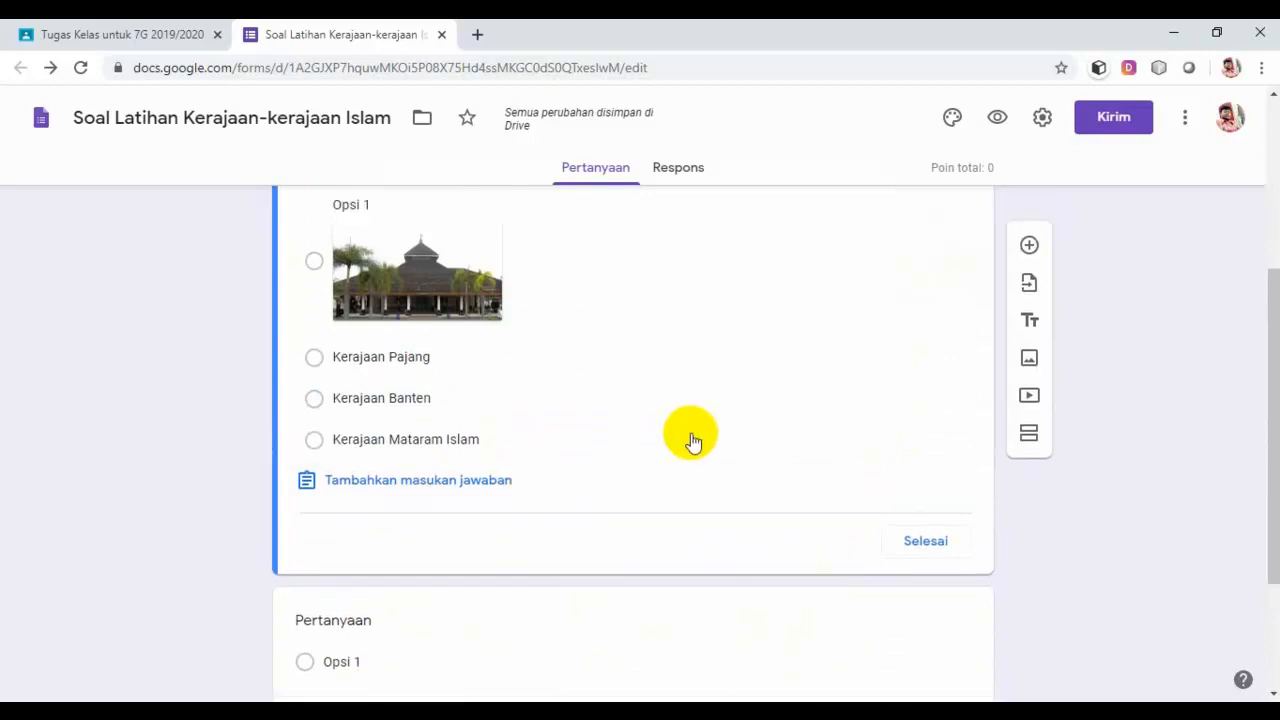
{"action": "left_click", "coordinate": [908, 318]}
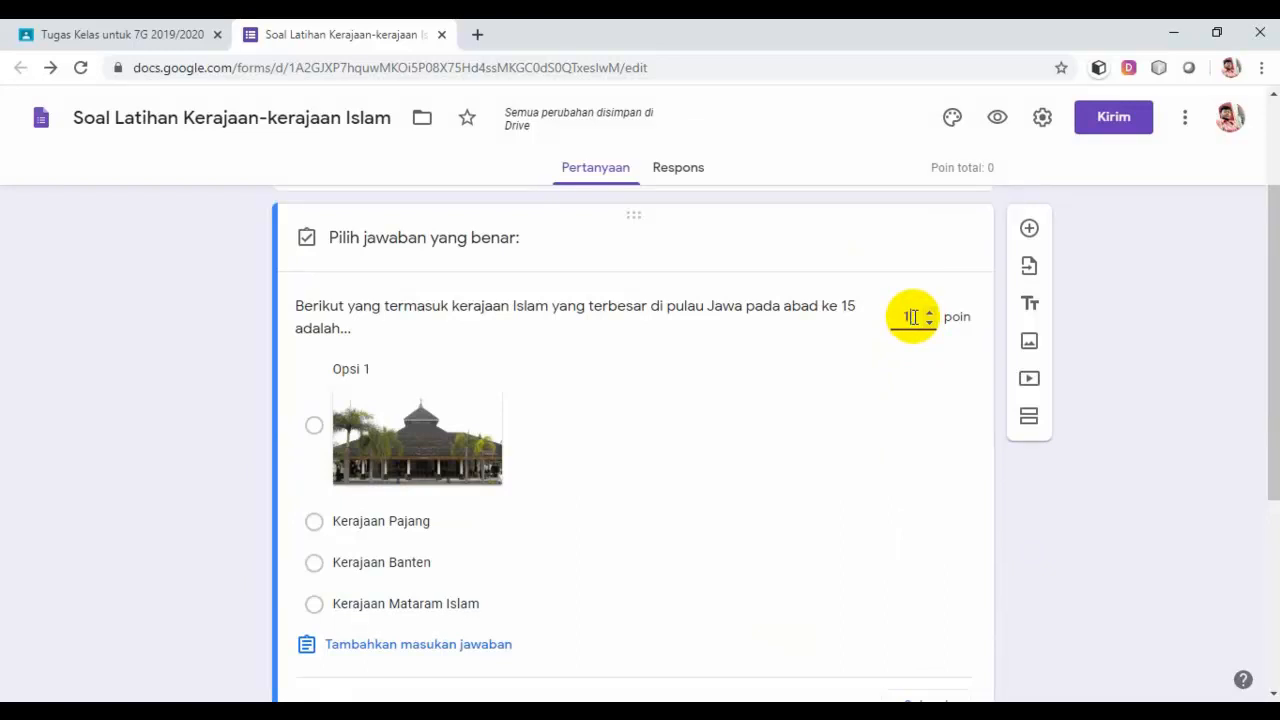
{"action": "type", "text": "10"}
Step: Mark the mosque-image Opsi 1 as the correct answer and finish the key
{"action": "scroll", "coordinate": [743, 409], "scroll_direction": "down", "scroll_amount": 3}
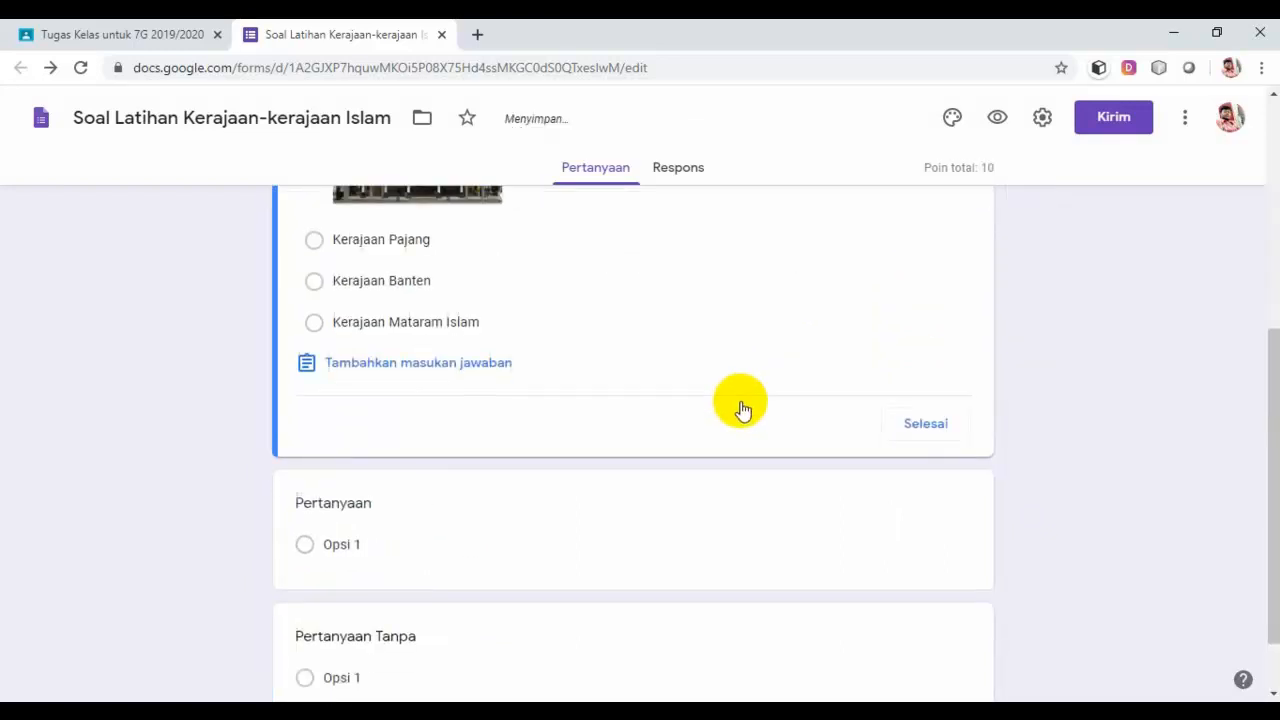
{"action": "scroll", "coordinate": [741, 410], "scroll_direction": "up", "scroll_amount": 1}
{"action": "scroll", "coordinate": [741, 410], "scroll_direction": "up", "scroll_amount": 2}
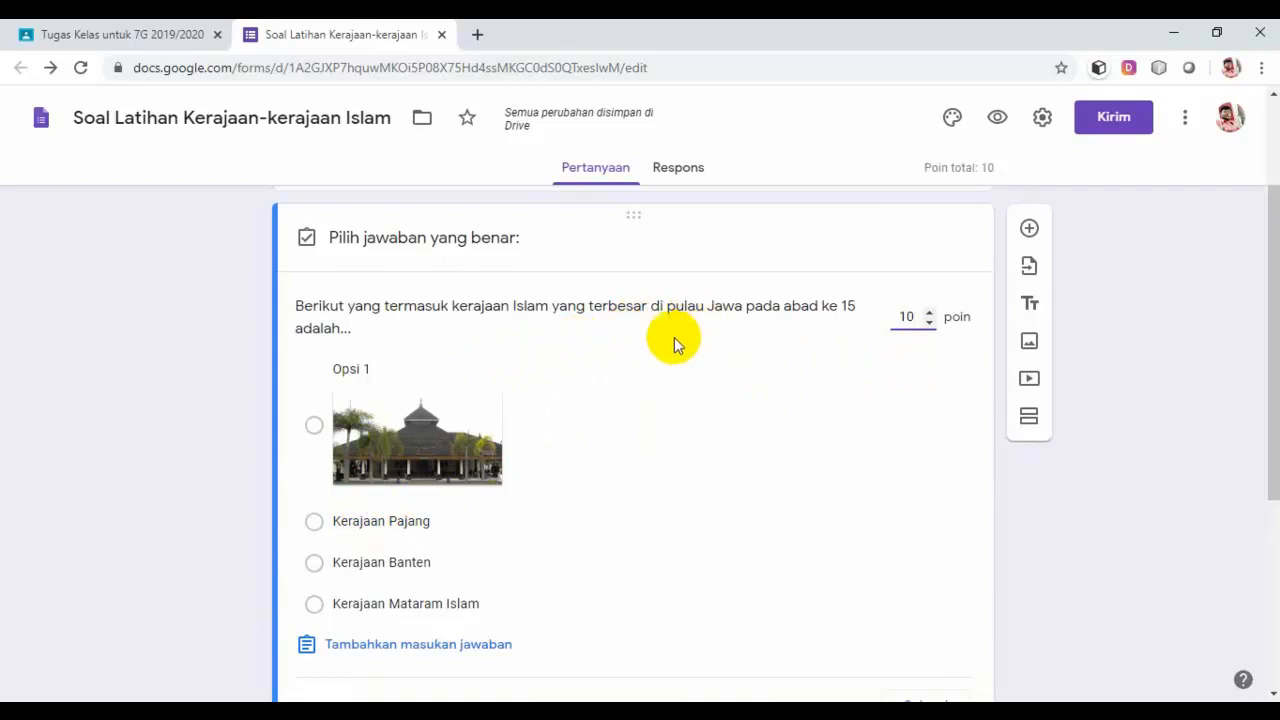
{"action": "left_click", "coordinate": [314, 428]}
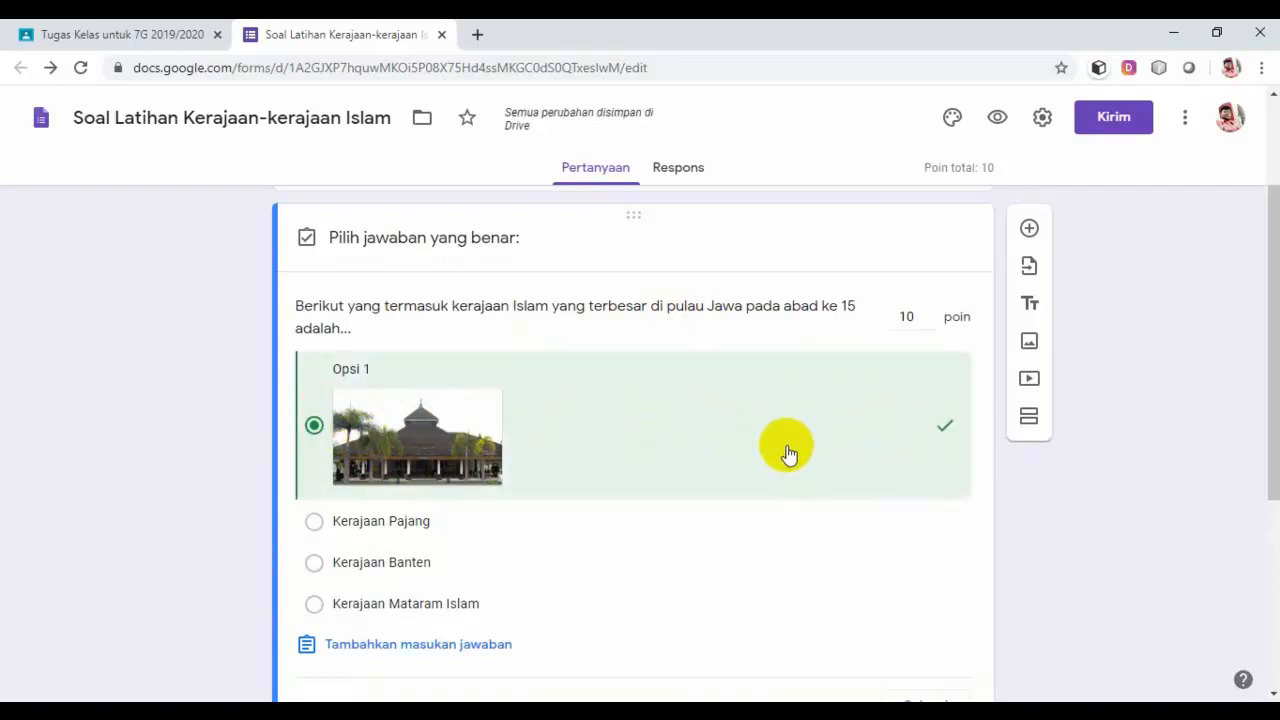
{"action": "scroll", "coordinate": [889, 434], "scroll_direction": "down", "scroll_amount": 1}
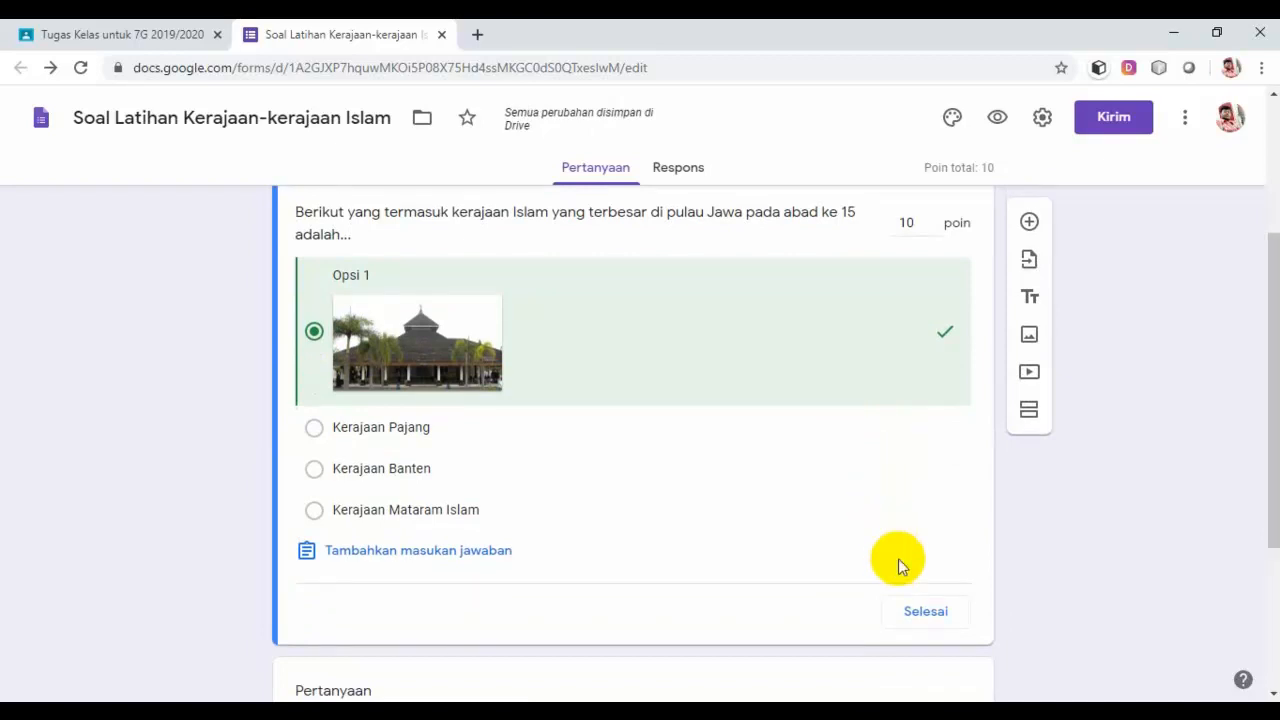
{"action": "left_click", "coordinate": [926, 615]}
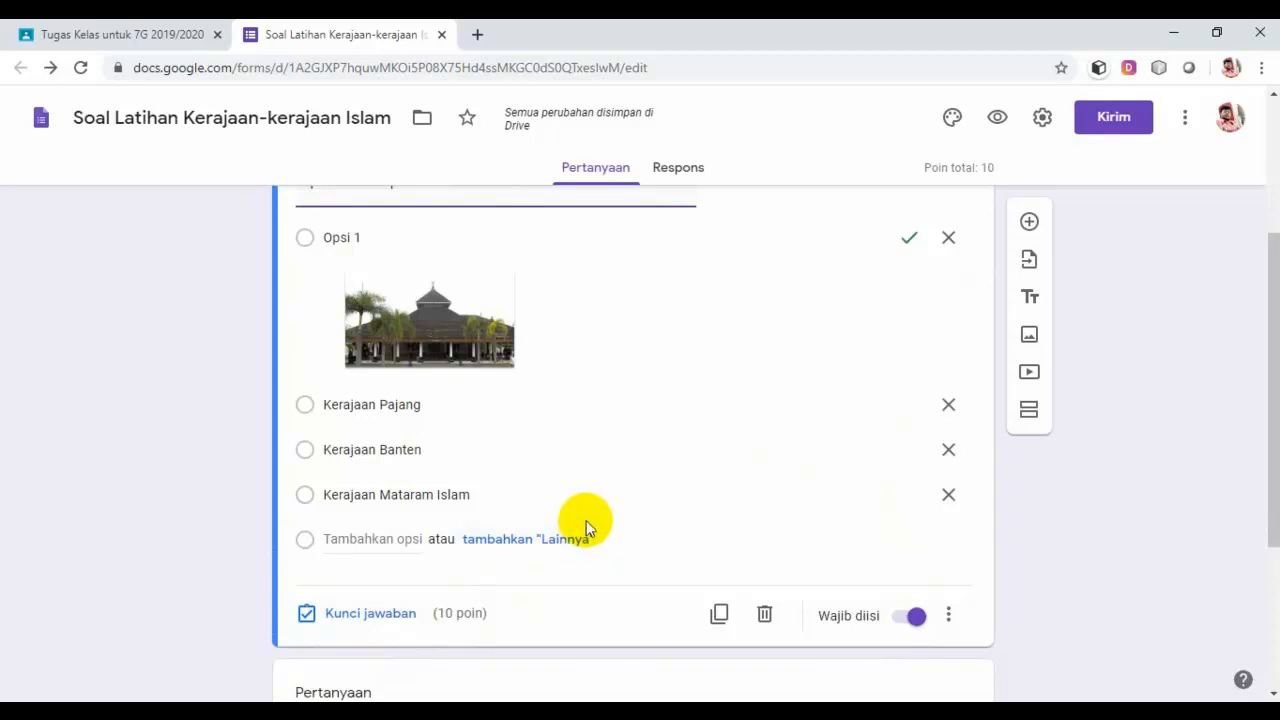
{"action": "scroll", "coordinate": [429, 275], "scroll_direction": "up", "scroll_amount": 1}
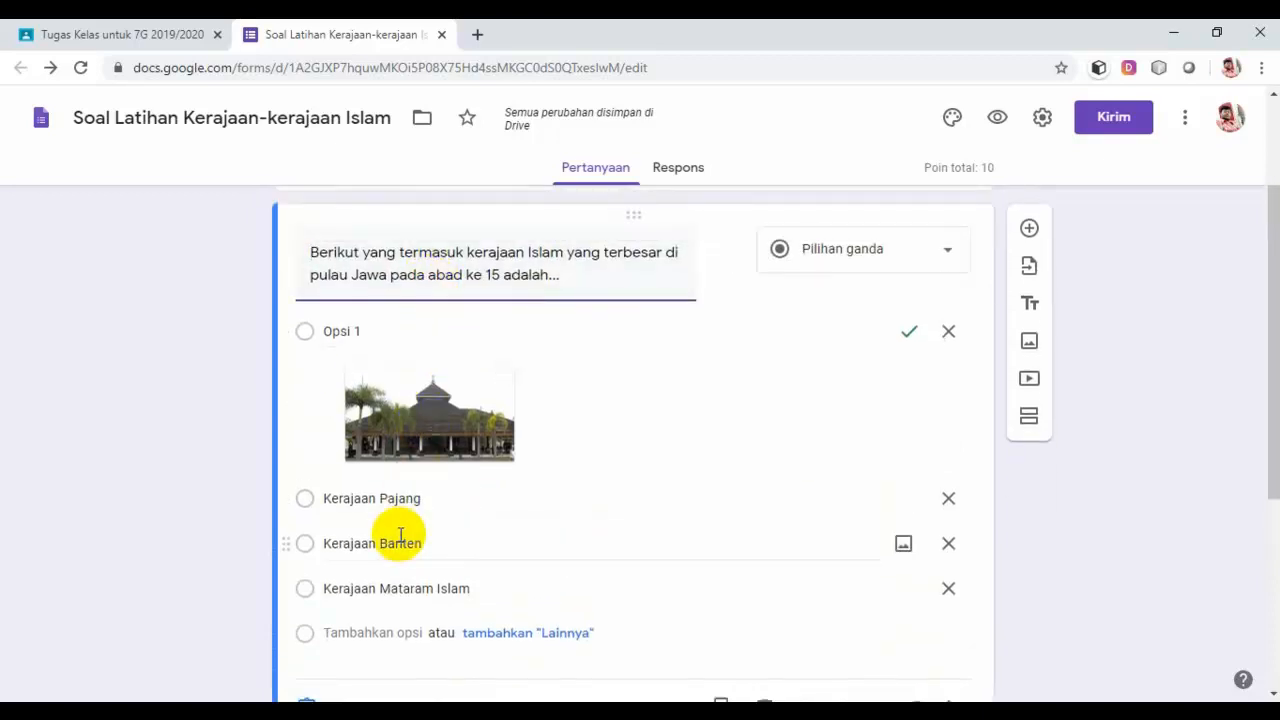
{"action": "scroll", "coordinate": [400, 537], "scroll_direction": "down", "scroll_amount": 3}
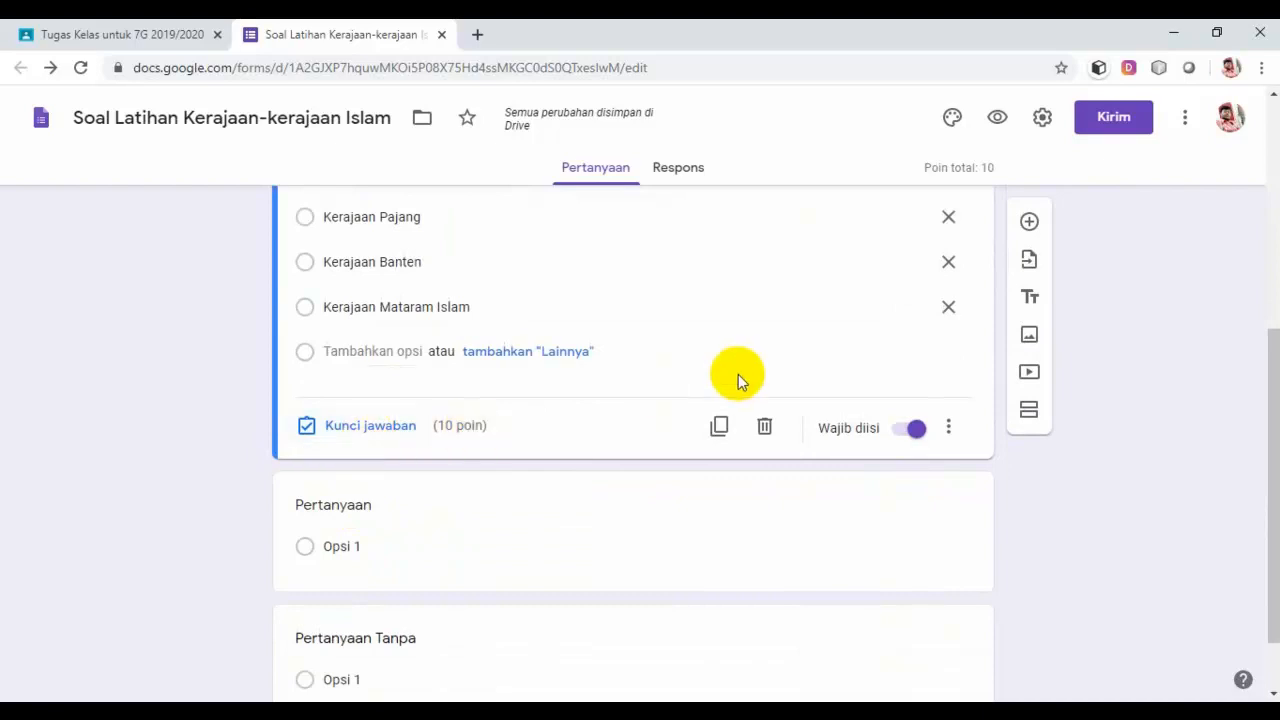
{"action": "scroll", "coordinate": [738, 374], "scroll_direction": "up", "scroll_amount": 3}
{"action": "scroll", "coordinate": [738, 385], "scroll_direction": "down", "scroll_amount": 3}
{"action": "scroll", "coordinate": [746, 403], "scroll_direction": "up", "scroll_amount": 2}
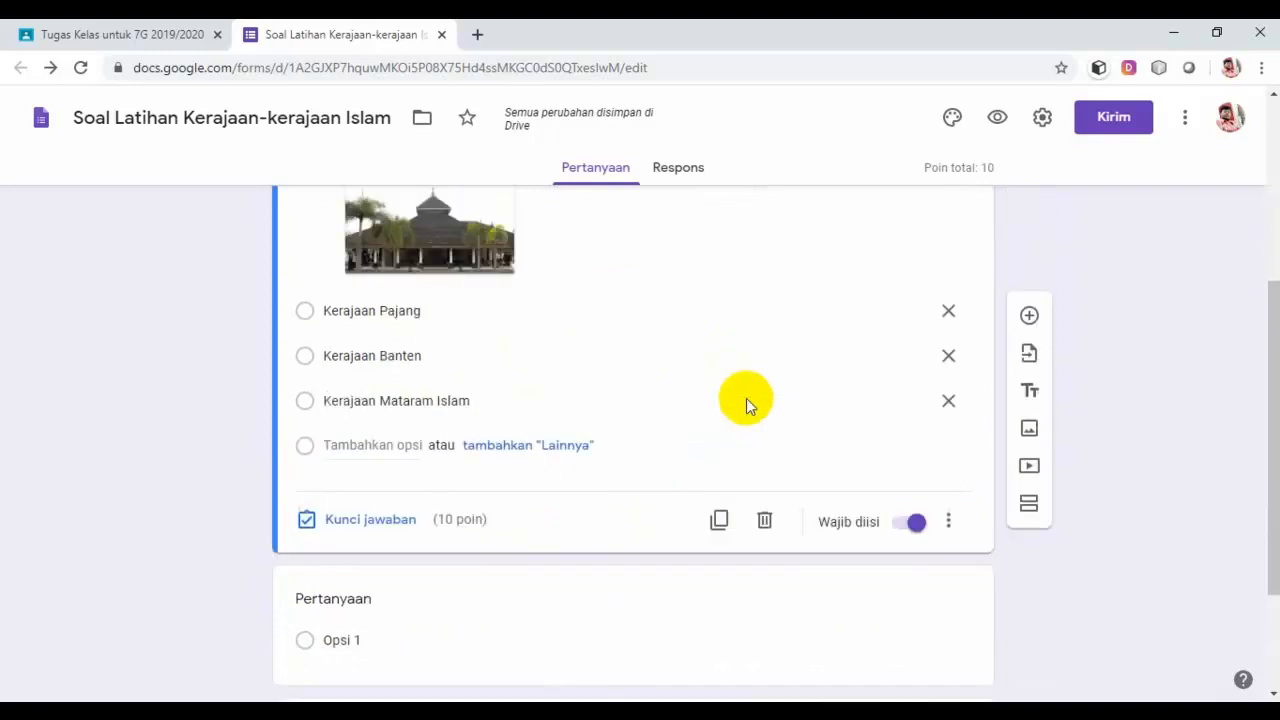
{"action": "scroll", "coordinate": [747, 398], "scroll_direction": "up", "scroll_amount": 1}
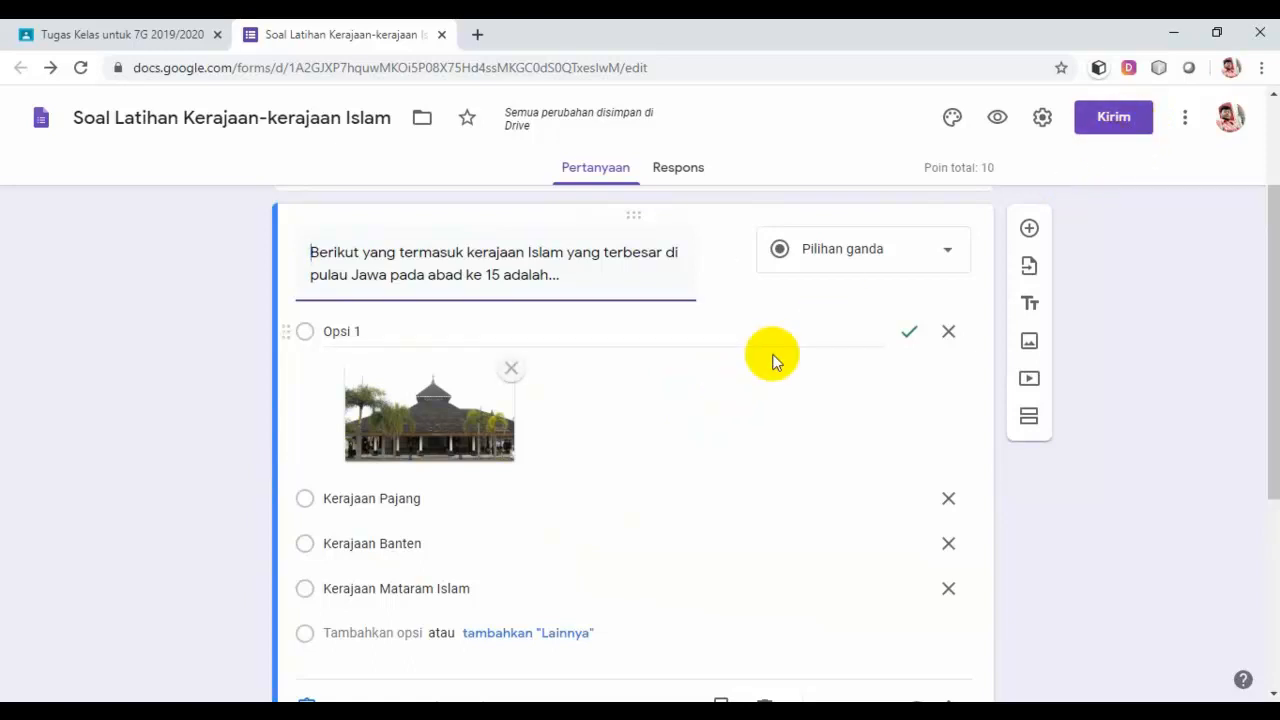
{"action": "scroll", "coordinate": [548, 366], "scroll_direction": "up", "scroll_amount": 2}
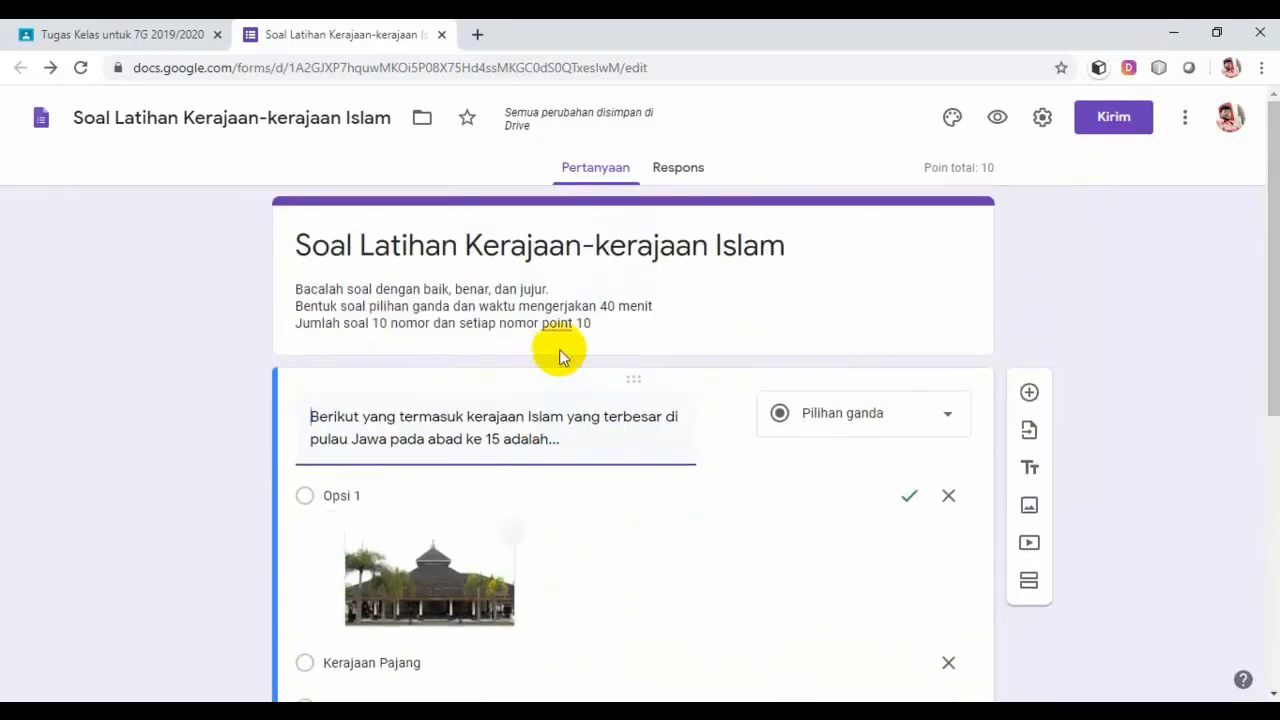
Step: Preview the quiz in a new tab and scroll through the respondent view
{"action": "left_click", "coordinate": [1001, 120]}
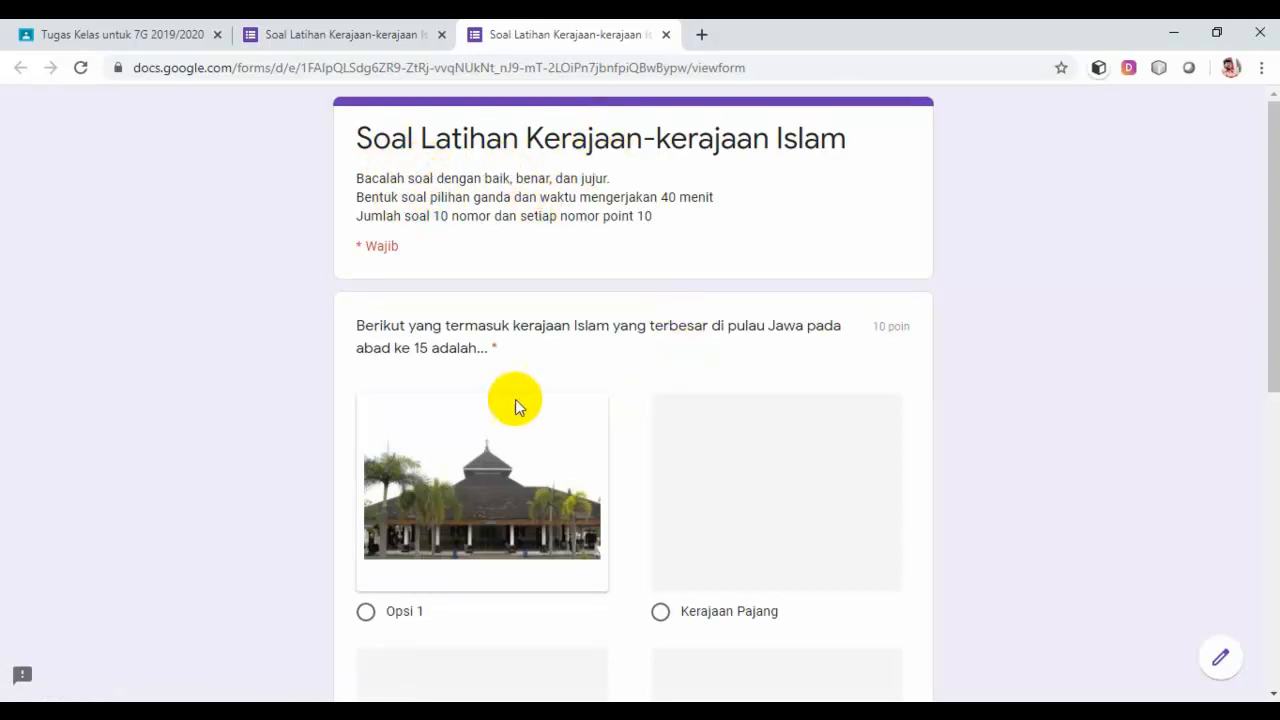
{"action": "scroll", "coordinate": [565, 410], "scroll_direction": "down", "scroll_amount": 5}
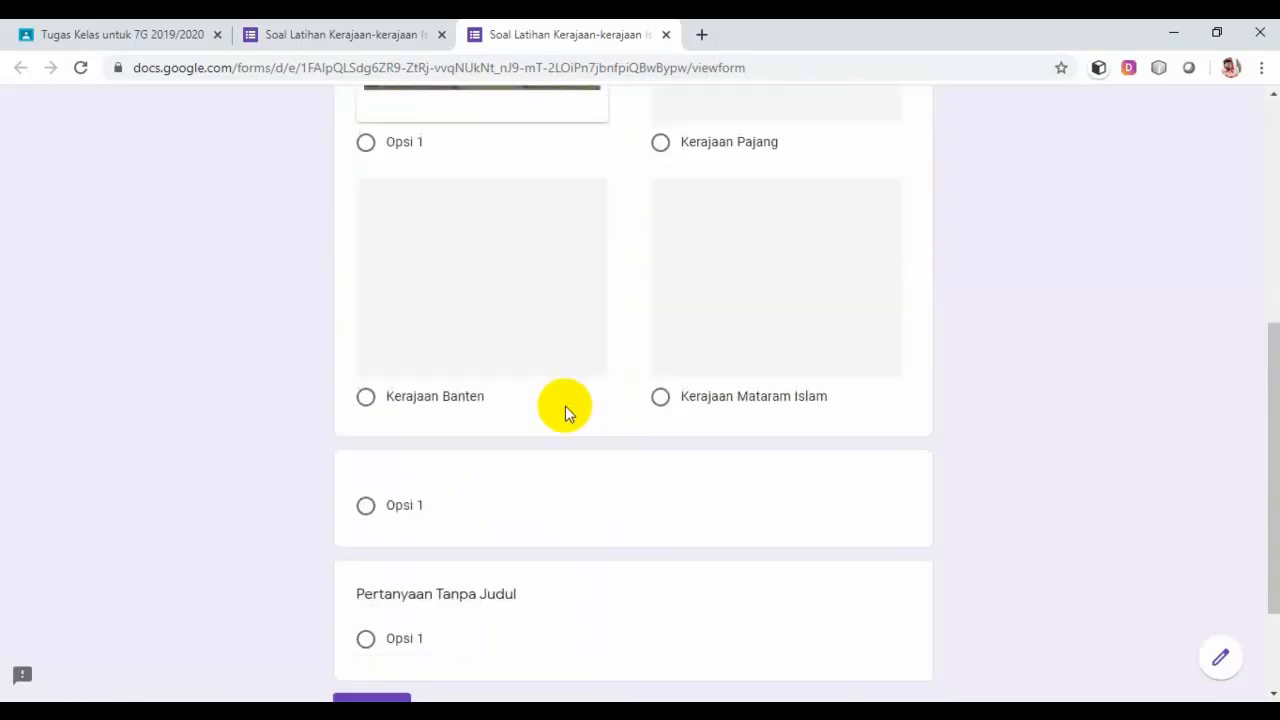
{"action": "scroll", "coordinate": [567, 410], "scroll_direction": "up", "scroll_amount": 5}
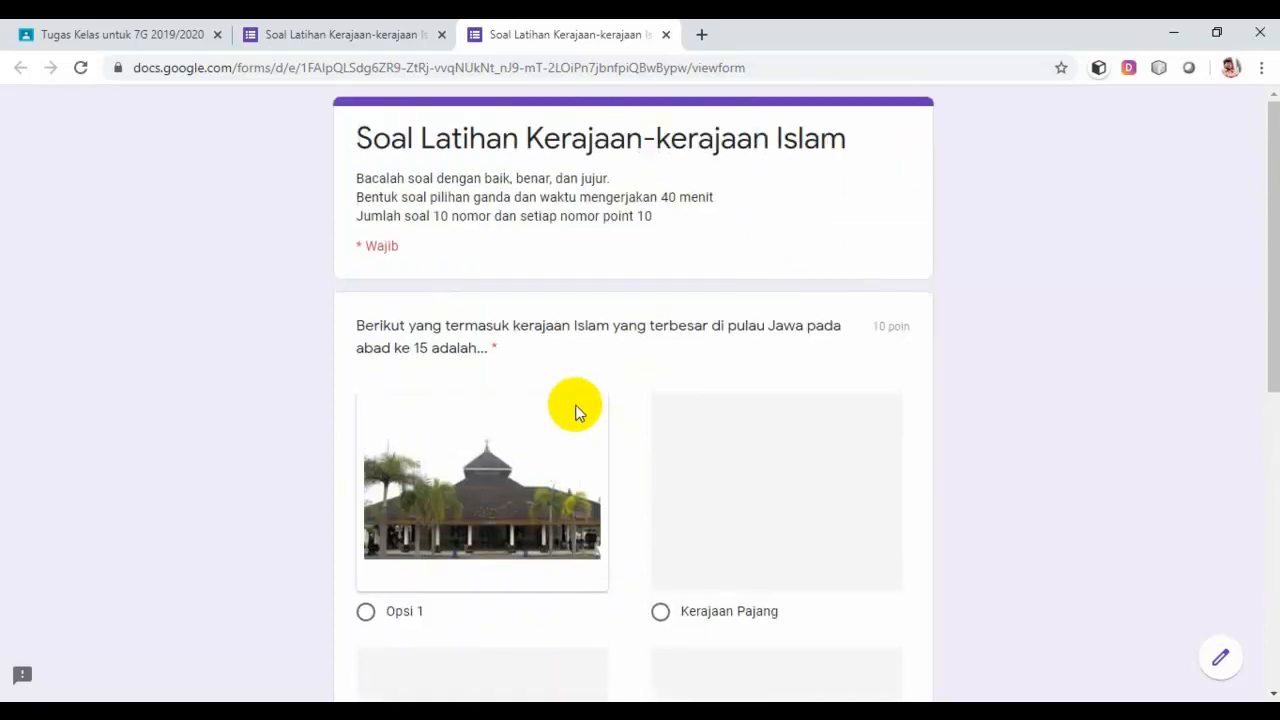
{"action": "scroll", "coordinate": [575, 412], "scroll_direction": "down", "scroll_amount": 2}
{"action": "scroll", "coordinate": [575, 412], "scroll_direction": "down", "scroll_amount": 4}
{"action": "scroll", "coordinate": [575, 412], "scroll_direction": "up", "scroll_amount": 6}
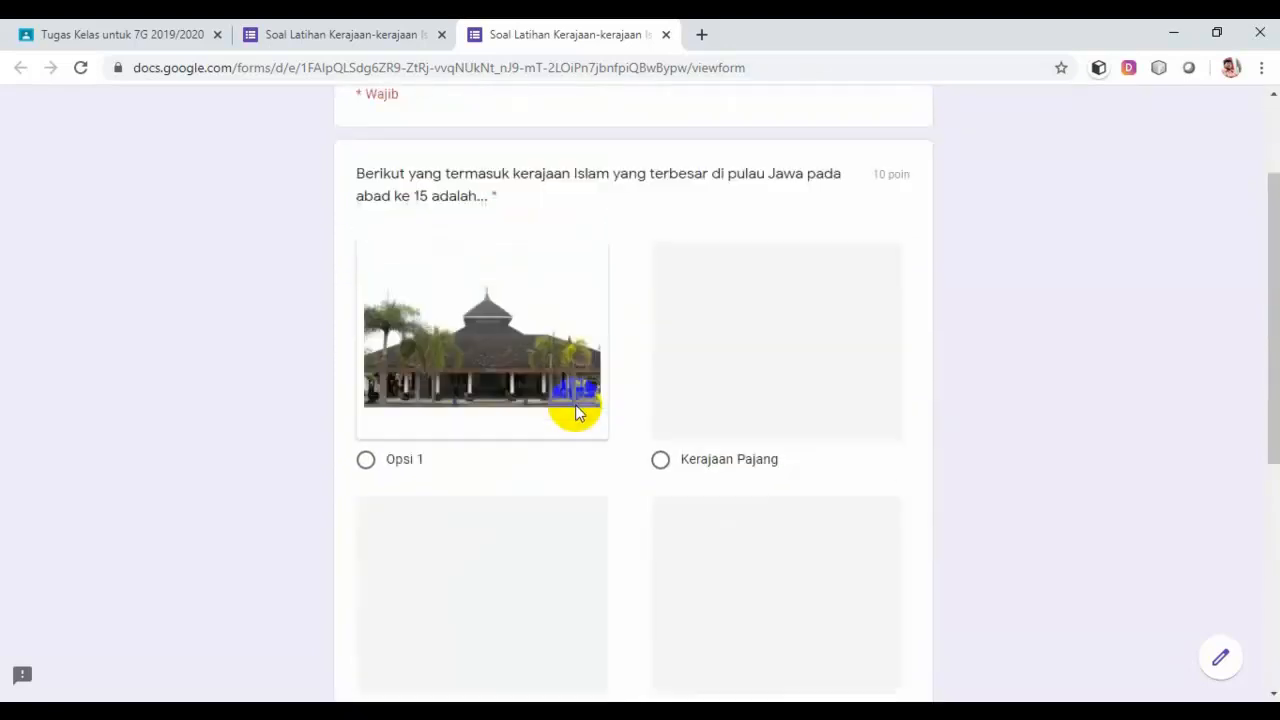
Step: Close the preview tab and open the quiz's theme options panel
{"action": "left_click", "coordinate": [666, 35]}
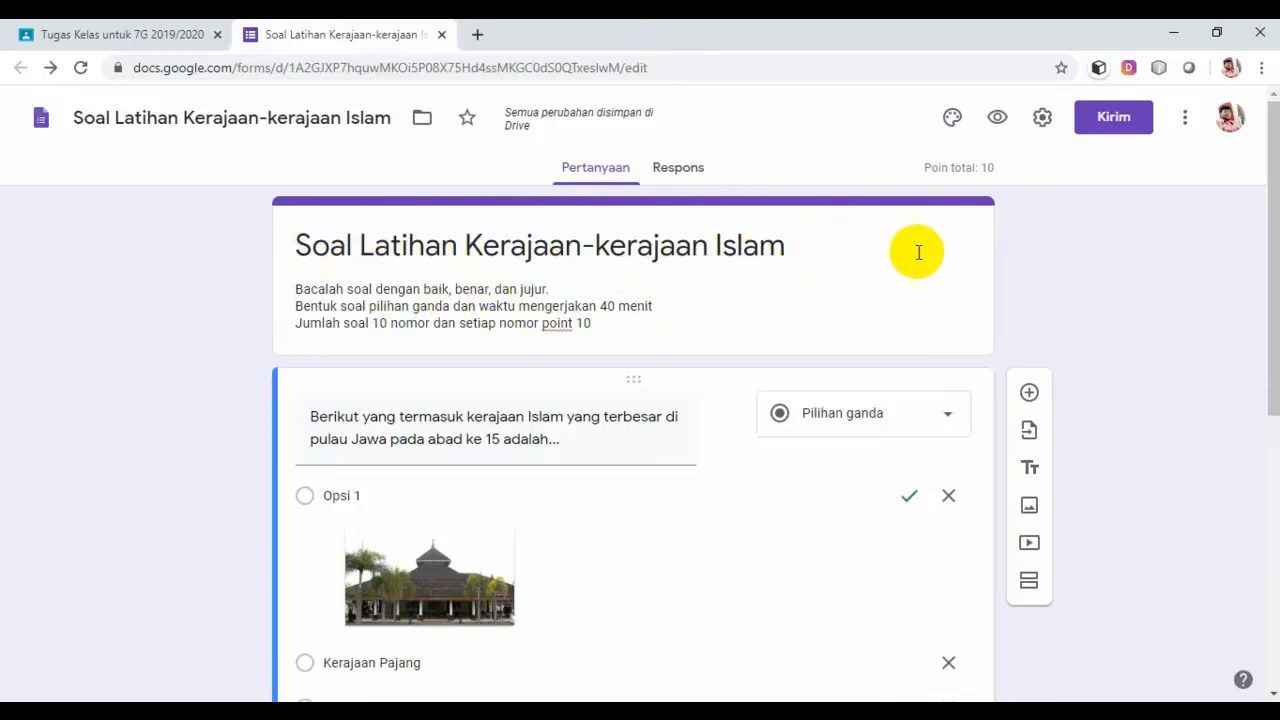
{"action": "left_click", "coordinate": [953, 120]}
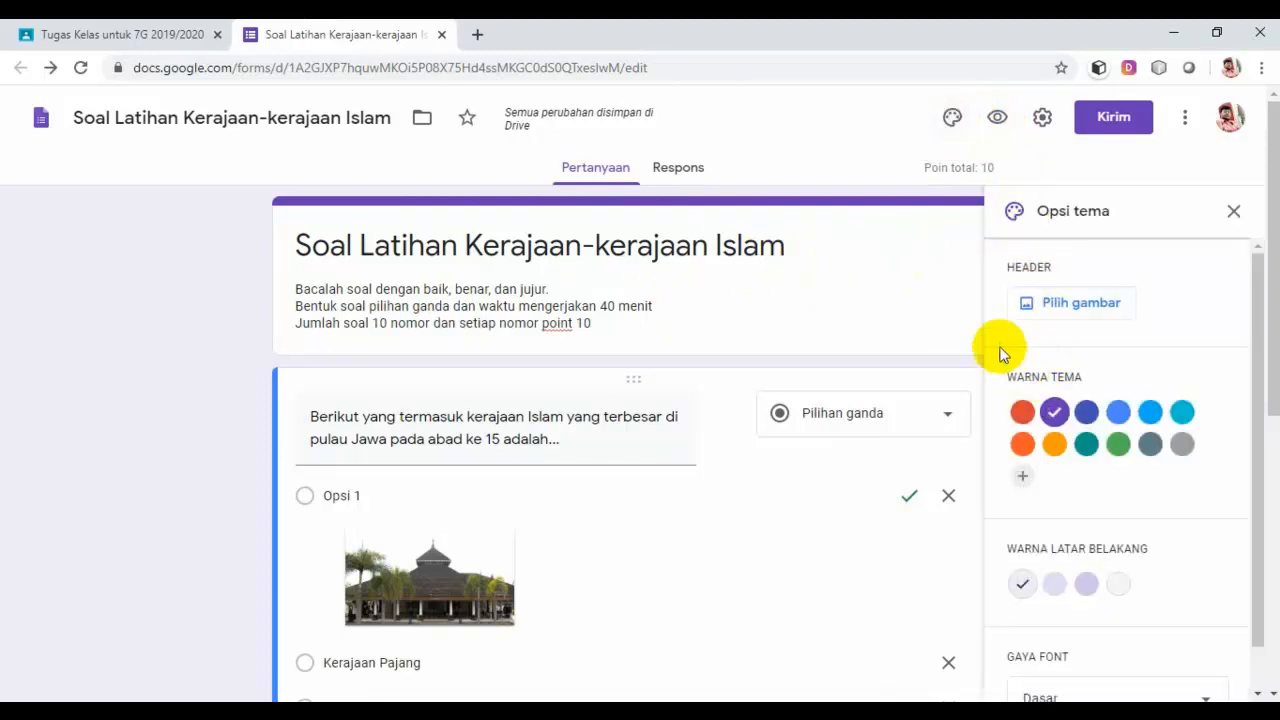
Step: Set the theme colour to orange, background to darker peach, and font style to Formal
{"action": "left_click", "coordinate": [1056, 448]}
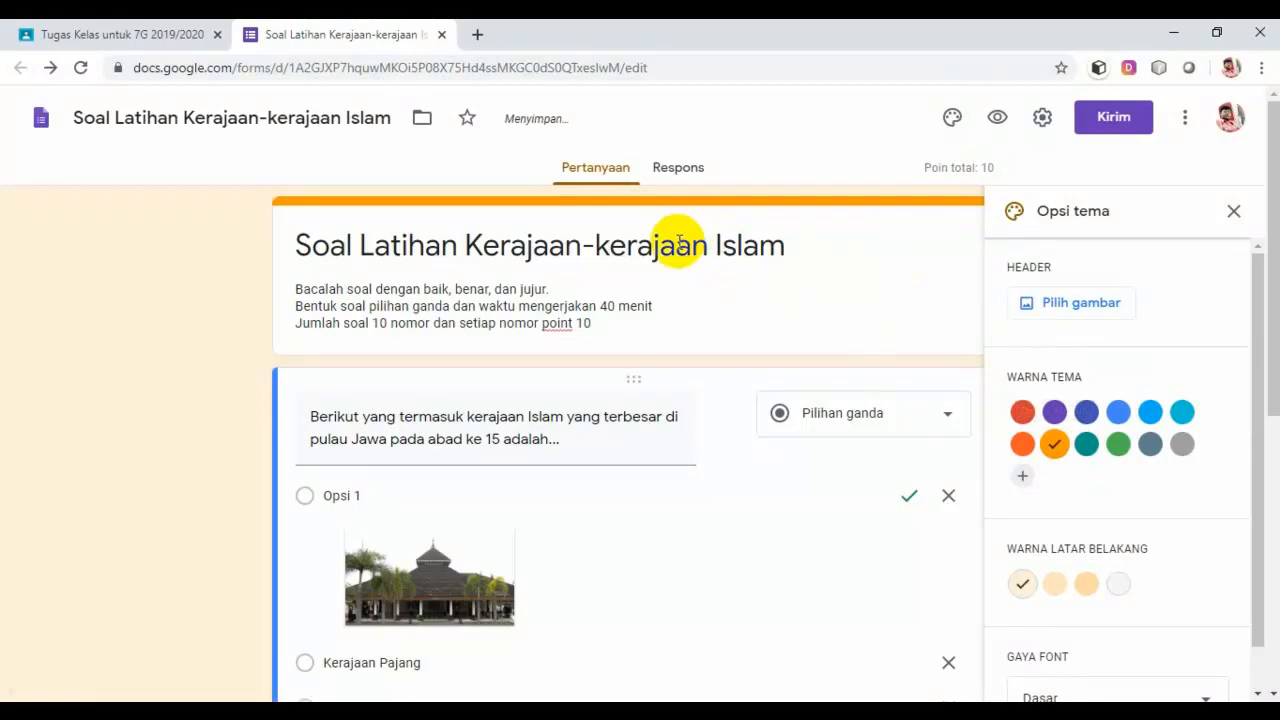
{"action": "left_click_drag", "start_coordinate": [1275, 372], "coordinate": [1272, 400]}
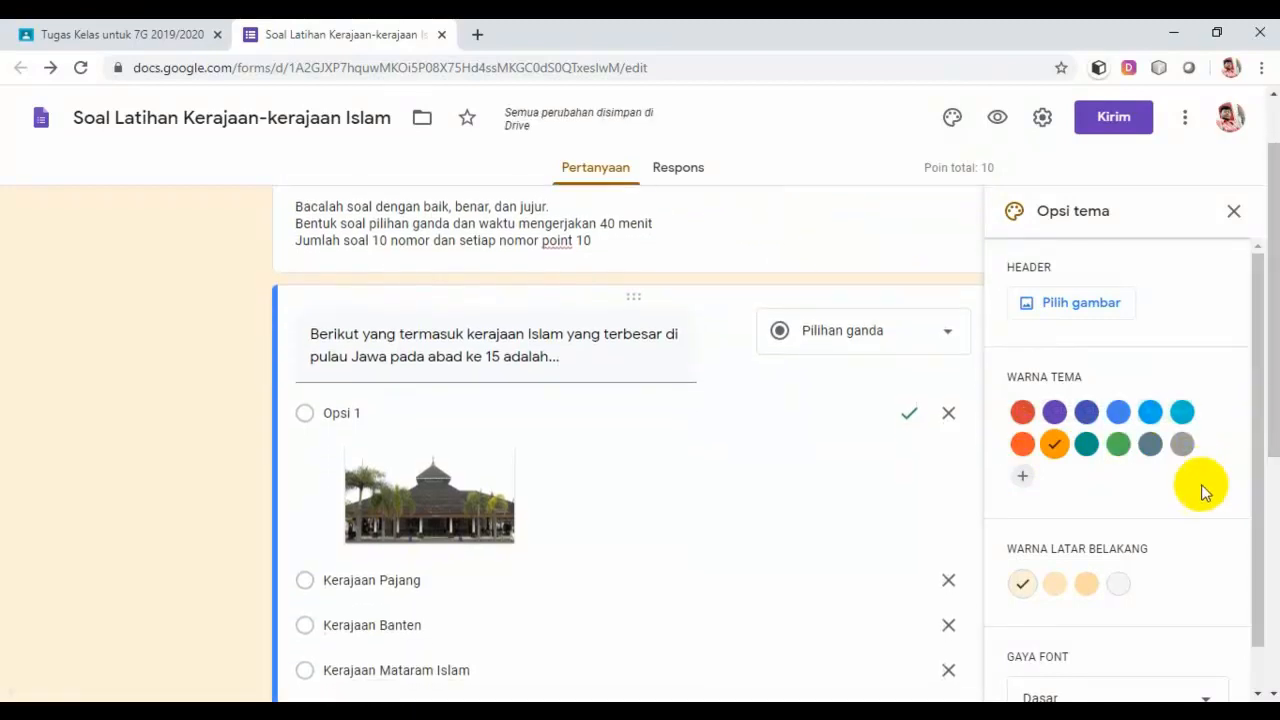
{"action": "left_click_drag", "start_coordinate": [1273, 432], "coordinate": [1254, 574]}
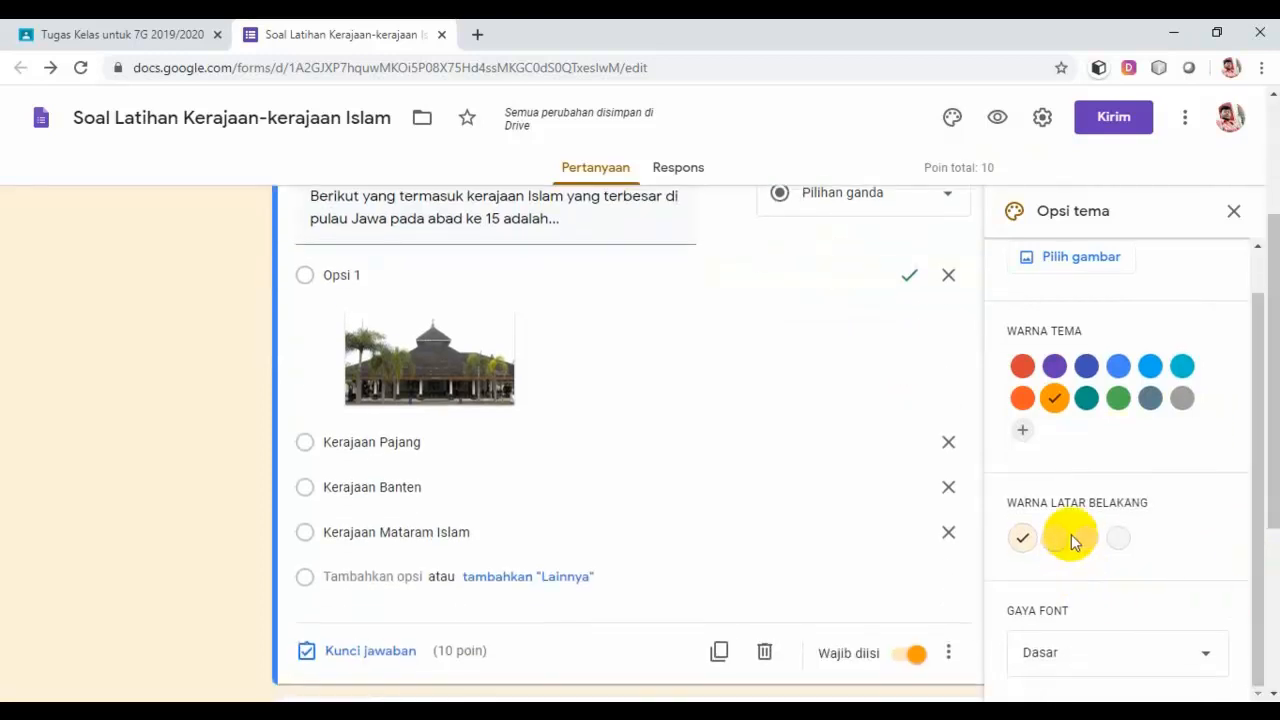
{"action": "left_click", "coordinate": [1086, 539]}
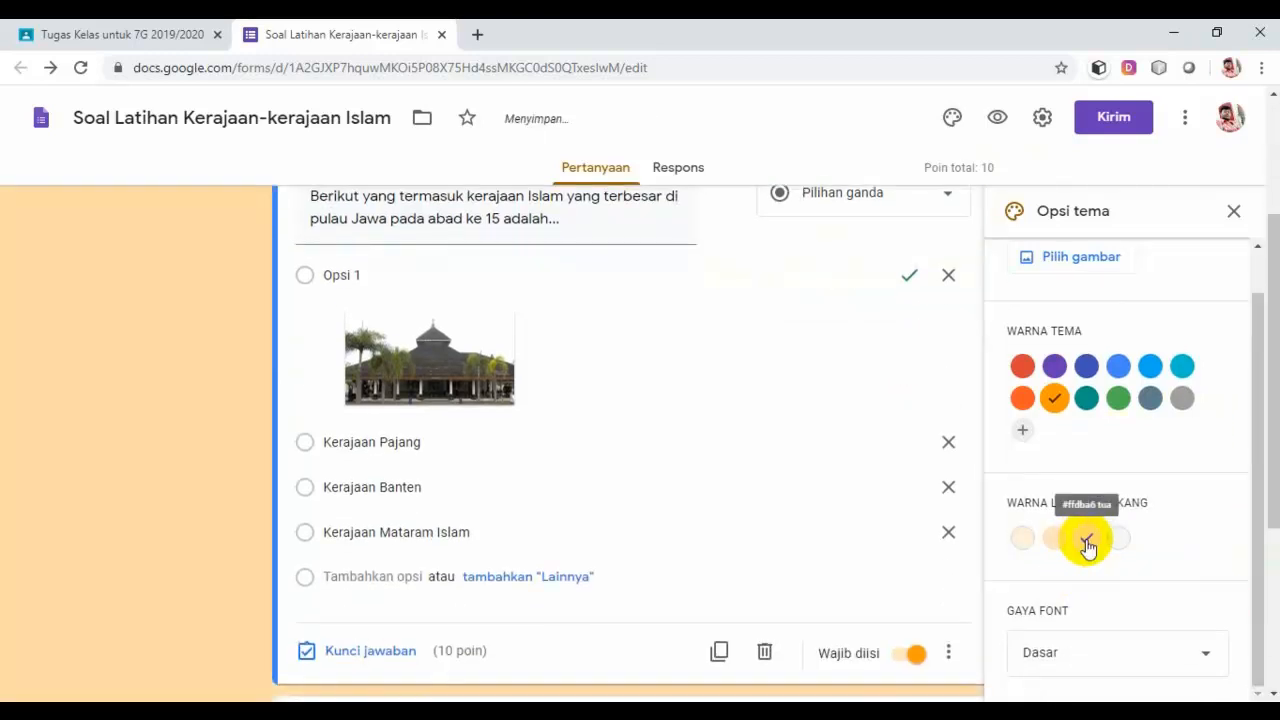
{"action": "left_click_drag", "start_coordinate": [1268, 486], "coordinate": [1269, 501]}
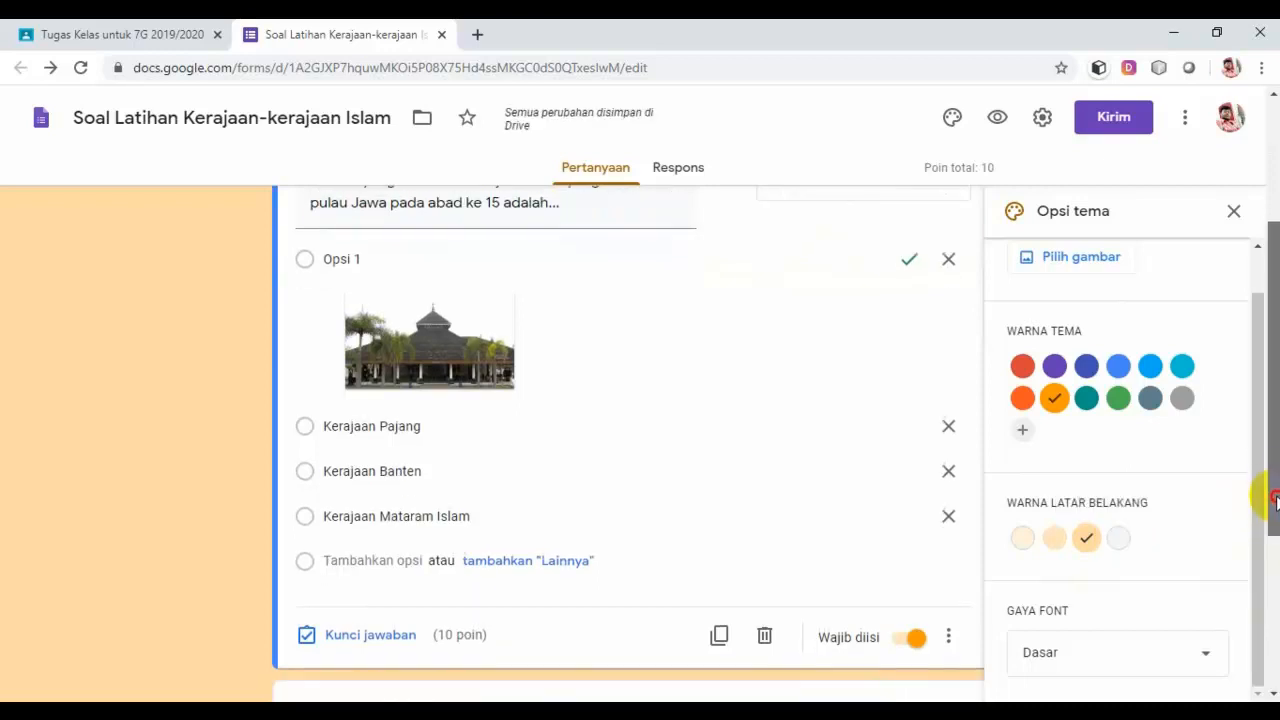
{"action": "left_click", "coordinate": [1208, 662]}
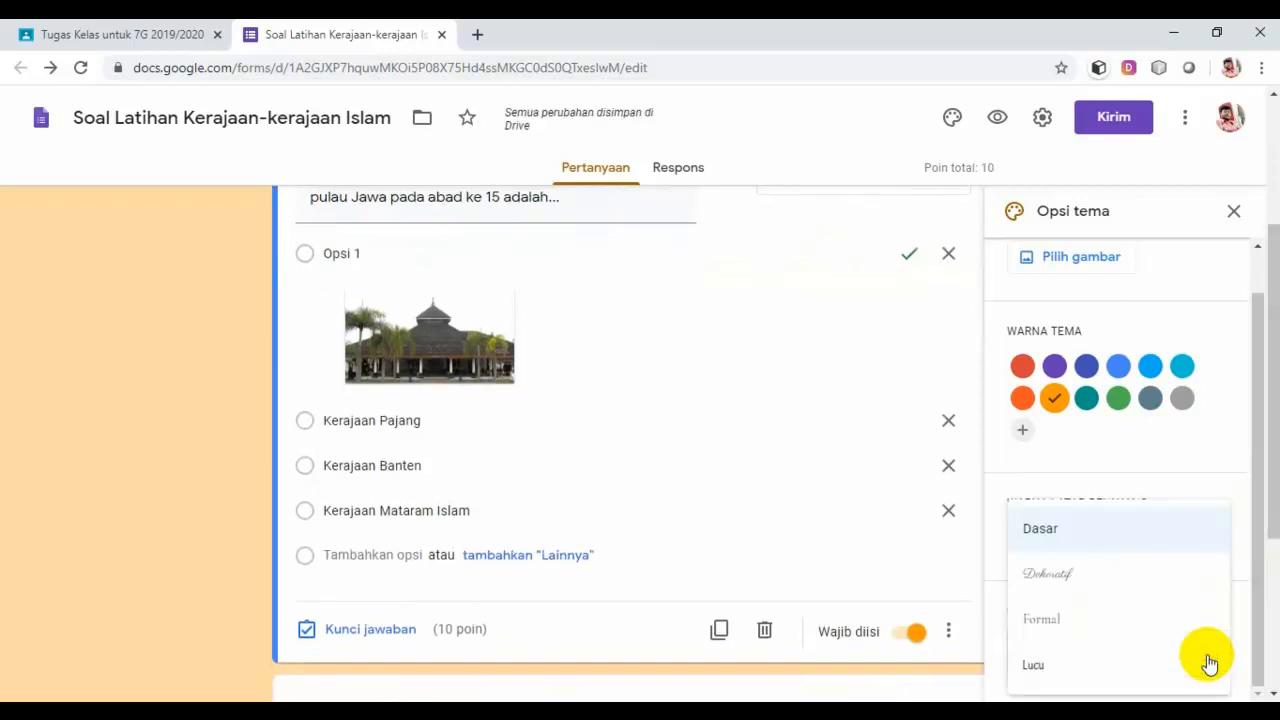
{"action": "left_click", "coordinate": [1084, 632]}
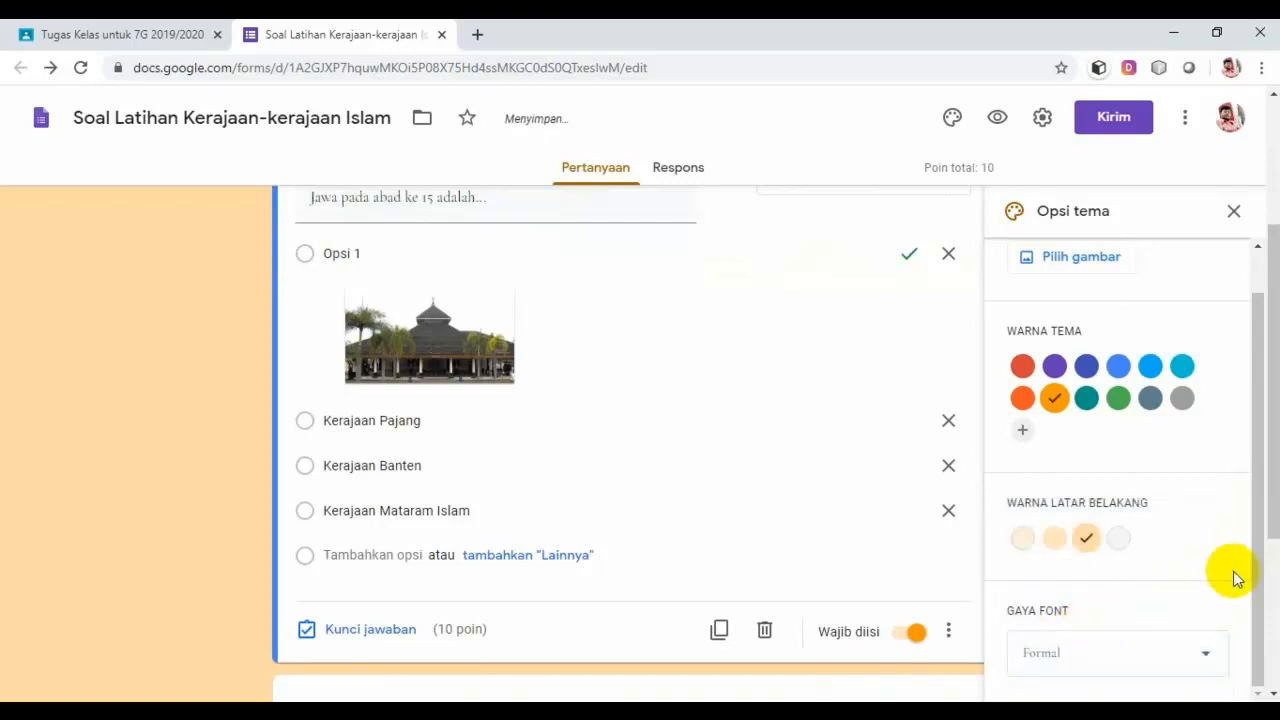
{"action": "scroll", "coordinate": [1276, 502], "scroll_direction": "up", "scroll_amount": 3}
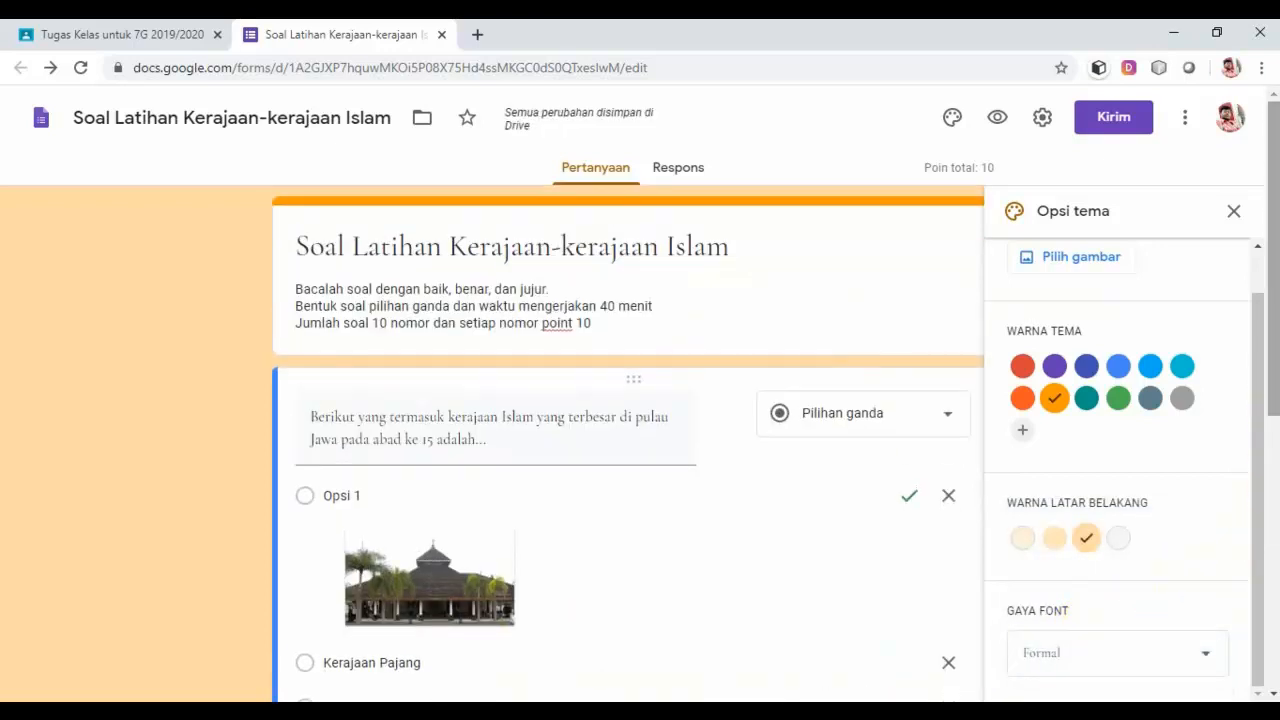
{"action": "scroll", "coordinate": [1251, 357], "scroll_direction": "up", "scroll_amount": 1}
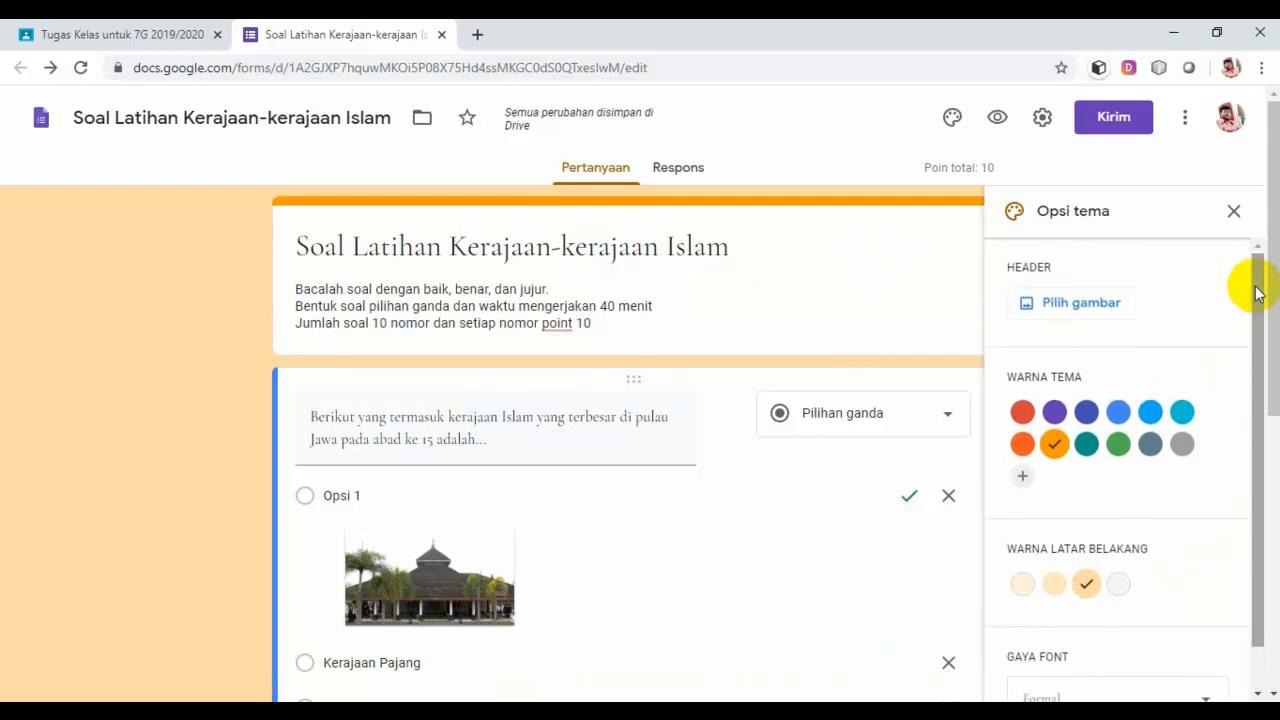
{"action": "left_click", "coordinate": [1082, 302]}
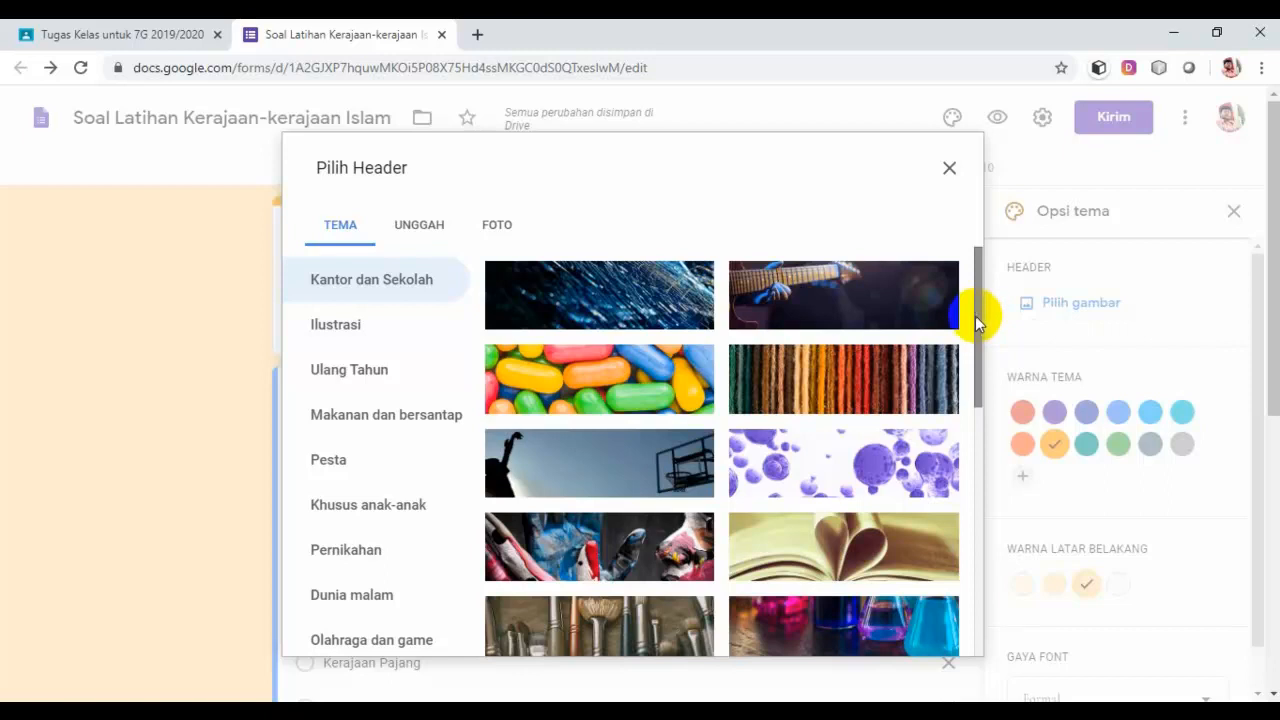
Step: Insert the purple night-sky photo of a figure with a flashlight as the header
{"action": "left_click_drag", "start_coordinate": [976, 313], "coordinate": [966, 520]}
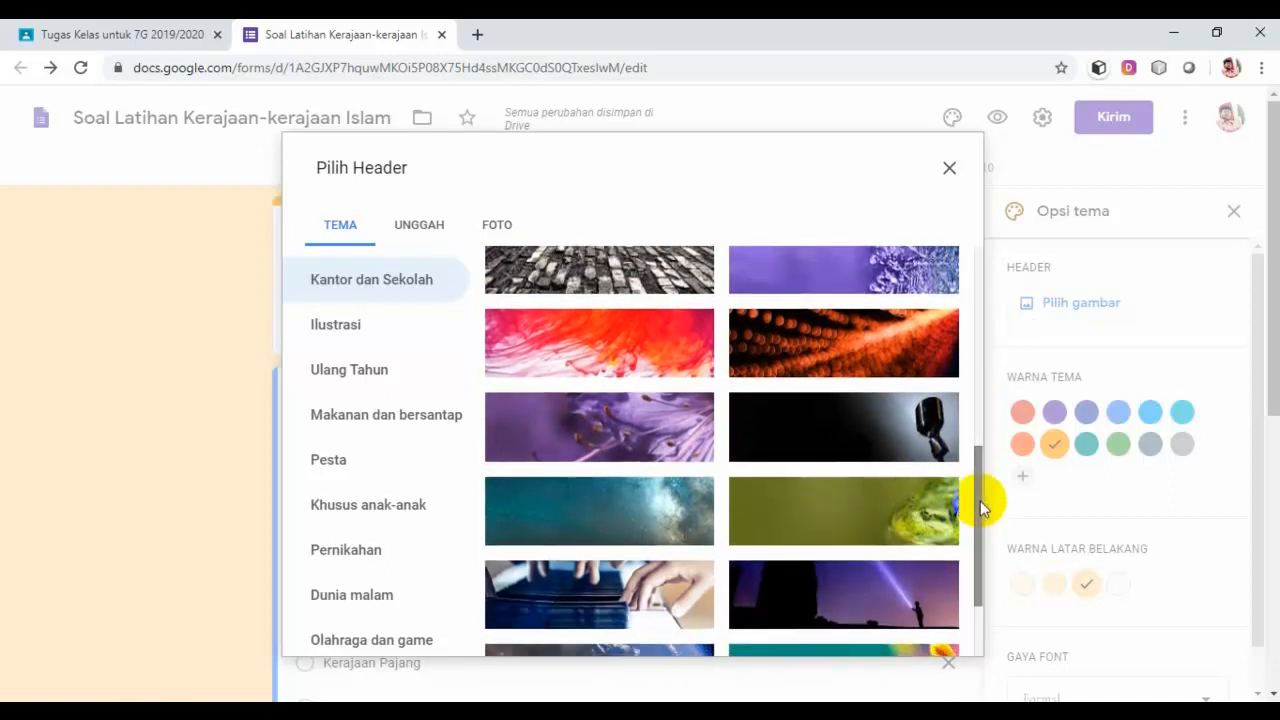
{"action": "left_click", "coordinate": [877, 601]}
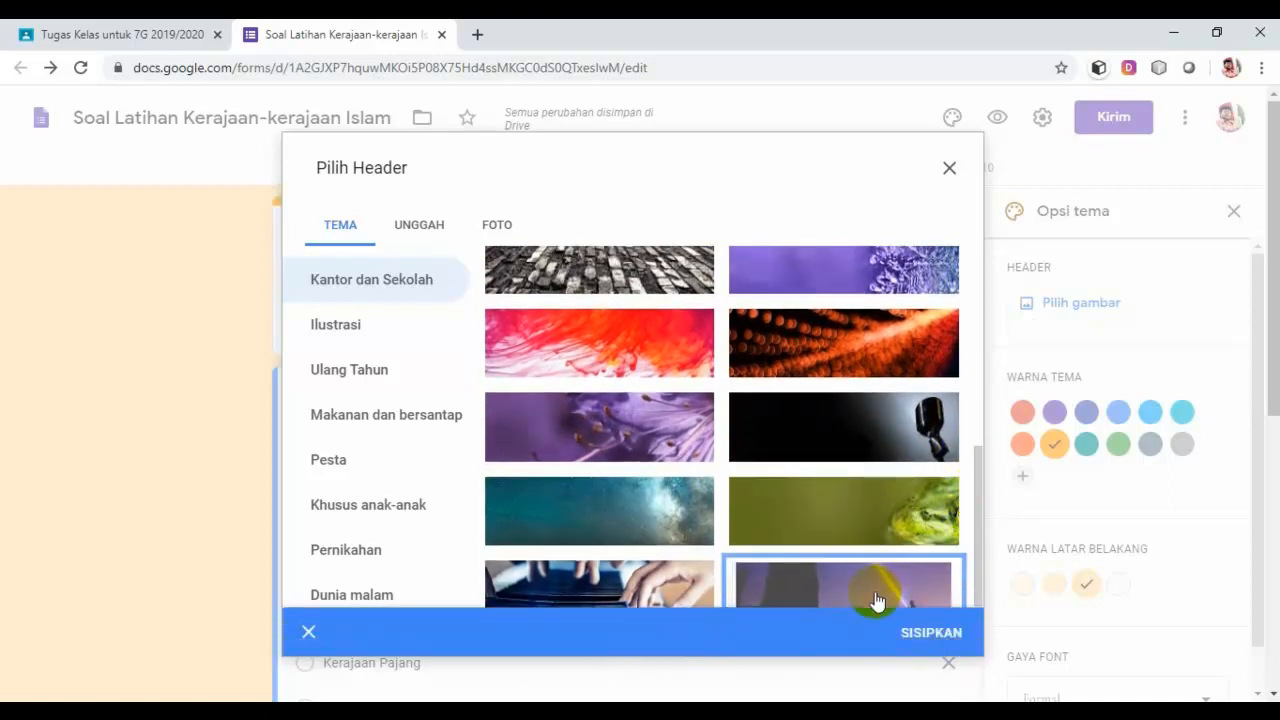
{"action": "left_click", "coordinate": [945, 640]}
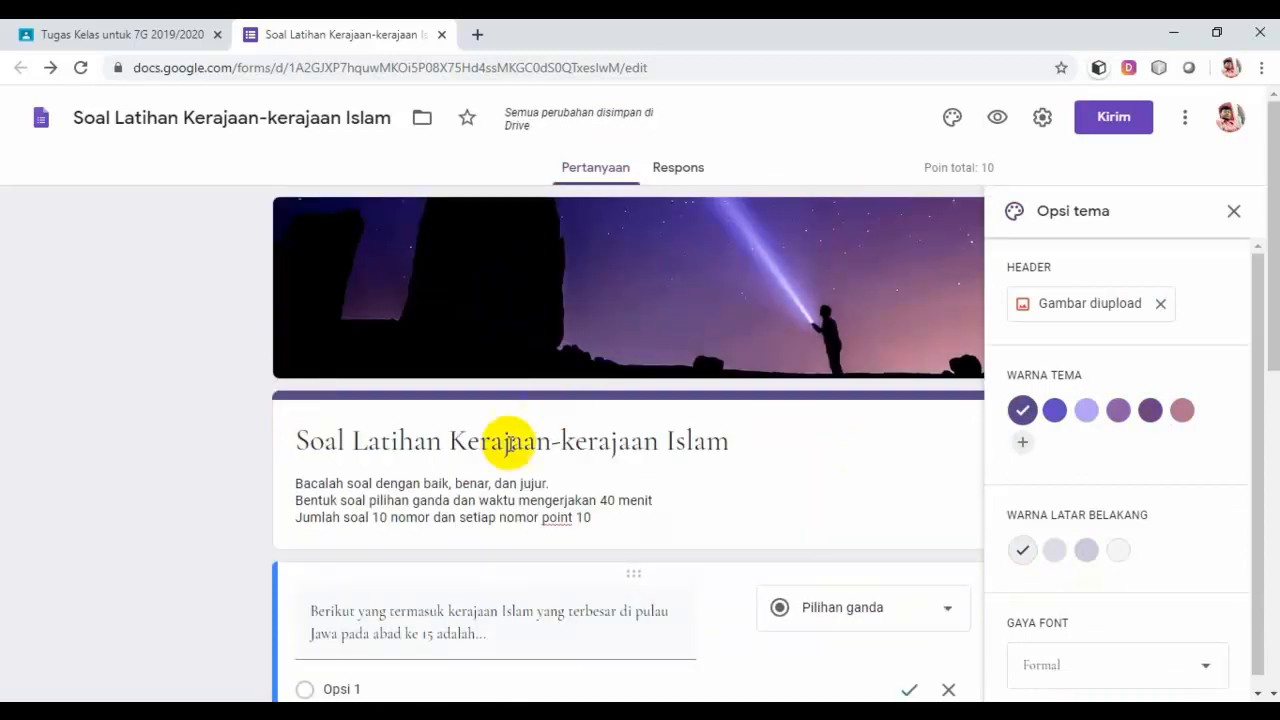
{"action": "scroll", "coordinate": [500, 446], "scroll_direction": "down", "scroll_amount": 1}
{"action": "scroll", "coordinate": [508, 390], "scroll_direction": "up", "scroll_amount": 1}
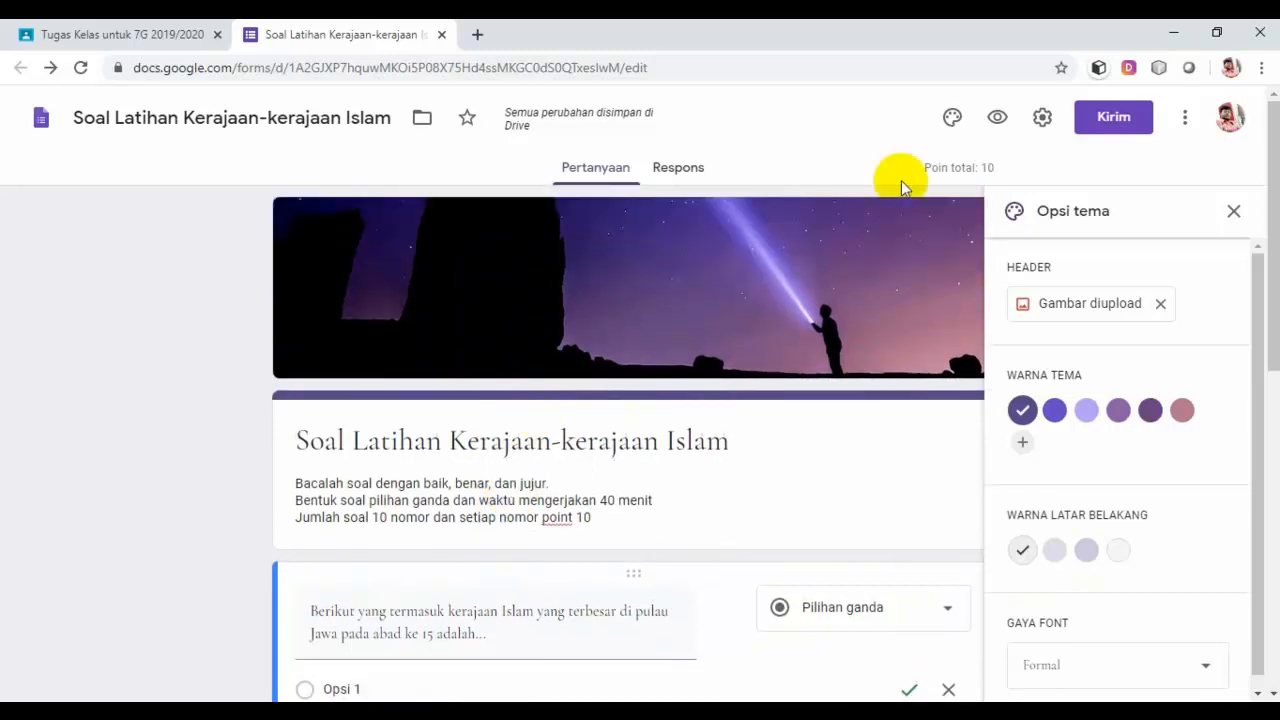
{"action": "left_click", "coordinate": [986, 130]}
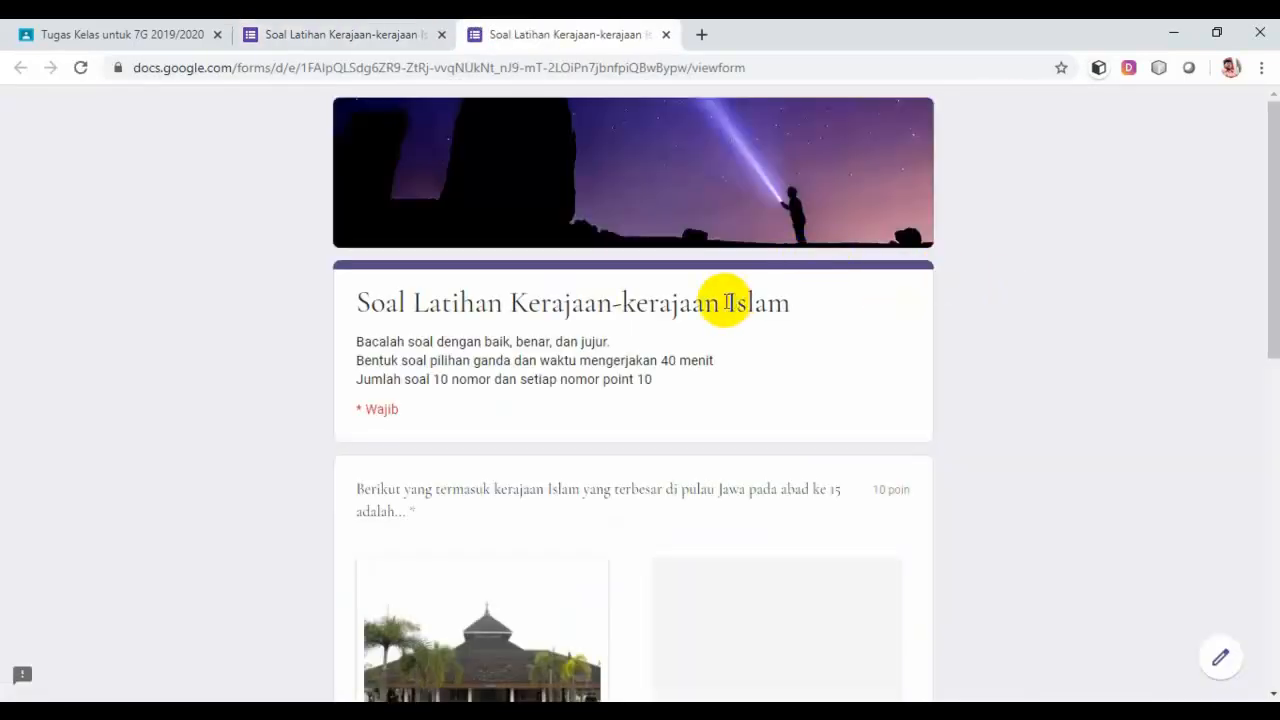
{"action": "scroll", "coordinate": [727, 302], "scroll_direction": "down", "scroll_amount": 4}
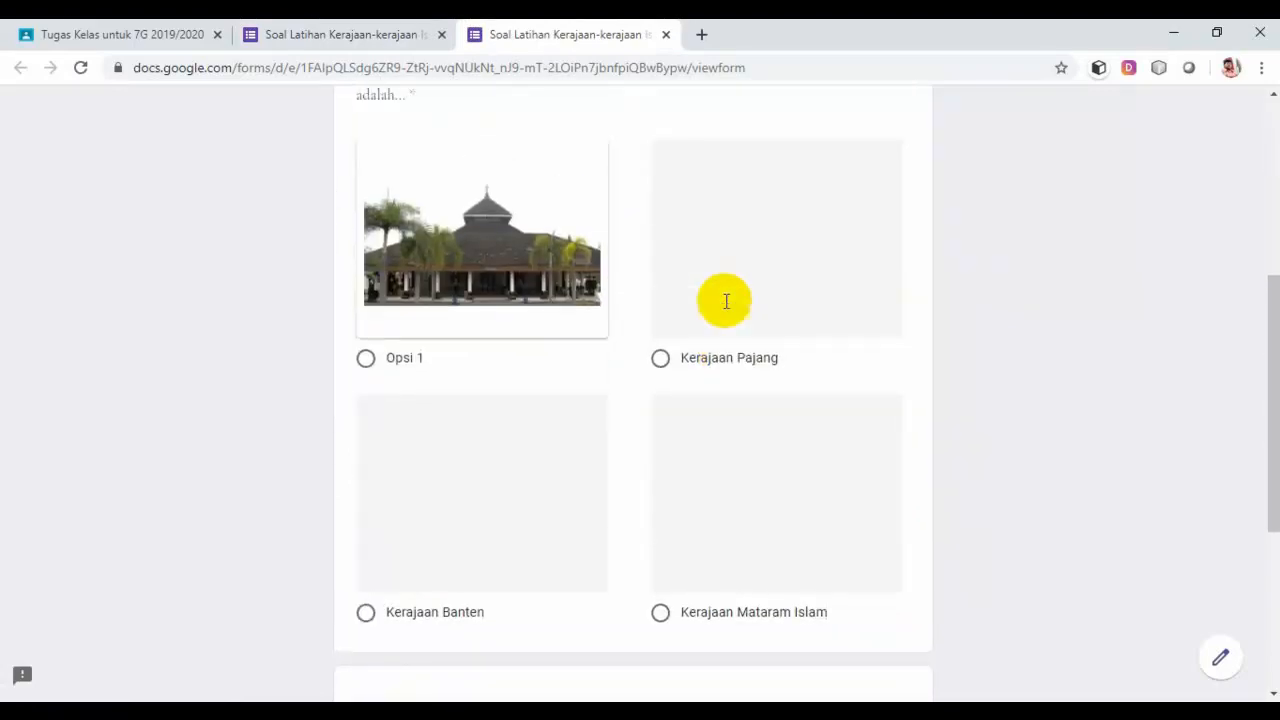
{"action": "scroll", "coordinate": [727, 302], "scroll_direction": "up", "scroll_amount": 4}
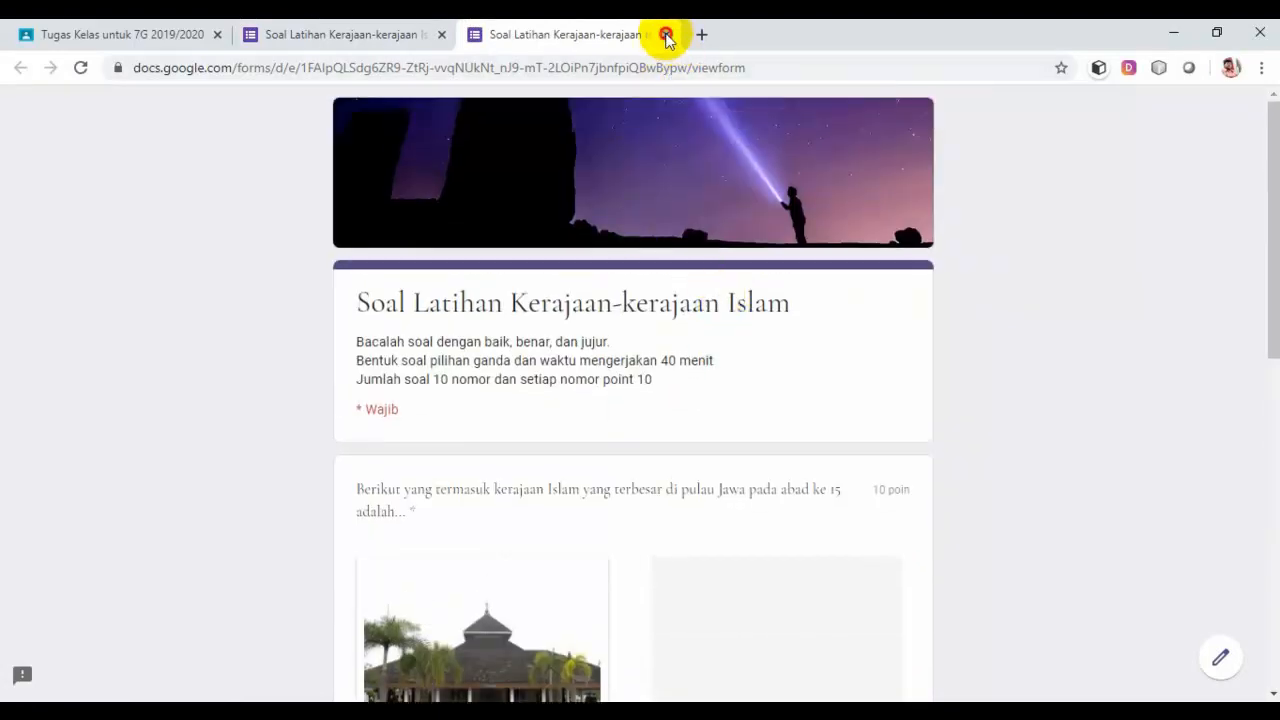
{"action": "left_click", "coordinate": [666, 34]}
{"action": "scroll", "coordinate": [757, 277], "scroll_direction": "down", "scroll_amount": 1}
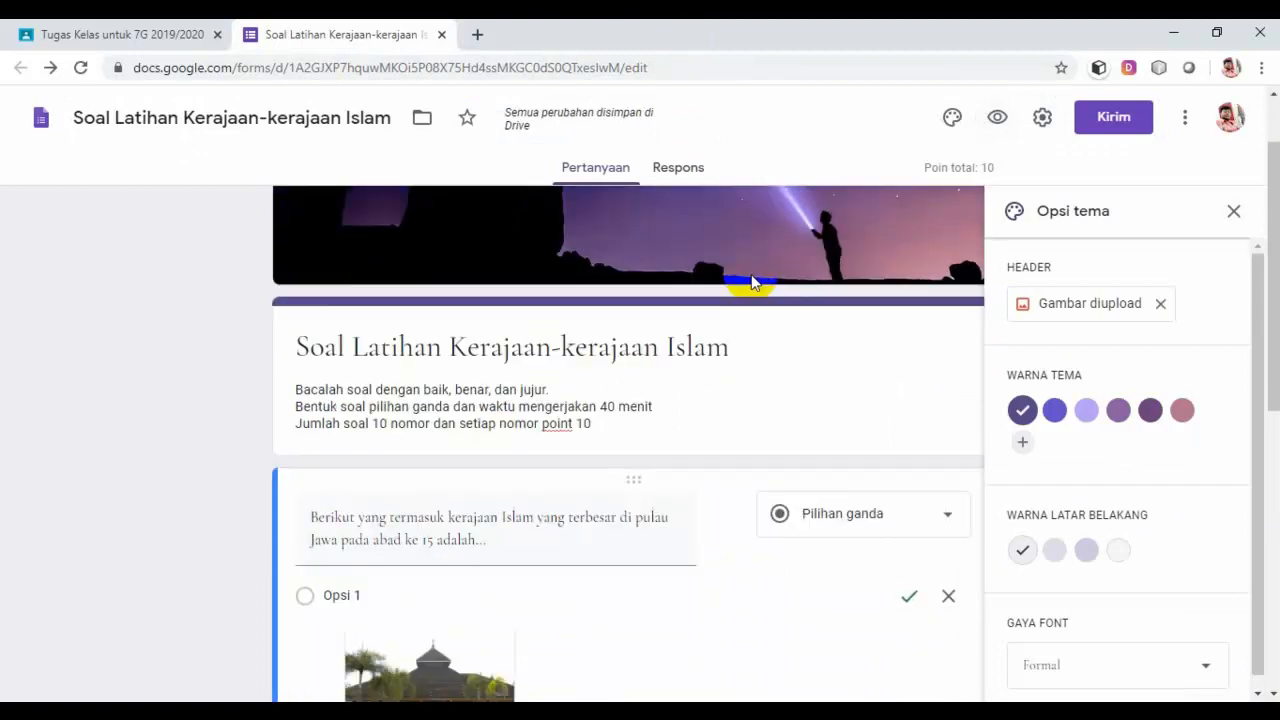
{"action": "scroll", "coordinate": [752, 282], "scroll_direction": "down", "scroll_amount": 3}
{"action": "scroll", "coordinate": [752, 282], "scroll_direction": "up", "scroll_amount": 4}
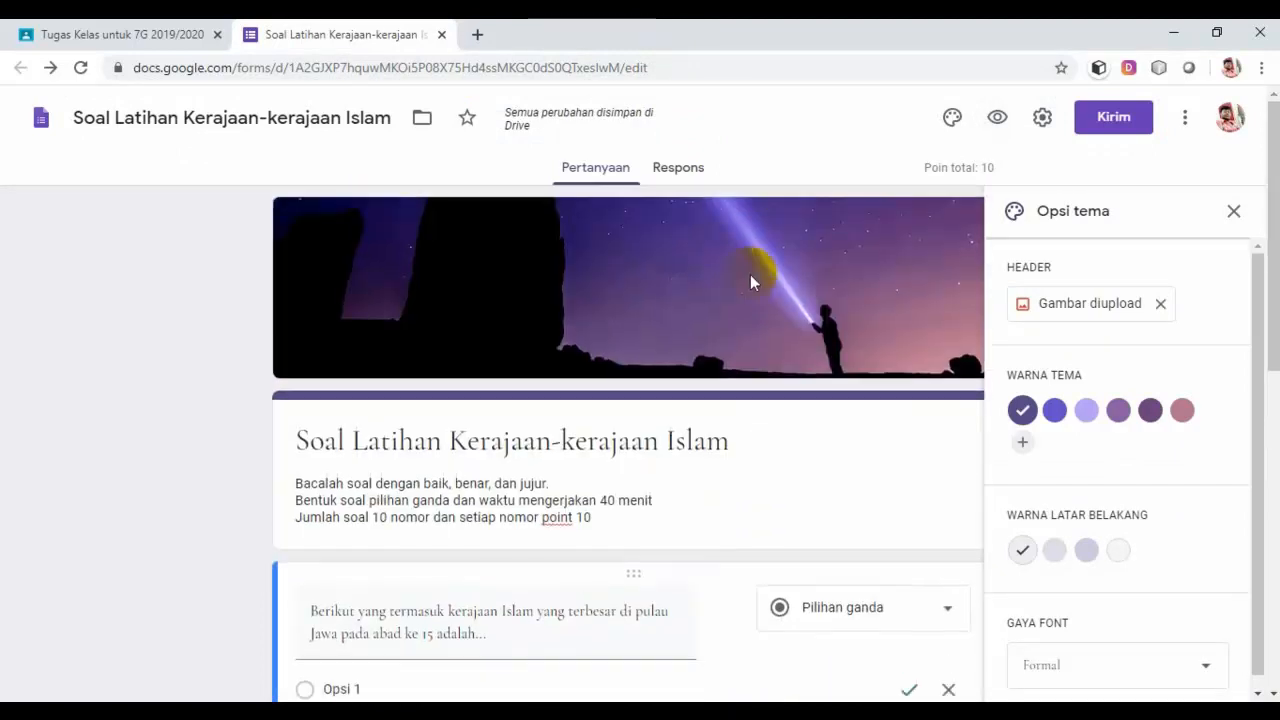
Step: Copy the shortened forms.gle quiz link and switch back to the Classroom tab
{"action": "left_click", "coordinate": [1114, 118]}
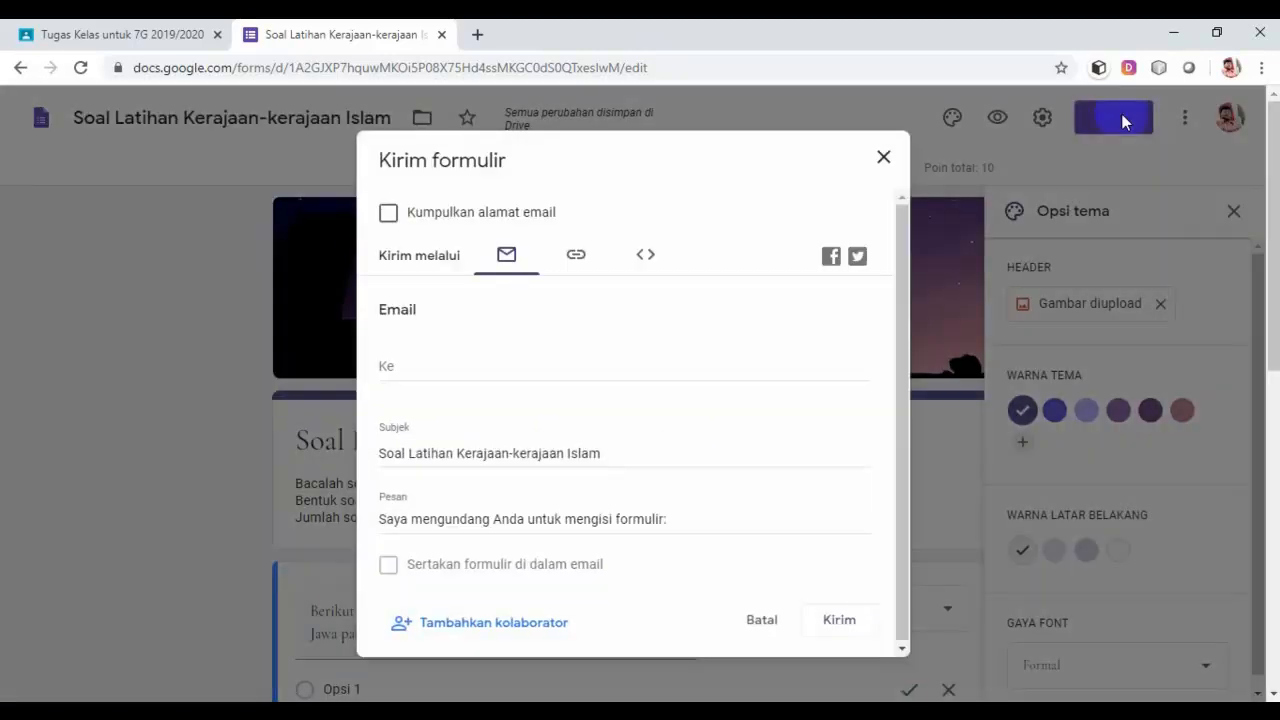
{"action": "left_click", "coordinate": [578, 258]}
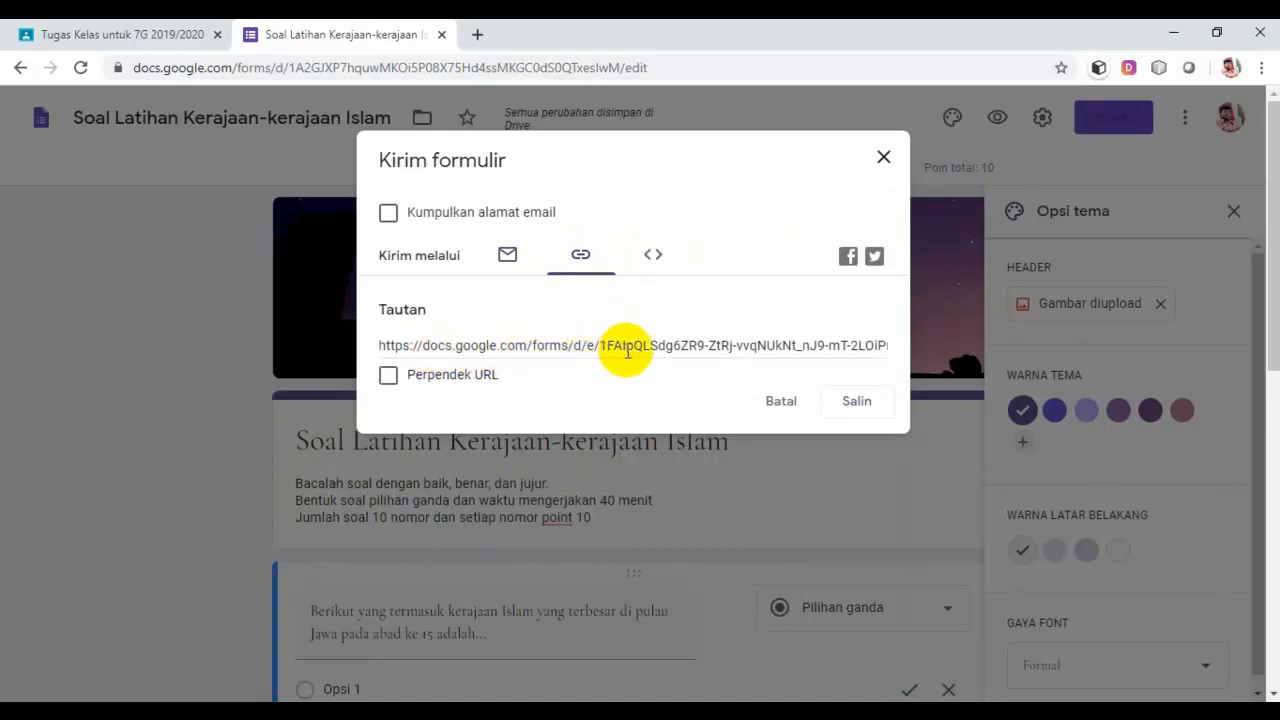
{"action": "left_click", "coordinate": [389, 376]}
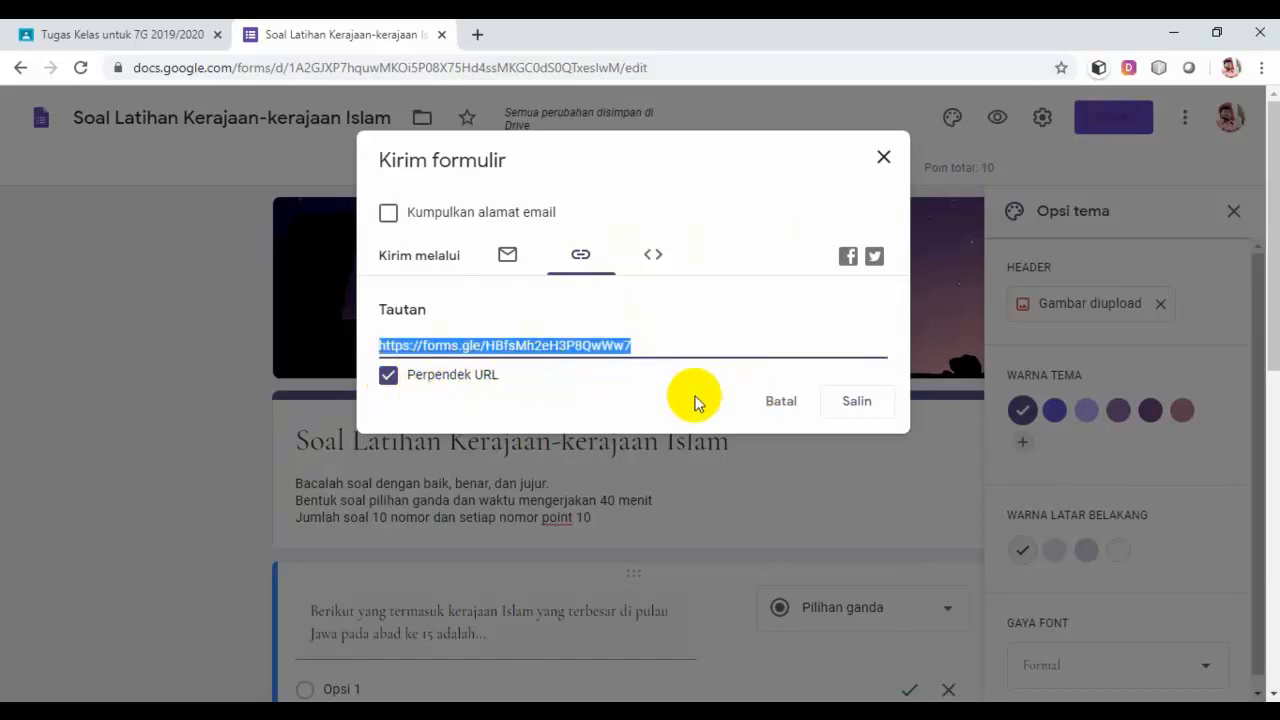
{"action": "left_click", "coordinate": [858, 403]}
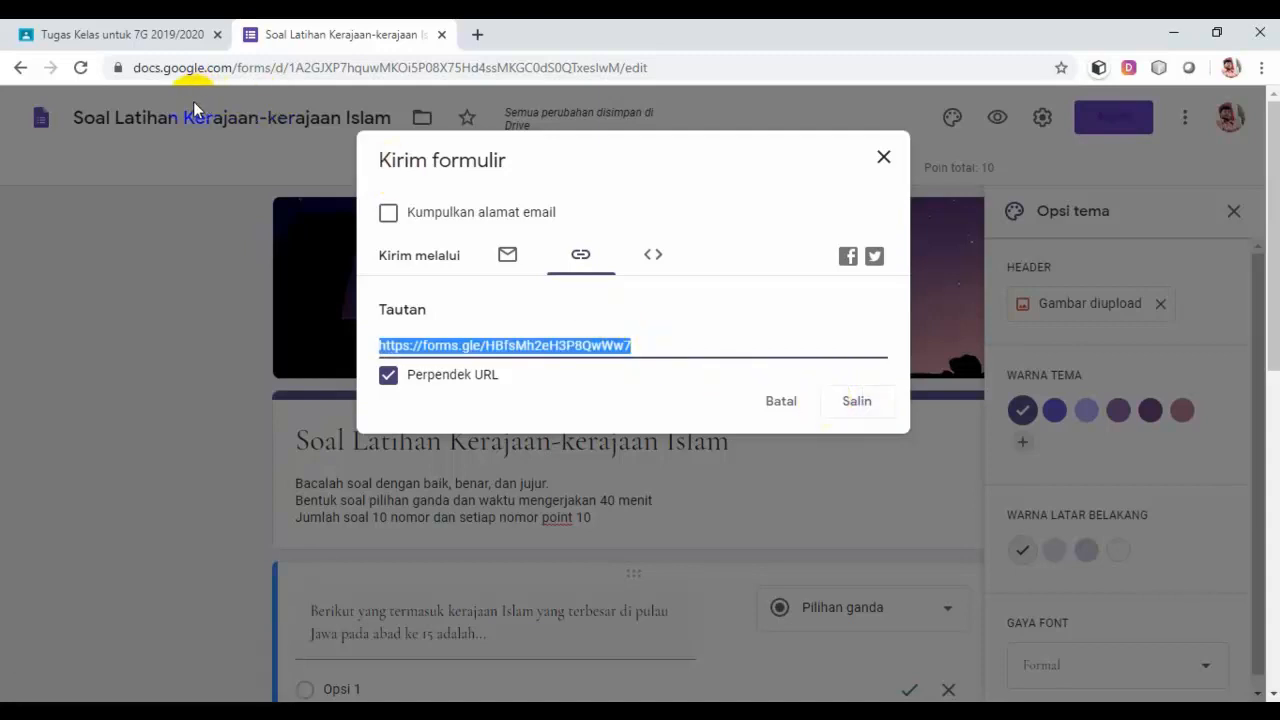
{"action": "left_click", "coordinate": [119, 33]}
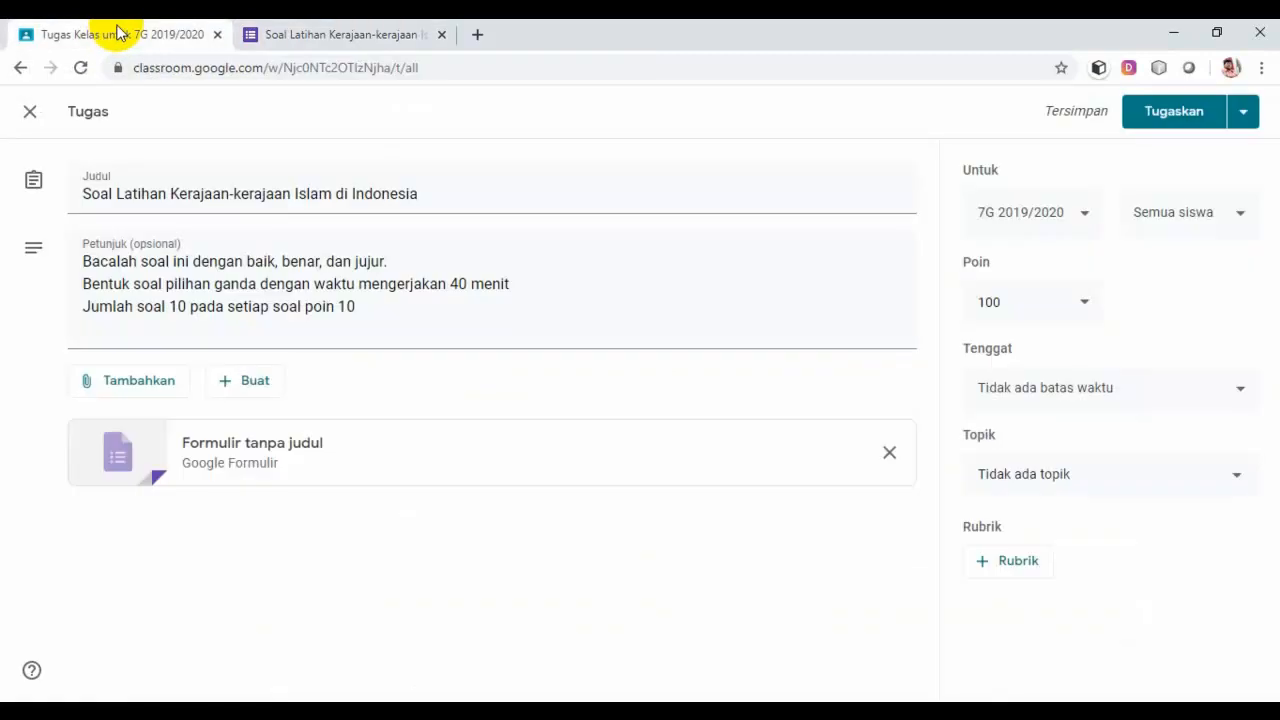
Step: Attach the pasted forms.gle Soal Latihan Kerajaan-kerajaan Islam link and remove the Formulir tanpa judul attachment
{"action": "left_click", "coordinate": [258, 451]}
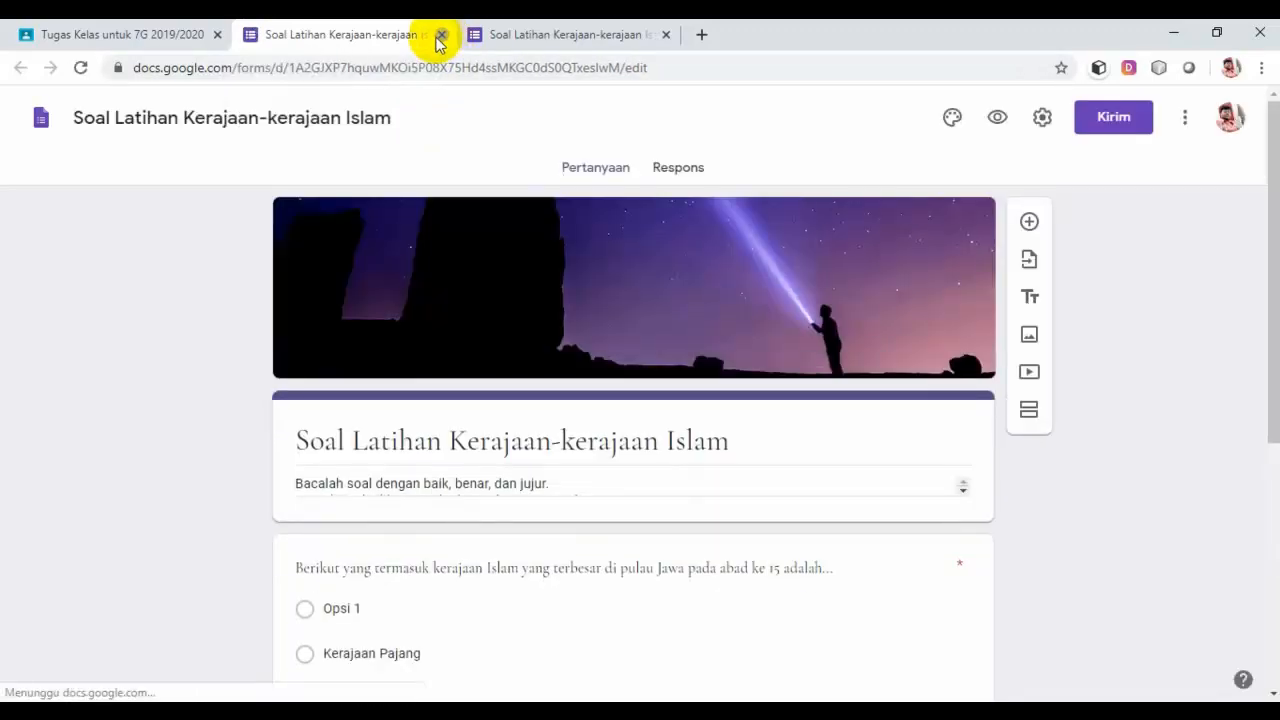
{"action": "left_click", "coordinate": [441, 35]}
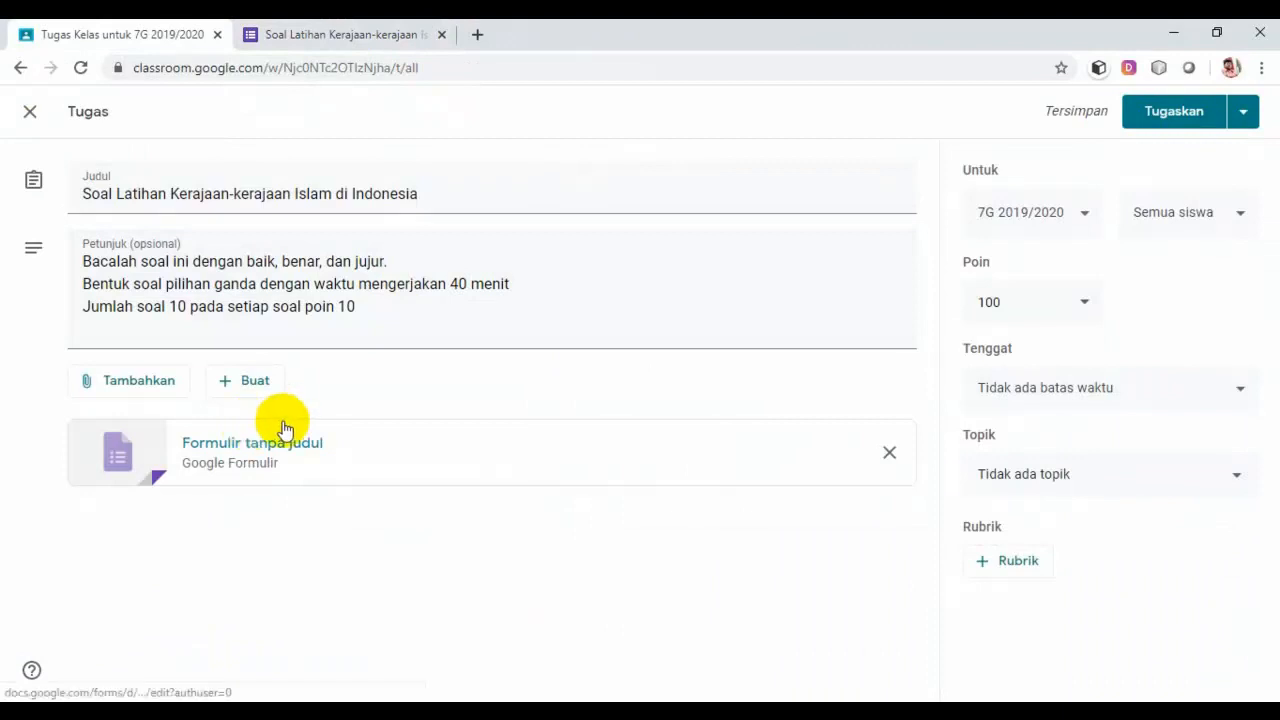
{"action": "left_click", "coordinate": [162, 388]}
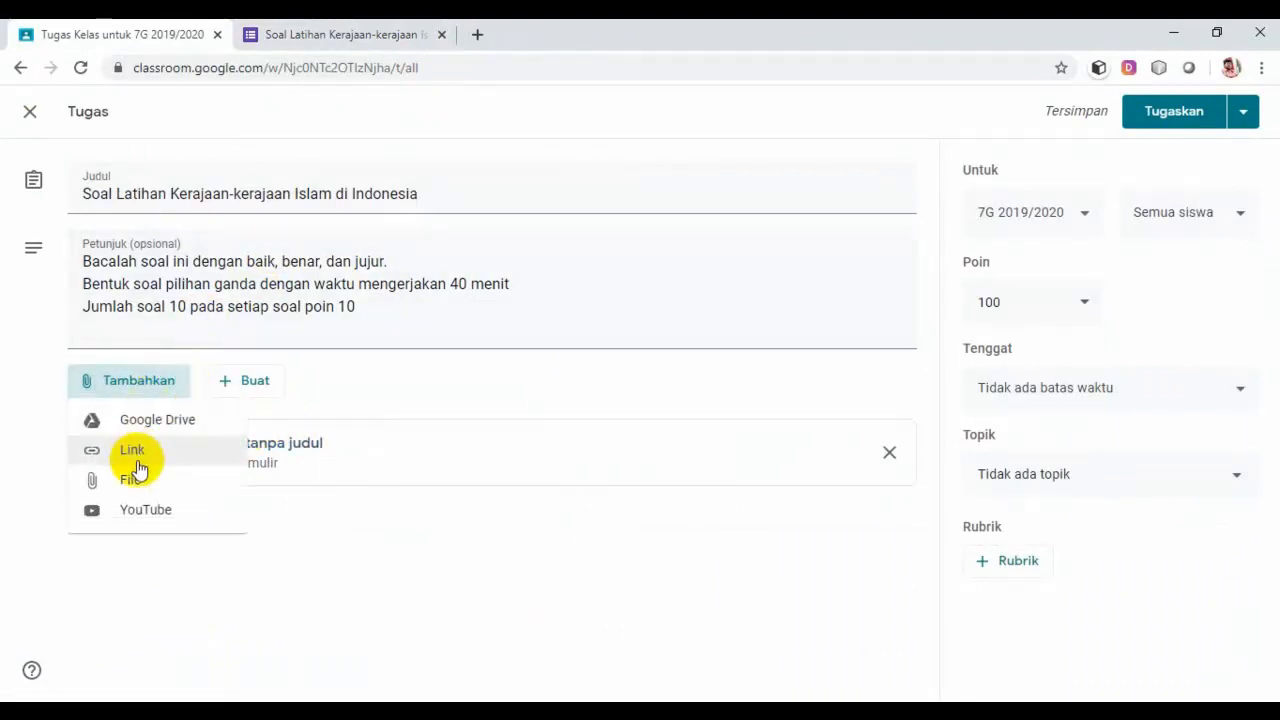
{"action": "left_click", "coordinate": [139, 452]}
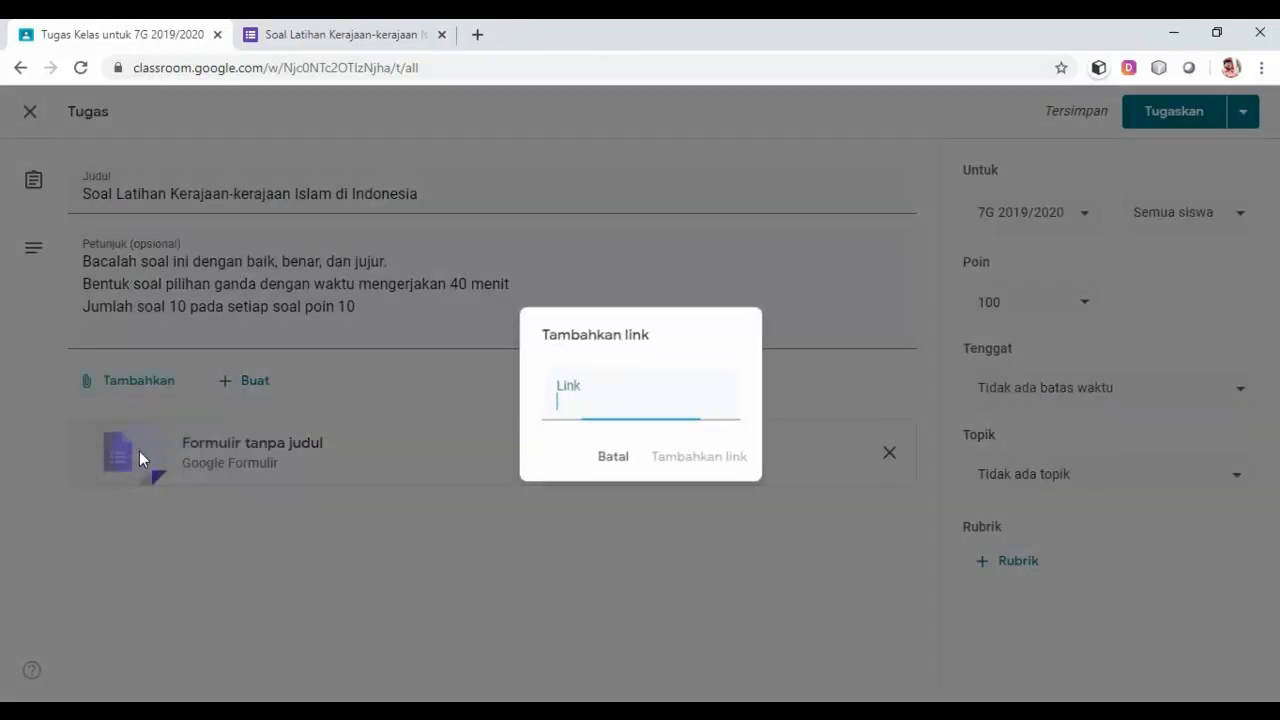
{"action": "right_click", "coordinate": [571, 407]}
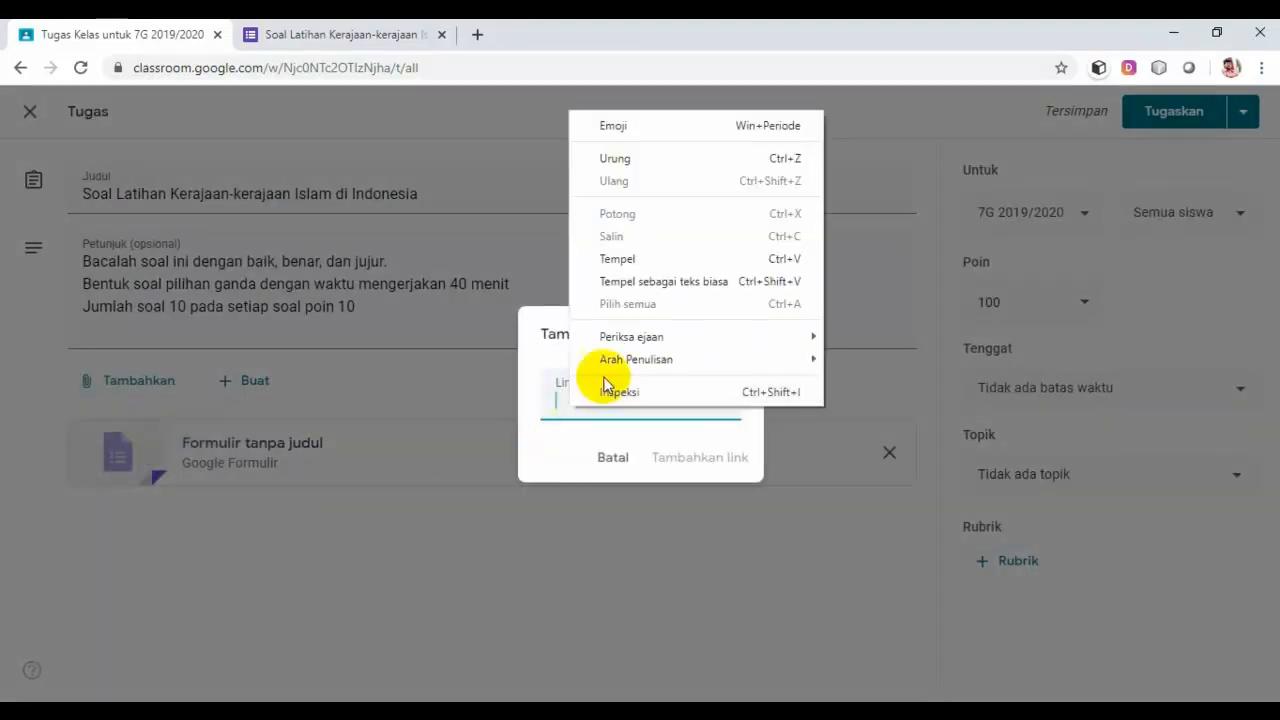
{"action": "left_click", "coordinate": [634, 266]}
{"action": "left_click", "coordinate": [694, 460]}
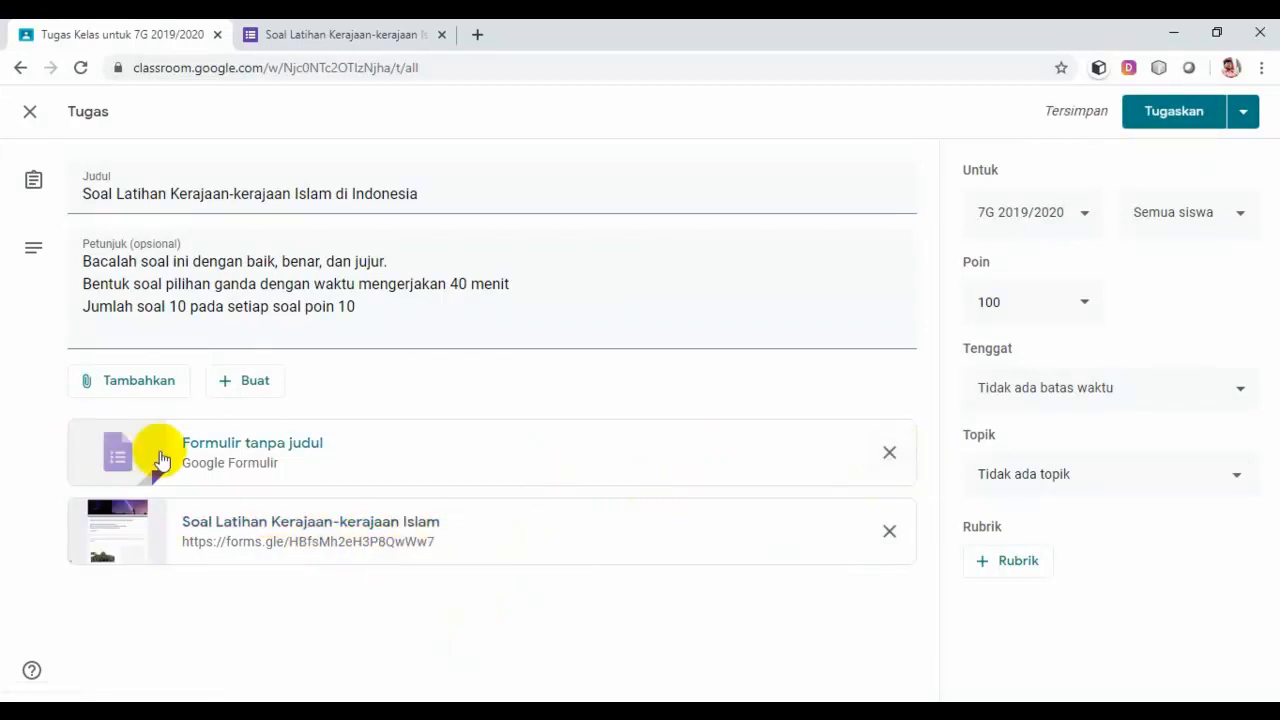
{"action": "left_click", "coordinate": [889, 454]}
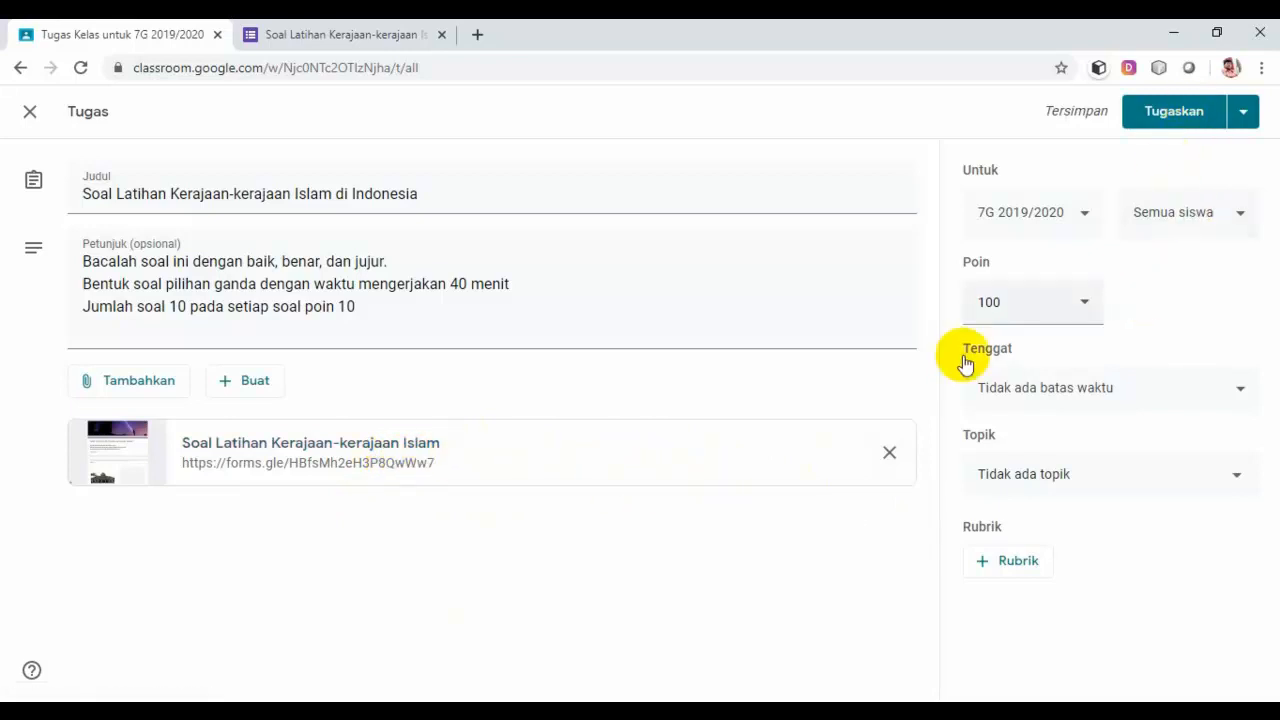
Step: File the assignment under Tugas Kelas, make it due 5 Apr 2020 at 11.20, and assign it
{"action": "left_click", "coordinate": [1238, 480]}
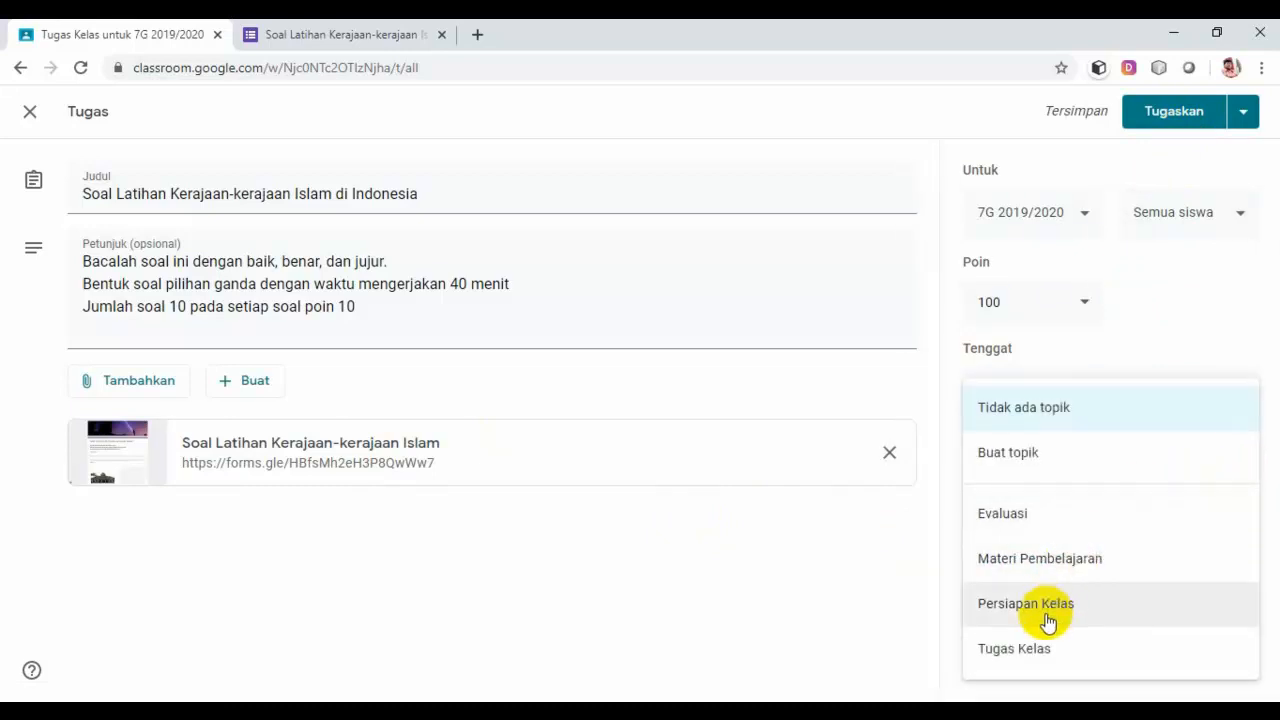
{"action": "left_click", "coordinate": [1025, 652]}
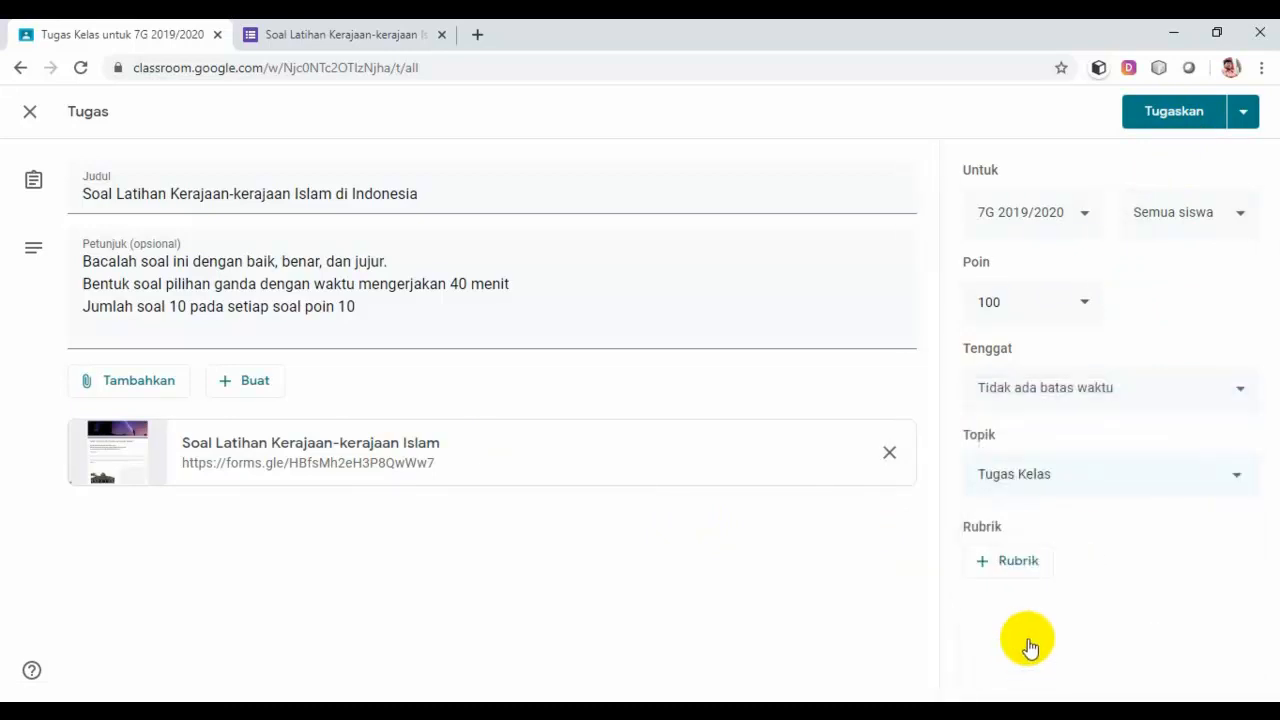
{"action": "left_click", "coordinate": [1239, 393]}
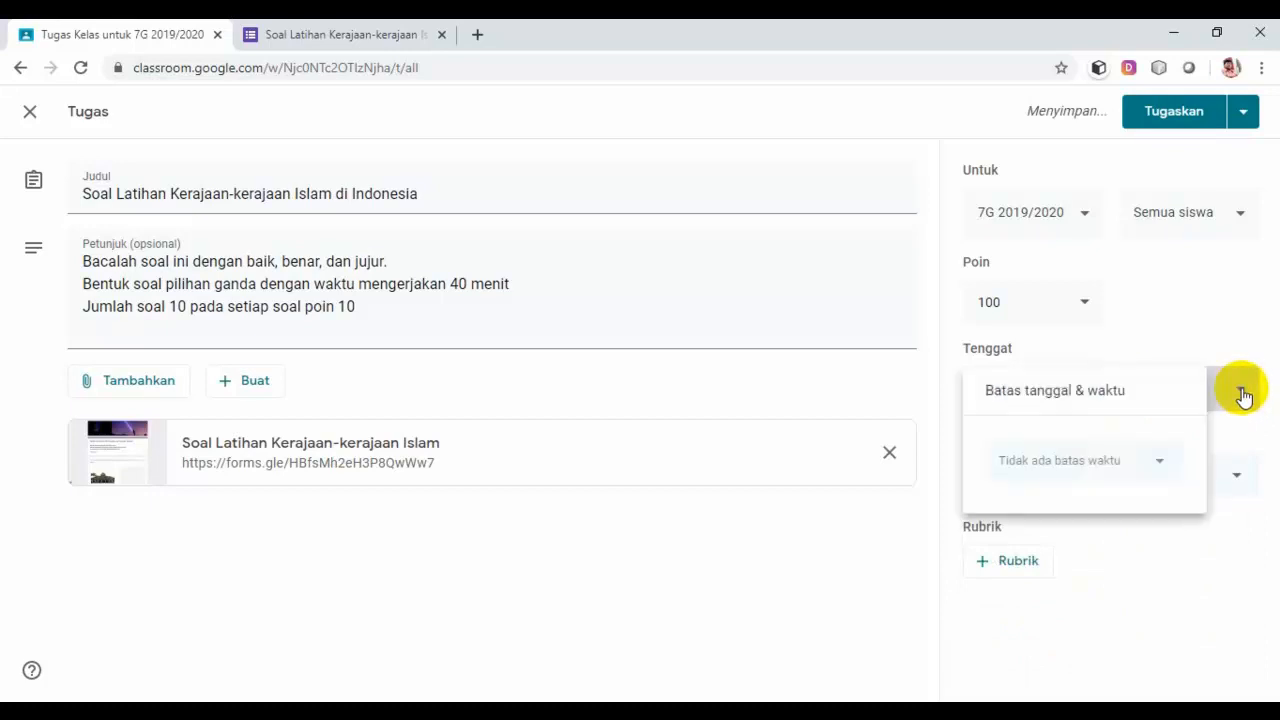
{"action": "left_click", "coordinate": [1172, 462]}
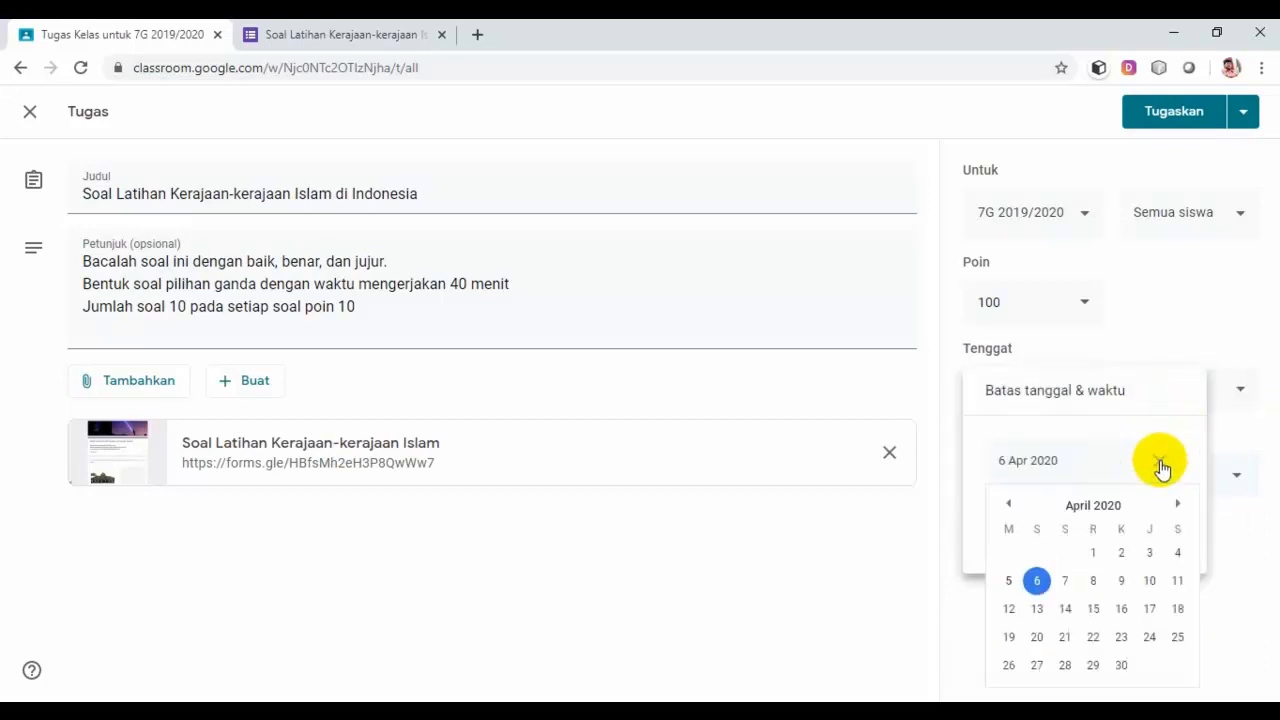
{"action": "left_click", "coordinate": [1009, 582]}
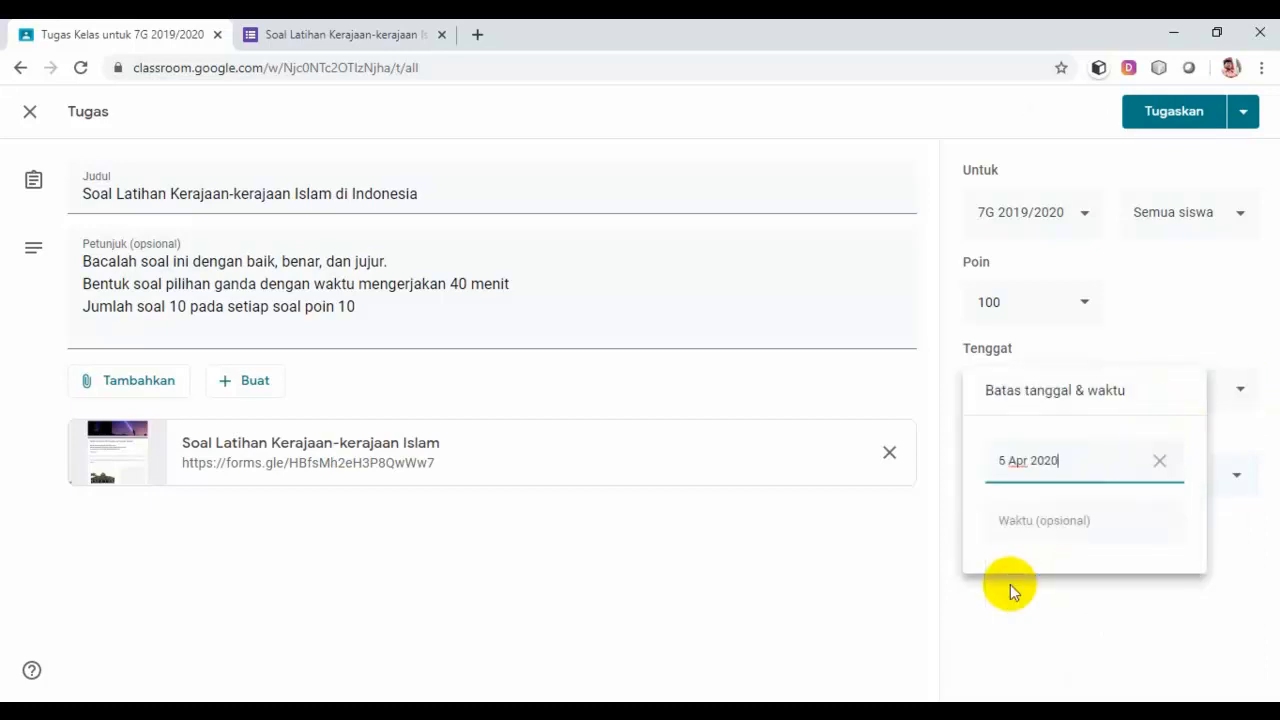
{"action": "left_click", "coordinate": [1082, 524]}
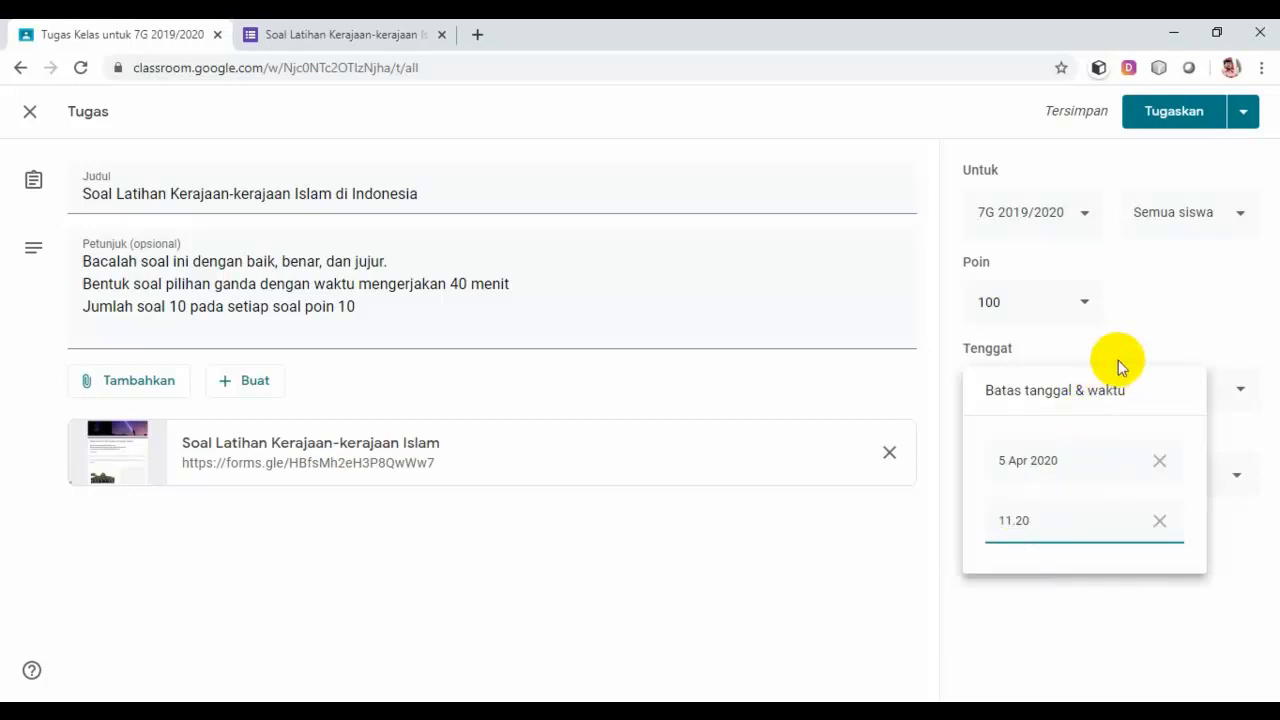
{"action": "left_click", "coordinate": [1051, 622]}
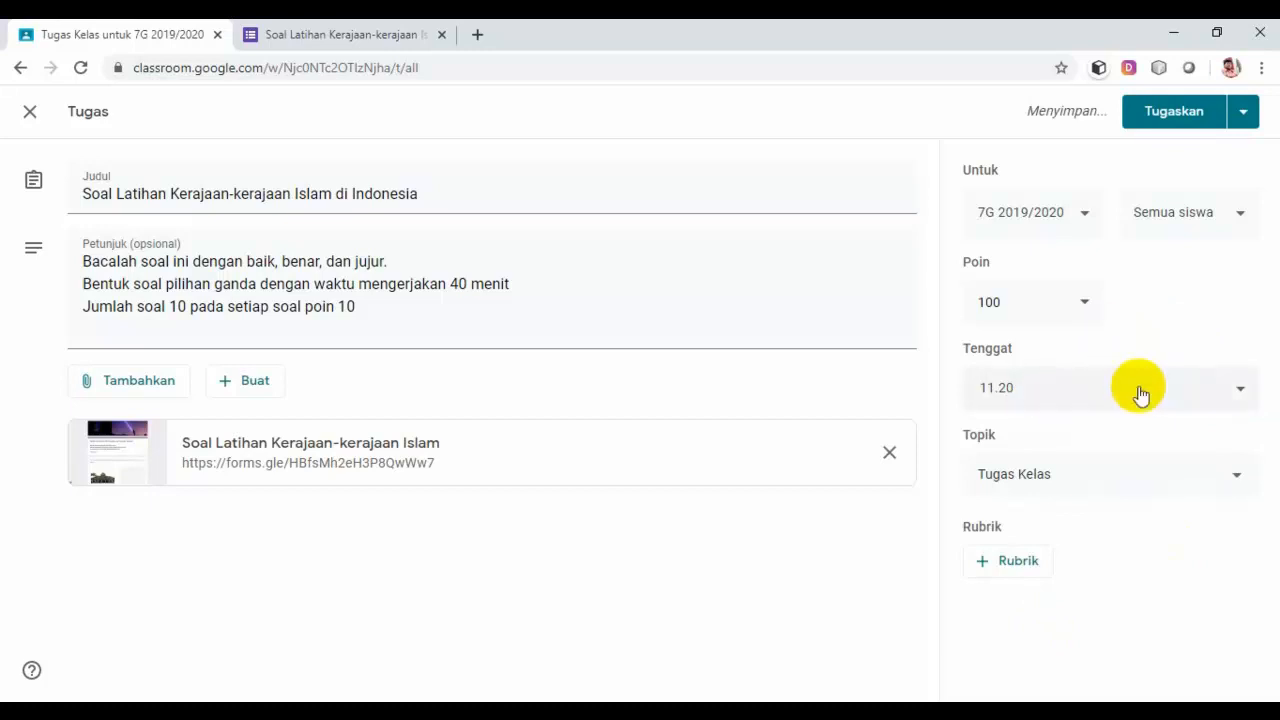
{"action": "left_click", "coordinate": [1190, 118]}
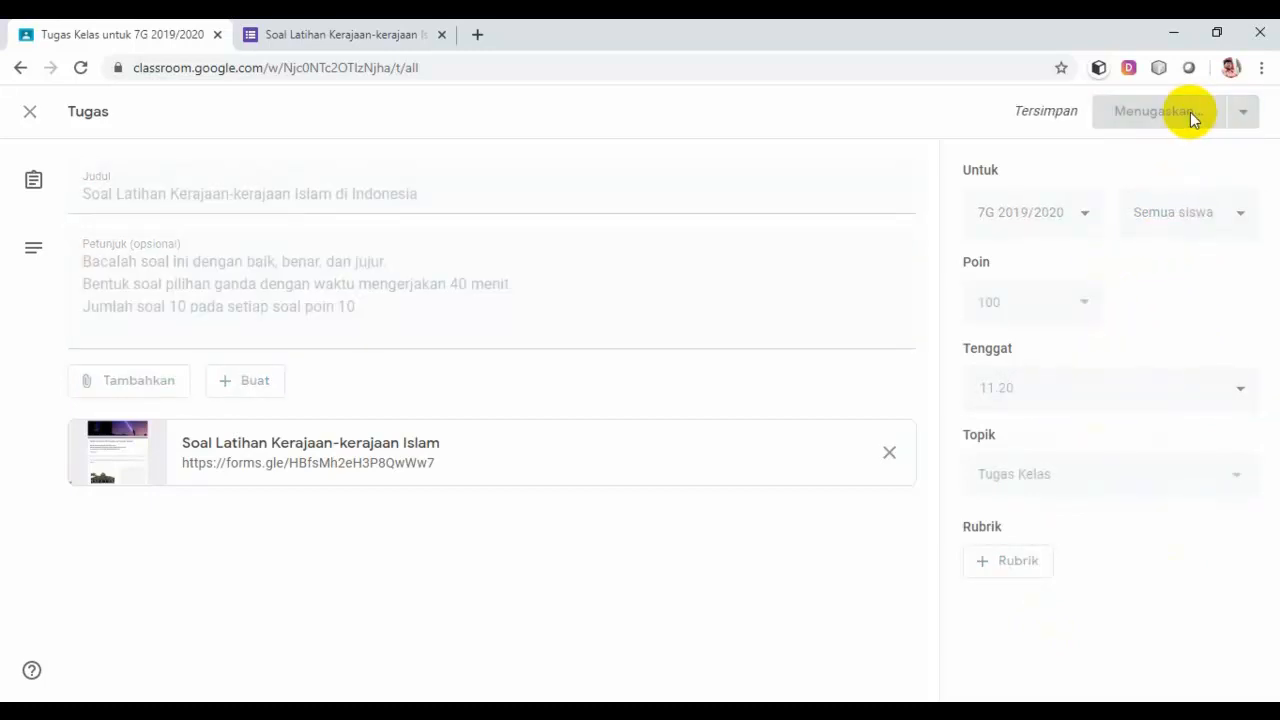
Step: Move the Persebaran practice assignment above the Kerajaan-kerajaan assignment in Tugas Kelas
{"action": "scroll", "coordinate": [725, 452], "scroll_direction": "down", "scroll_amount": 3}
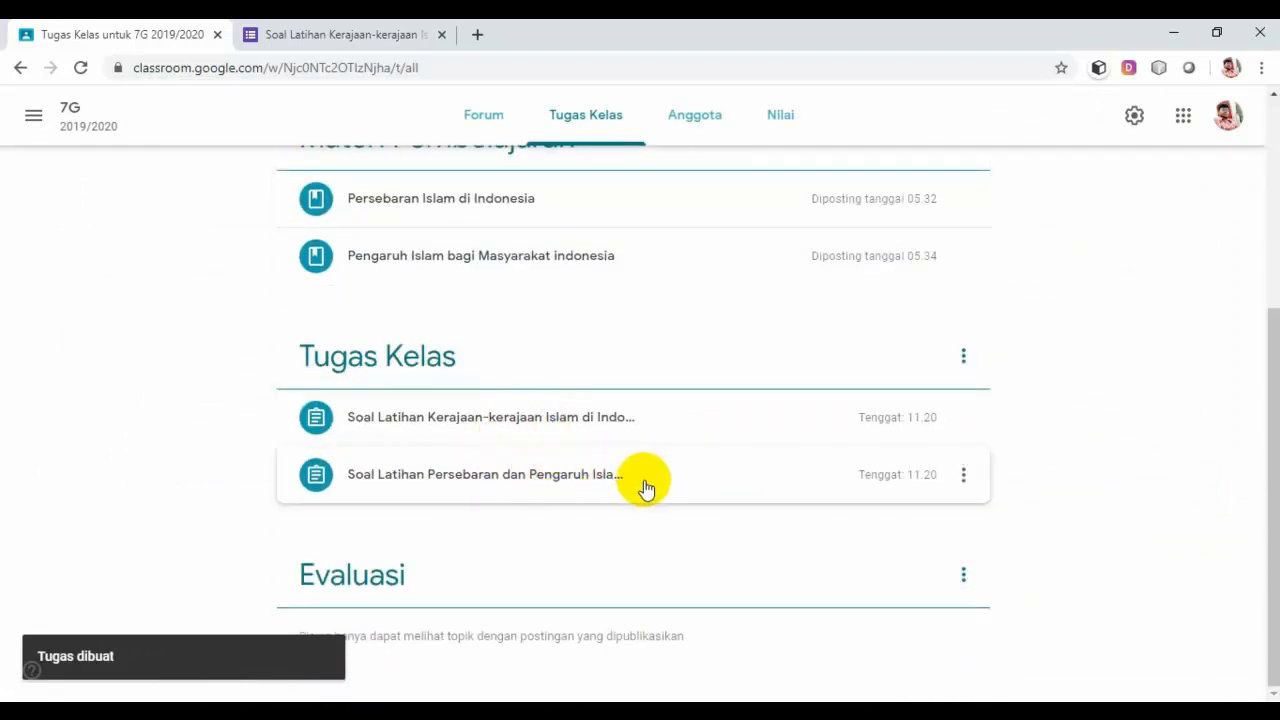
{"action": "left_click_drag", "start_coordinate": [645, 485], "coordinate": [643, 423]}
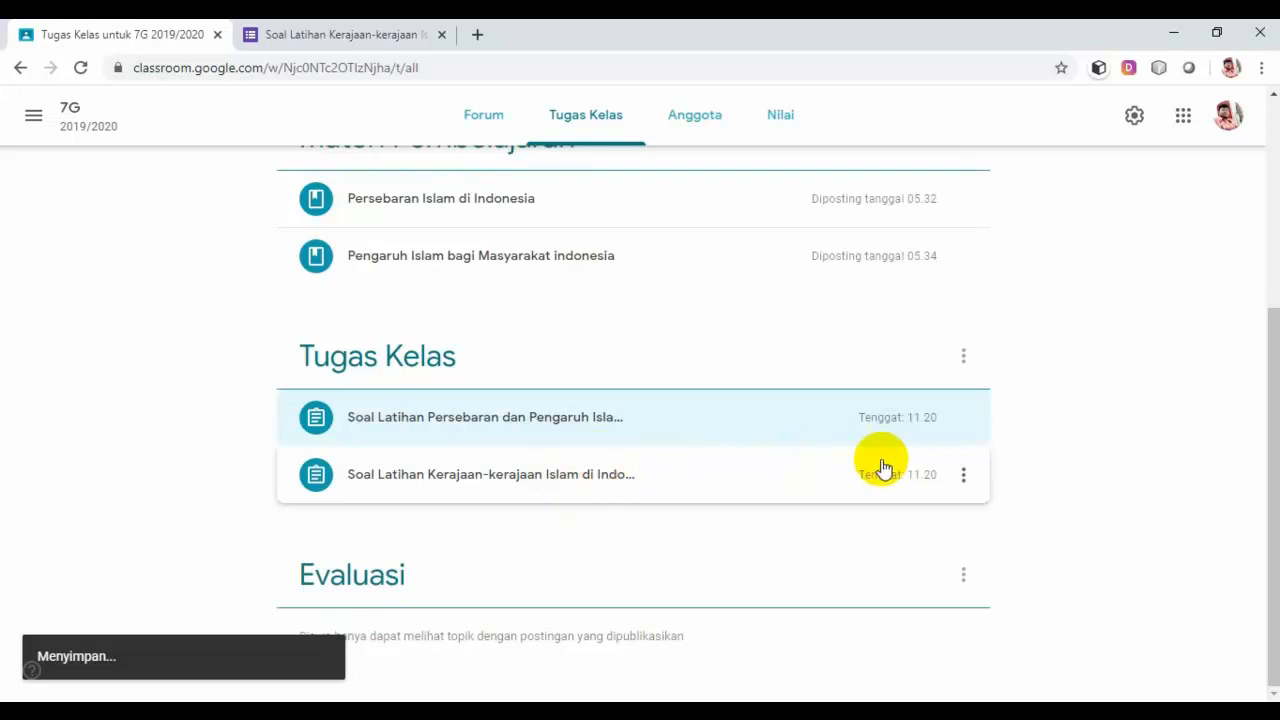
{"action": "left_click", "coordinate": [678, 430]}
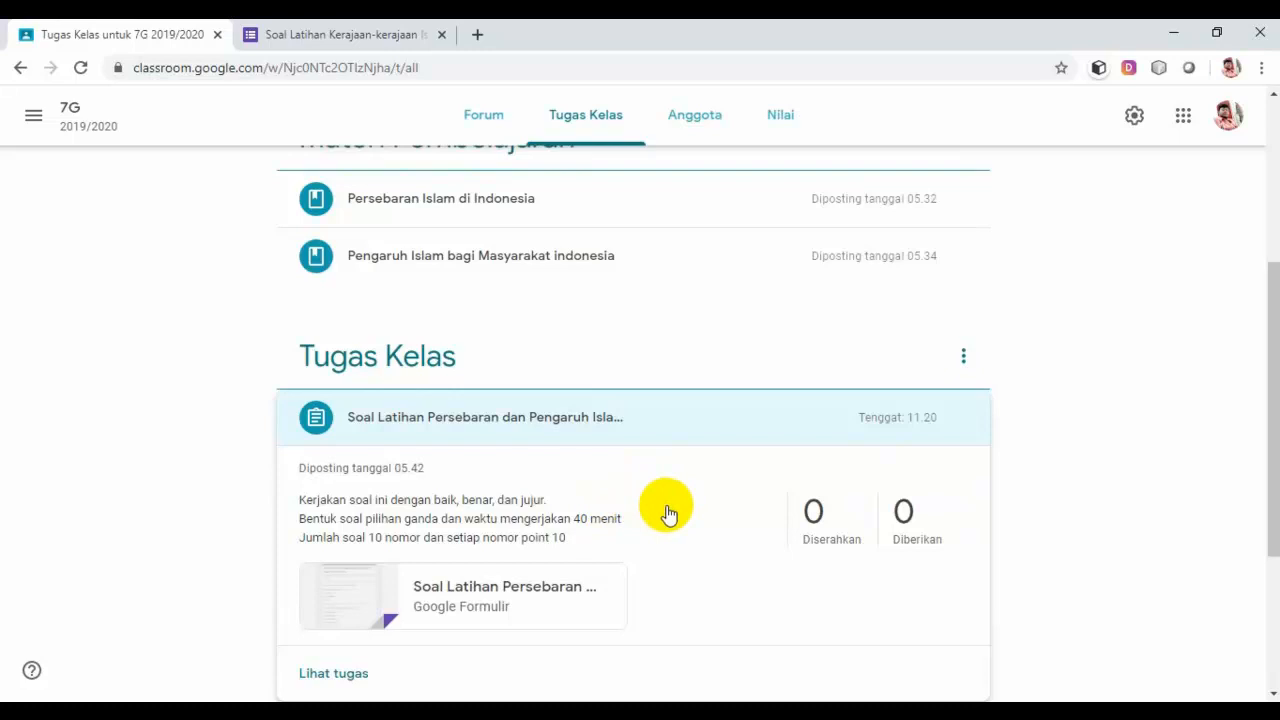
Step: Expand and collapse the Persebaran and Kerajaan-kerajaan assignments to review them, then open Buat
{"action": "scroll", "coordinate": [667, 513], "scroll_direction": "down", "scroll_amount": 1}
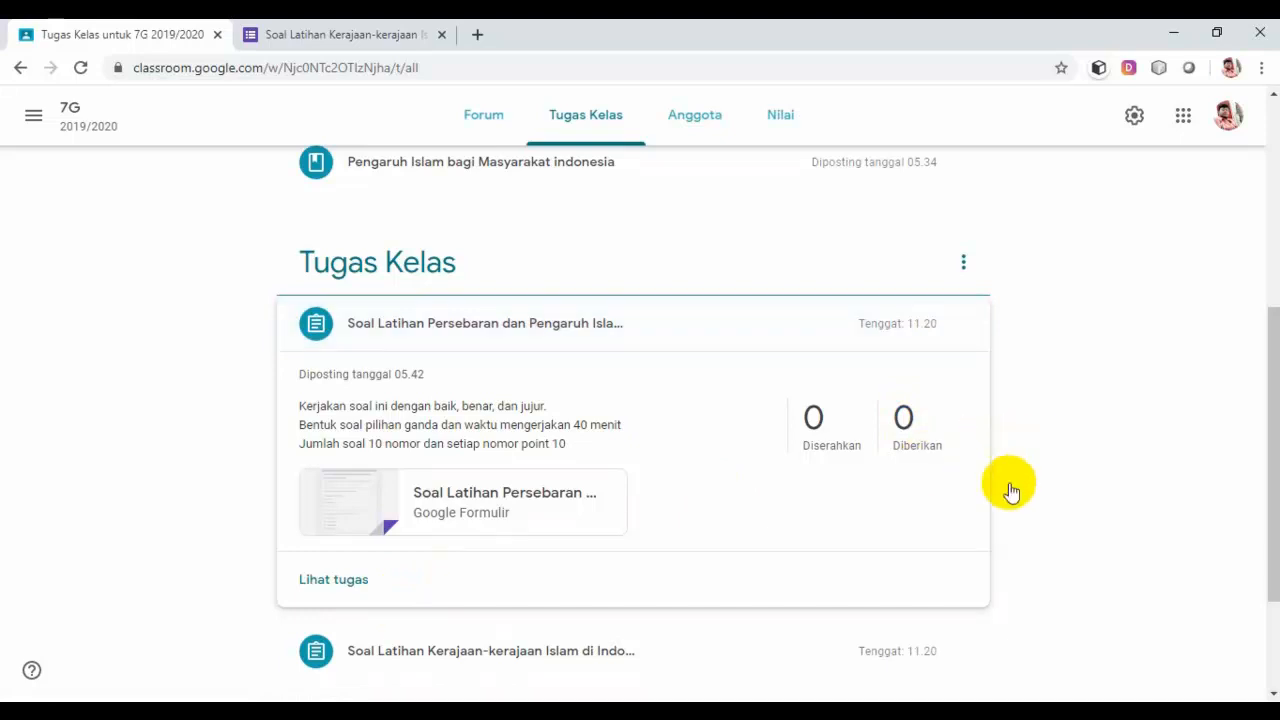
{"action": "left_click", "coordinate": [708, 332]}
{"action": "left_click", "coordinate": [673, 476]}
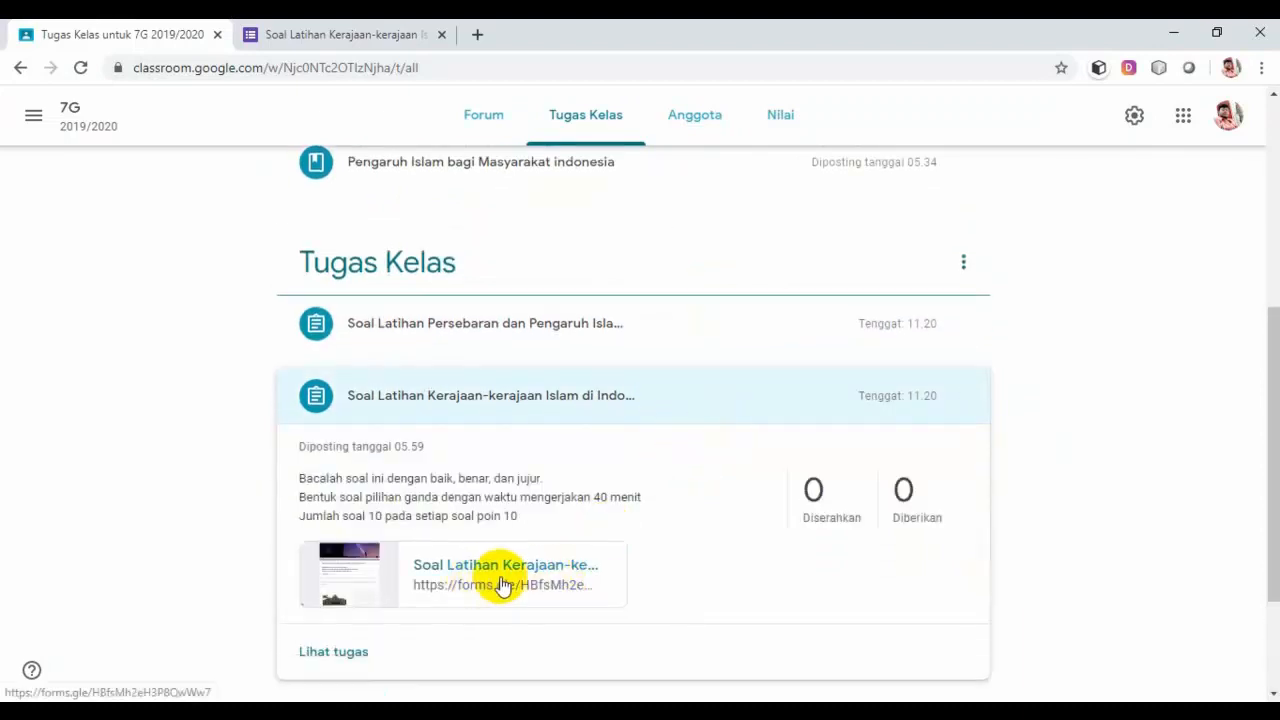
{"action": "left_click", "coordinate": [755, 405]}
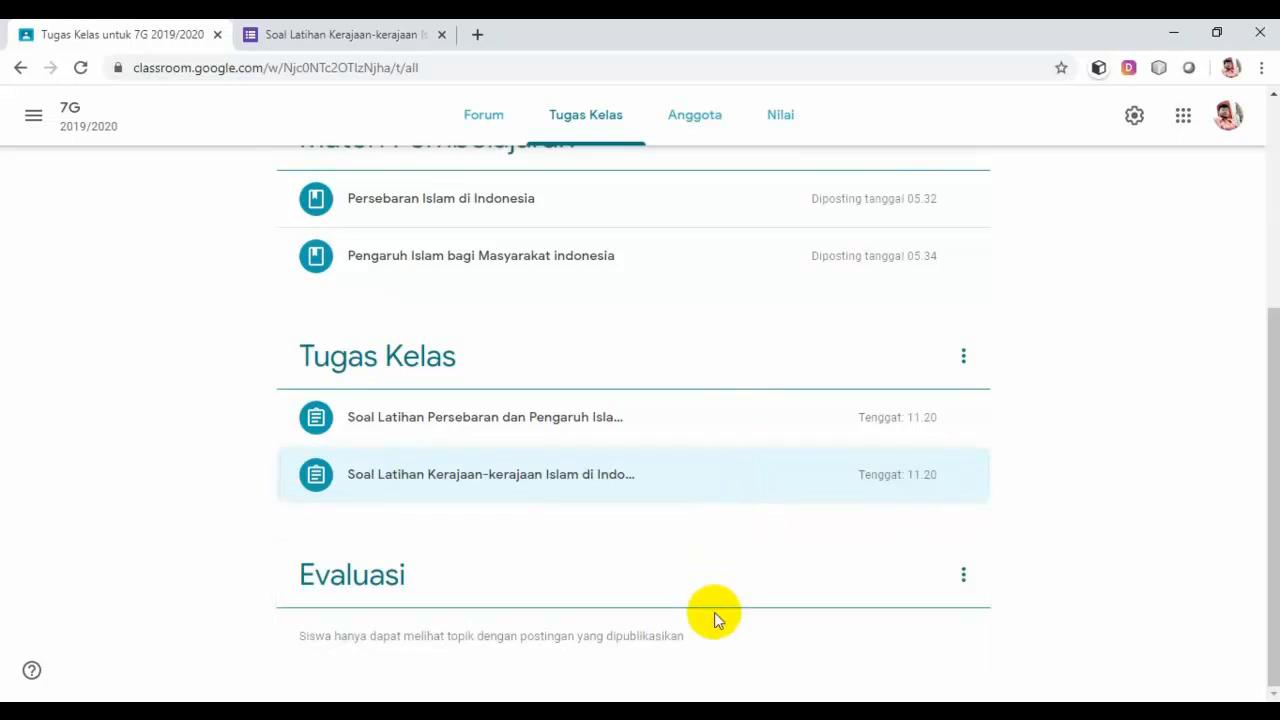
{"action": "scroll", "coordinate": [620, 630], "scroll_direction": "up", "scroll_amount": 4}
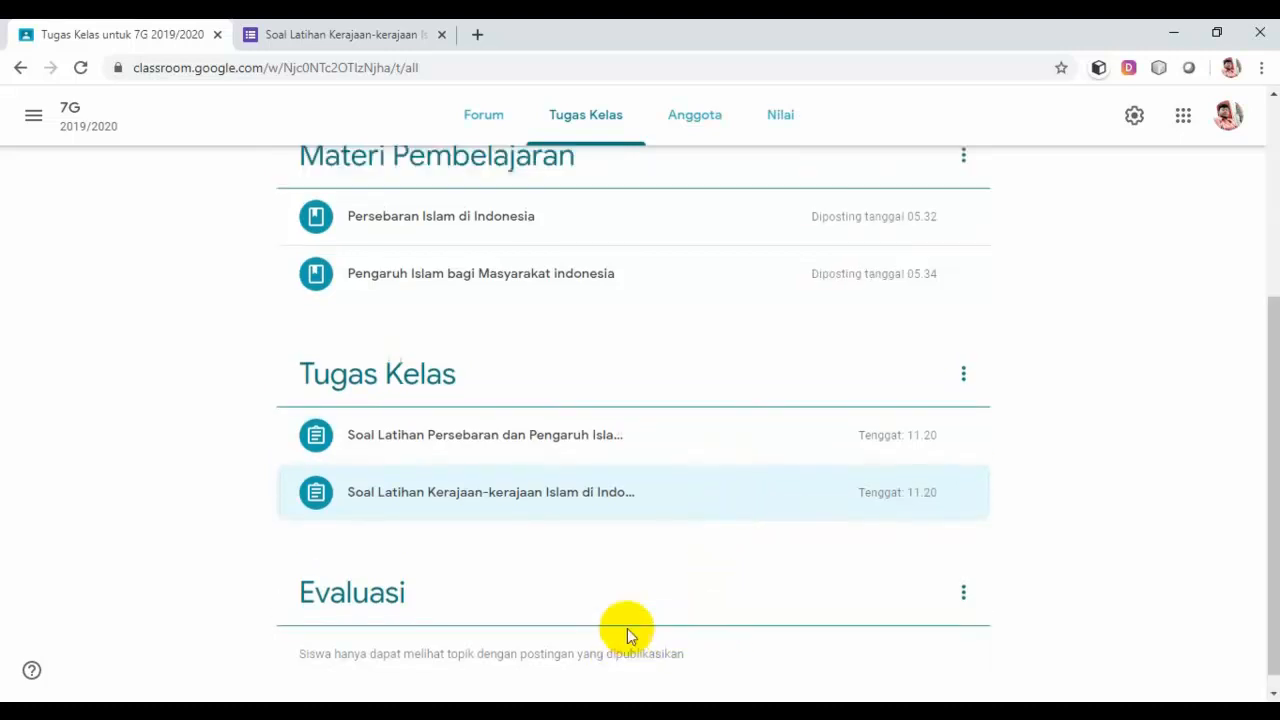
{"action": "left_click", "coordinate": [355, 188]}
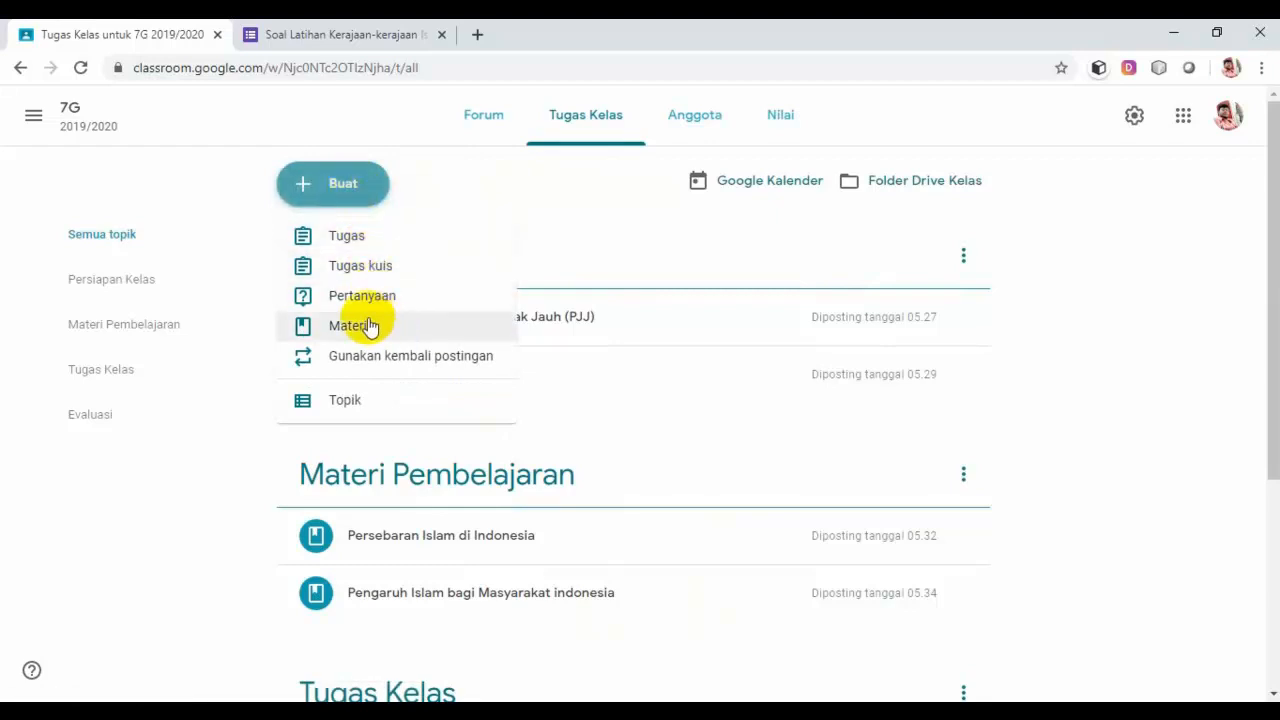
Step: Start a Tugas kuis assignment, open its Blank Quiz form in Forms, and return to Classroom
{"action": "left_click", "coordinate": [368, 268]}
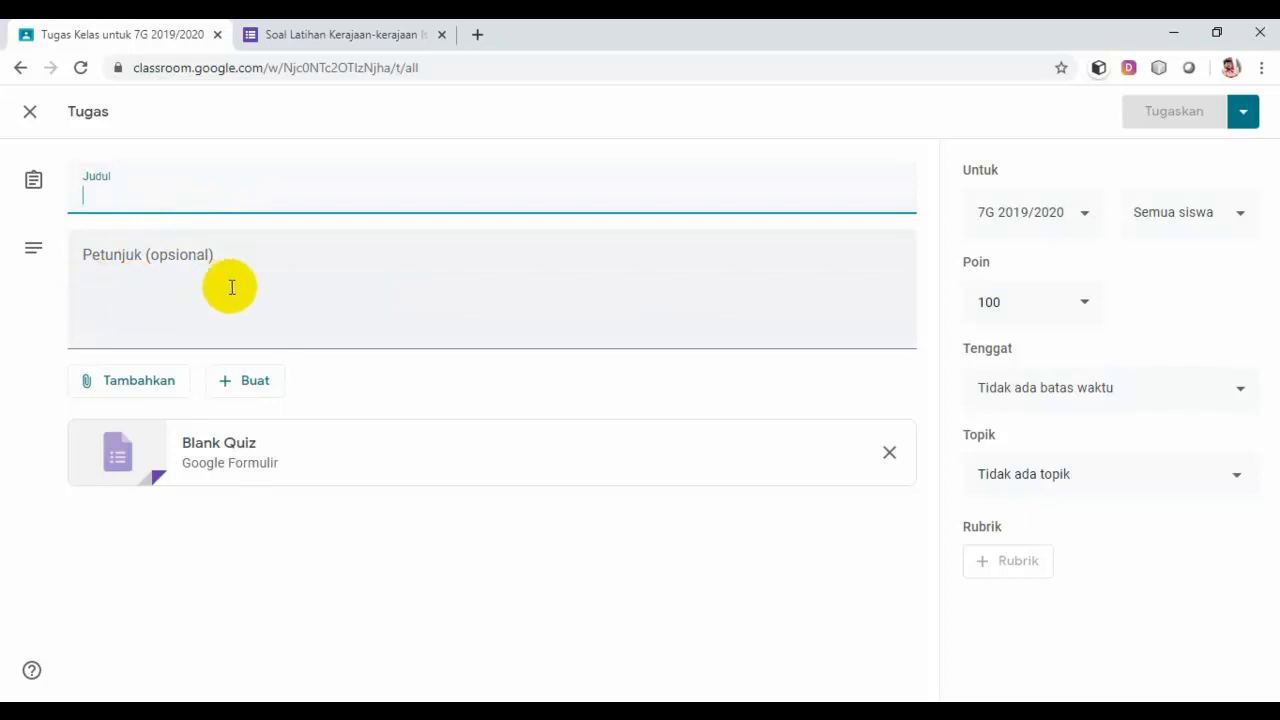
{"action": "left_click", "coordinate": [324, 460]}
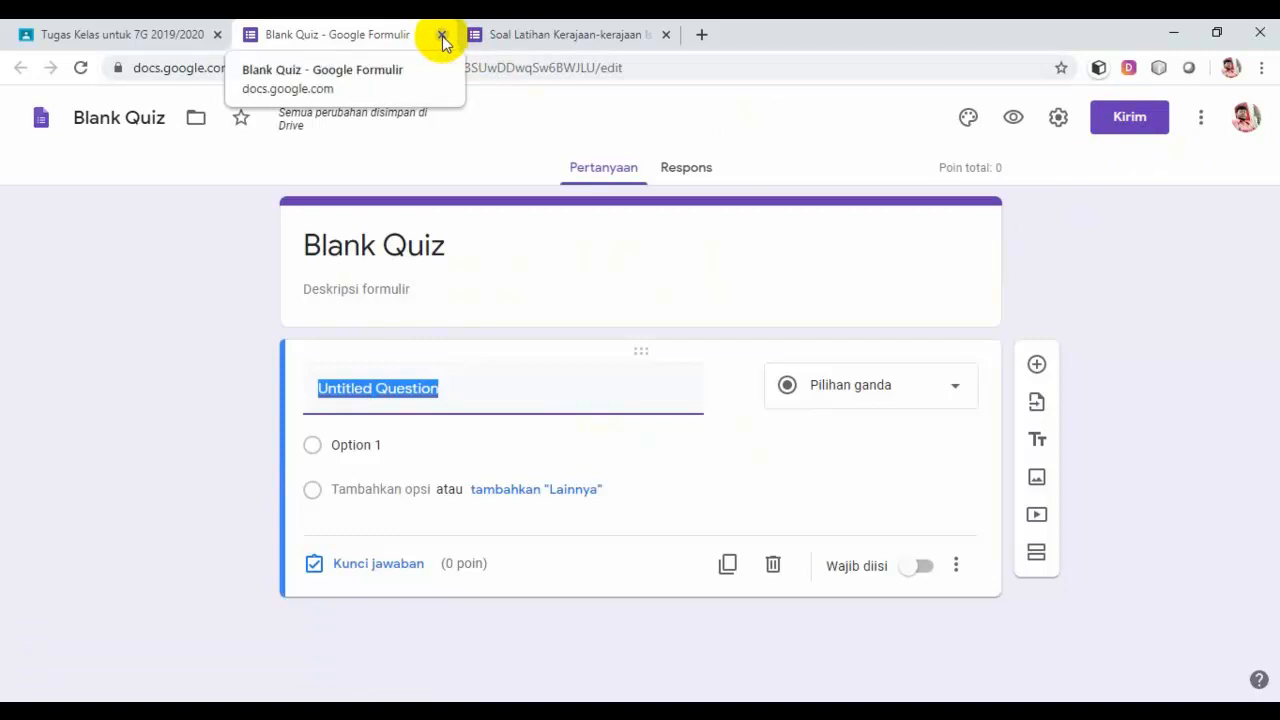
{"action": "left_click", "coordinate": [137, 40]}
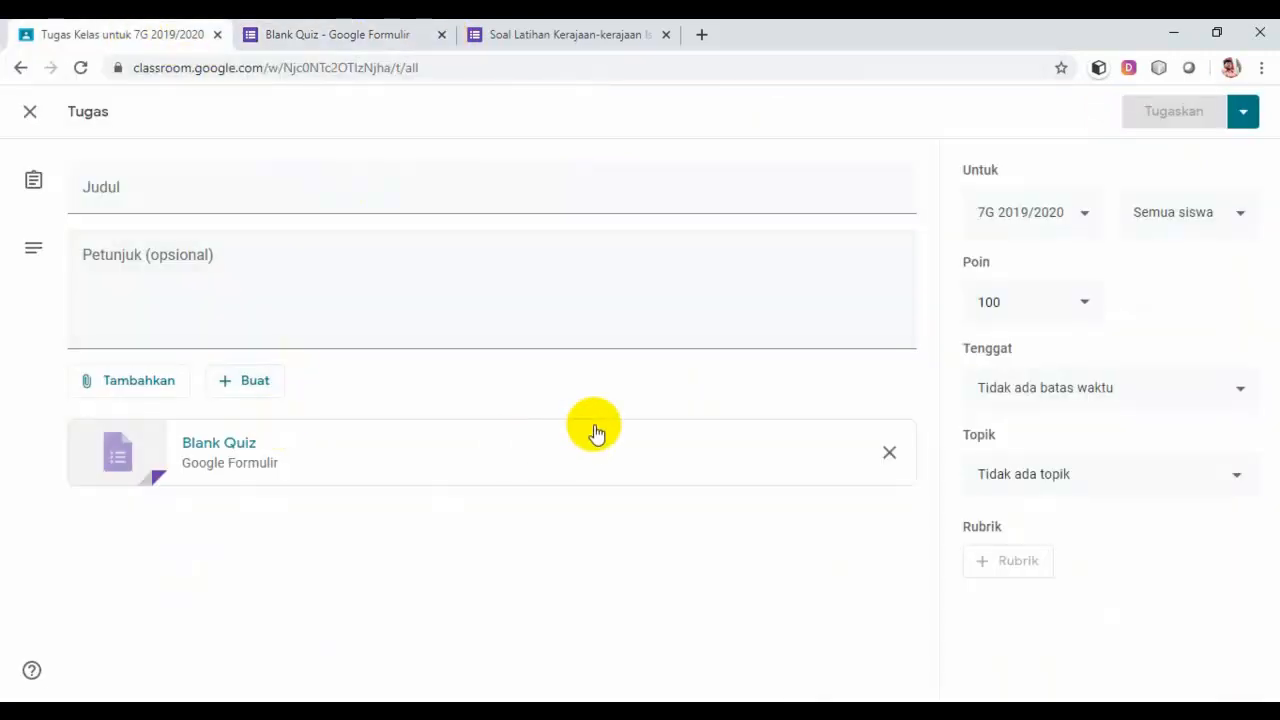
Step: Put the quiz under the Evaluasi topic with a due date of 5 Apr 2020
{"action": "left_click", "coordinate": [1234, 480]}
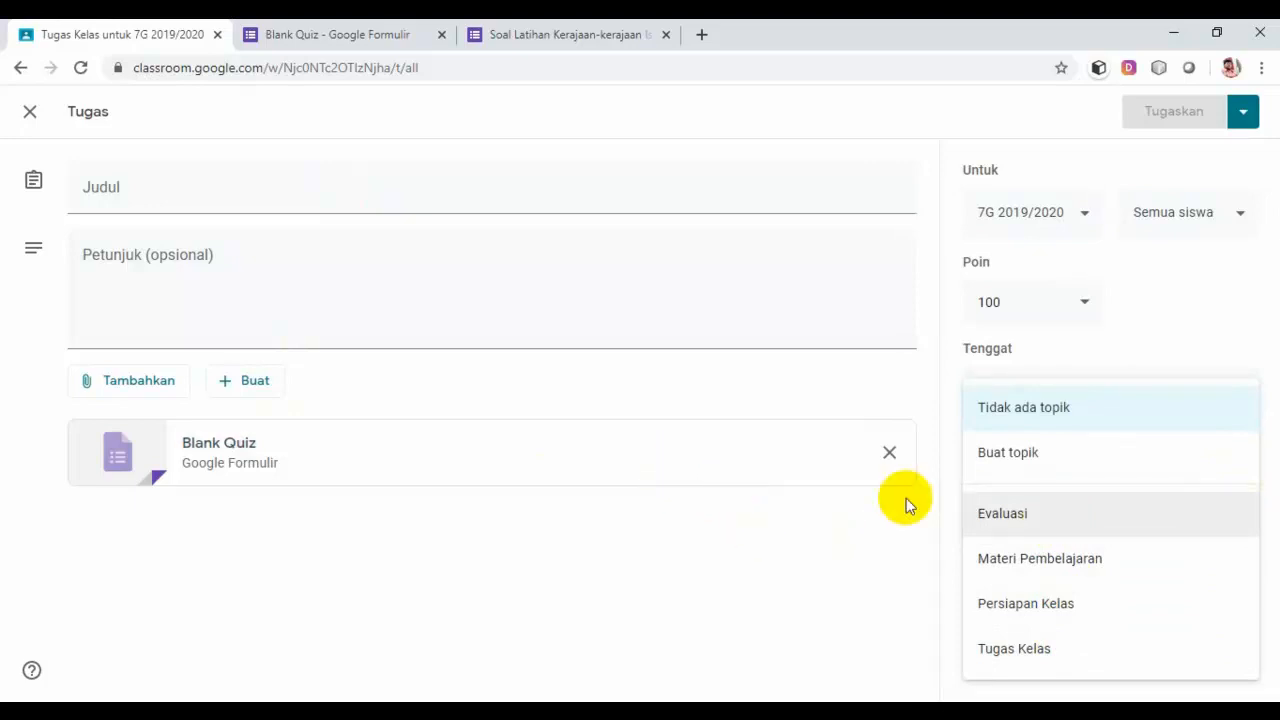
{"action": "left_click", "coordinate": [1038, 523]}
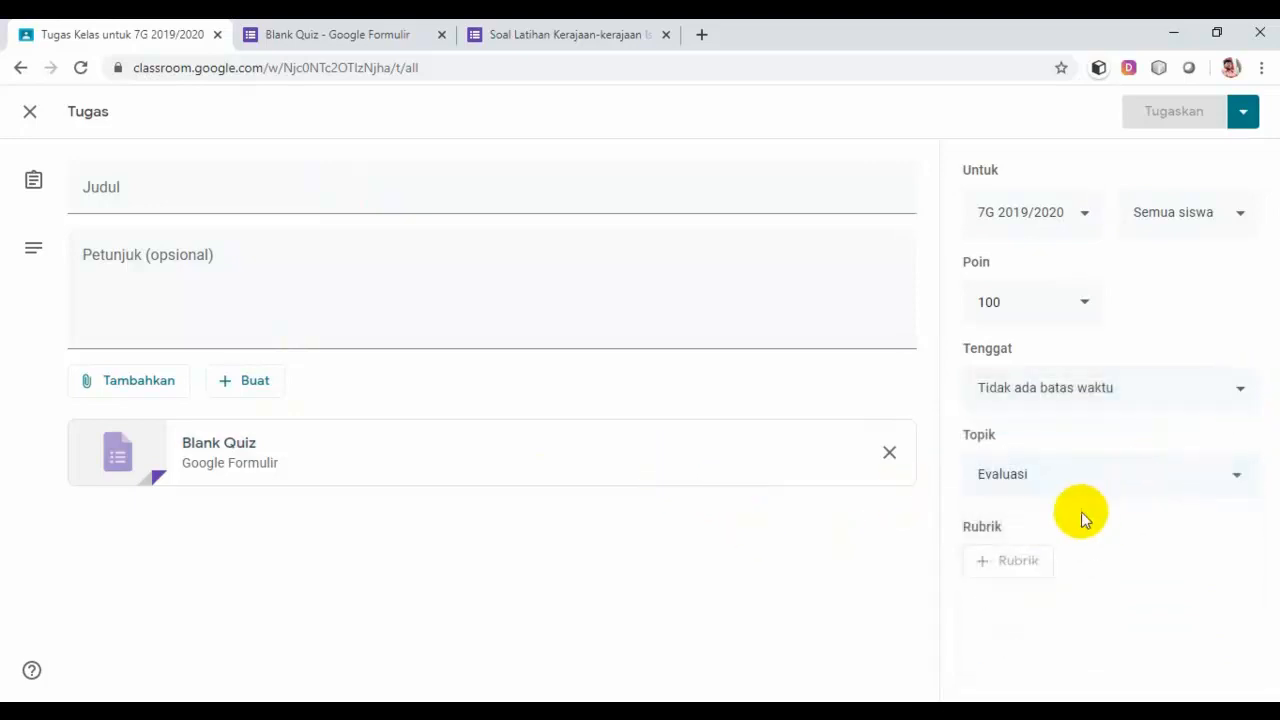
{"action": "left_click", "coordinate": [1240, 392]}
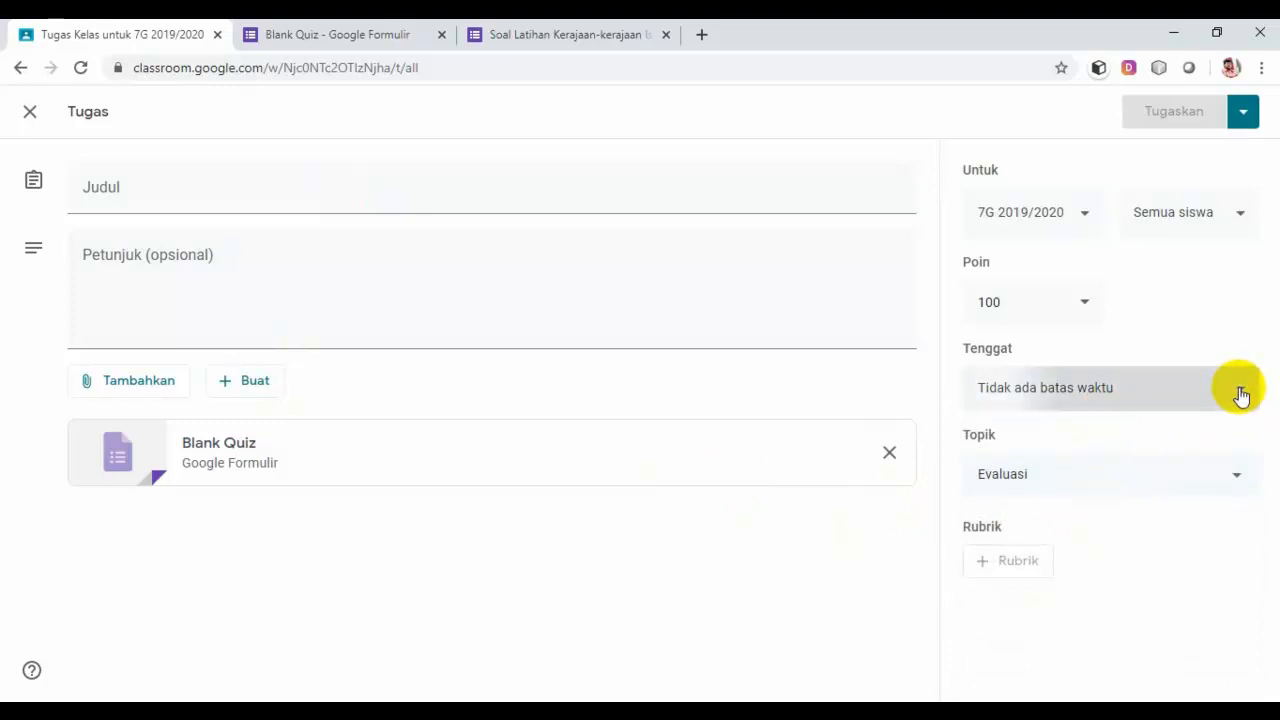
{"action": "left_click", "coordinate": [1158, 462]}
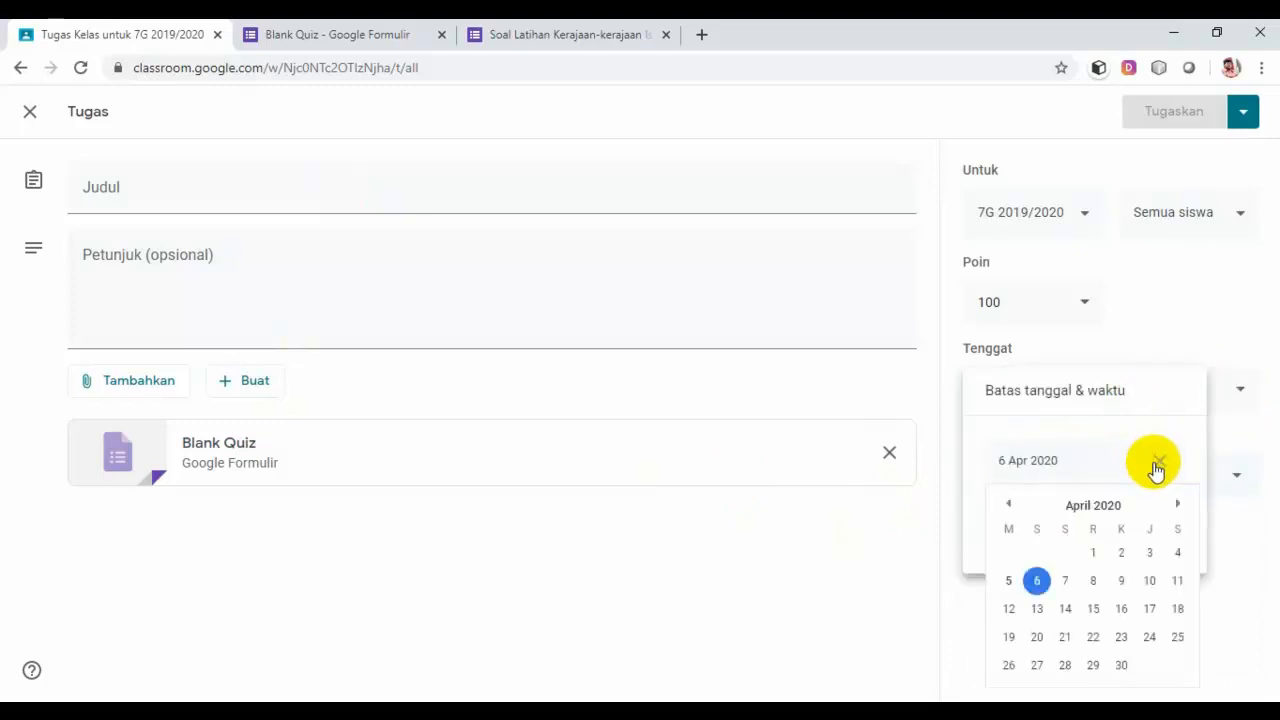
{"action": "left_click", "coordinate": [1008, 581]}
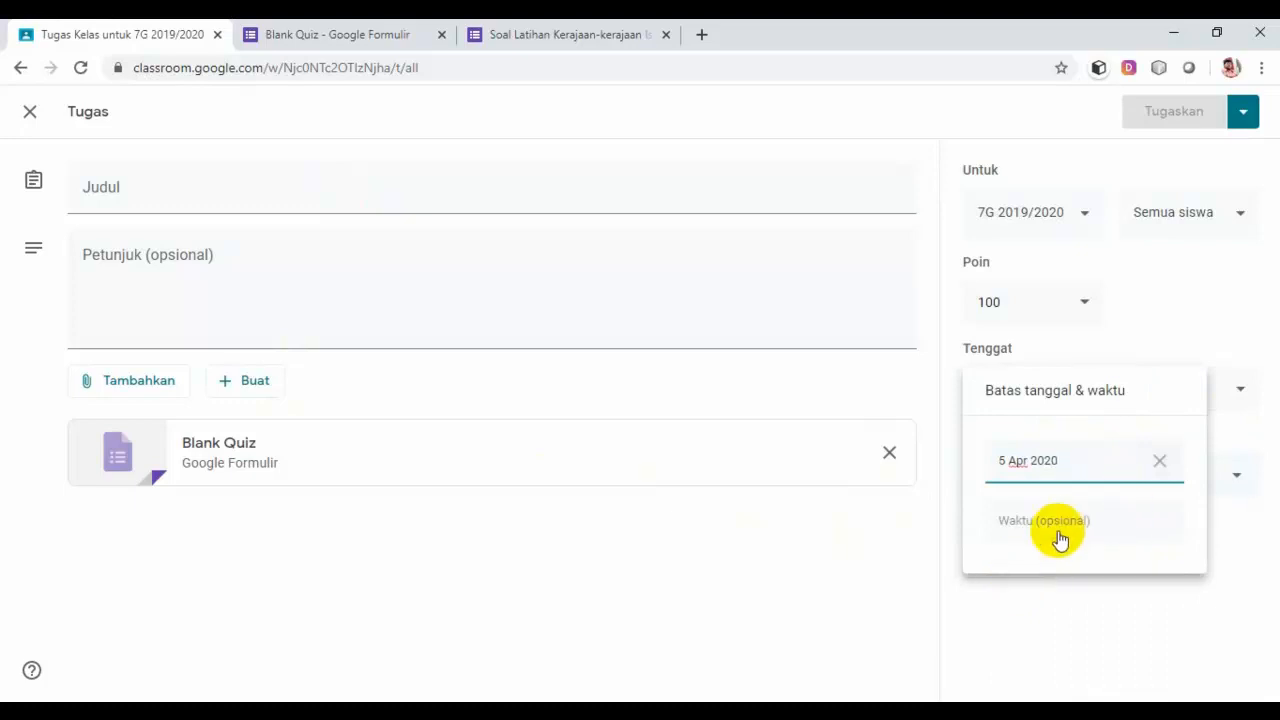
{"action": "left_click", "coordinate": [1234, 530]}
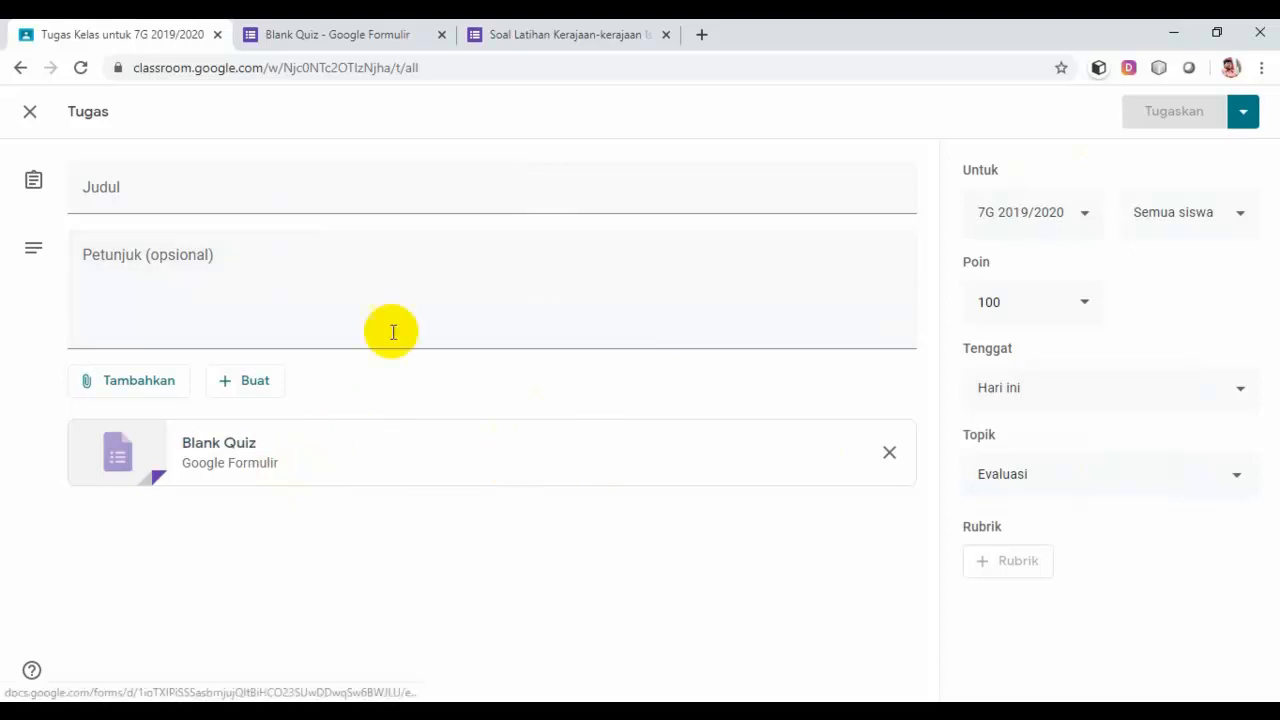
Step: Title the quiz 'Soal UH Online' with instructions 'Materi Persebaran, pengaruh dan kerajaan-kerajaan Islam'
{"action": "left_click", "coordinate": [180, 196]}
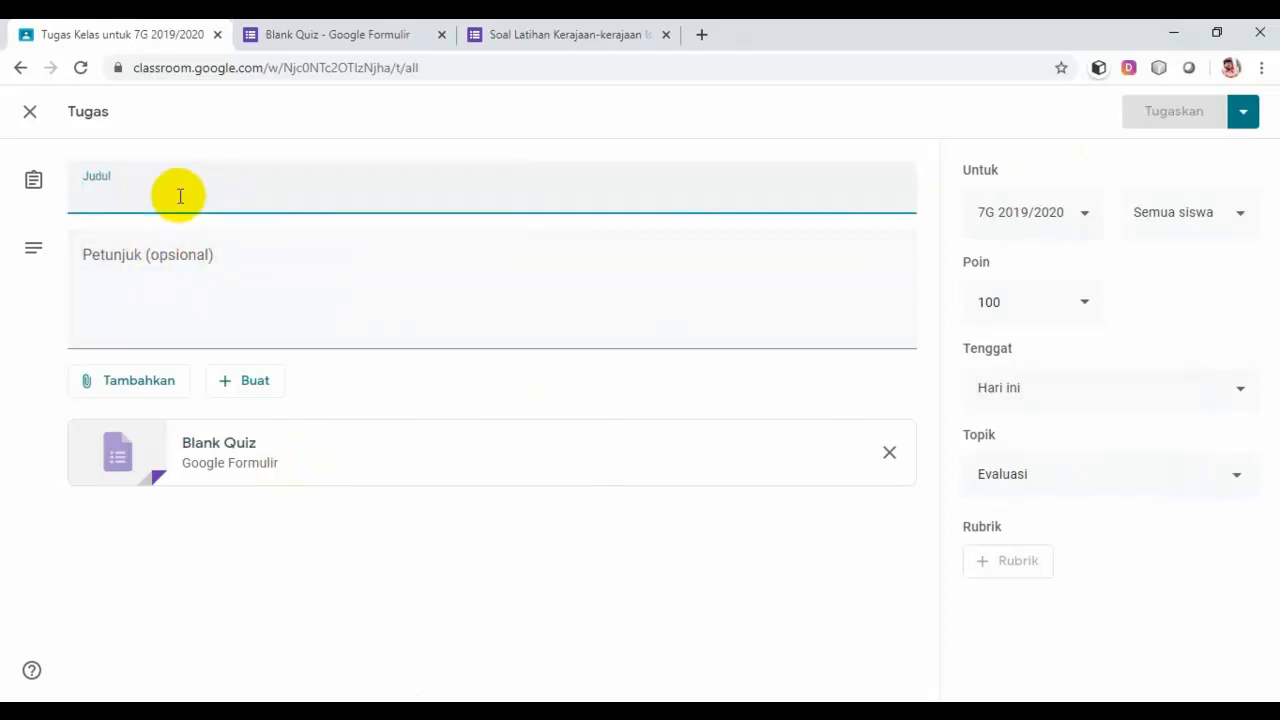
{"action": "type", "text": "S"}
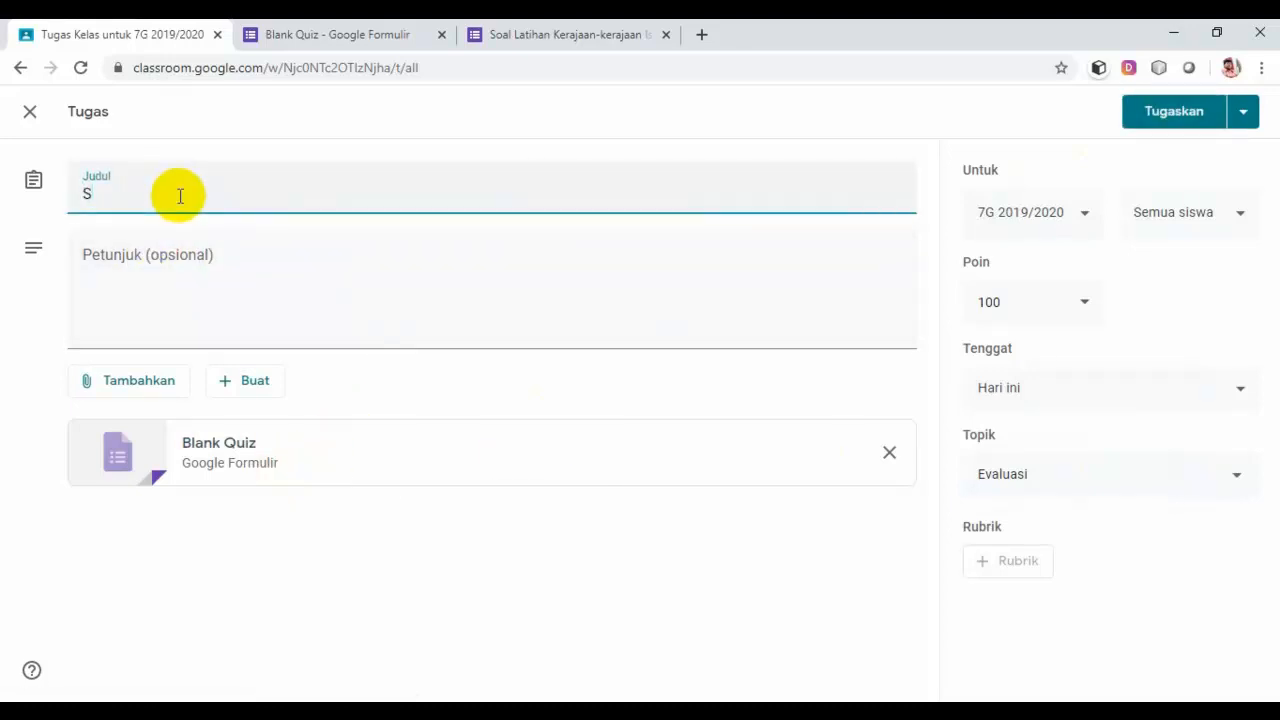
{"action": "type", "text": "oal UH"}
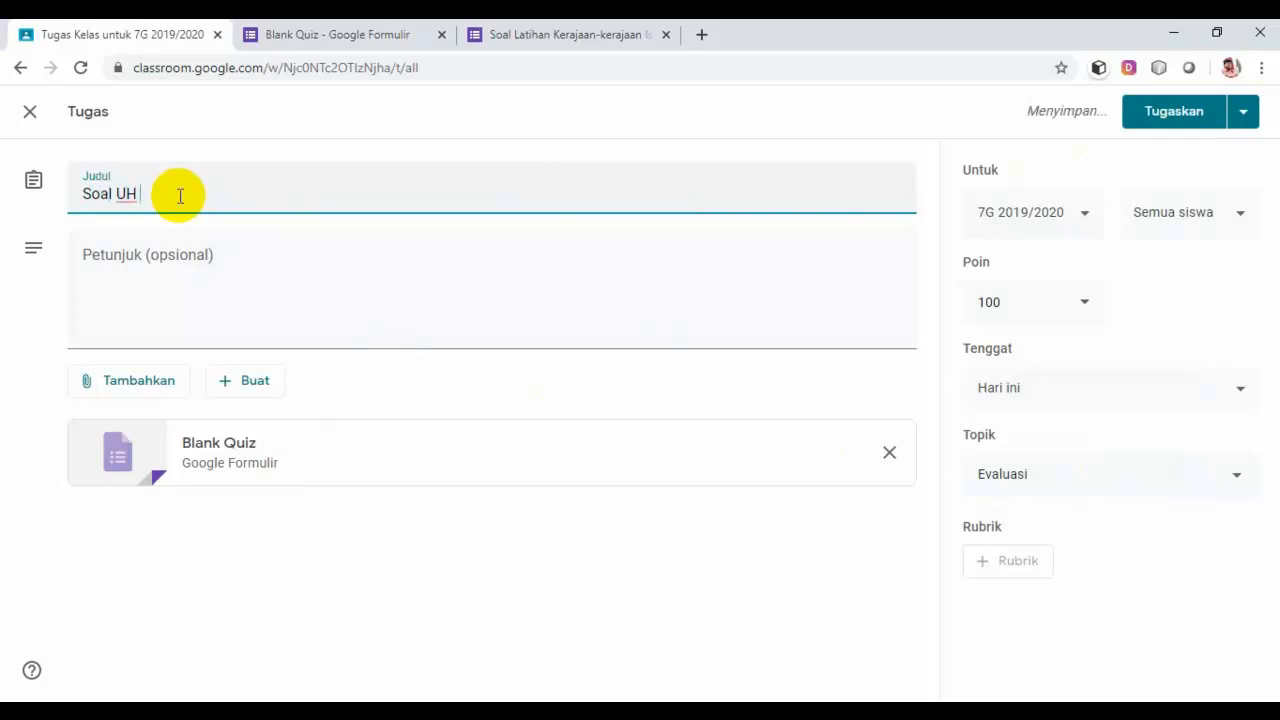
{"action": "type", "text": " Online"}
{"action": "left_click", "coordinate": [218, 265]}
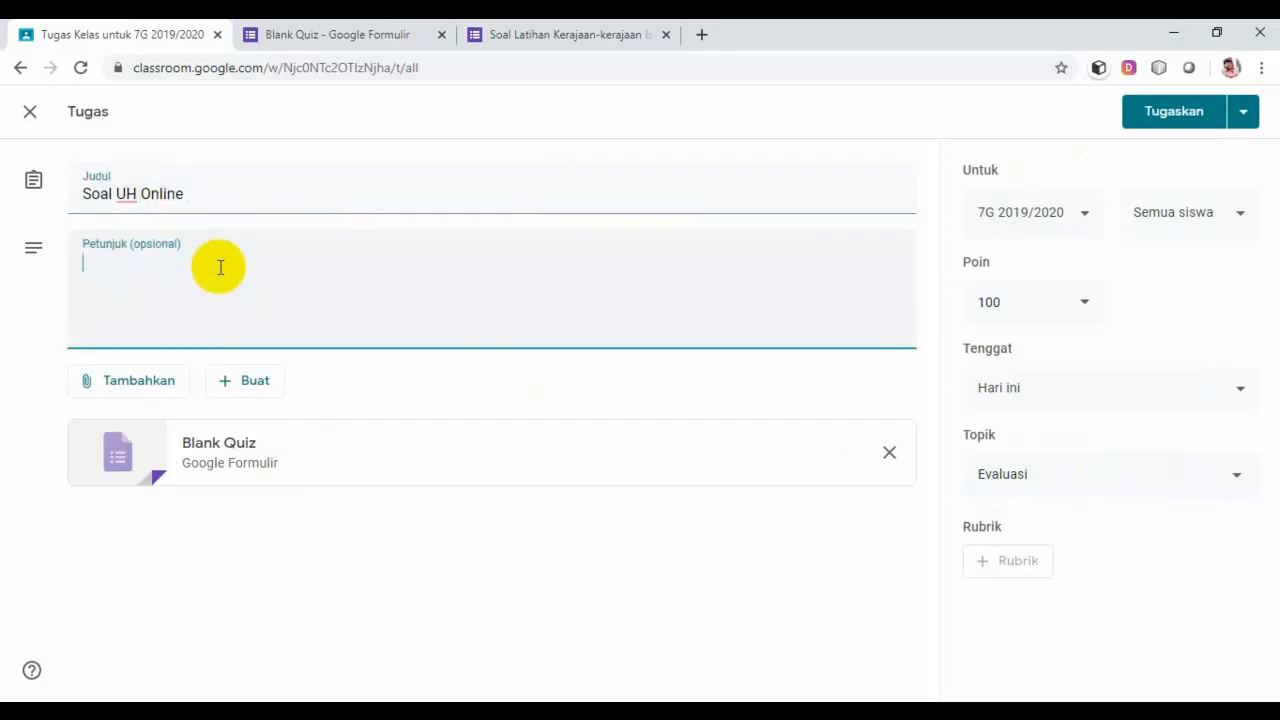
{"action": "type", "text": "Materi"}
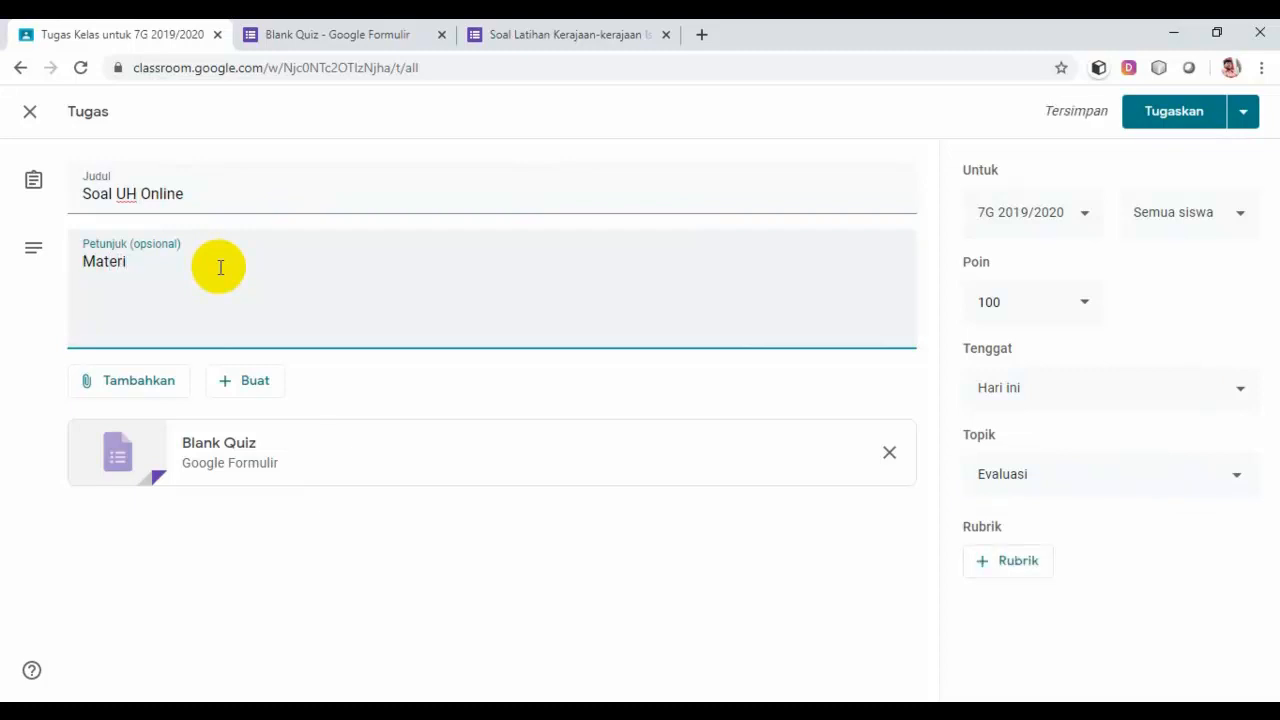
{"action": "type", "text": " Persebaran"}
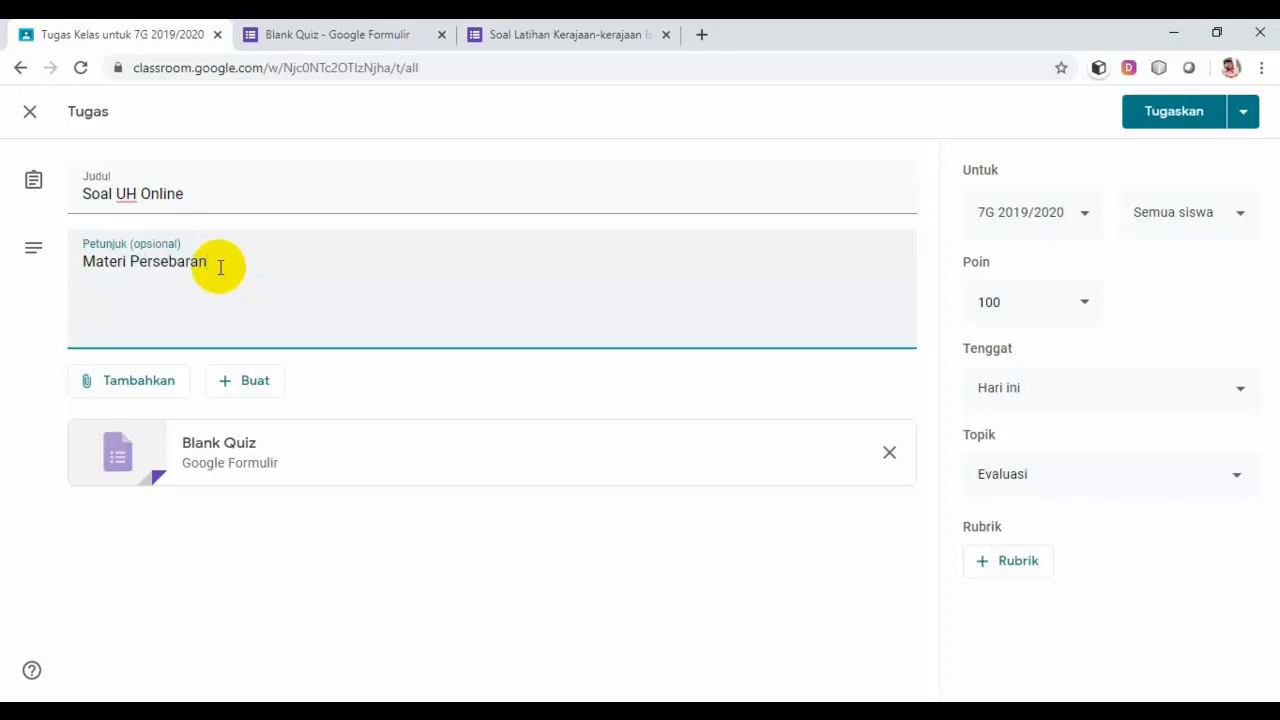
{"action": "type", "text": ", pengaruh "}
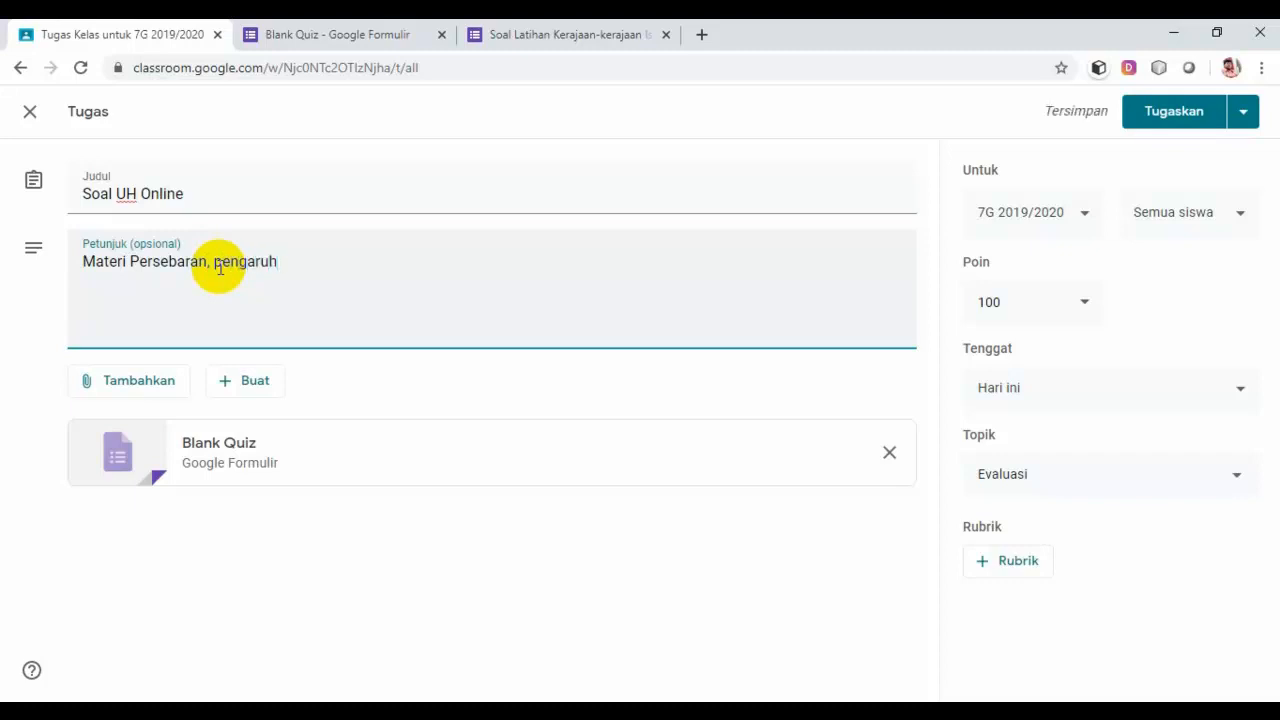
{"action": "type", "text": "dan k"}
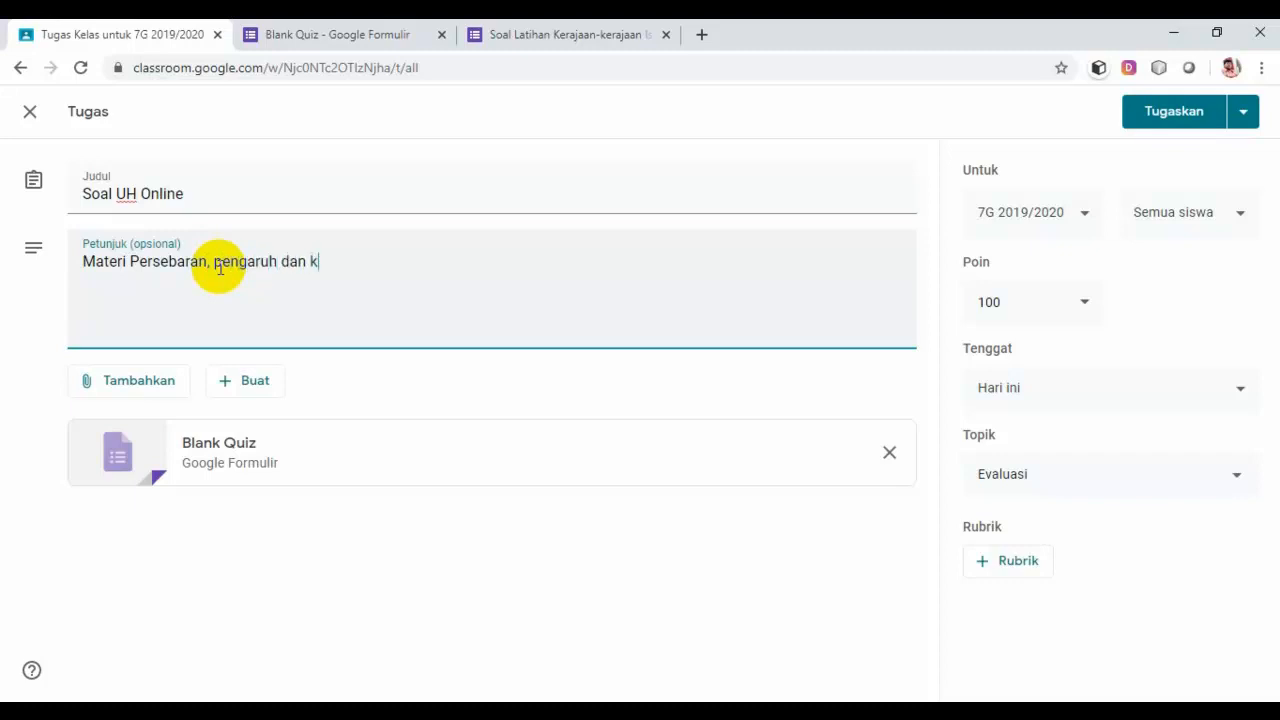
{"action": "type", "text": "erajaan-kerajaan I"}
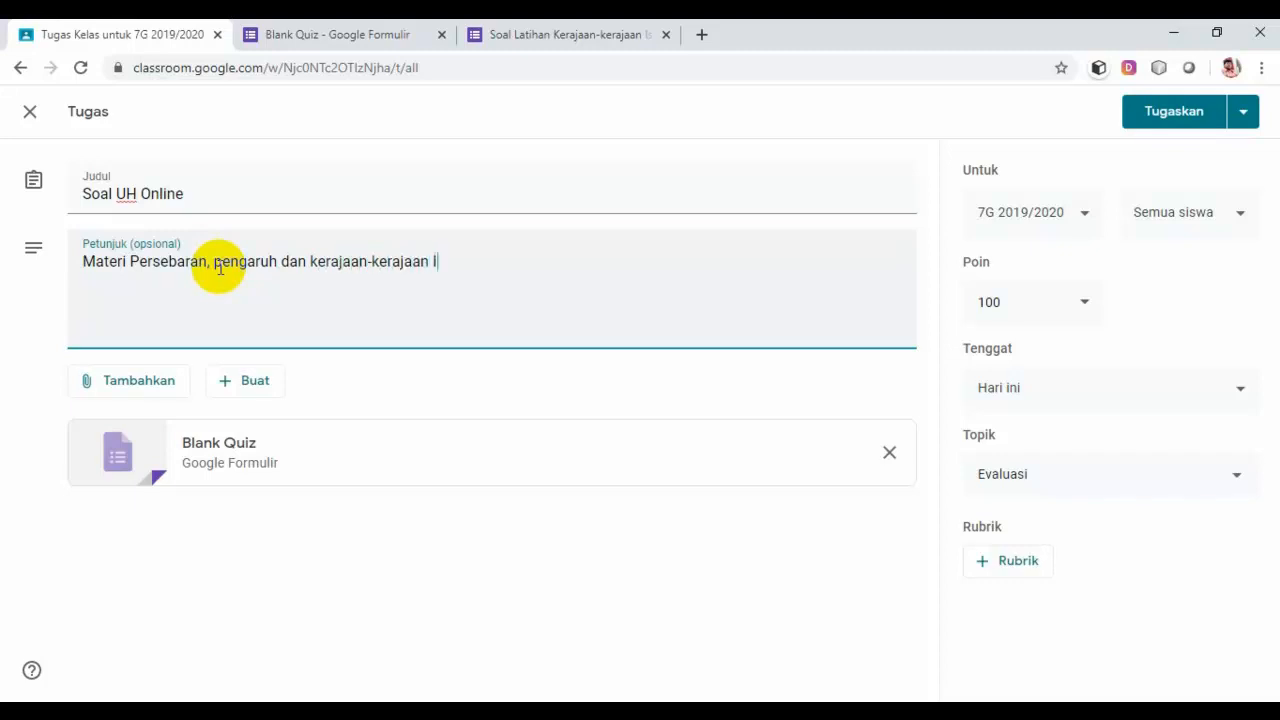
{"action": "type", "text": "slam"}
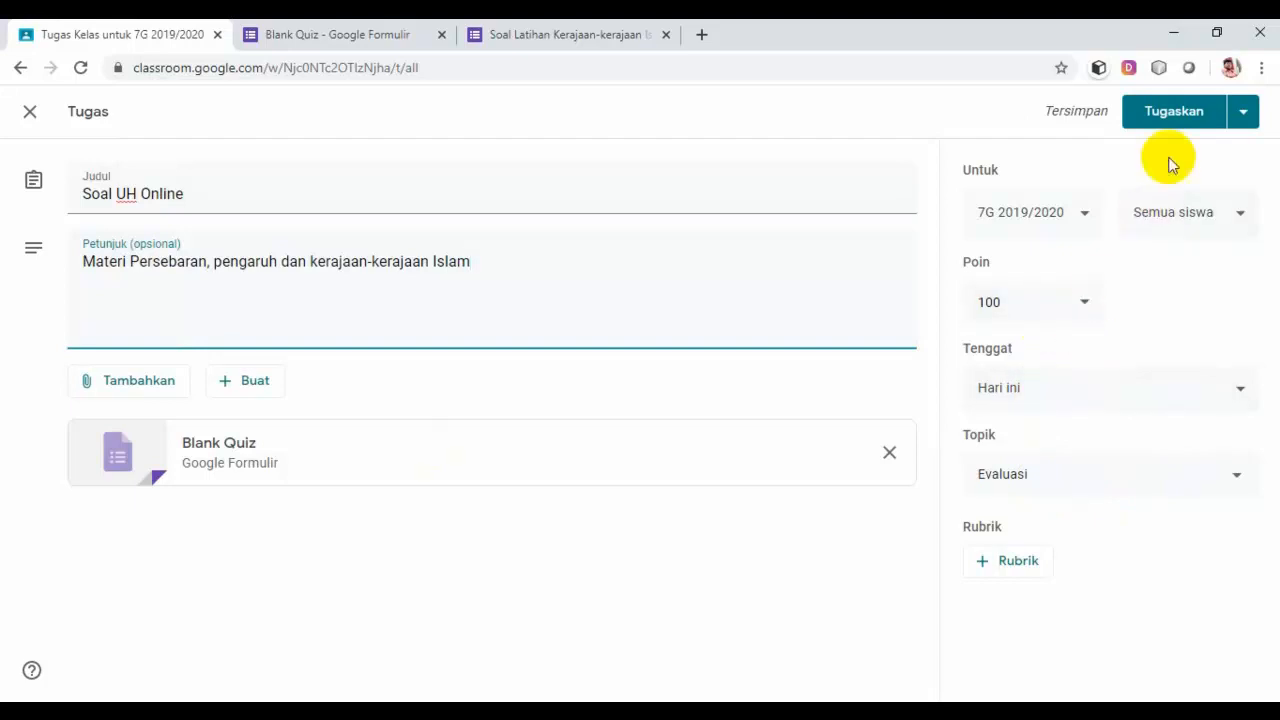
Step: Assign Soal UH Online, check it under Evaluasi in Tugas Kelas, then go to Anggota
{"action": "left_click", "coordinate": [1180, 108]}
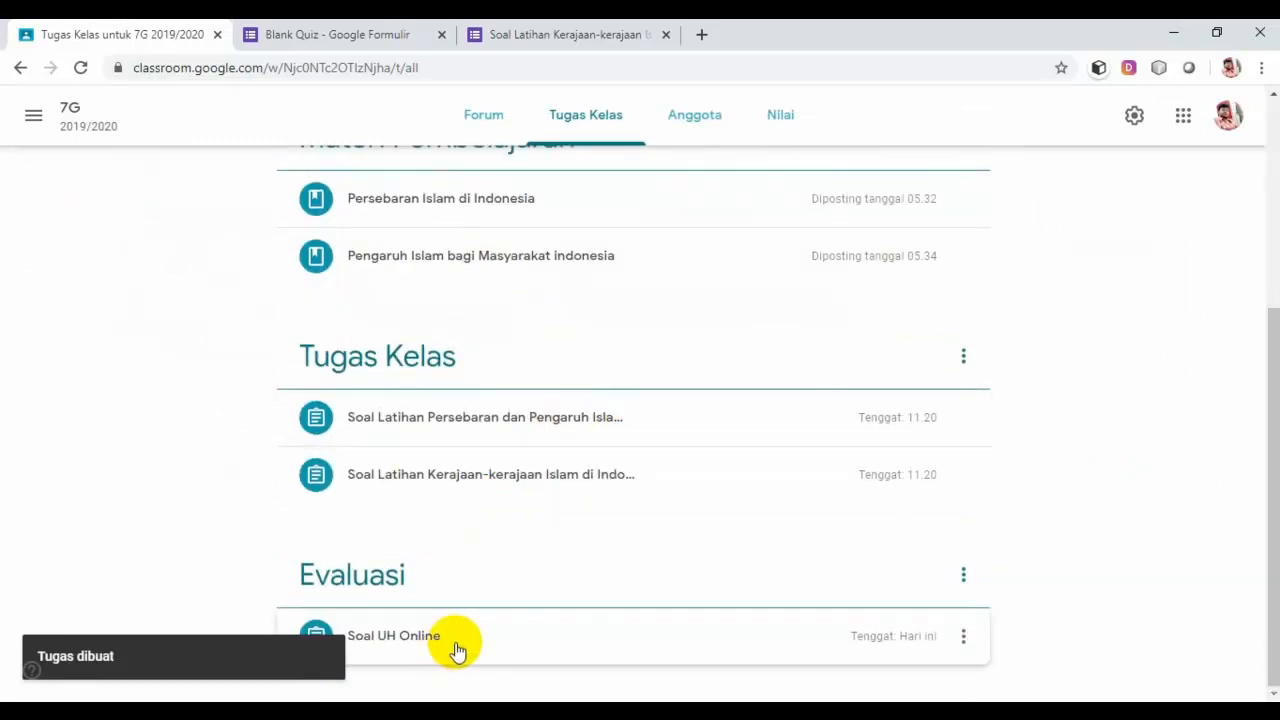
{"action": "scroll", "coordinate": [458, 650], "scroll_direction": "up", "scroll_amount": 2}
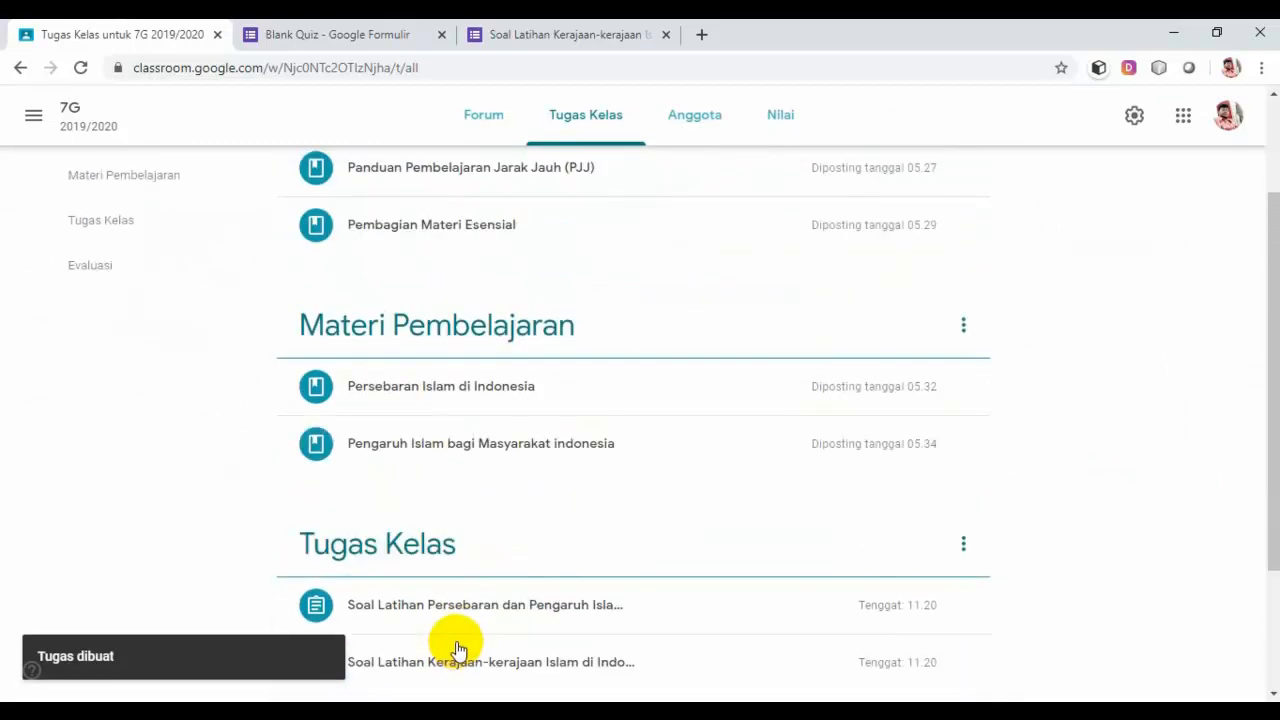
{"action": "scroll", "coordinate": [460, 637], "scroll_direction": "up", "scroll_amount": 2}
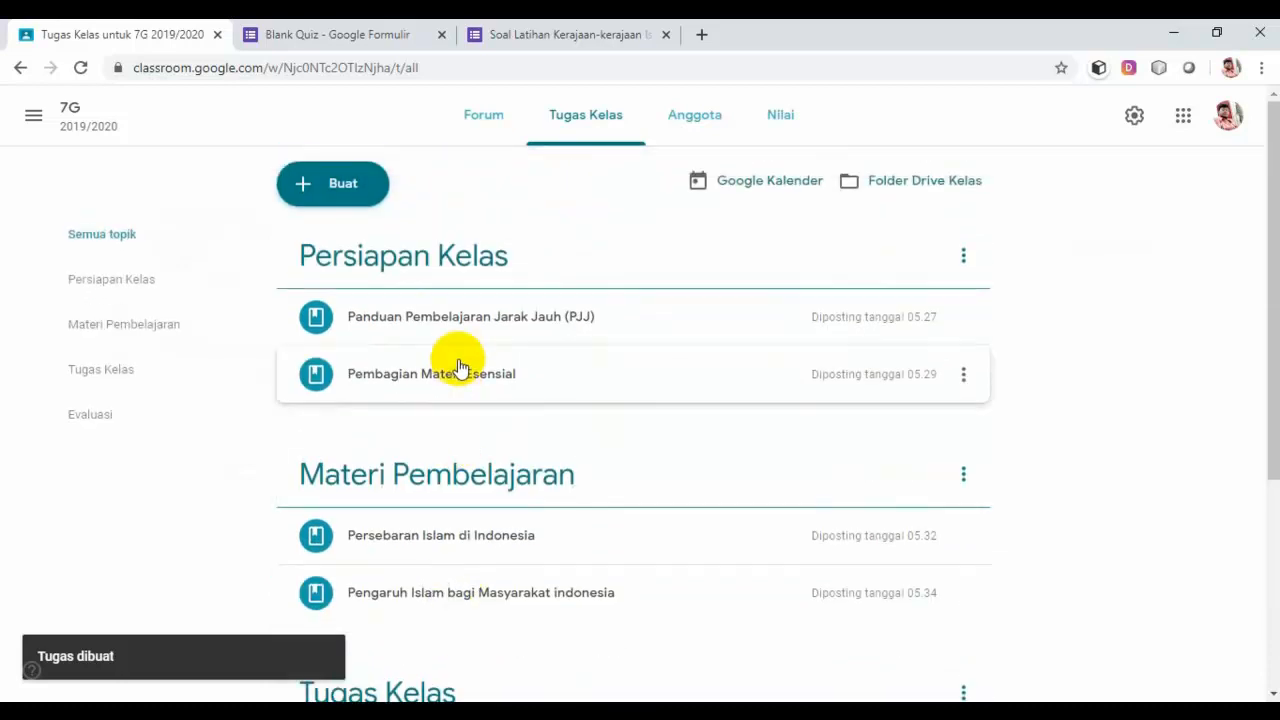
{"action": "scroll", "coordinate": [506, 350], "scroll_direction": "down", "scroll_amount": 2}
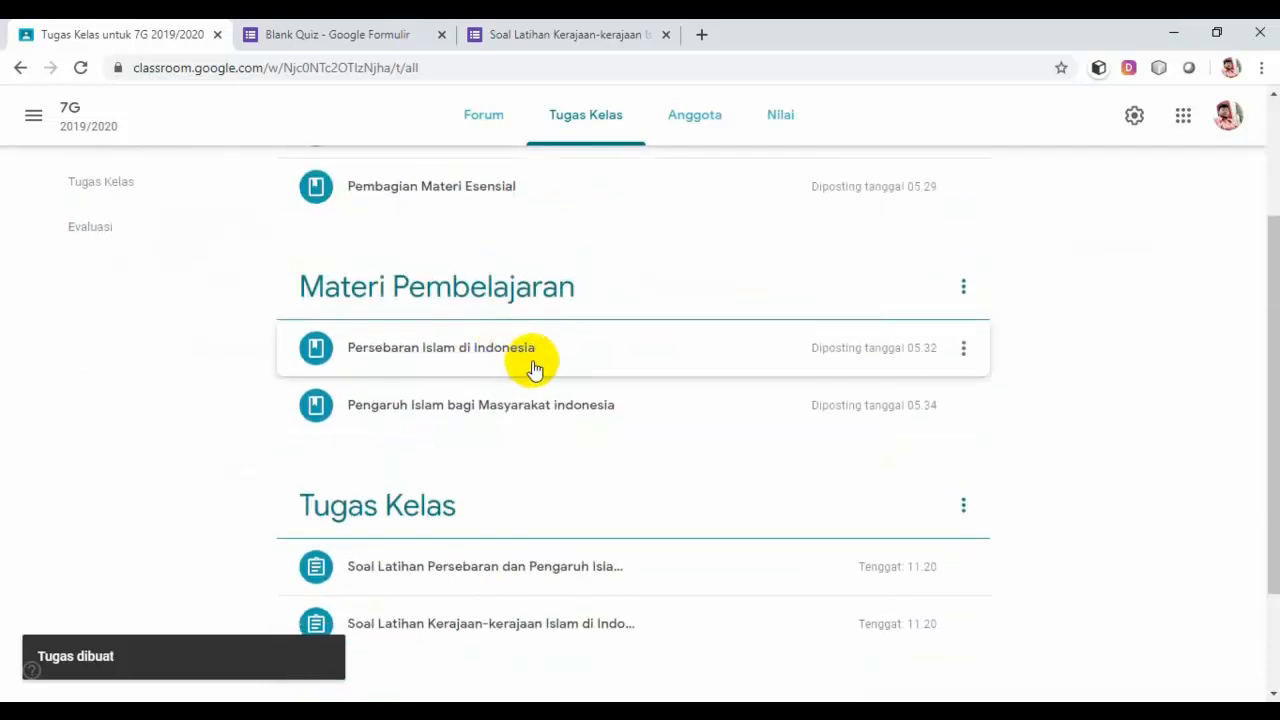
{"action": "scroll", "coordinate": [534, 369], "scroll_direction": "down", "scroll_amount": 2}
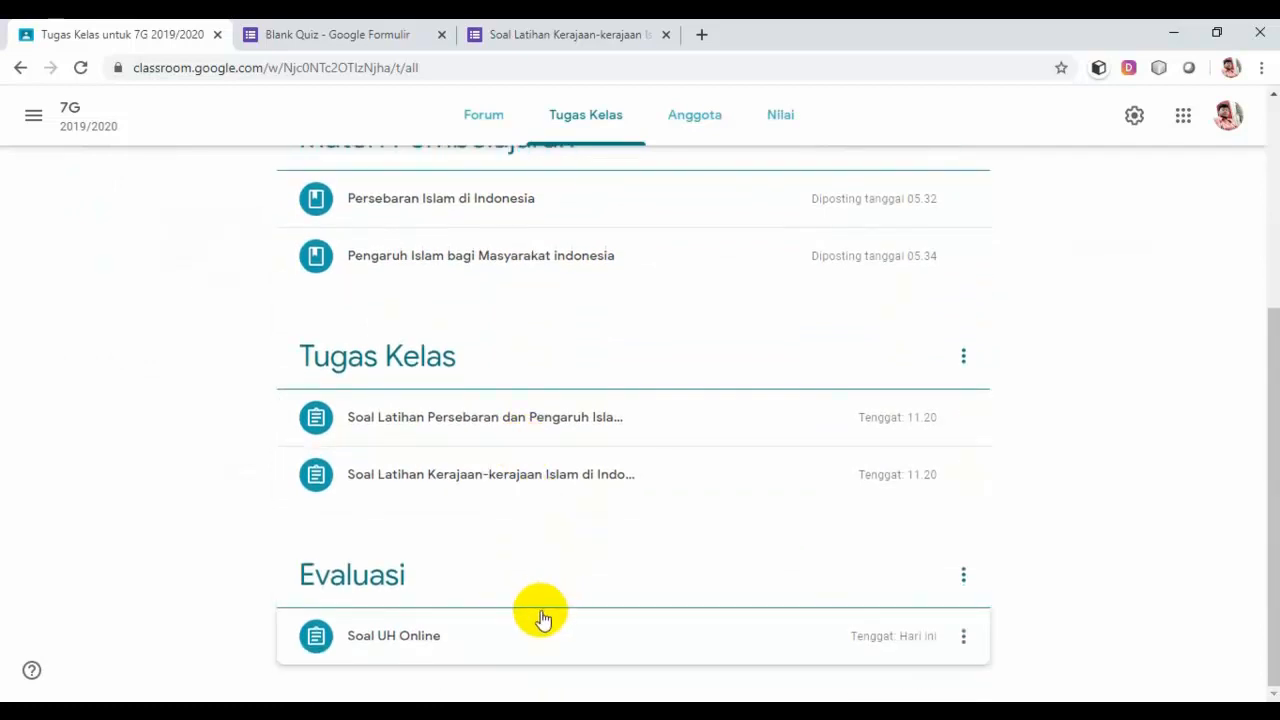
{"action": "scroll", "coordinate": [540, 620], "scroll_direction": "up", "scroll_amount": 4}
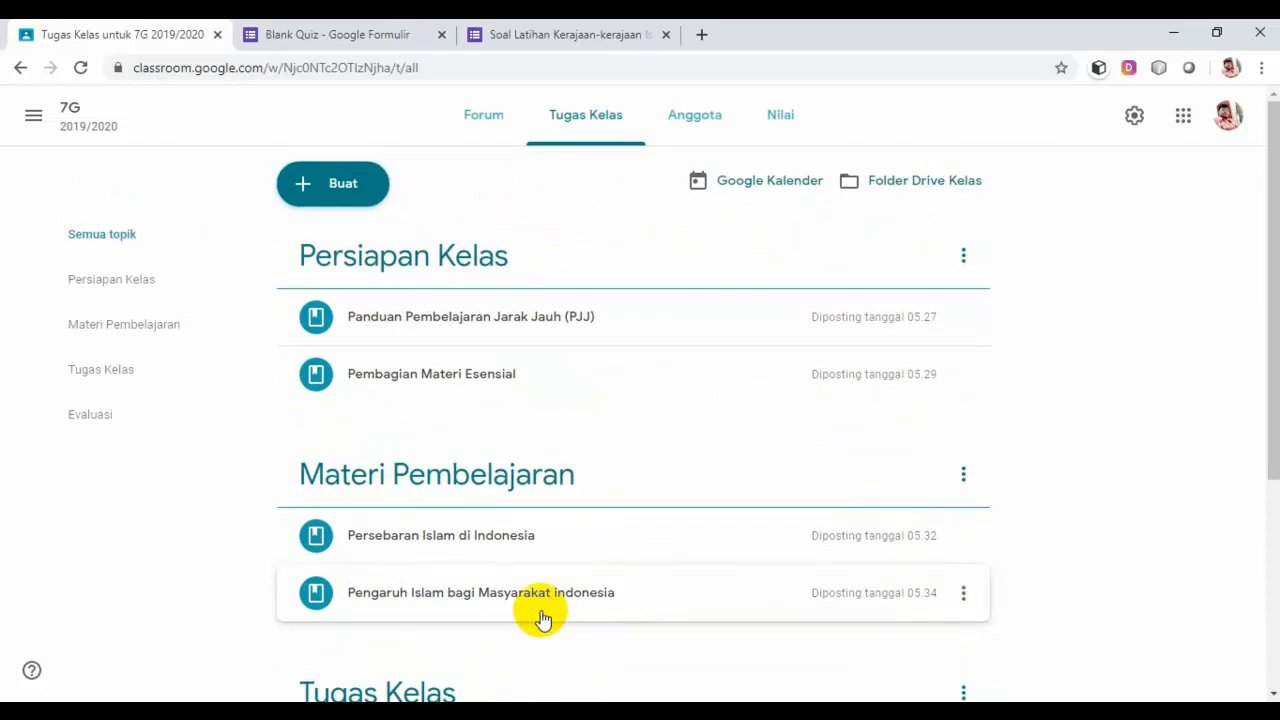
{"action": "scroll", "coordinate": [541, 619], "scroll_direction": "down", "scroll_amount": 1}
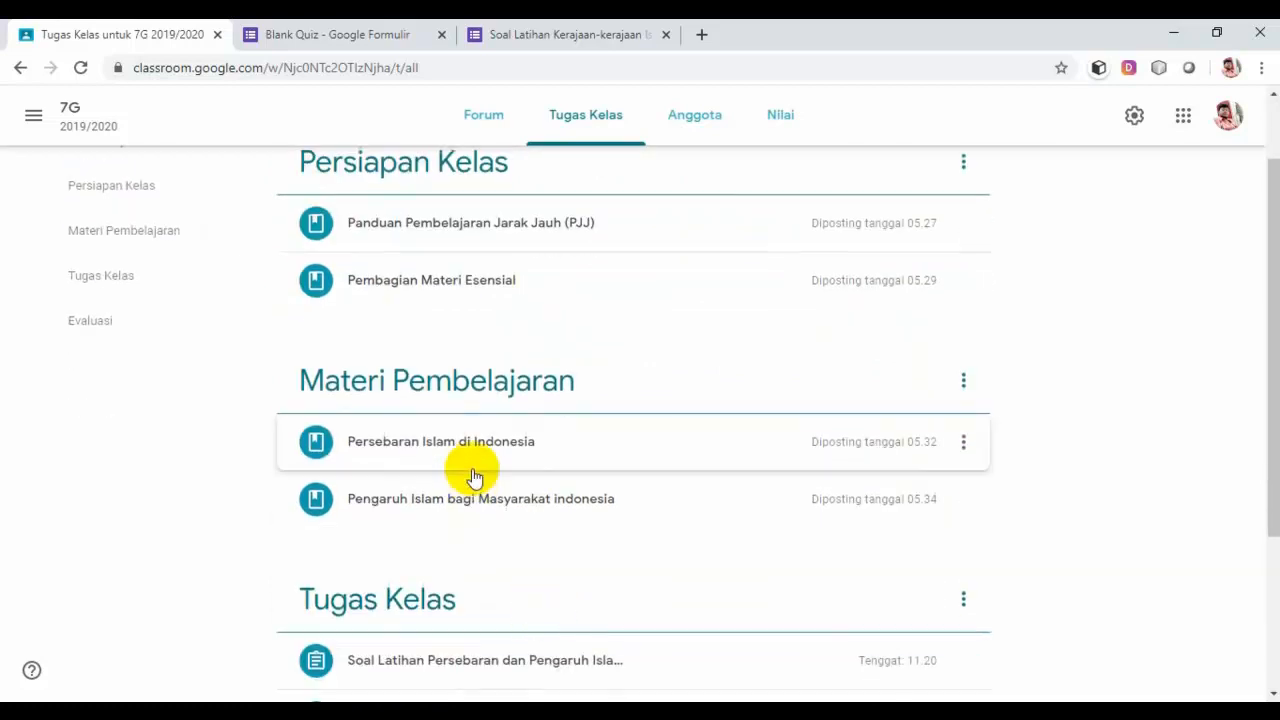
{"action": "scroll", "coordinate": [476, 500], "scroll_direction": "down", "scroll_amount": 1}
{"action": "scroll", "coordinate": [477, 531], "scroll_direction": "down", "scroll_amount": 1}
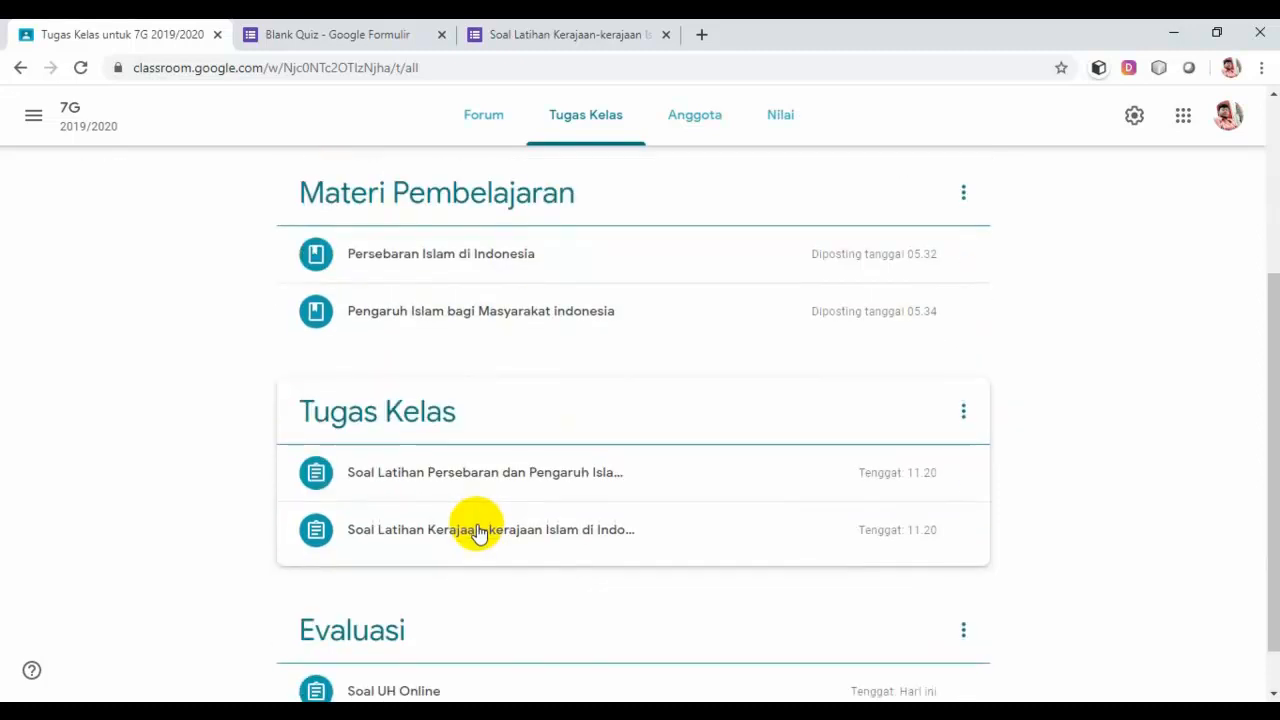
{"action": "scroll", "coordinate": [484, 510], "scroll_direction": "up", "scroll_amount": 2}
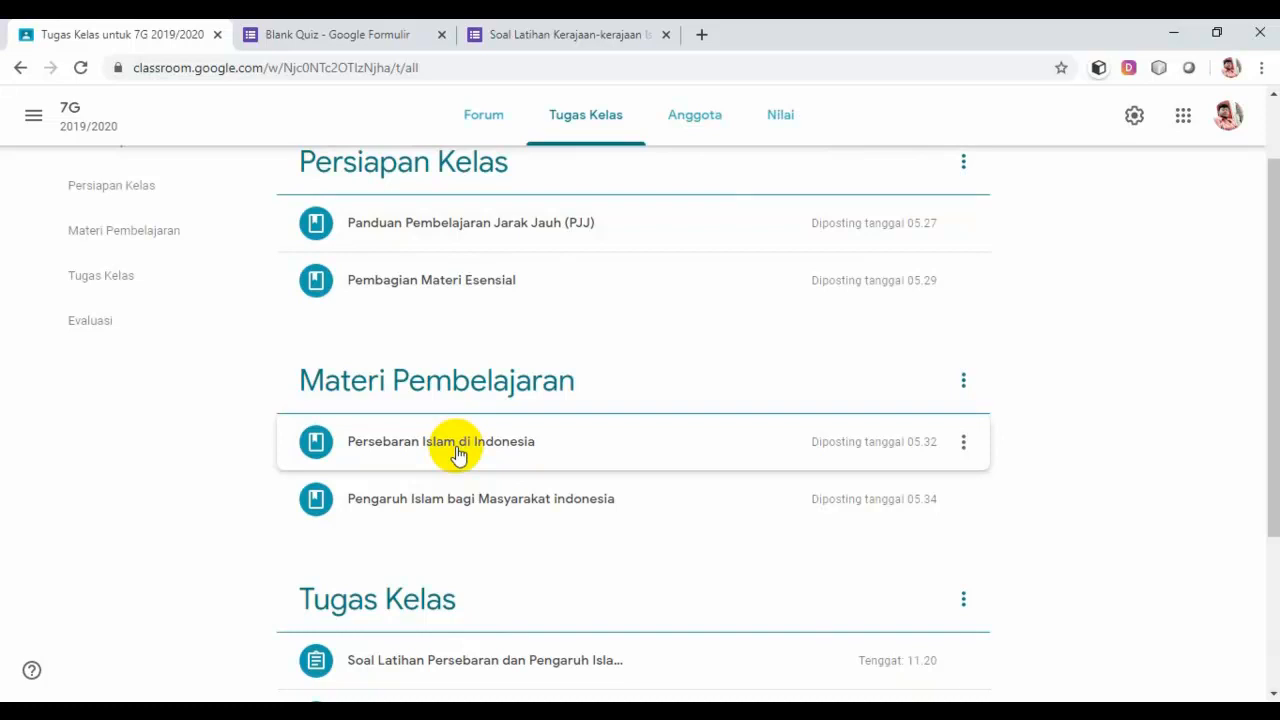
{"action": "scroll", "coordinate": [460, 460], "scroll_direction": "down", "scroll_amount": 2}
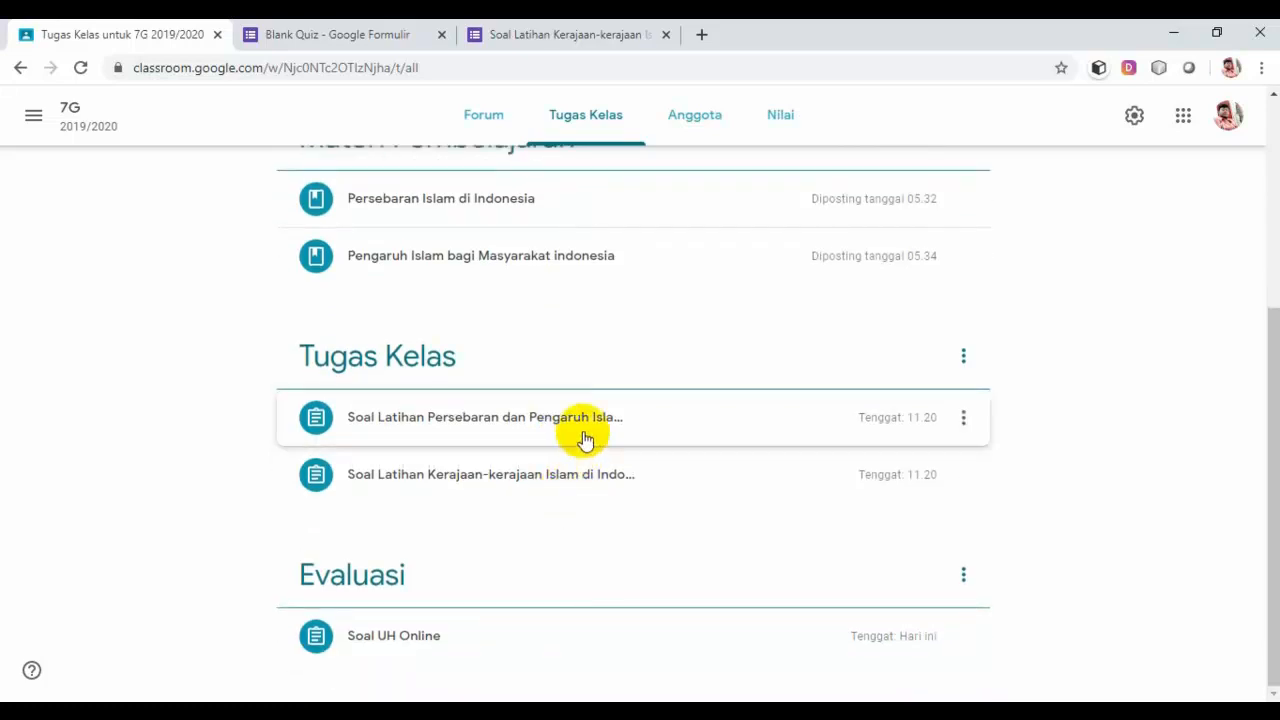
{"action": "scroll", "coordinate": [585, 440], "scroll_direction": "up", "scroll_amount": 4}
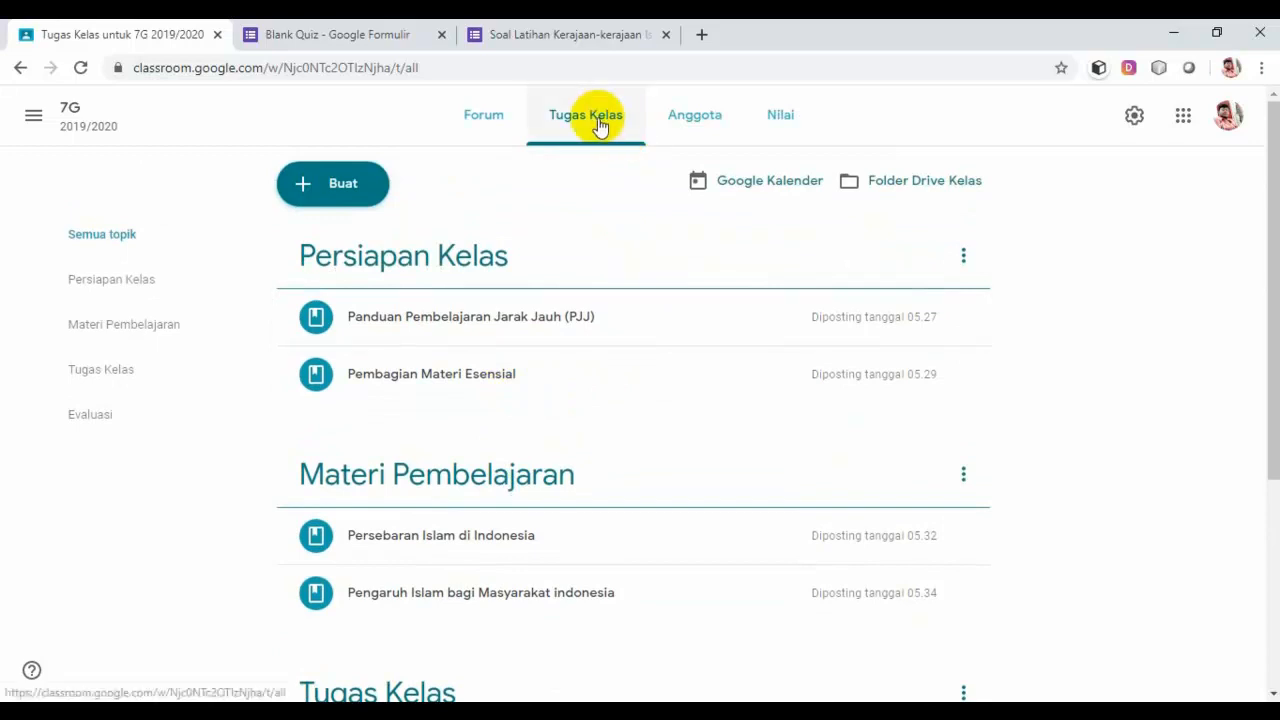
{"action": "left_click", "coordinate": [698, 127]}
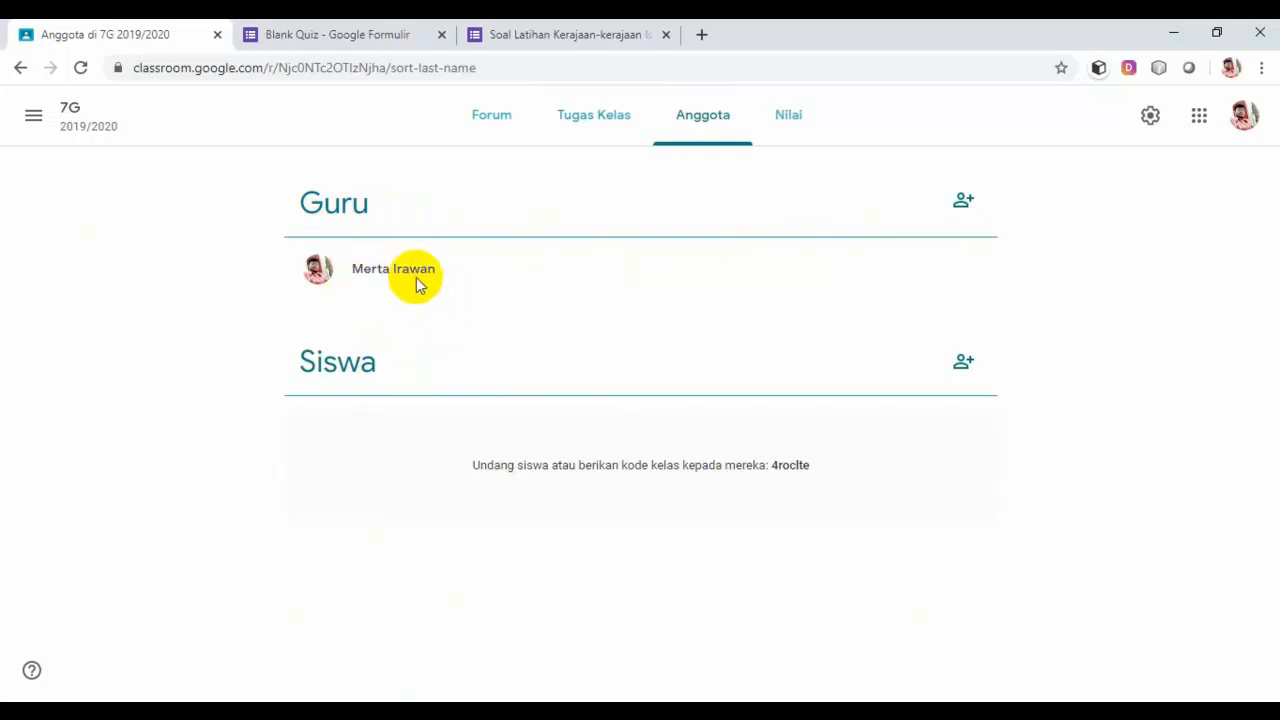
Step: Invite a co-teacher to class 7G by their e-mail address, then start inviting students
{"action": "left_click", "coordinate": [963, 203]}
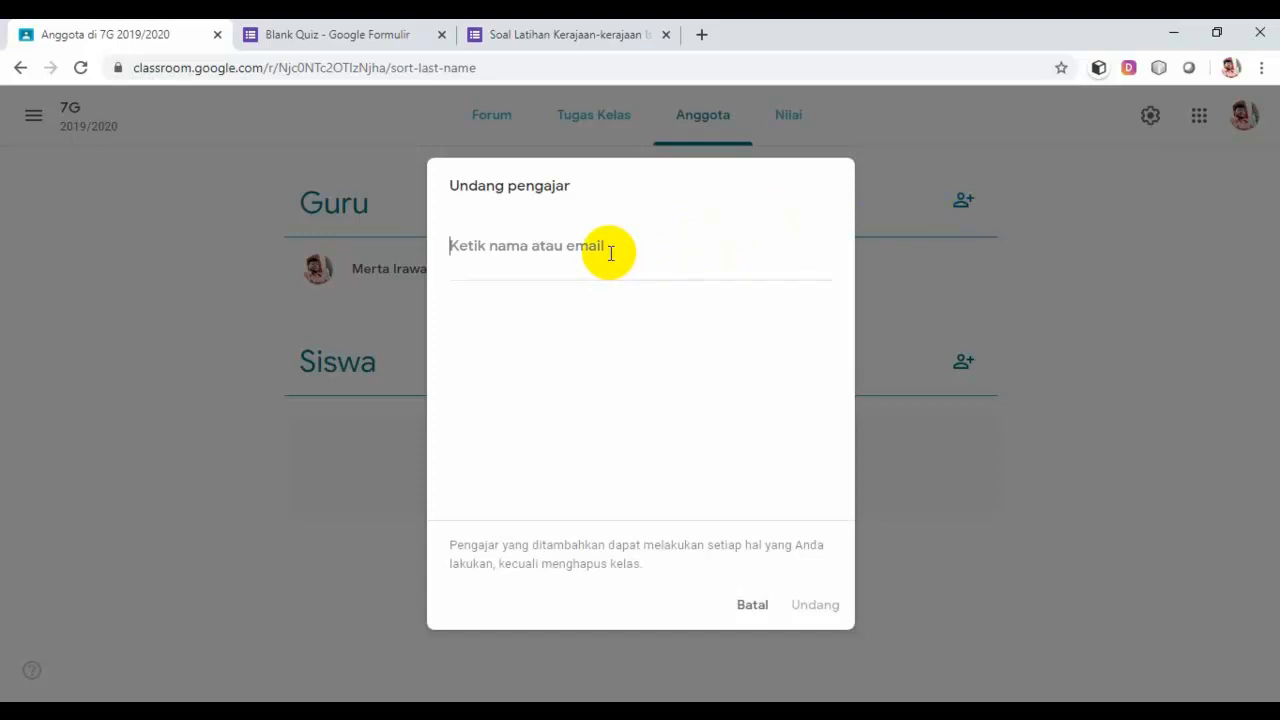
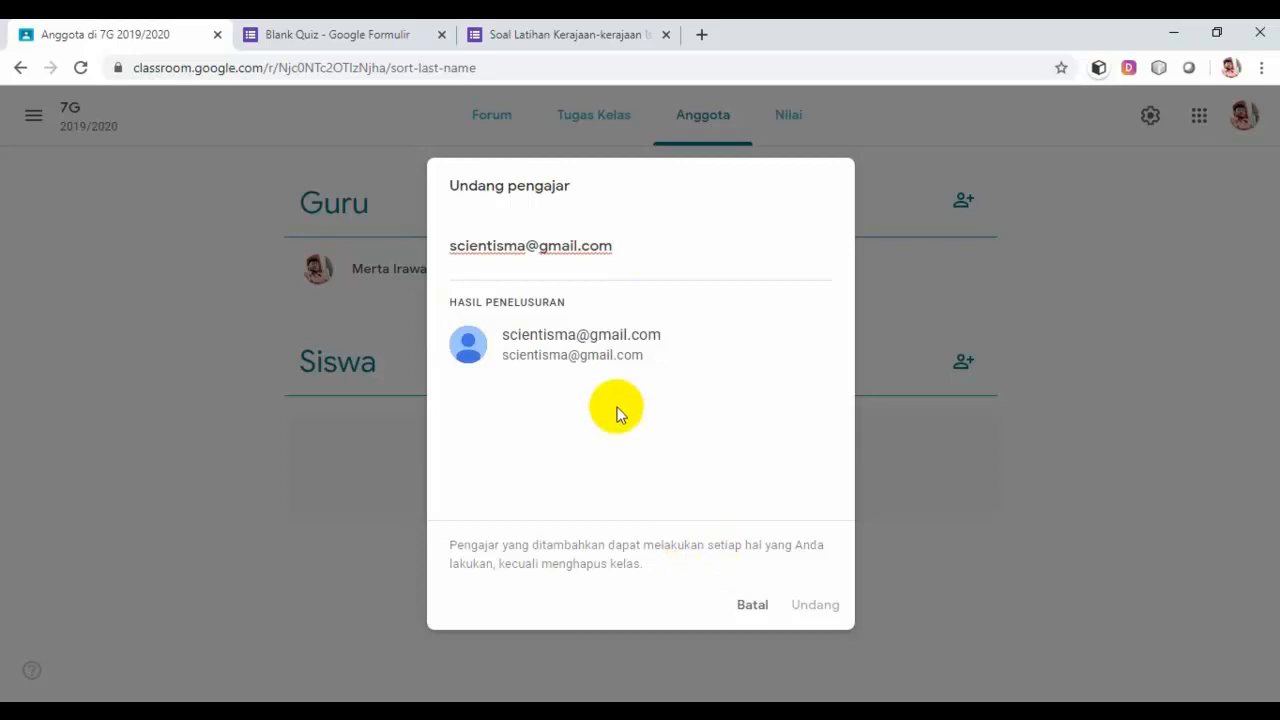
{"action": "left_click", "coordinate": [600, 350]}
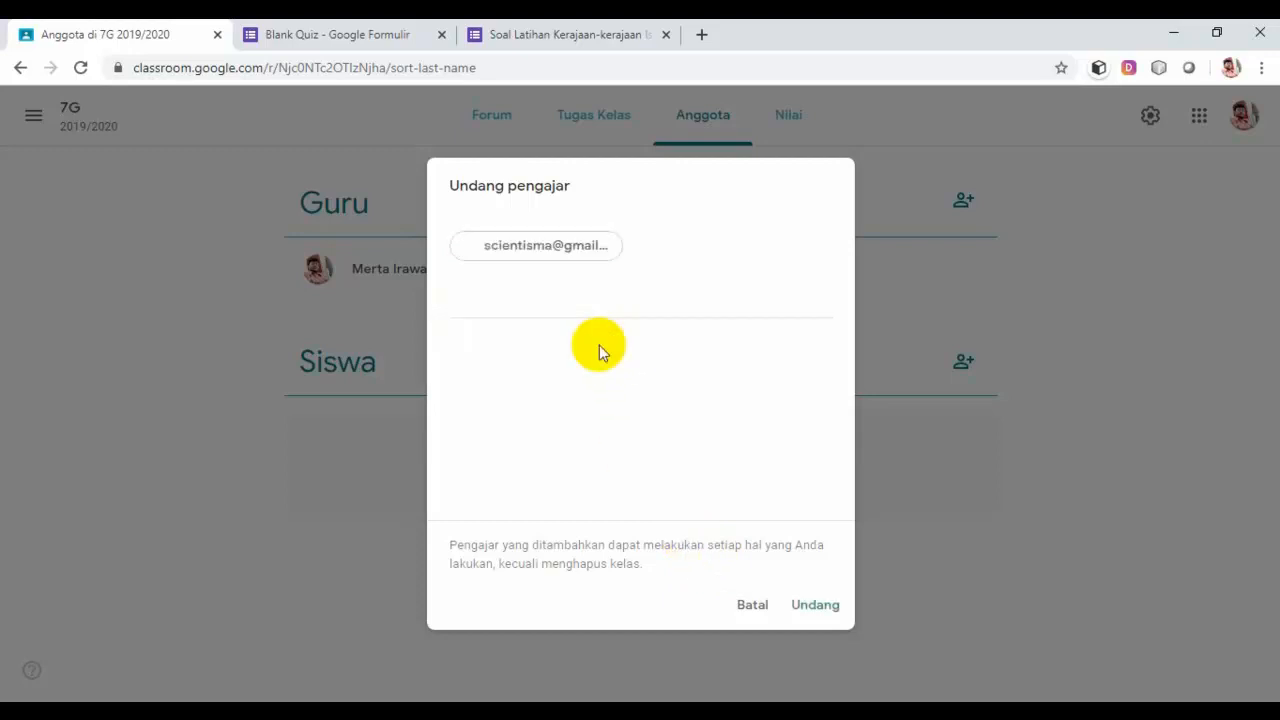
{"action": "left_click", "coordinate": [820, 607]}
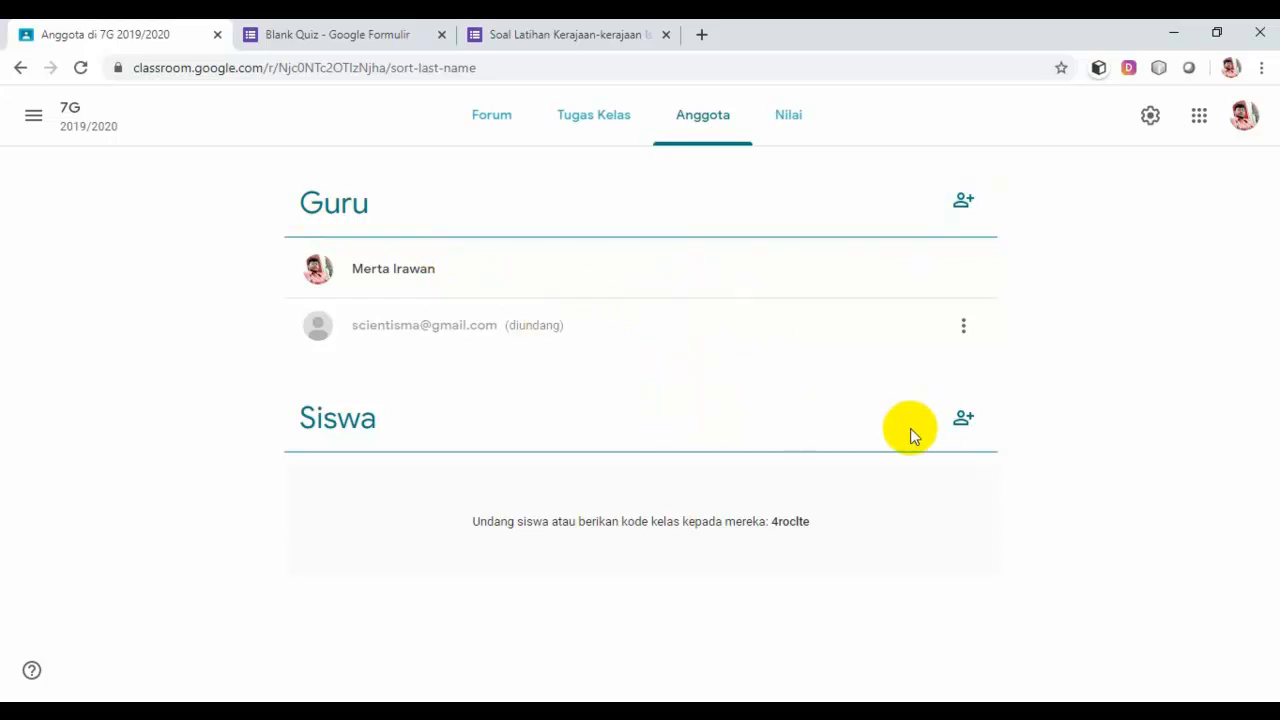
{"action": "left_click", "coordinate": [965, 421]}
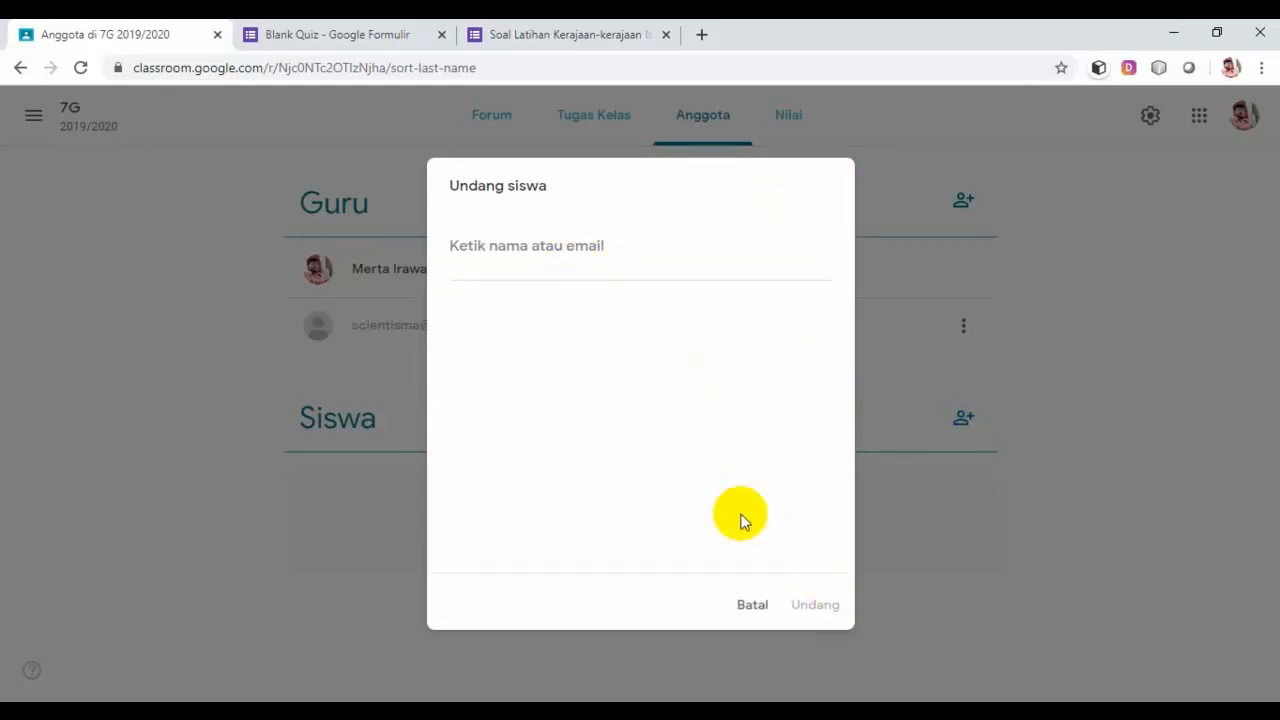
{"action": "left_click", "coordinate": [752, 605]}
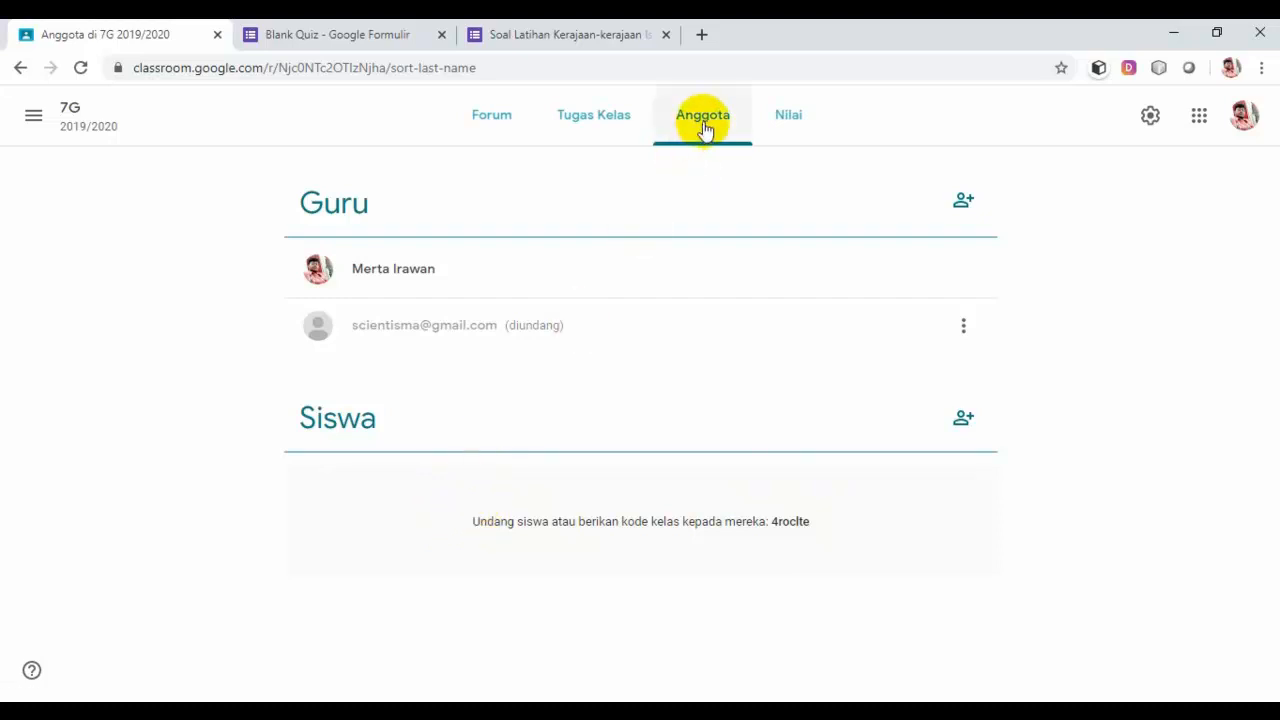
Step: Open the empty 7G Nilai gradebook and the navigation drawer listing all classes
{"action": "left_click", "coordinate": [792, 120]}
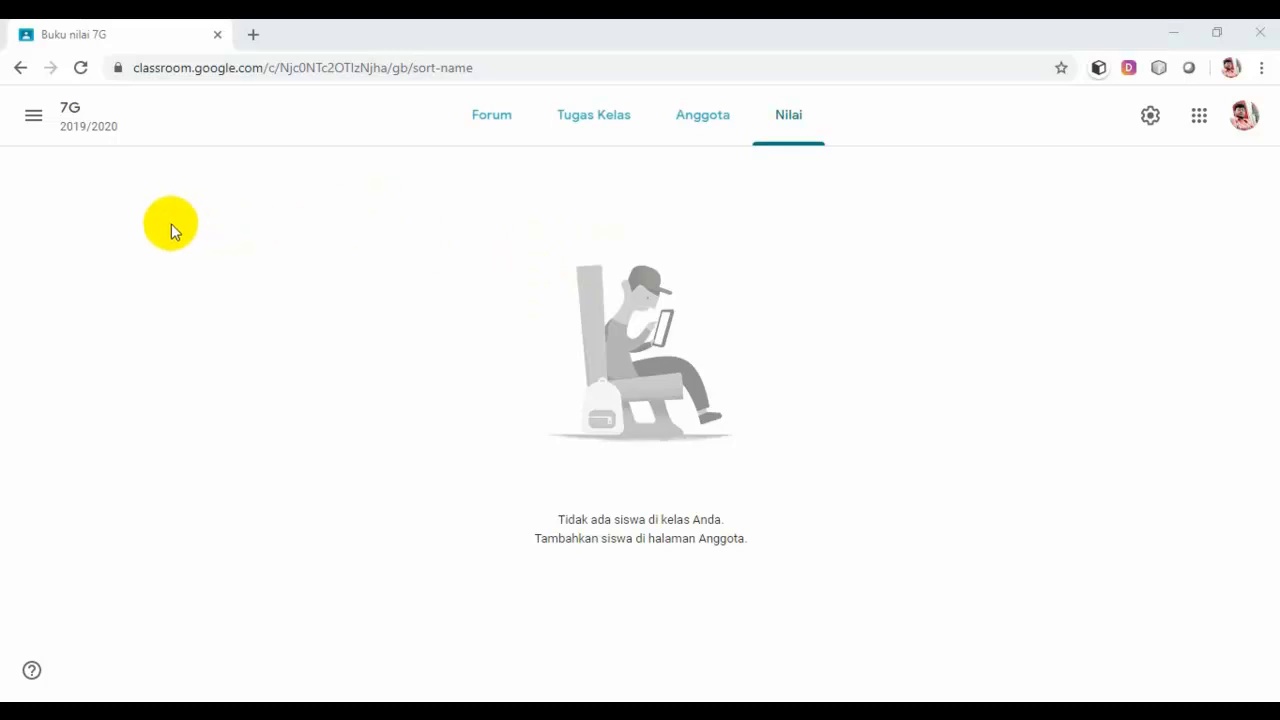
{"action": "left_click", "coordinate": [34, 118]}
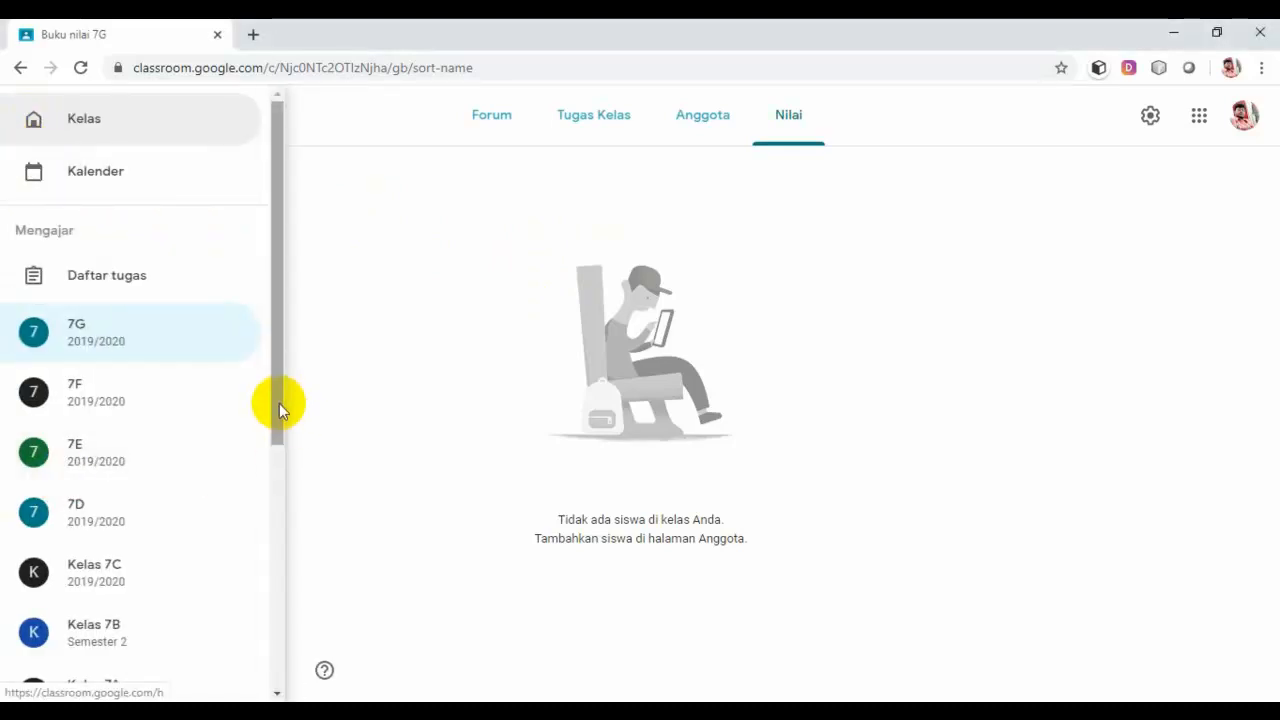
{"action": "left_click_drag", "start_coordinate": [279, 403], "coordinate": [250, 585]}
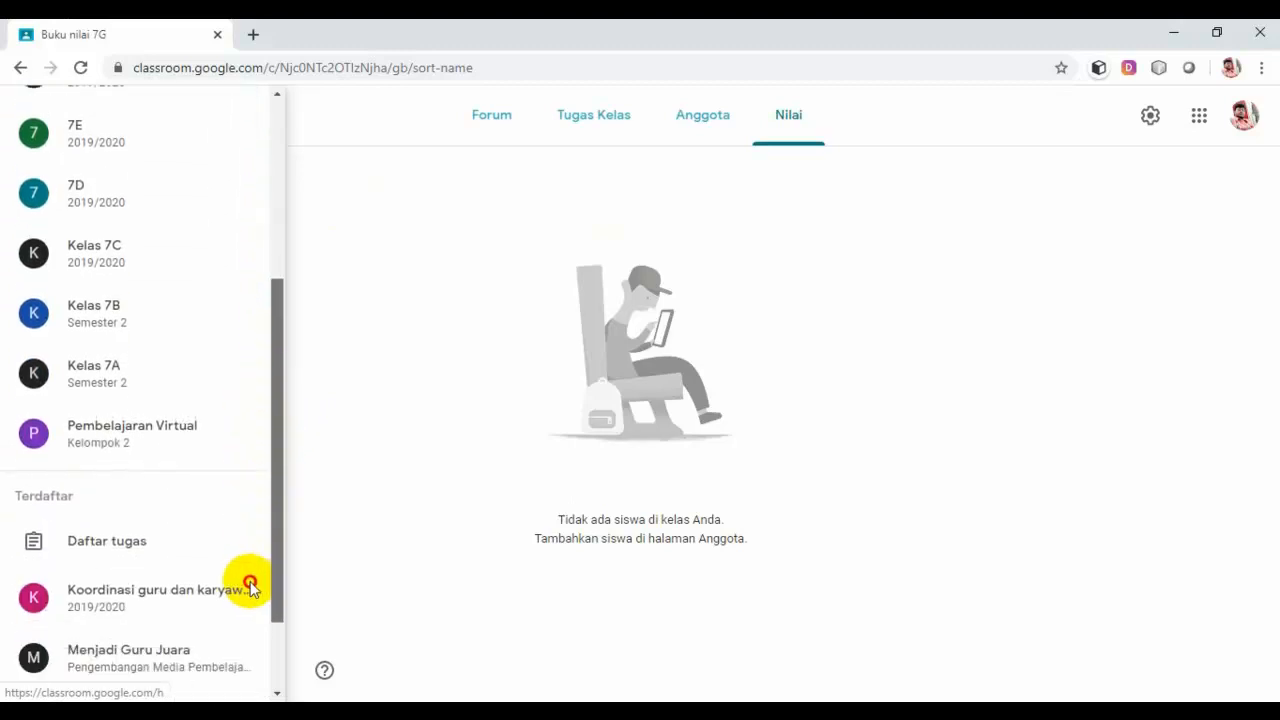
Step: Open the Pembelajaran Virtual class and scroll through its Nilai gradebook of Tugas 1–4 scores
{"action": "left_click", "coordinate": [175, 440]}
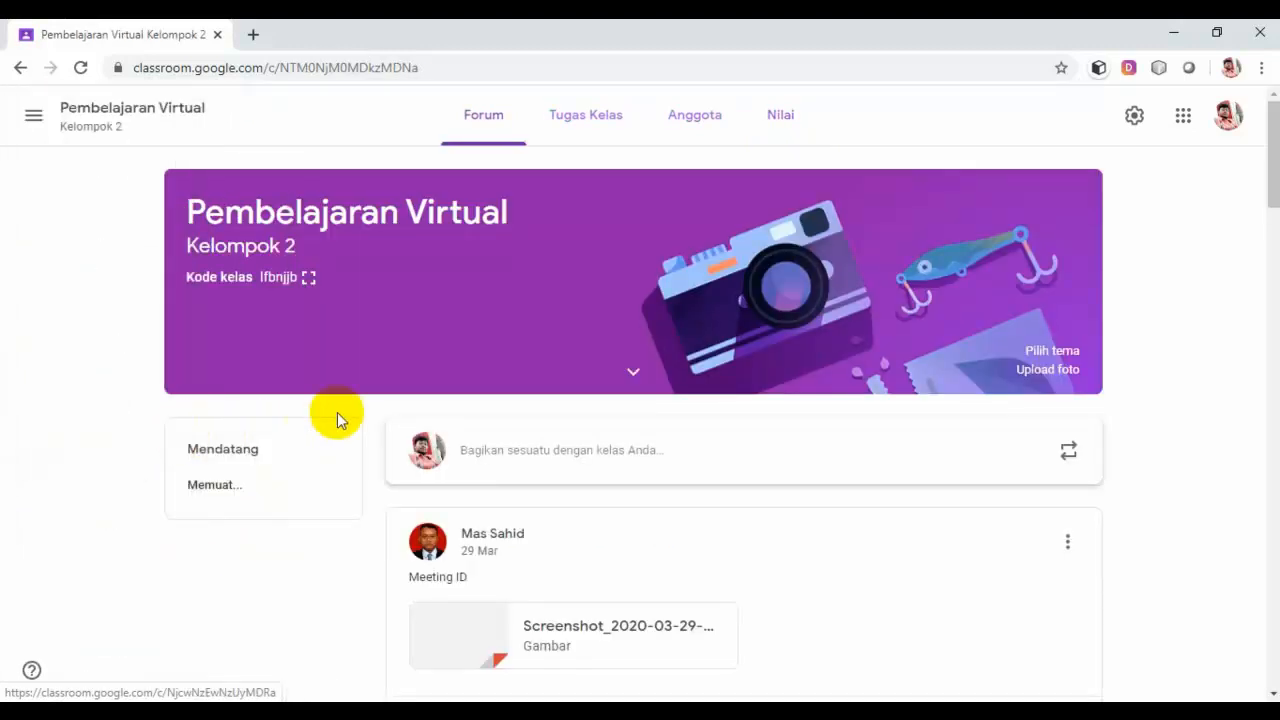
{"action": "left_click", "coordinate": [620, 128]}
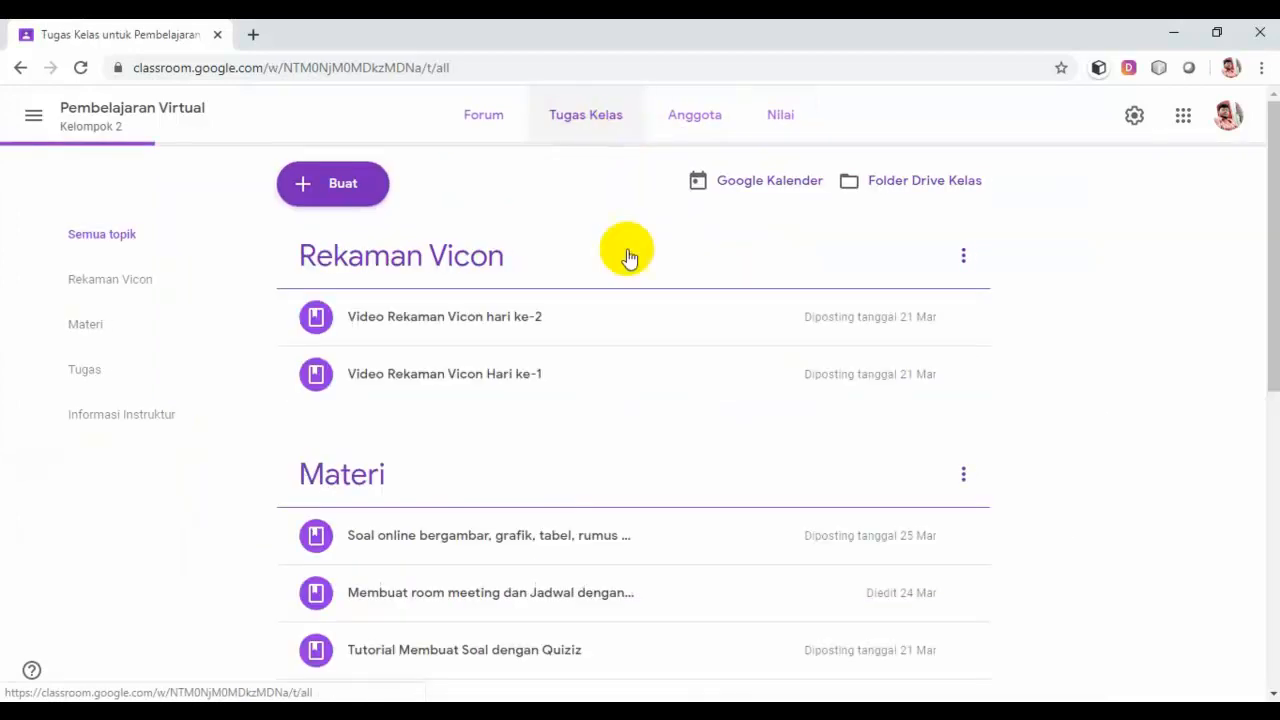
{"action": "scroll", "coordinate": [915, 385], "scroll_direction": "down", "scroll_amount": 10}
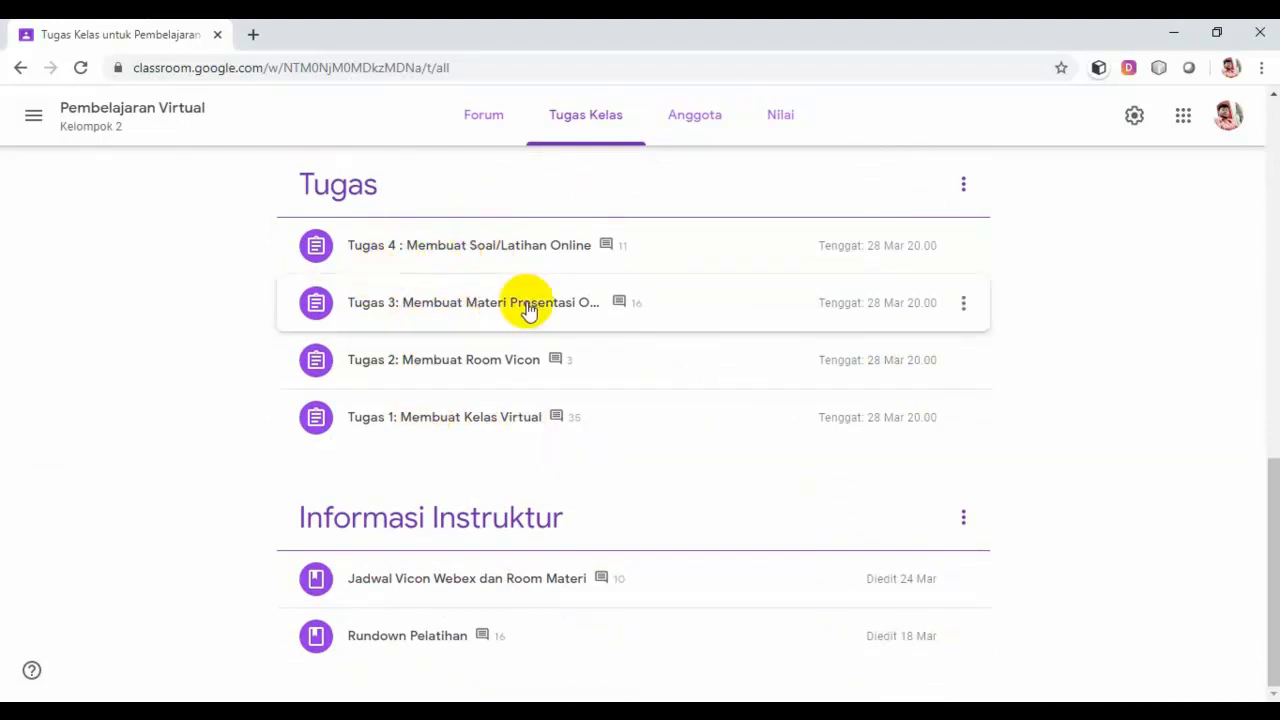
{"action": "left_click", "coordinate": [784, 115]}
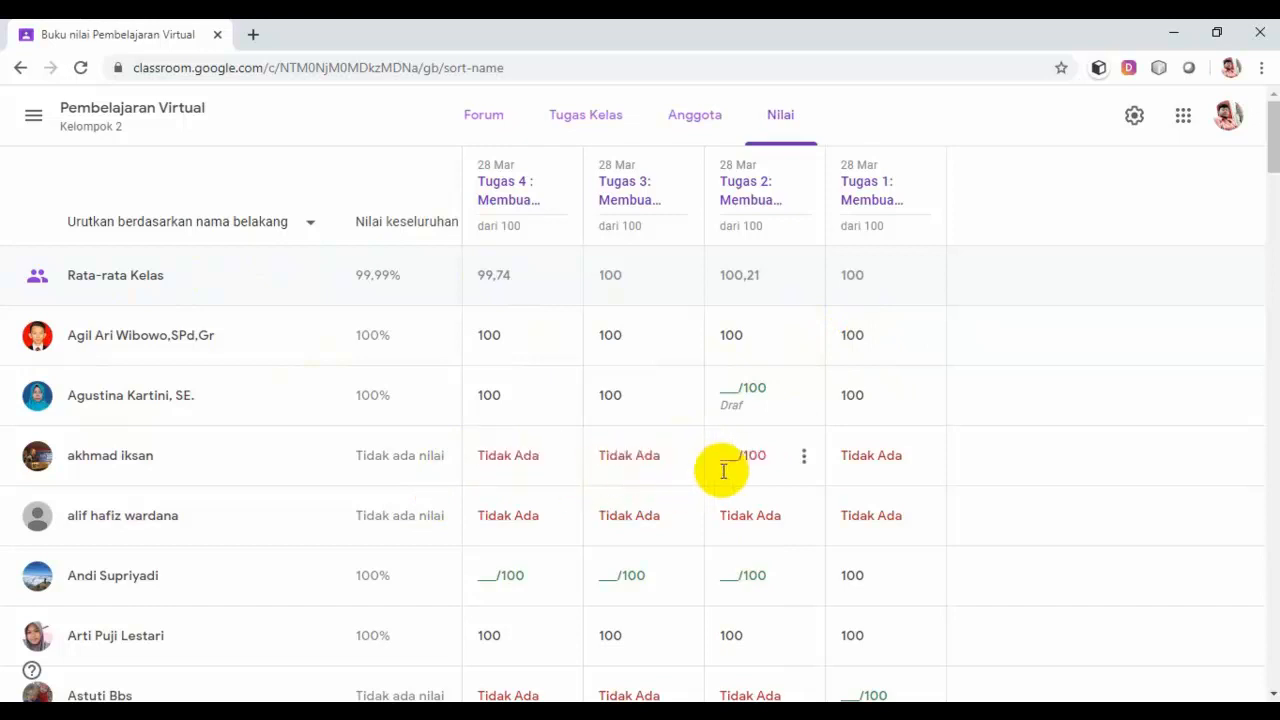
{"action": "scroll", "coordinate": [750, 463], "scroll_direction": "down", "scroll_amount": 2}
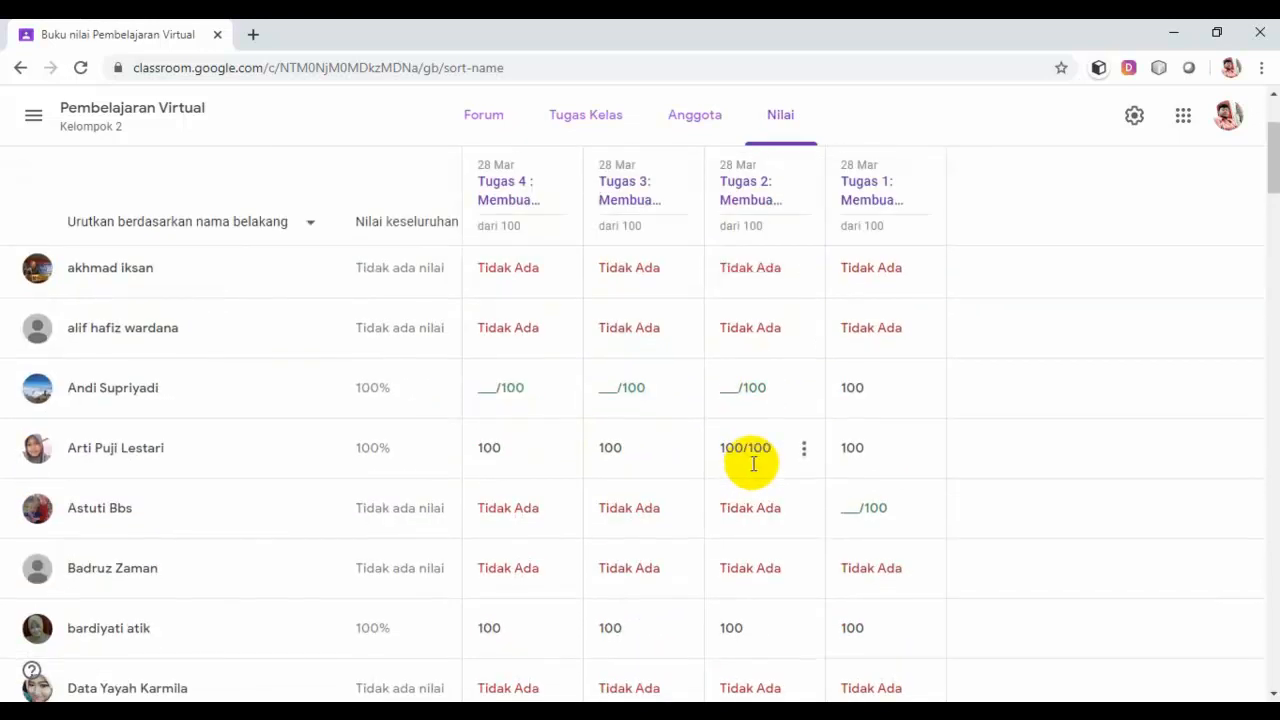
{"action": "scroll", "coordinate": [753, 463], "scroll_direction": "down", "scroll_amount": 2}
{"action": "scroll", "coordinate": [753, 463], "scroll_direction": "up", "scroll_amount": 4}
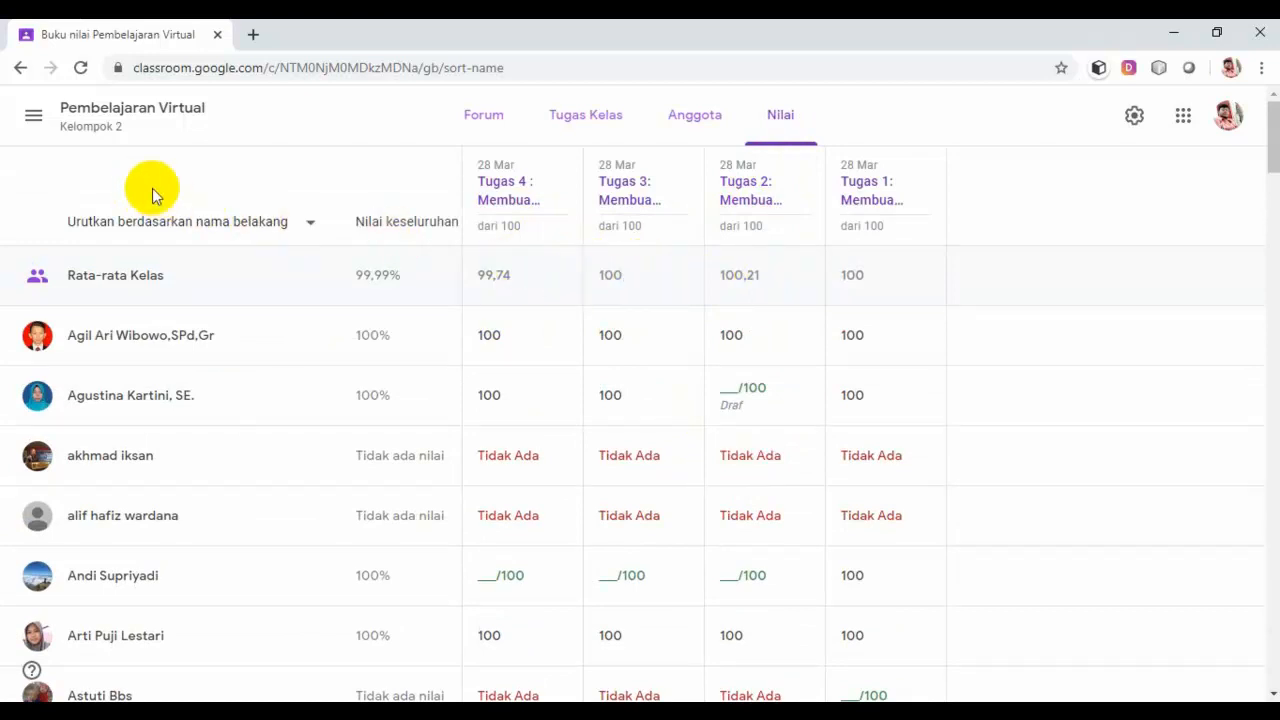
Step: Switch to class 7G and open the settings from its Nilai gradebook
{"action": "left_click", "coordinate": [33, 116]}
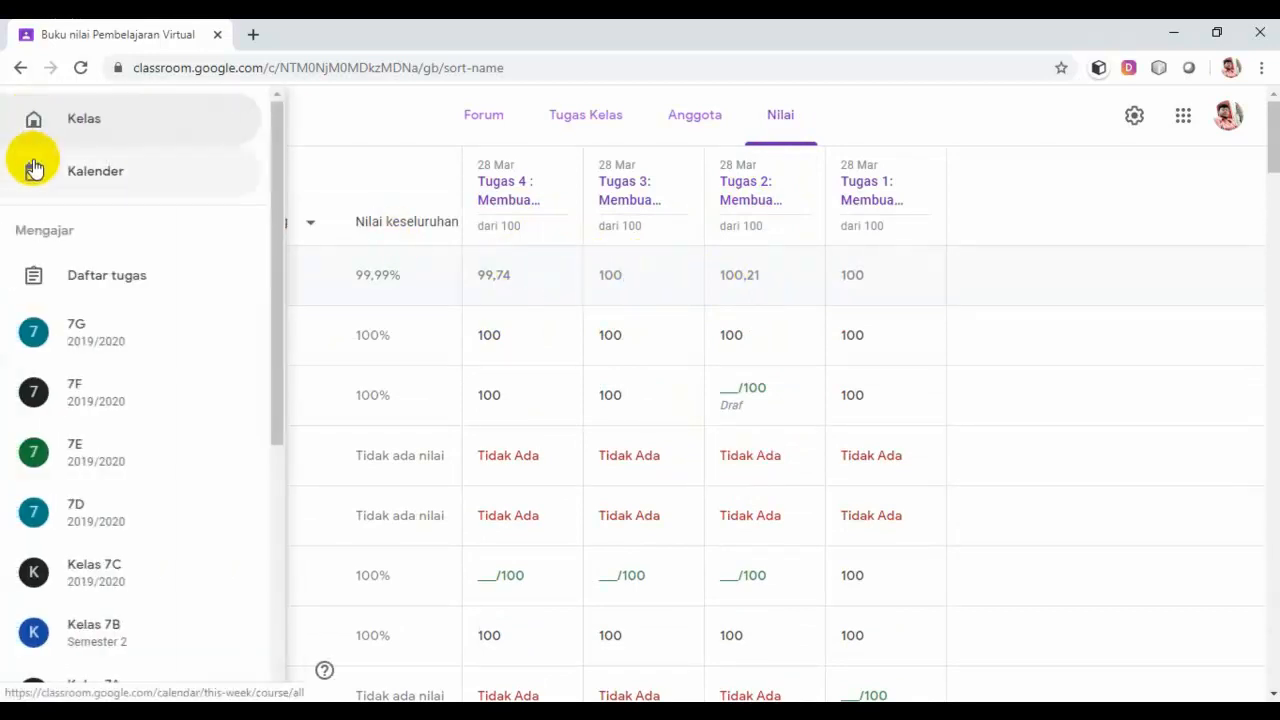
{"action": "left_click", "coordinate": [88, 333]}
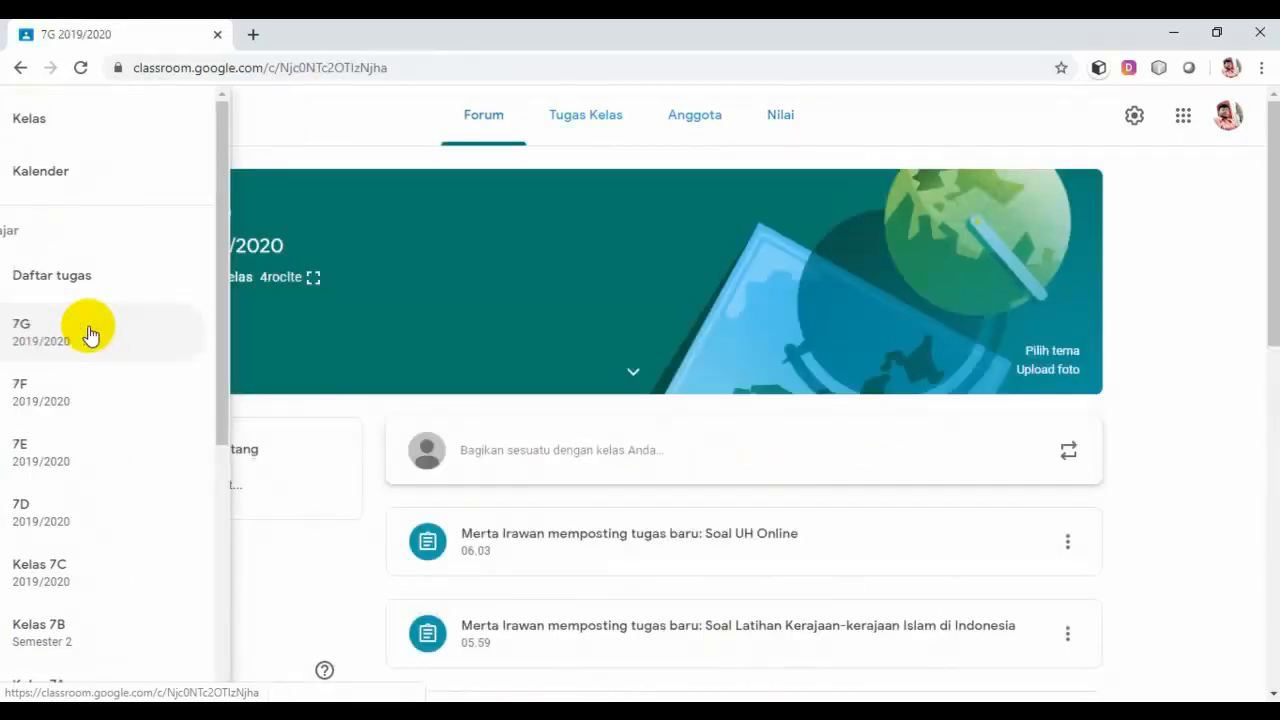
{"action": "left_click", "coordinate": [780, 122]}
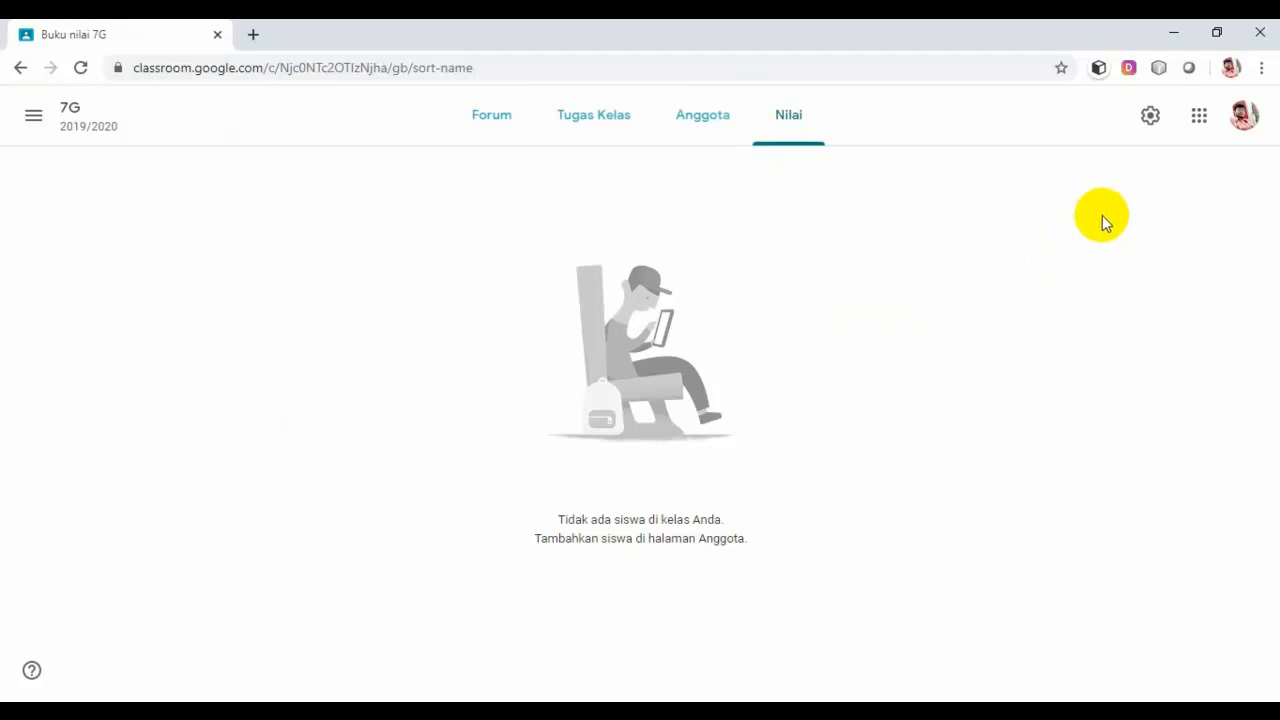
{"action": "left_click", "coordinate": [1151, 119]}
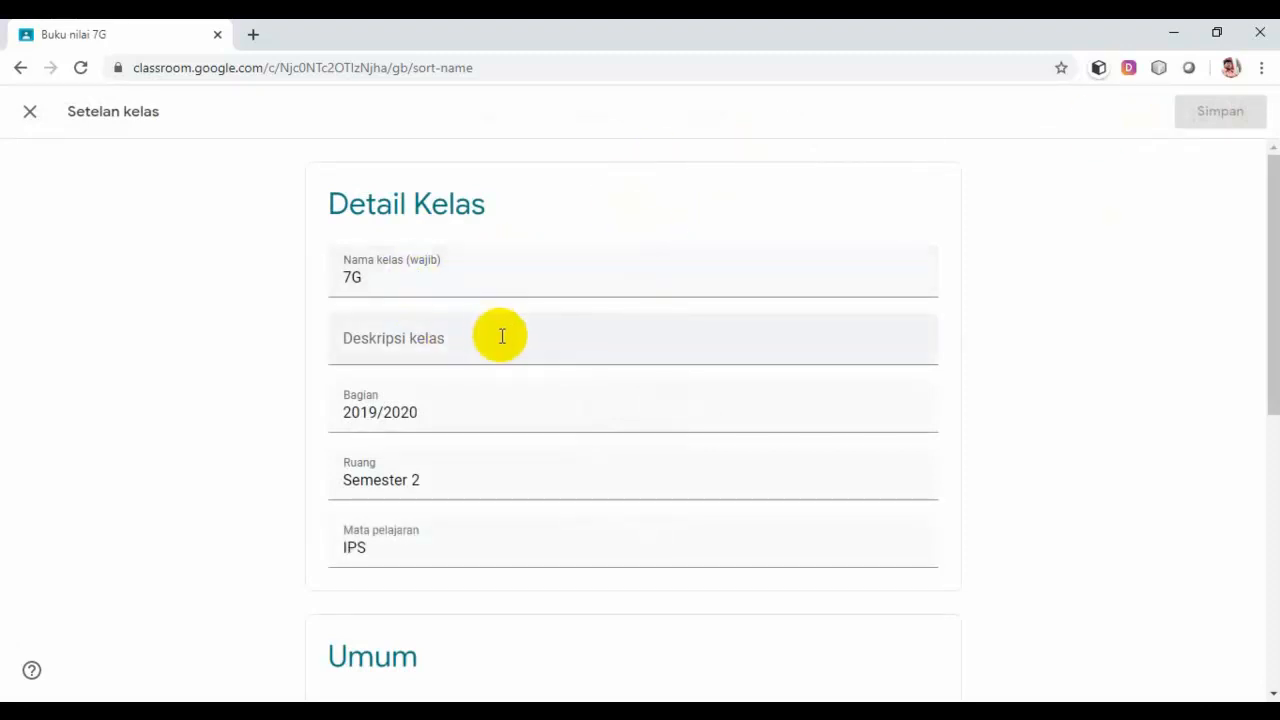
Step: Scroll through 7G's Setelan kelas and view the Kode kelas options without changing them
{"action": "scroll", "coordinate": [447, 280], "scroll_direction": "down", "scroll_amount": 2}
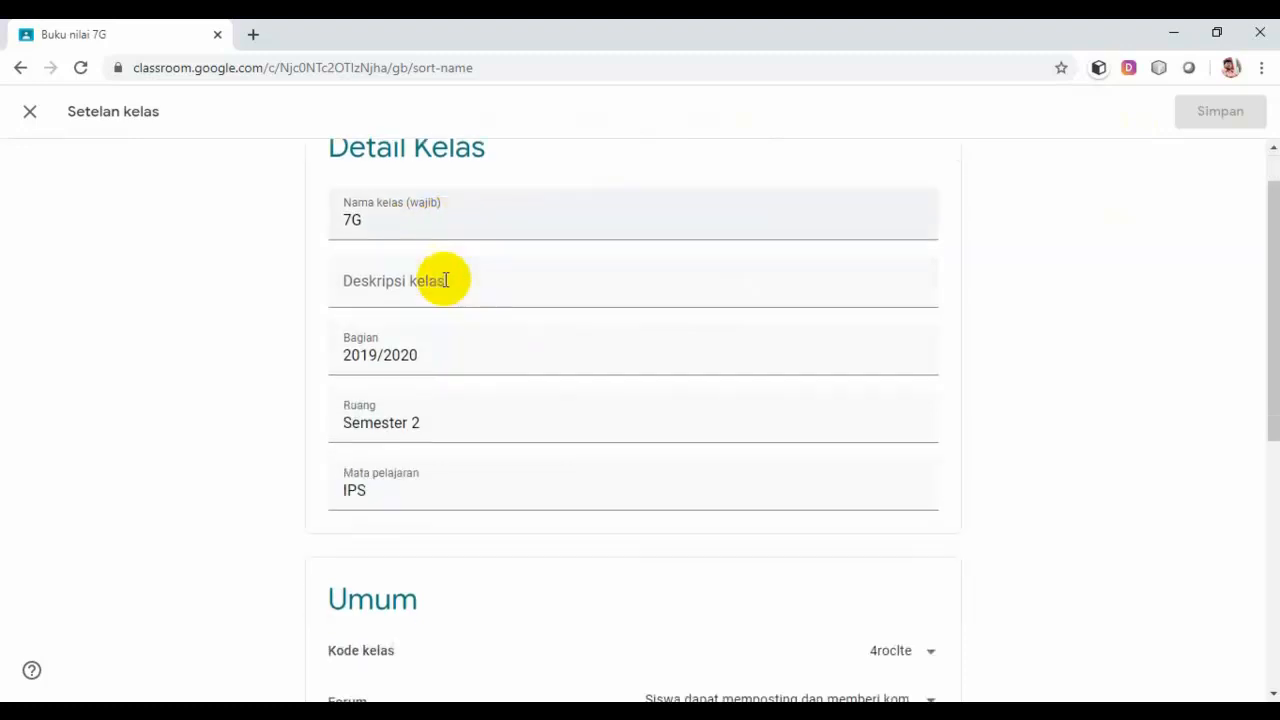
{"action": "scroll", "coordinate": [449, 289], "scroll_direction": "up", "scroll_amount": 2}
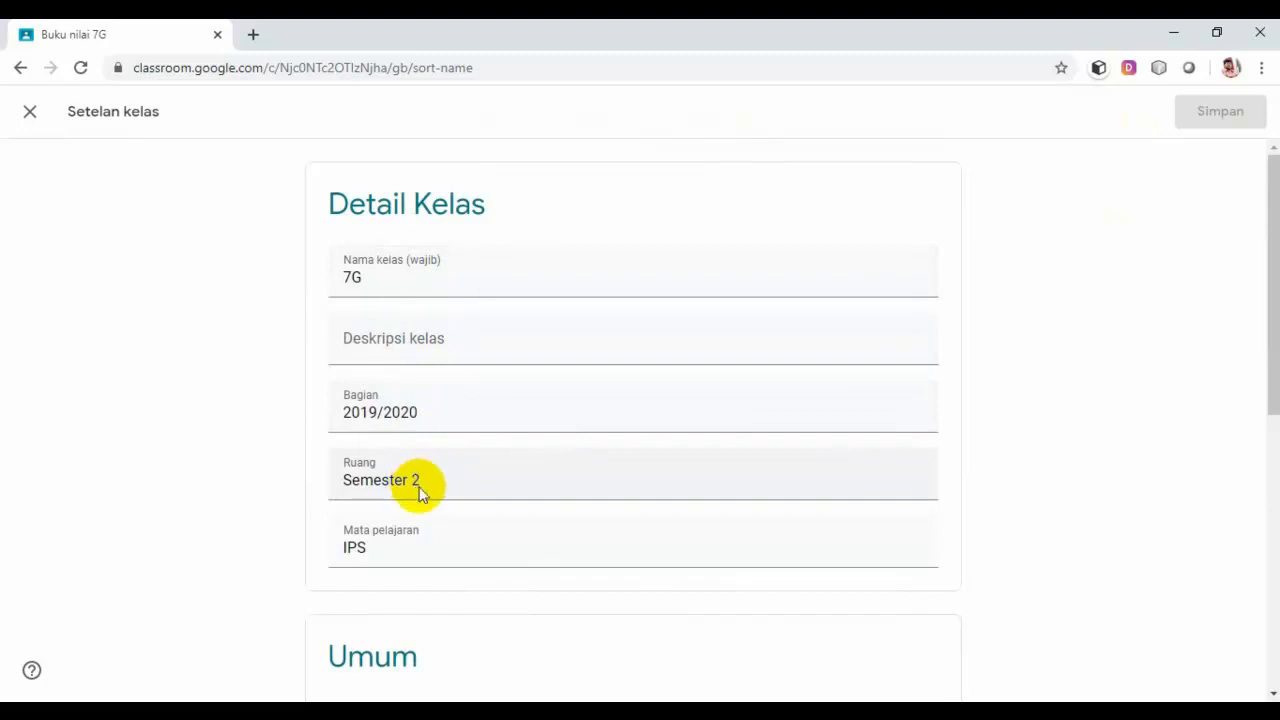
{"action": "scroll", "coordinate": [471, 543], "scroll_direction": "down", "scroll_amount": 2}
{"action": "scroll", "coordinate": [591, 422], "scroll_direction": "down", "scroll_amount": 2}
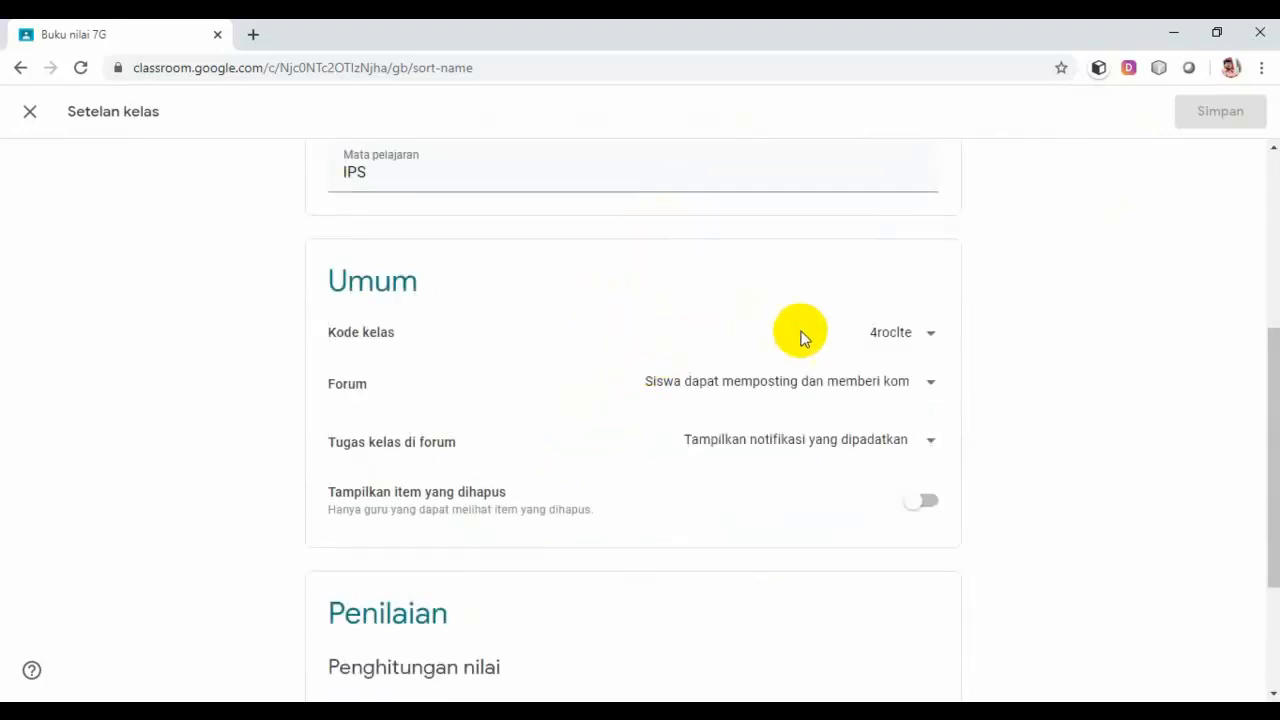
{"action": "left_click", "coordinate": [931, 337]}
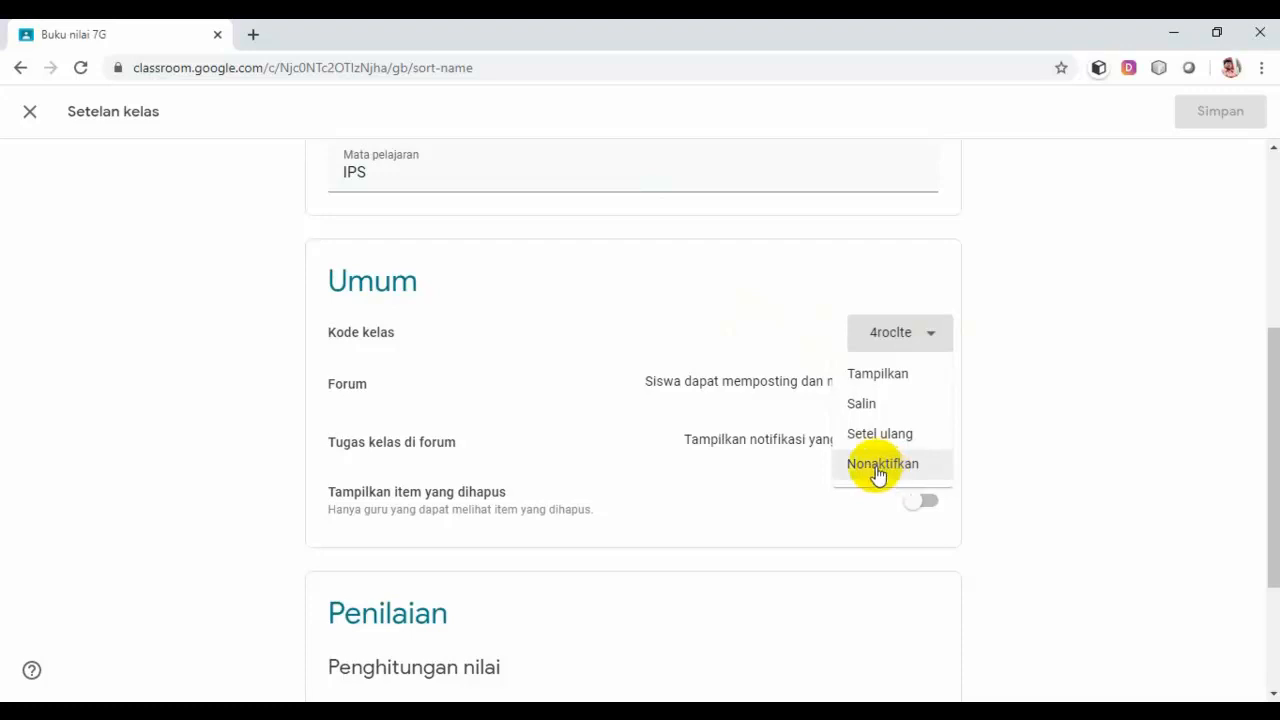
{"action": "left_click", "coordinate": [1103, 424]}
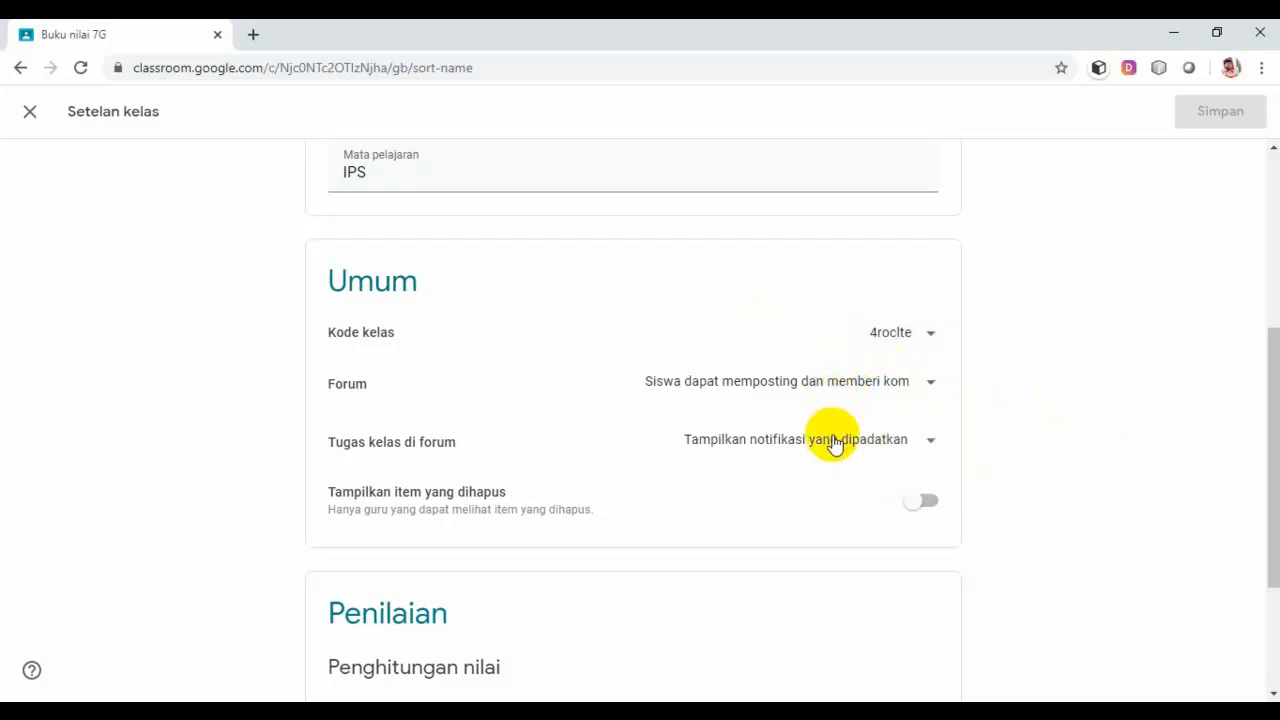
{"action": "scroll", "coordinate": [860, 443], "scroll_direction": "down", "scroll_amount": 2}
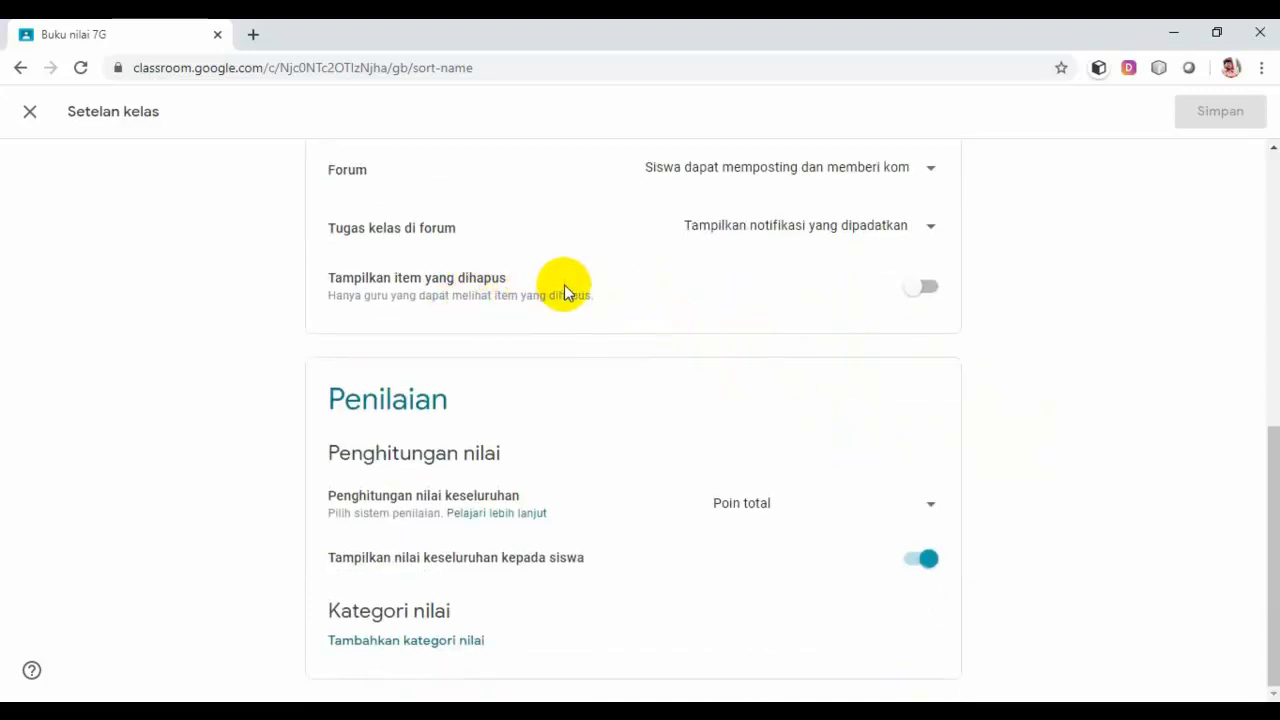
Step: Choose Poin total for overall grade calculation, toggle showing the overall grade, and save
{"action": "left_click", "coordinate": [930, 505]}
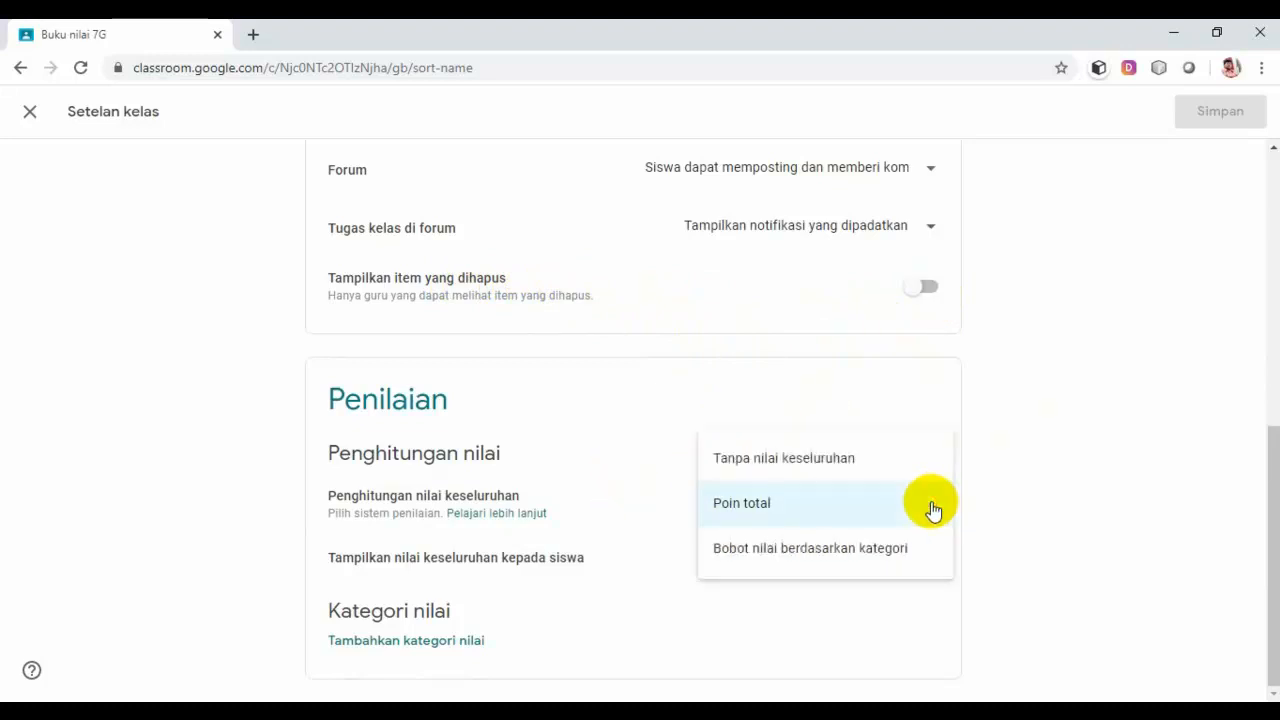
{"action": "left_click", "coordinate": [774, 510]}
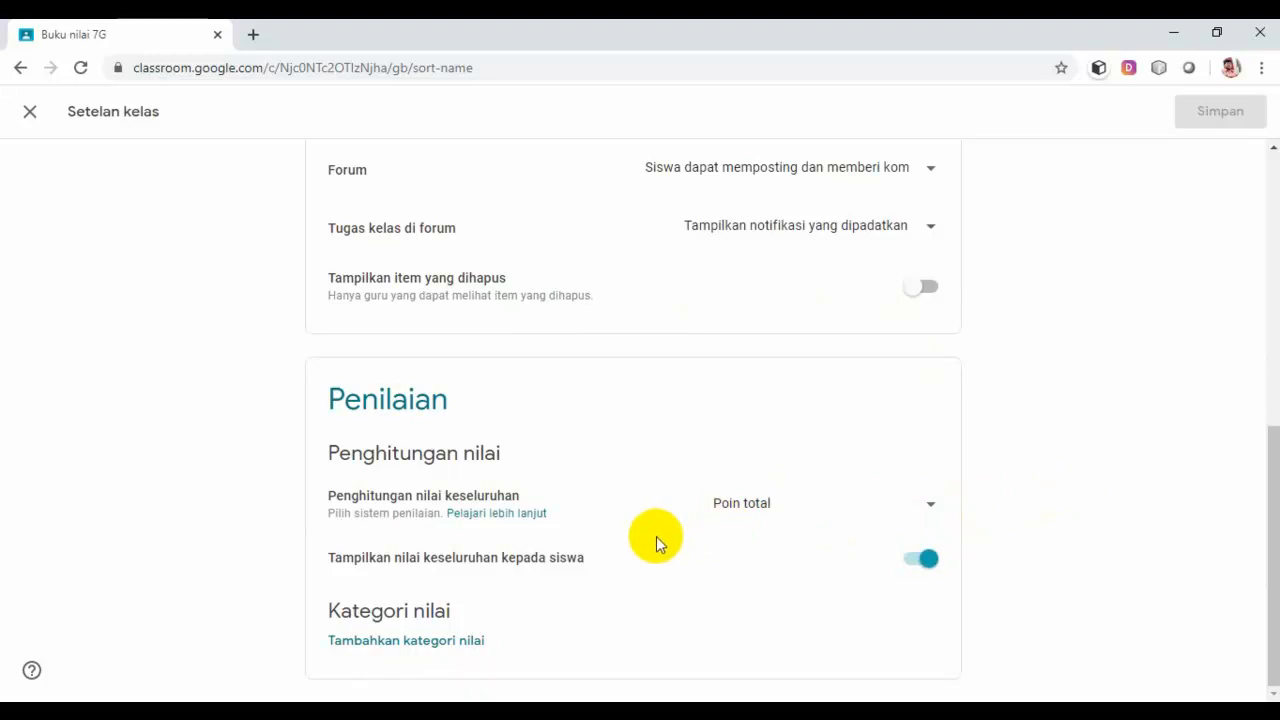
{"action": "left_click", "coordinate": [915, 565]}
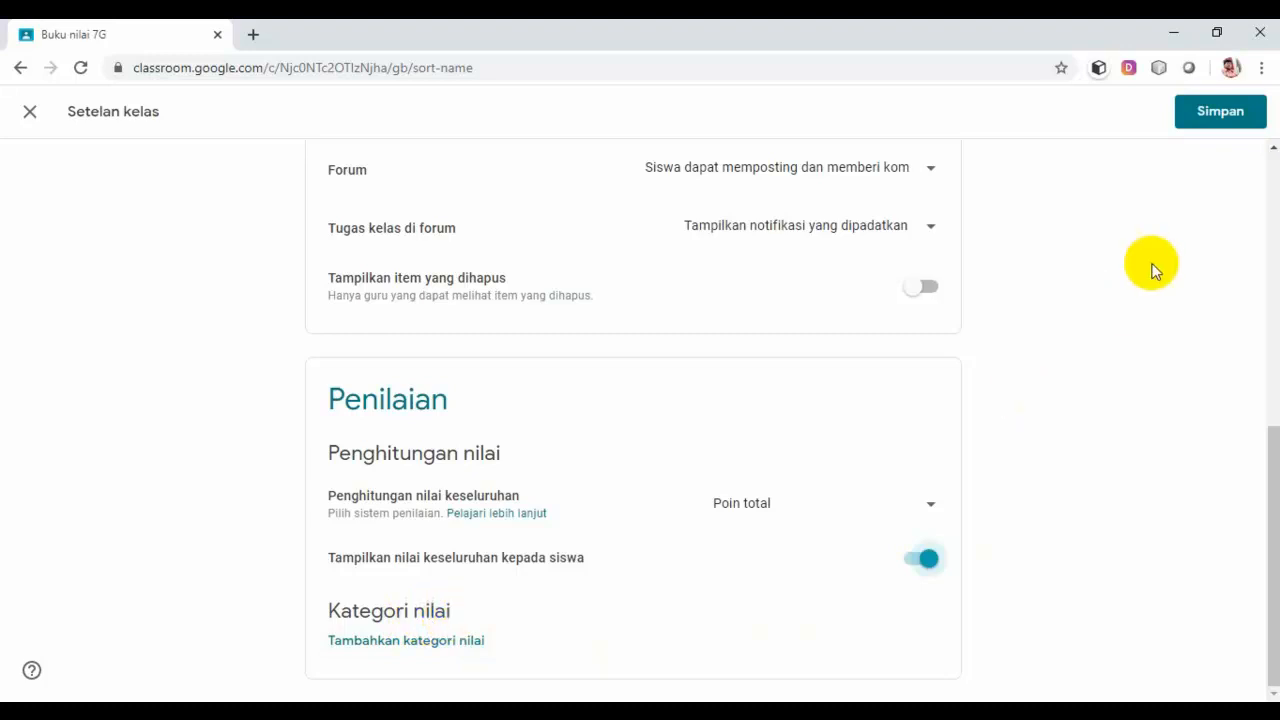
{"action": "left_click", "coordinate": [1213, 119]}
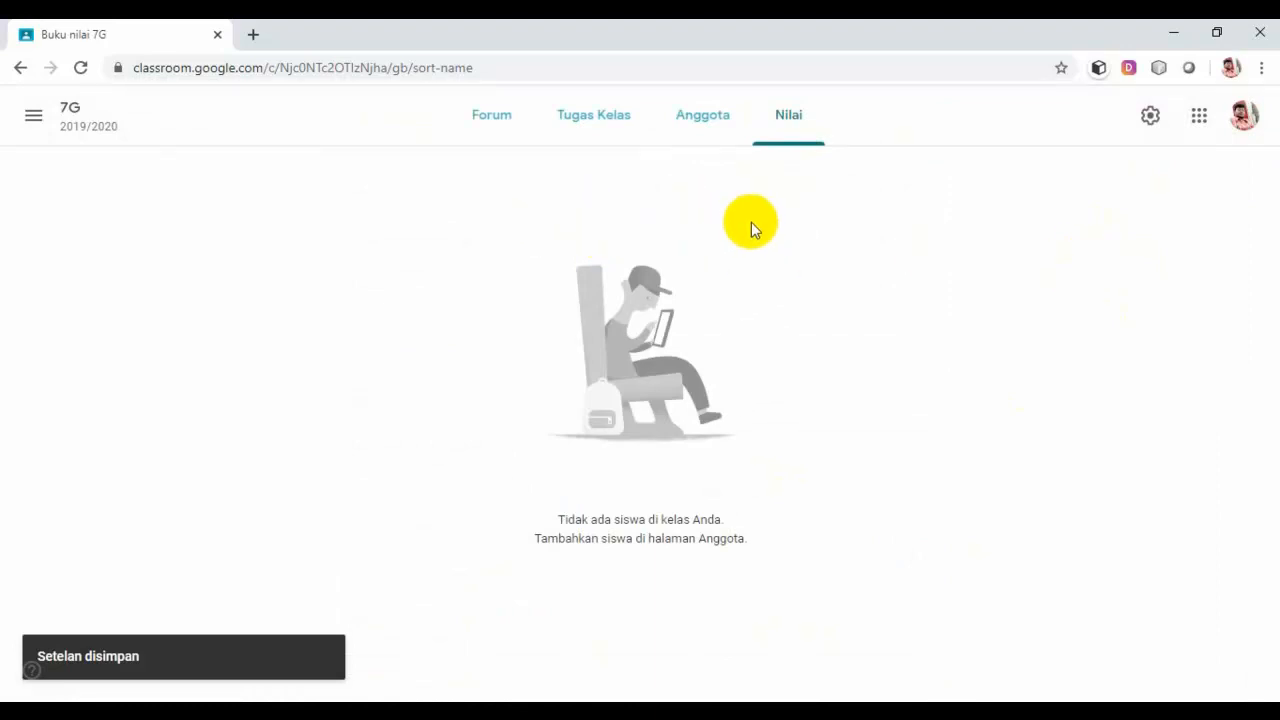
Step: Return to the Kelas home page from the drawer menu
{"action": "left_click", "coordinate": [35, 118]}
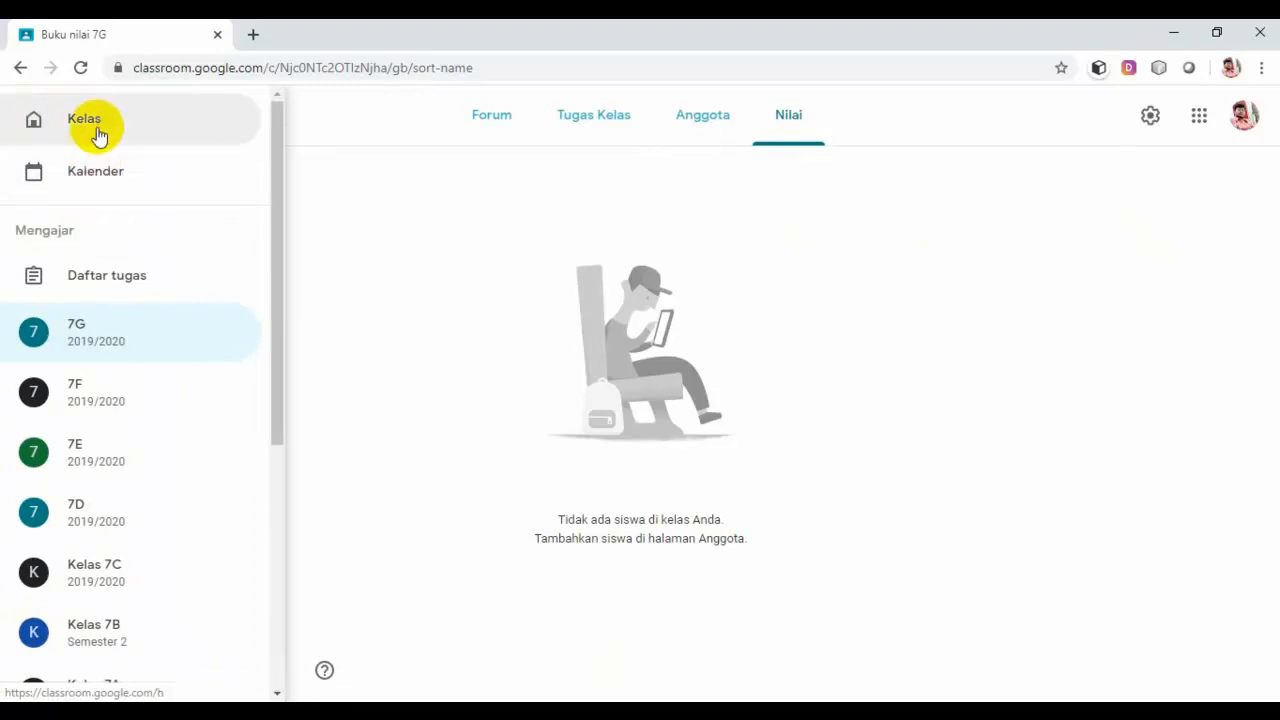
{"action": "left_click", "coordinate": [97, 119]}
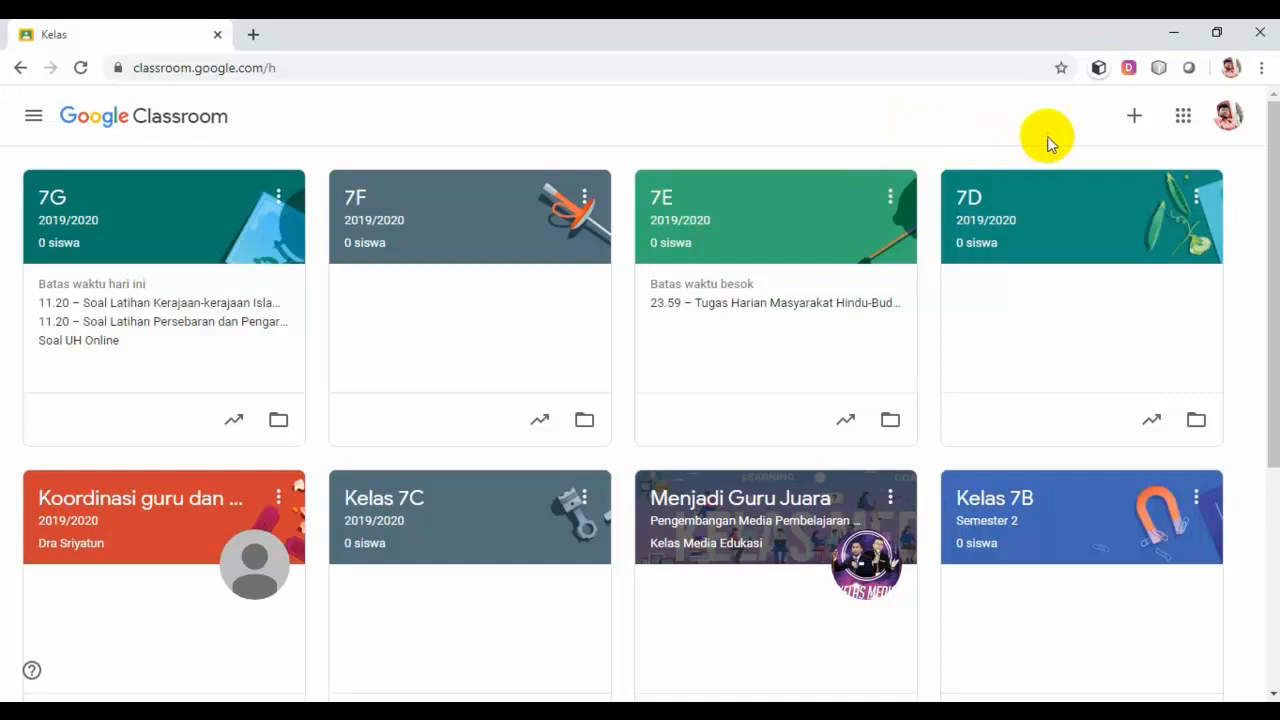
Step: Open the Gabung ke kelas dialog from the + menu
{"action": "left_click", "coordinate": [1136, 120]}
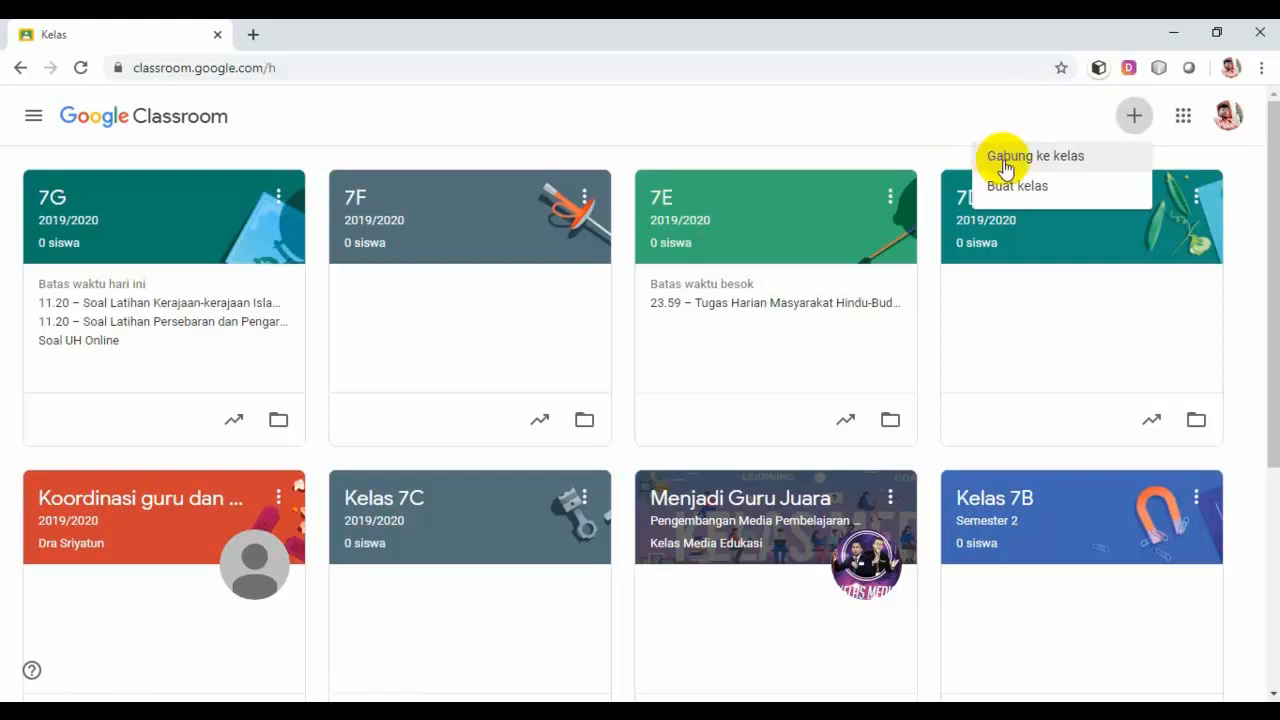
{"action": "left_click", "coordinate": [1060, 162]}
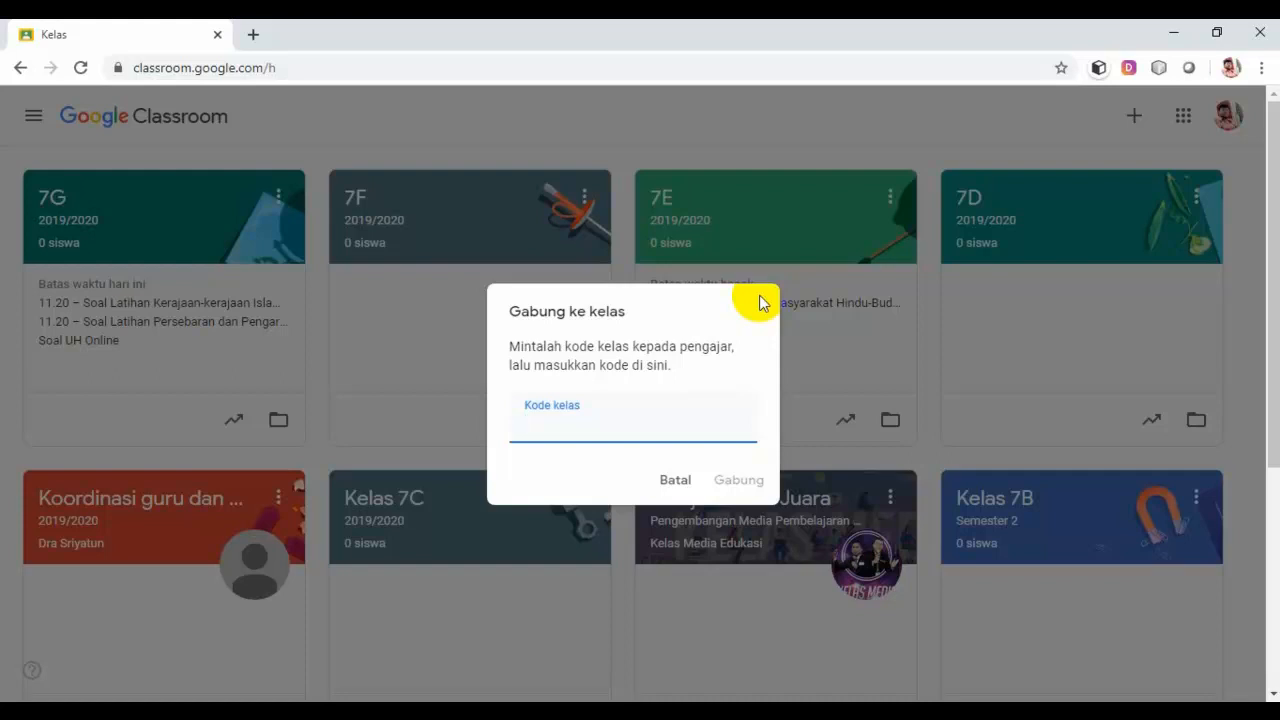
Step: Cancel the Gabung ke kelas dialog and minimize Chrome, Word and Explorer
{"action": "left_click", "coordinate": [675, 481]}
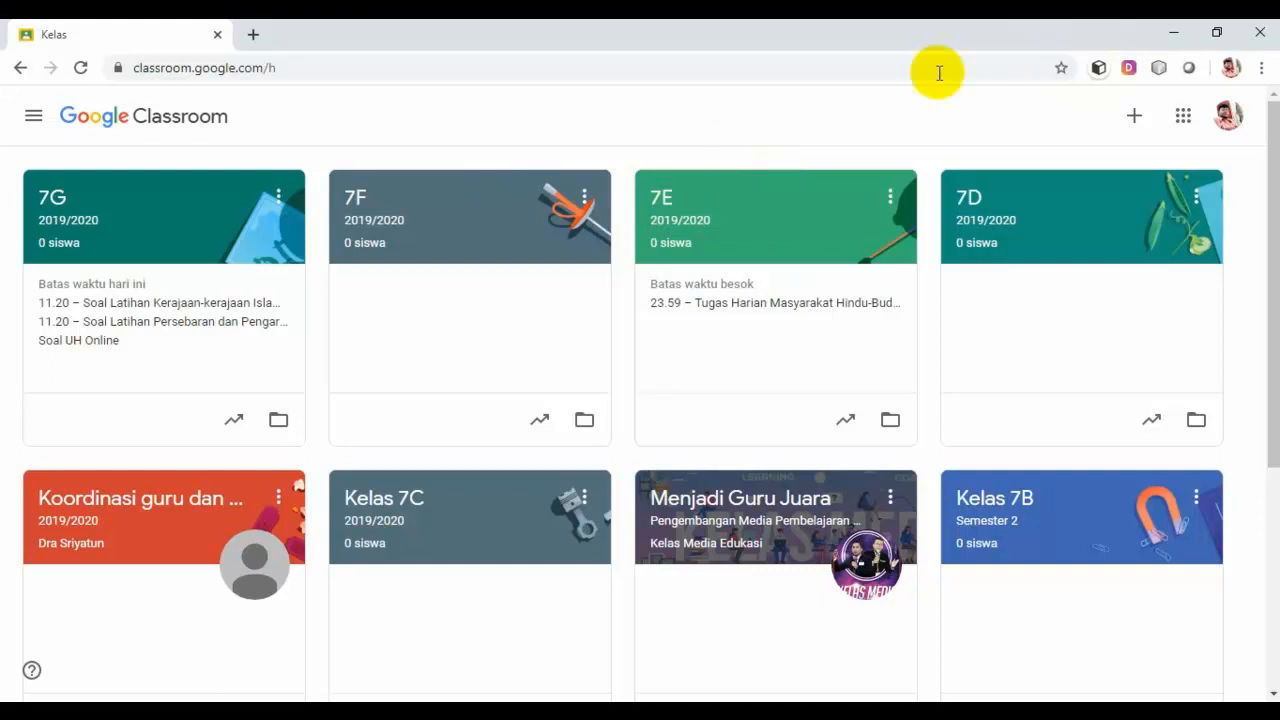
{"action": "left_click", "coordinate": [1173, 40]}
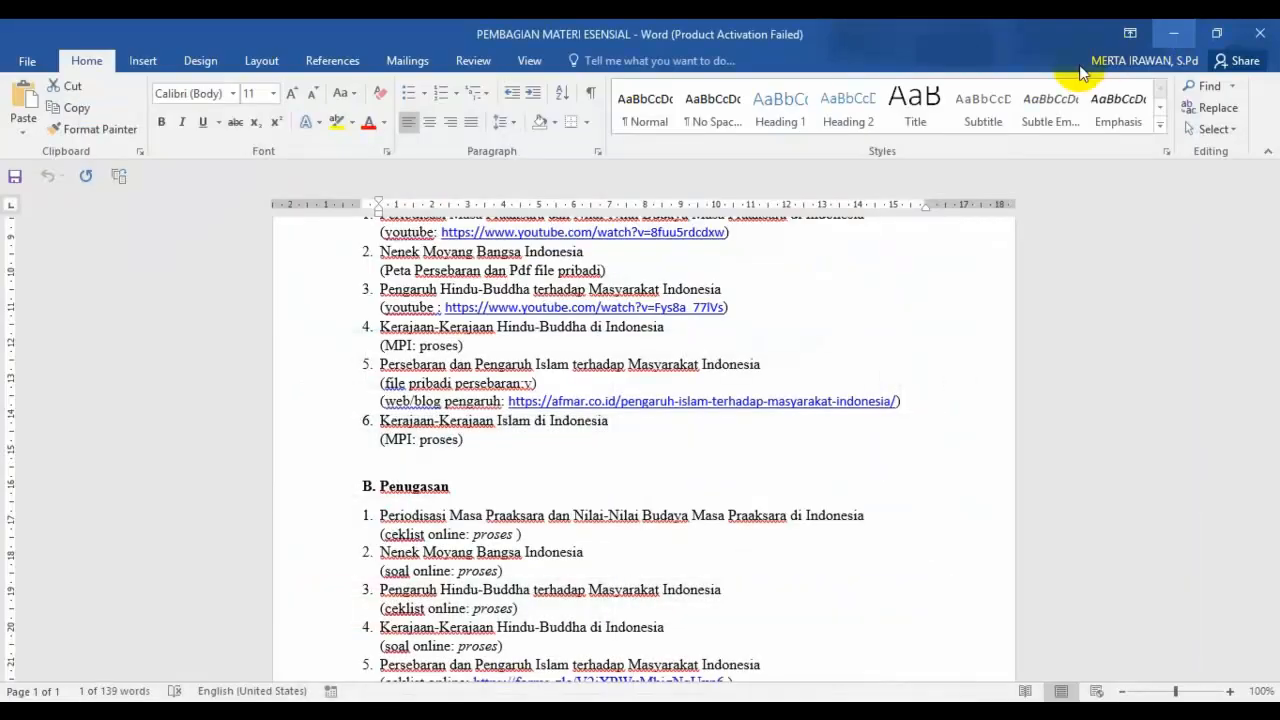
{"action": "left_click", "coordinate": [1174, 40]}
{"action": "left_click", "coordinate": [1176, 41]}
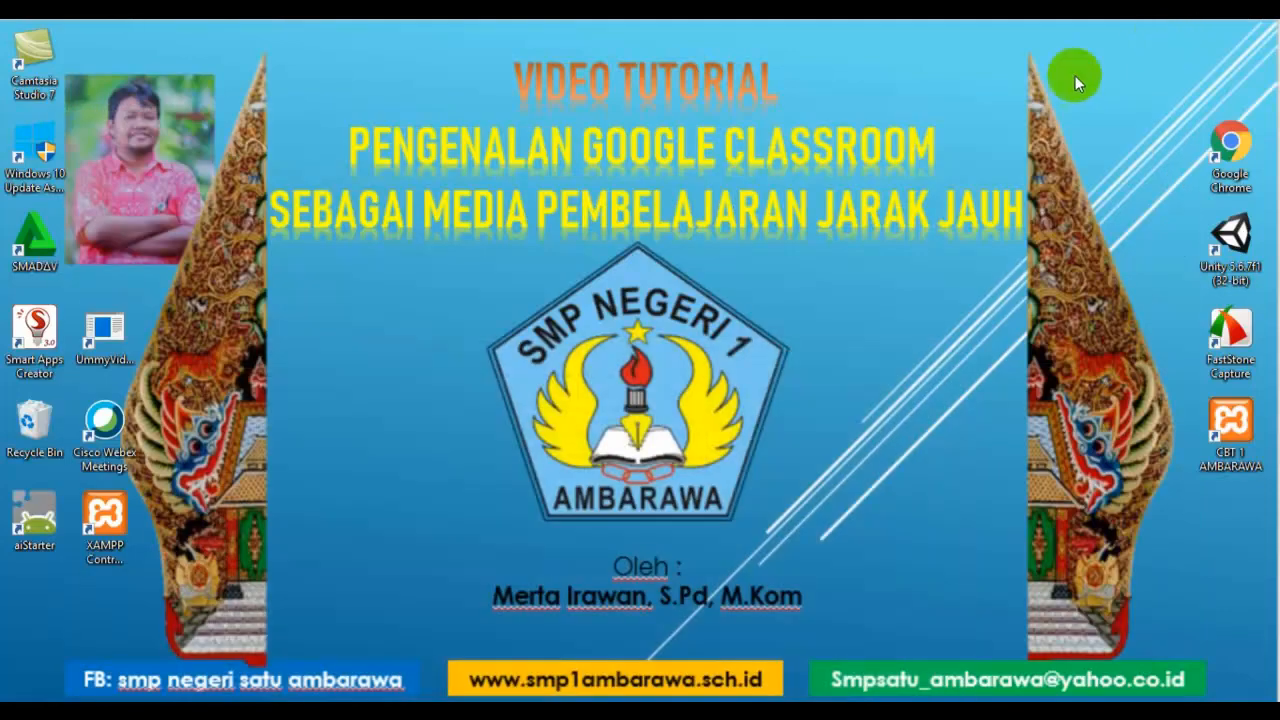